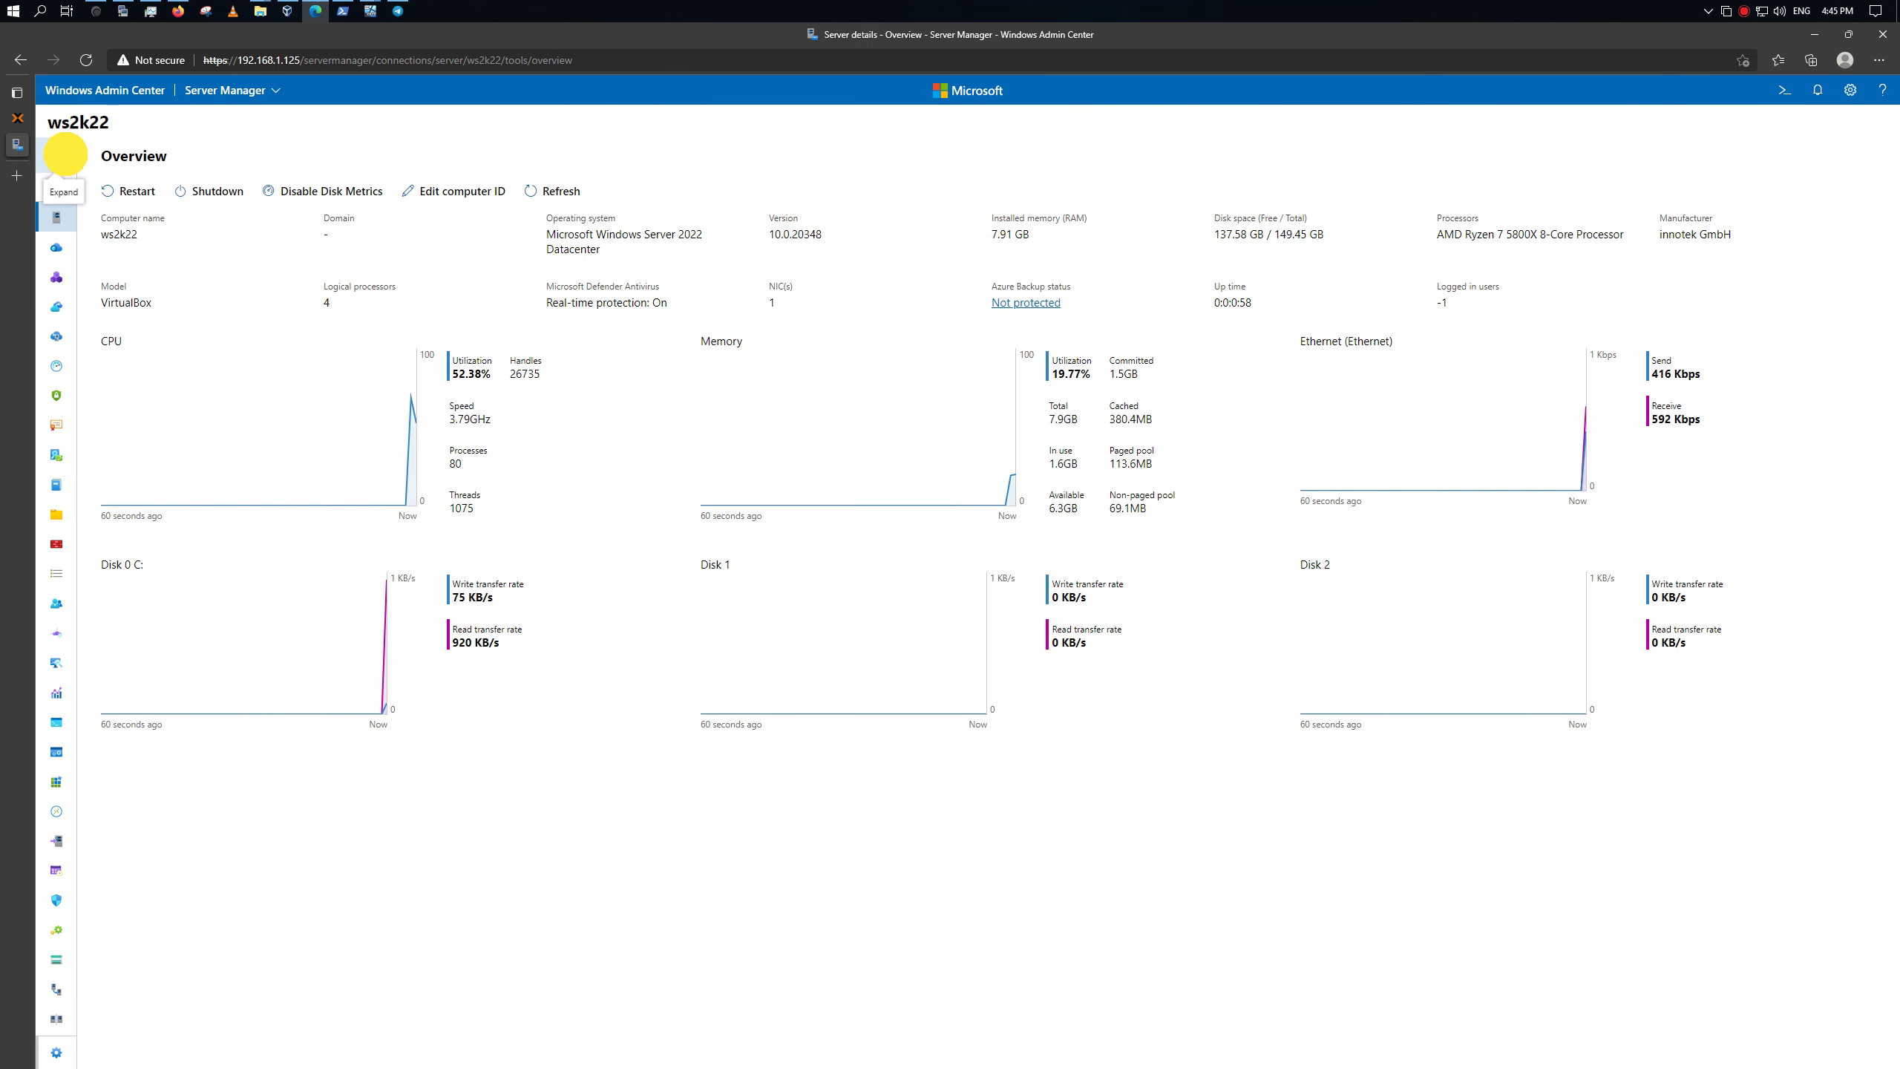
# Expand the server tools and open Roles & features for ws2k22
pyautogui.click(66, 148)
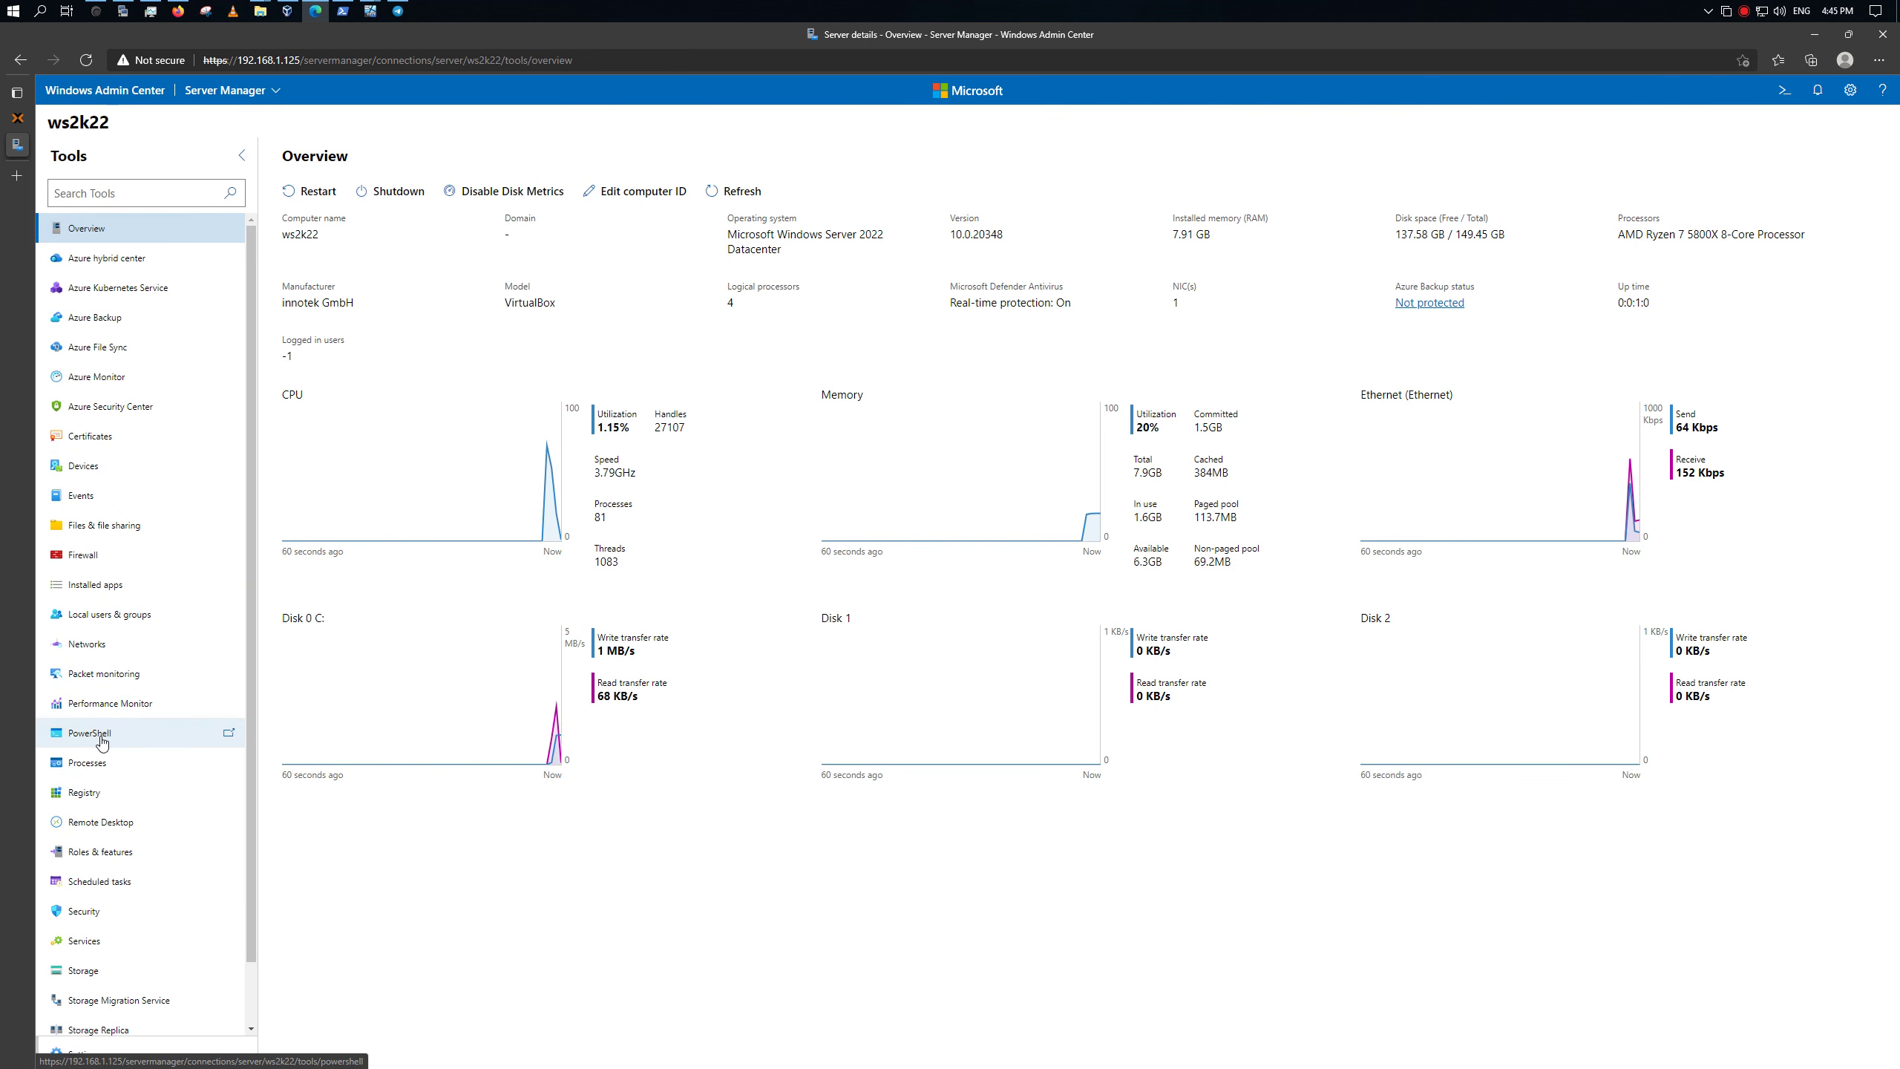
pyautogui.click(133, 857)
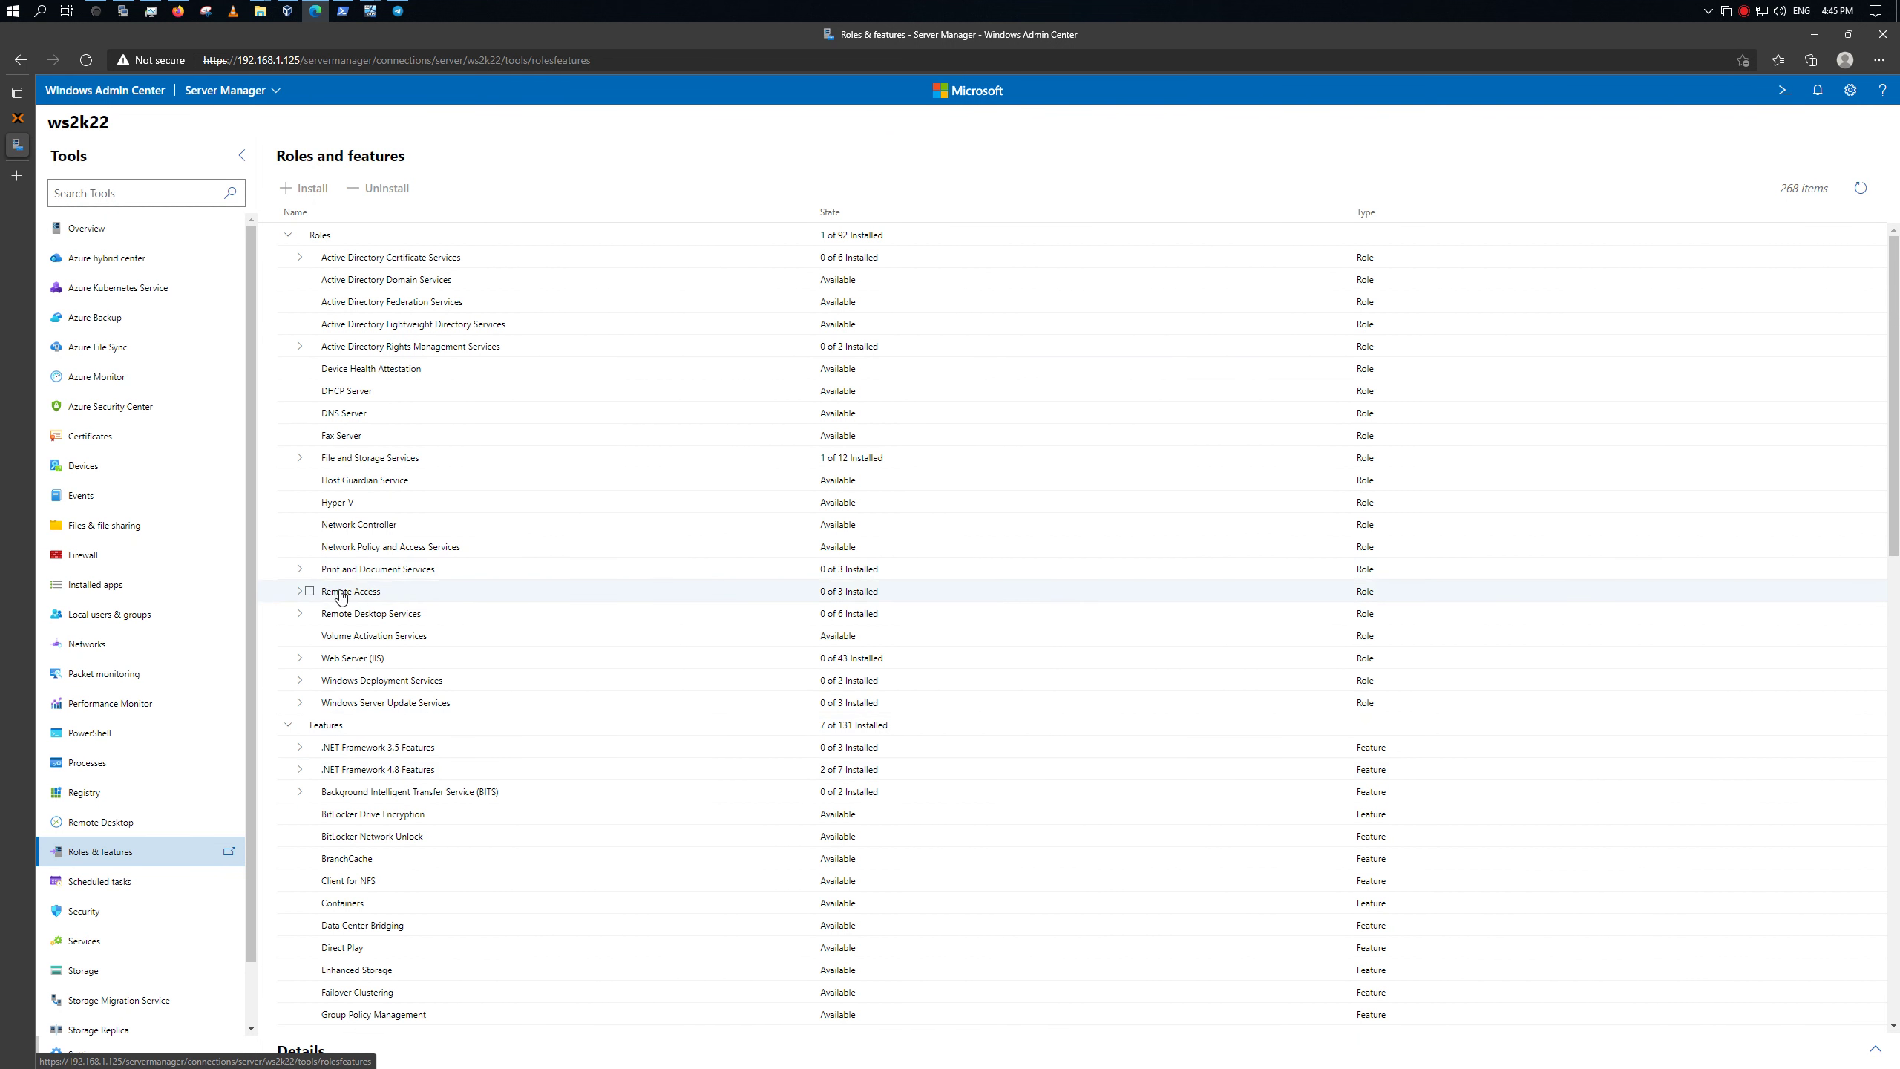
# Expand File and Storage Services and File and iSCSI Services in the roles list
pyautogui.click(301, 459)
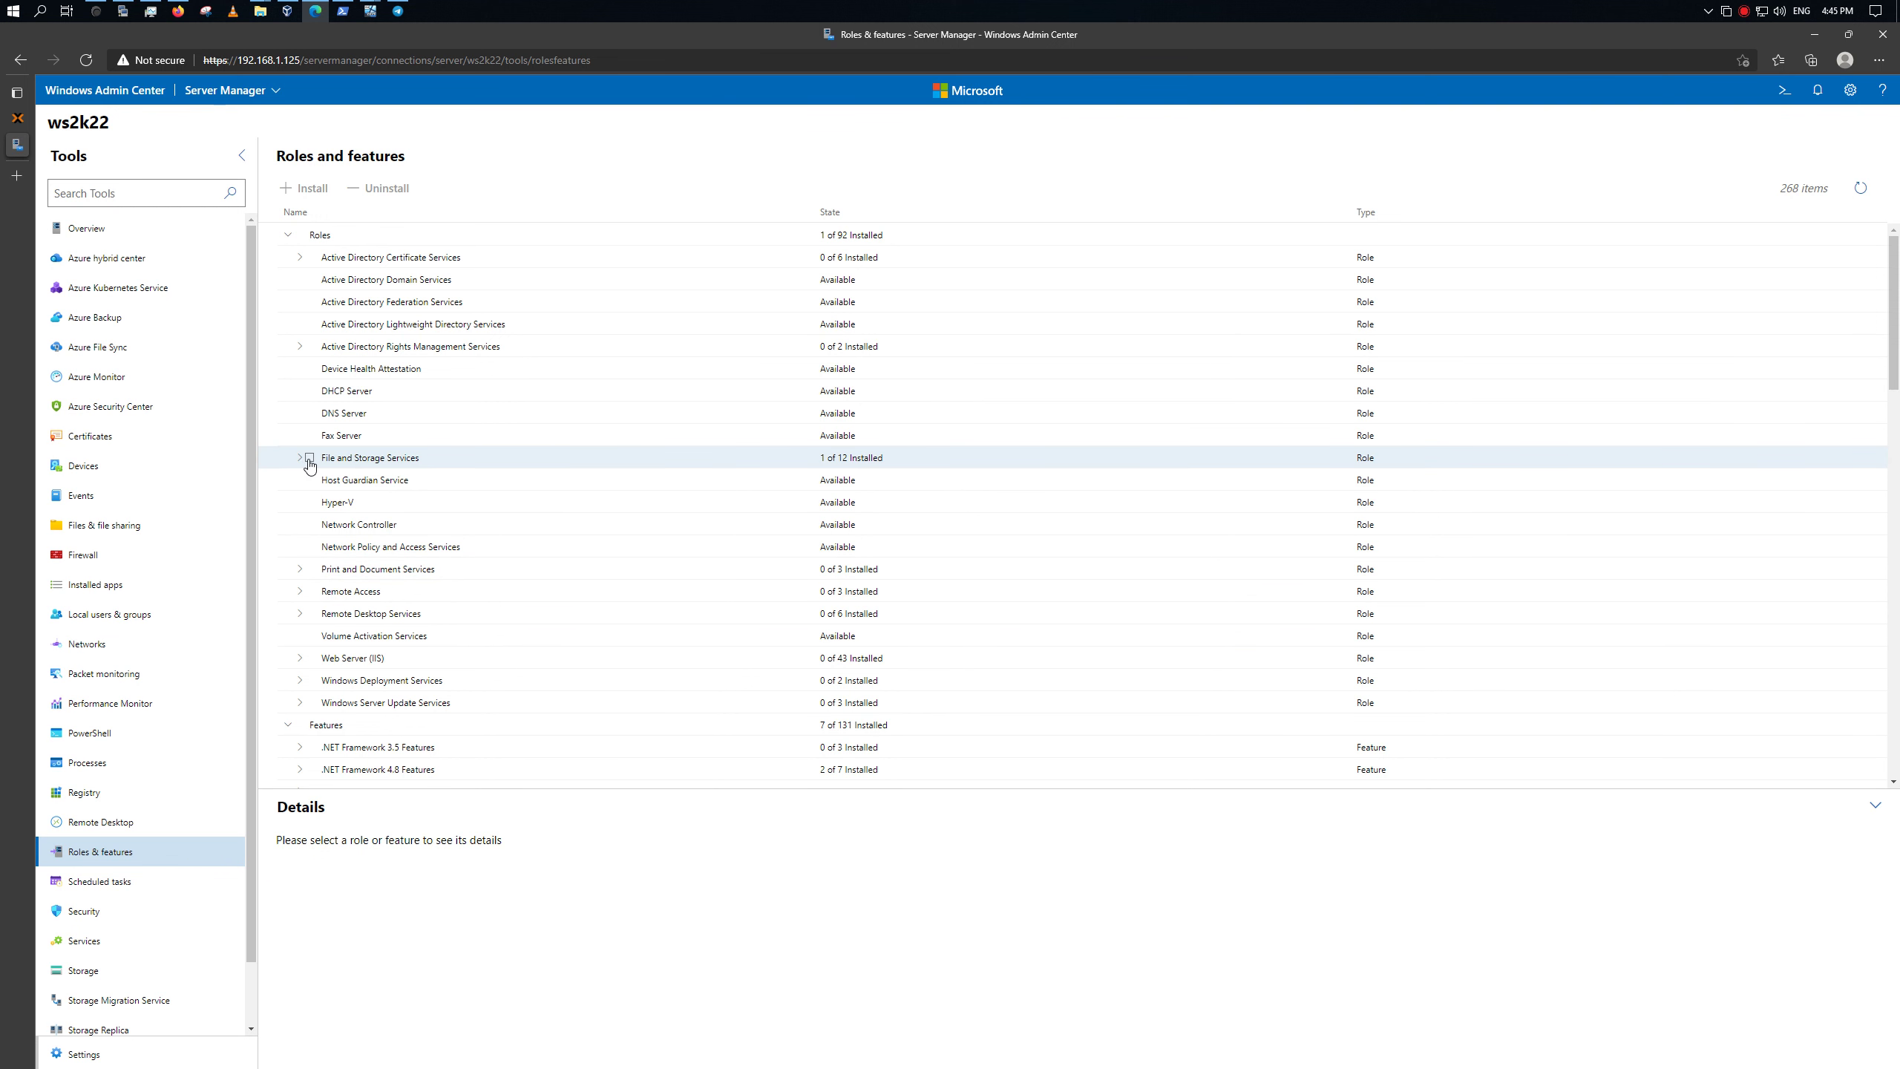
pyautogui.click(302, 459)
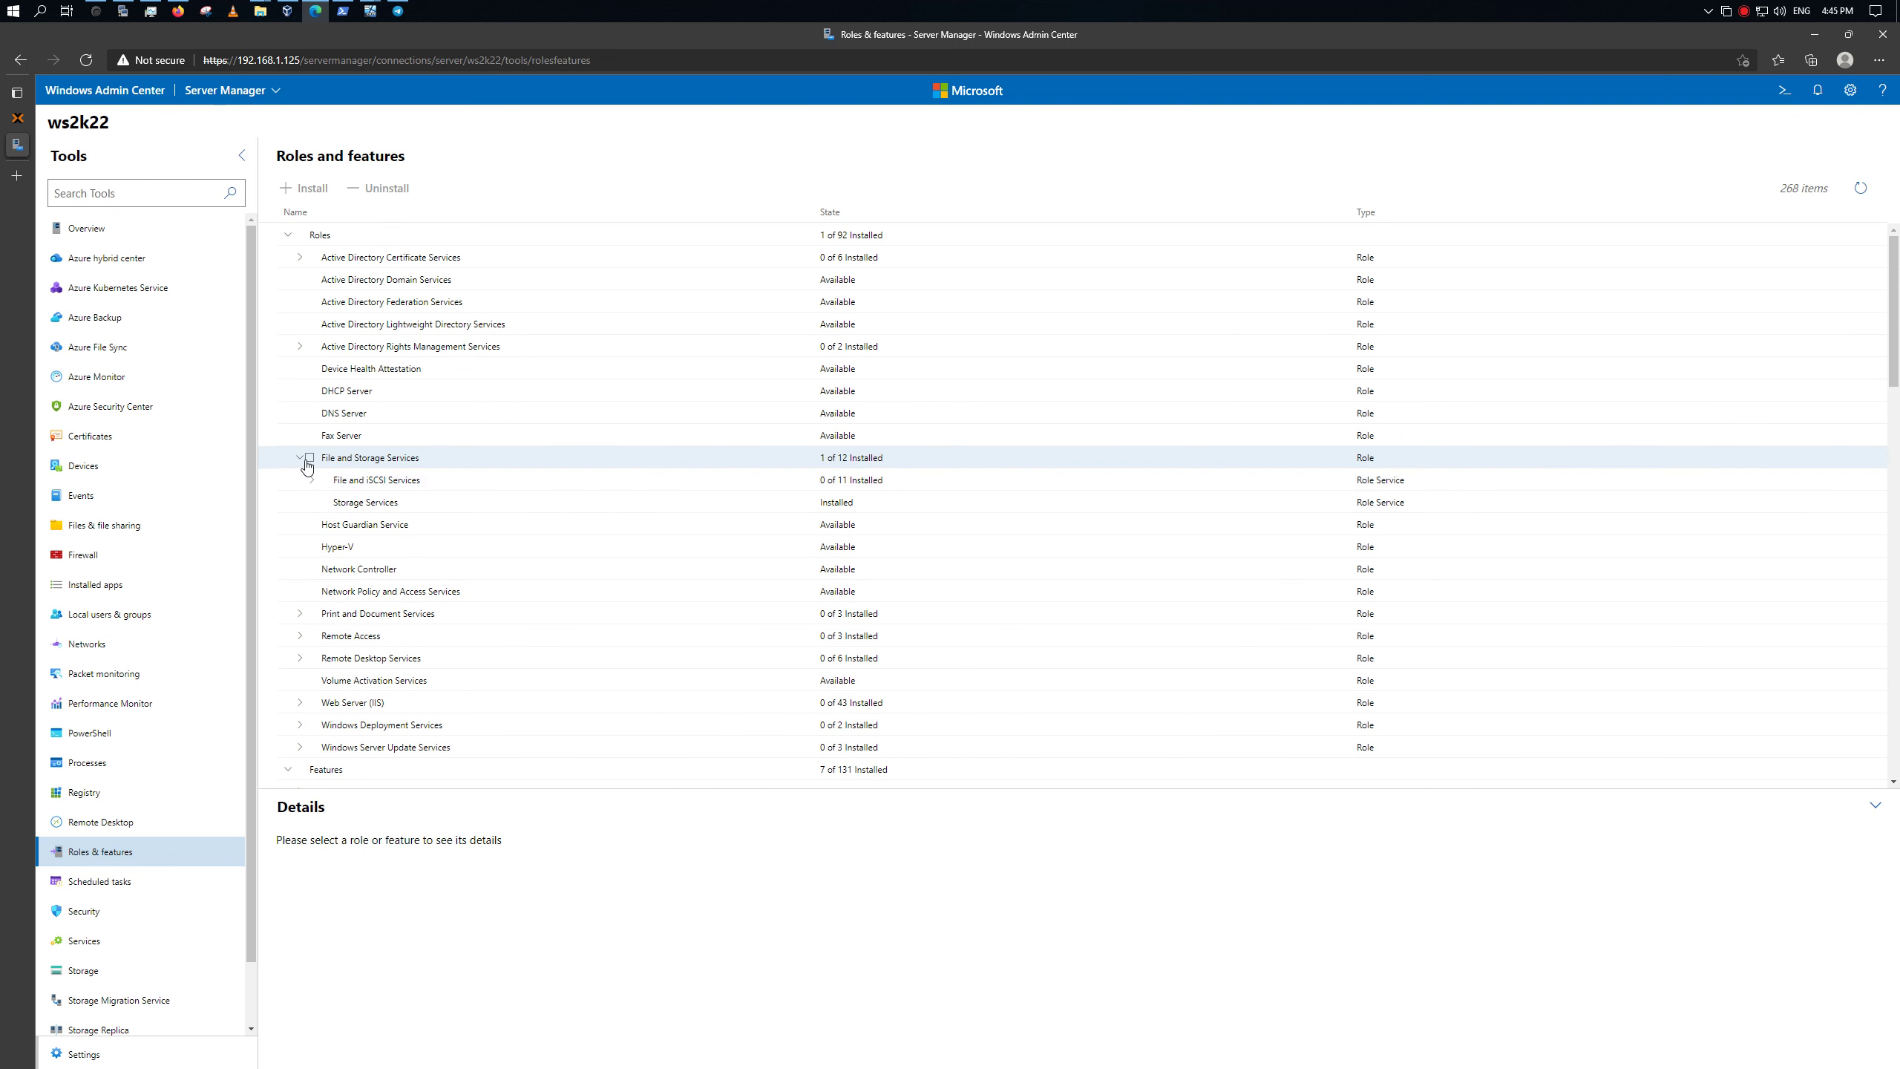
pyautogui.click(311, 479)
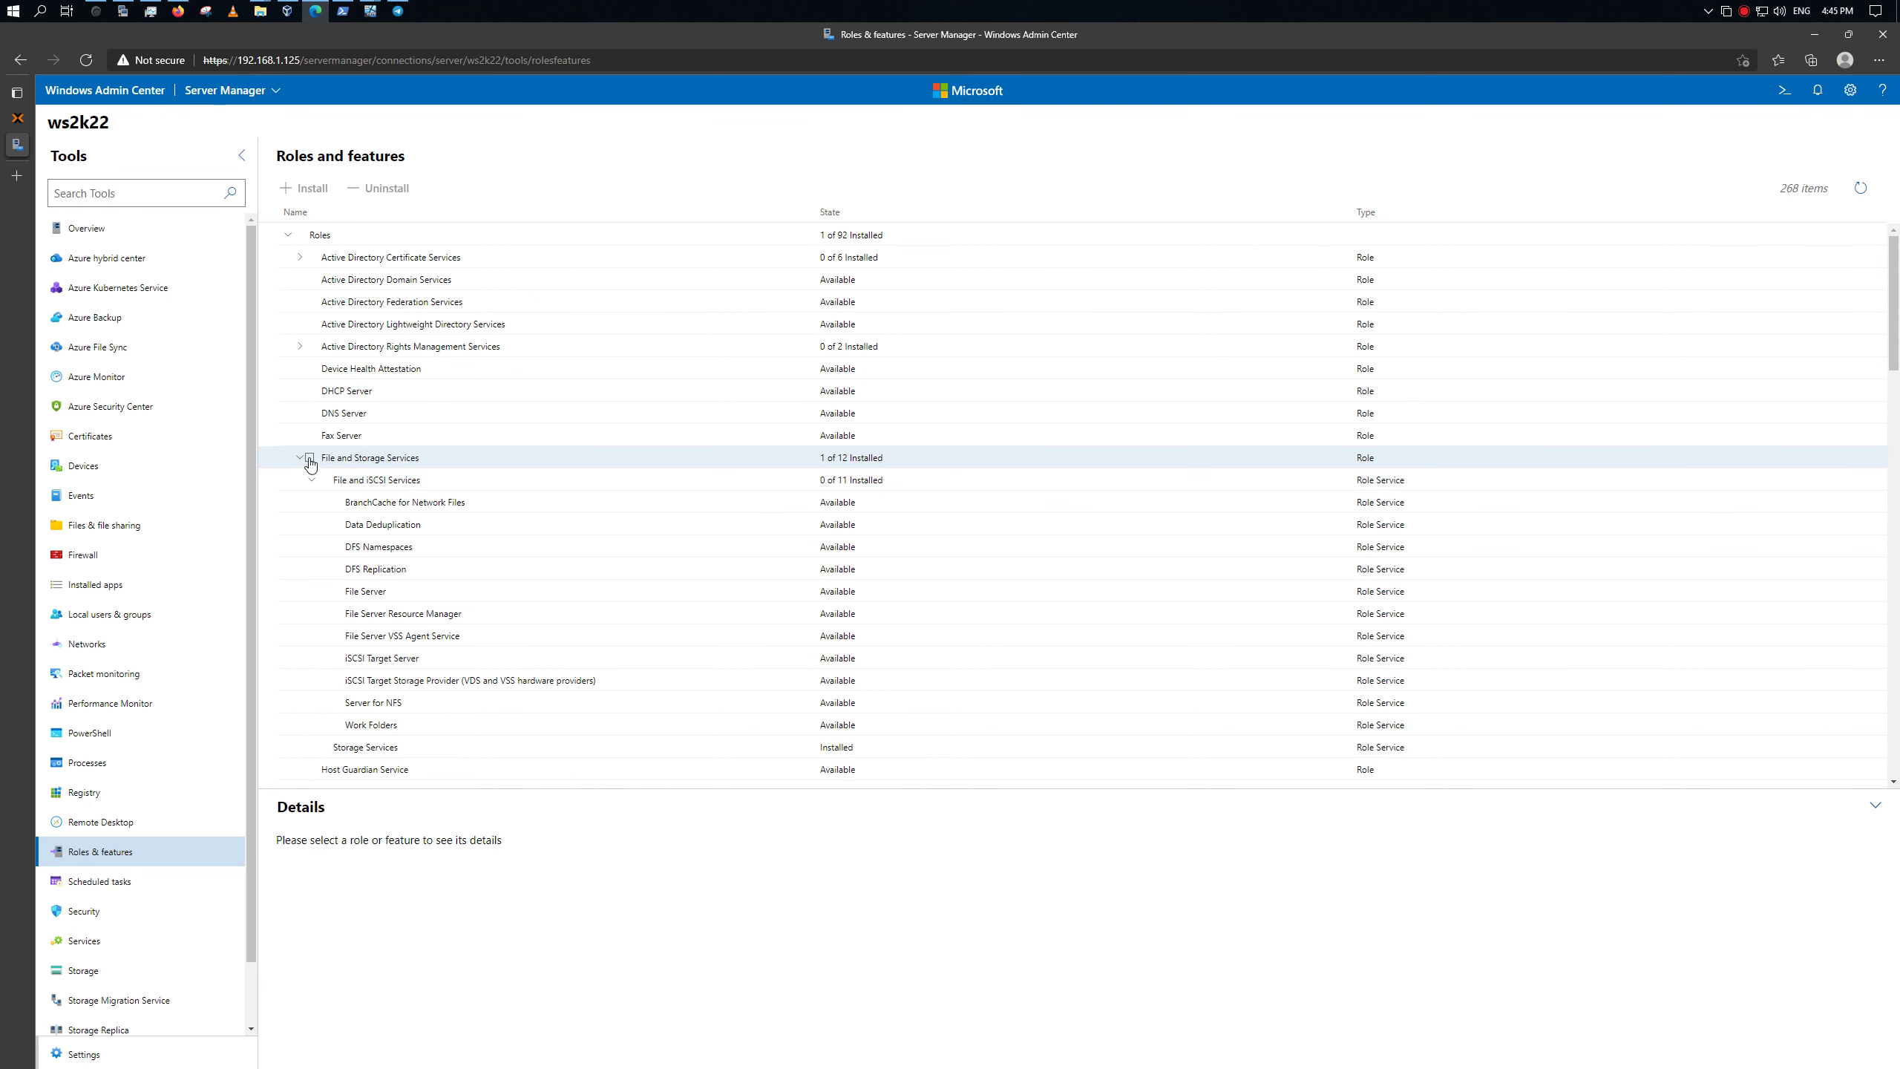
# Tick File and iSCSI Services, unticking Data Deduplication, DFS Namespaces, DFS Replication and BranchCache
pyautogui.click(310, 459)
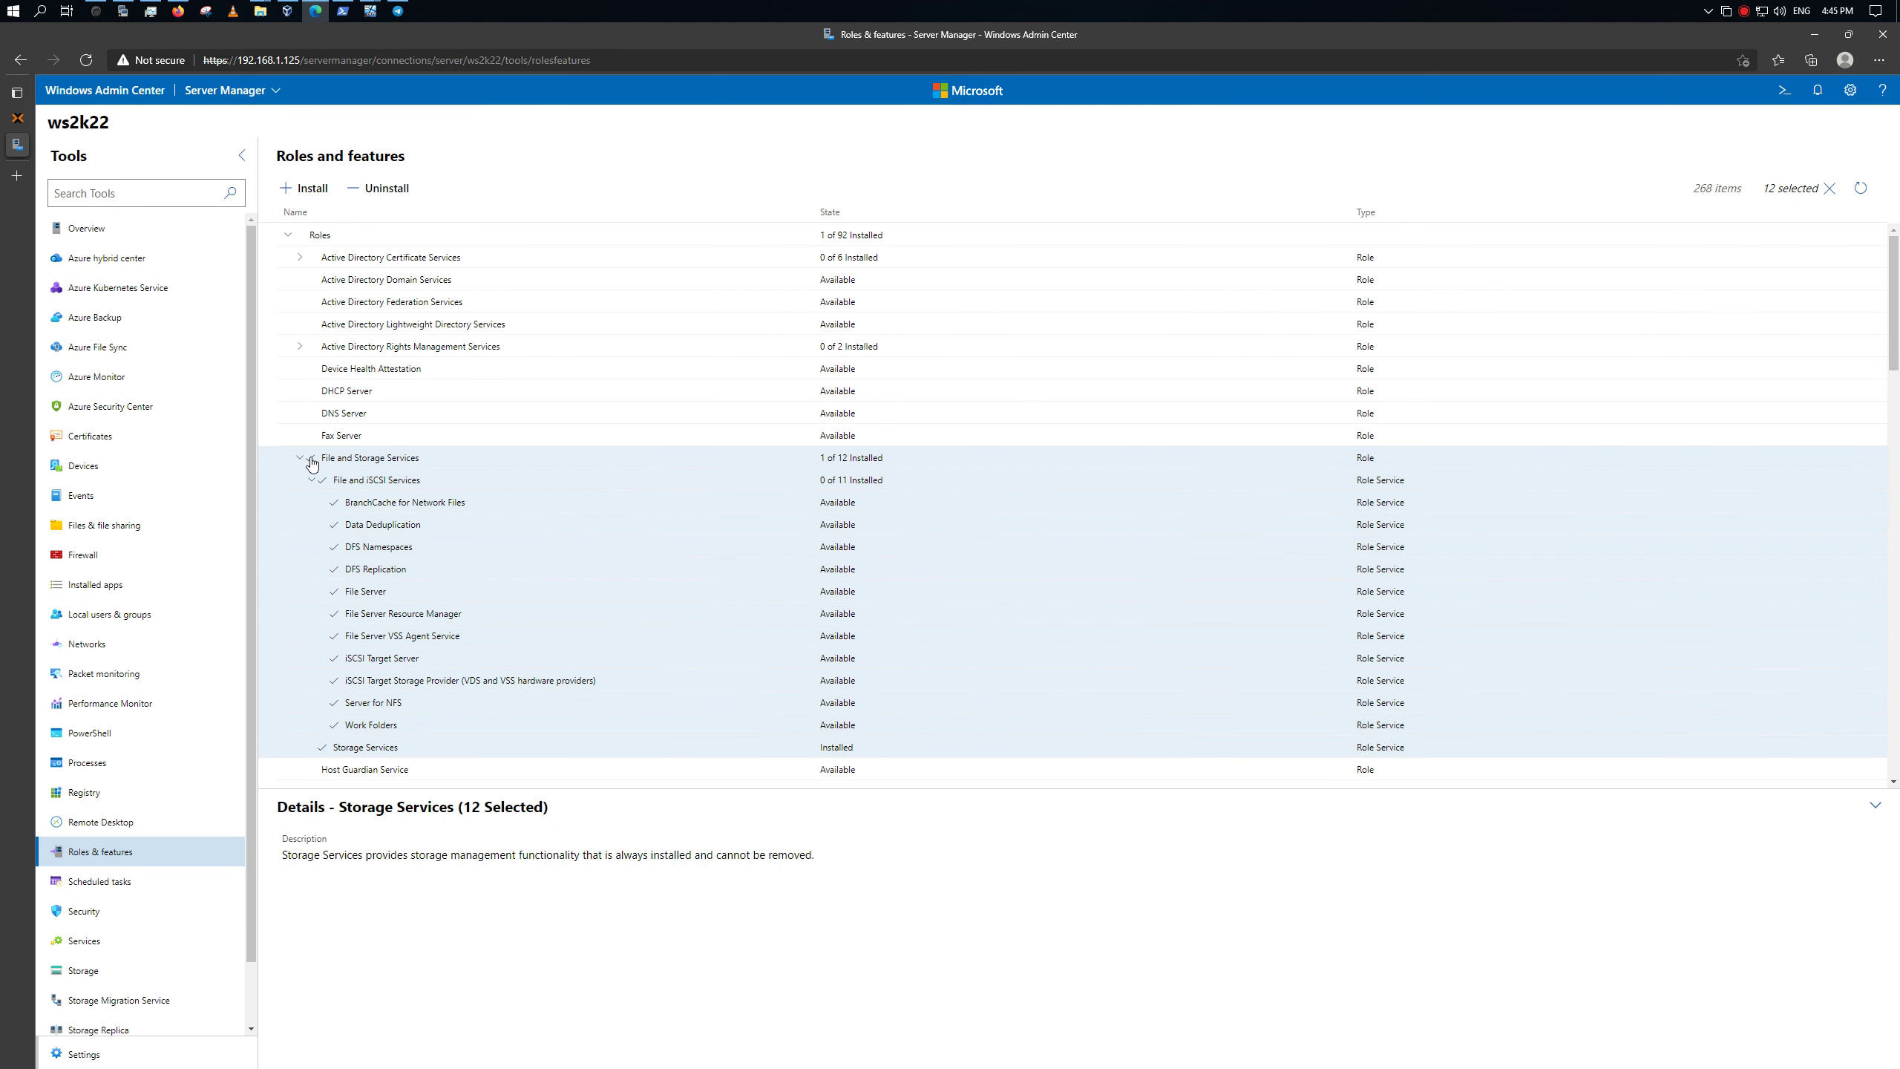
pyautogui.click(311, 459)
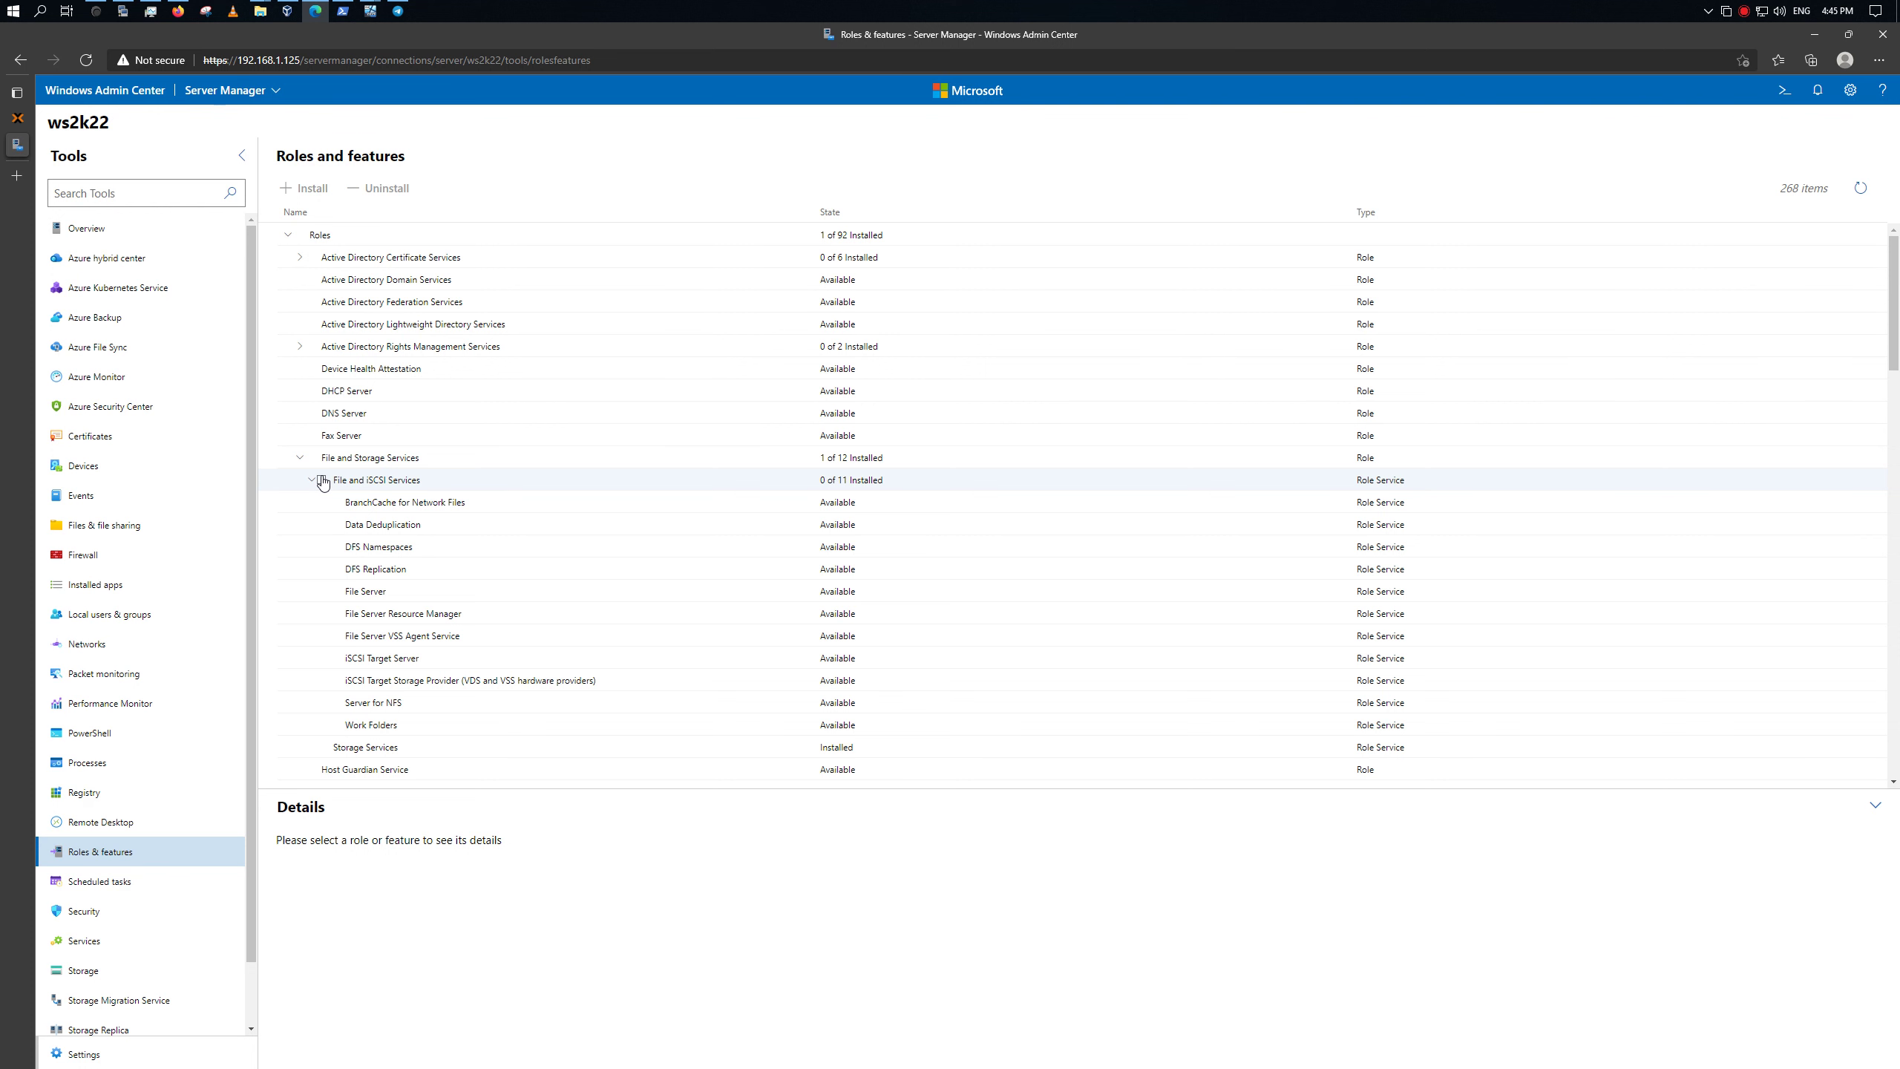
pyautogui.click(322, 479)
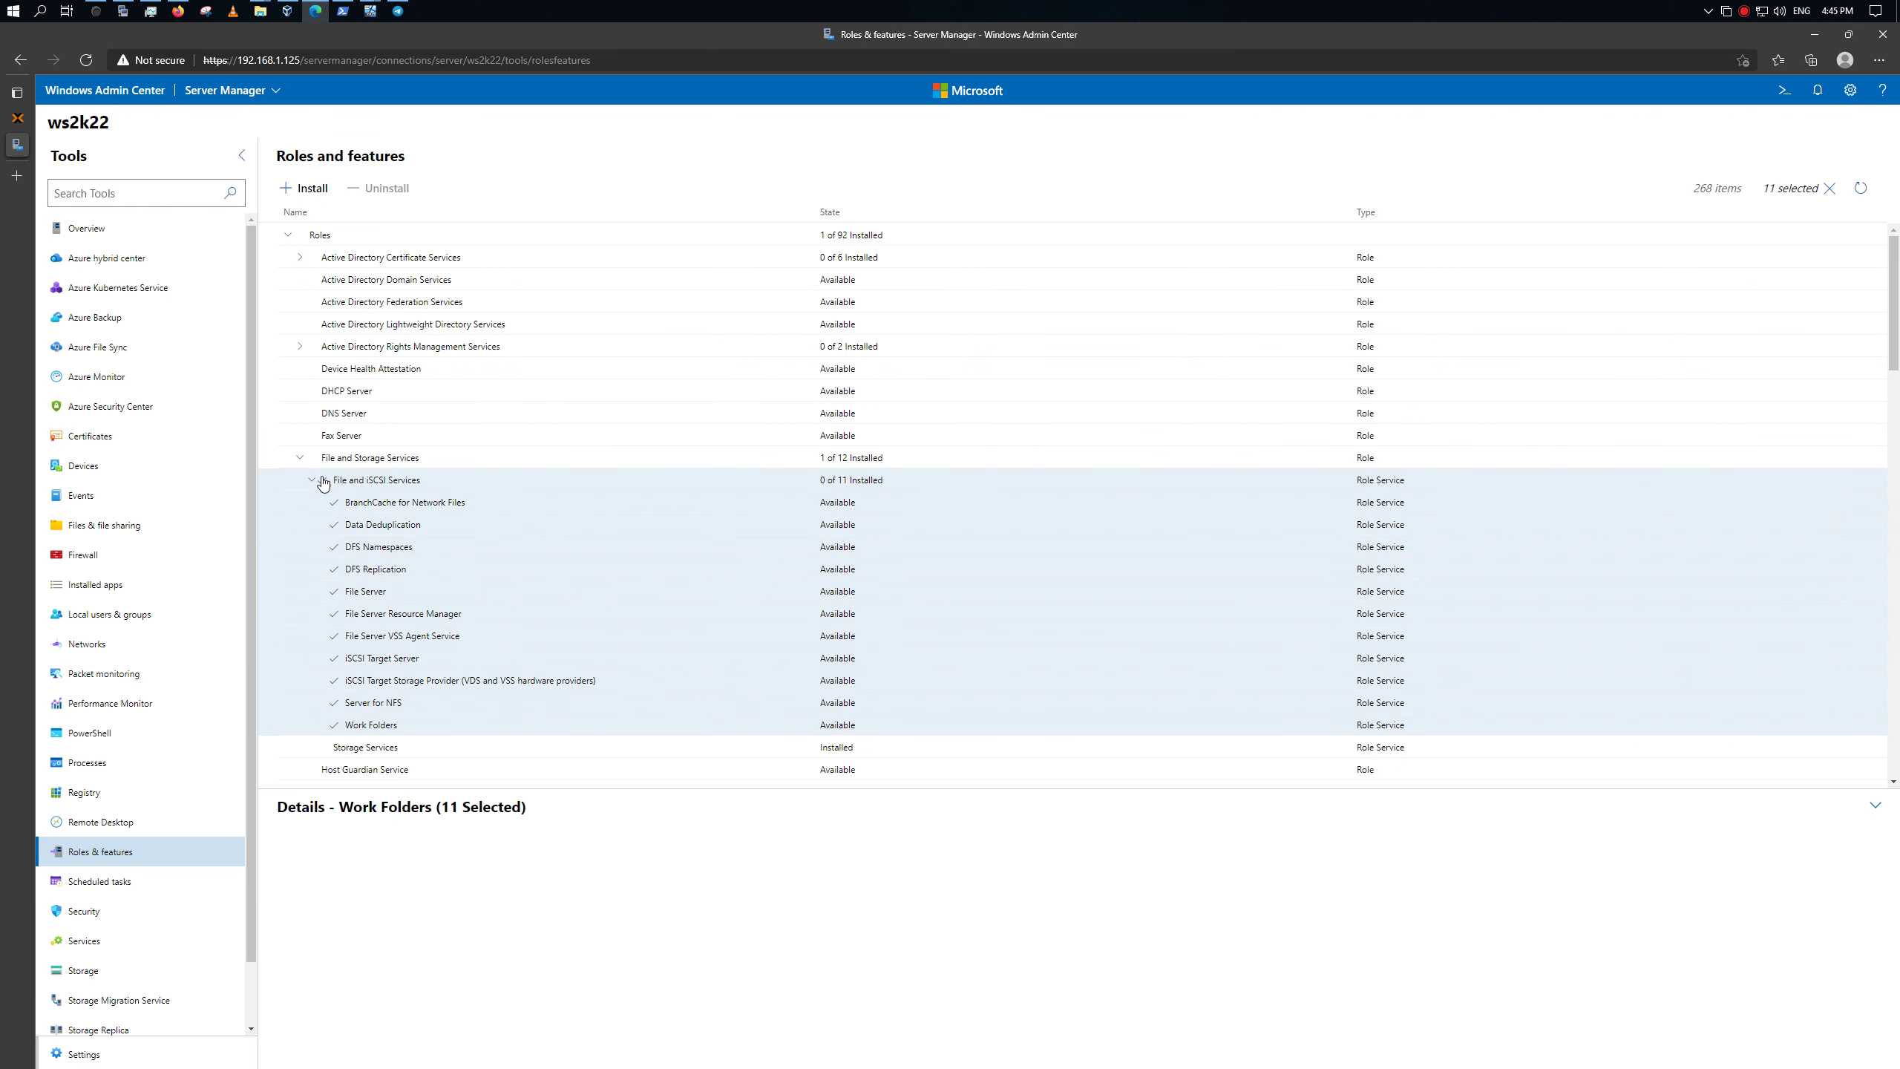
pyautogui.click(334, 524)
pyautogui.click(334, 546)
pyautogui.click(335, 569)
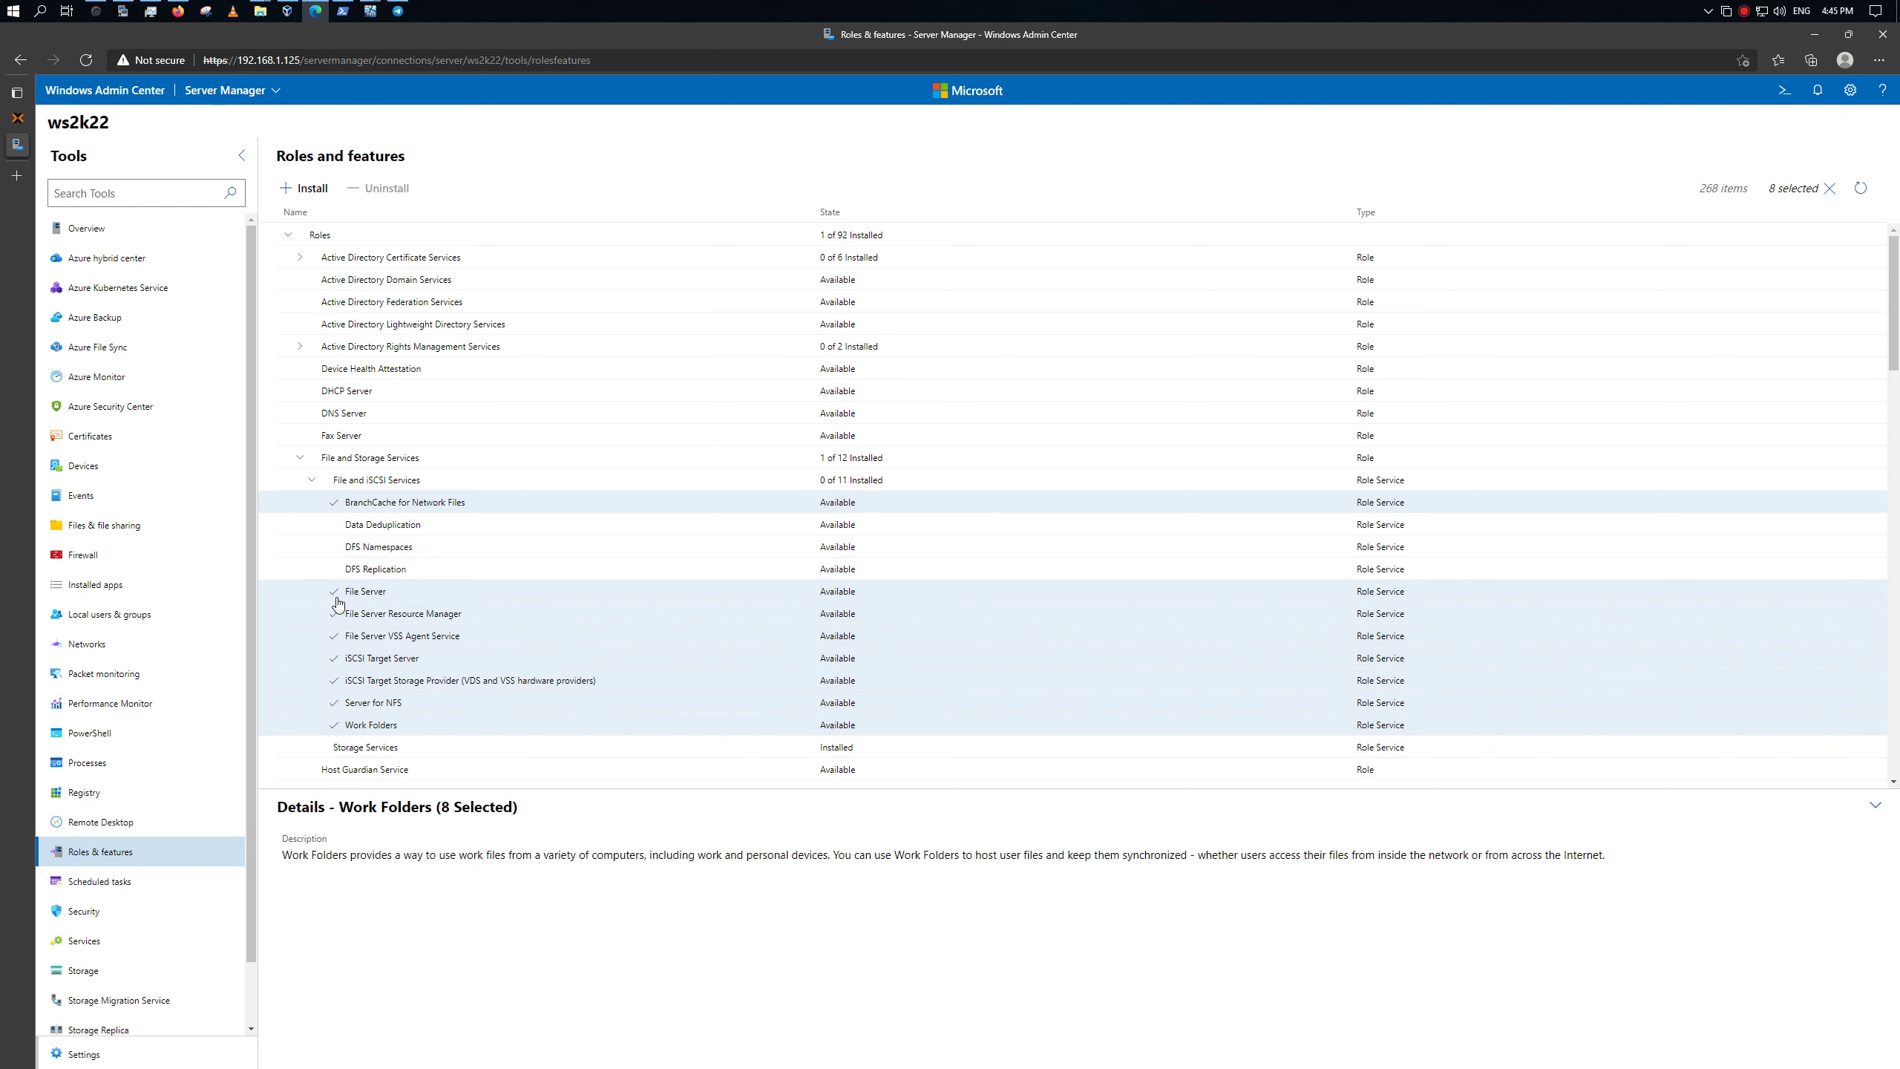
pyautogui.click(335, 503)
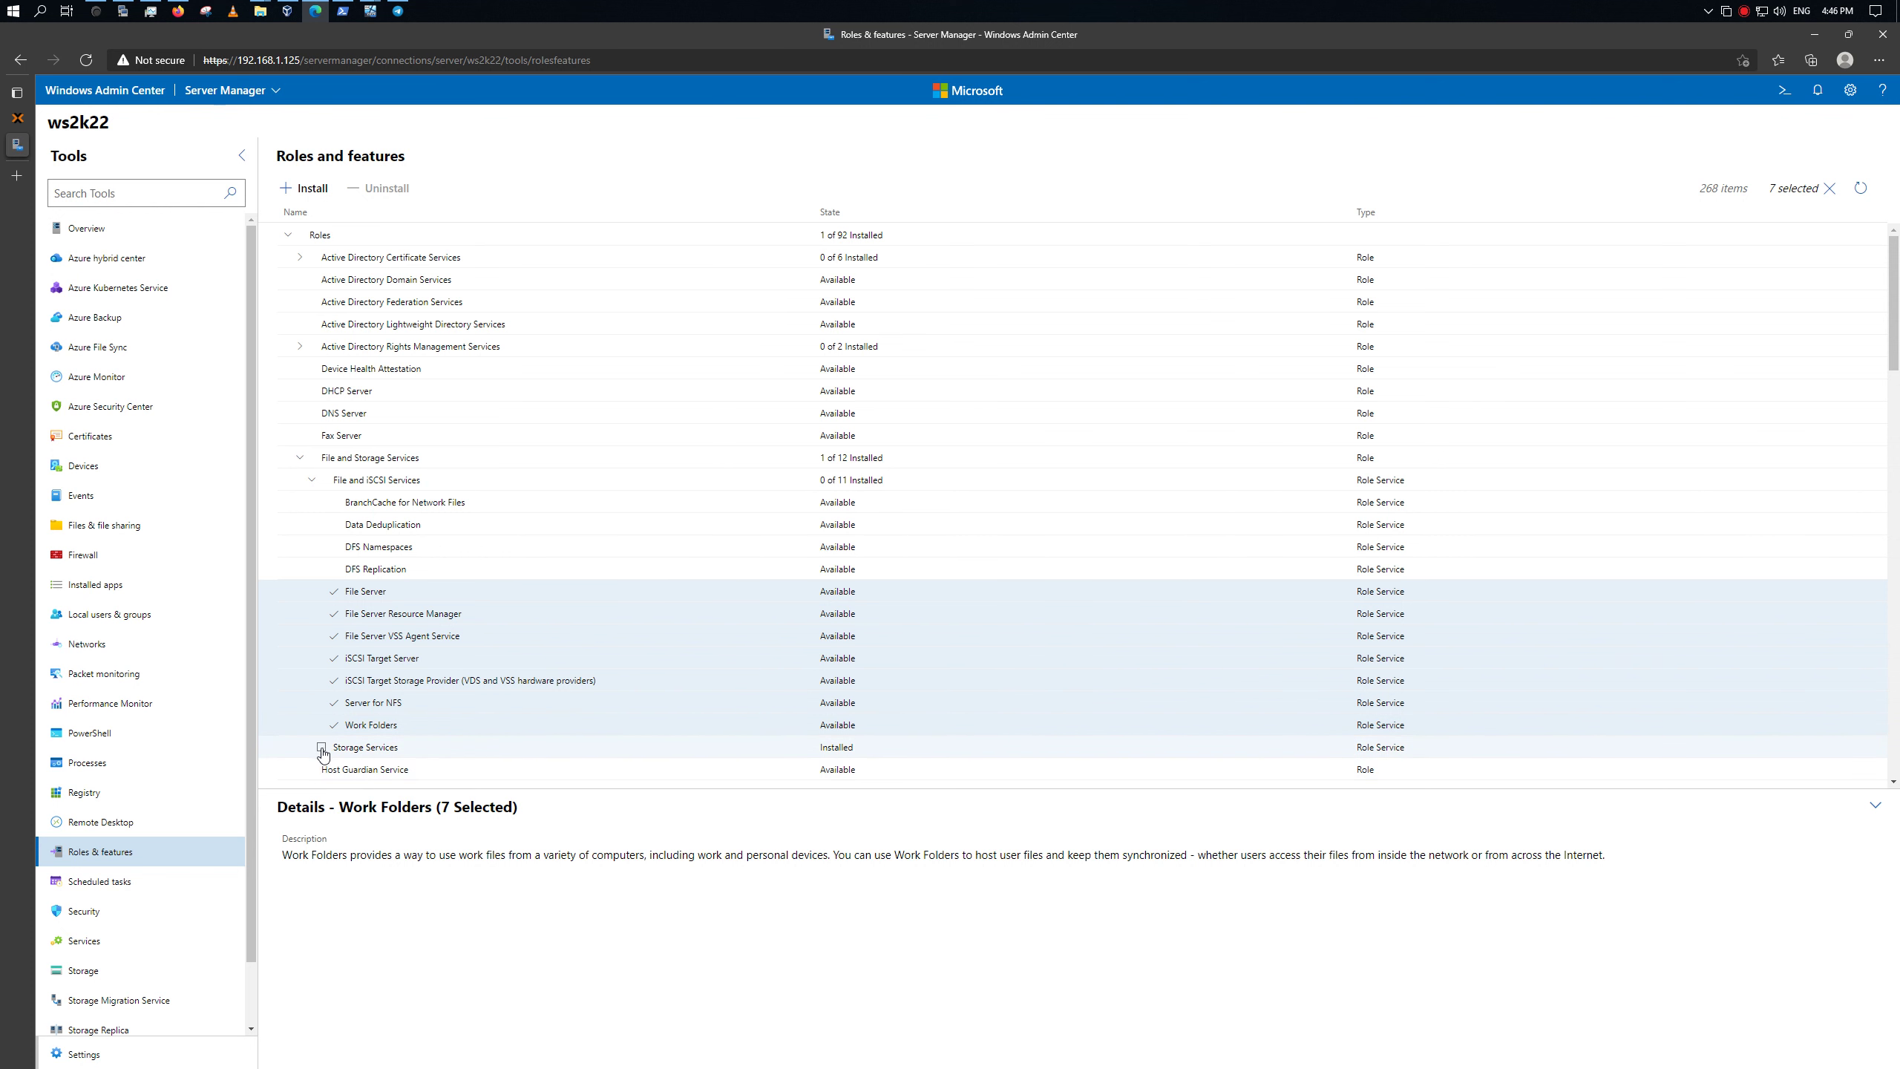
# Tick Storage Services and untick Work Folders, Server for NFS and both iSCSI Target items
pyautogui.scroll(-2, 322, 749)
pyautogui.scroll(1, 314, 722)
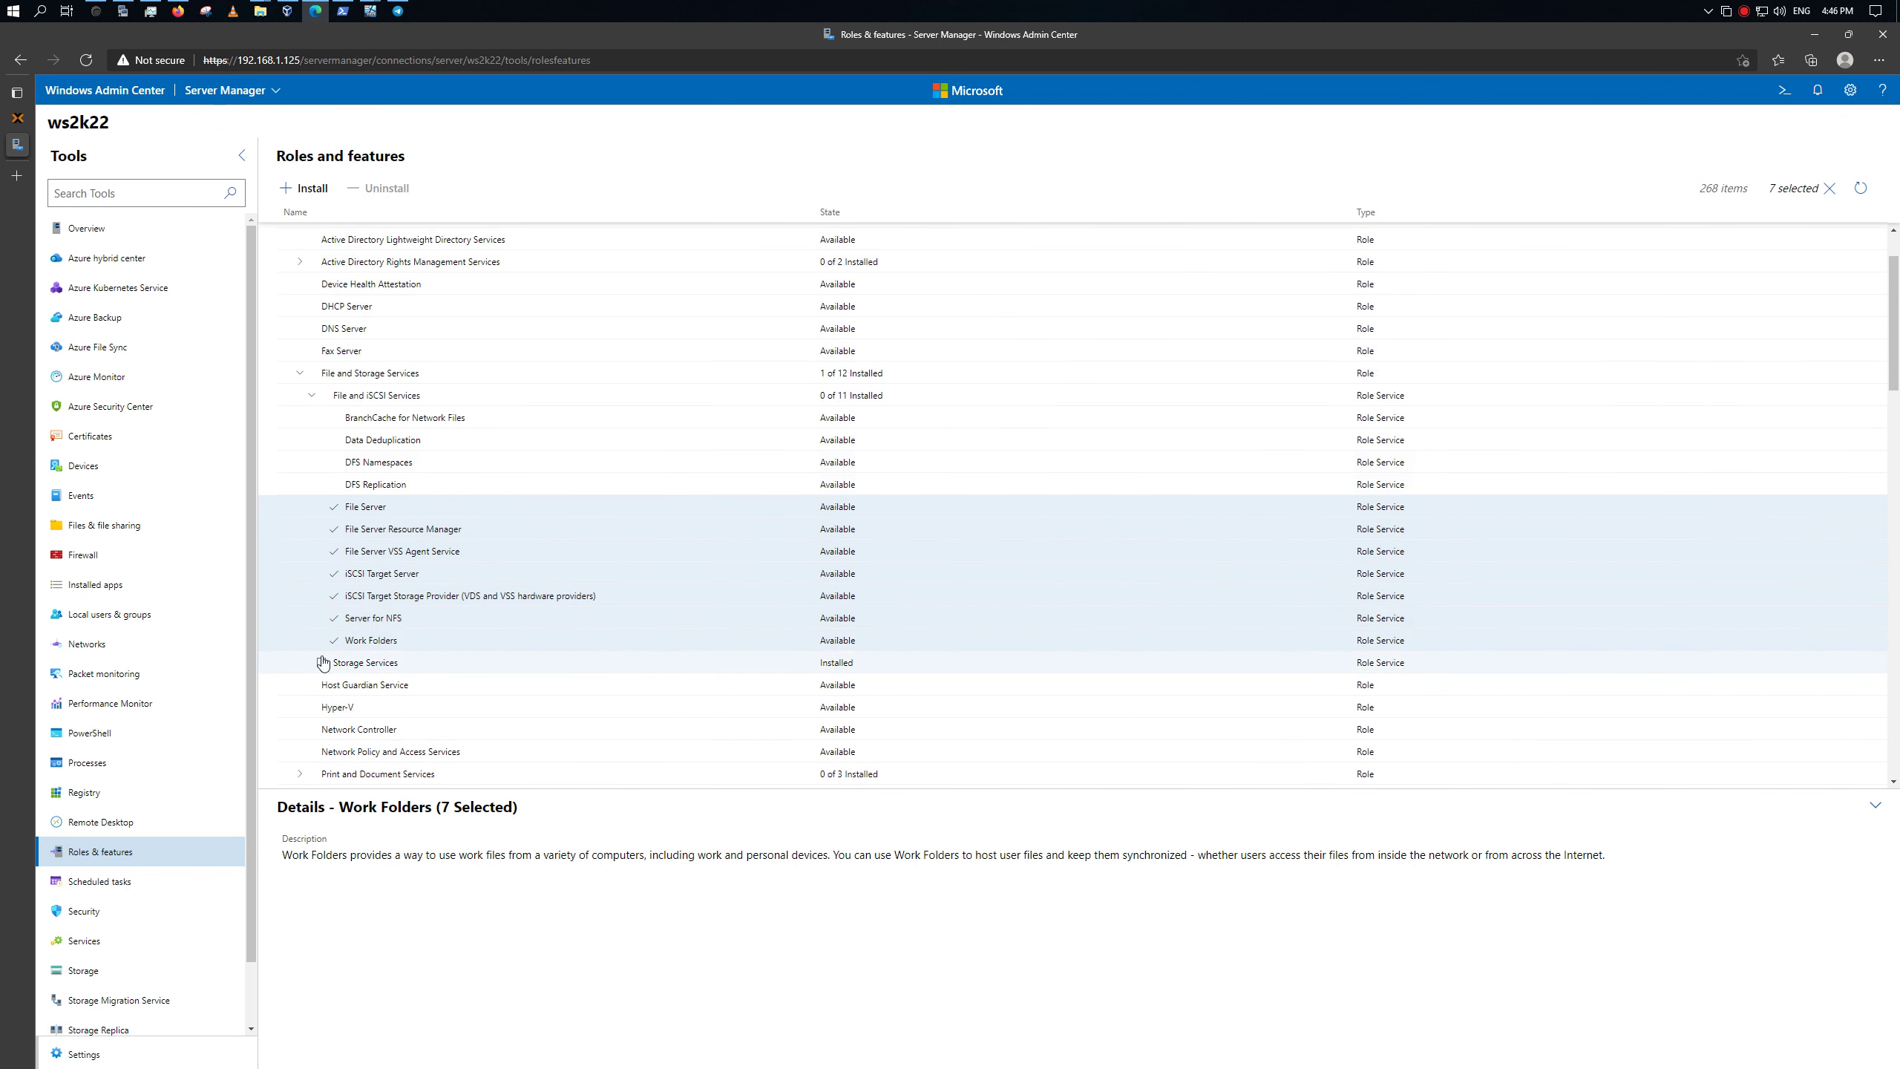
pyautogui.click(322, 662)
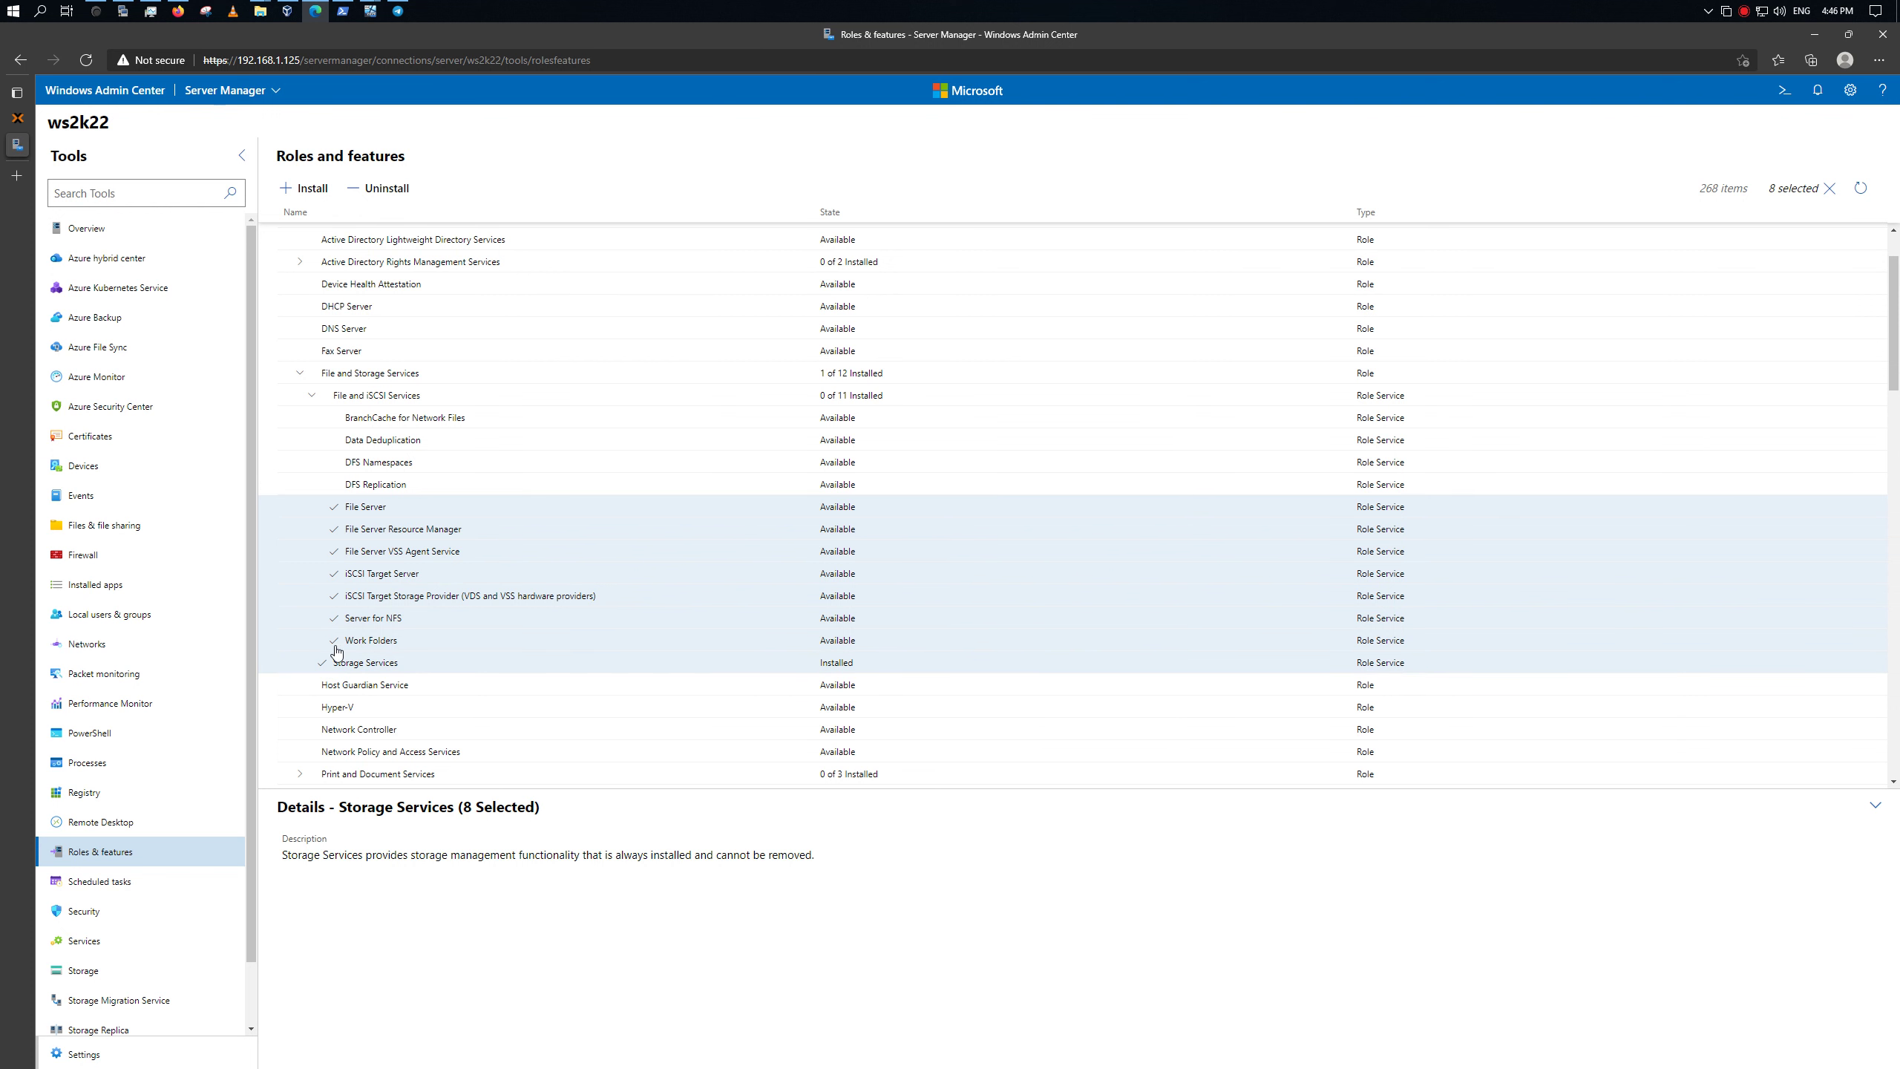
pyautogui.click(334, 640)
pyautogui.click(334, 618)
pyautogui.click(334, 596)
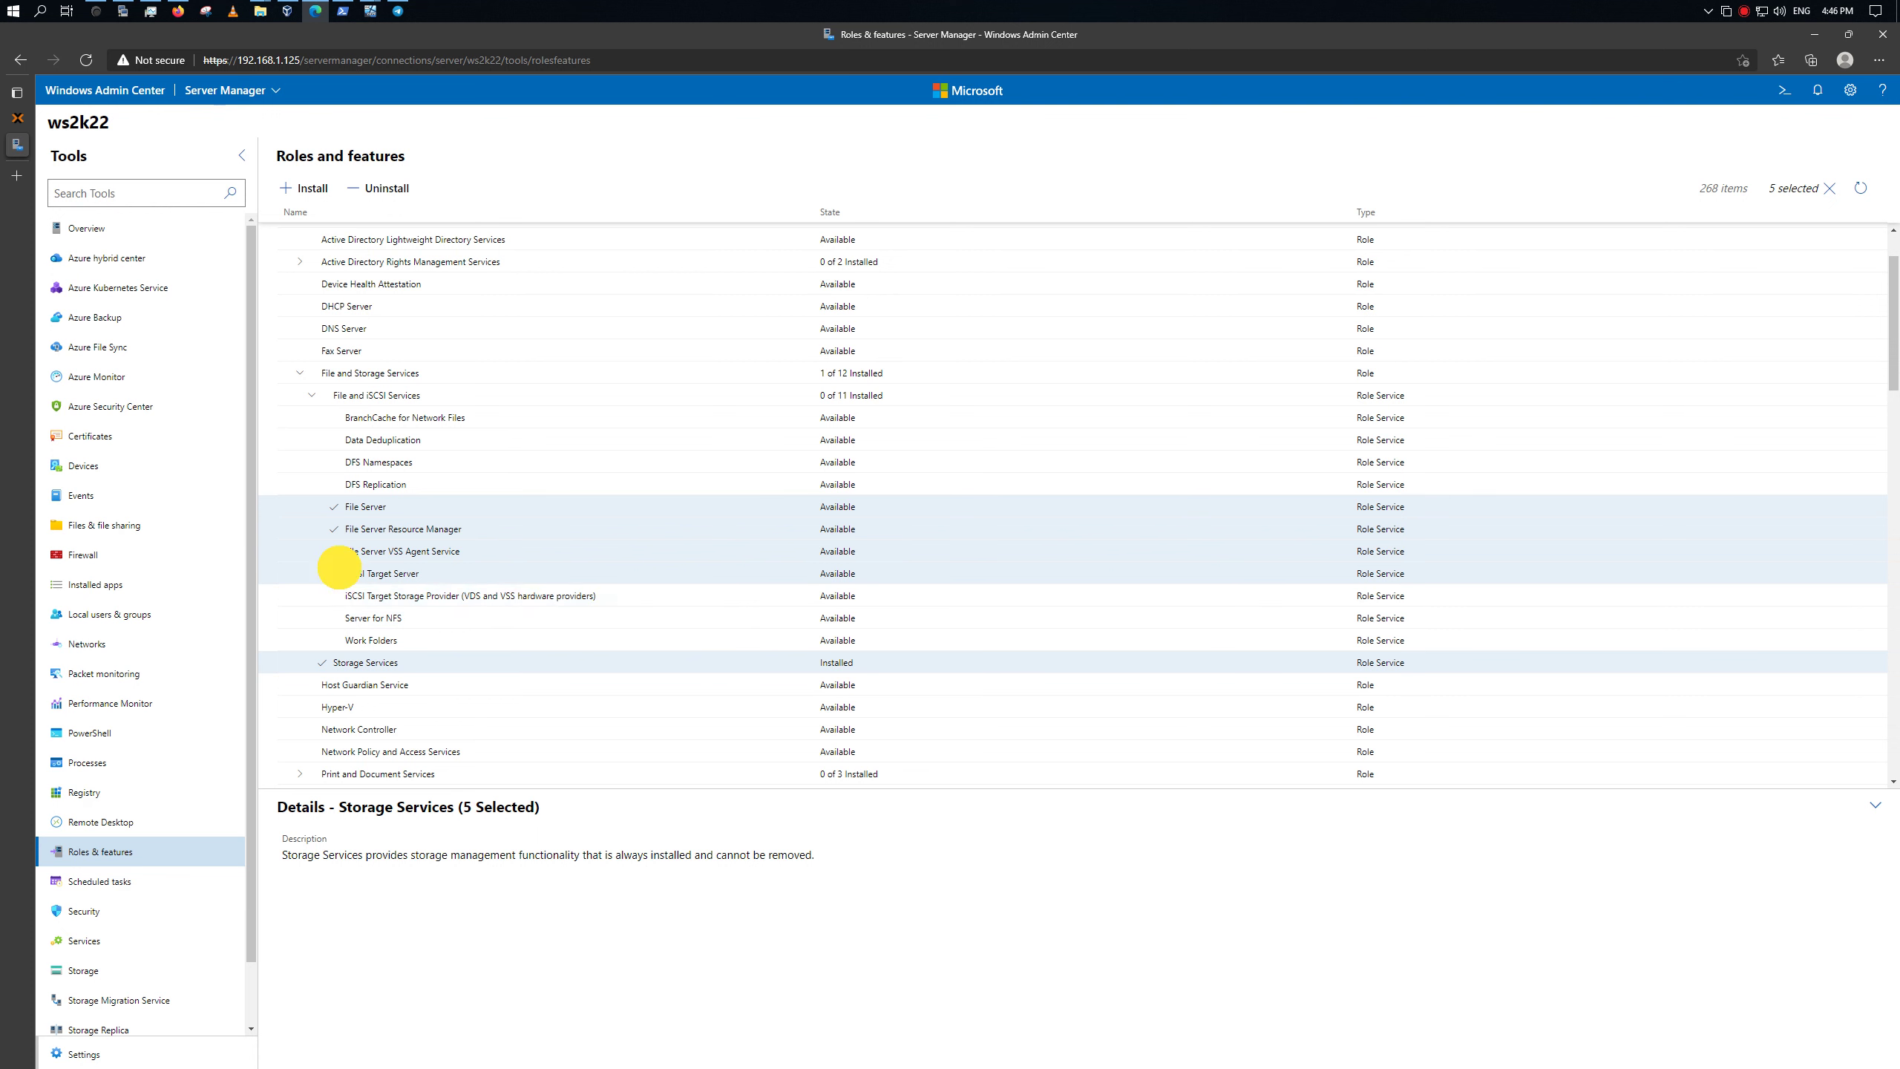
pyautogui.click(335, 573)
pyautogui.click(335, 573)
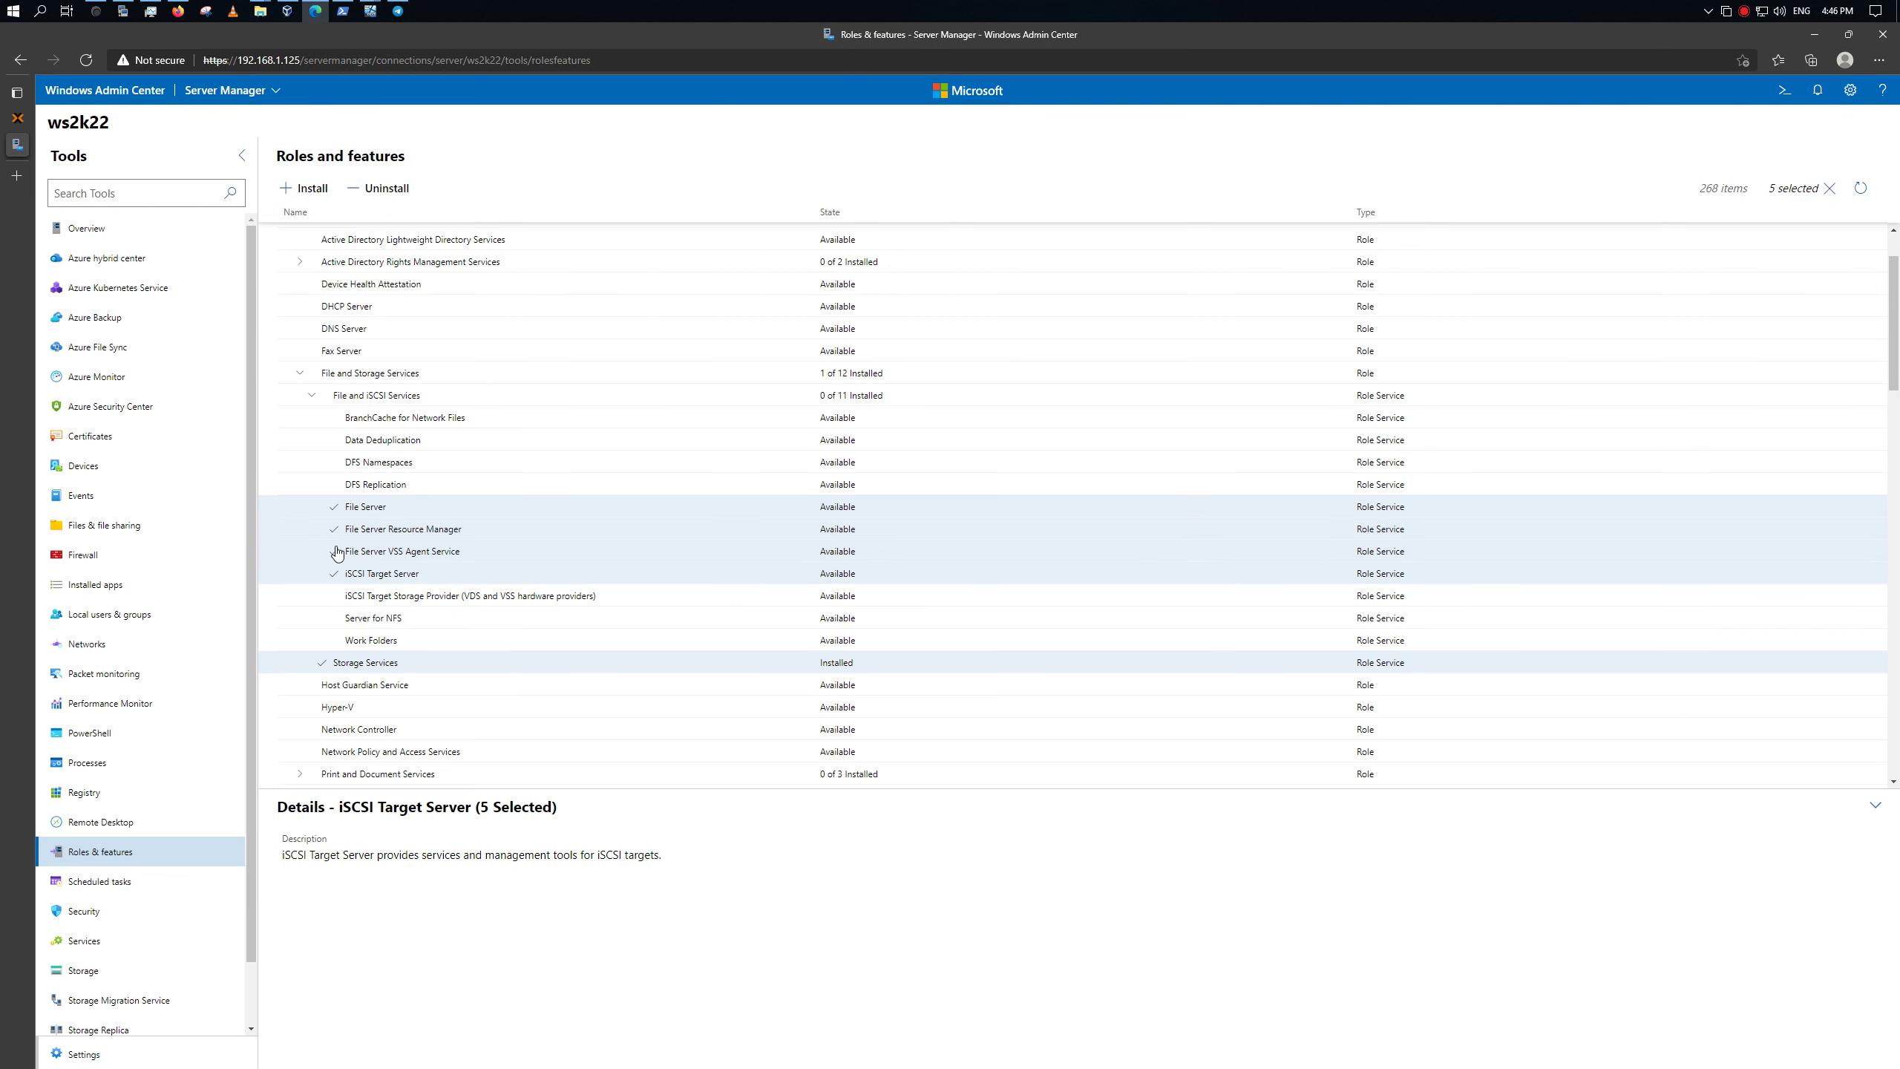
pyautogui.click(339, 573)
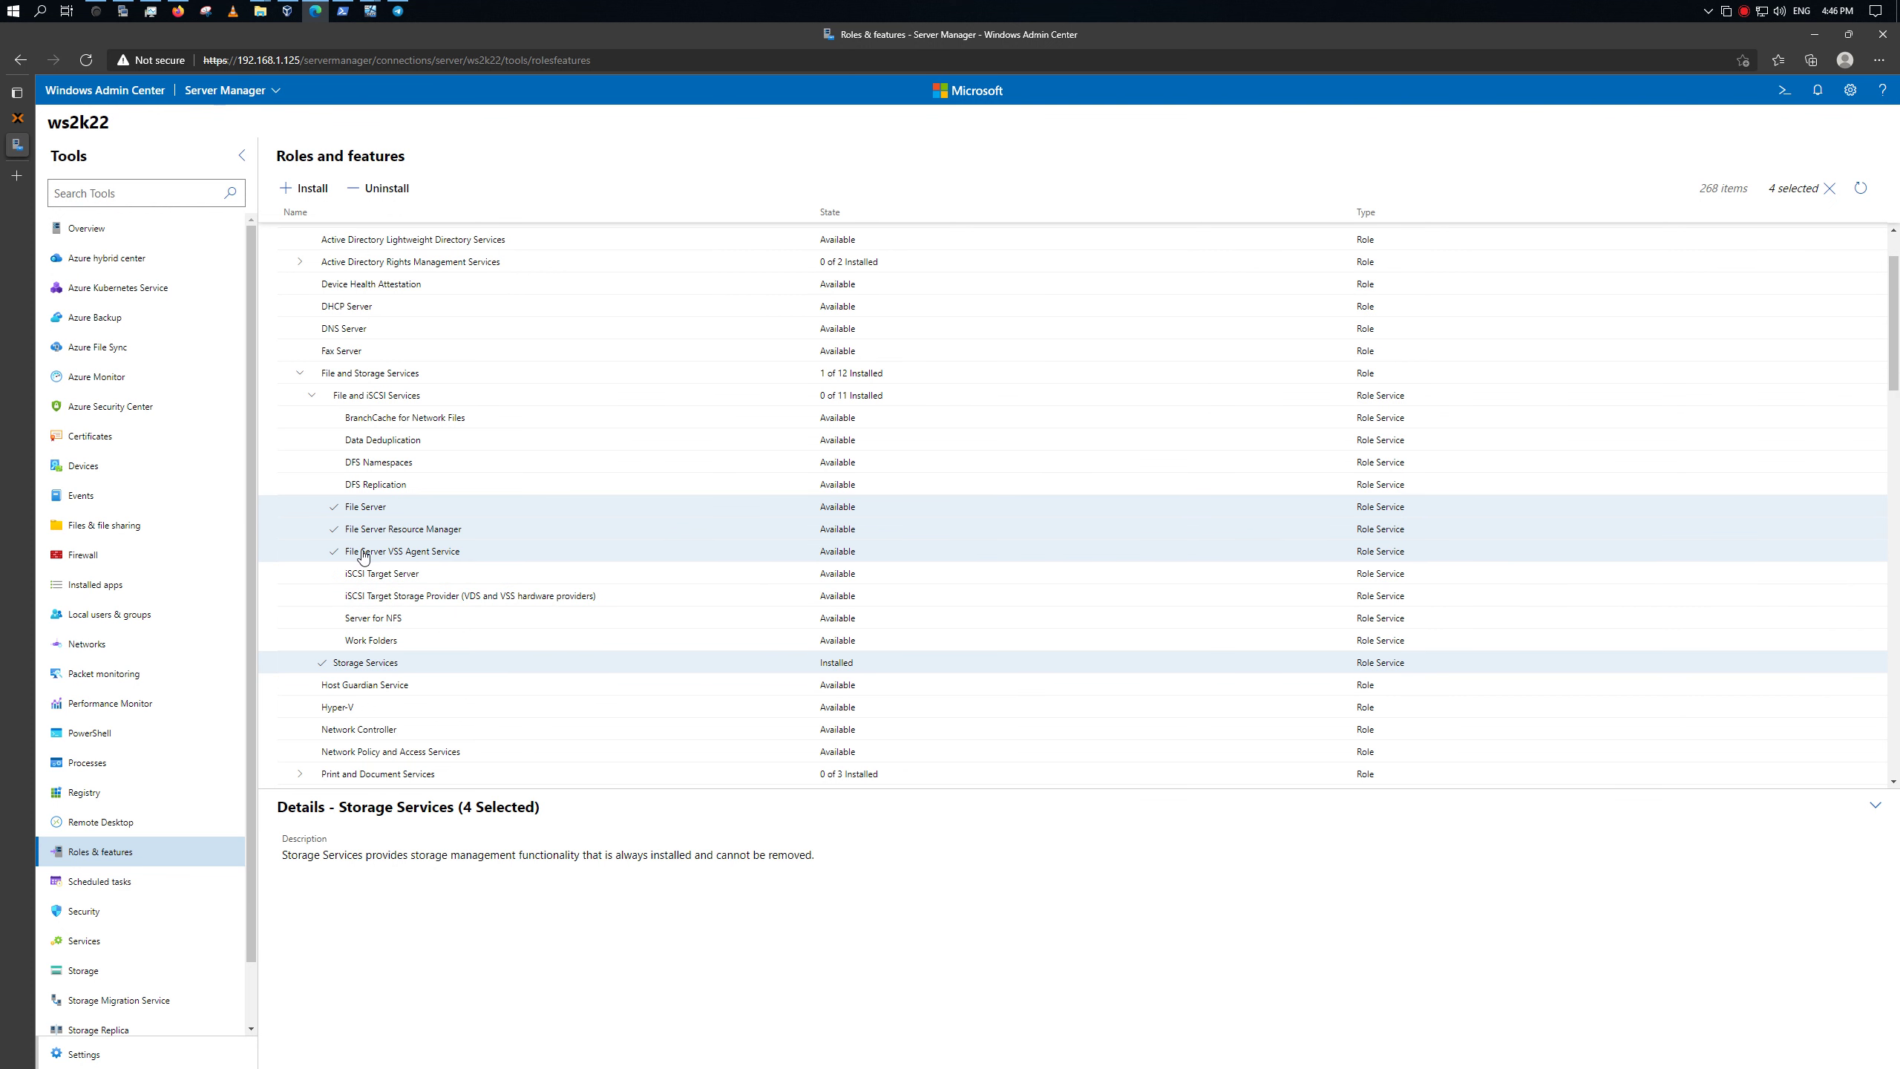
# Leave only File Server ticked under File and iSCSI Services and start the installation
pyautogui.click(322, 396)
pyautogui.click(335, 530)
pyautogui.click(335, 507)
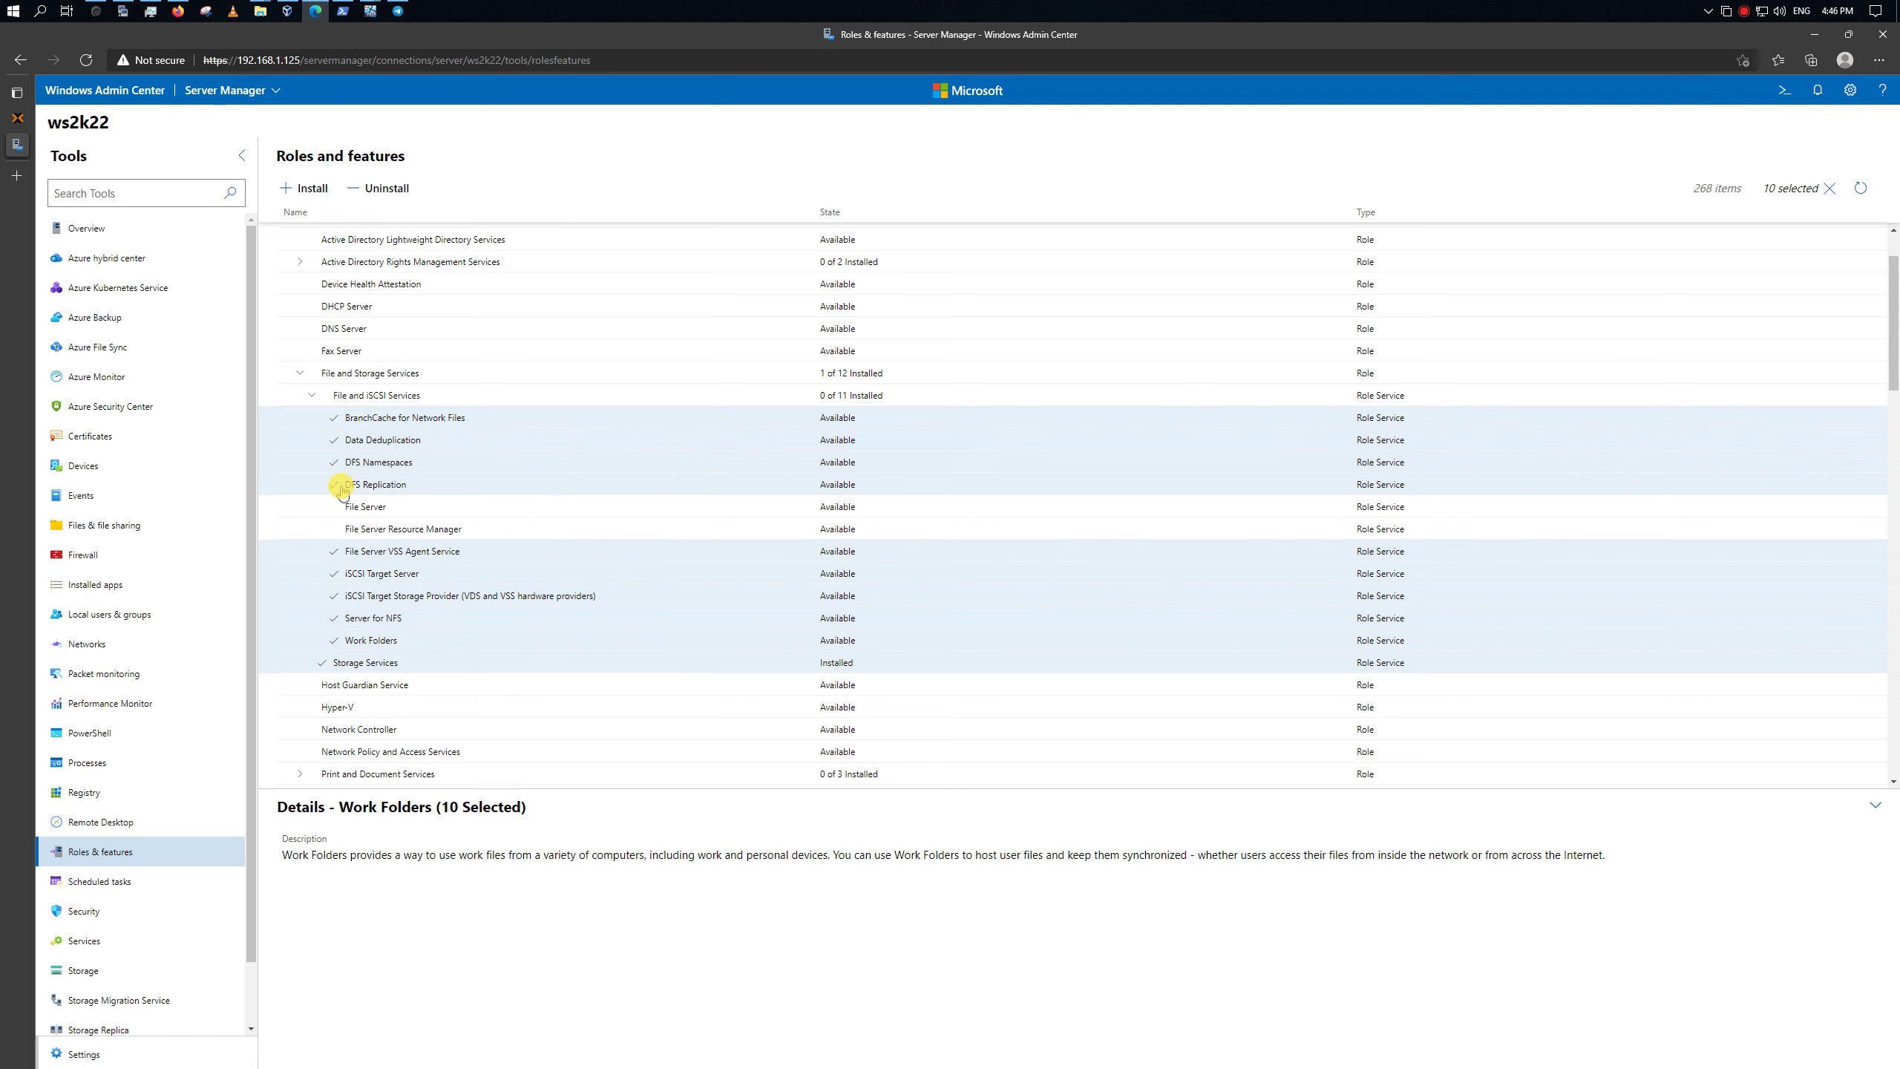
pyautogui.click(335, 441)
pyautogui.click(323, 395)
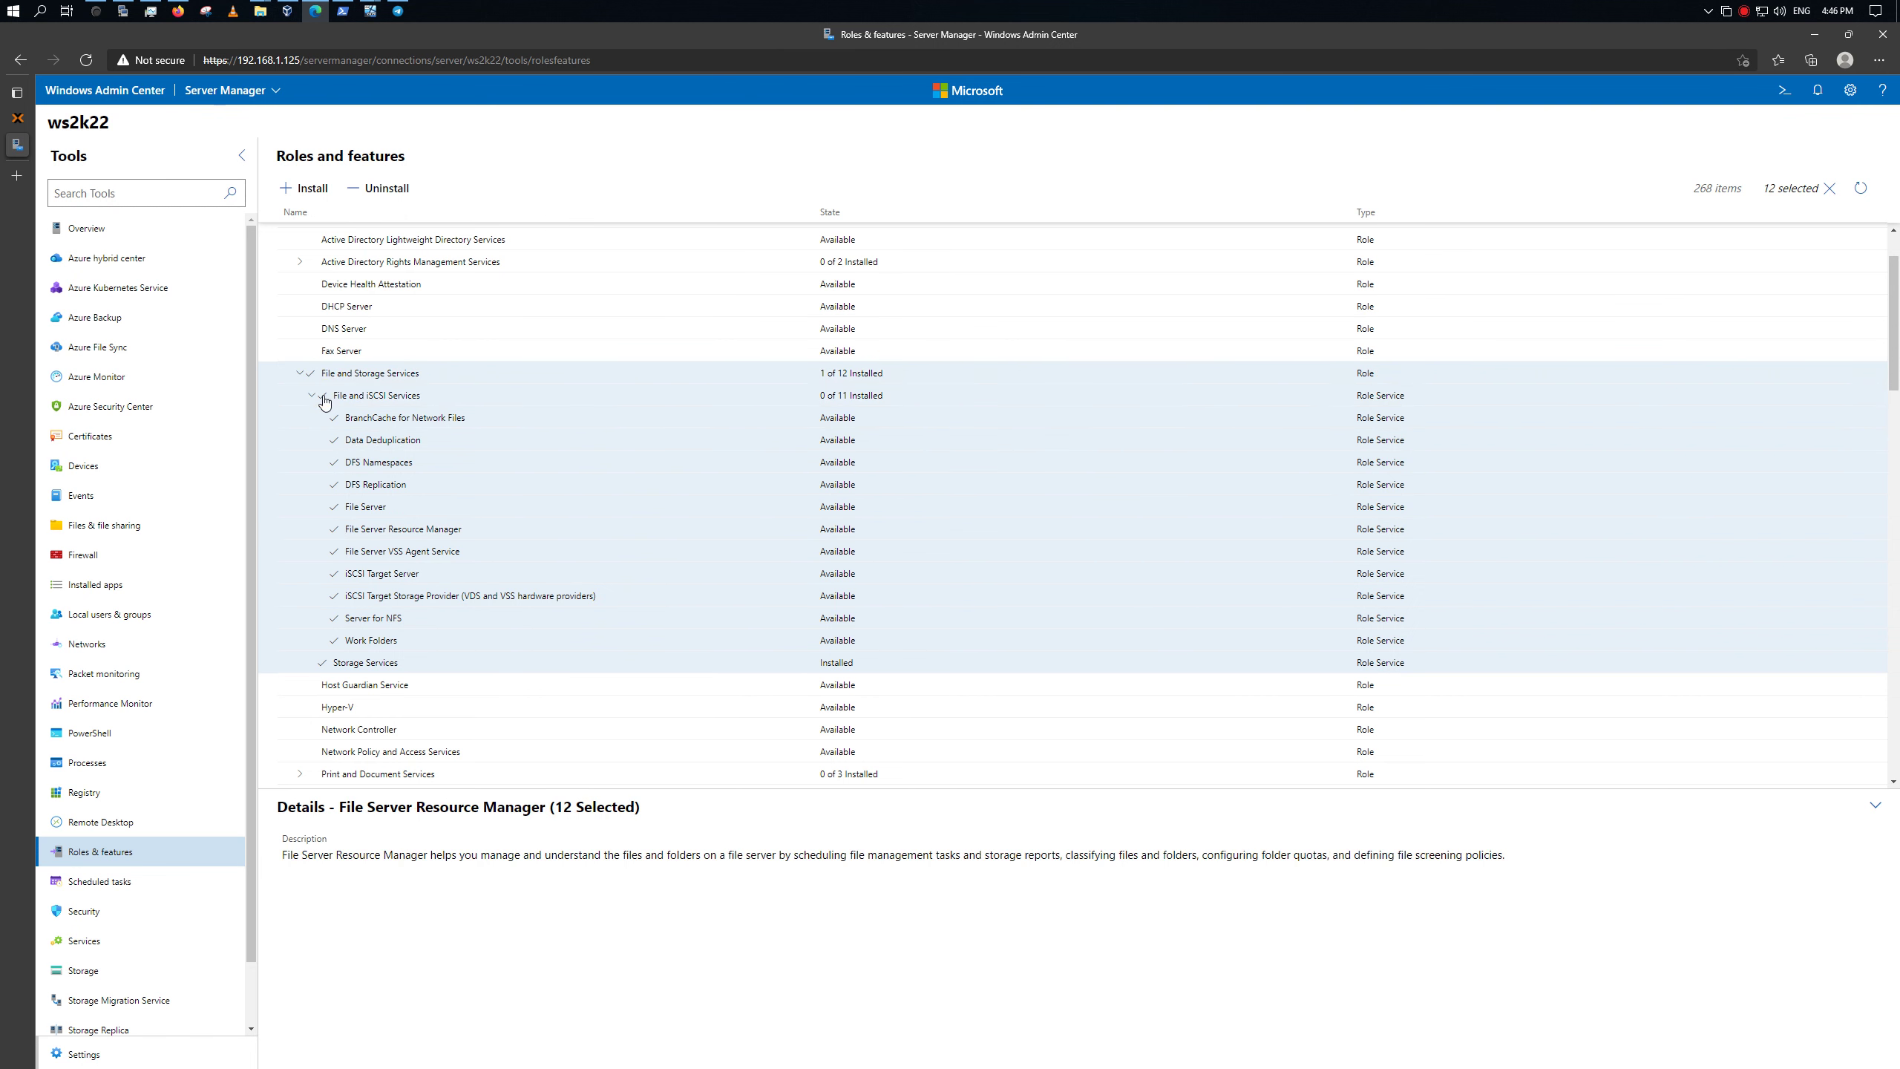
pyautogui.click(323, 395)
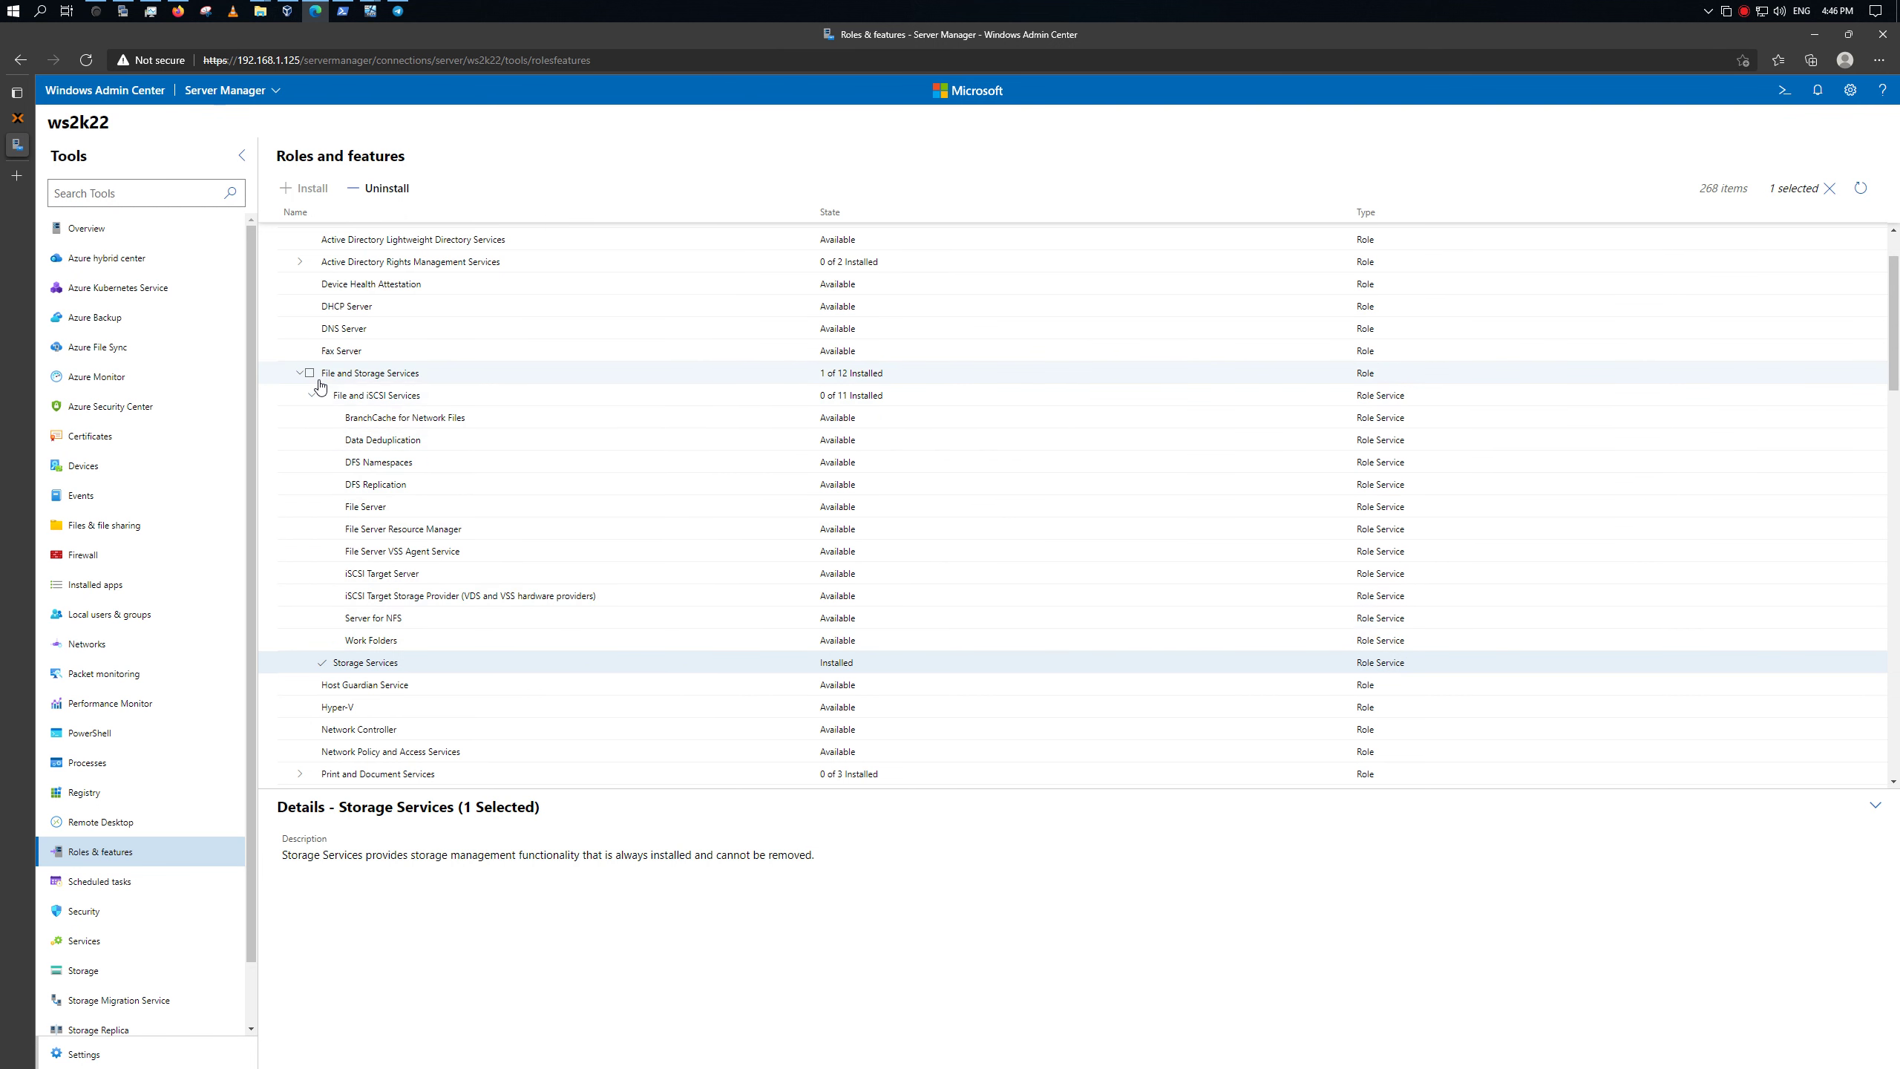
pyautogui.click(334, 507)
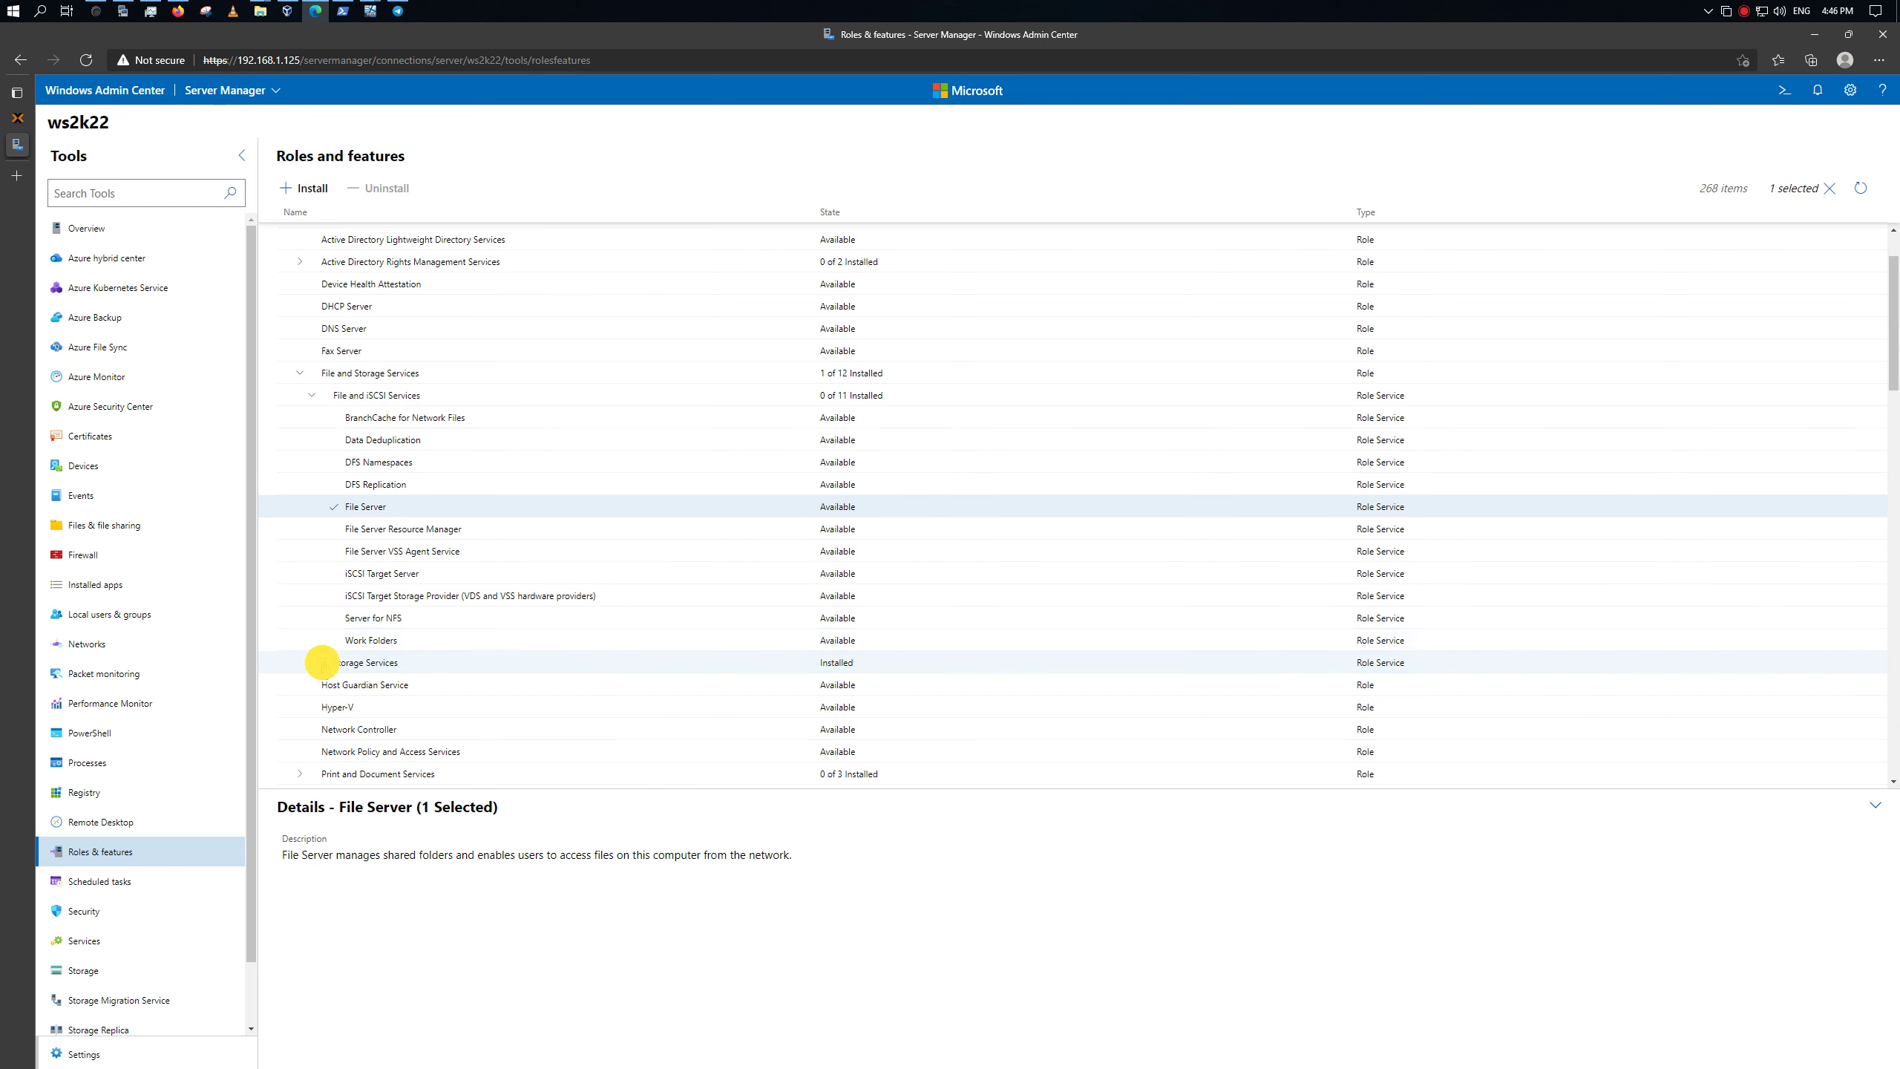
pyautogui.click(366, 664)
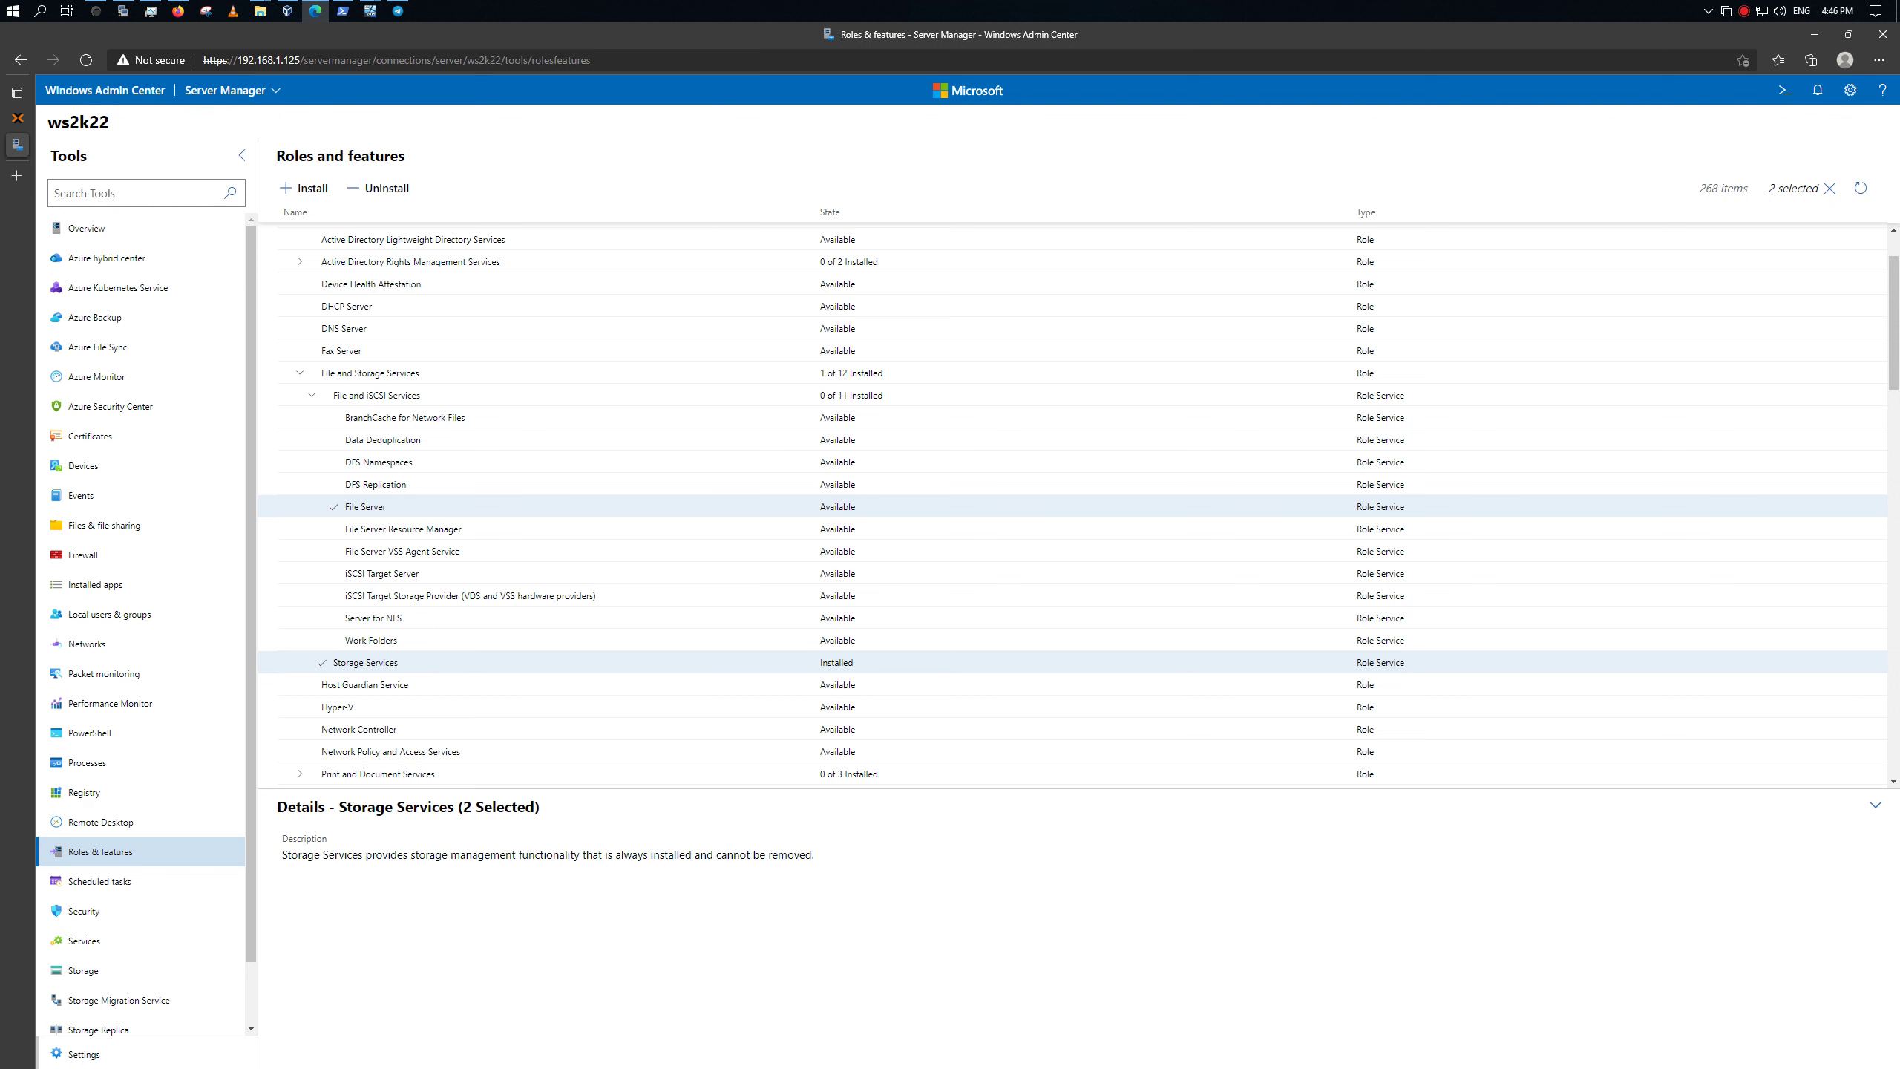
pyautogui.click(307, 188)
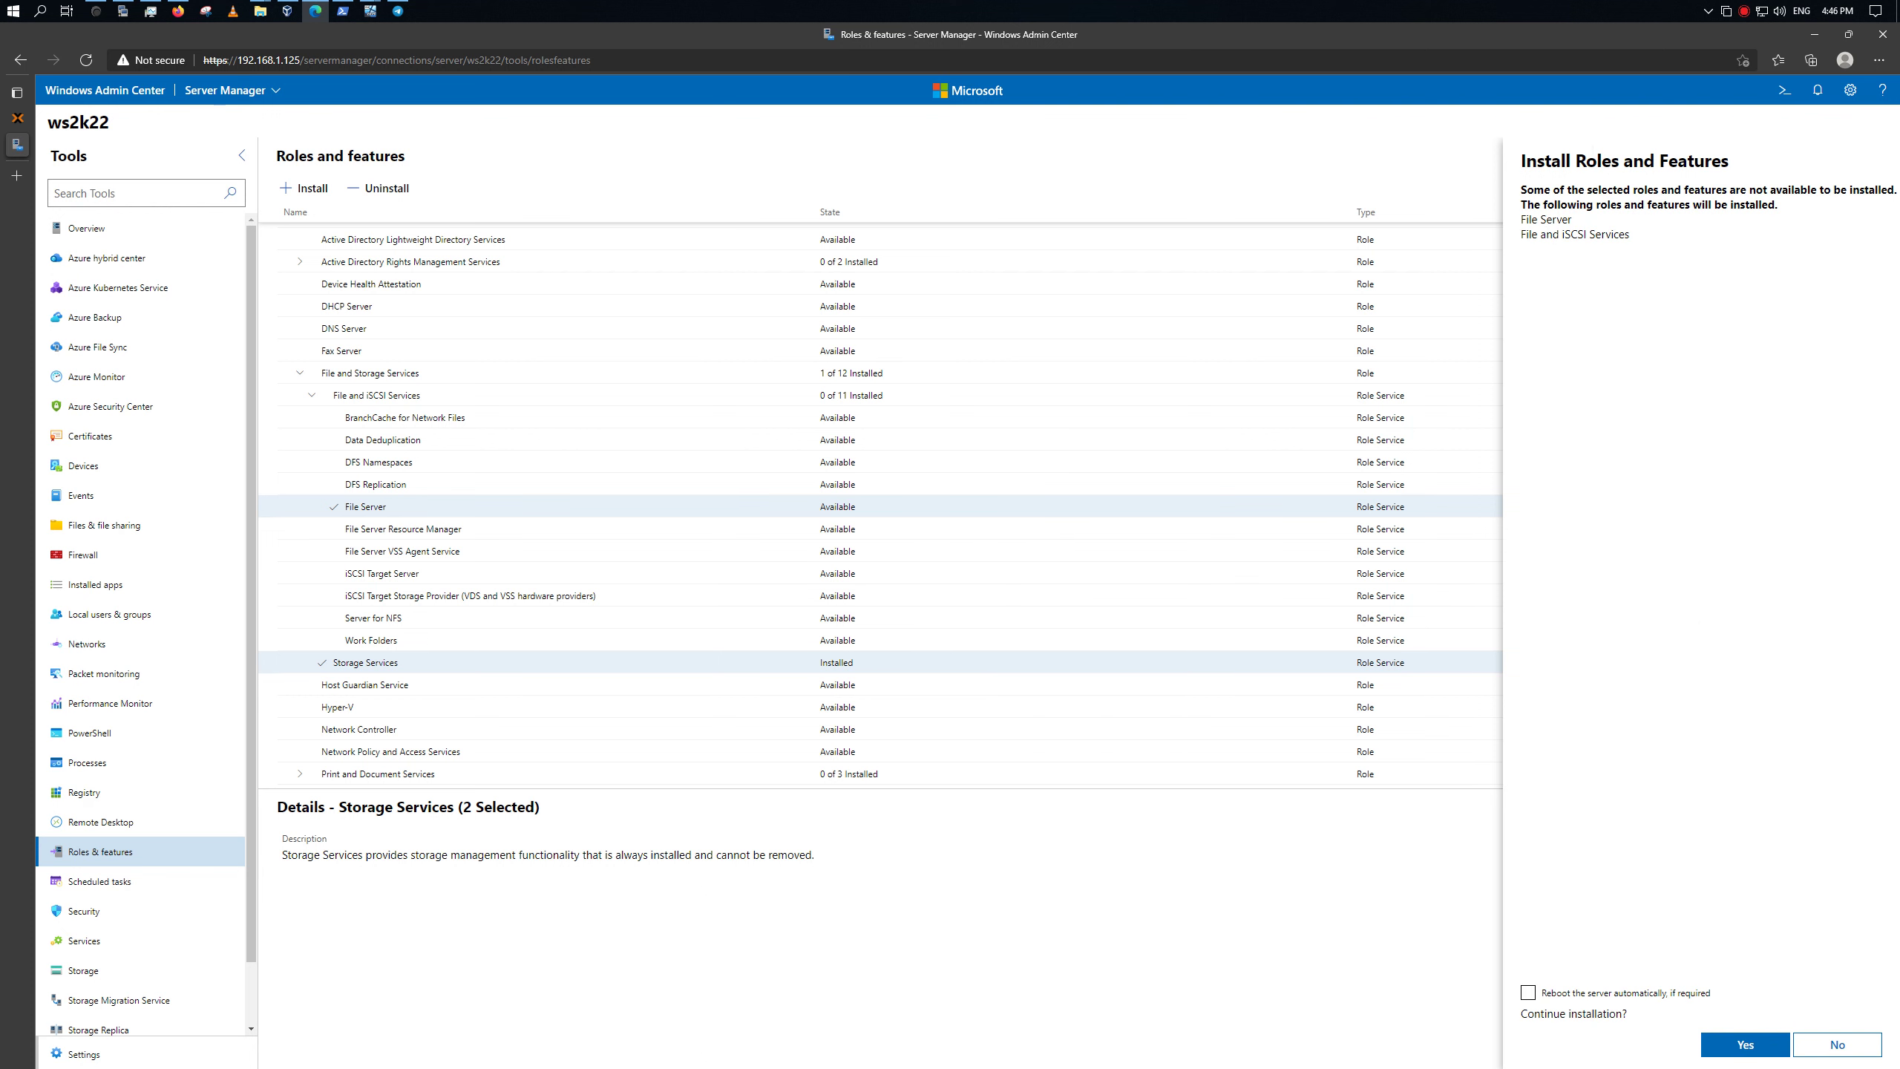
# Confirm the File Server install with automatic reboot and follow its completion in Notifications
pyautogui.click(1654, 993)
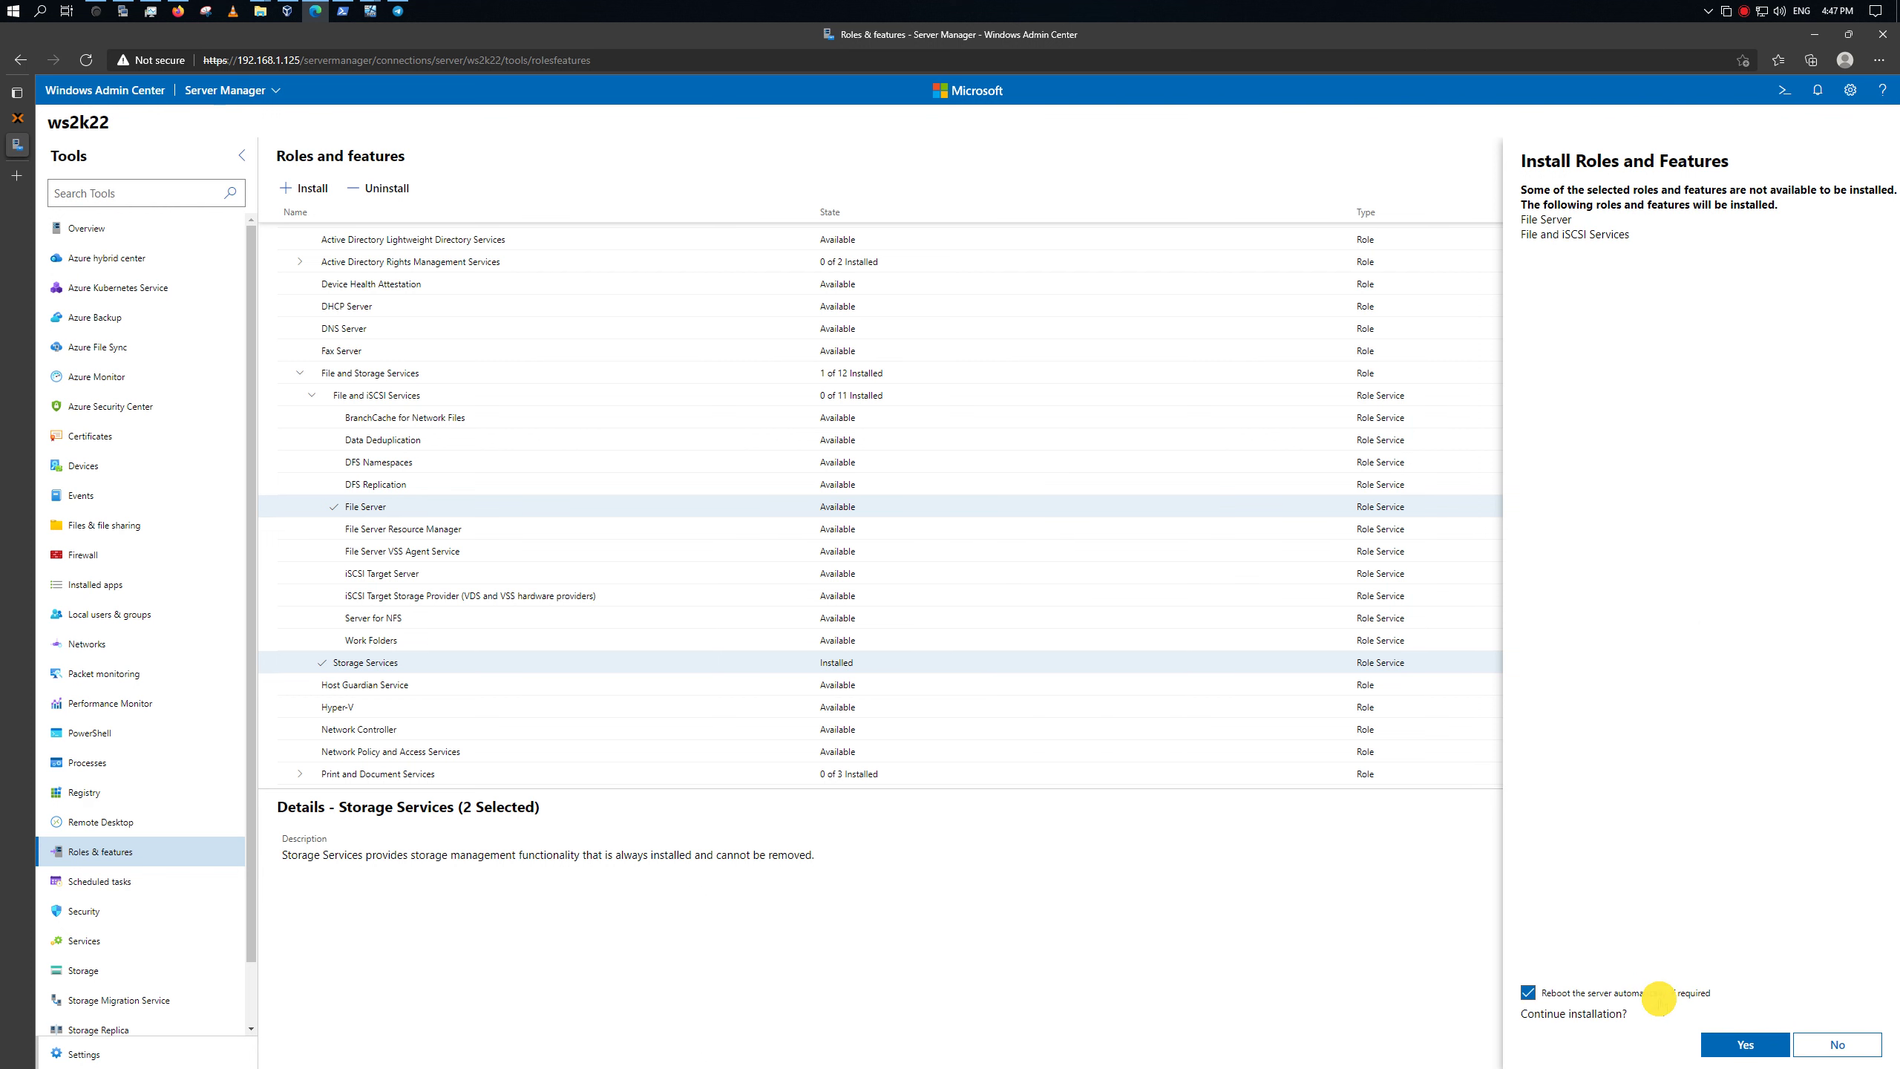
pyautogui.click(1742, 1044)
pyautogui.click(1717, 140)
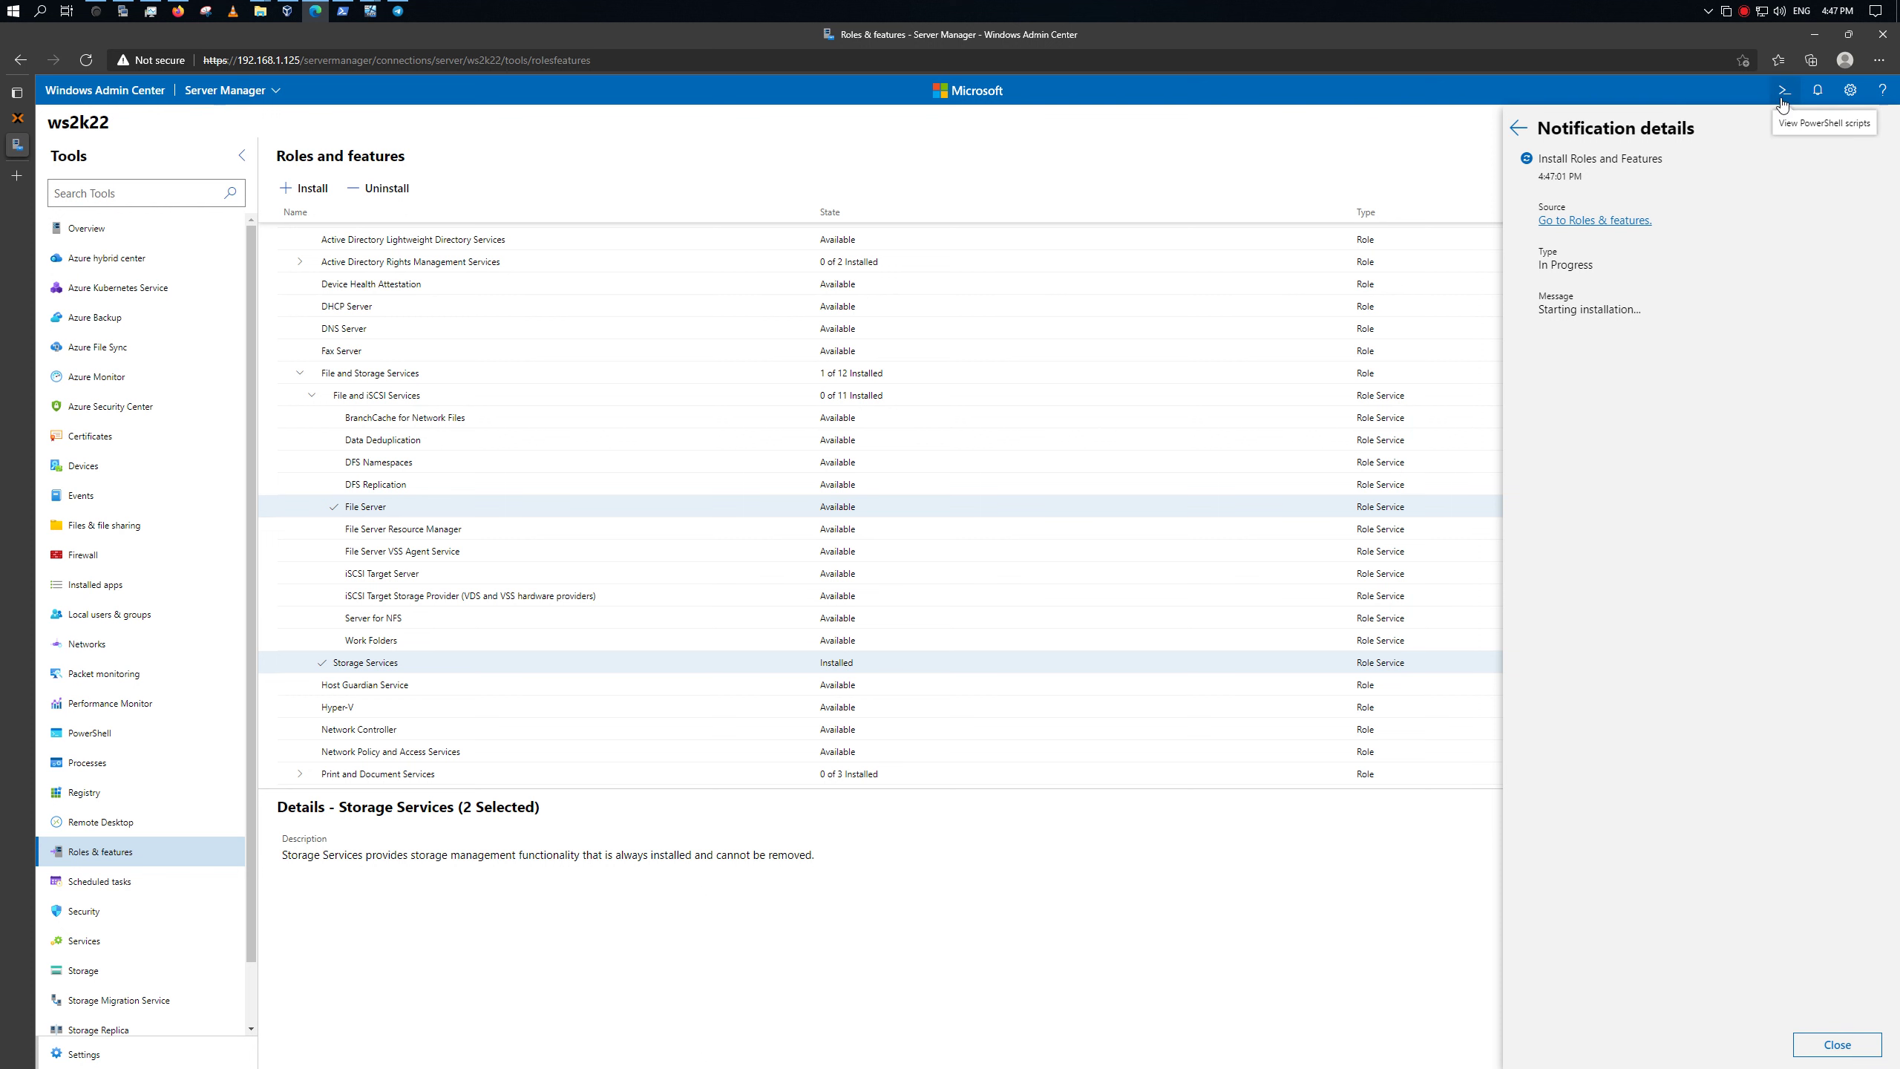
pyautogui.click(1818, 89)
pyautogui.click(1818, 90)
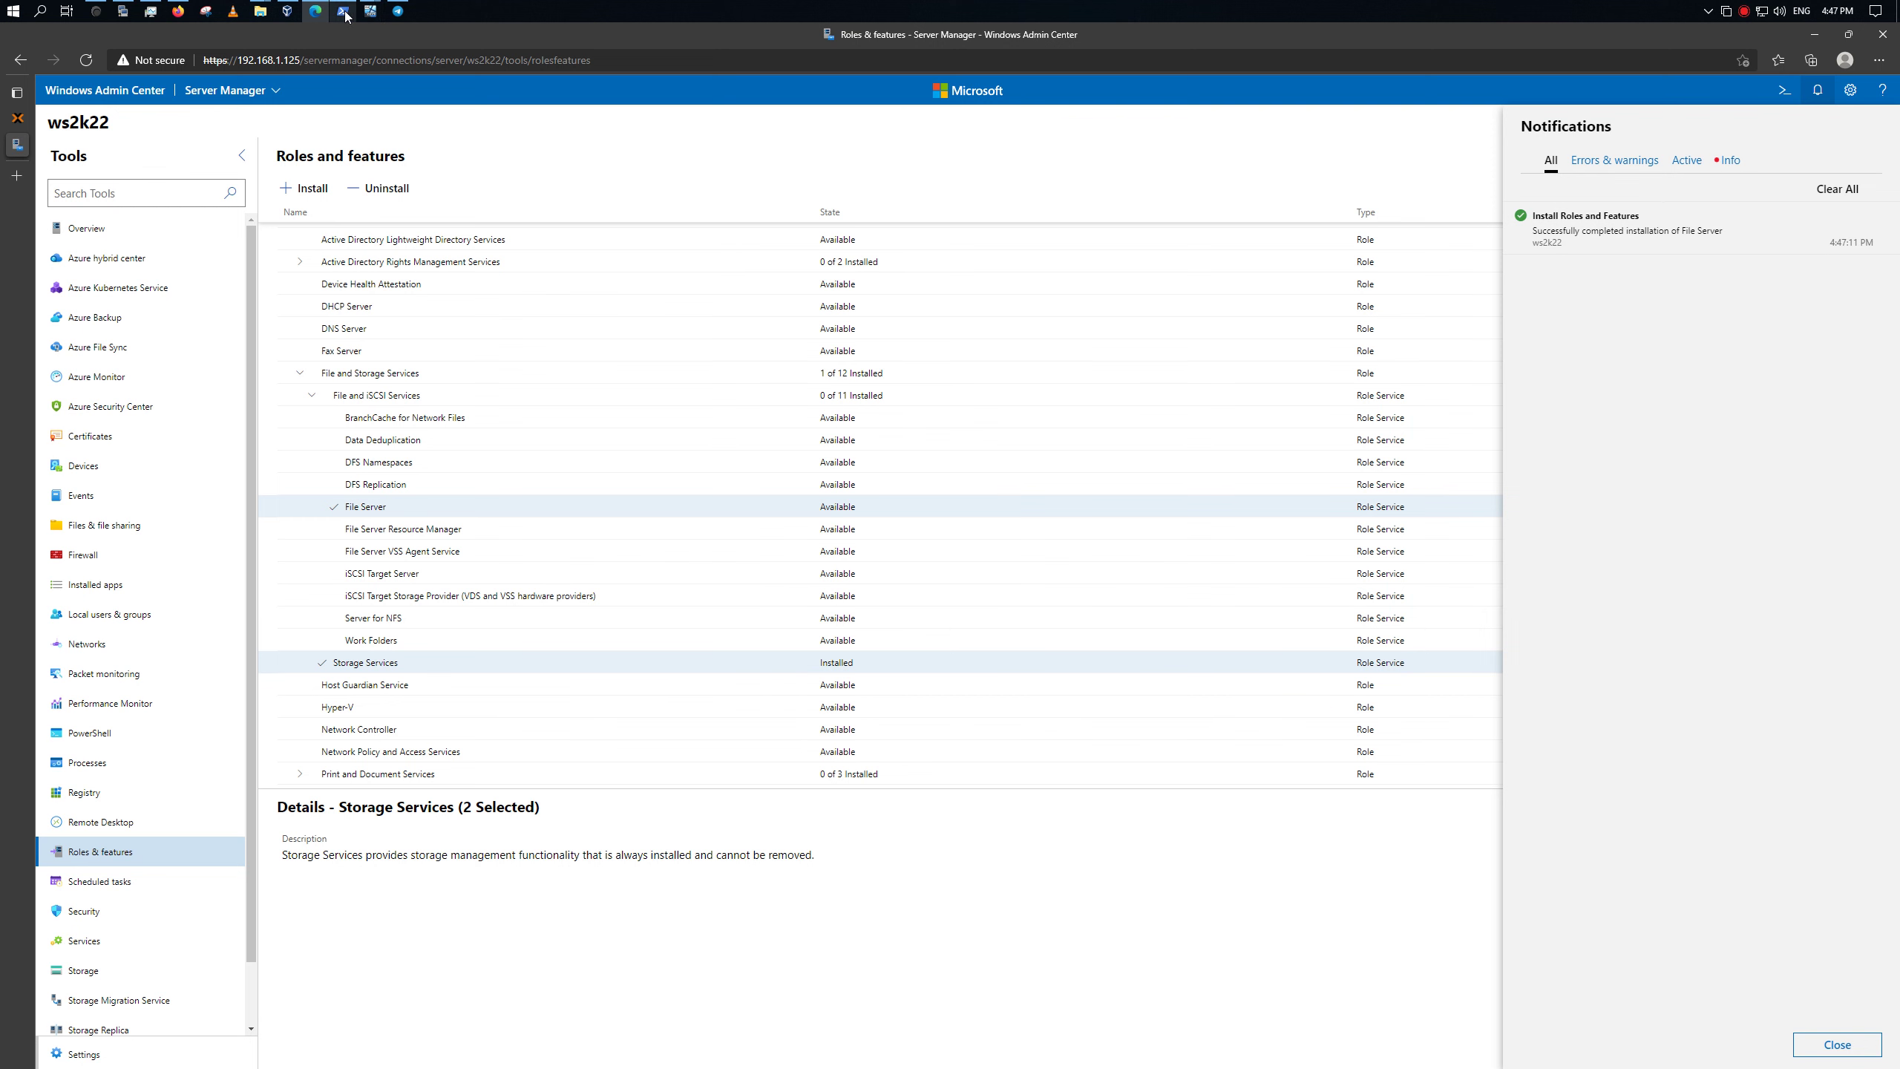
pyautogui.moveTo(361, 12)
pyautogui.click(407, 68)
# Bring the cifs nfs iscsi VM window forward, move it aside, then hide the VM windows
pyautogui.press('capslock')
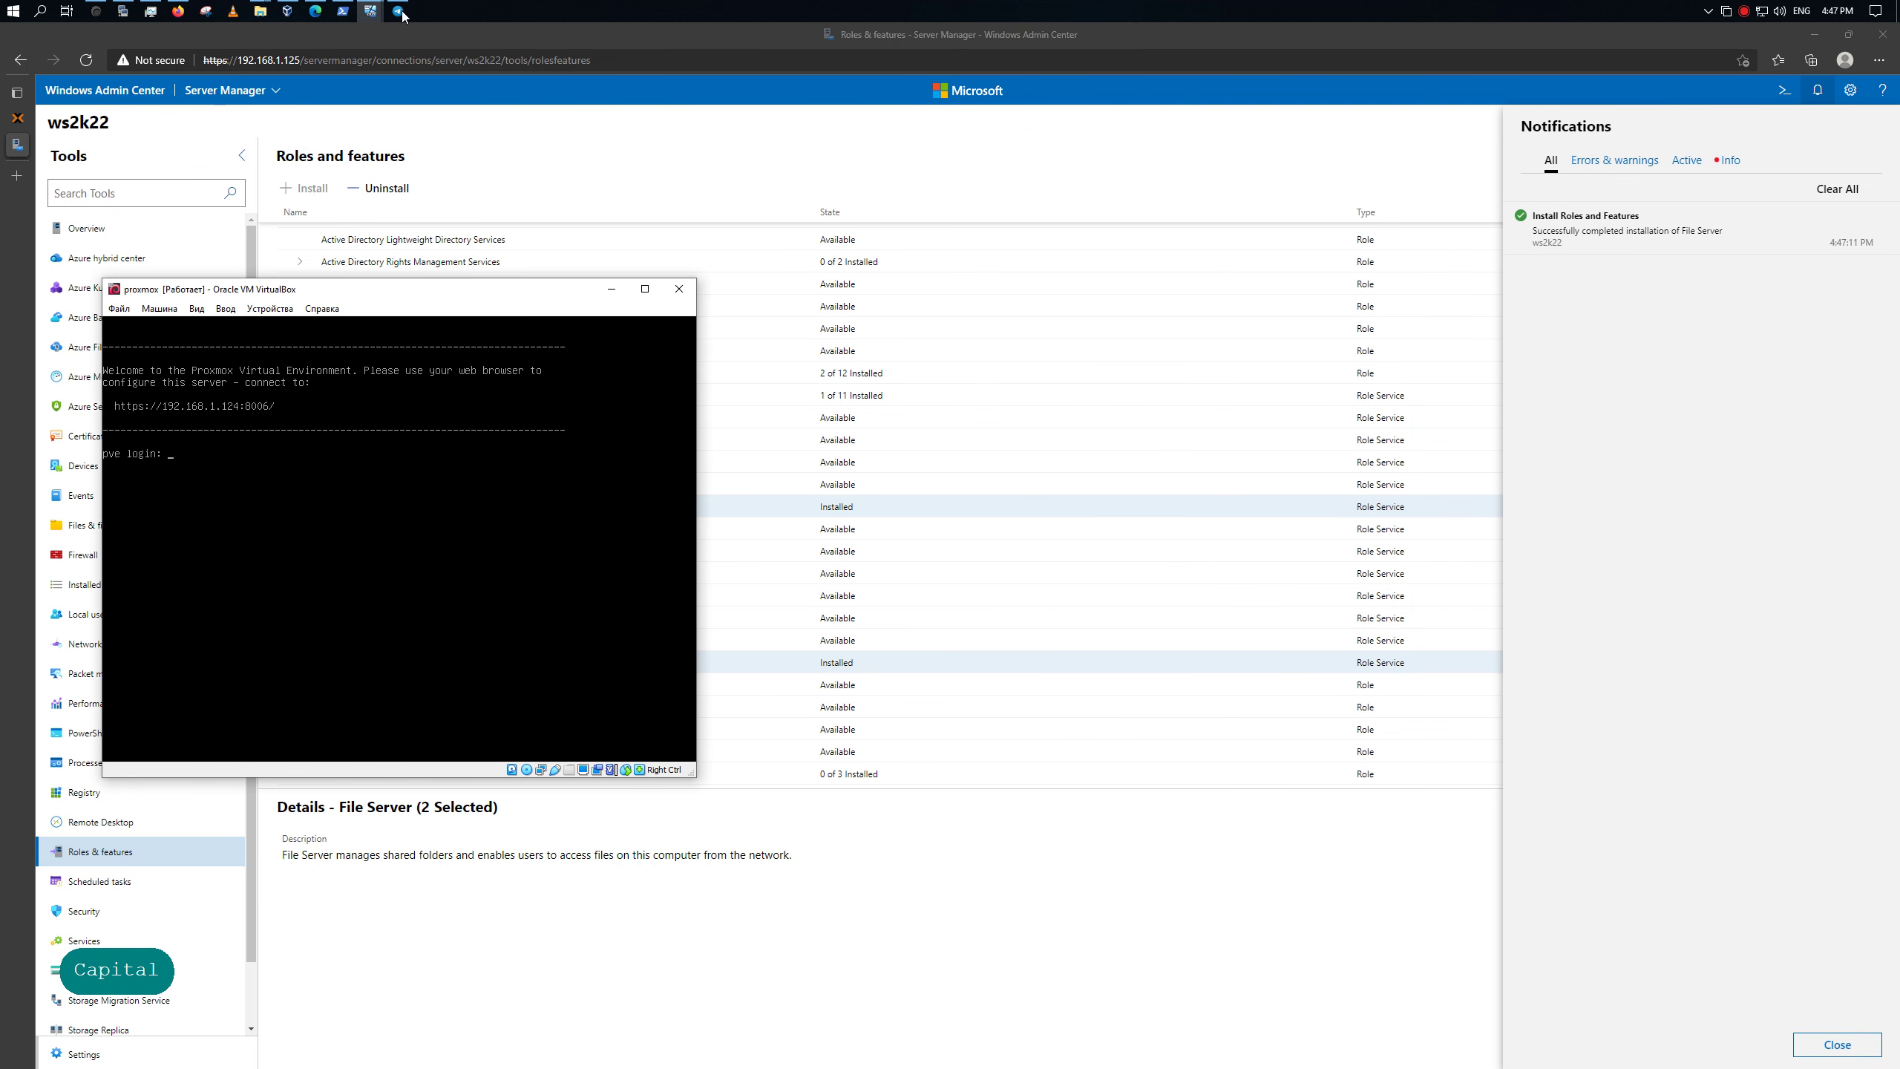
pyautogui.press('capslock')
pyautogui.click(313, 79)
pyautogui.press('capslock')
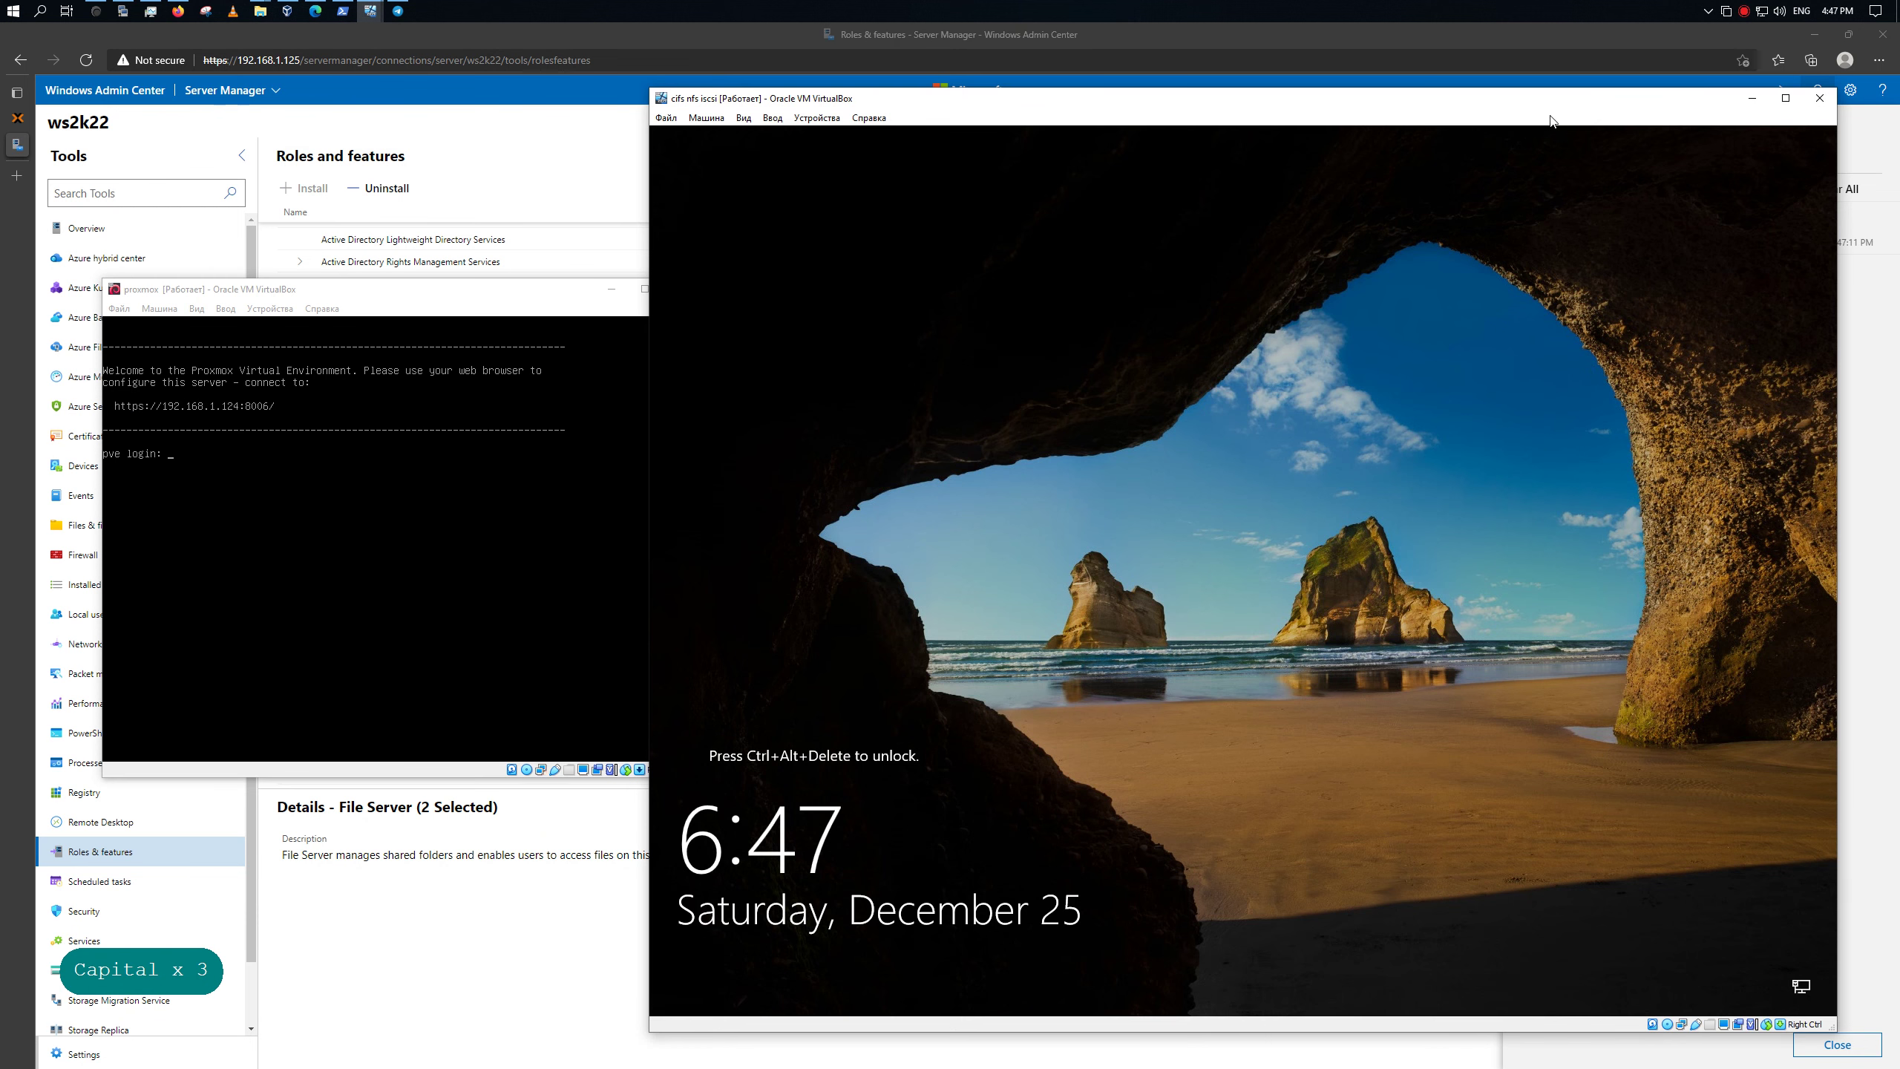
pyautogui.moveTo(1551, 120); pyautogui.dragTo(1135, 116)
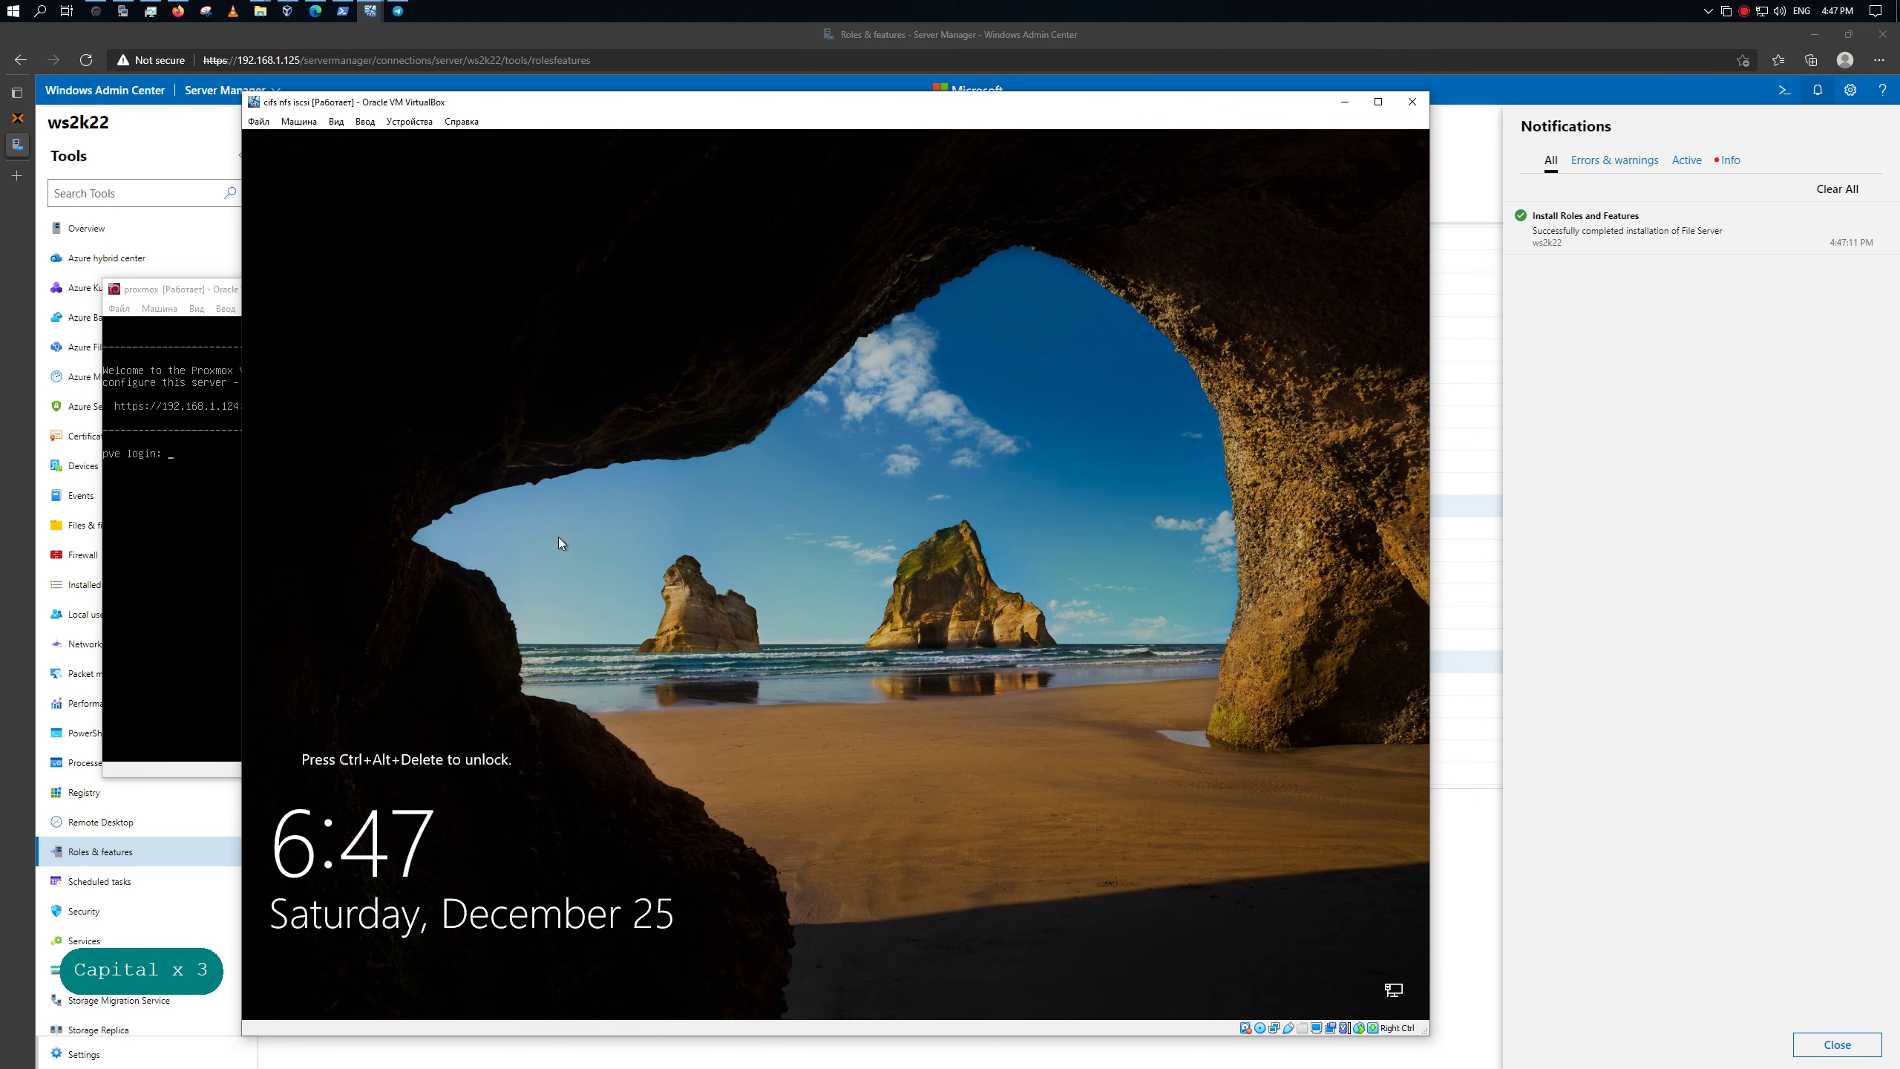
pyautogui.press('capslock')
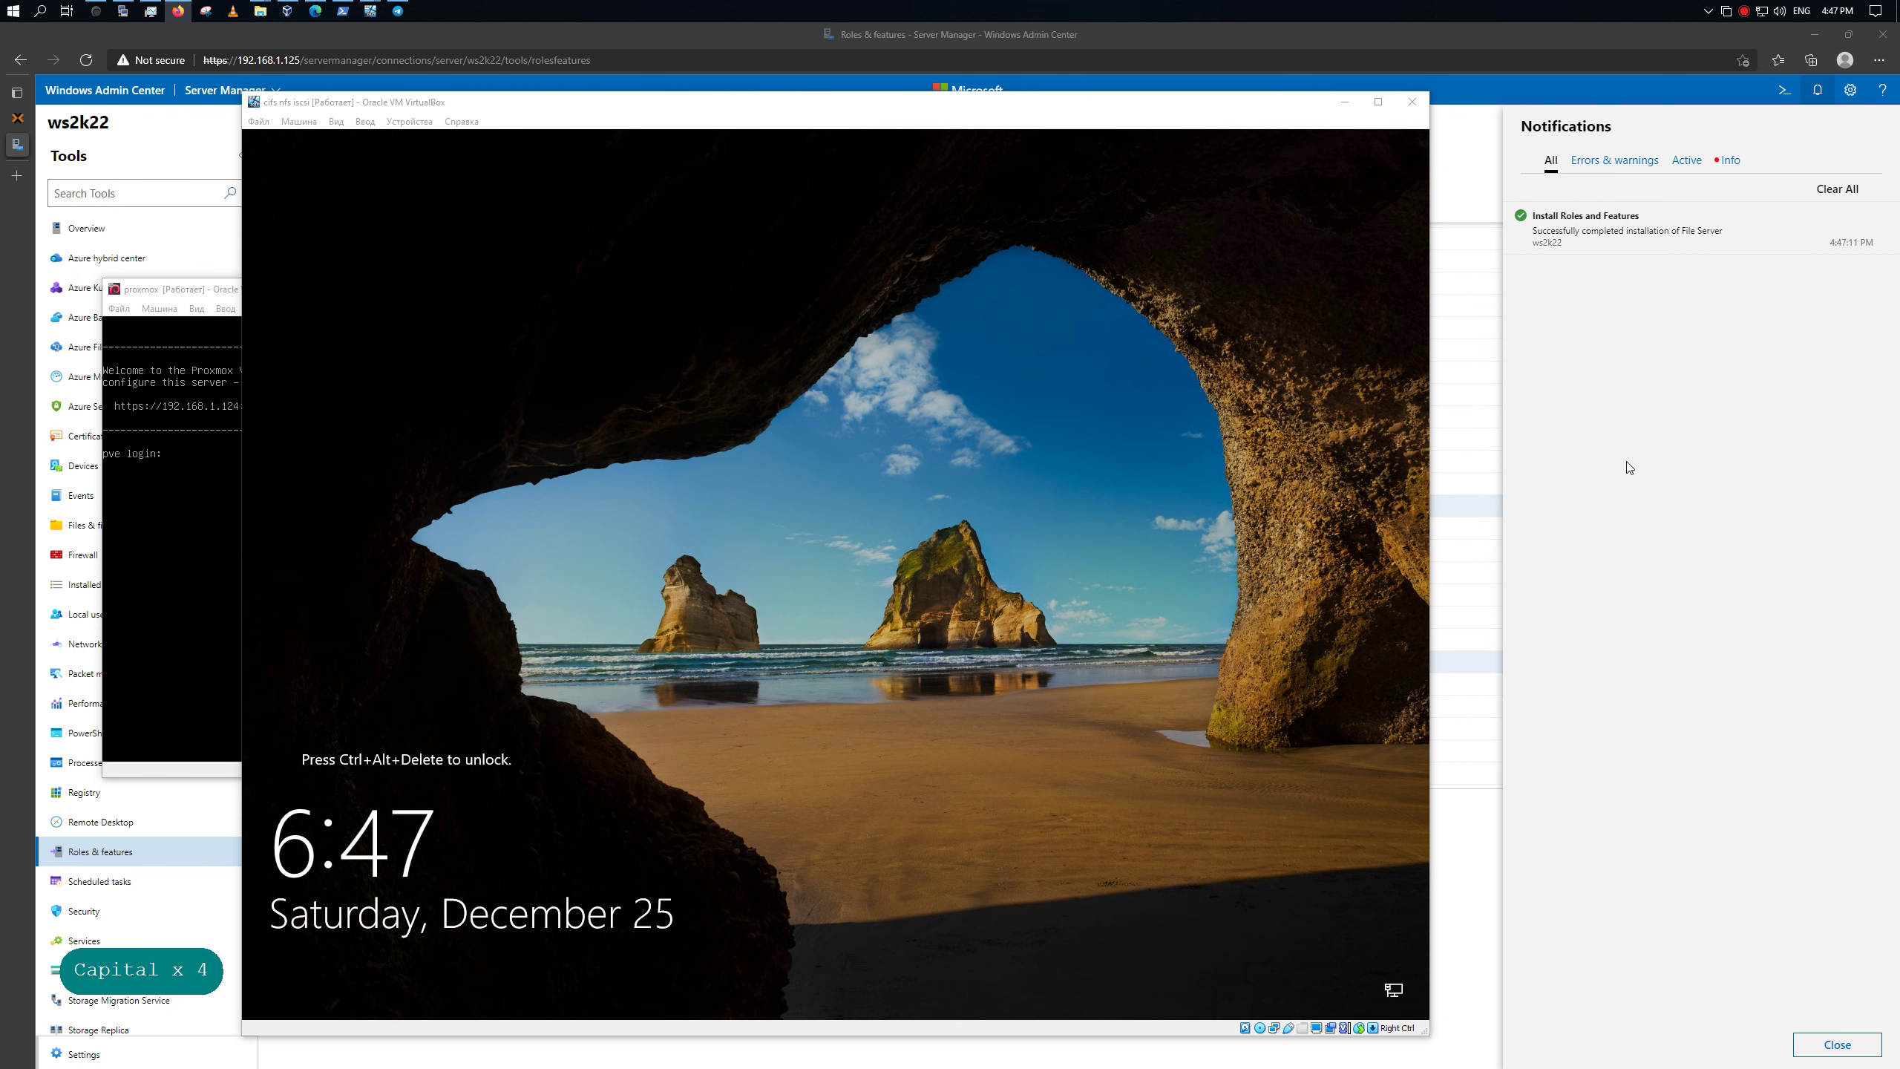
pyautogui.click(1488, 410)
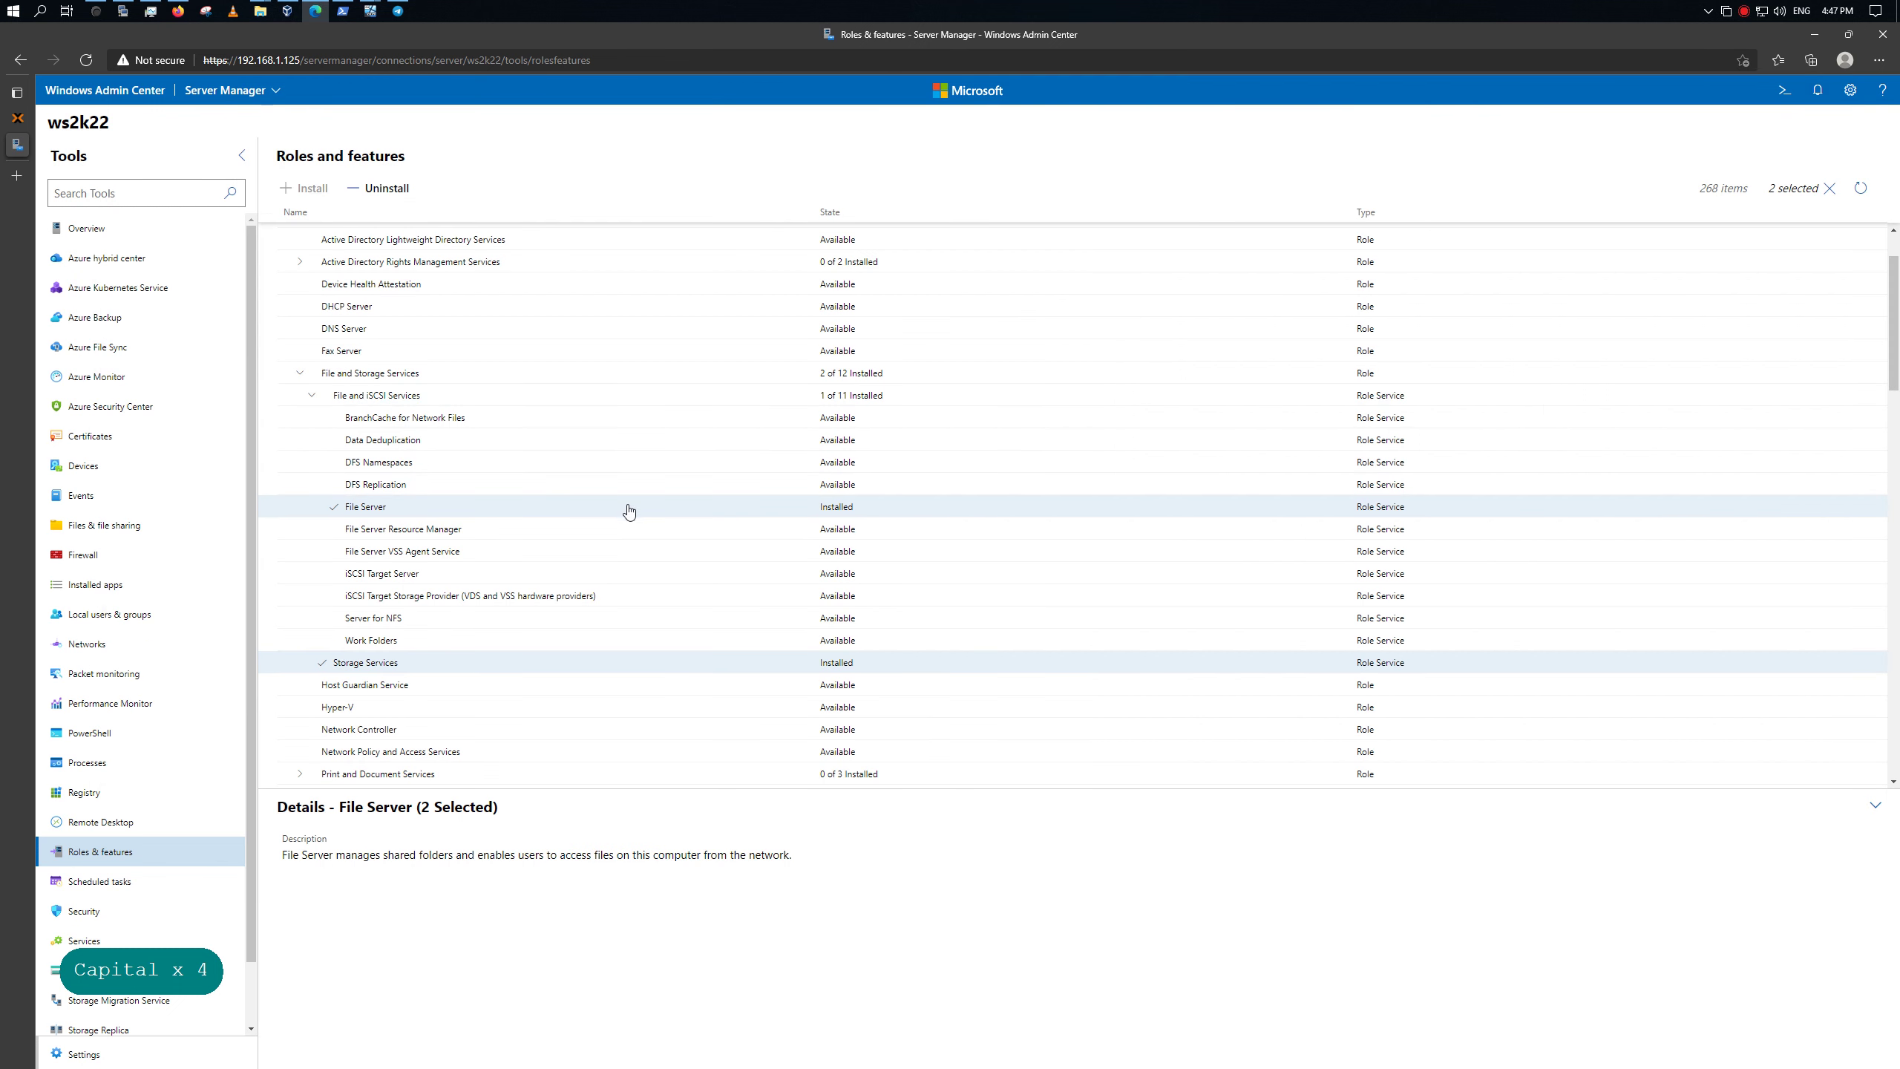
# In the Storage tool, initialize Disk 1 and Disk 2 as GPT disks
pyautogui.scroll(-1, 183, 773)
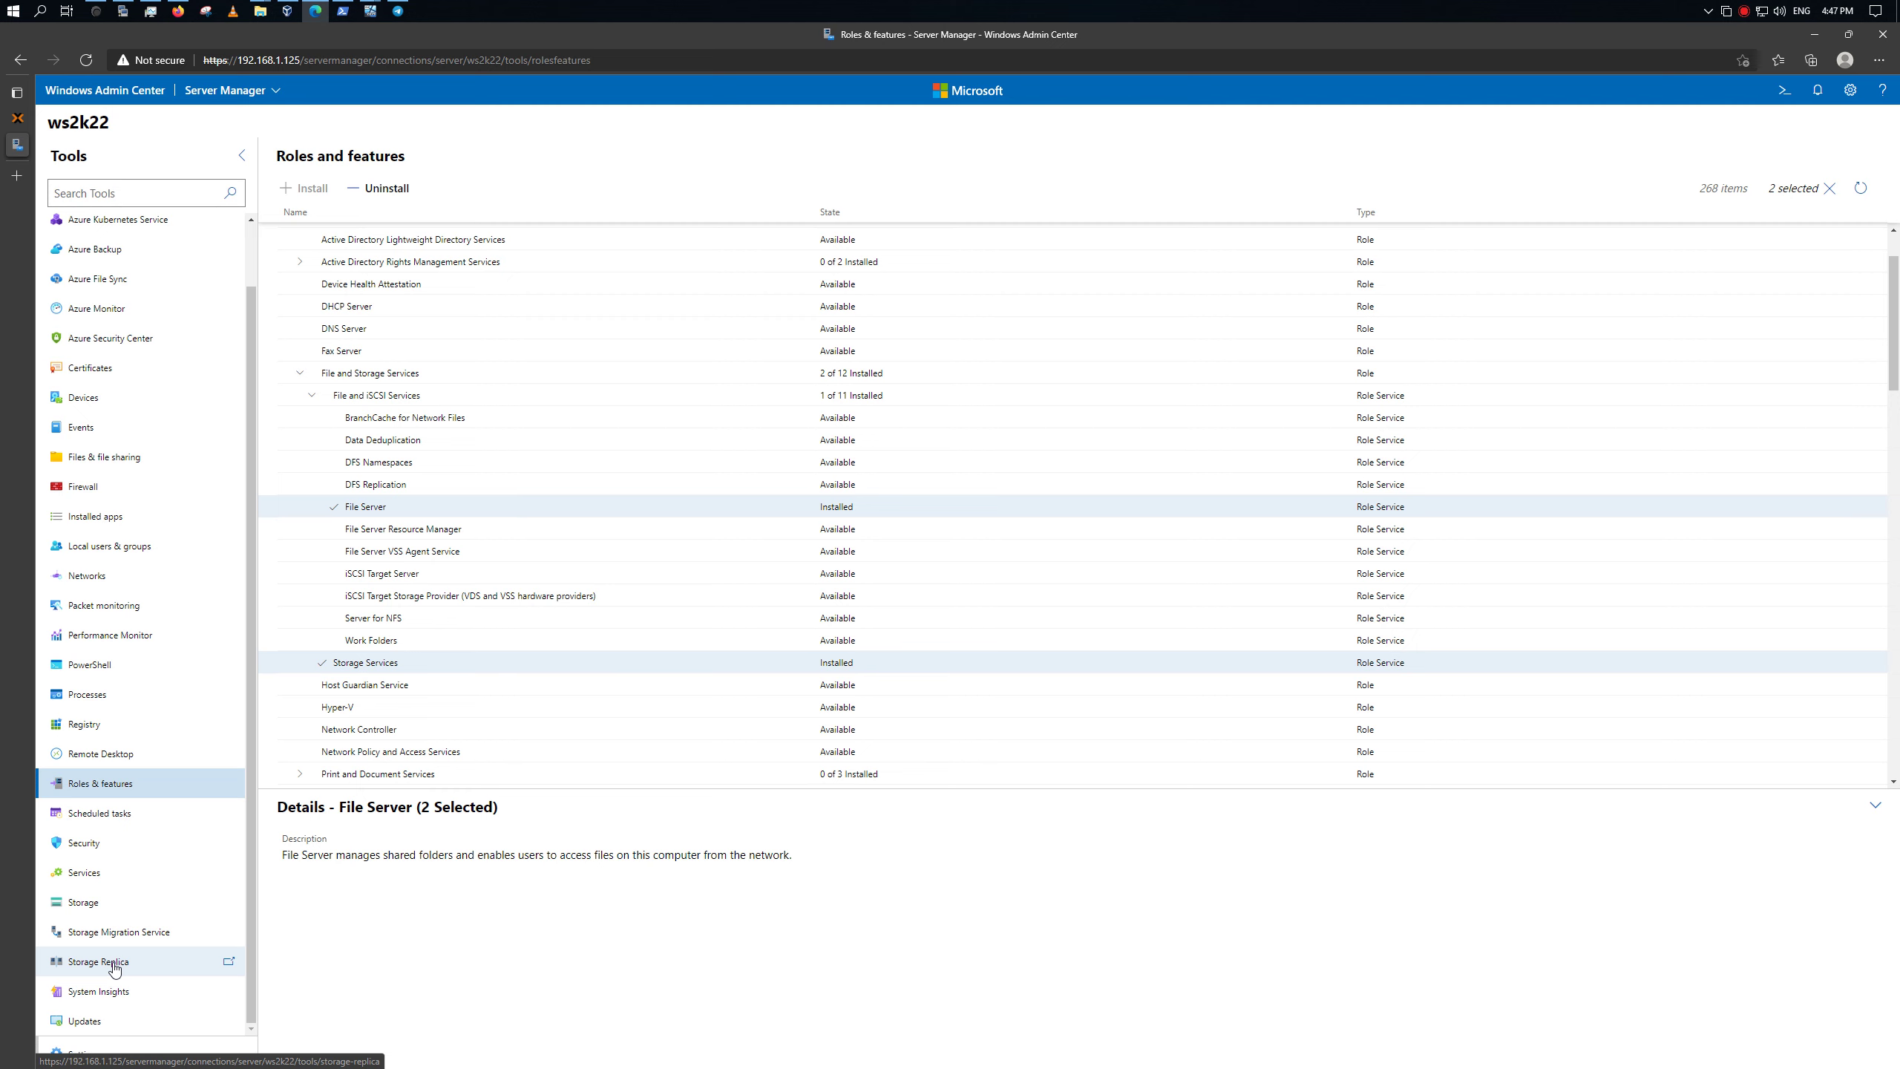
pyautogui.click(138, 904)
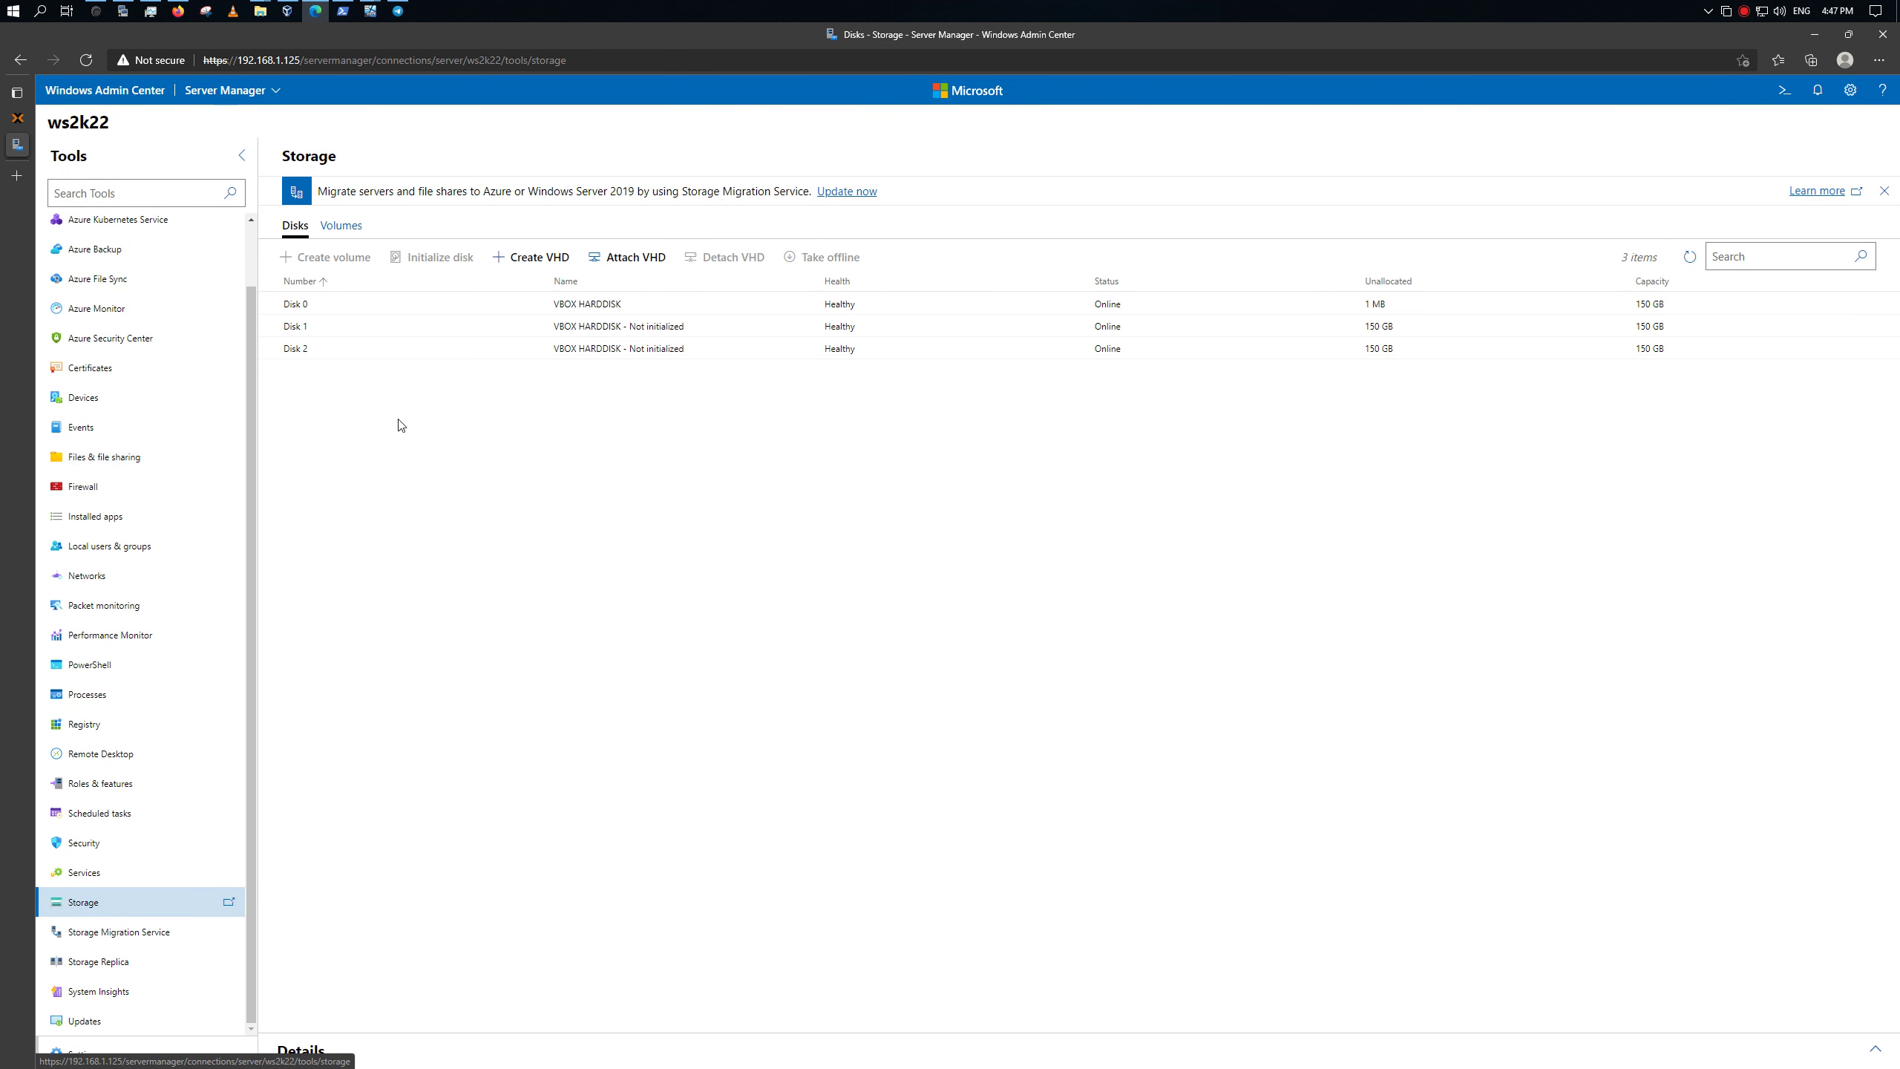
pyautogui.click(416, 329)
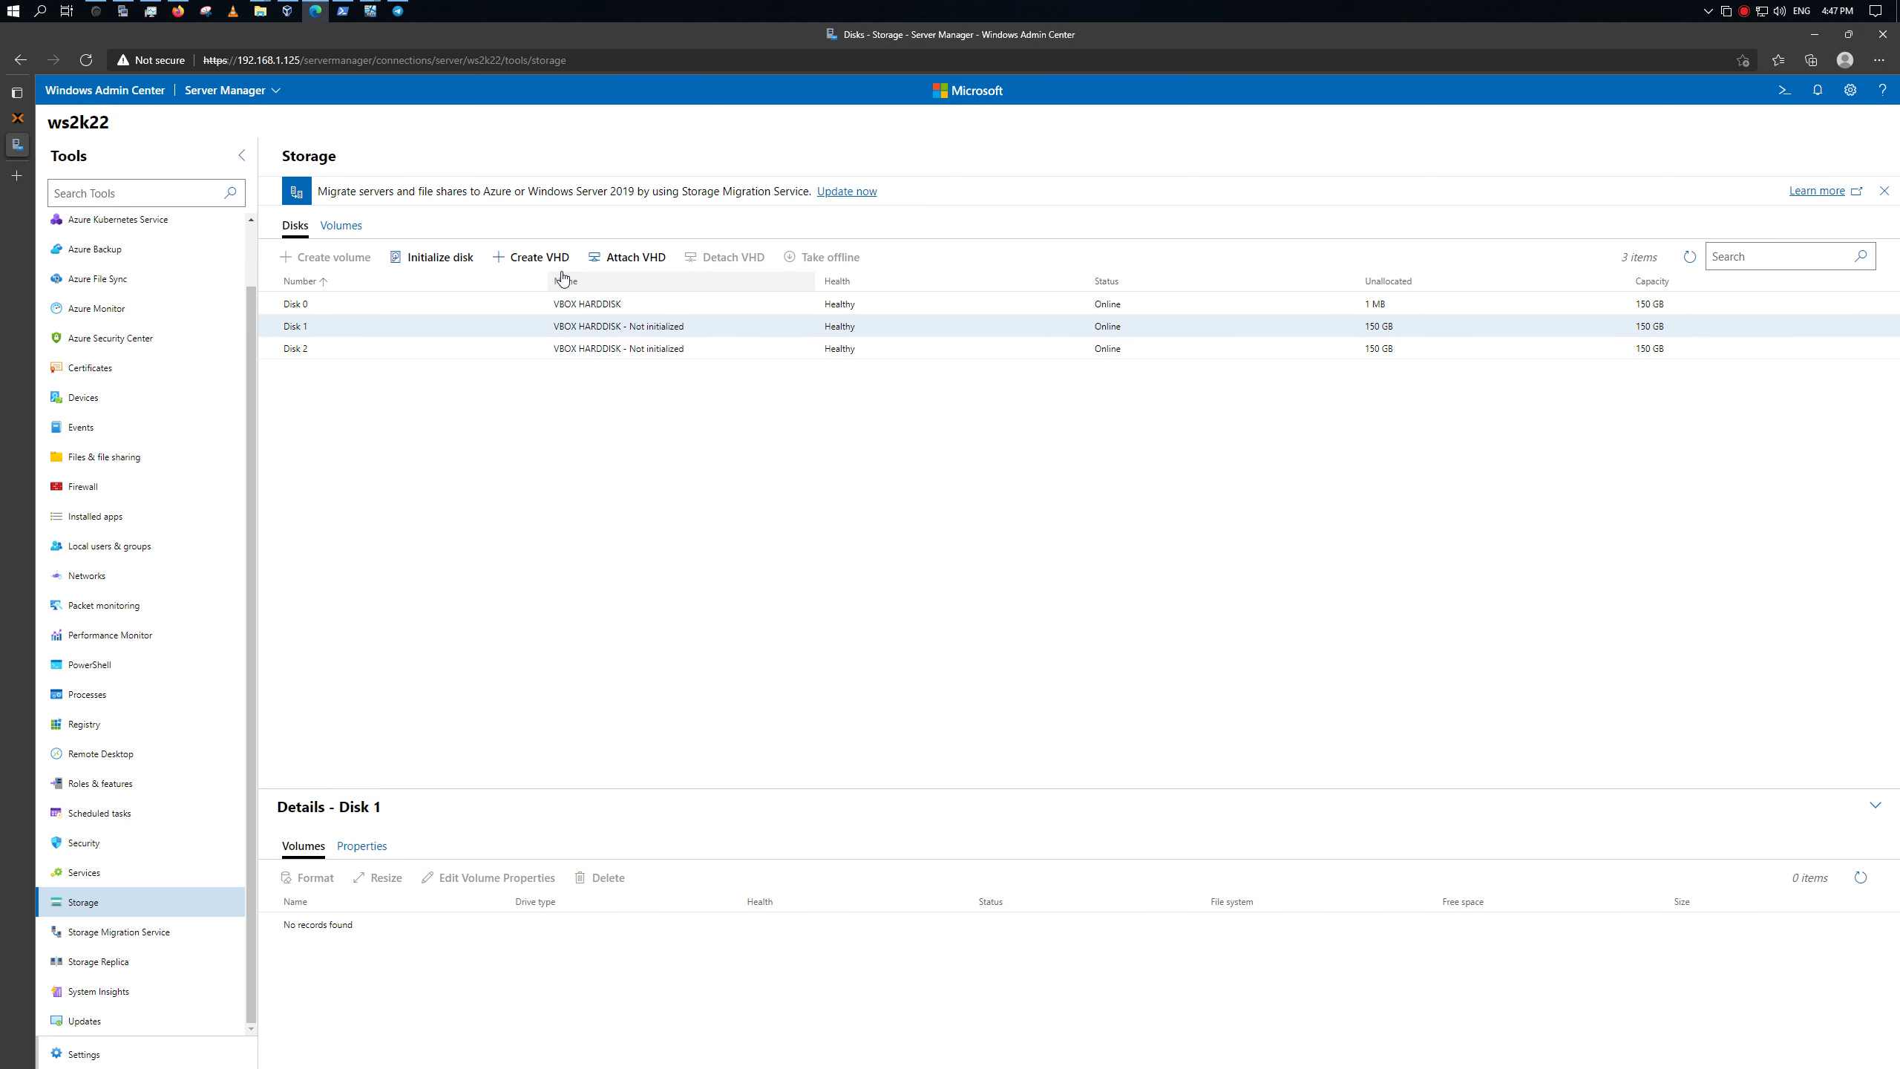
pyautogui.click(441, 258)
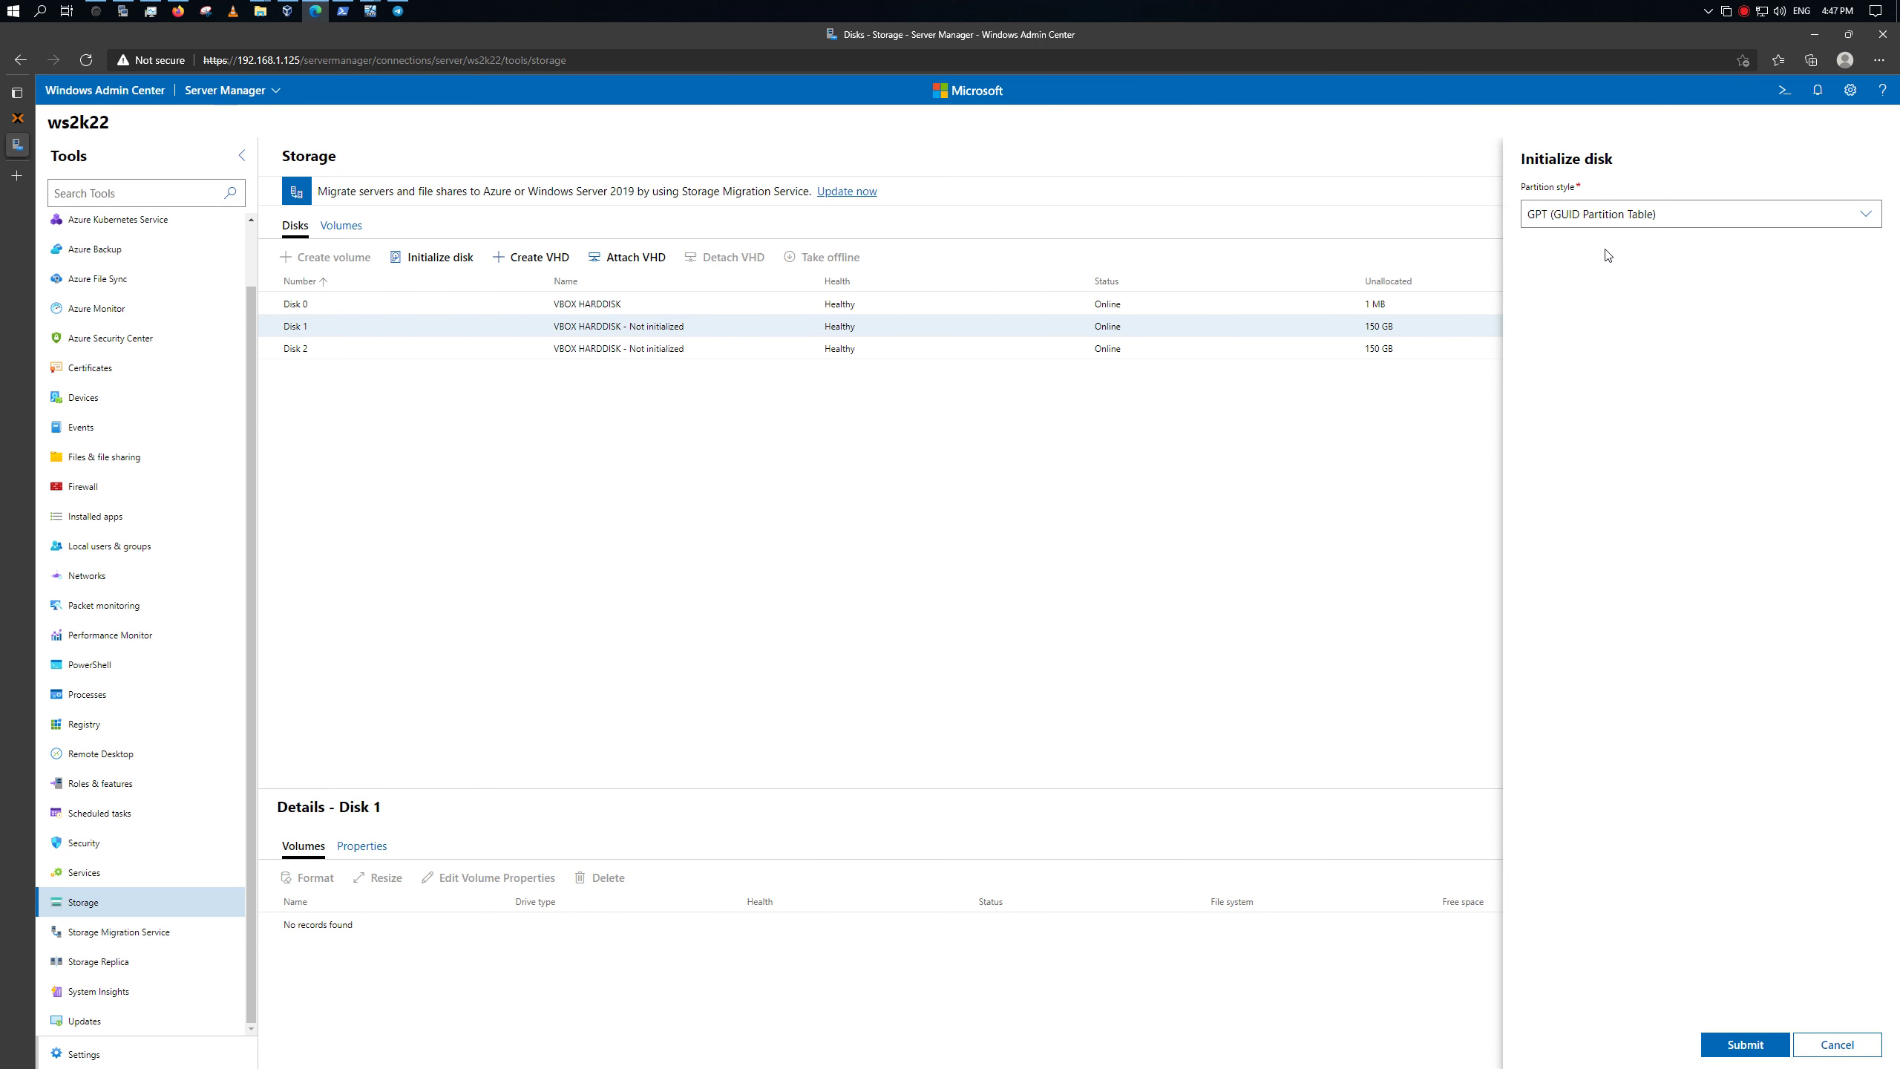
pyautogui.click(1751, 1047)
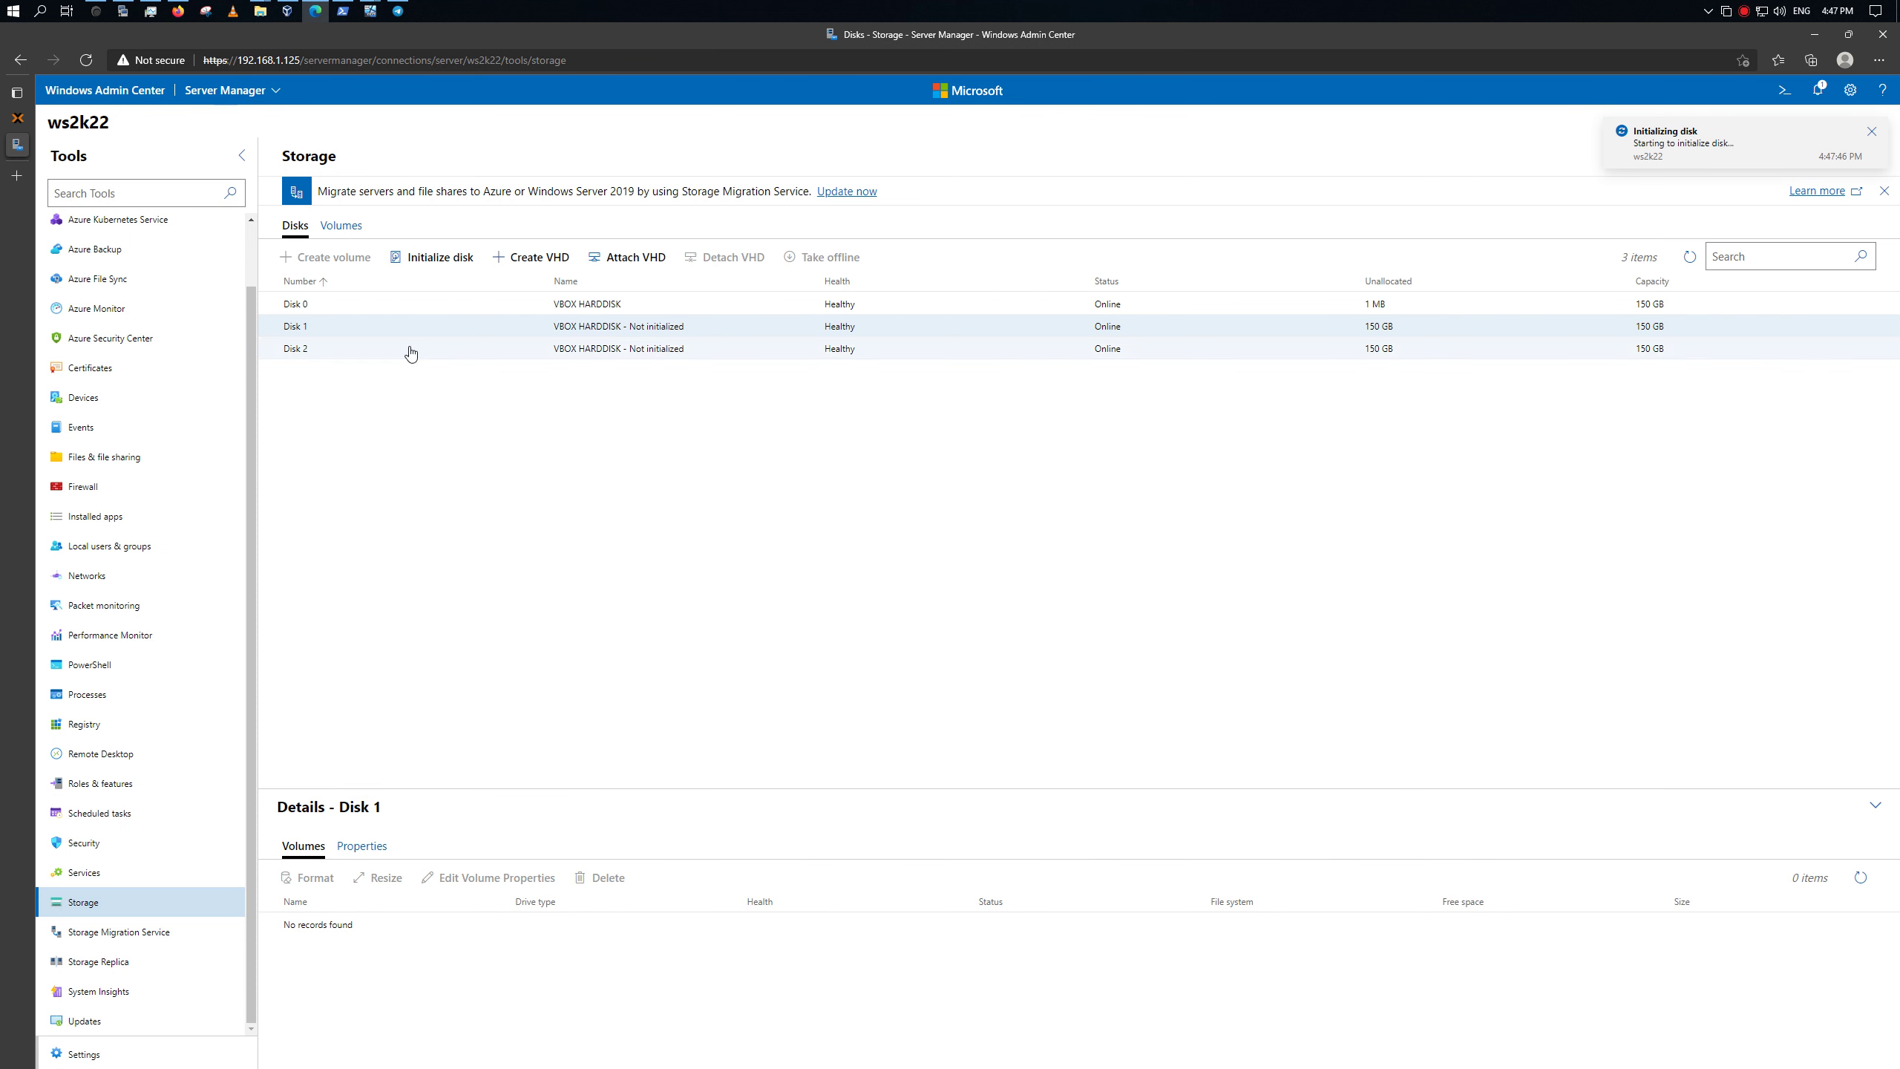
pyautogui.click(367, 349)
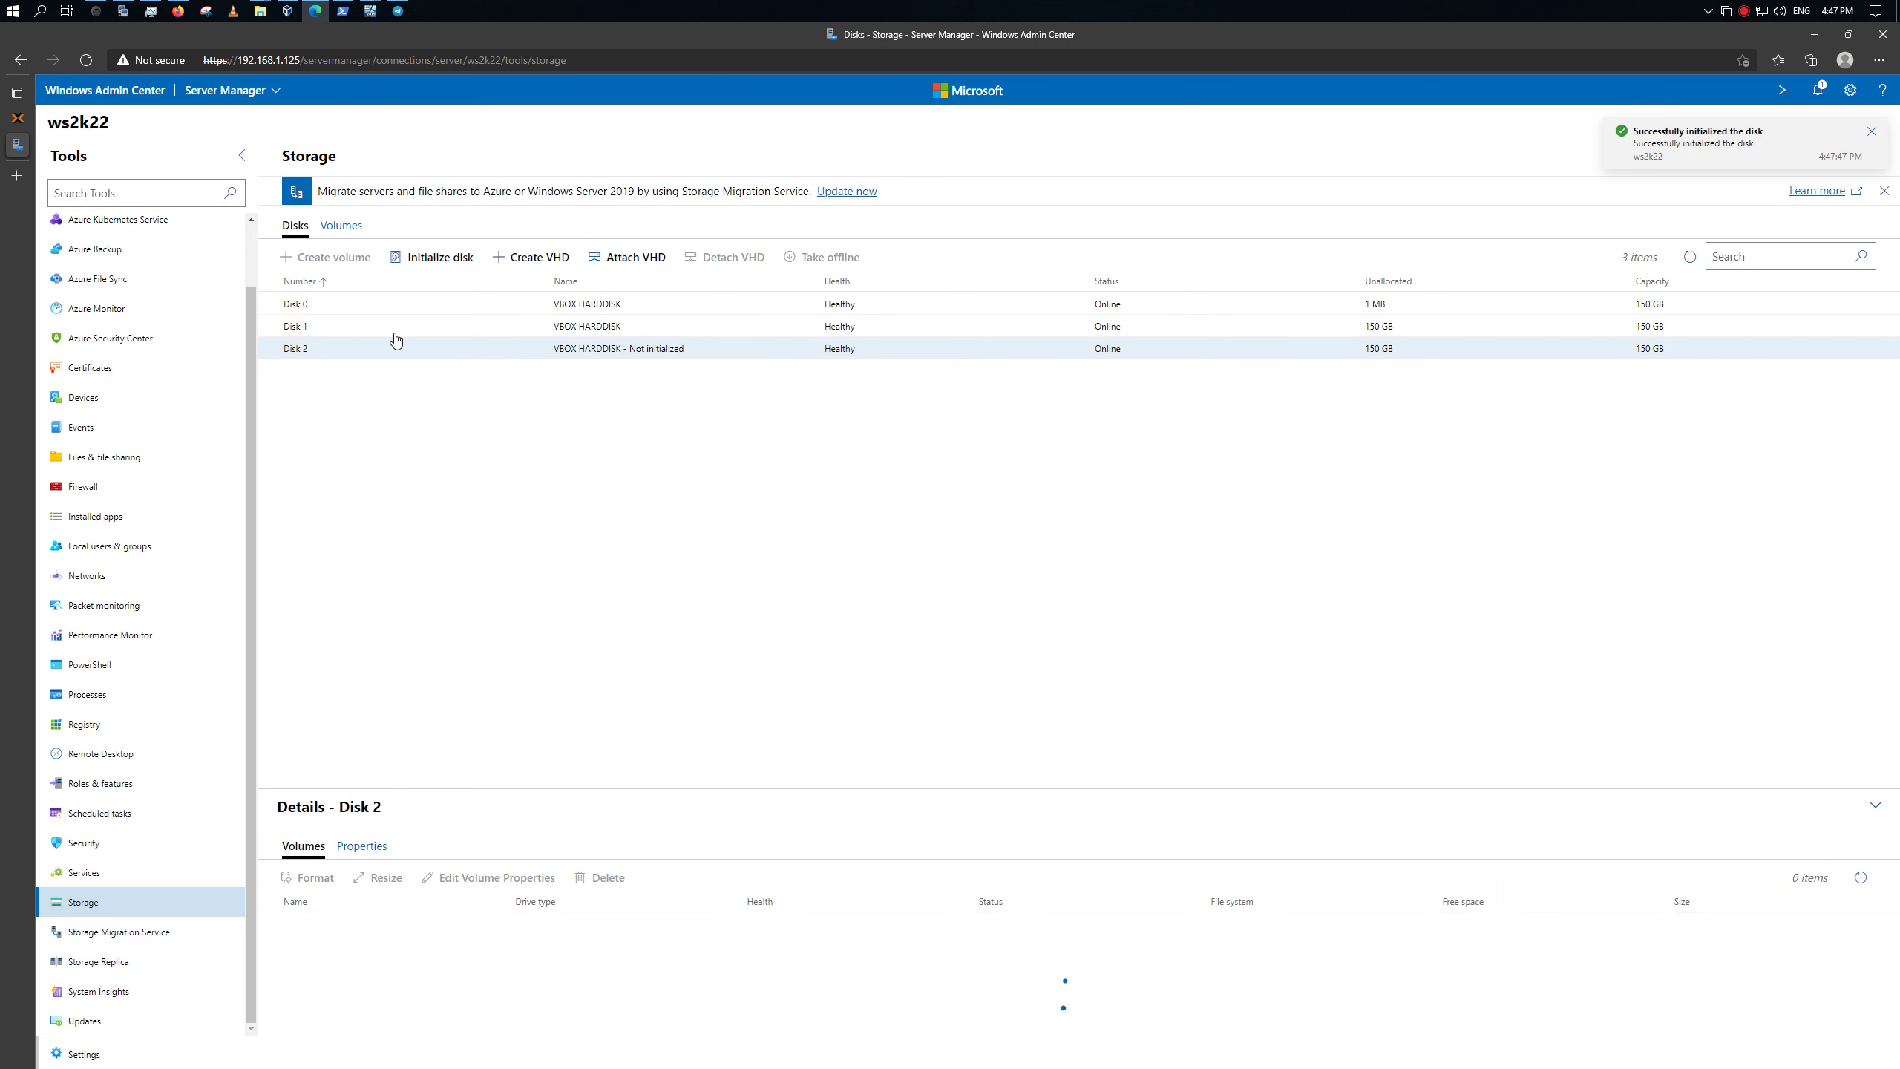
pyautogui.click(458, 260)
pyautogui.click(1745, 1045)
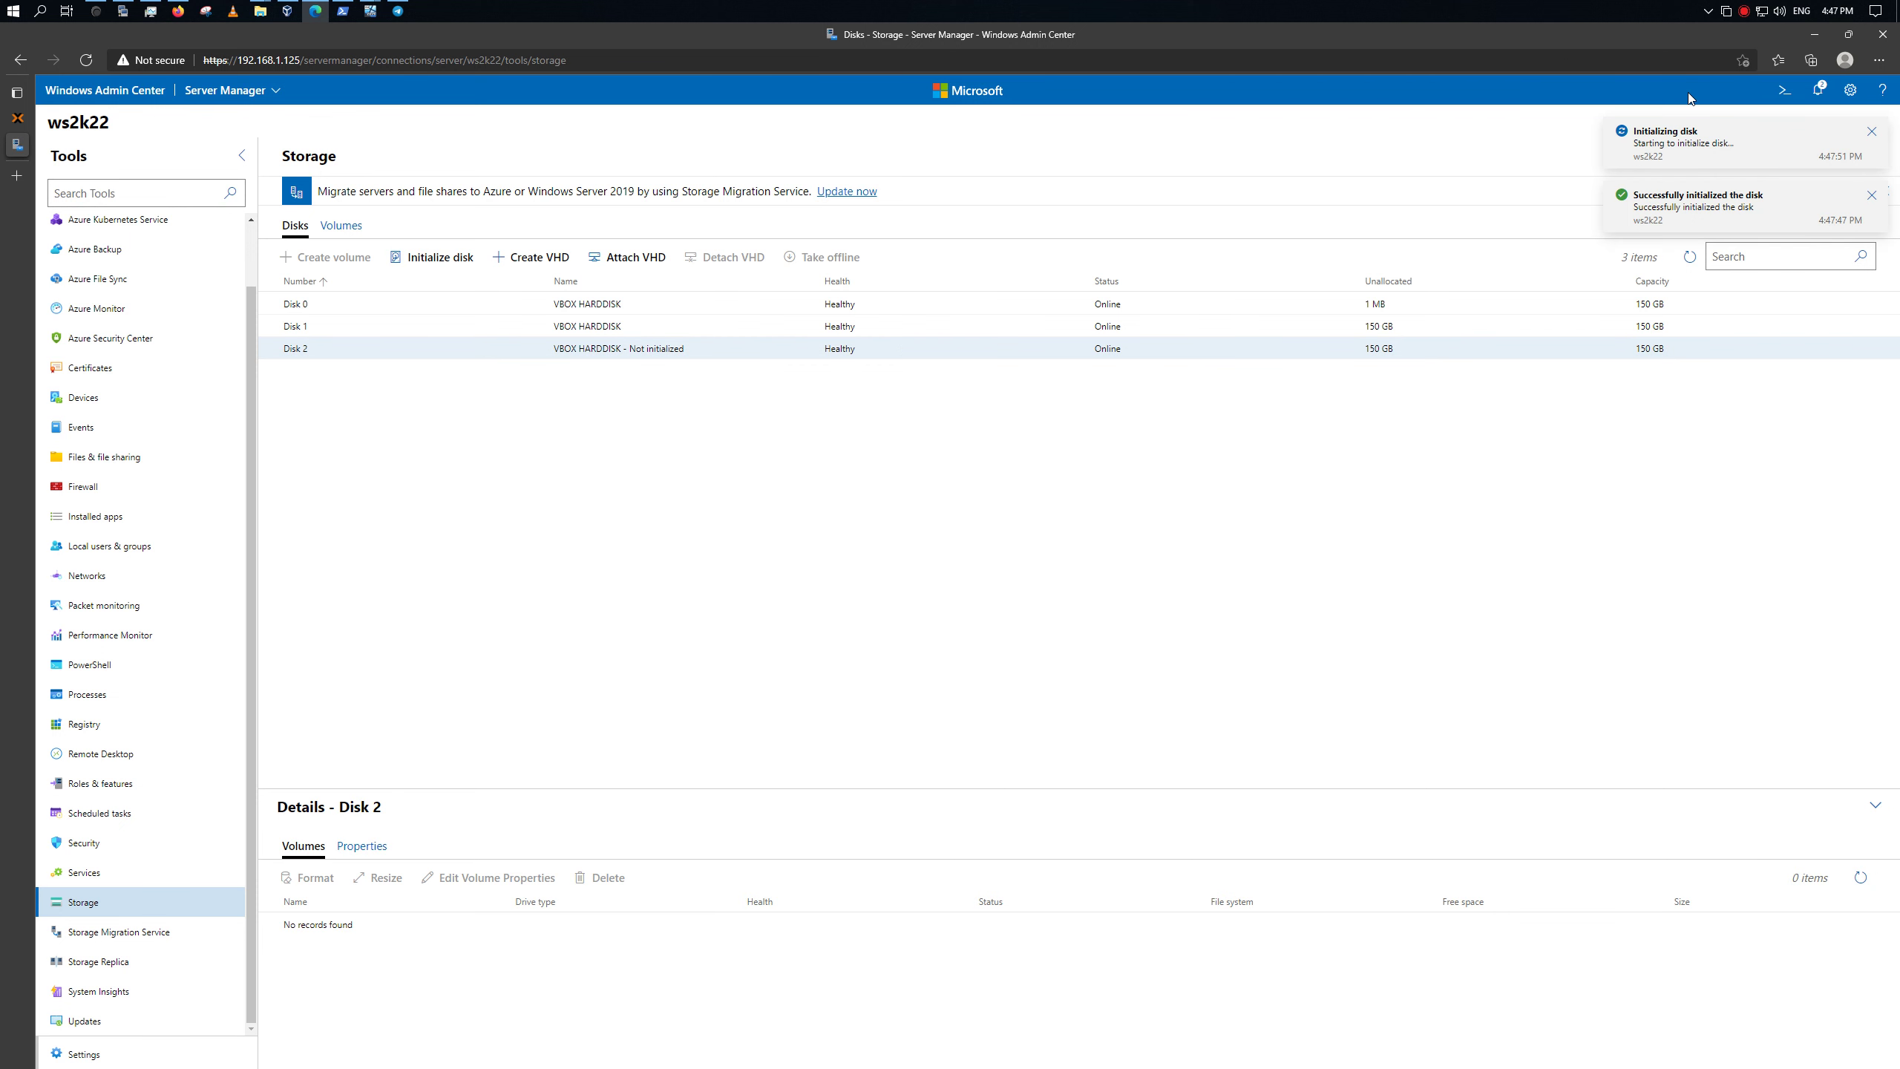
pyautogui.click(496, 329)
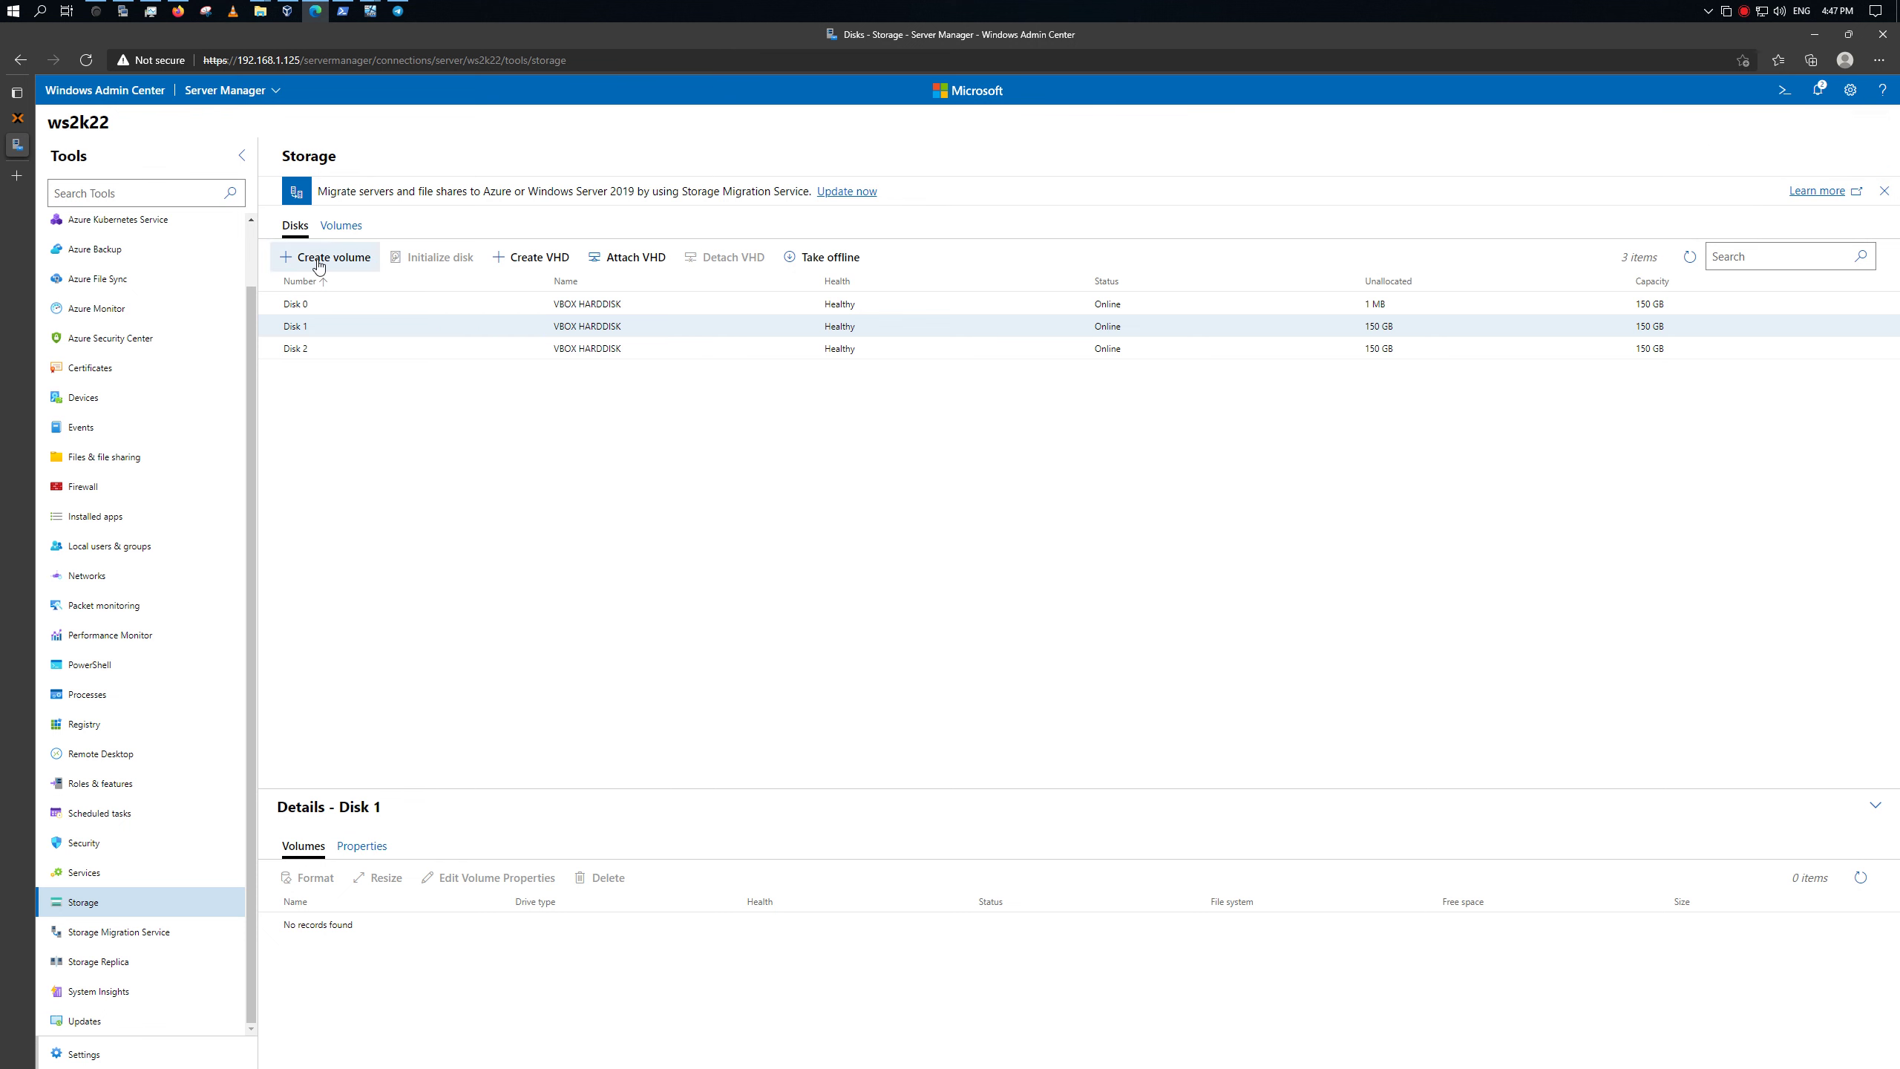
# Create a maximum-size volume on Disk 1 with drive letter B and label Backup
pyautogui.click(434, 305)
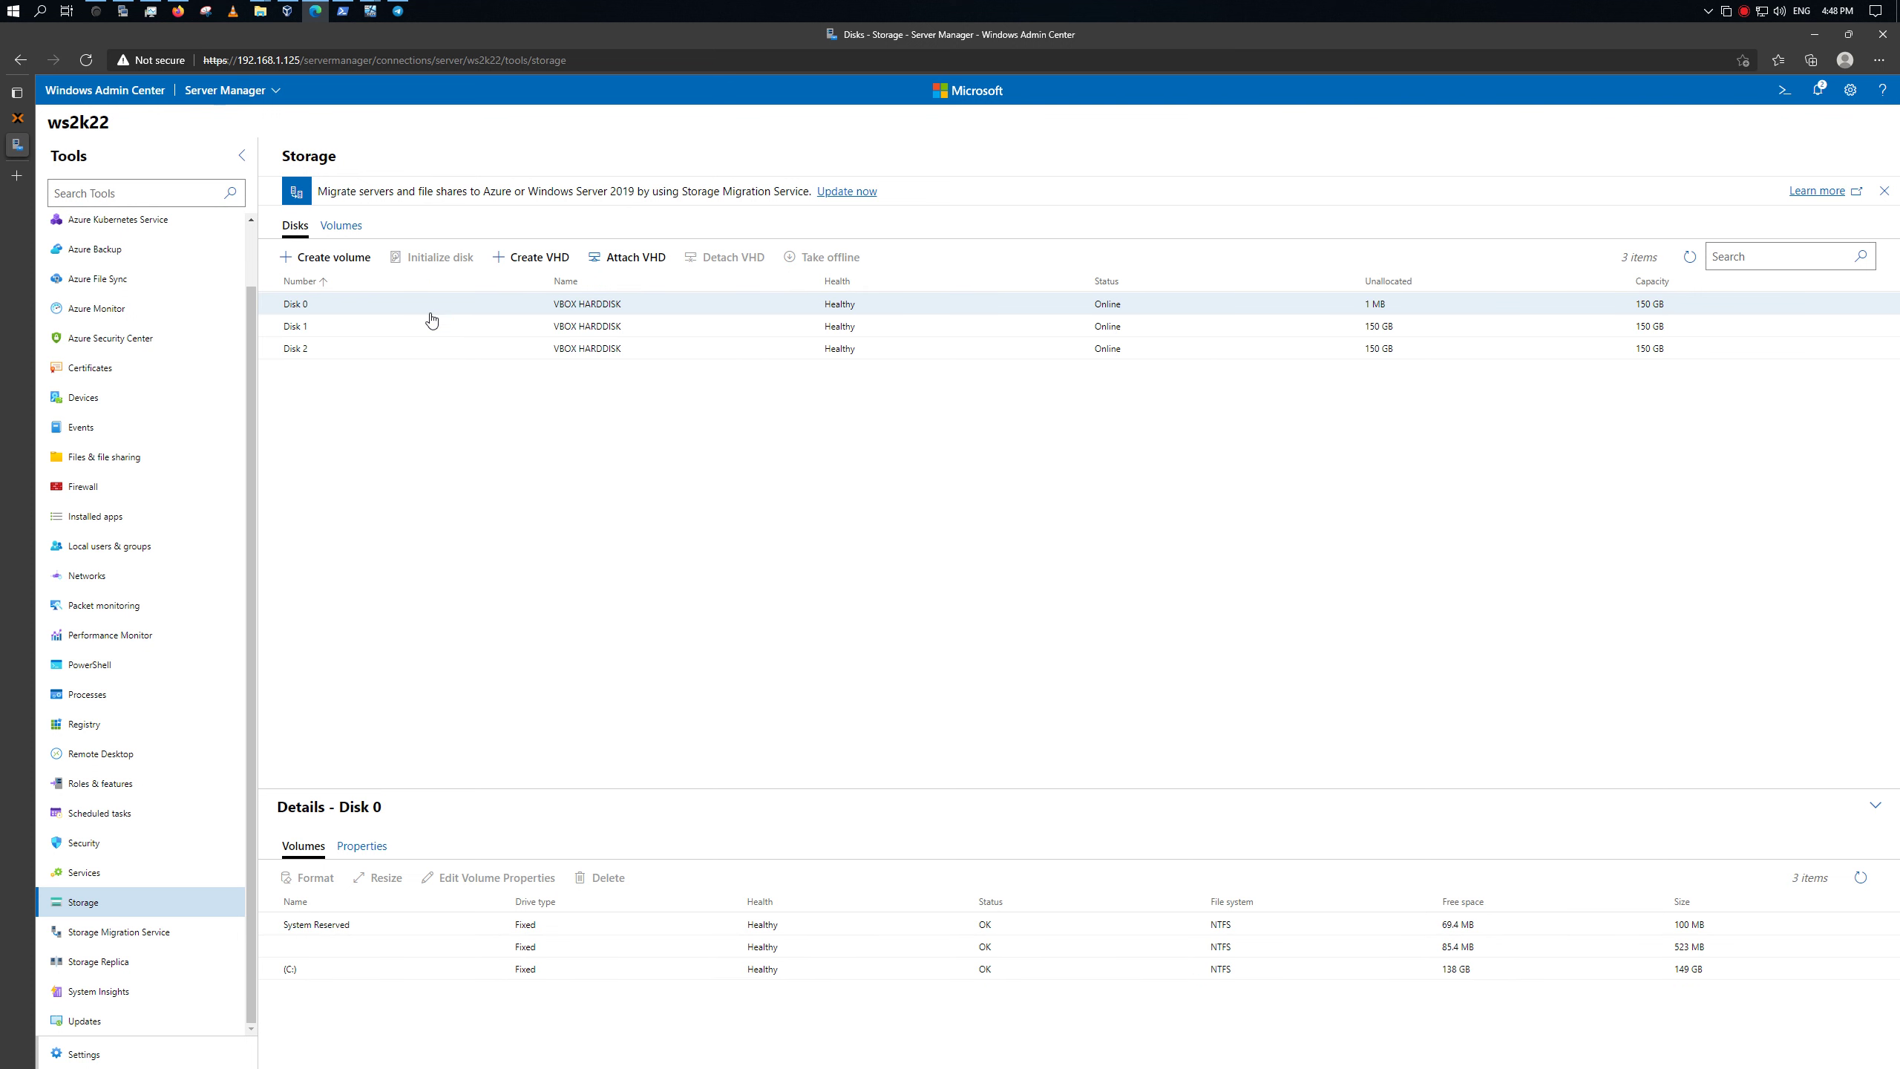
pyautogui.click(352, 326)
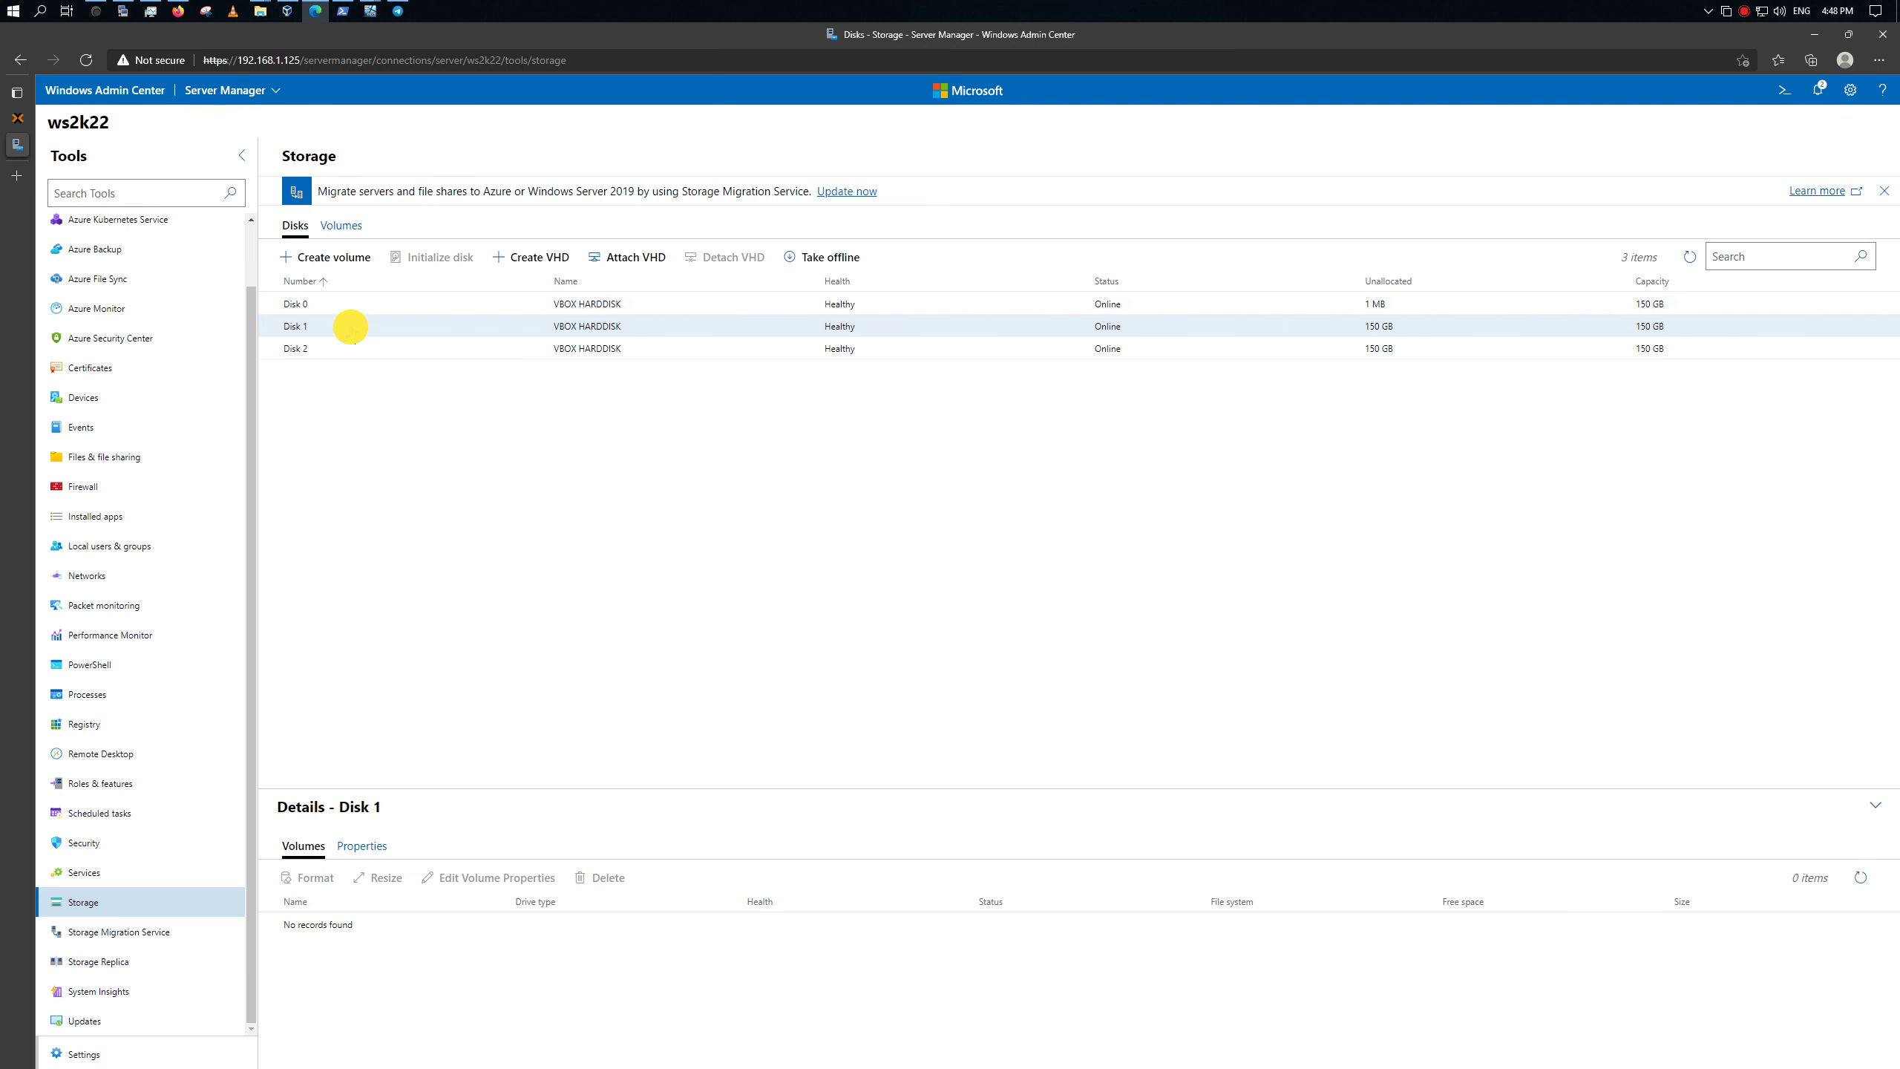
pyautogui.click(333, 258)
pyautogui.click(1581, 217)
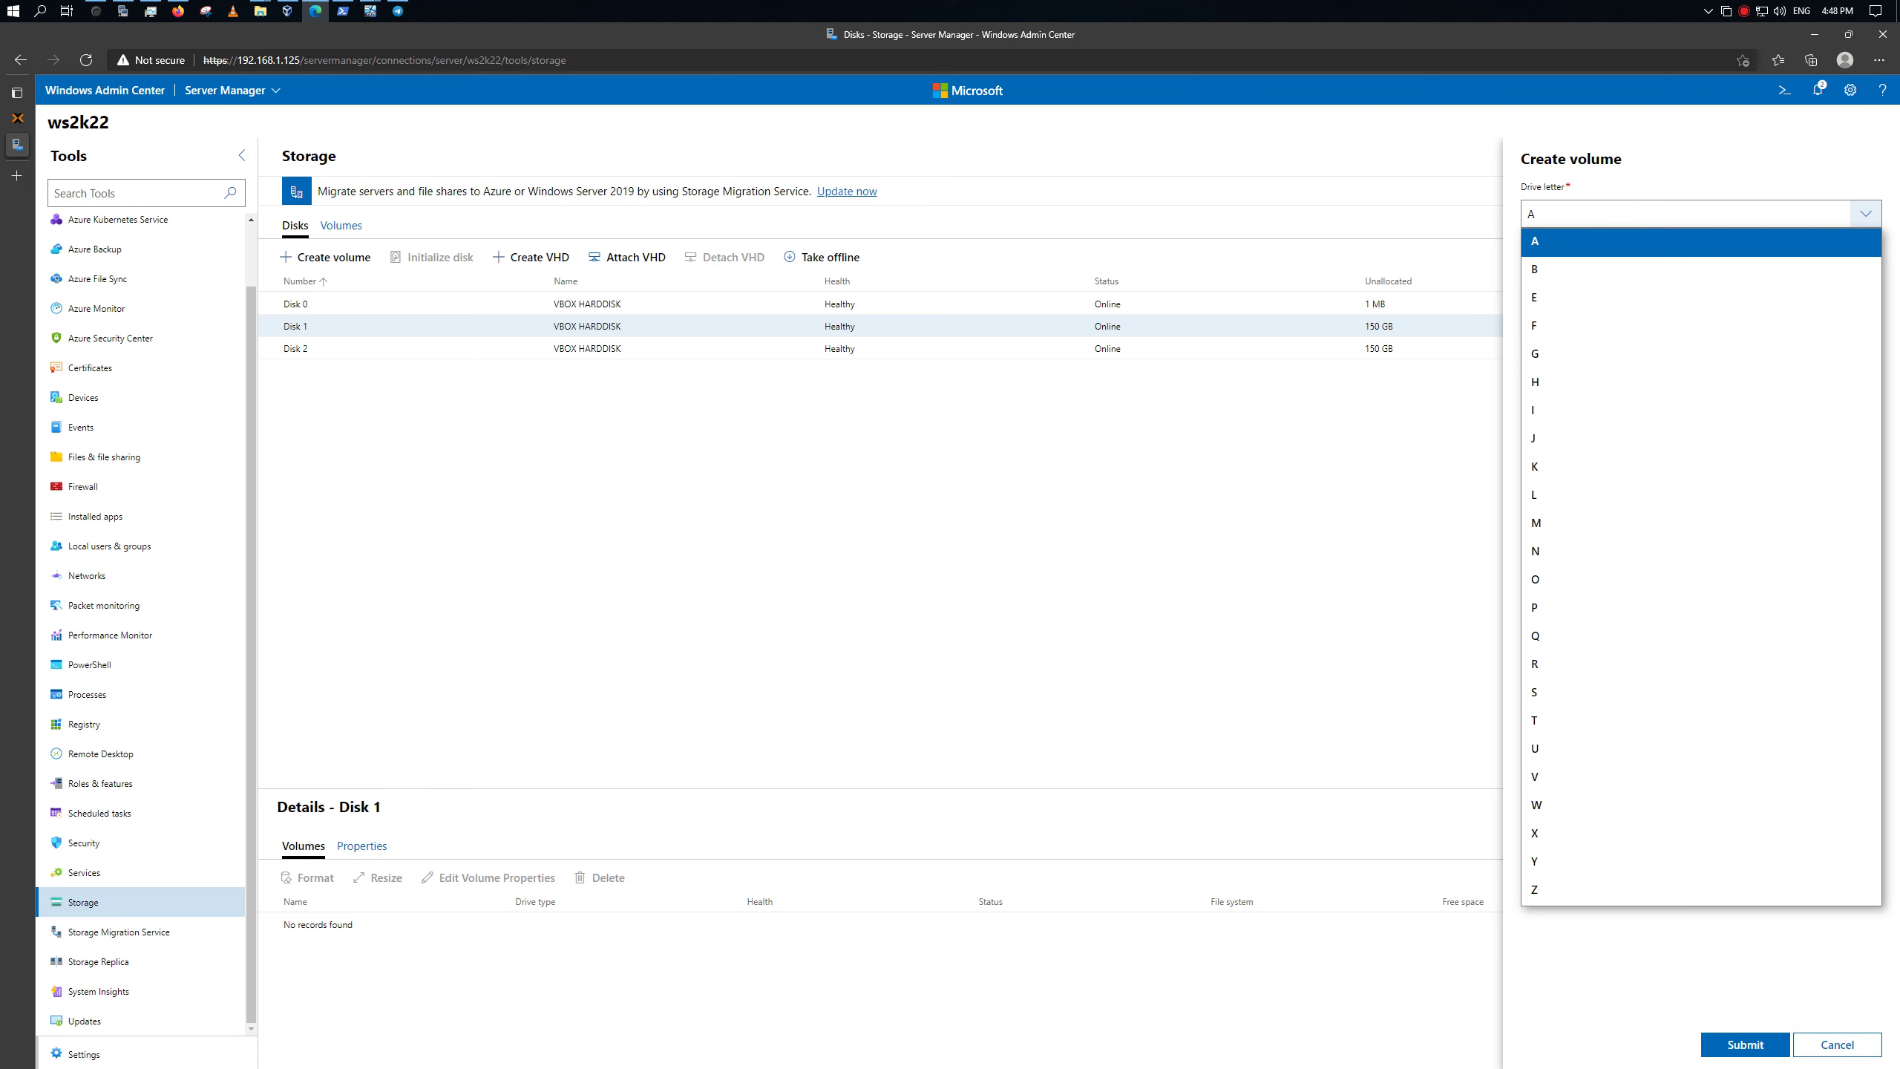
pyautogui.click(1552, 271)
pyautogui.click(1552, 277)
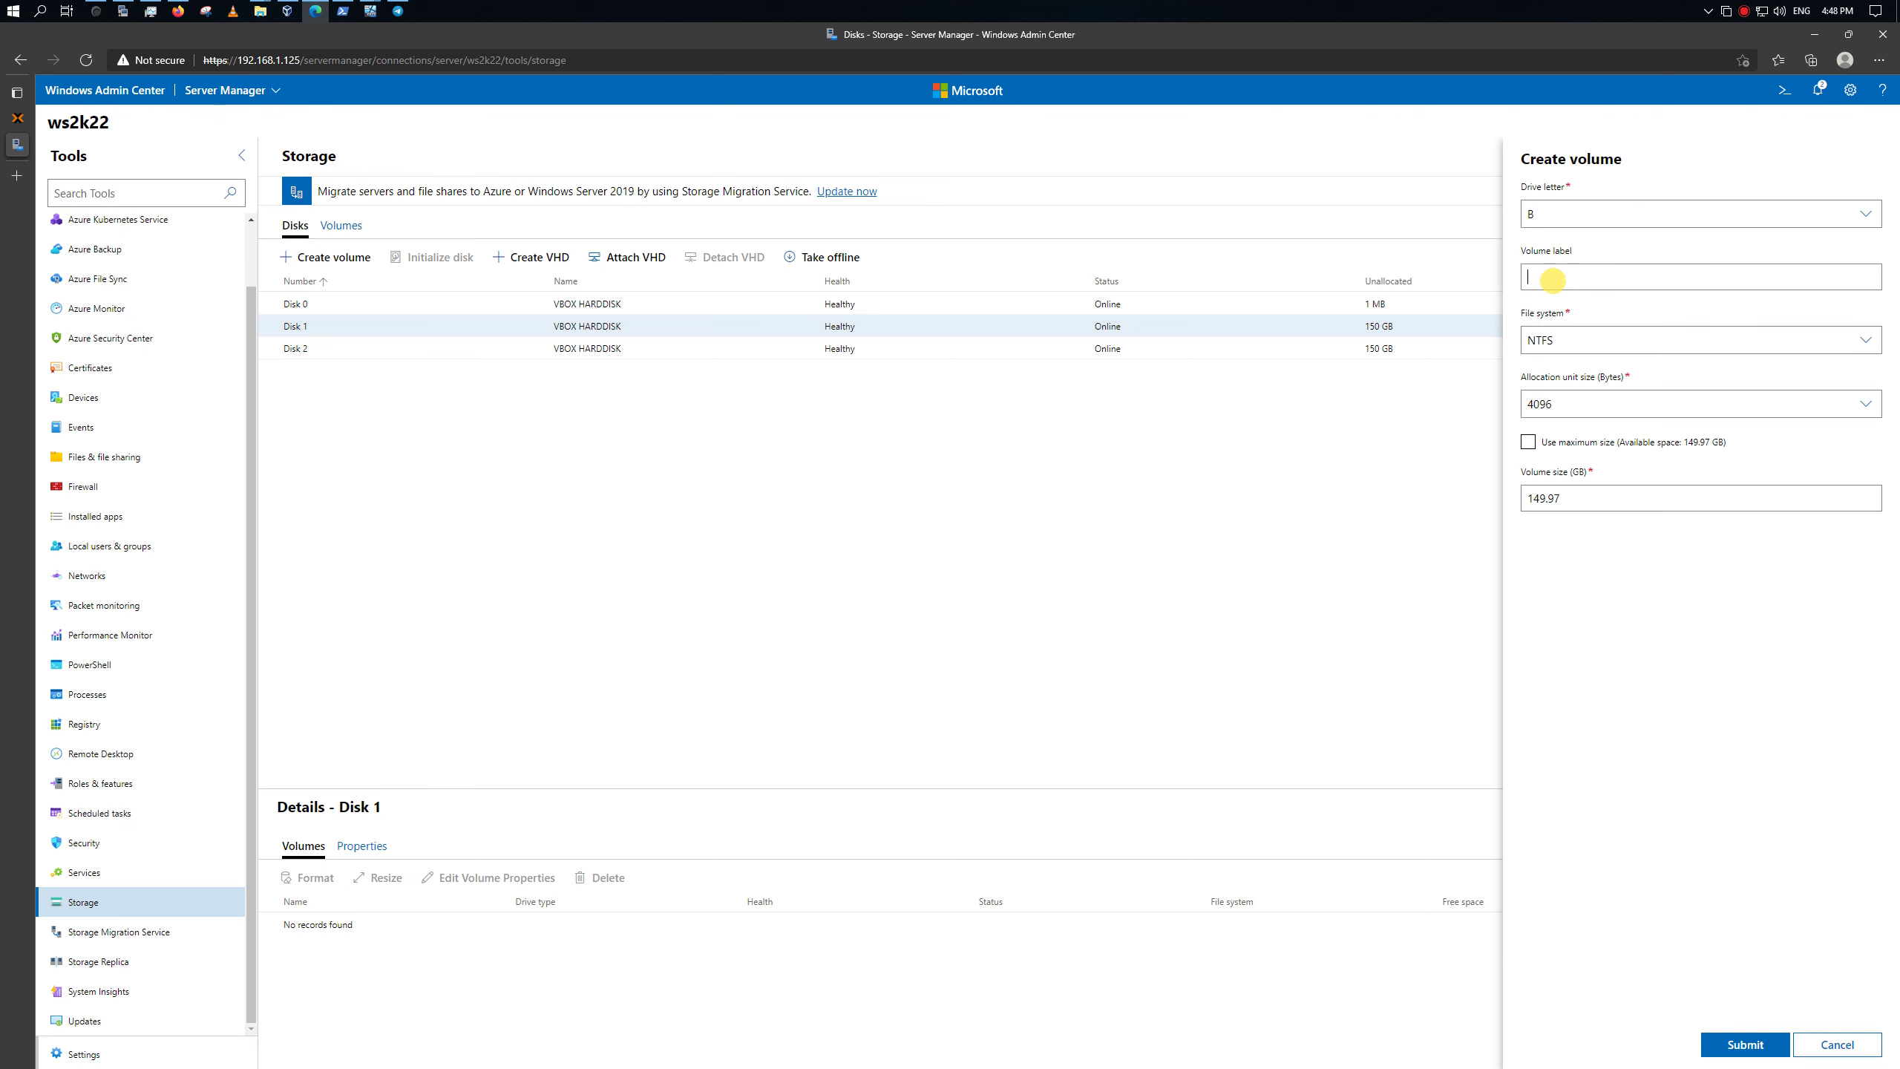
pyautogui.press('capslock')
pyautogui.press('capslock')
pyautogui.press('capslock')
pyautogui.press('capslock')
pyautogui.press('capslock')
pyautogui.write('b')
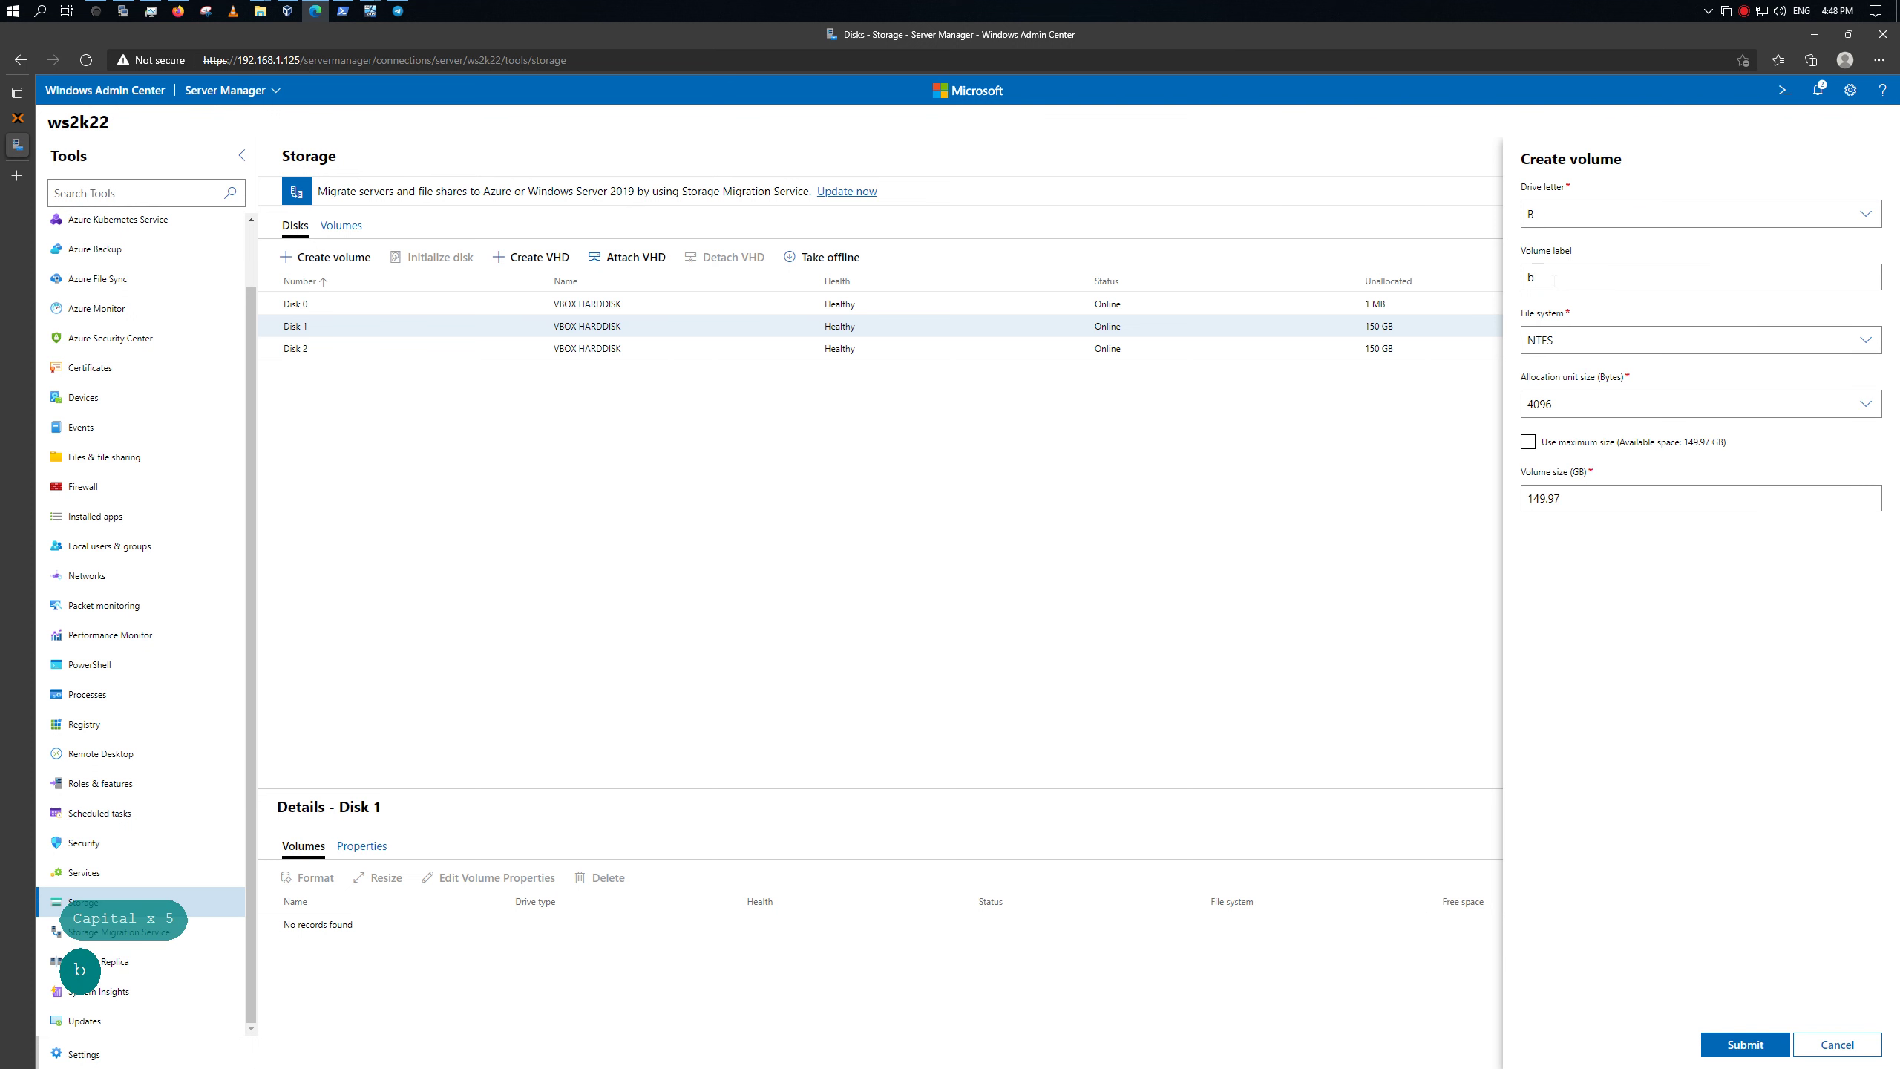
pyautogui.press('capslock')
pyautogui.press('BackSpace')
pyautogui.write('B')
pyautogui.press('capslock')
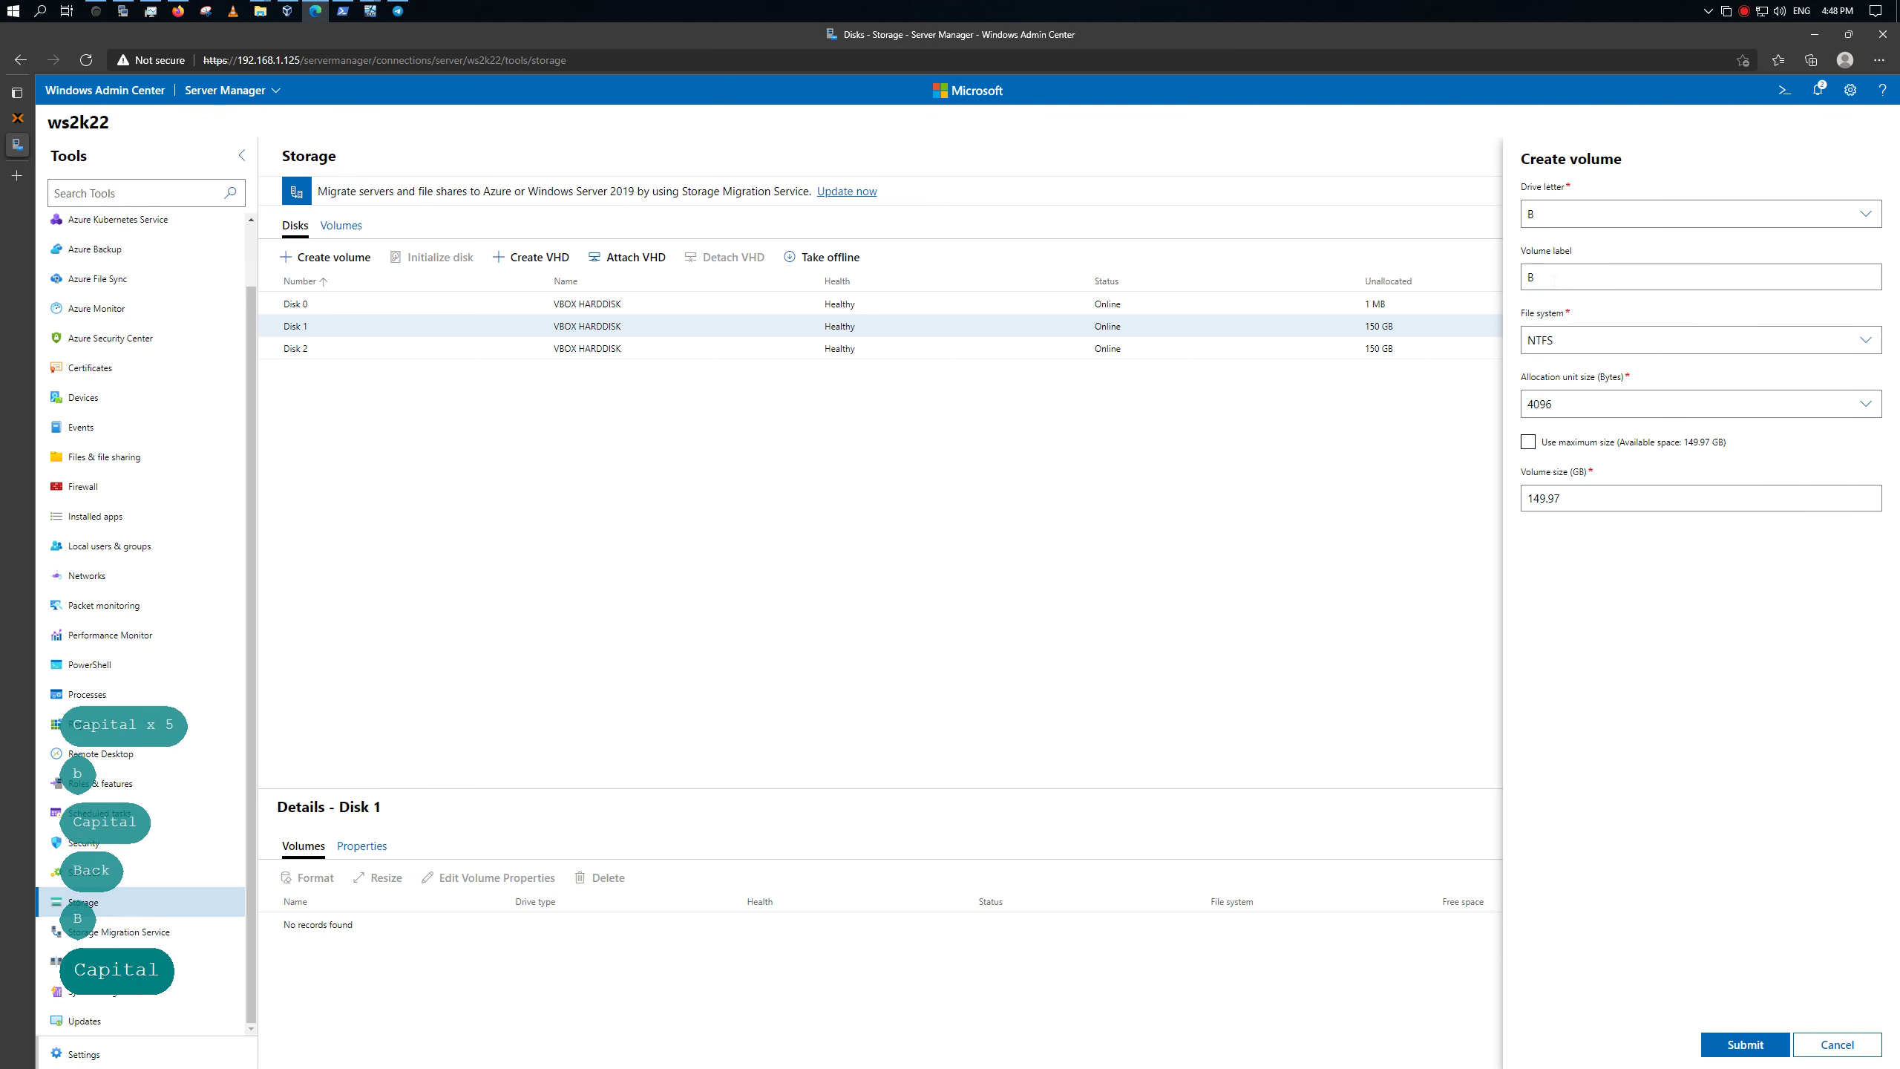
pyautogui.write('ackup')
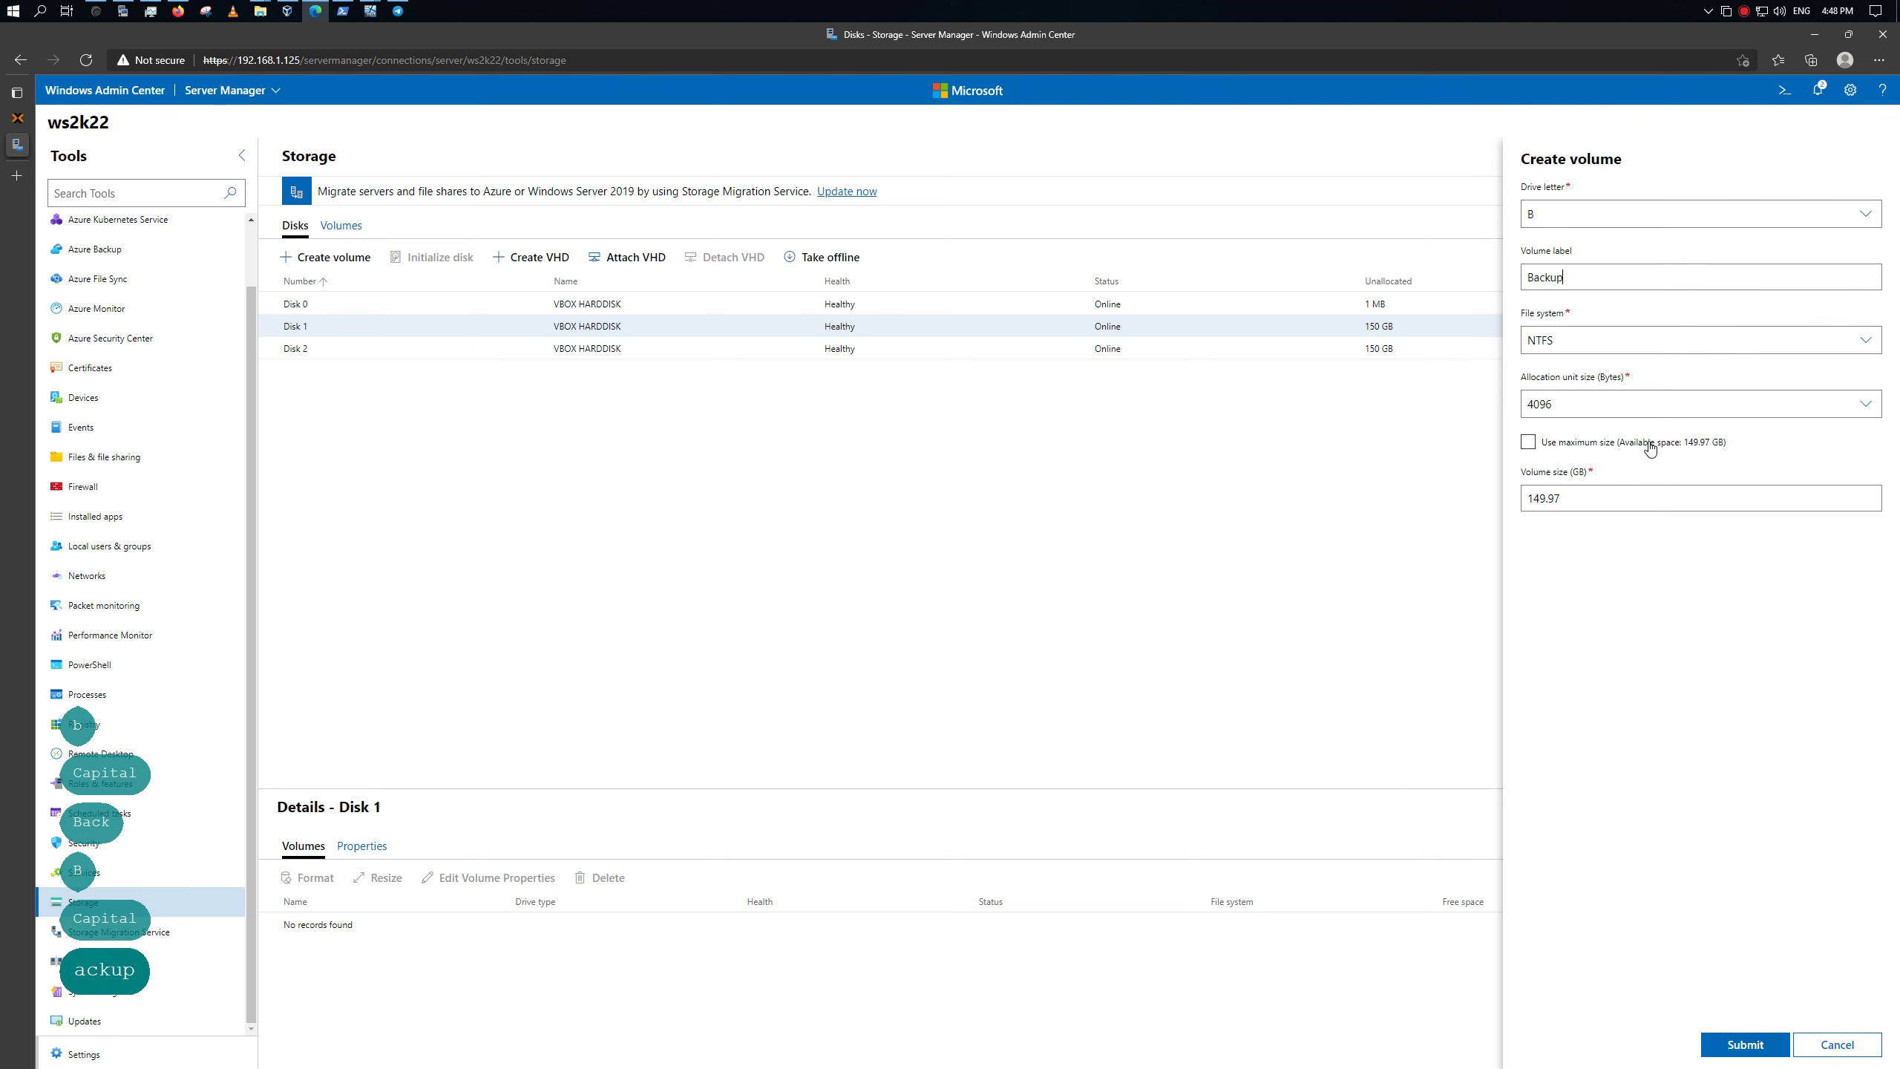
pyautogui.click(1622, 443)
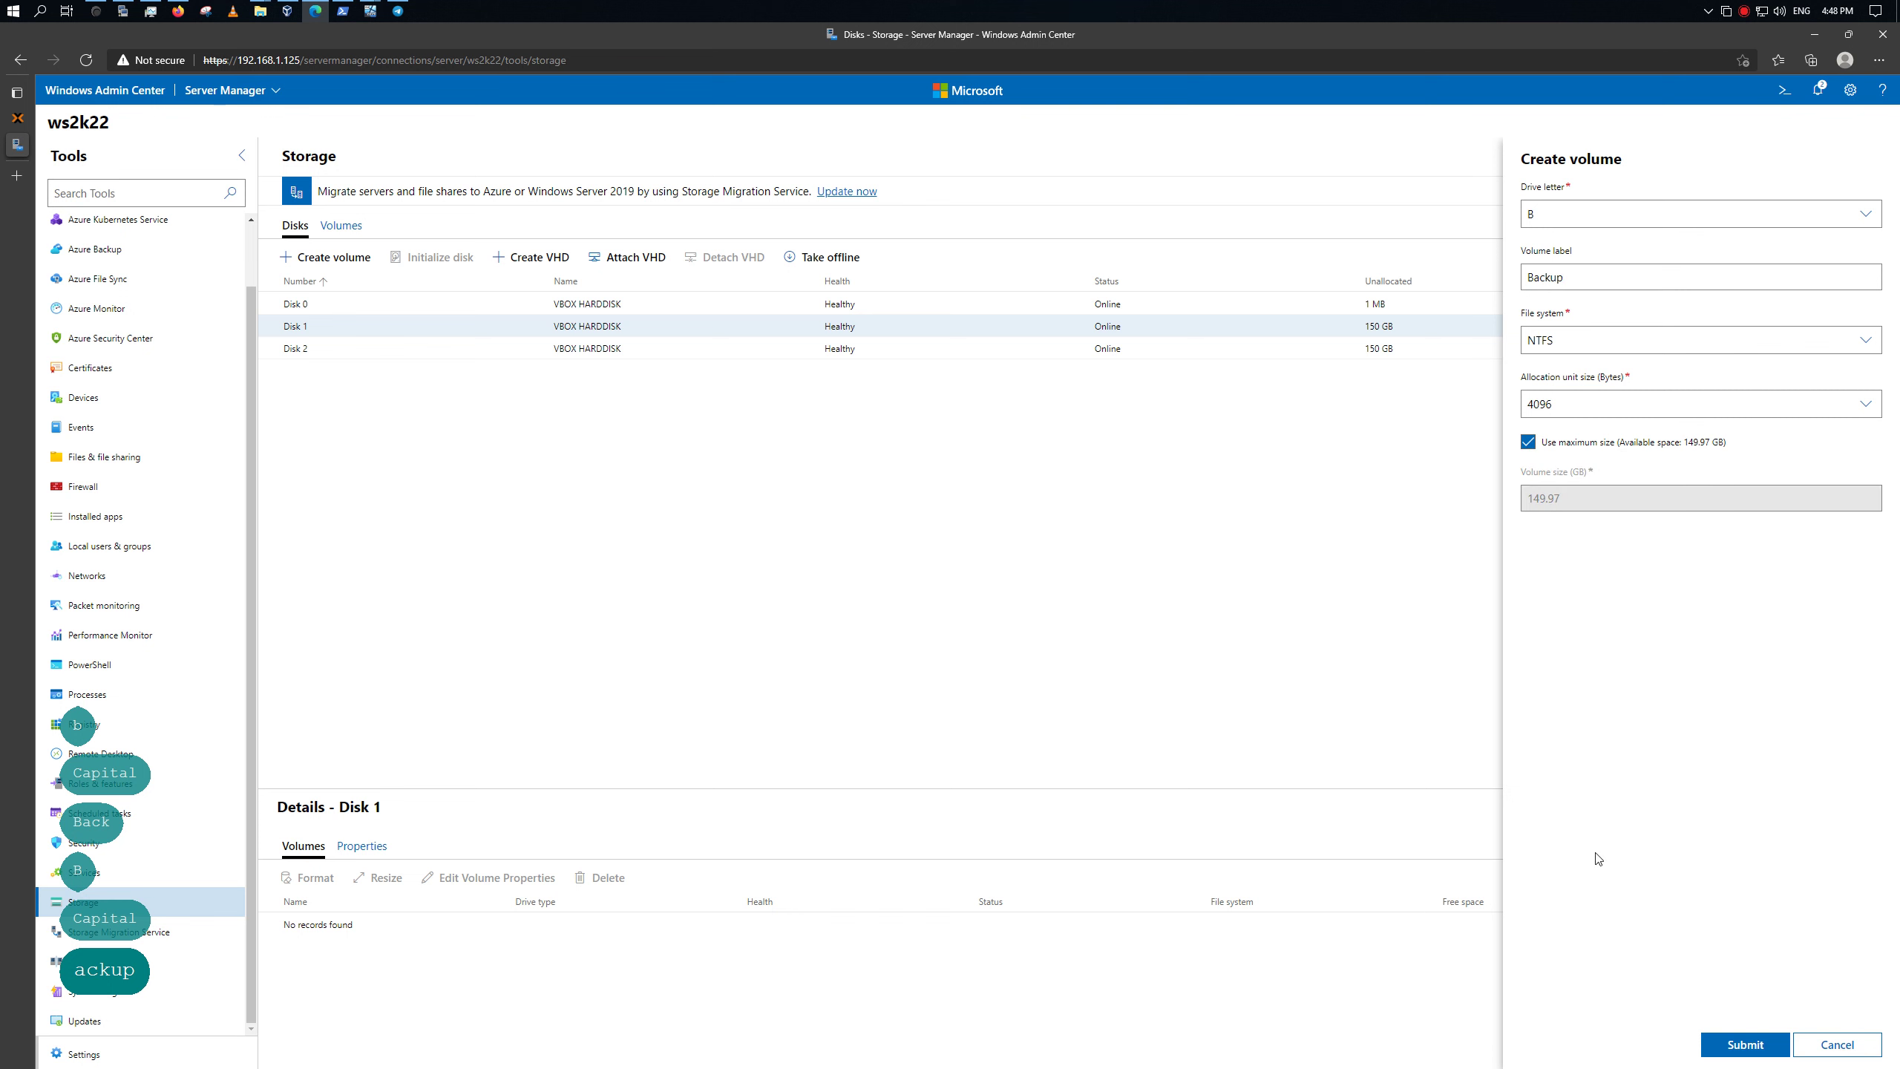
pyautogui.click(1730, 1043)
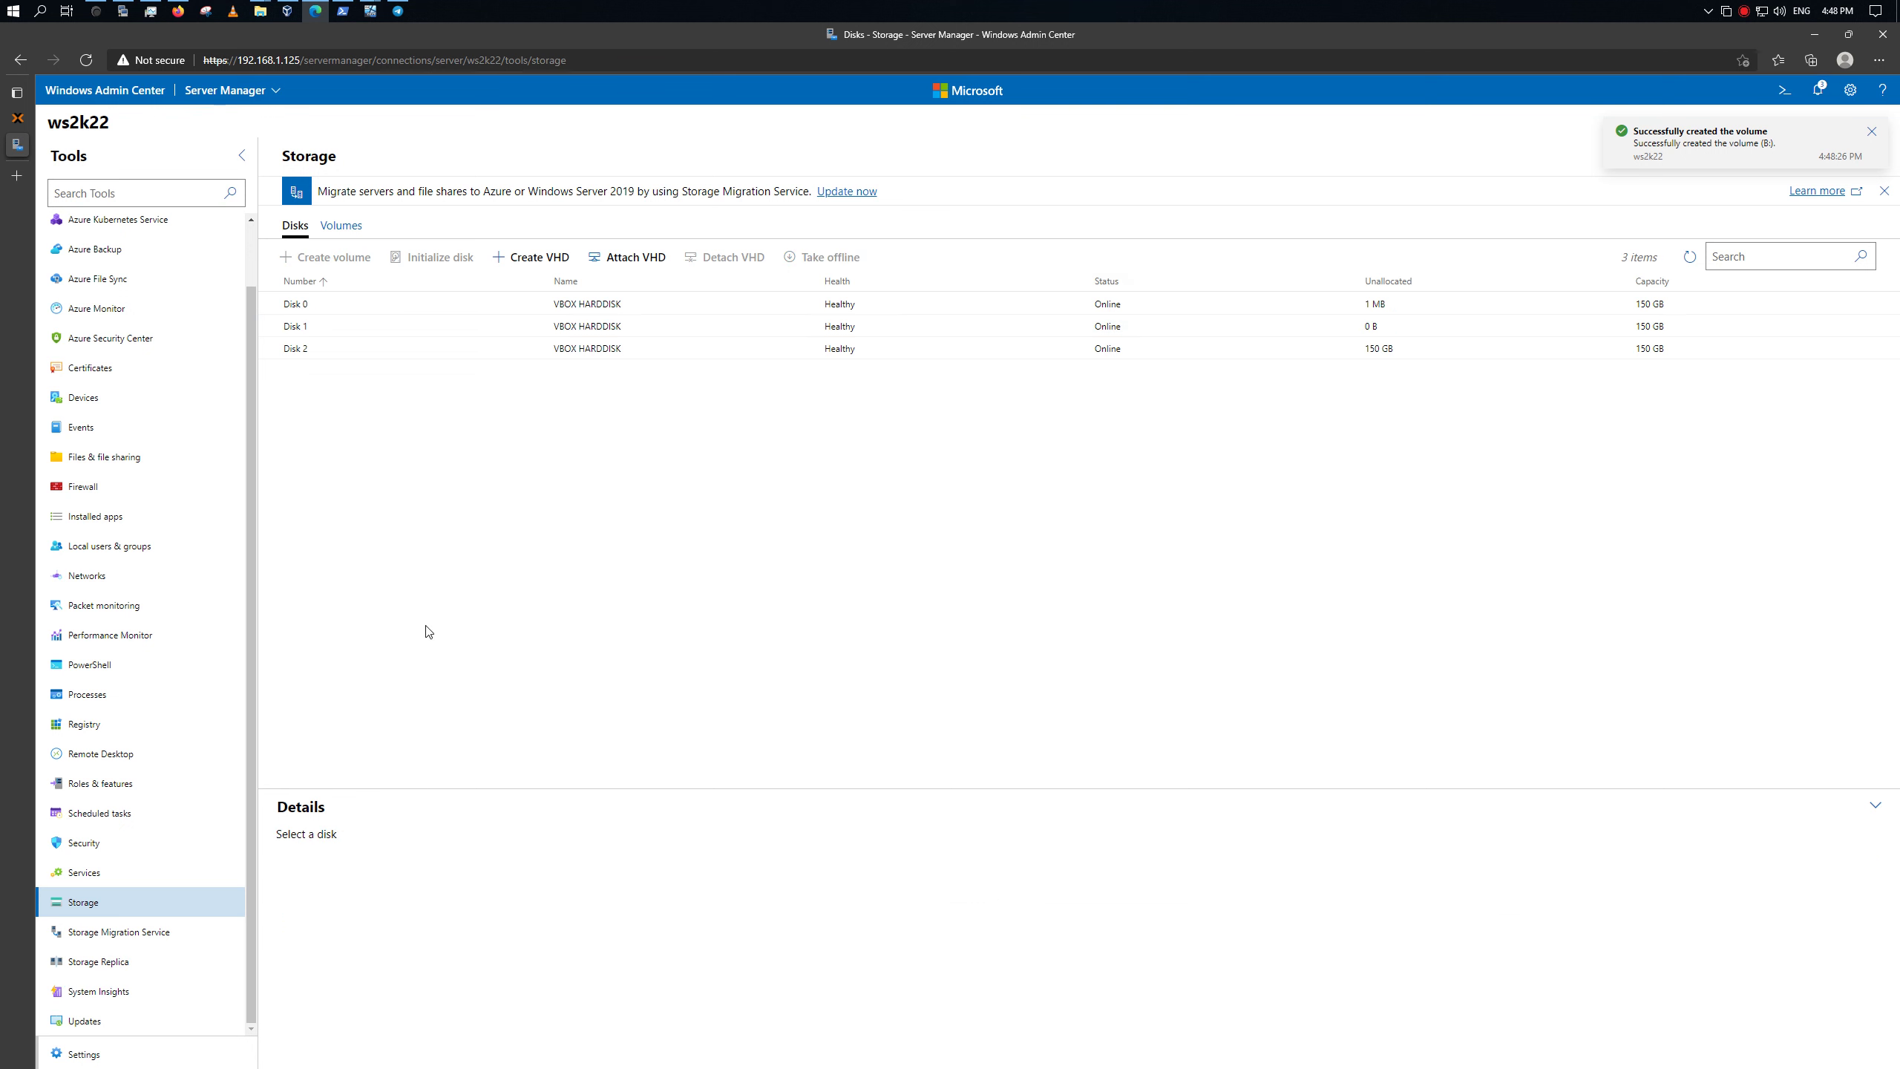
# Create a maximum-size volume on Disk 2 with drive letter I and label ISO
pyautogui.click(367, 330)
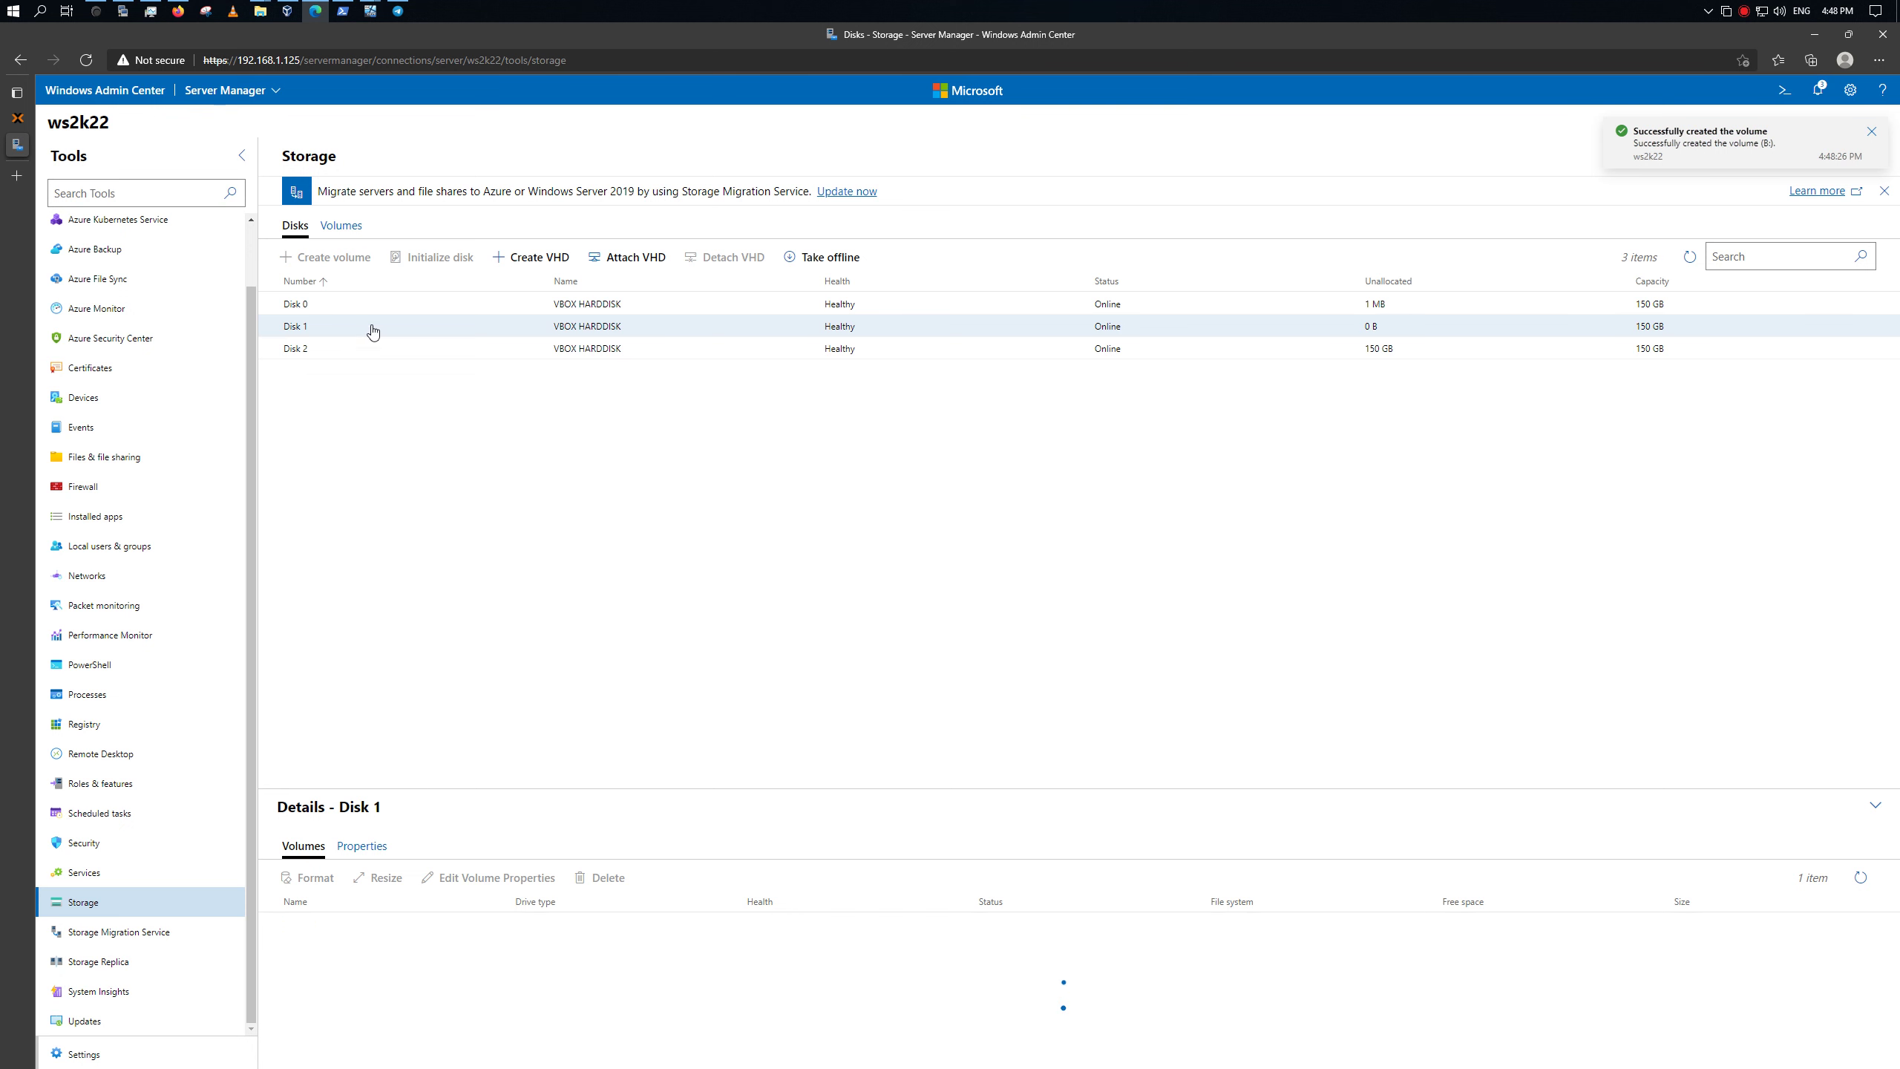
pyautogui.click(334, 356)
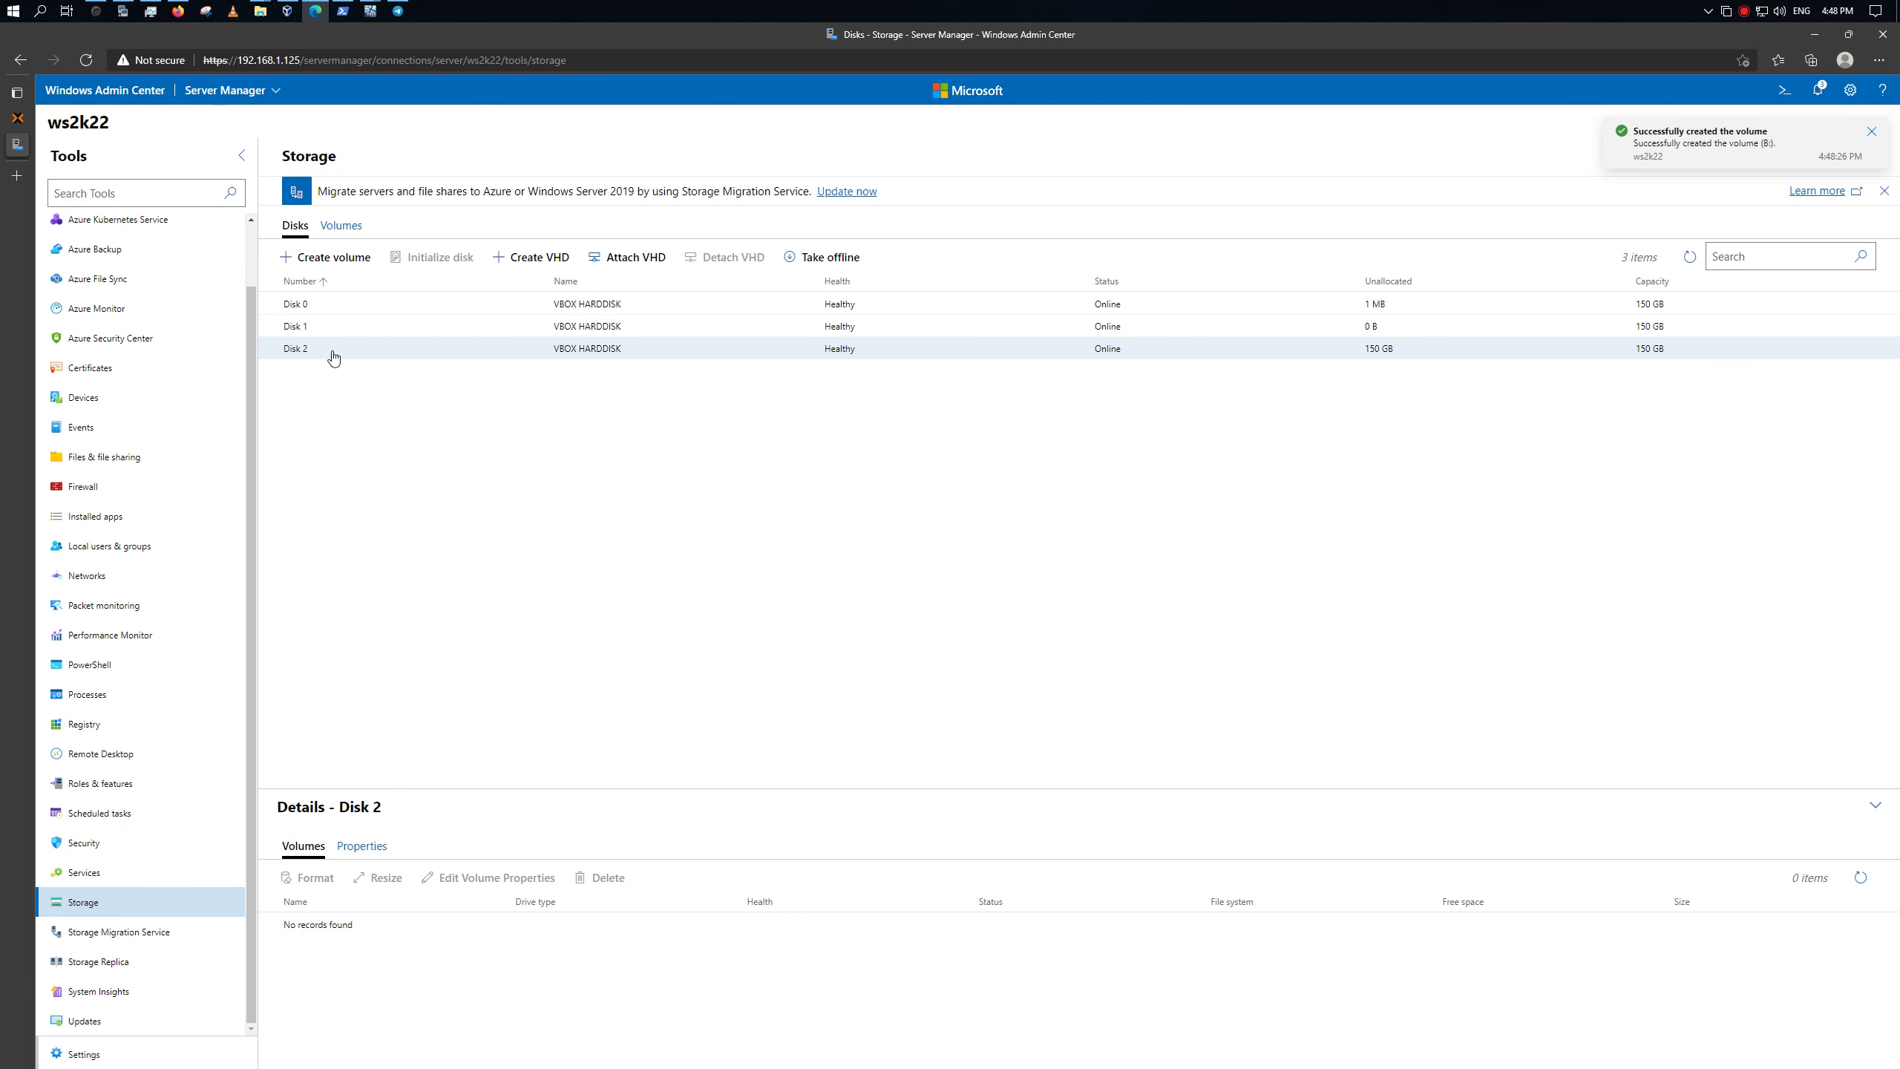
pyautogui.click(359, 258)
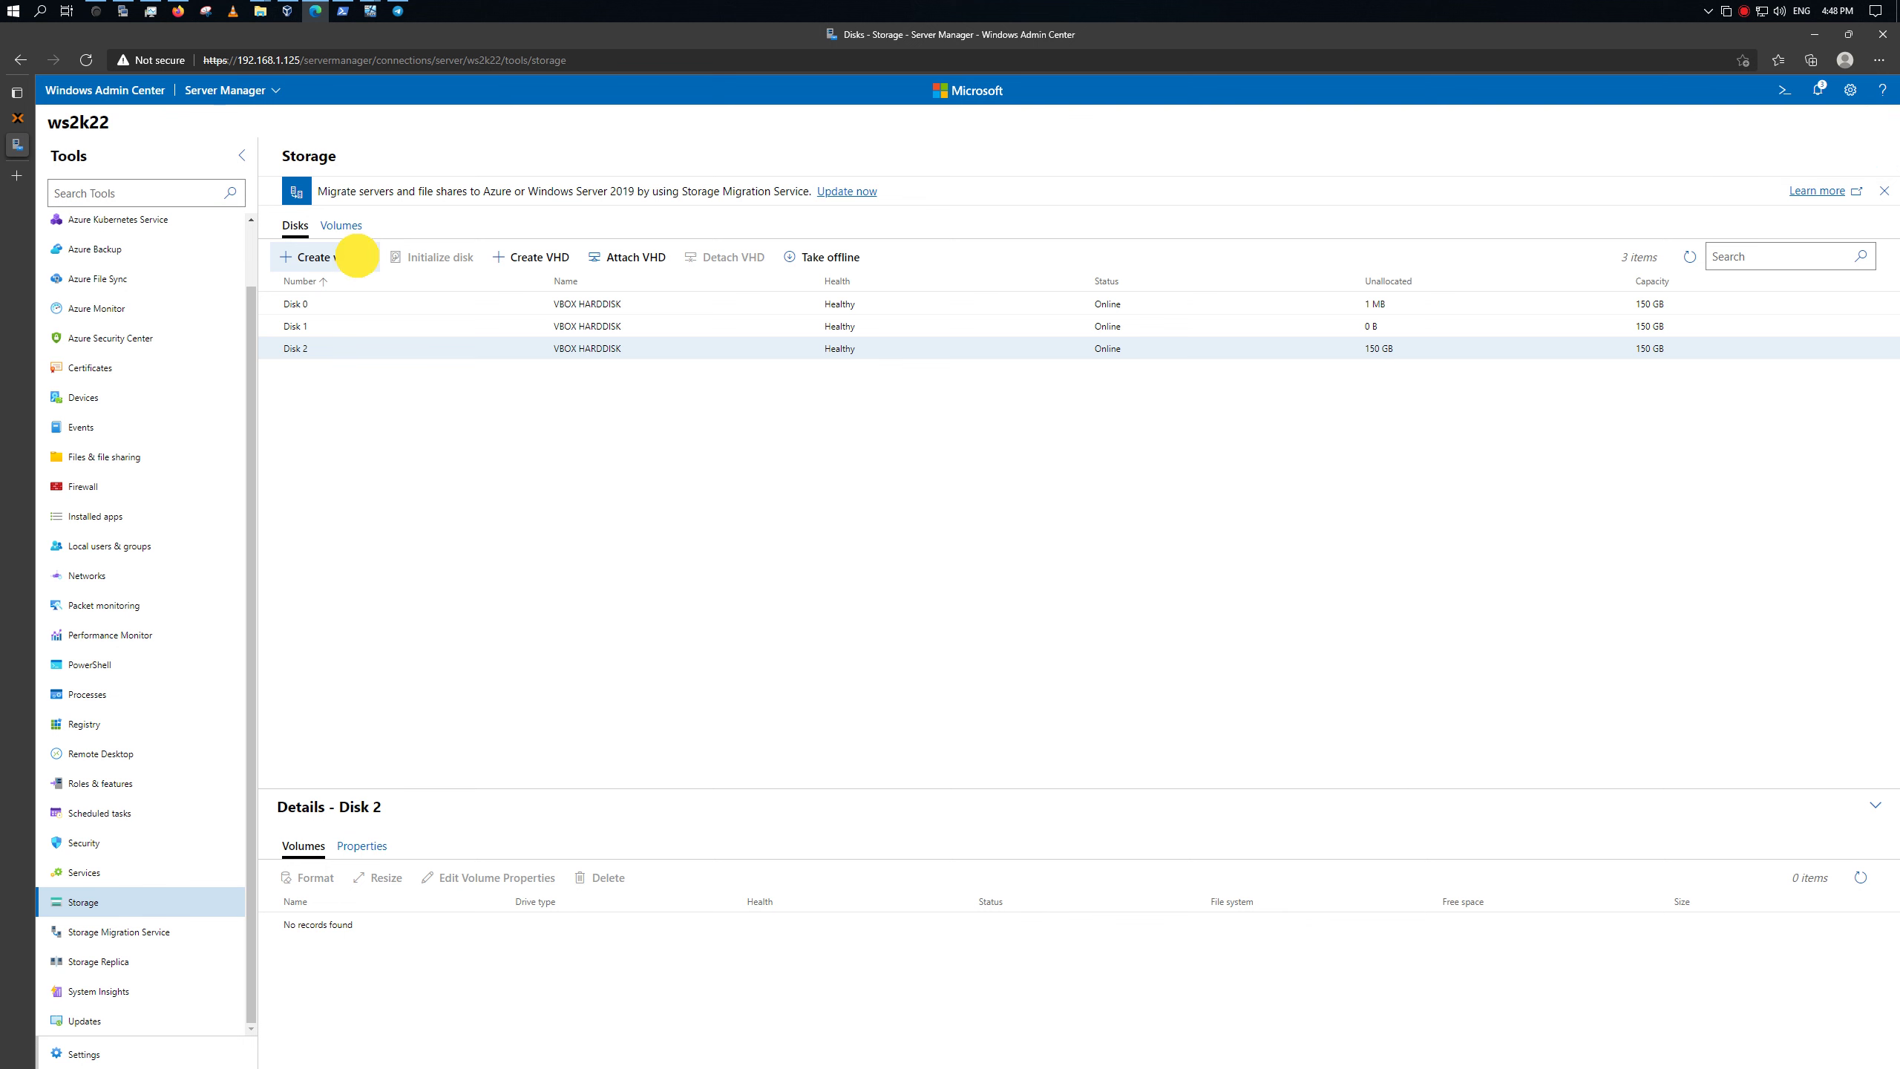
pyautogui.click(1560, 214)
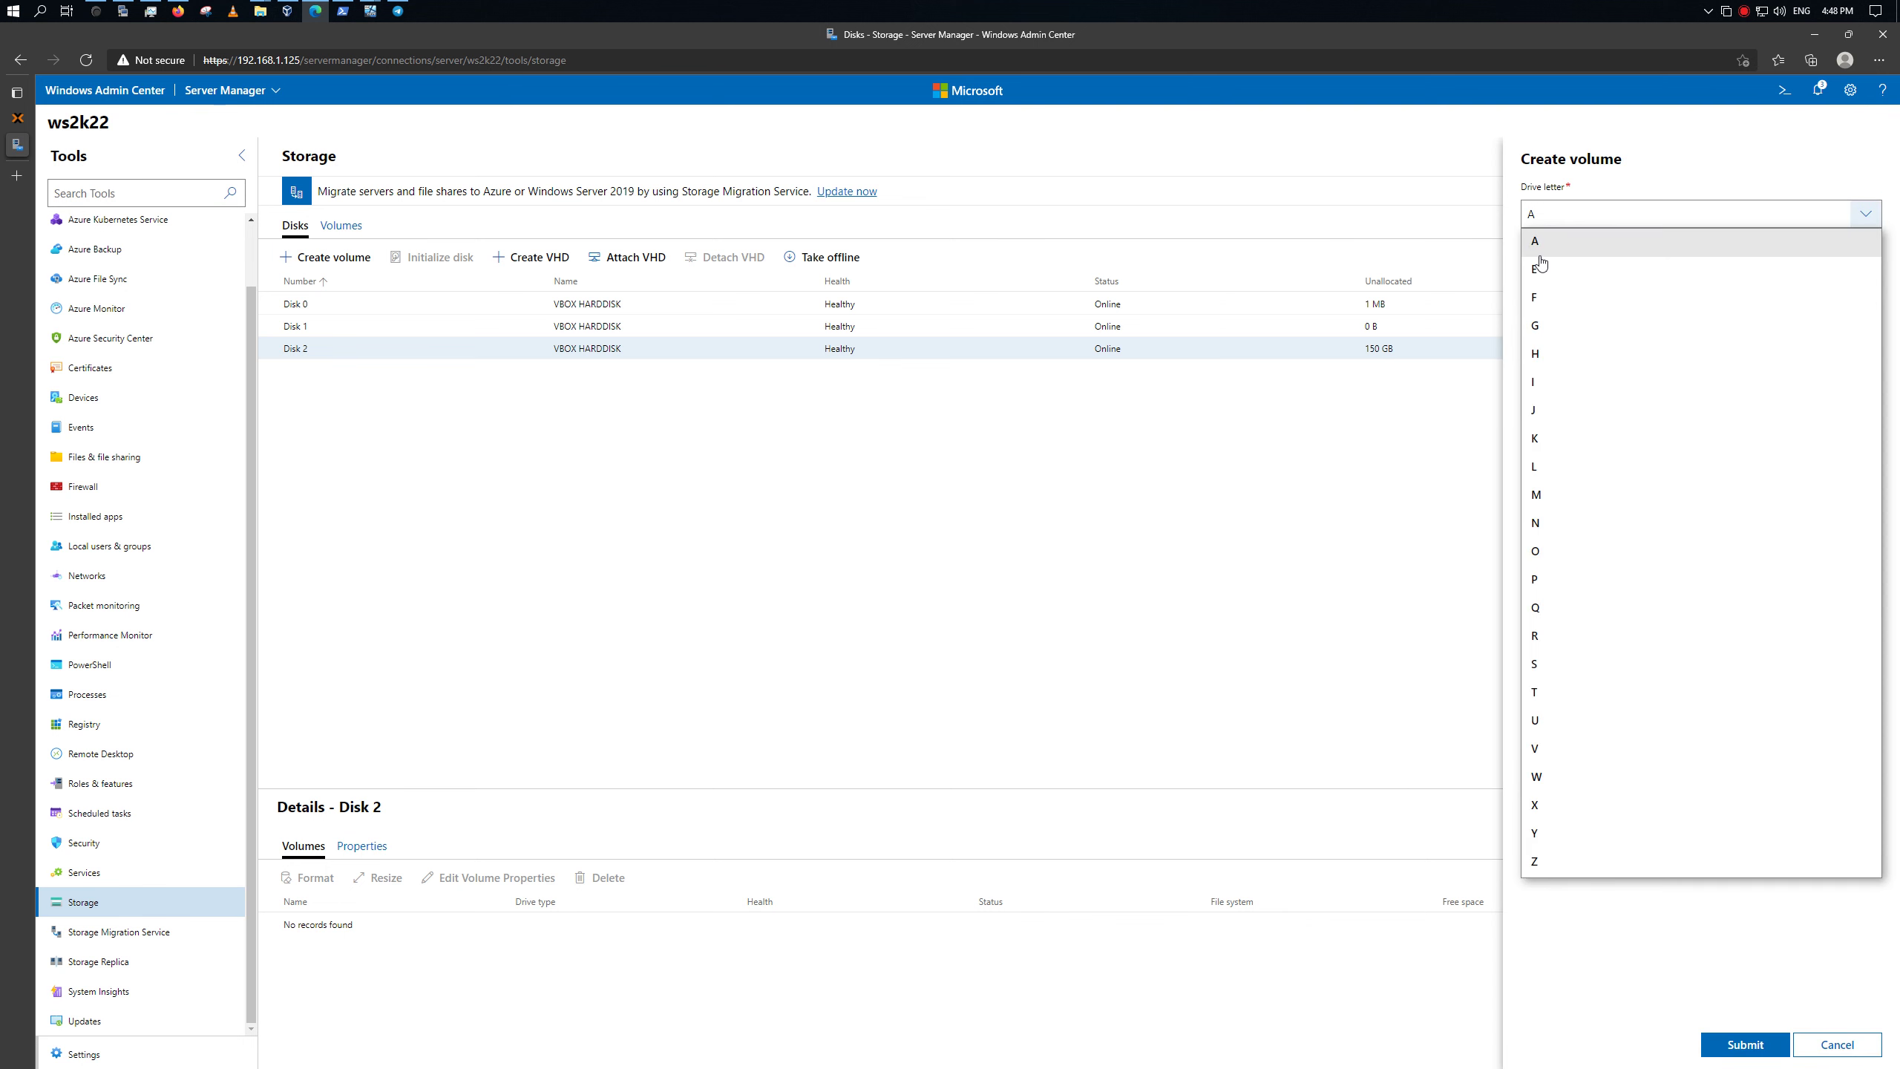
pyautogui.click(1592, 380)
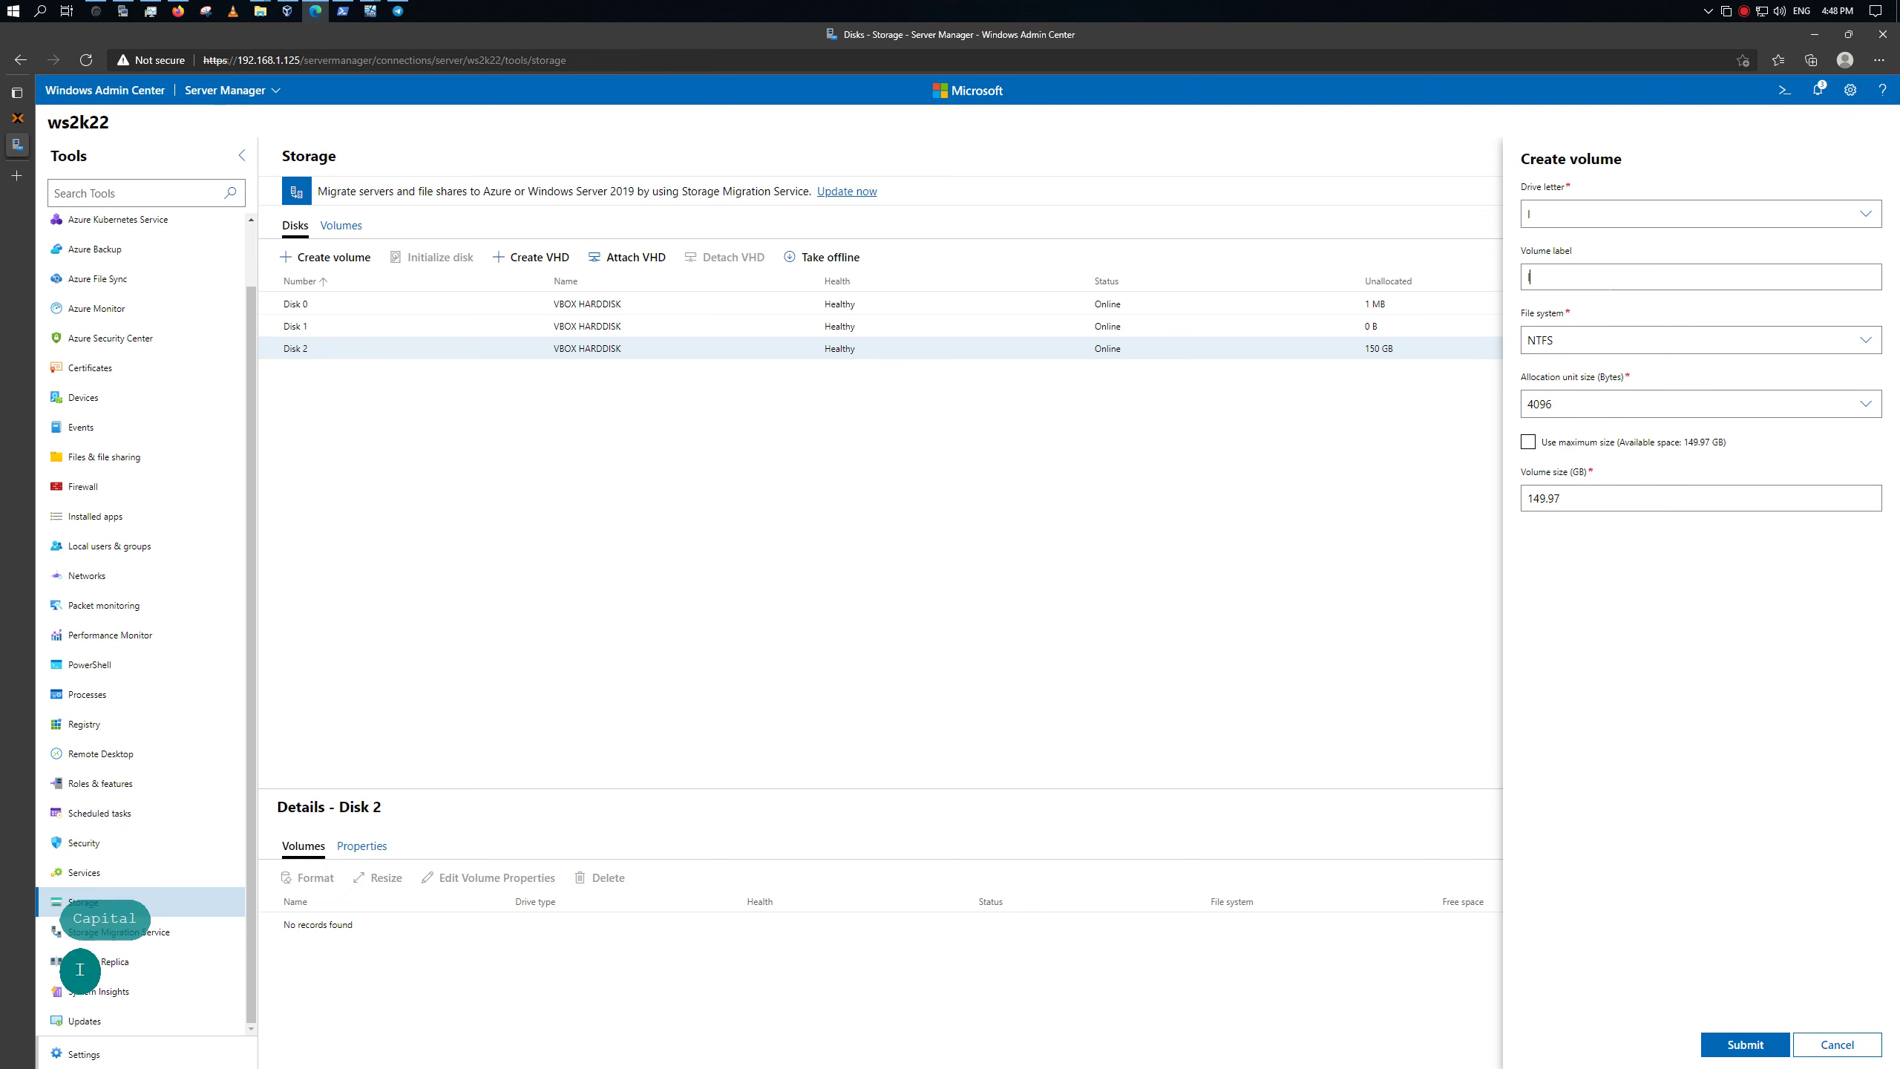
pyautogui.write('ISO')
pyautogui.press('capslock')
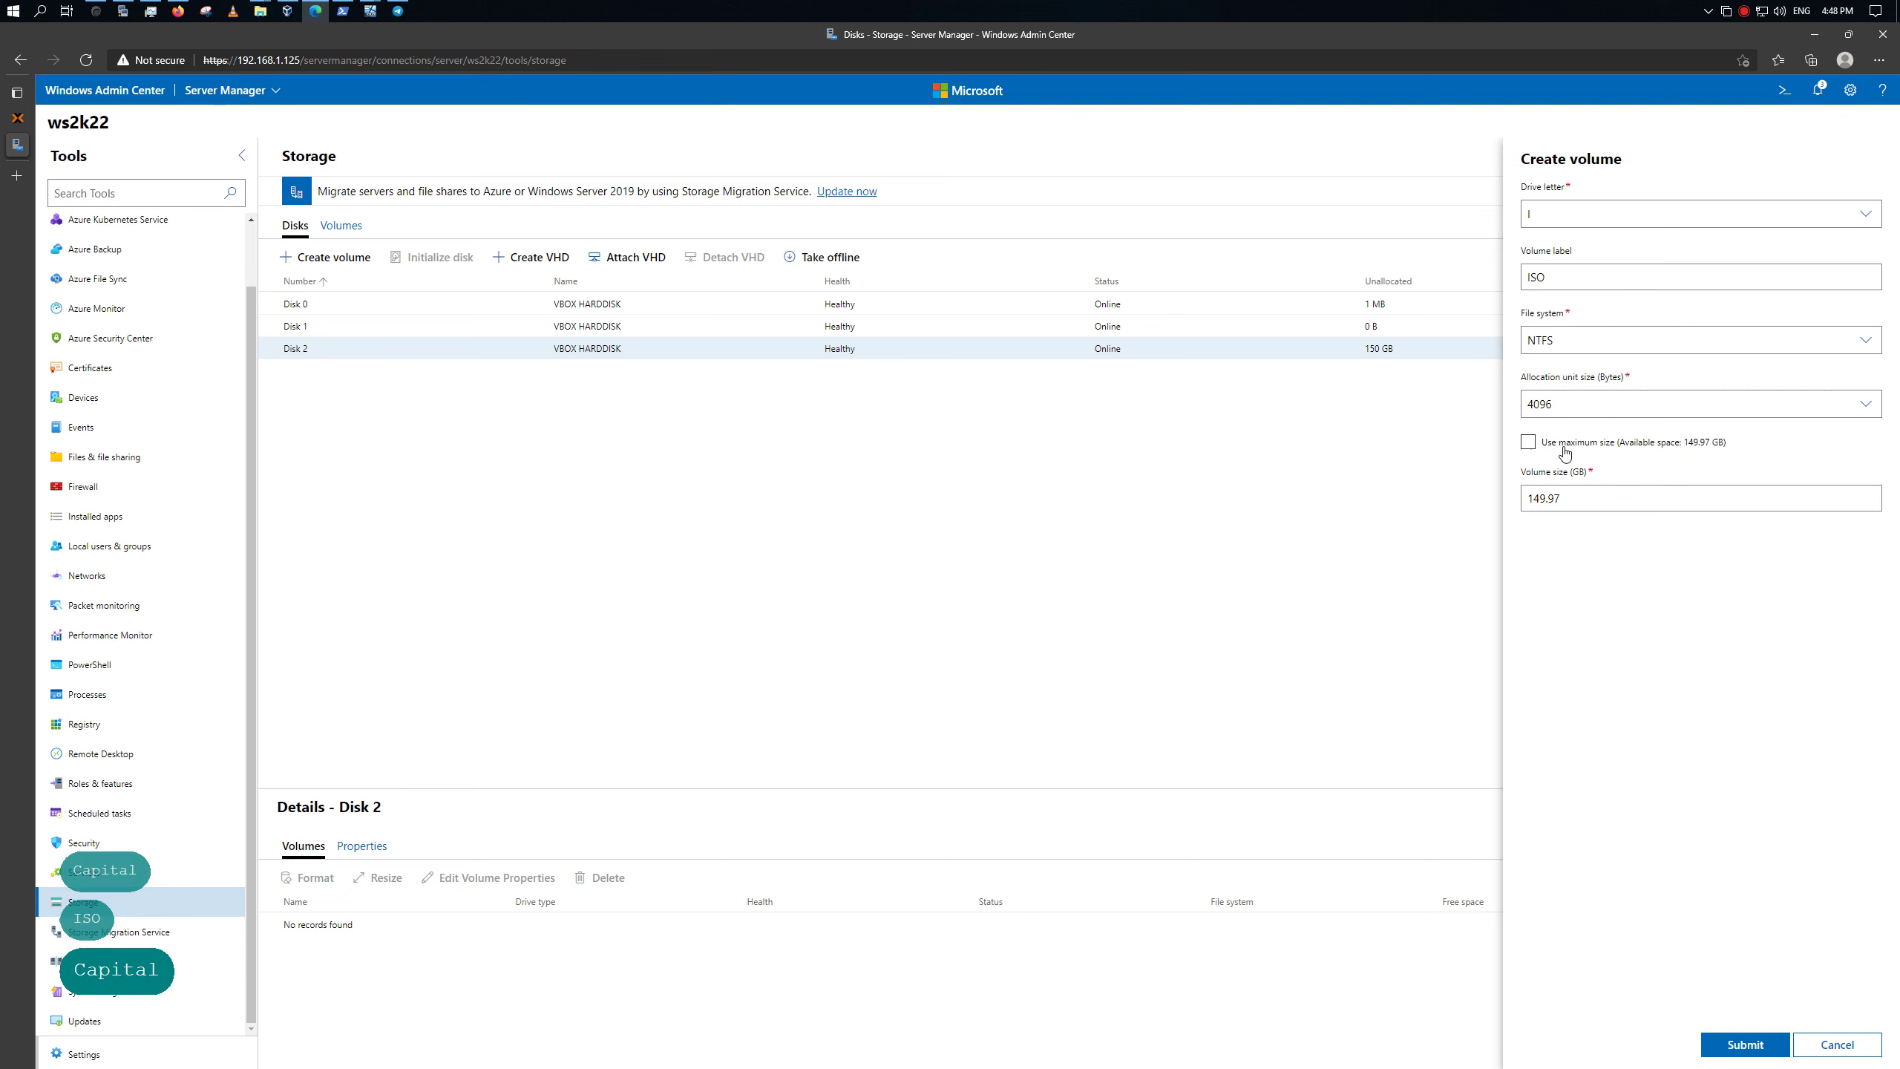
pyautogui.click(1563, 443)
pyautogui.click(1728, 1036)
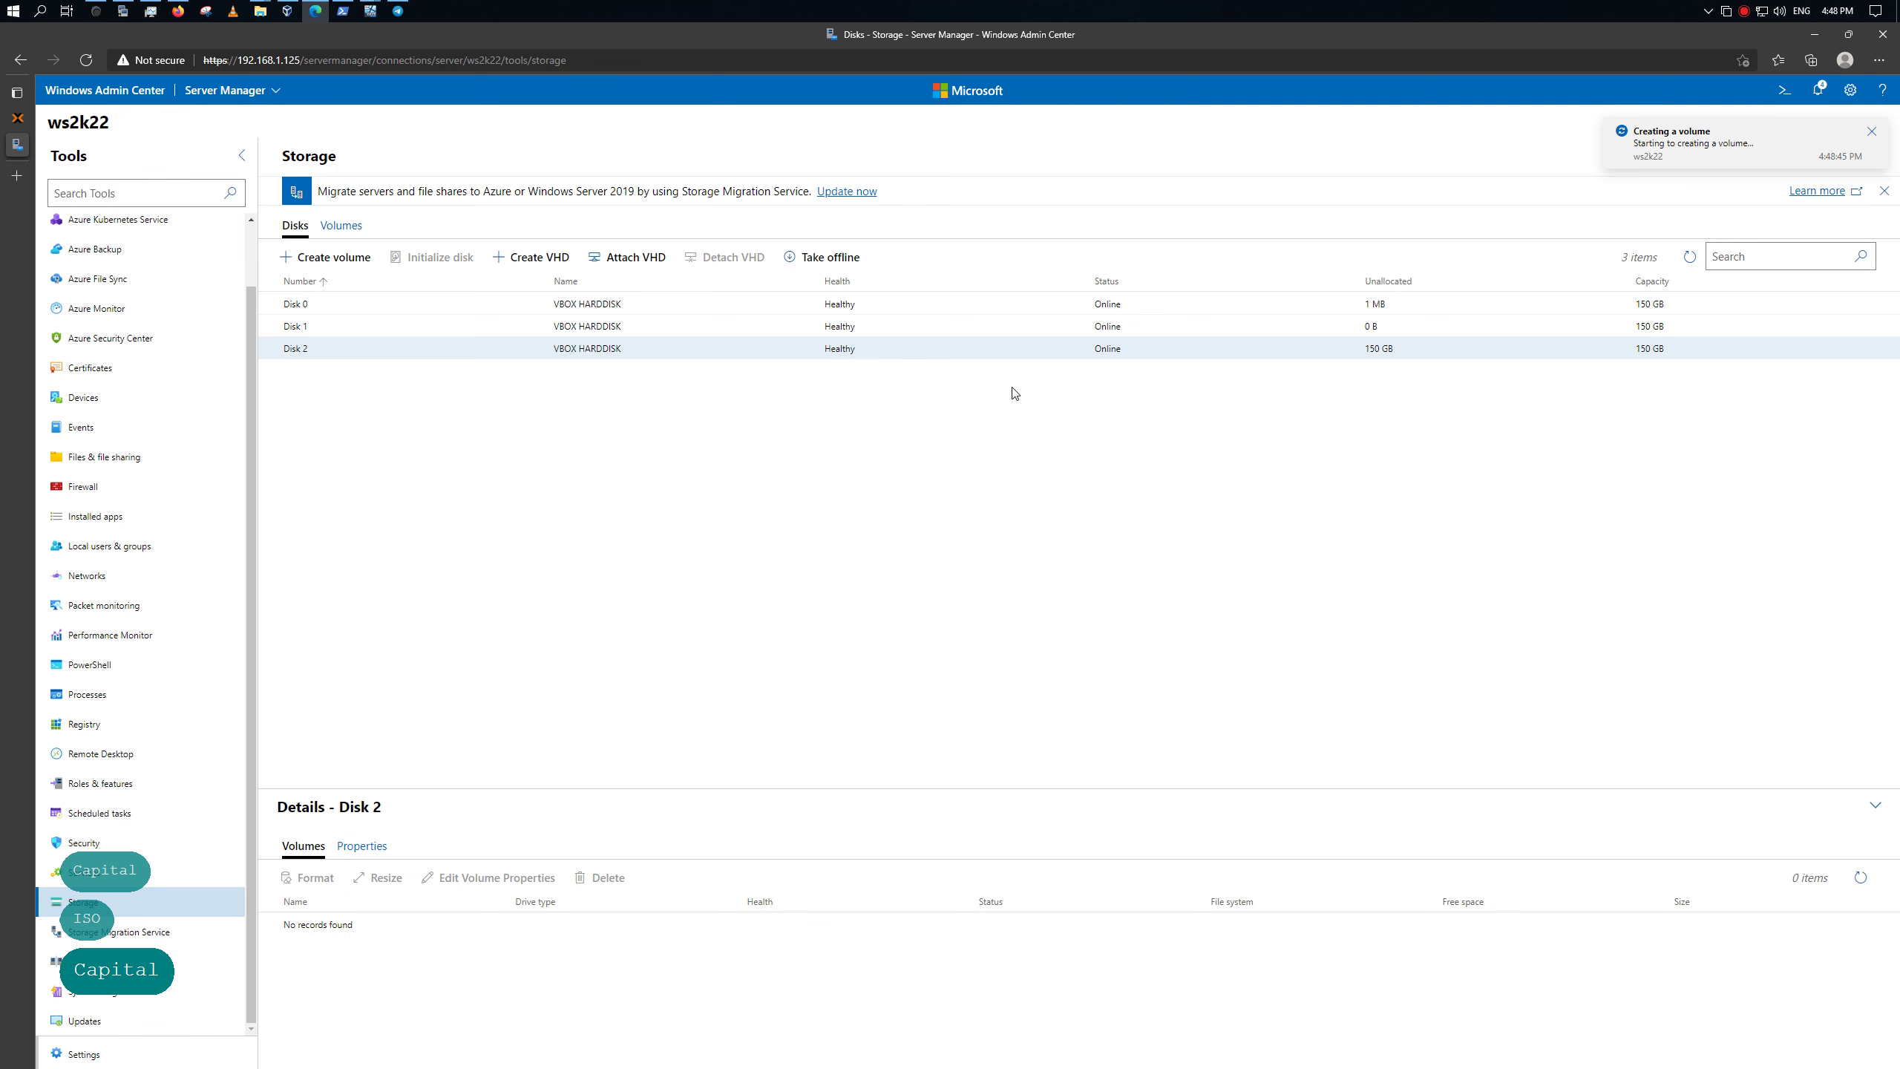
# Review the Volumes list and the ISO (I:) volume details
pyautogui.click(342, 226)
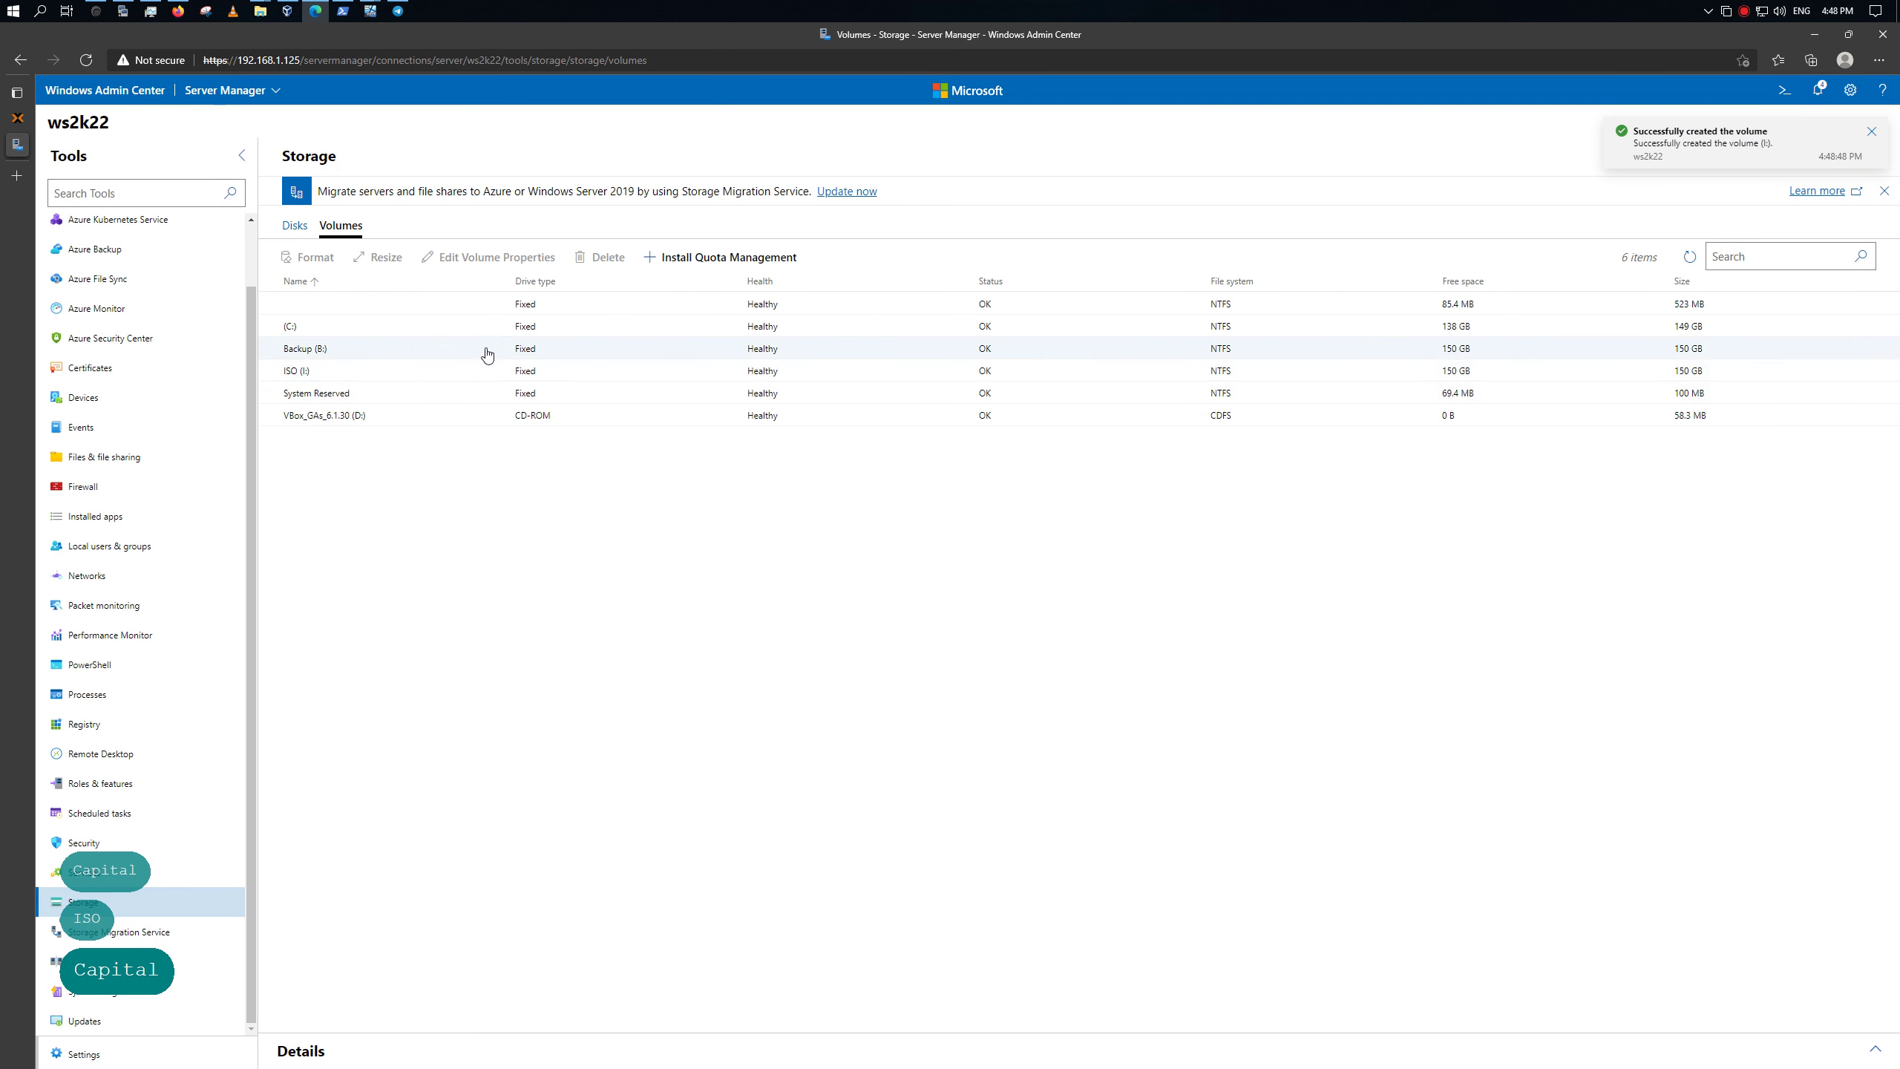
pyautogui.click(394, 393)
pyautogui.click(381, 370)
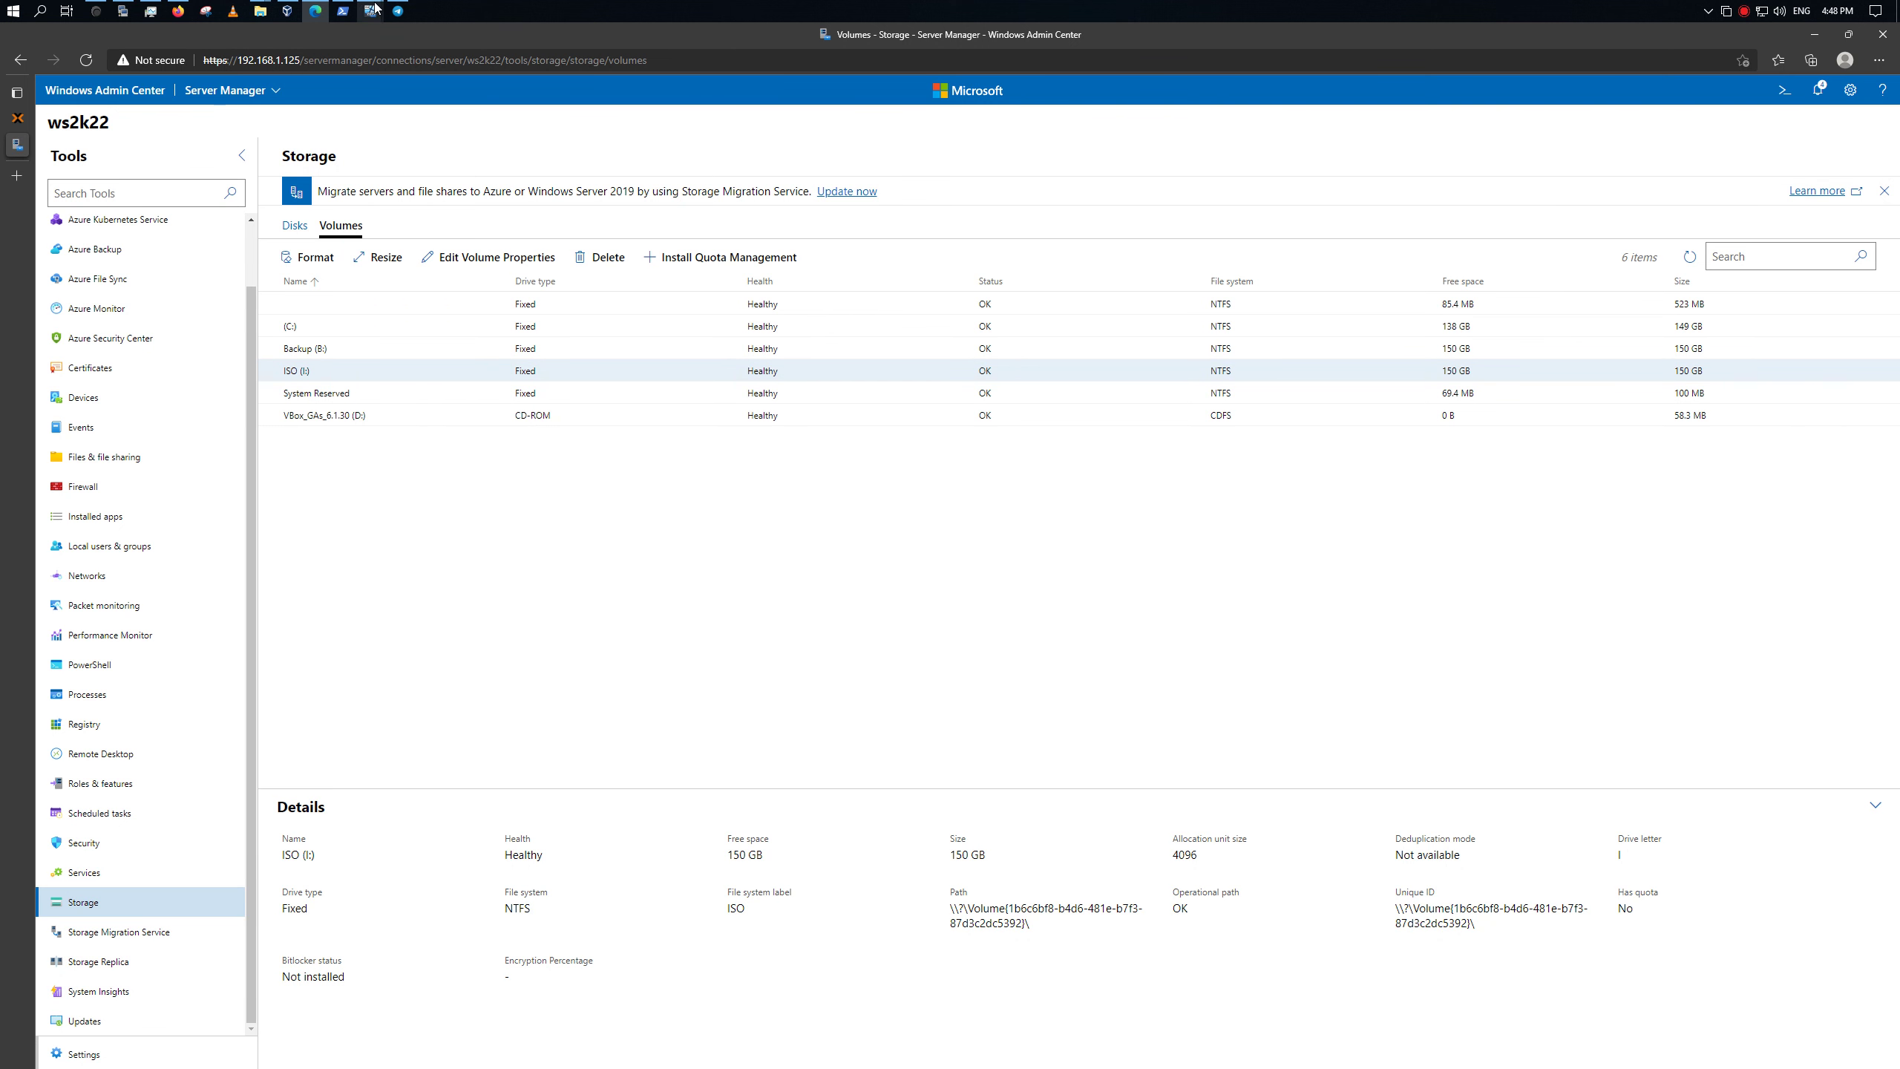
pyautogui.moveTo(370, 11)
pyautogui.click(419, 82)
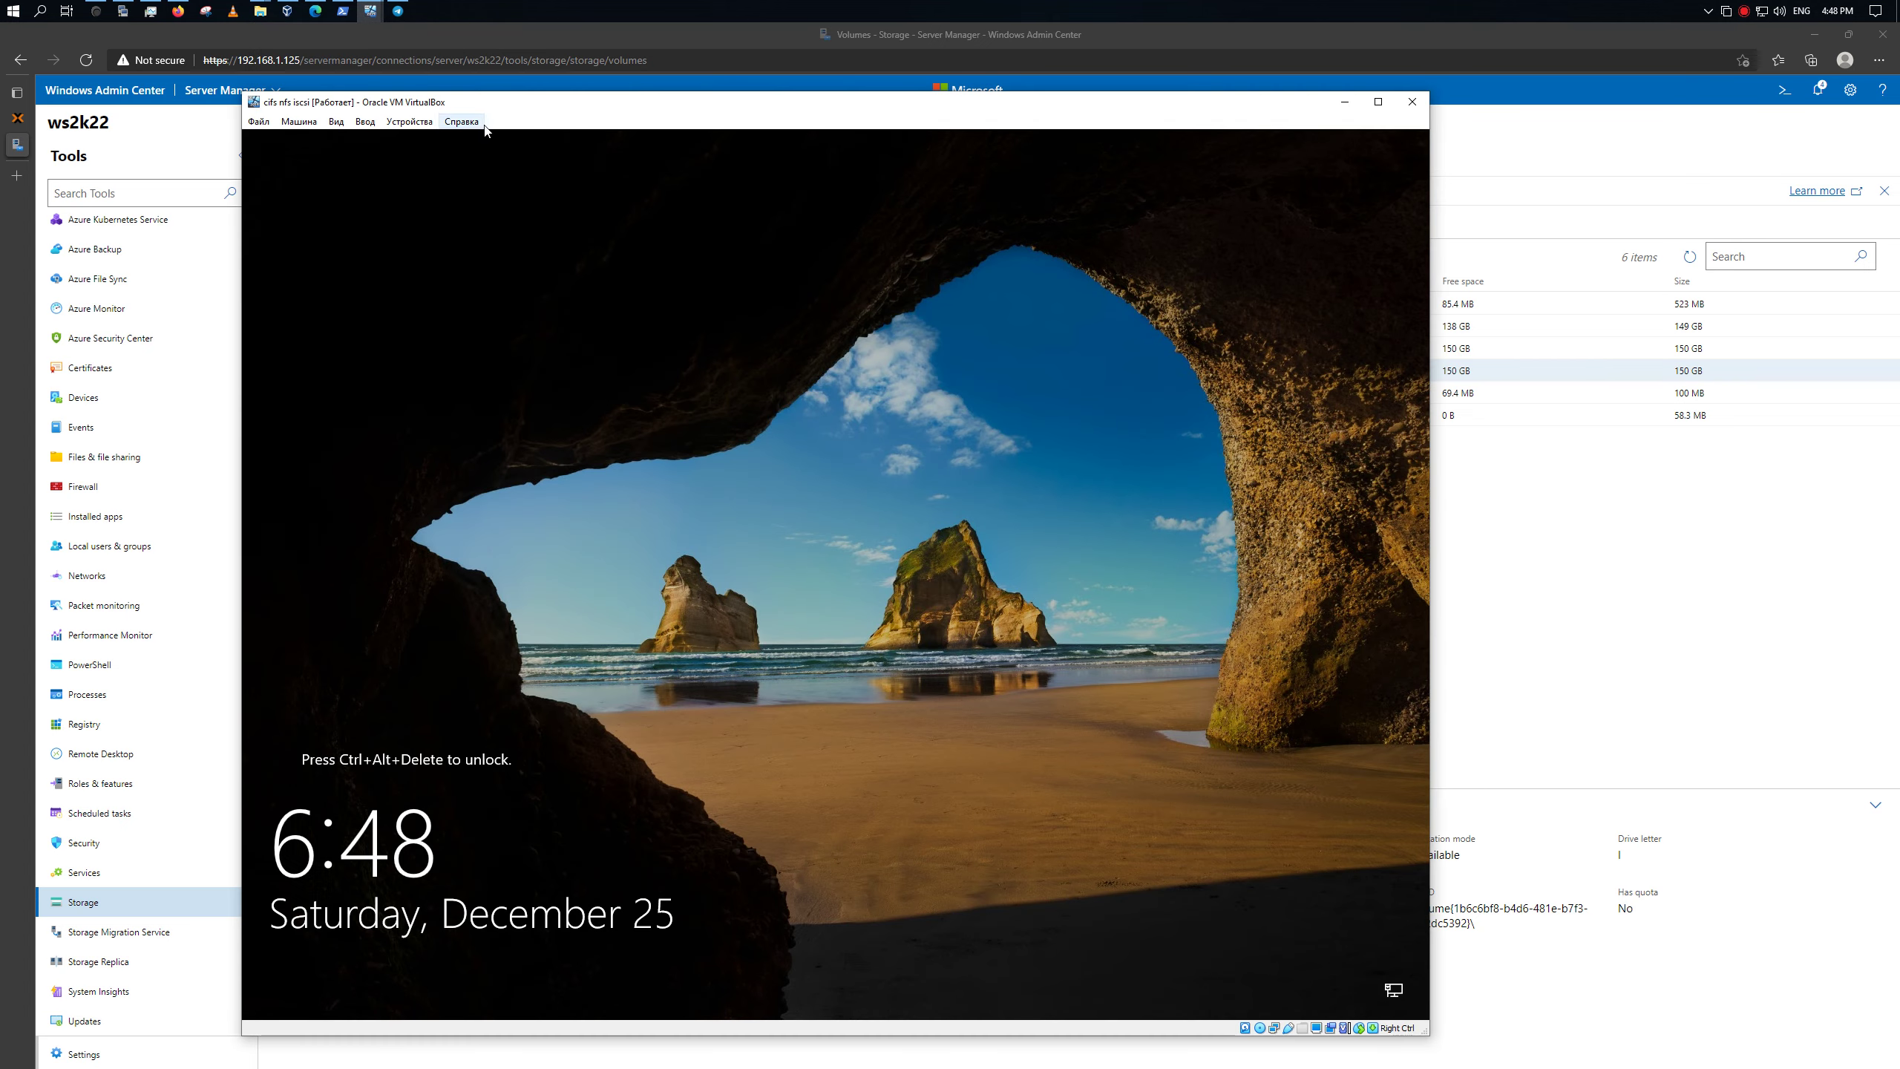
# Power off the running virtual machine and return to the VirtualBox manager
pyautogui.moveTo(532, 102); pyautogui.dragTo(691, 74)
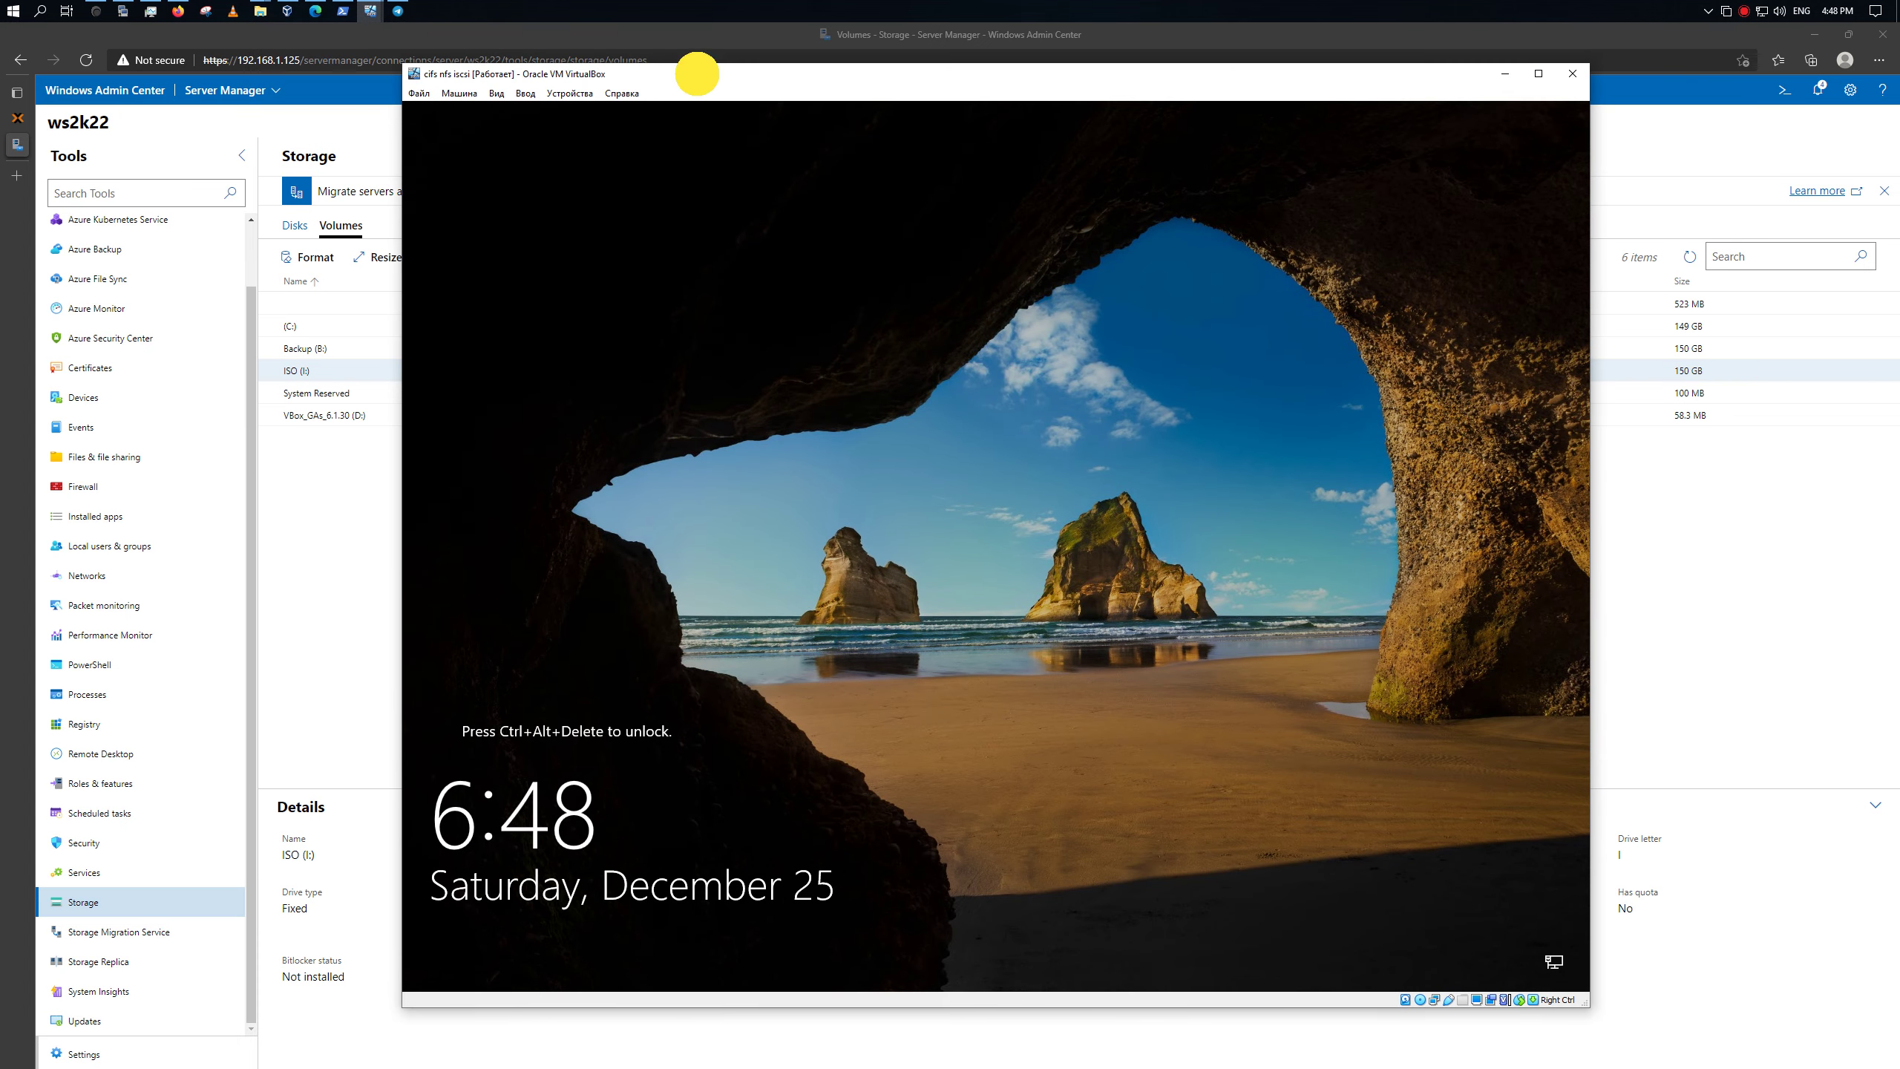
pyautogui.click(1573, 74)
pyautogui.click(925, 582)
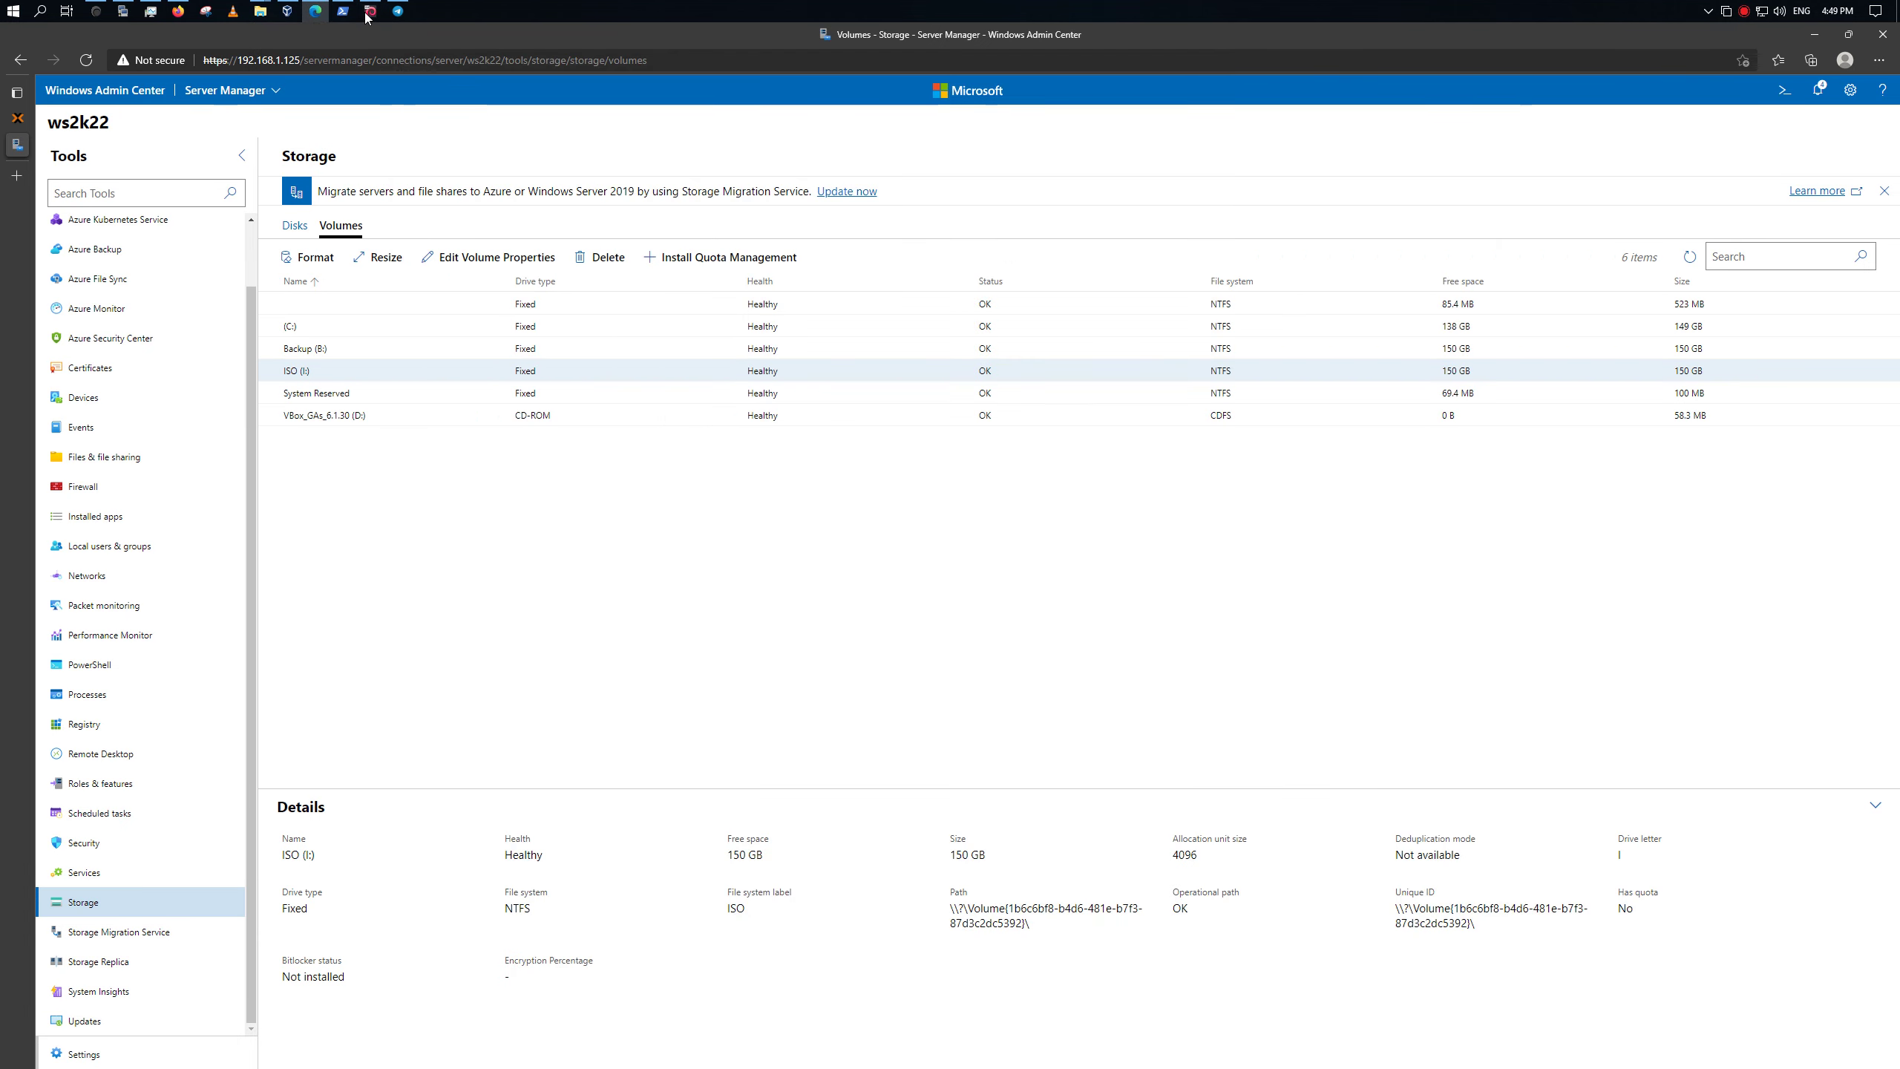
pyautogui.moveTo(356, 24)
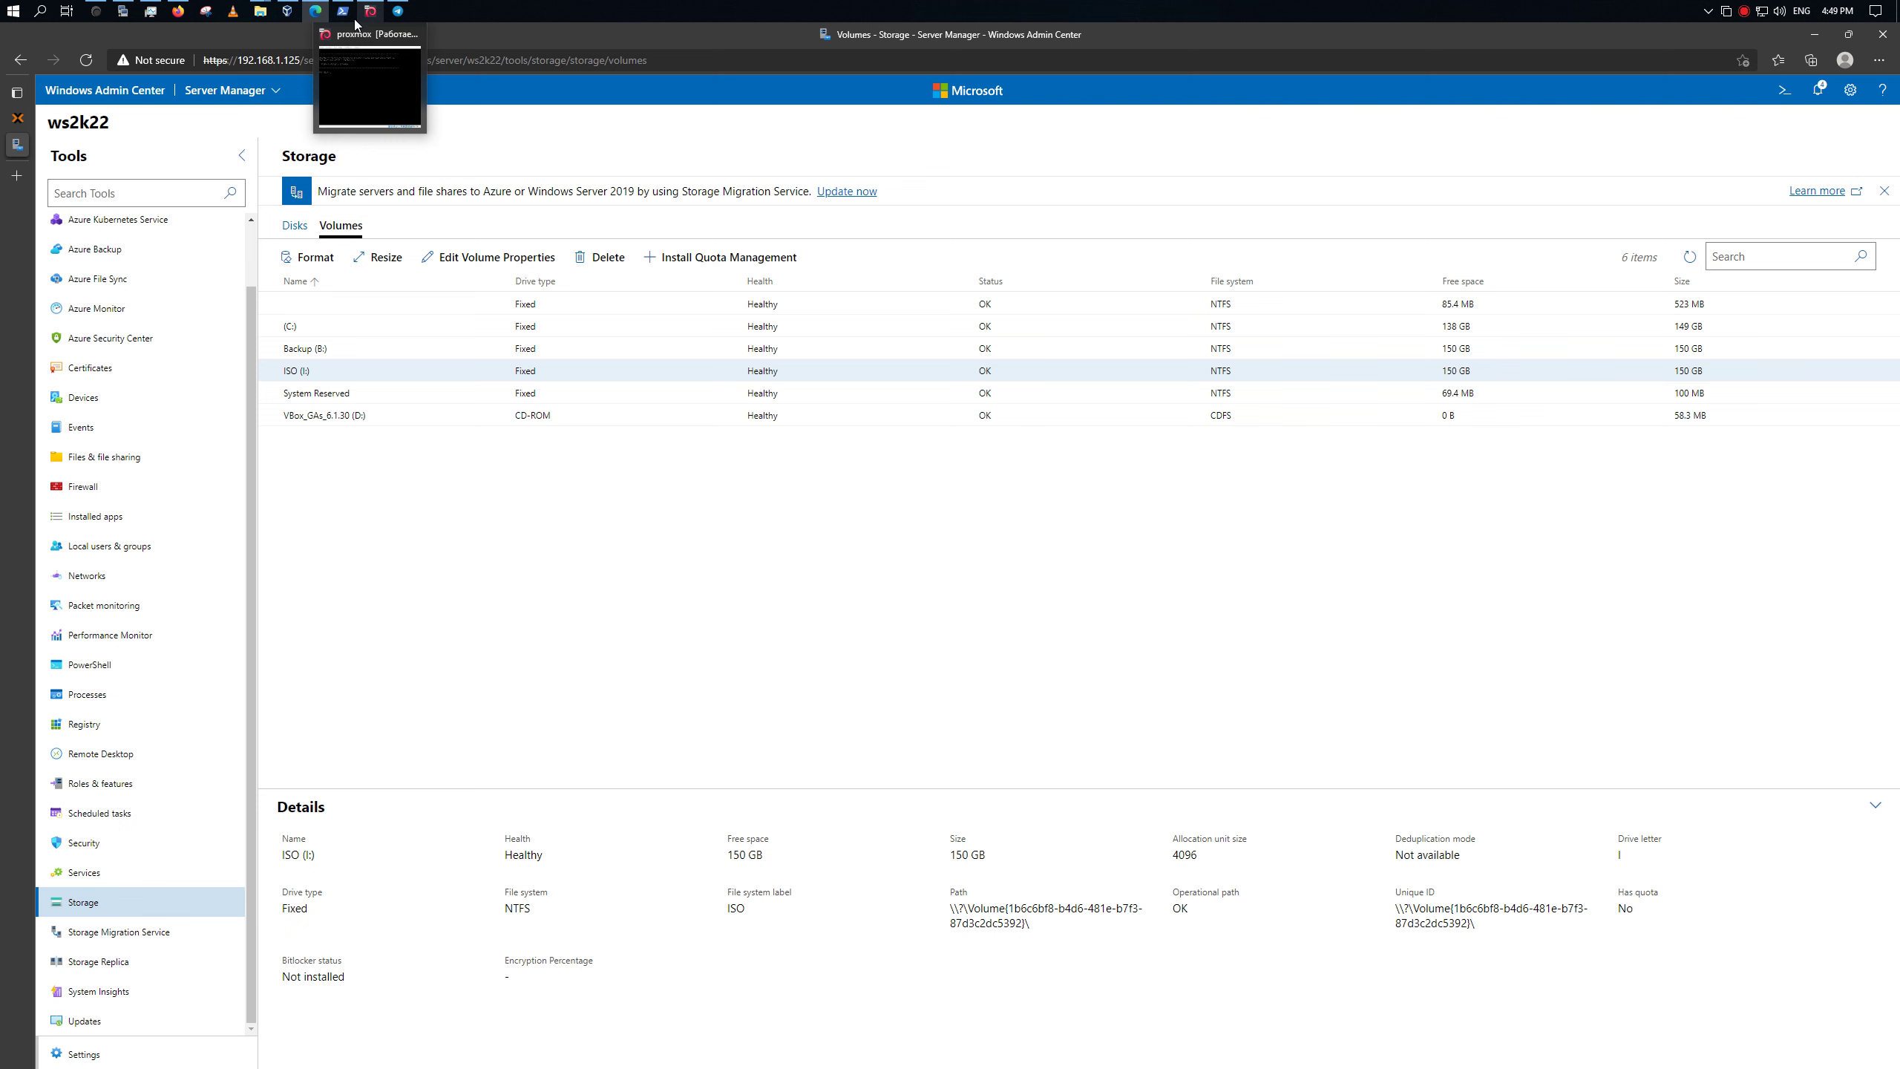
pyautogui.click(286, 11)
pyautogui.click(193, 196)
# Open the Shared Folders page of the cifs nfs iscsi VM's settings
pyautogui.click(347, 157)
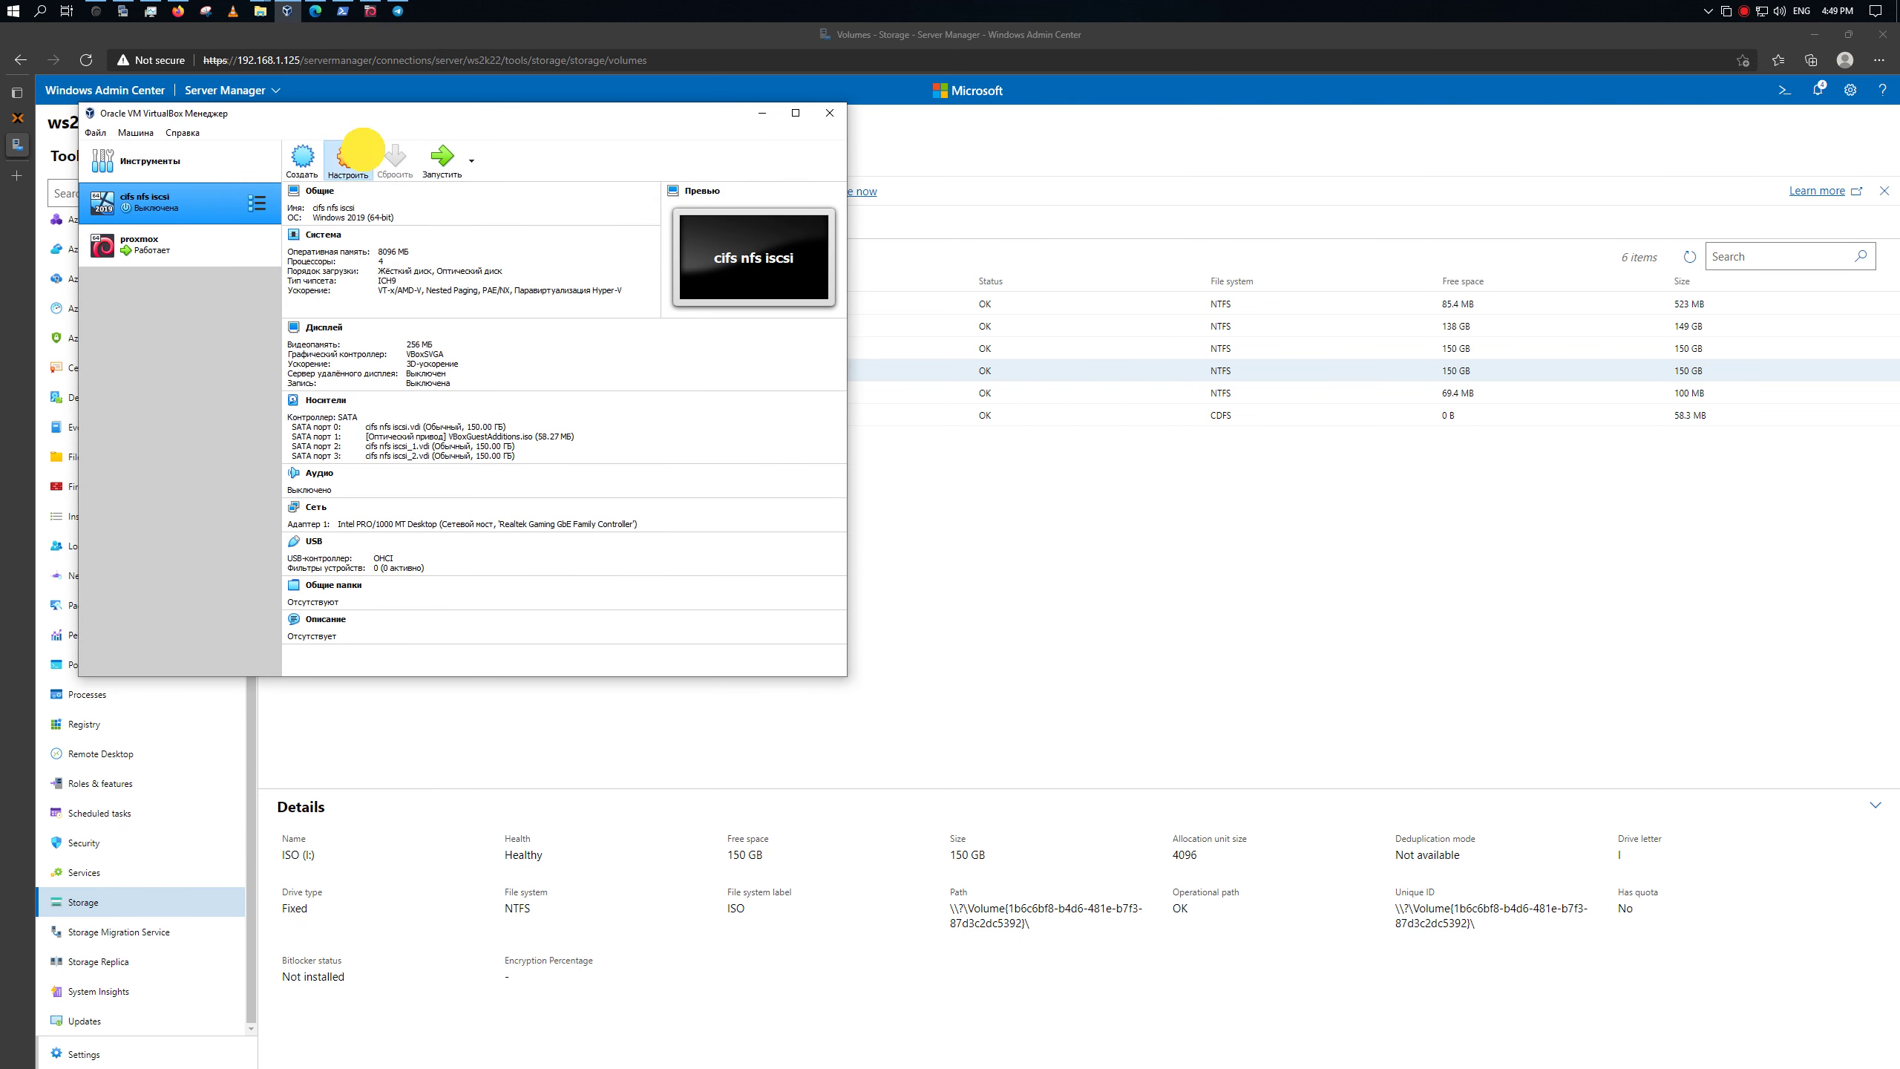
pyautogui.click(289, 380)
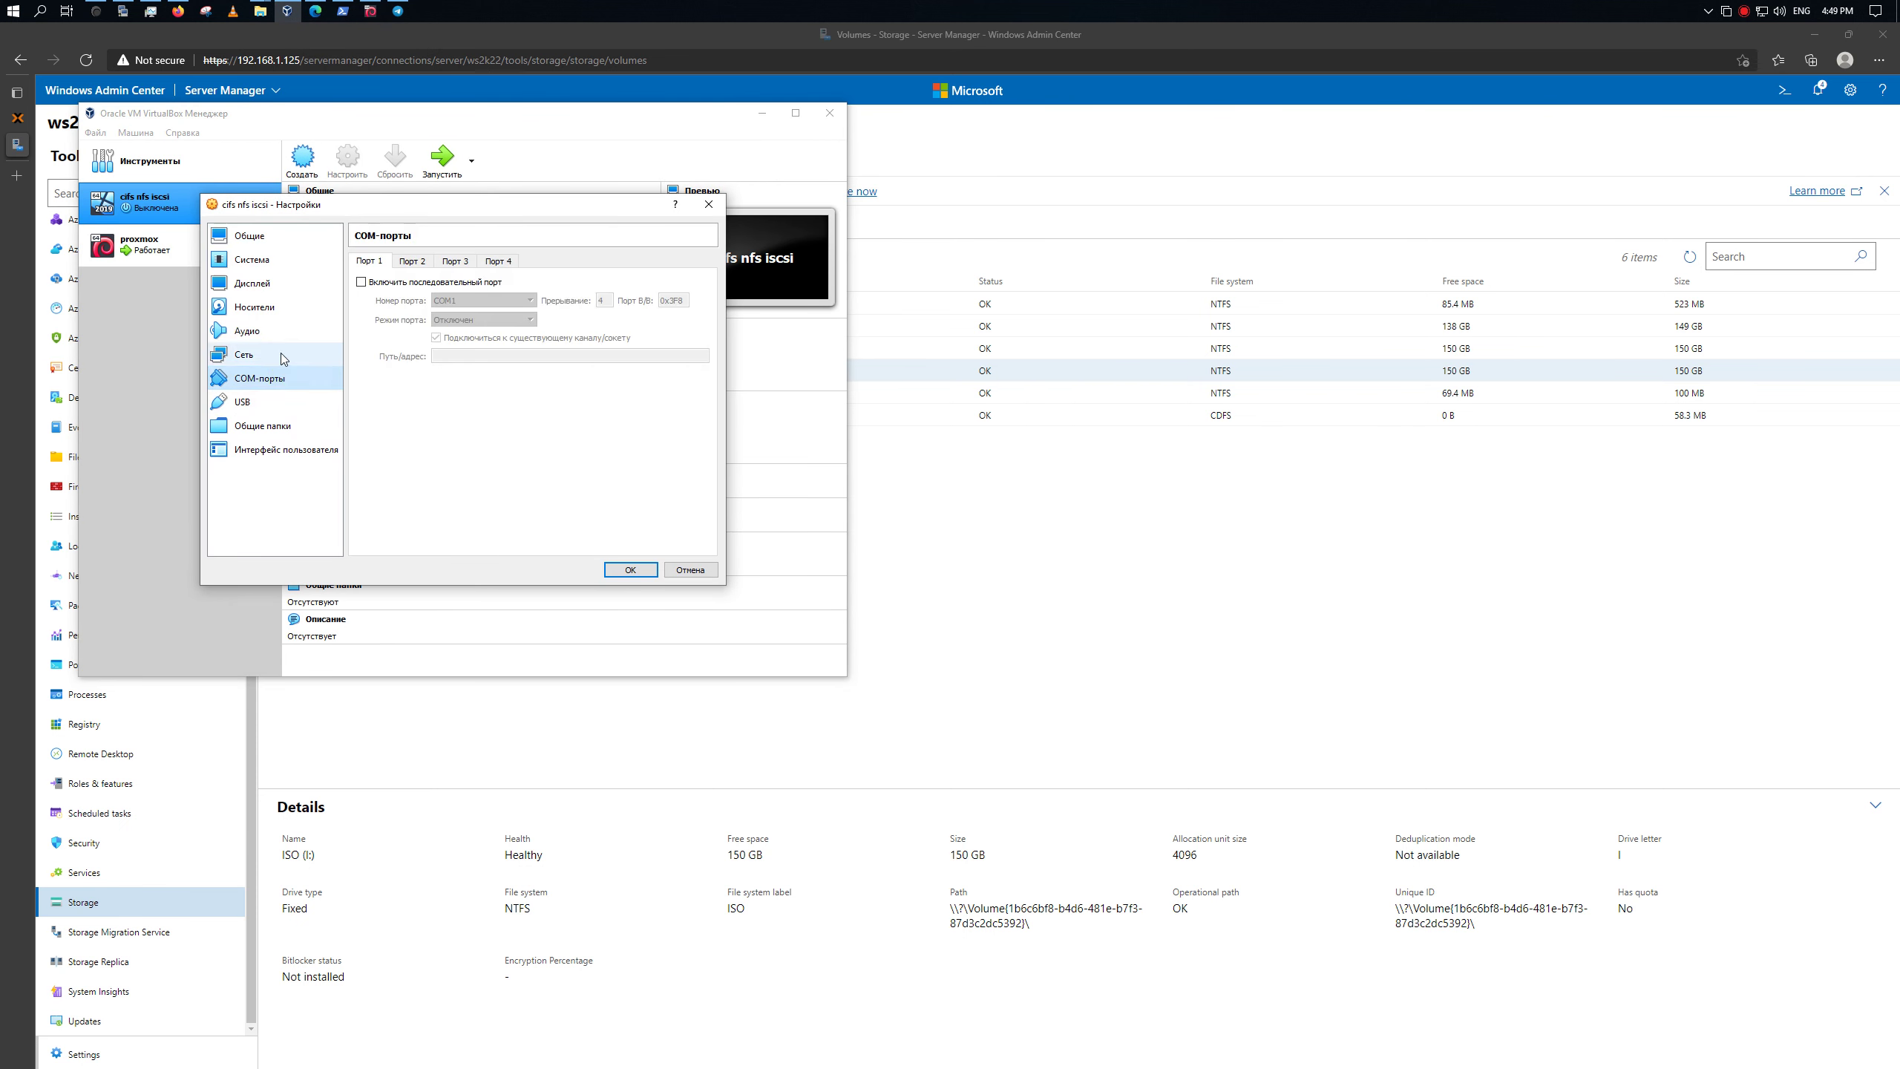
pyautogui.click(281, 354)
pyautogui.click(261, 331)
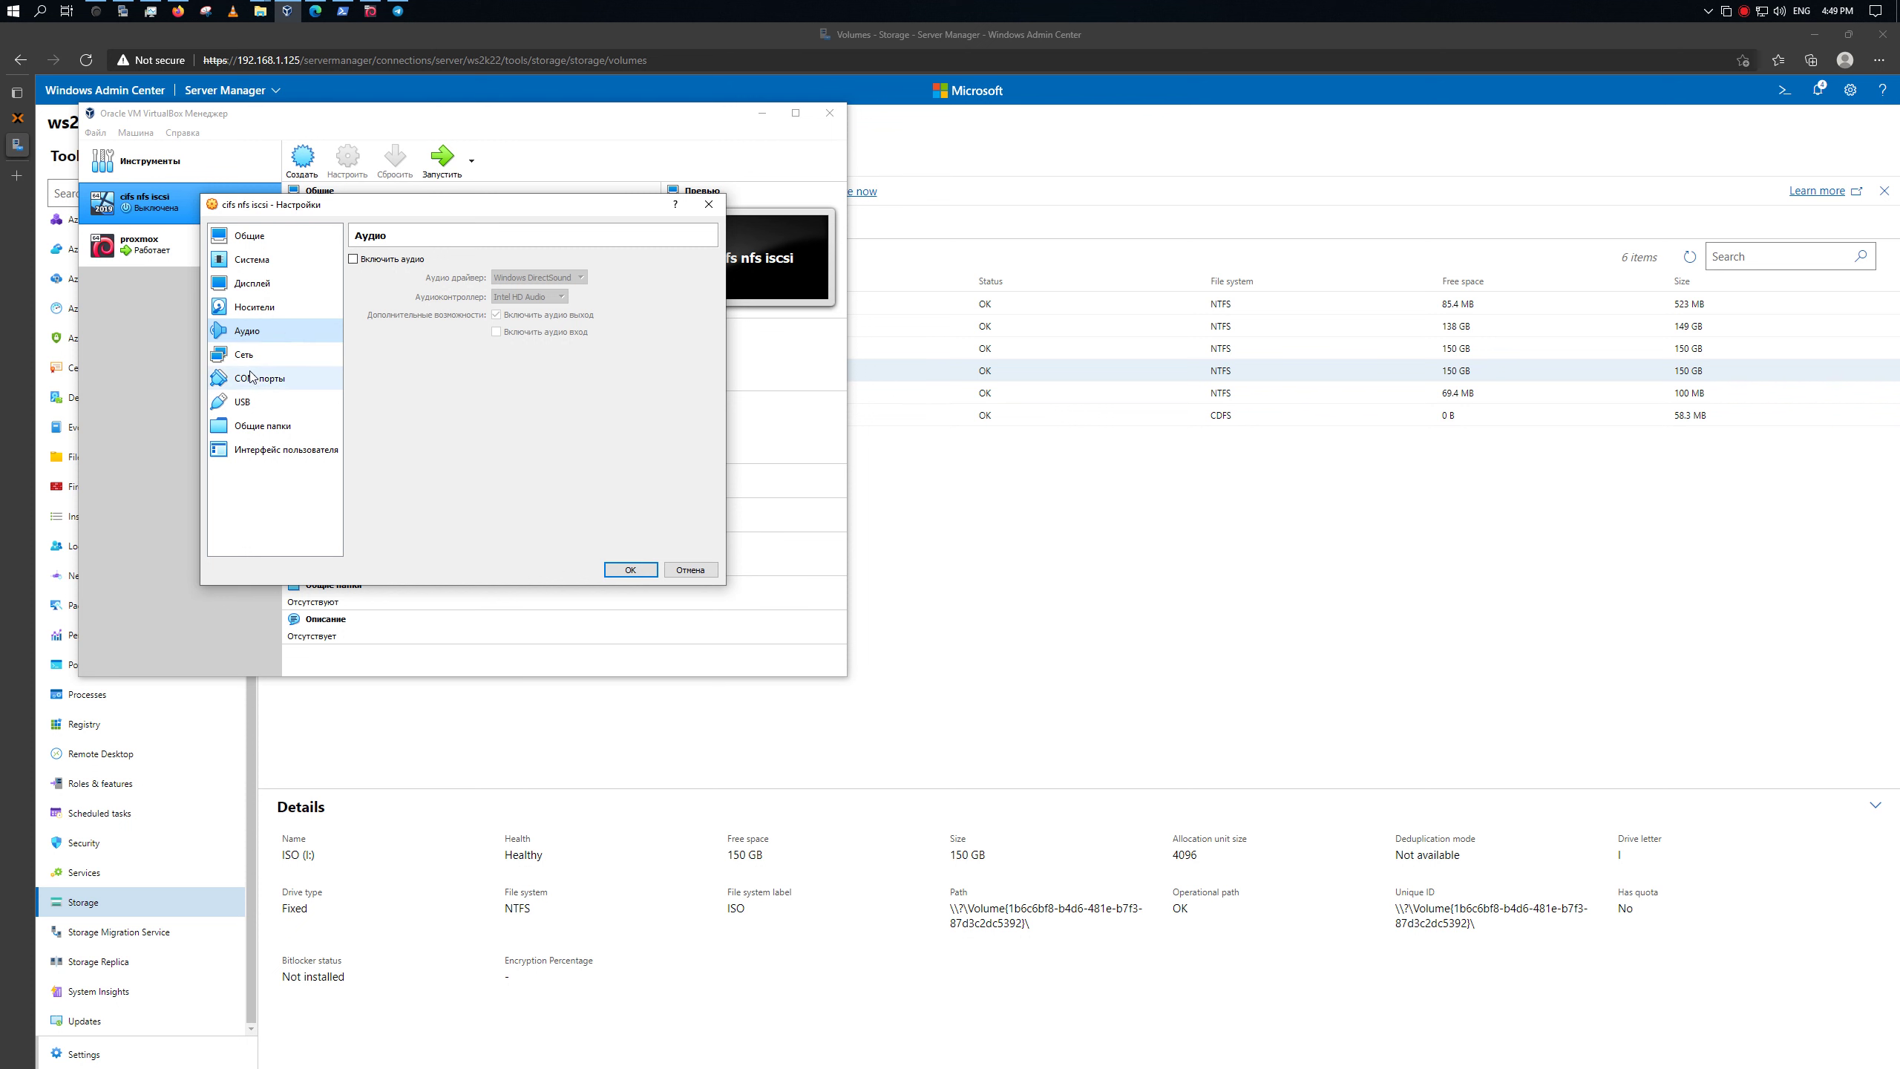
pyautogui.click(242, 402)
pyautogui.click(263, 426)
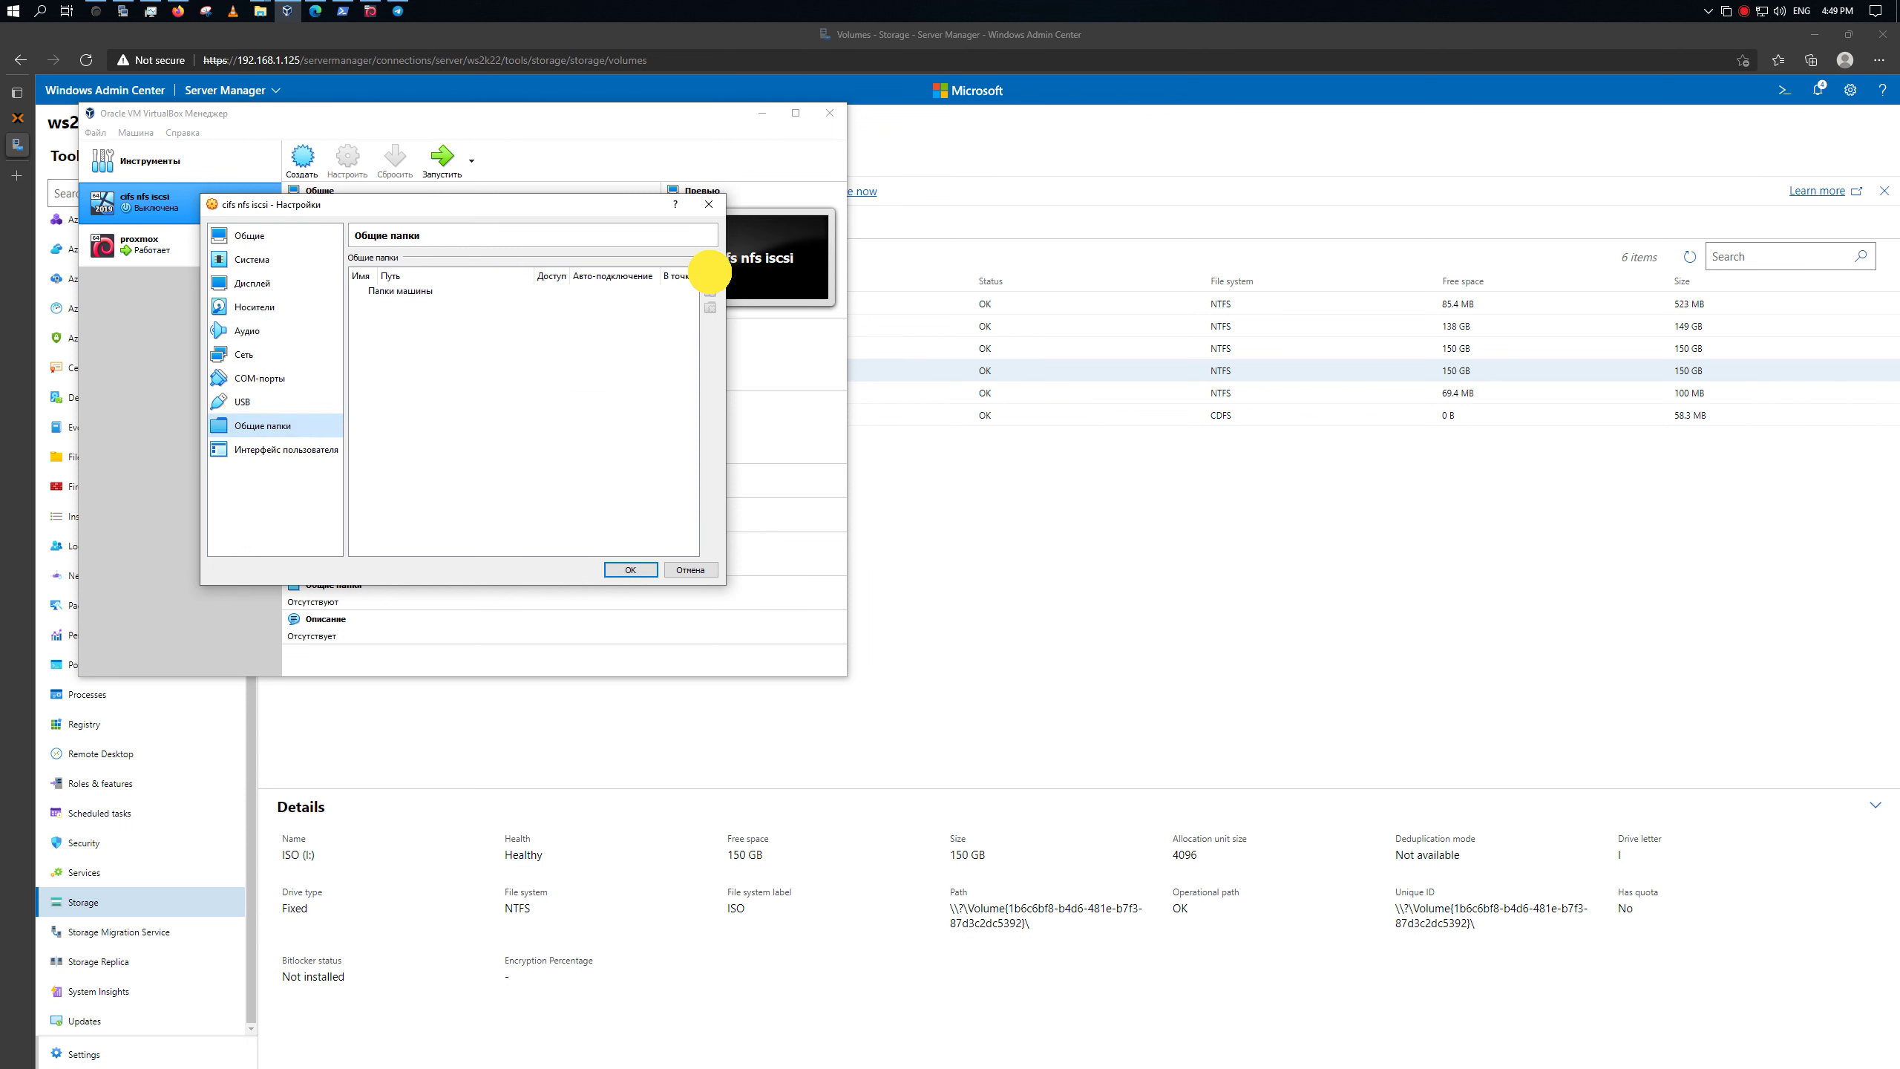
# Add auto-mounted shared folder iso for C:\Home\iso, save, and start the VM in background
pyautogui.click(710, 275)
pyautogui.click(571, 339)
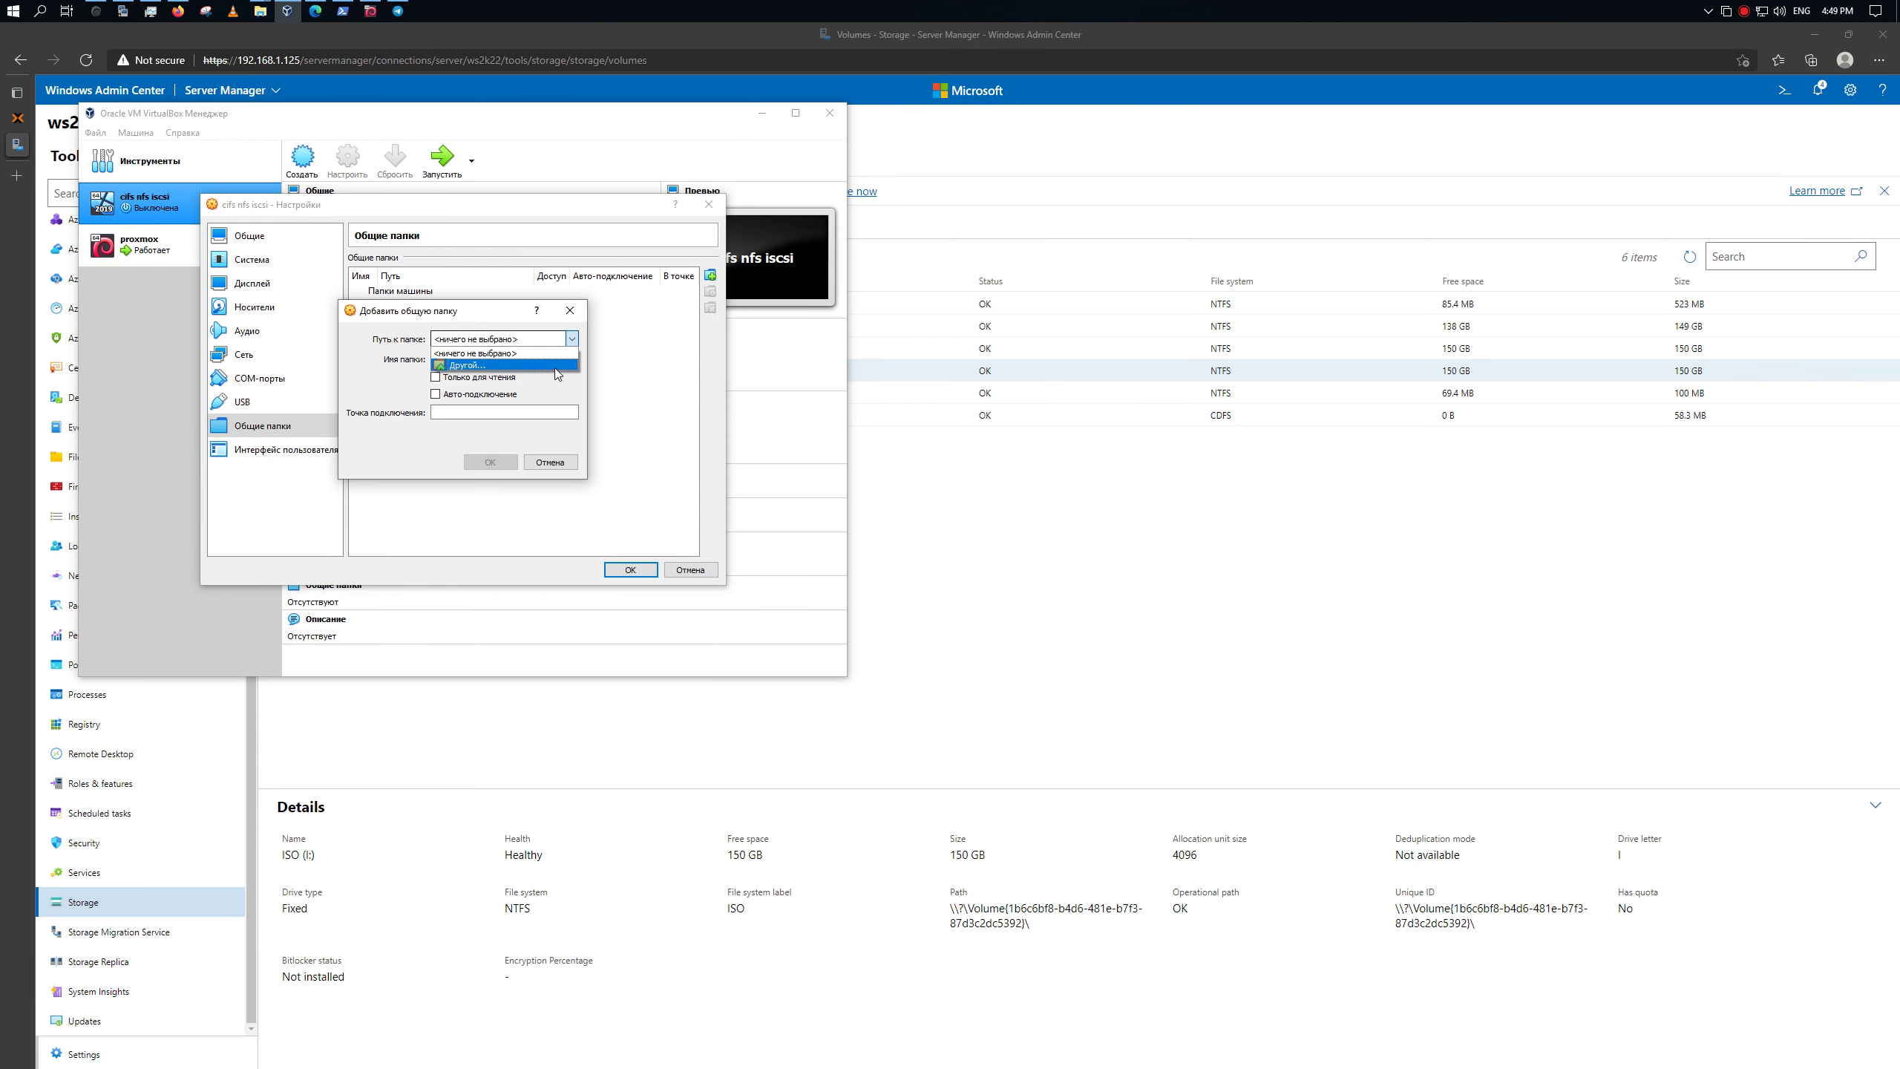
pyautogui.click(557, 366)
pyautogui.hotkey('shift', 'F9')
pyautogui.hotkey('shift', 'F9')
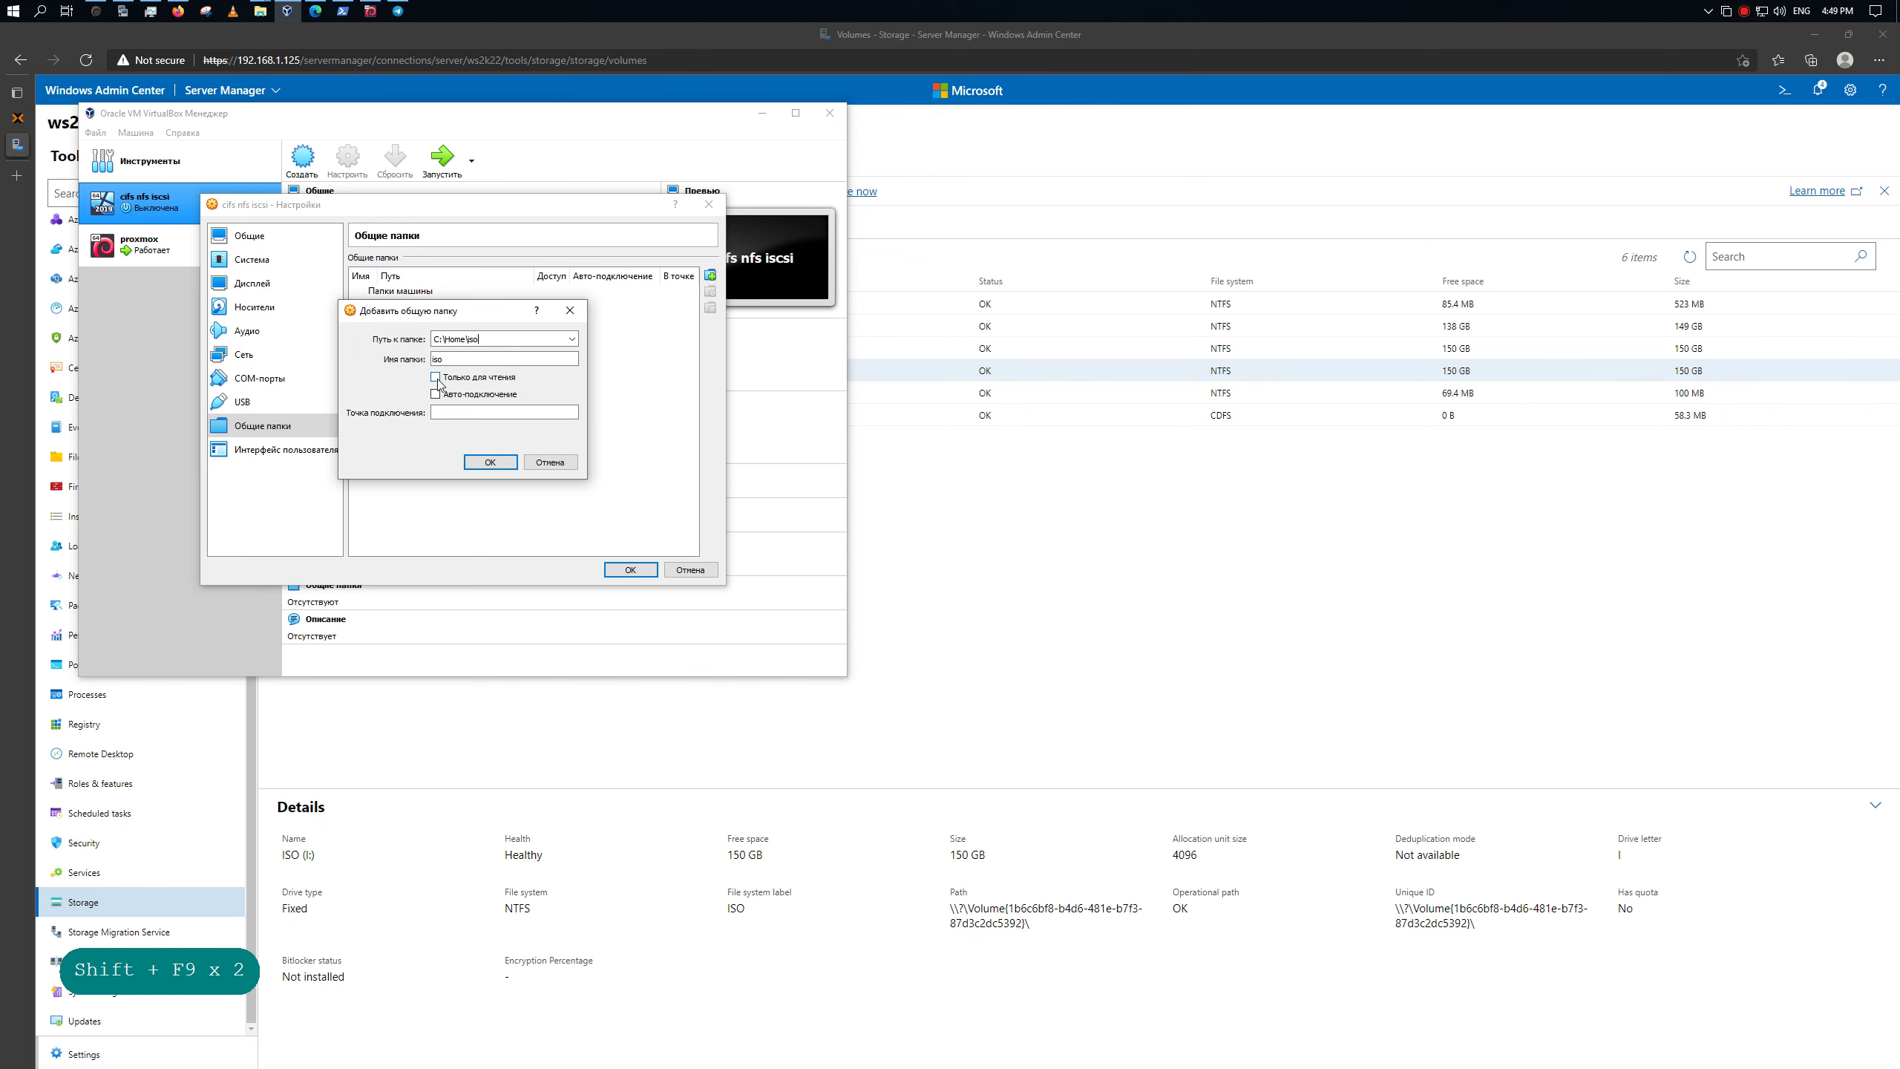
pyautogui.click(468, 394)
pyautogui.click(463, 413)
pyautogui.click(489, 461)
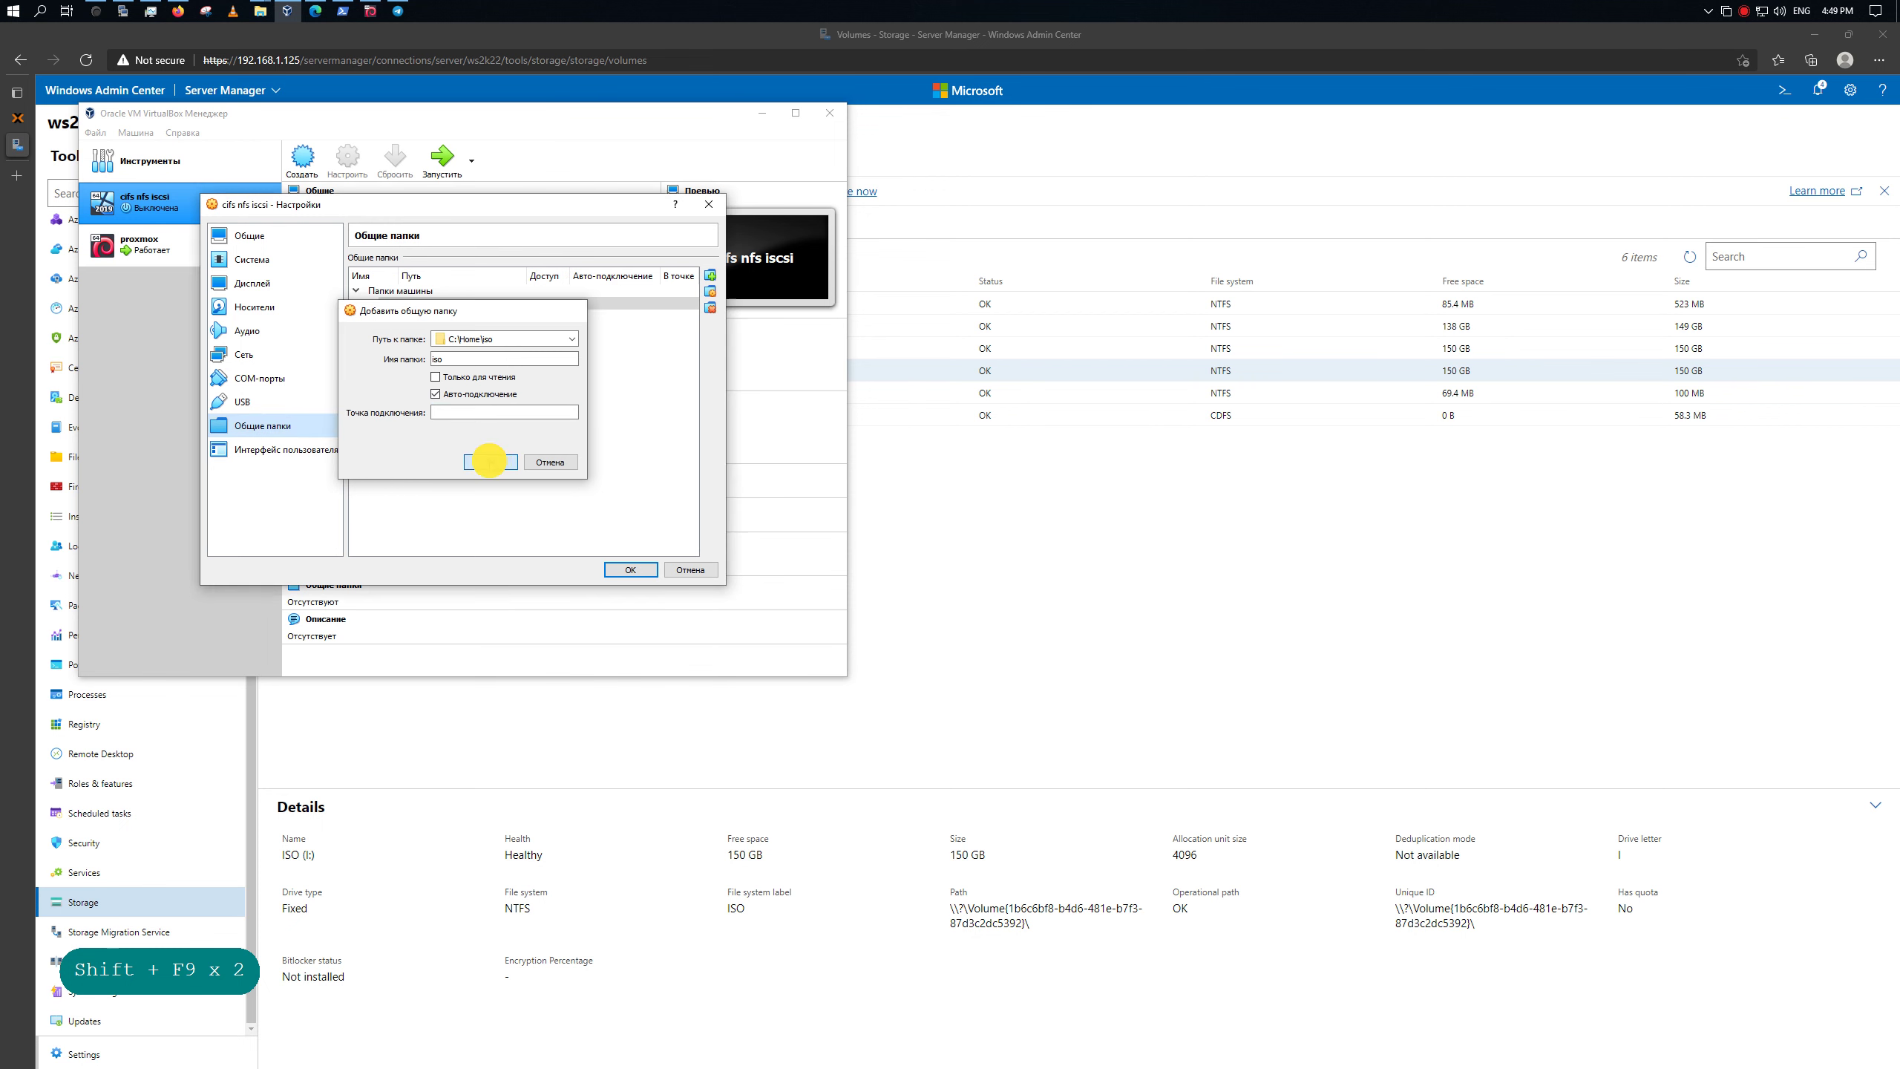
pyautogui.click(631, 569)
pyautogui.click(472, 160)
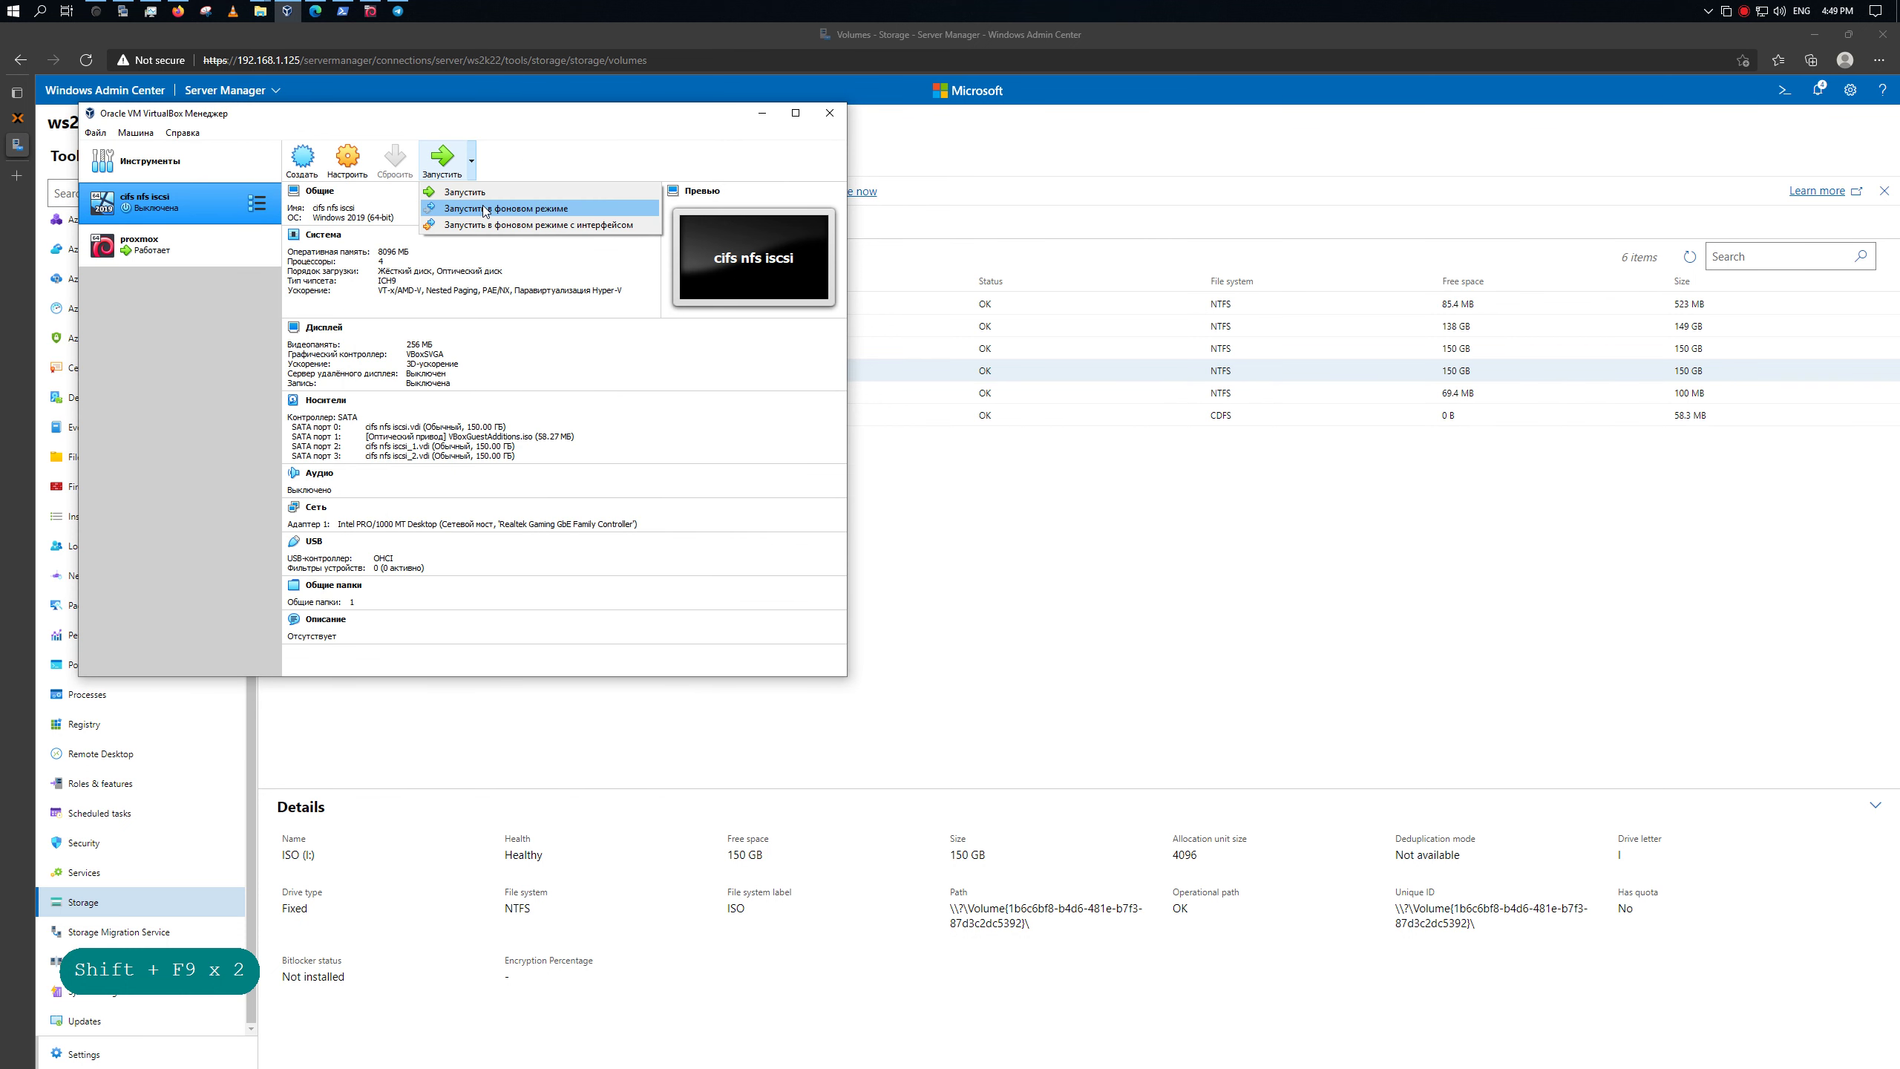
pyautogui.click(484, 209)
# Show the running VM, send Ctrl-Alt-Del and sign in with the account password
pyautogui.click(762, 112)
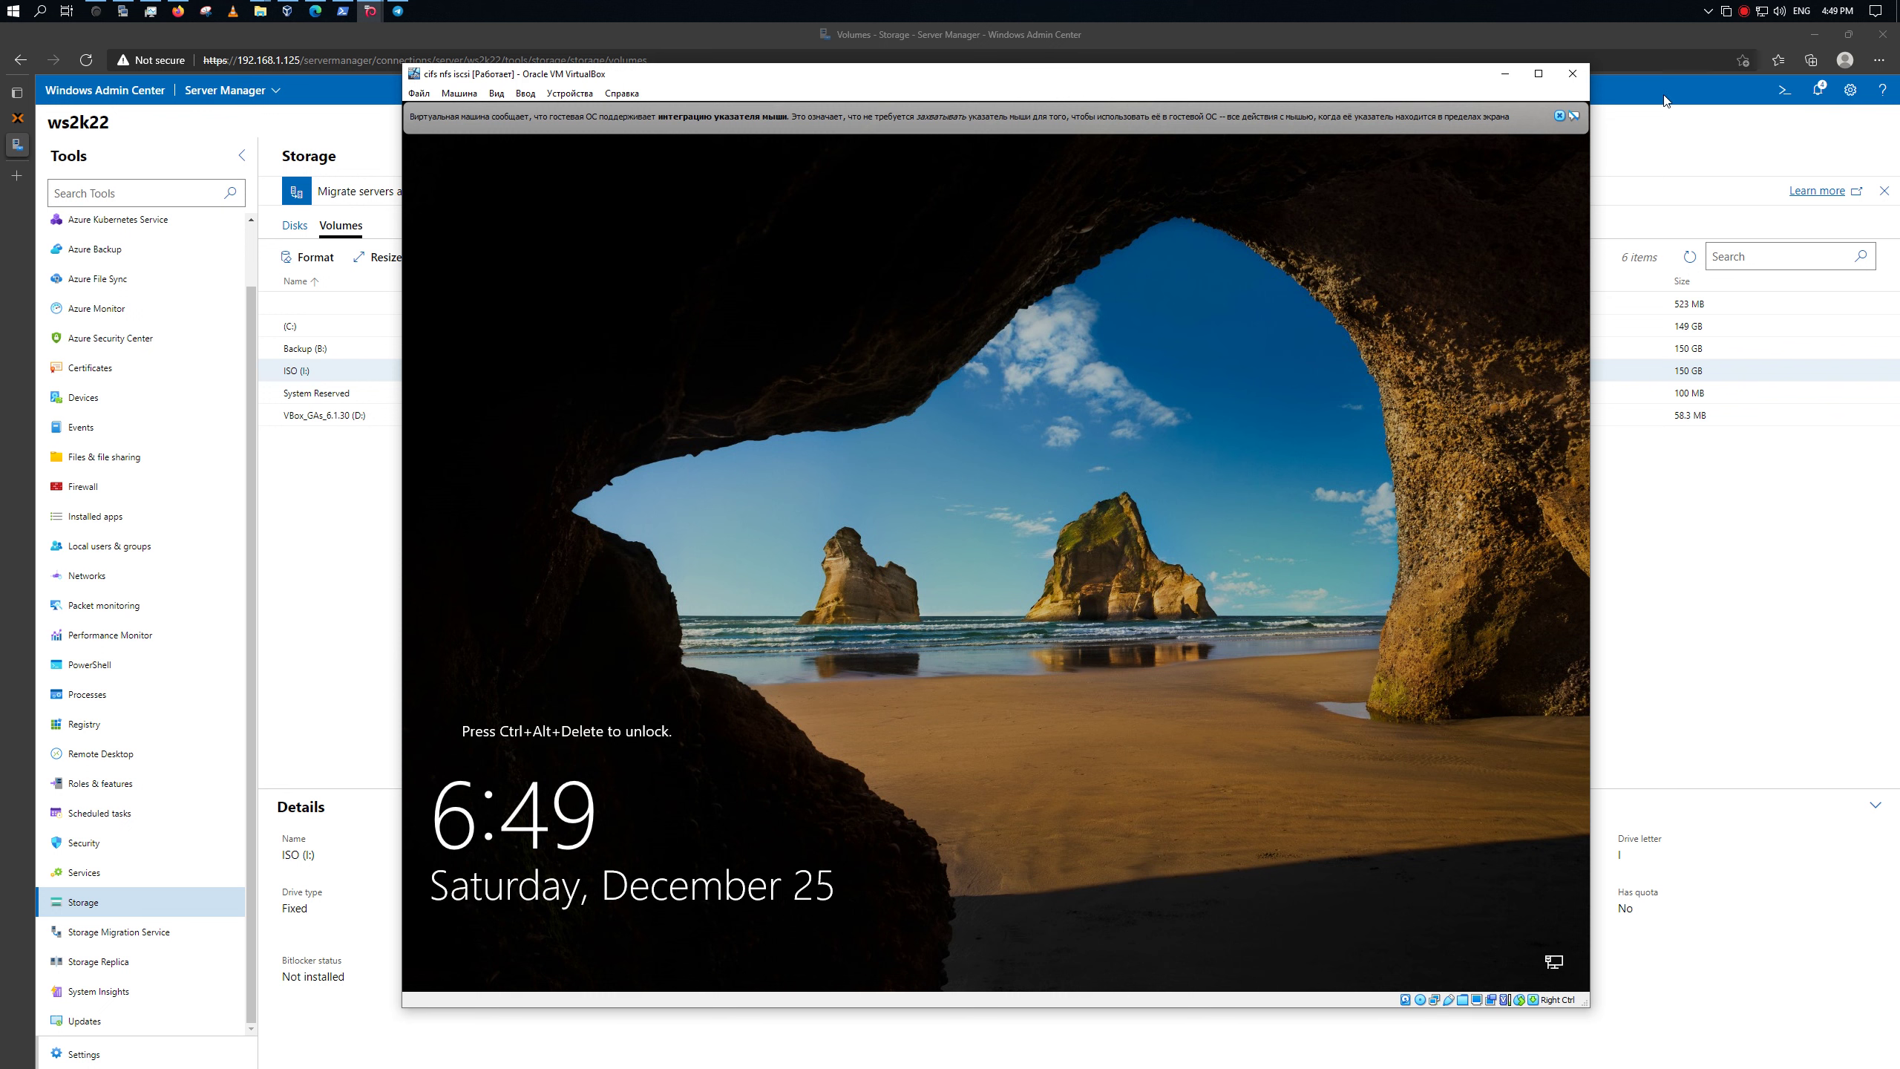
pyautogui.click(1559, 116)
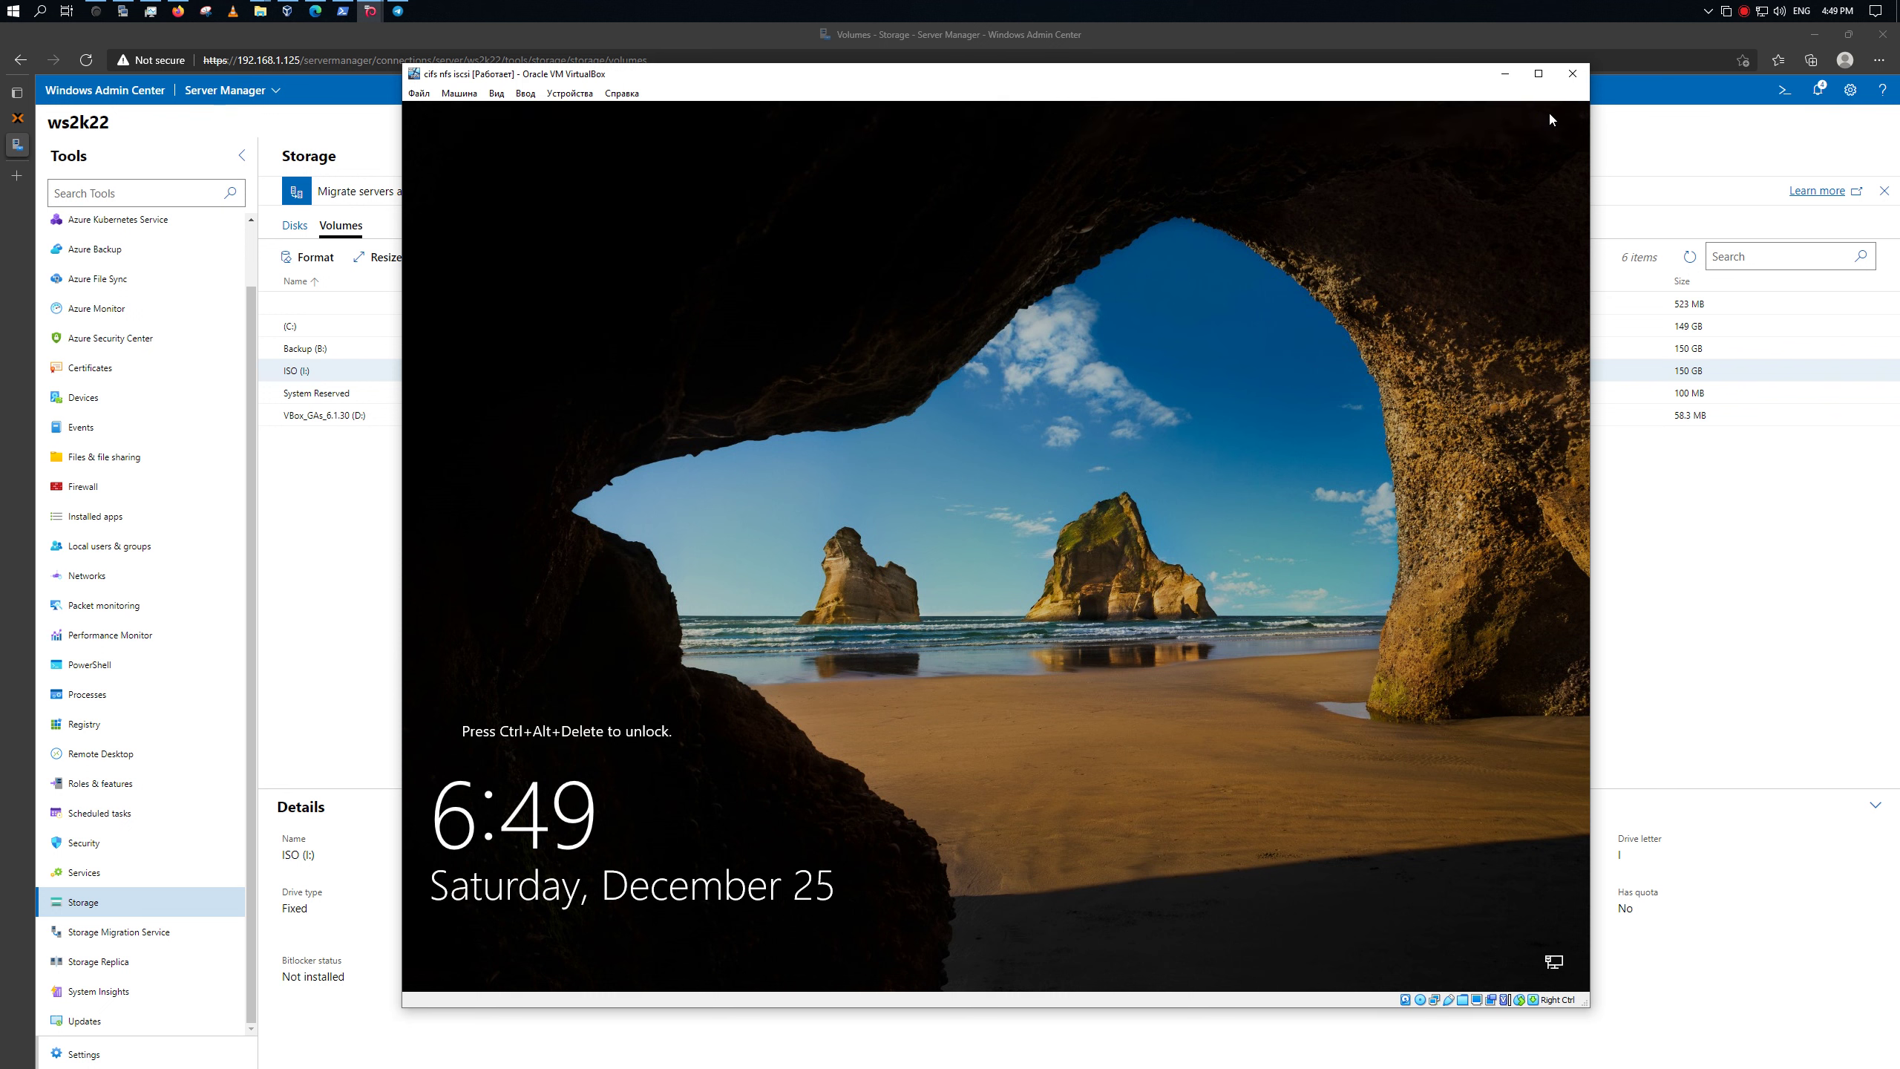
pyautogui.click(702, 326)
pyautogui.click(478, 101)
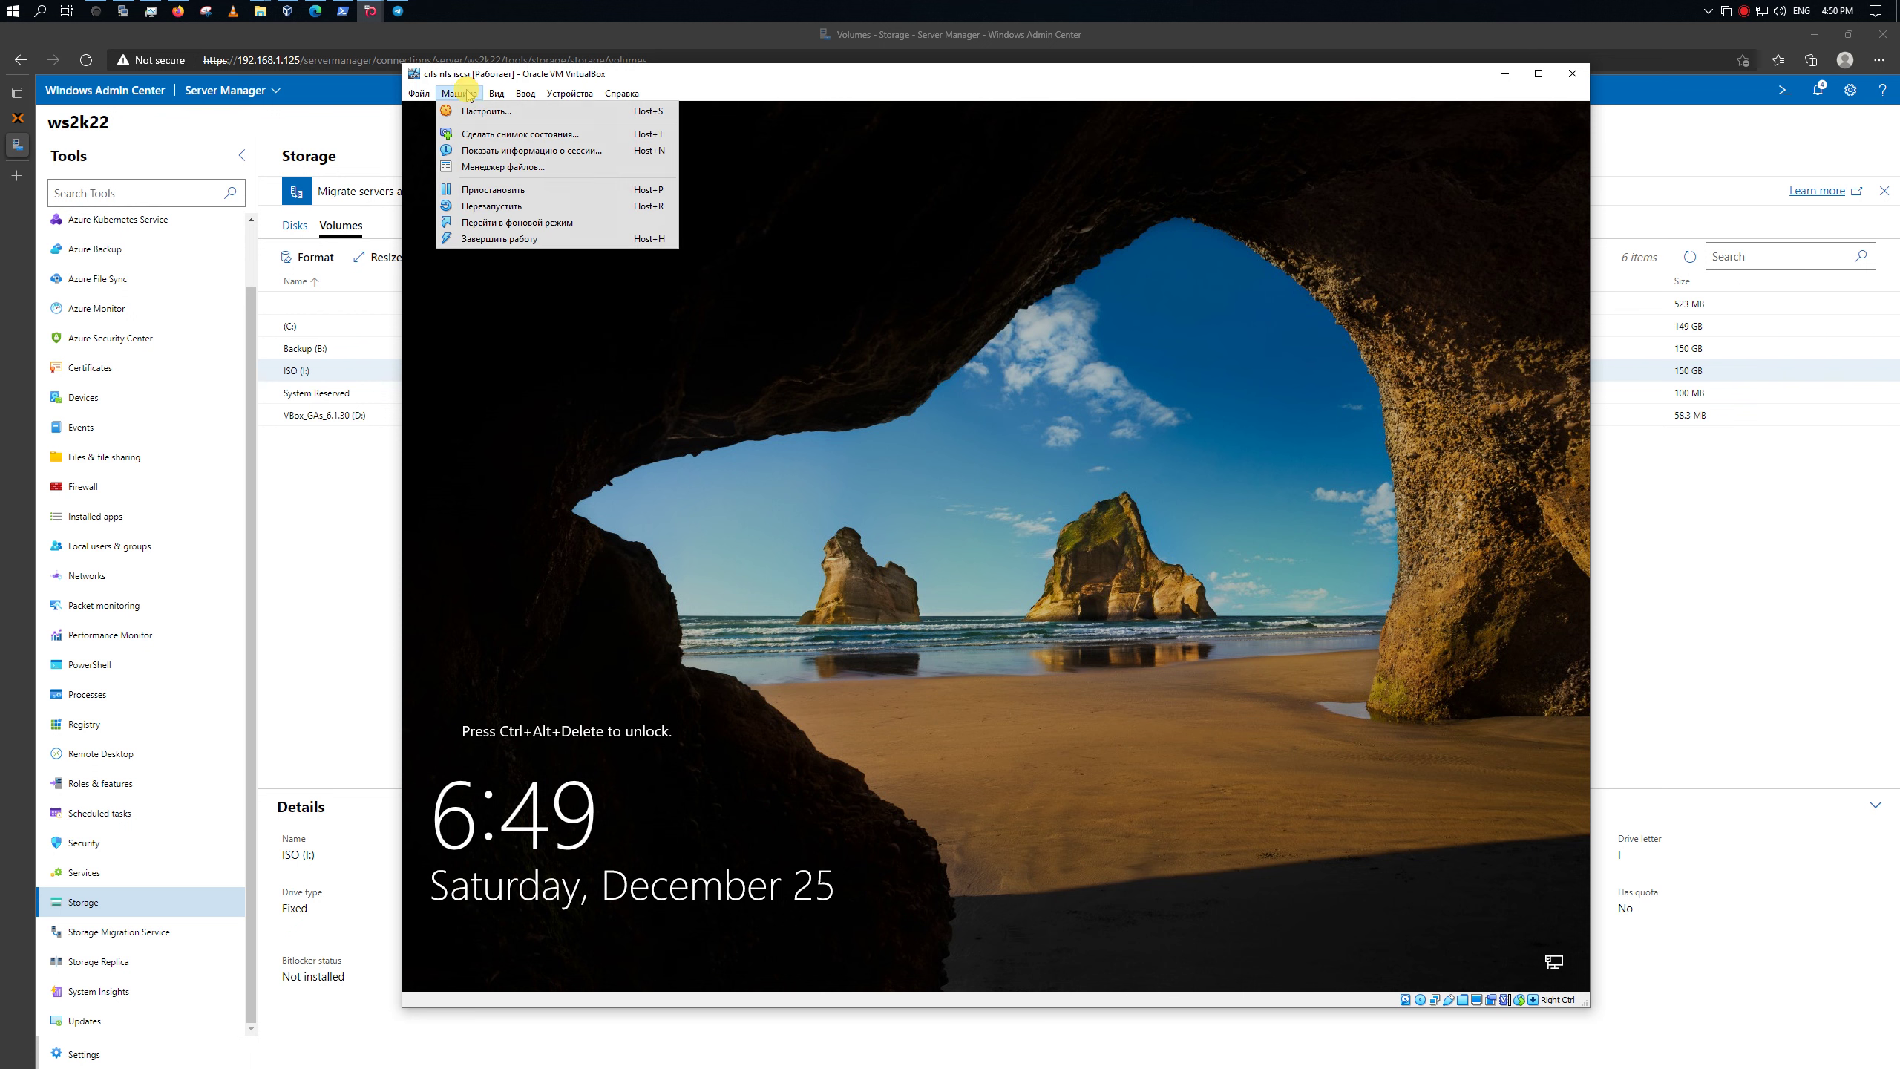
pyautogui.moveTo(533, 101)
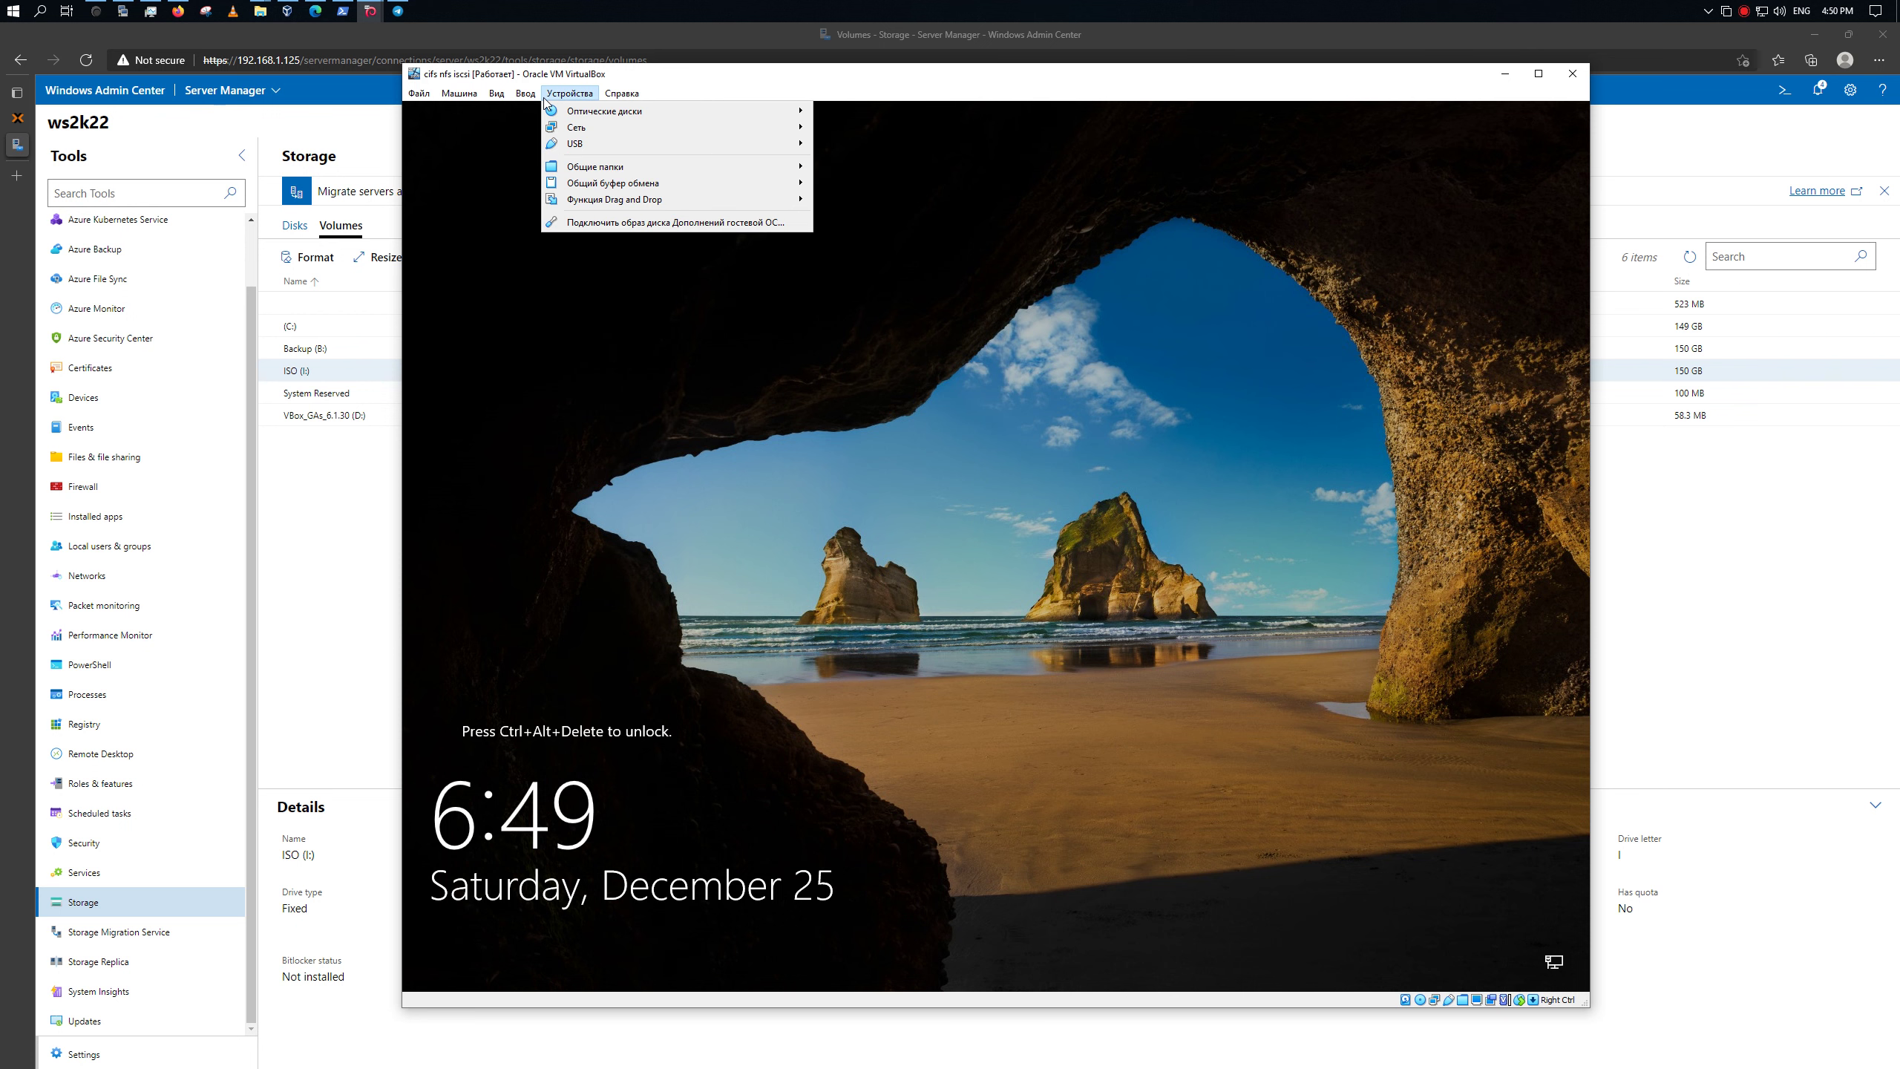
pyautogui.click(719, 153)
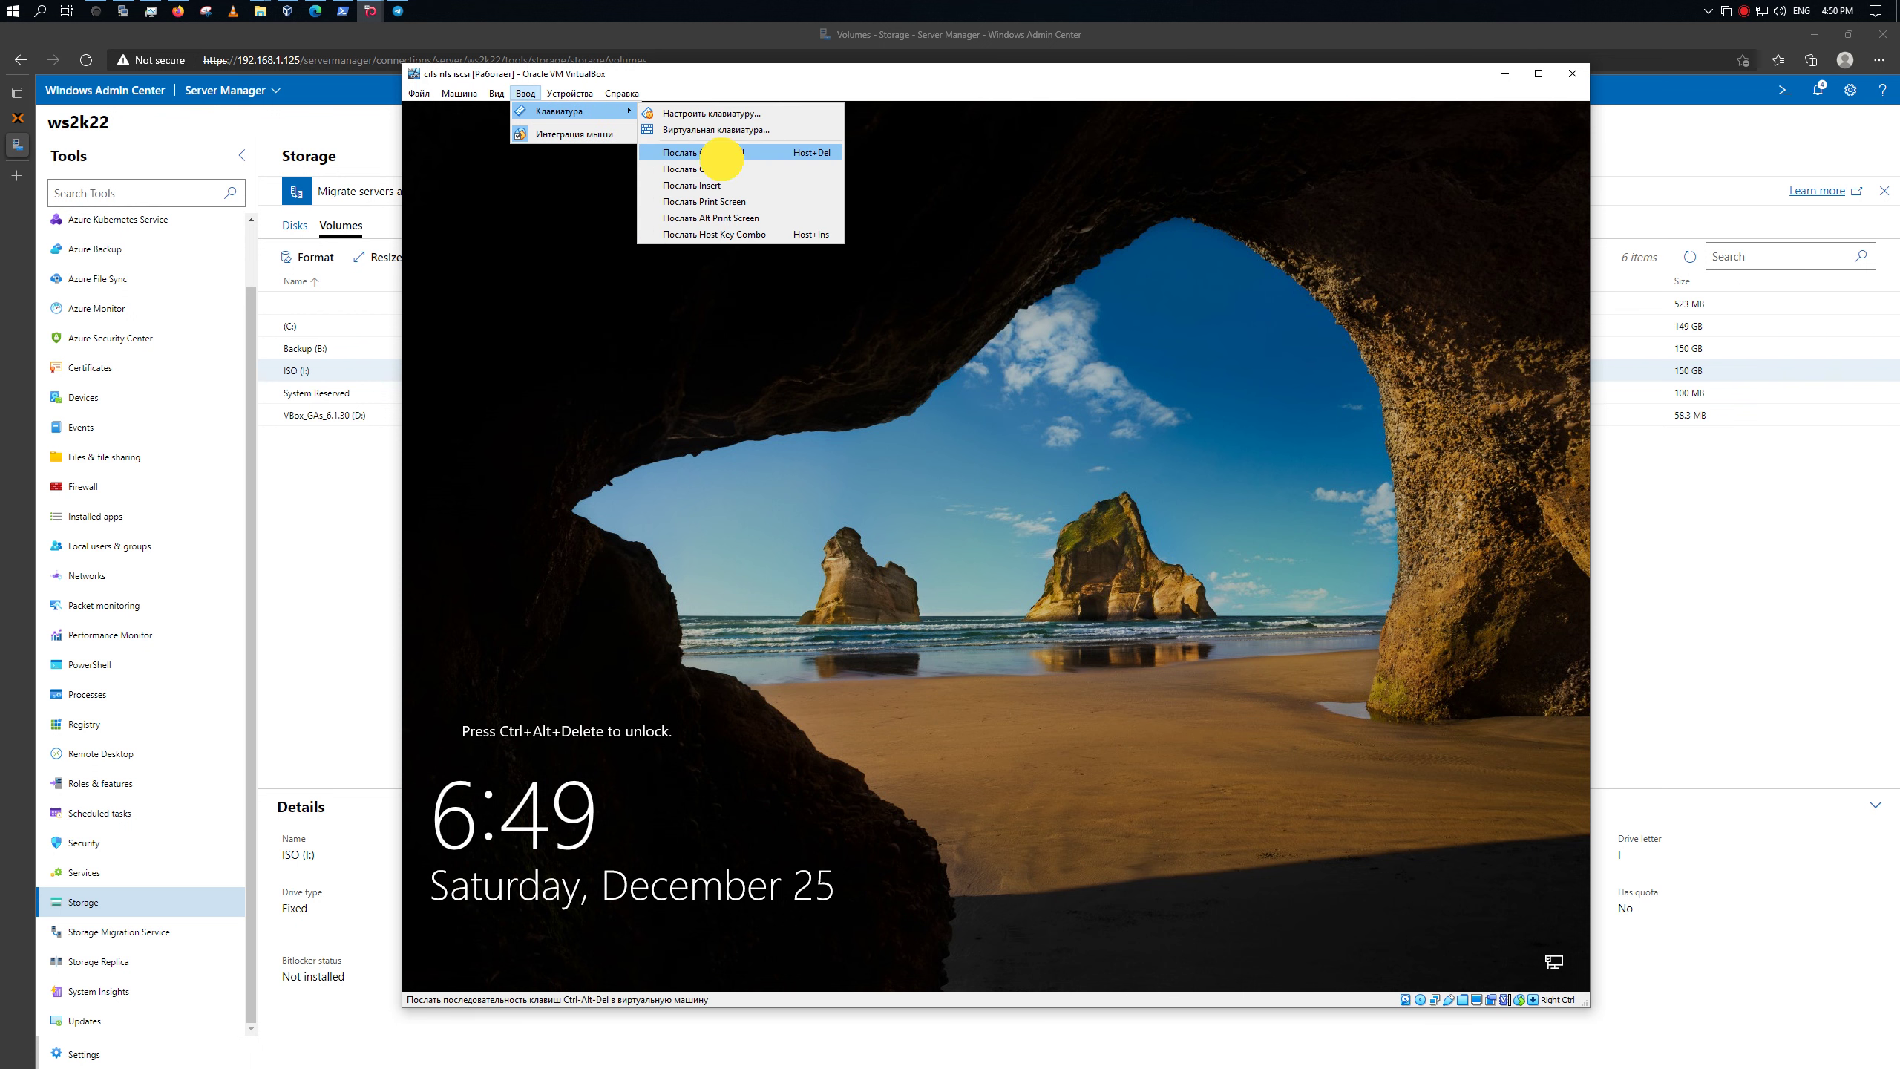
pyautogui.click(1032, 614)
pyautogui.press('capslock')
pyautogui.press('capslock')
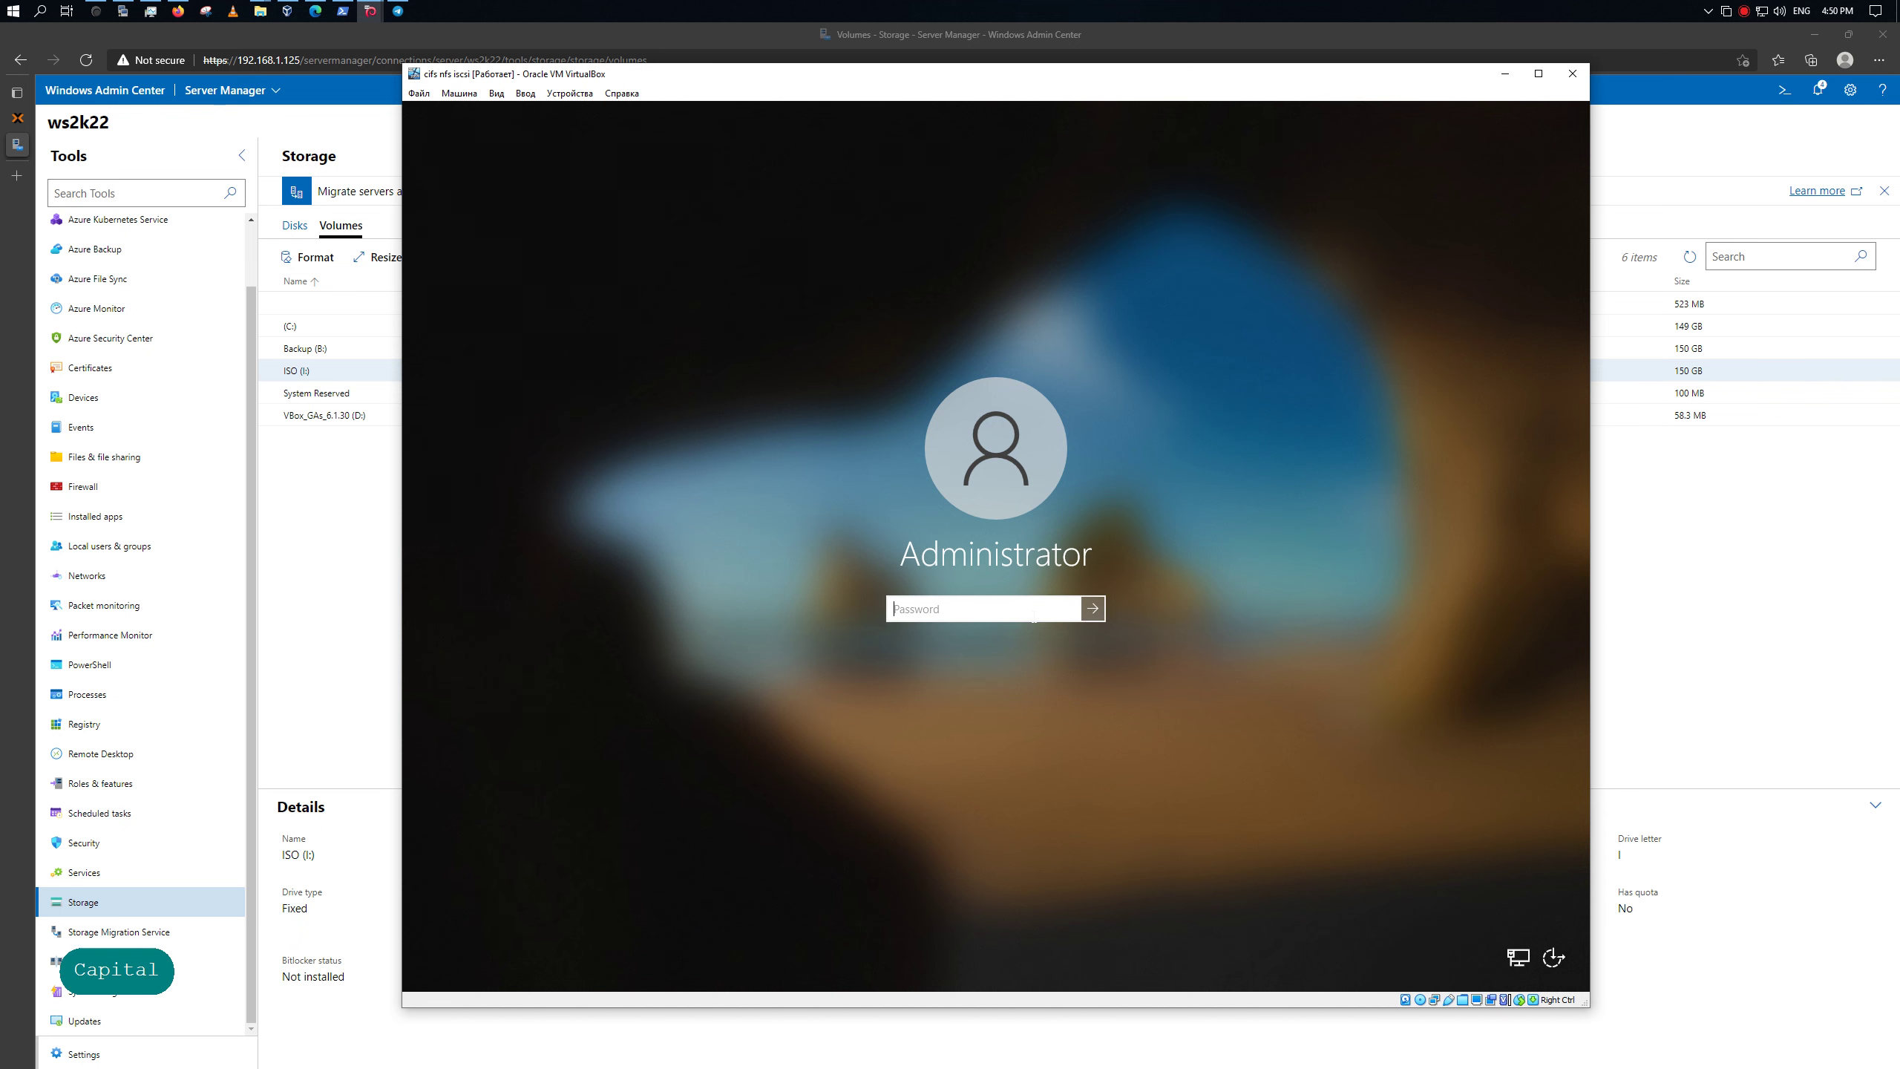
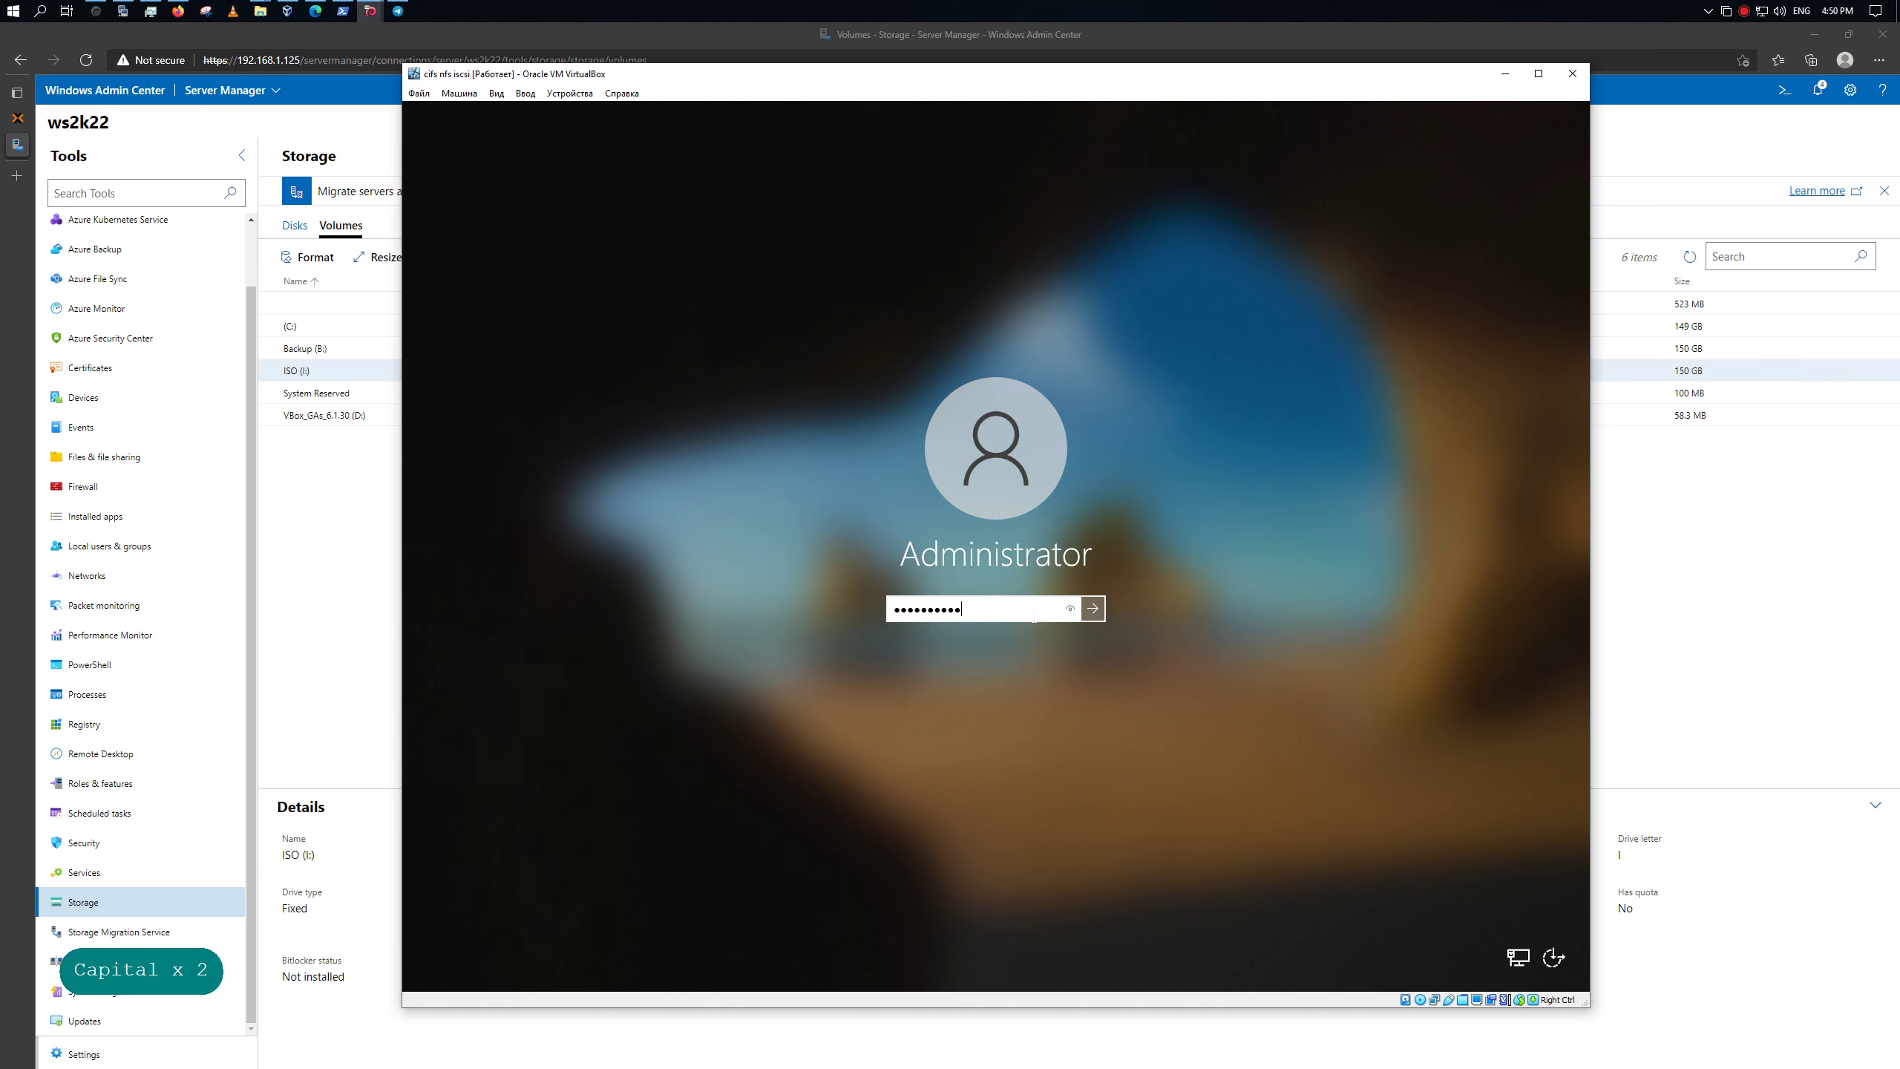
pyautogui.press('Return')
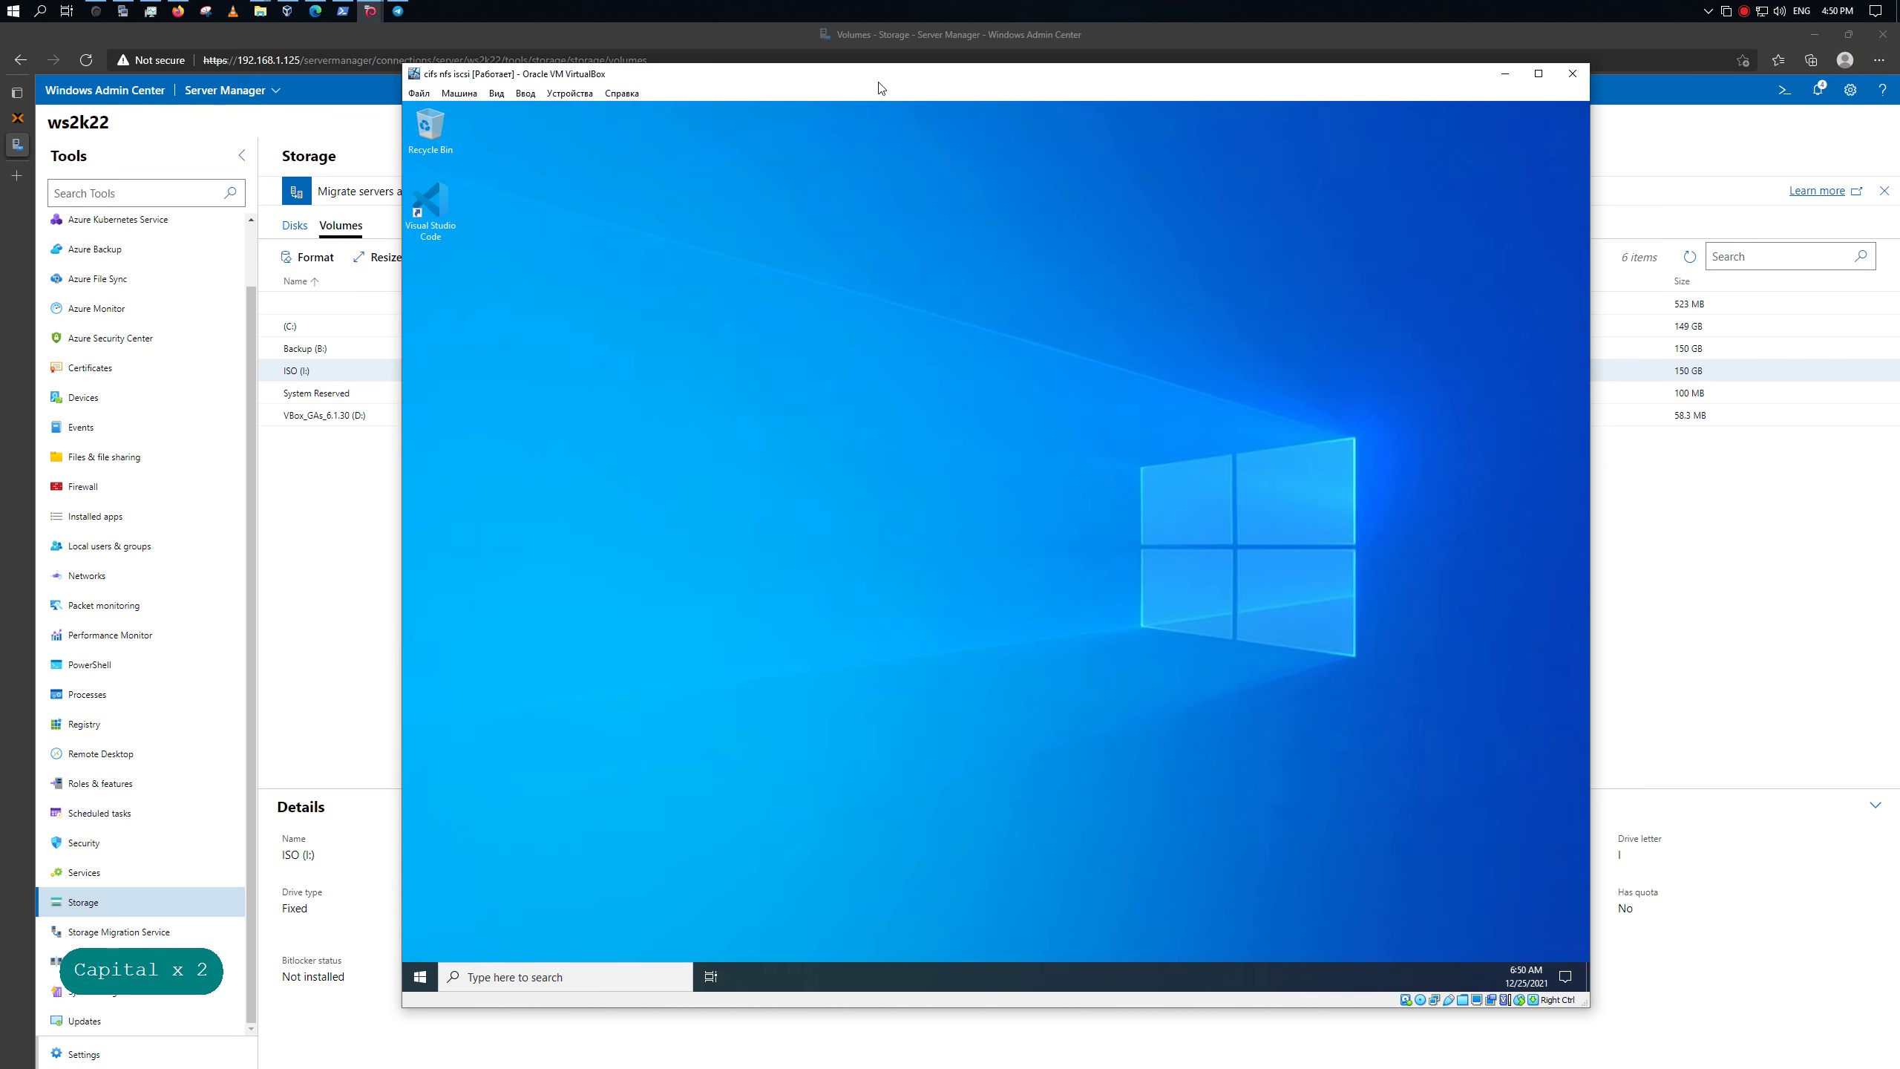
pyautogui.moveTo(876, 80); pyautogui.dragTo(1065, 104)
# Open File Explorer in the VM and open the iso (Z:) network share
pyautogui.click(1243, 664)
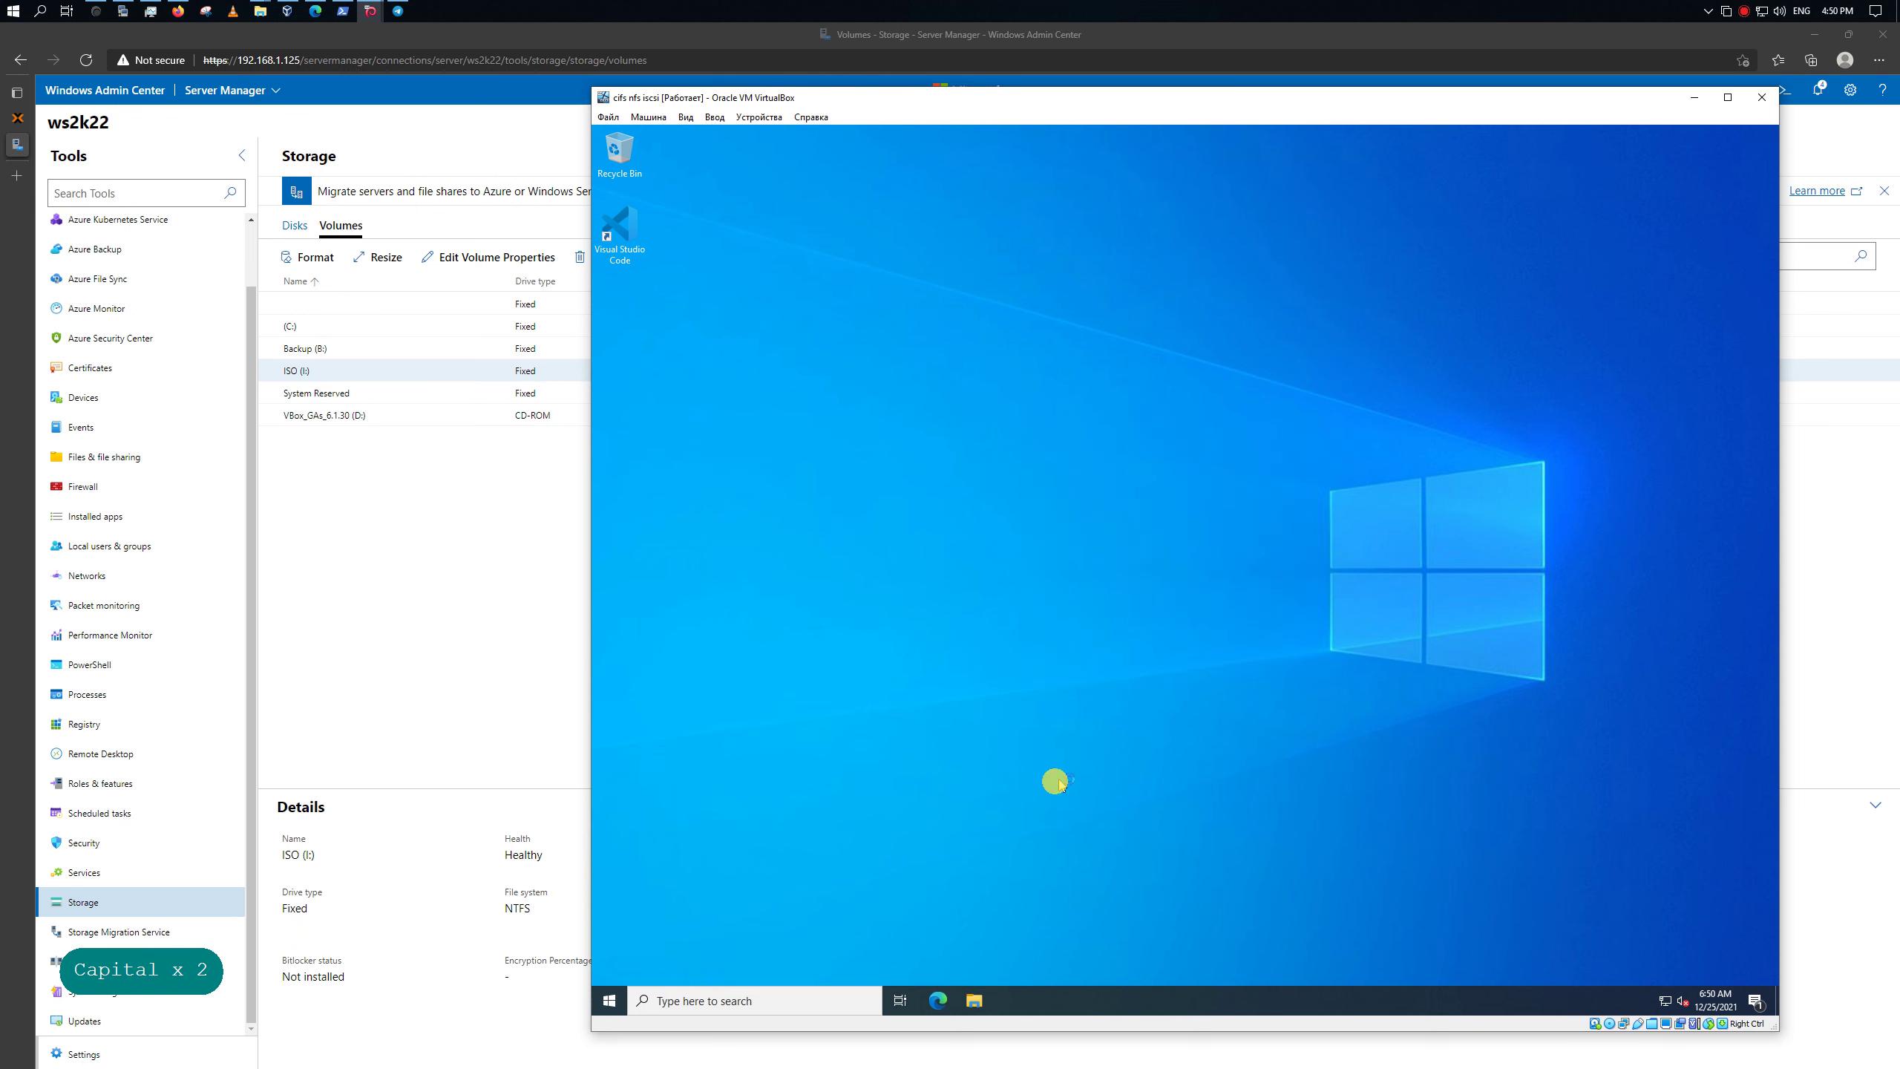
pyautogui.click(977, 1003)
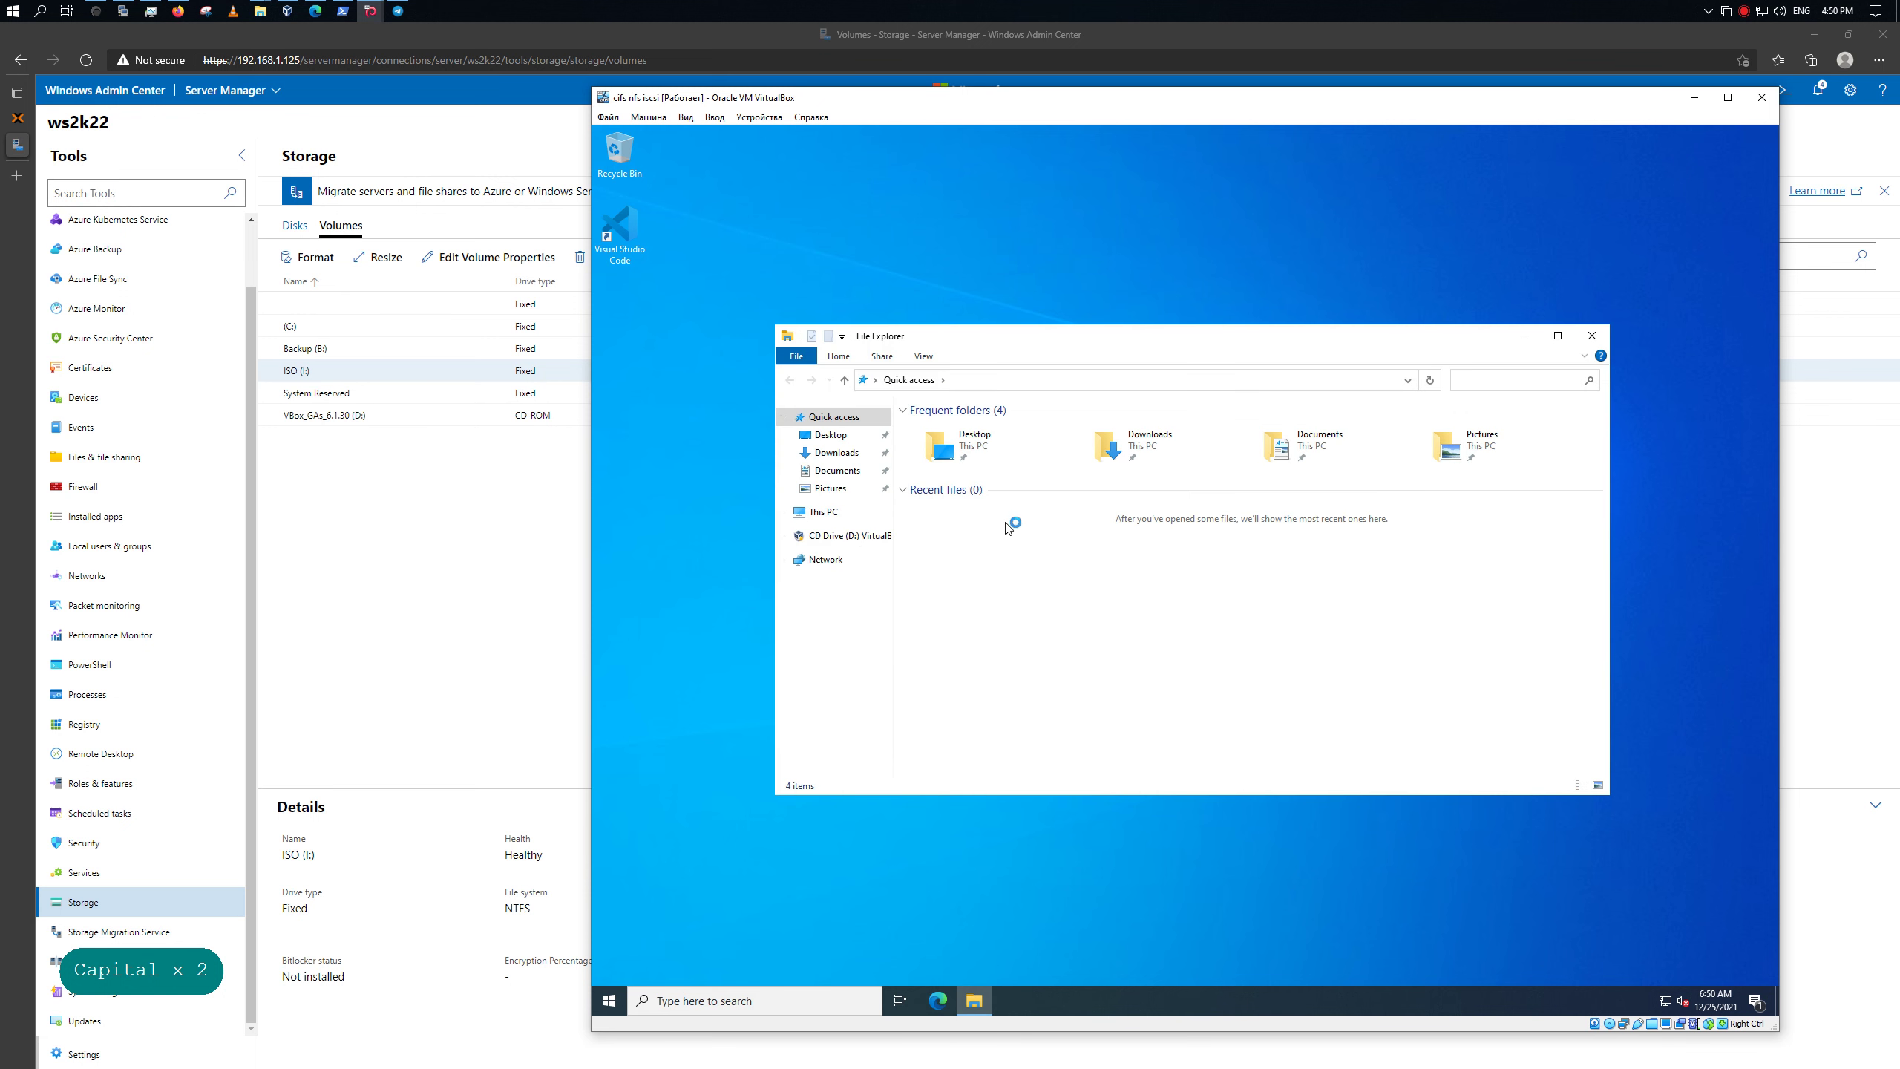
pyautogui.click(823, 513)
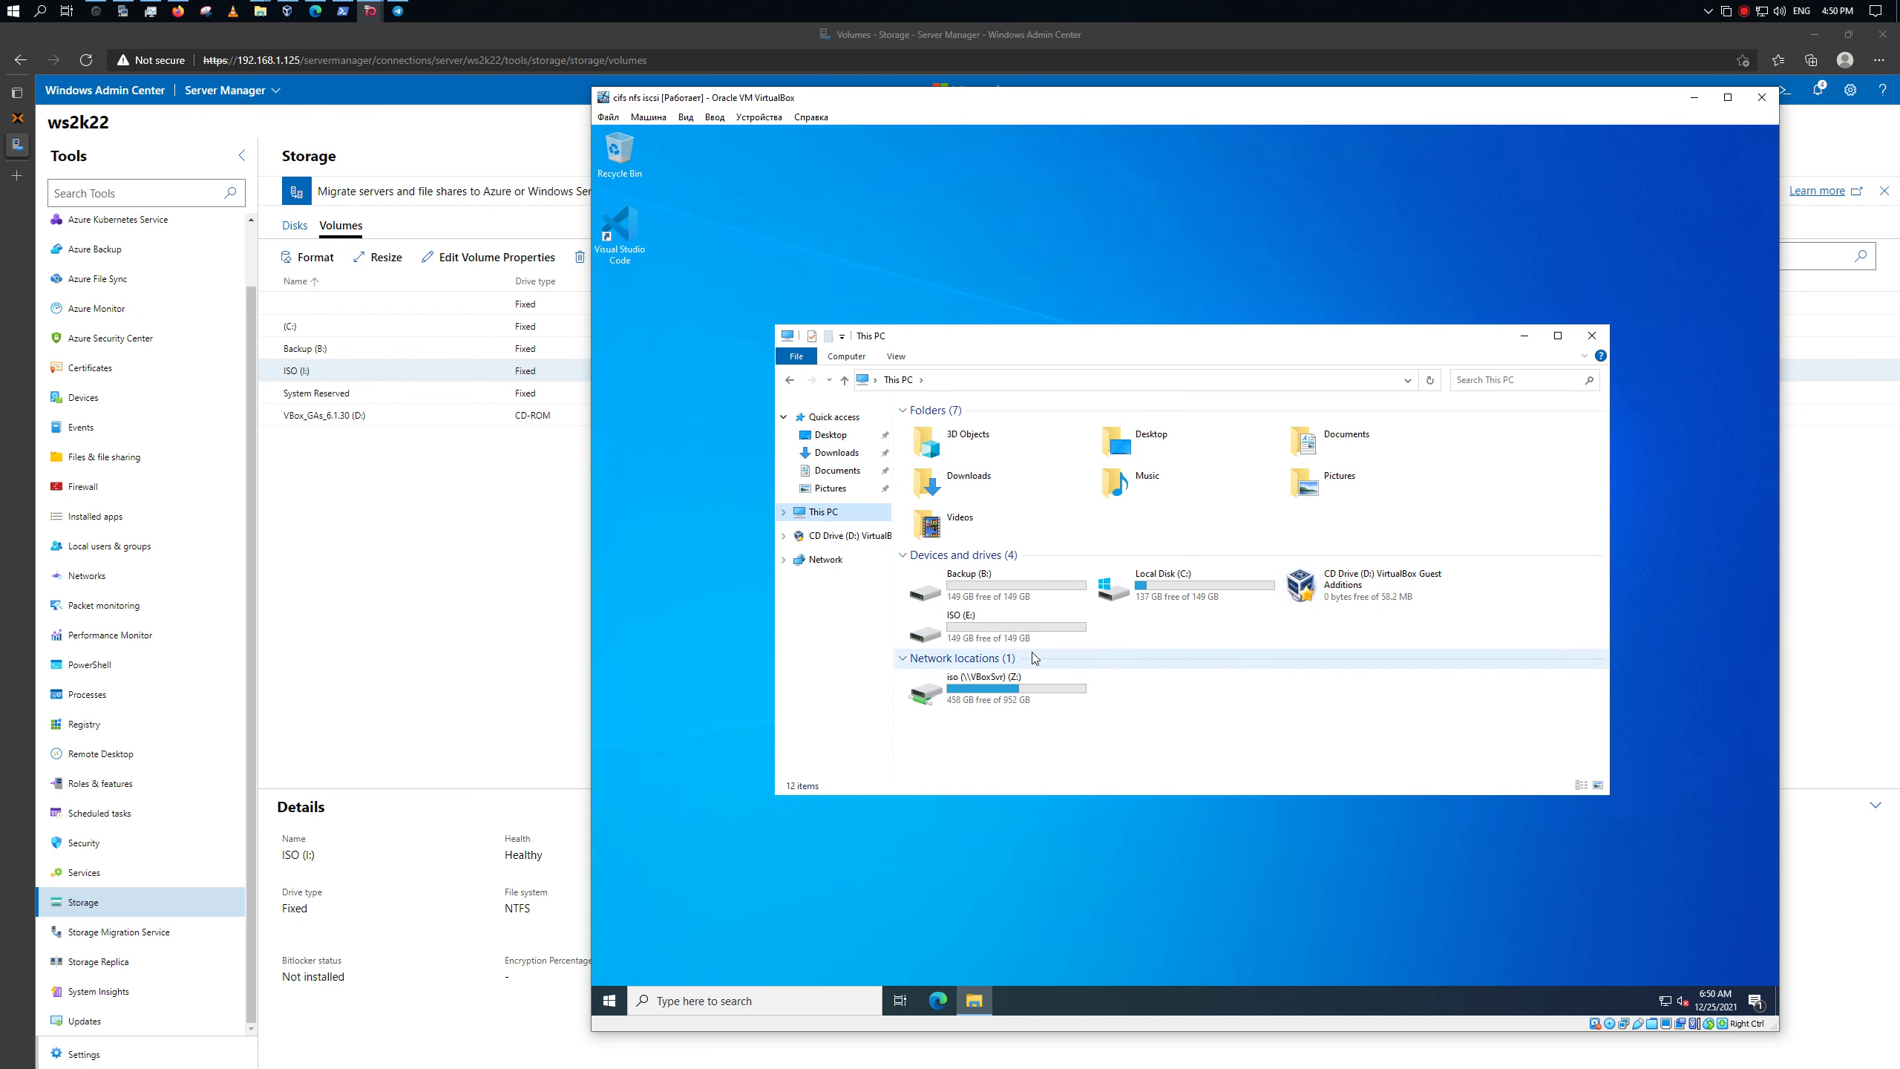
pyautogui.doubleClick(1003, 678)
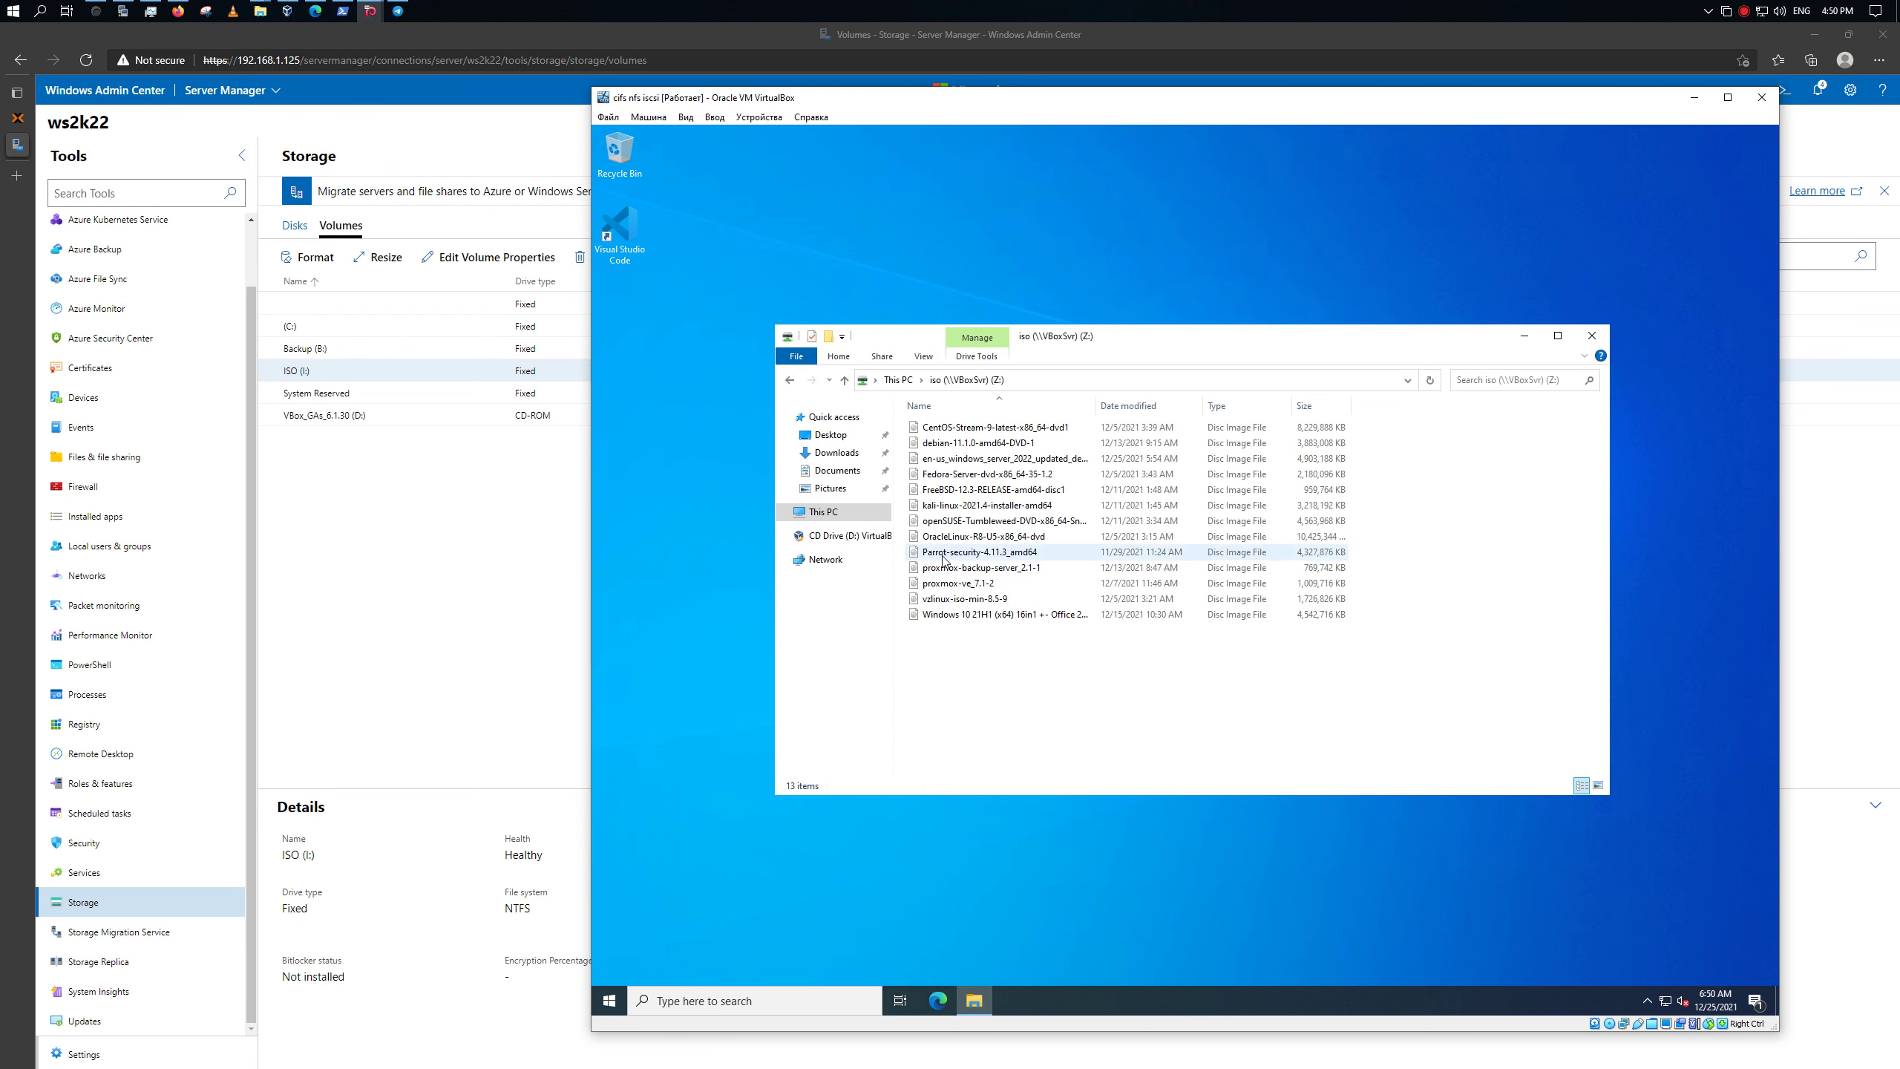
# Select the Windows Server 2022 and Windows 10 21H1 images, then open the ISO (E:) drive
pyautogui.click(955, 616)
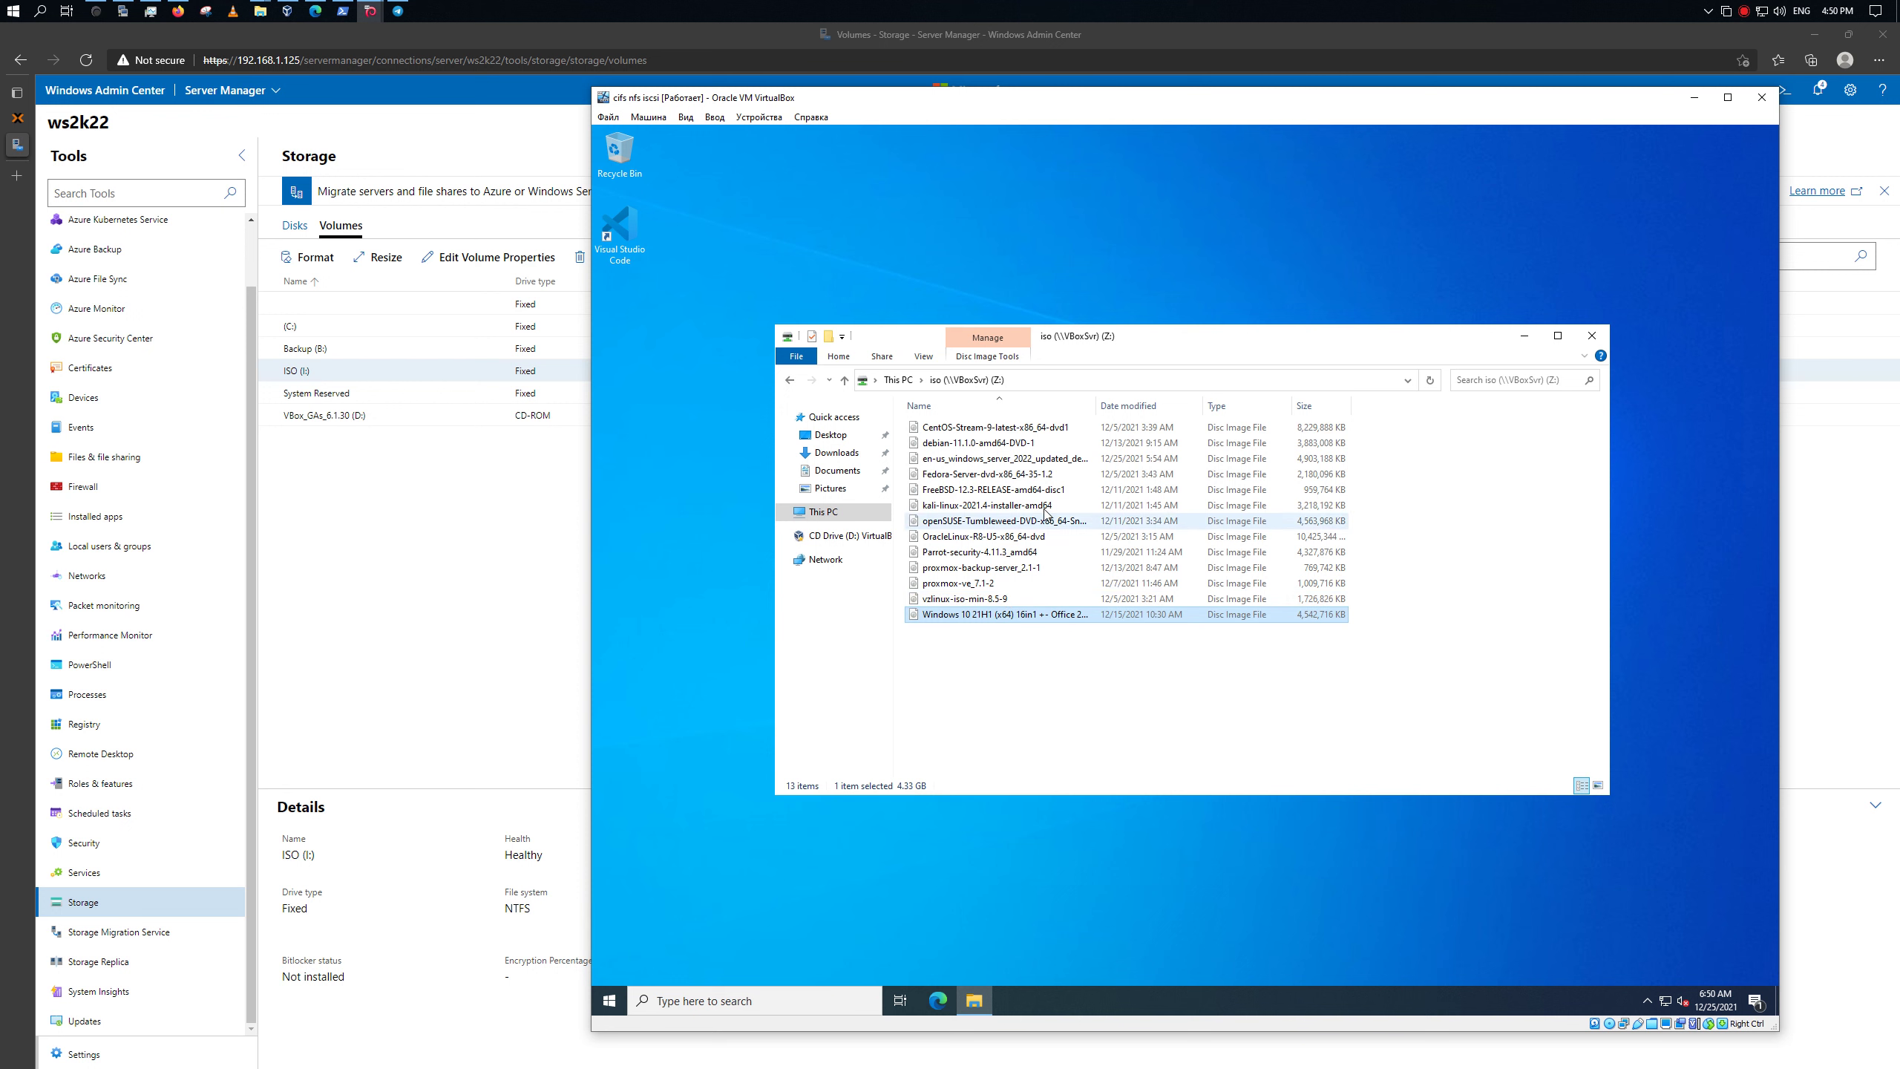
pyautogui.click(1039, 428)
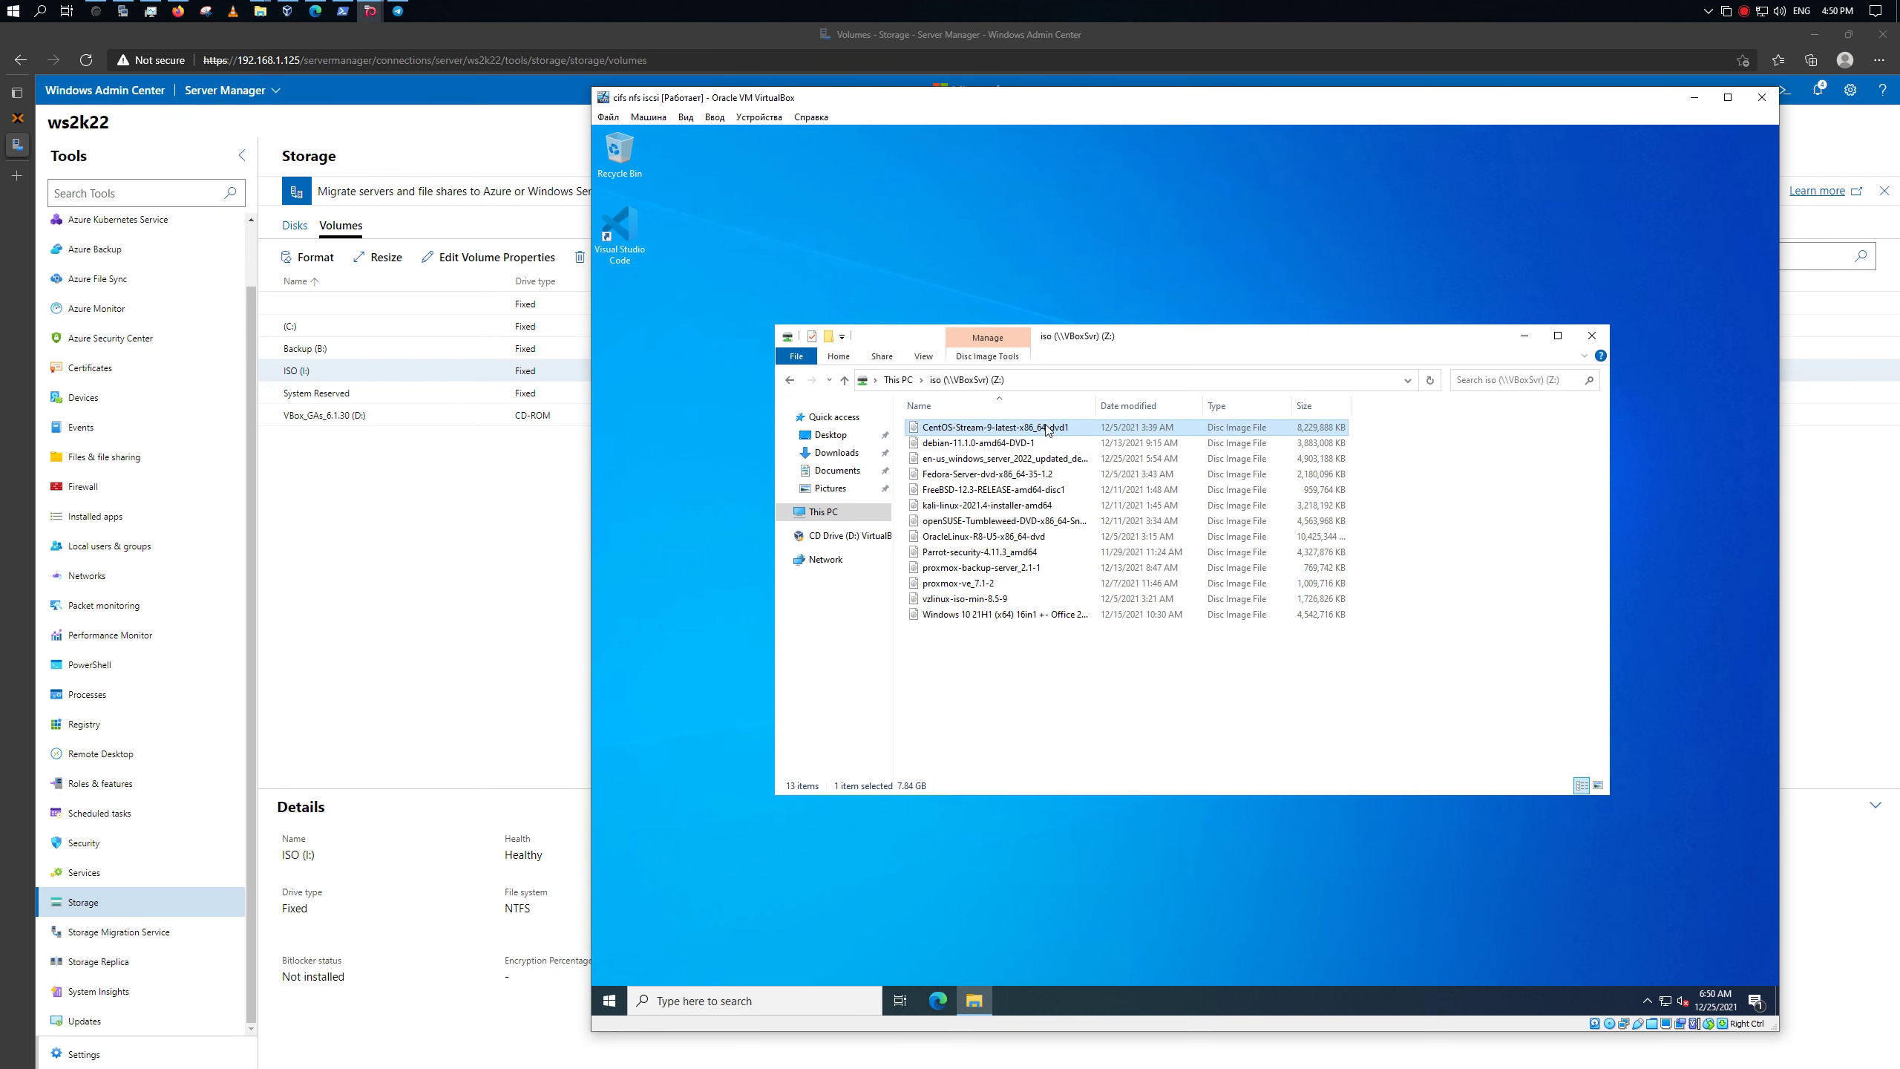
pyautogui.click(999, 458)
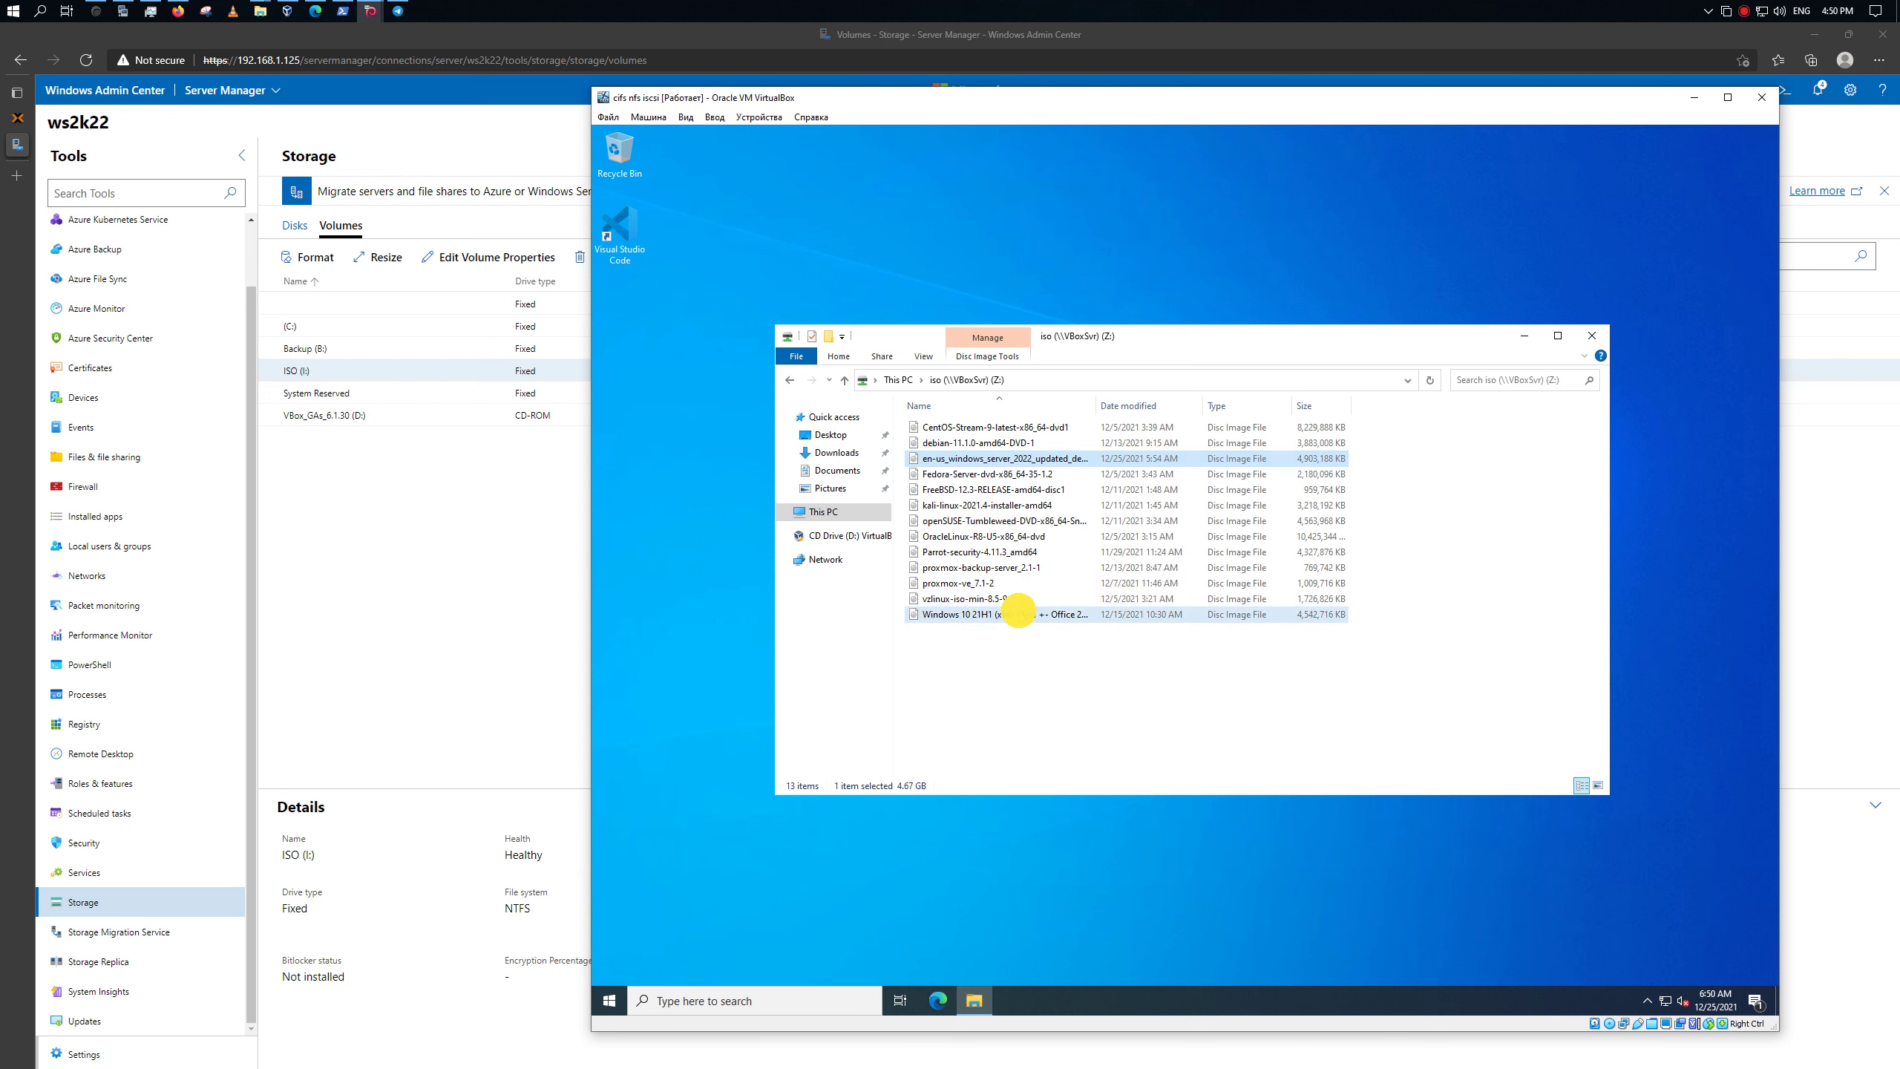
pyautogui.keyDown('ctrl'); pyautogui.click(1021, 614); pyautogui.keyUp('ctrl')
pyautogui.click(845, 379)
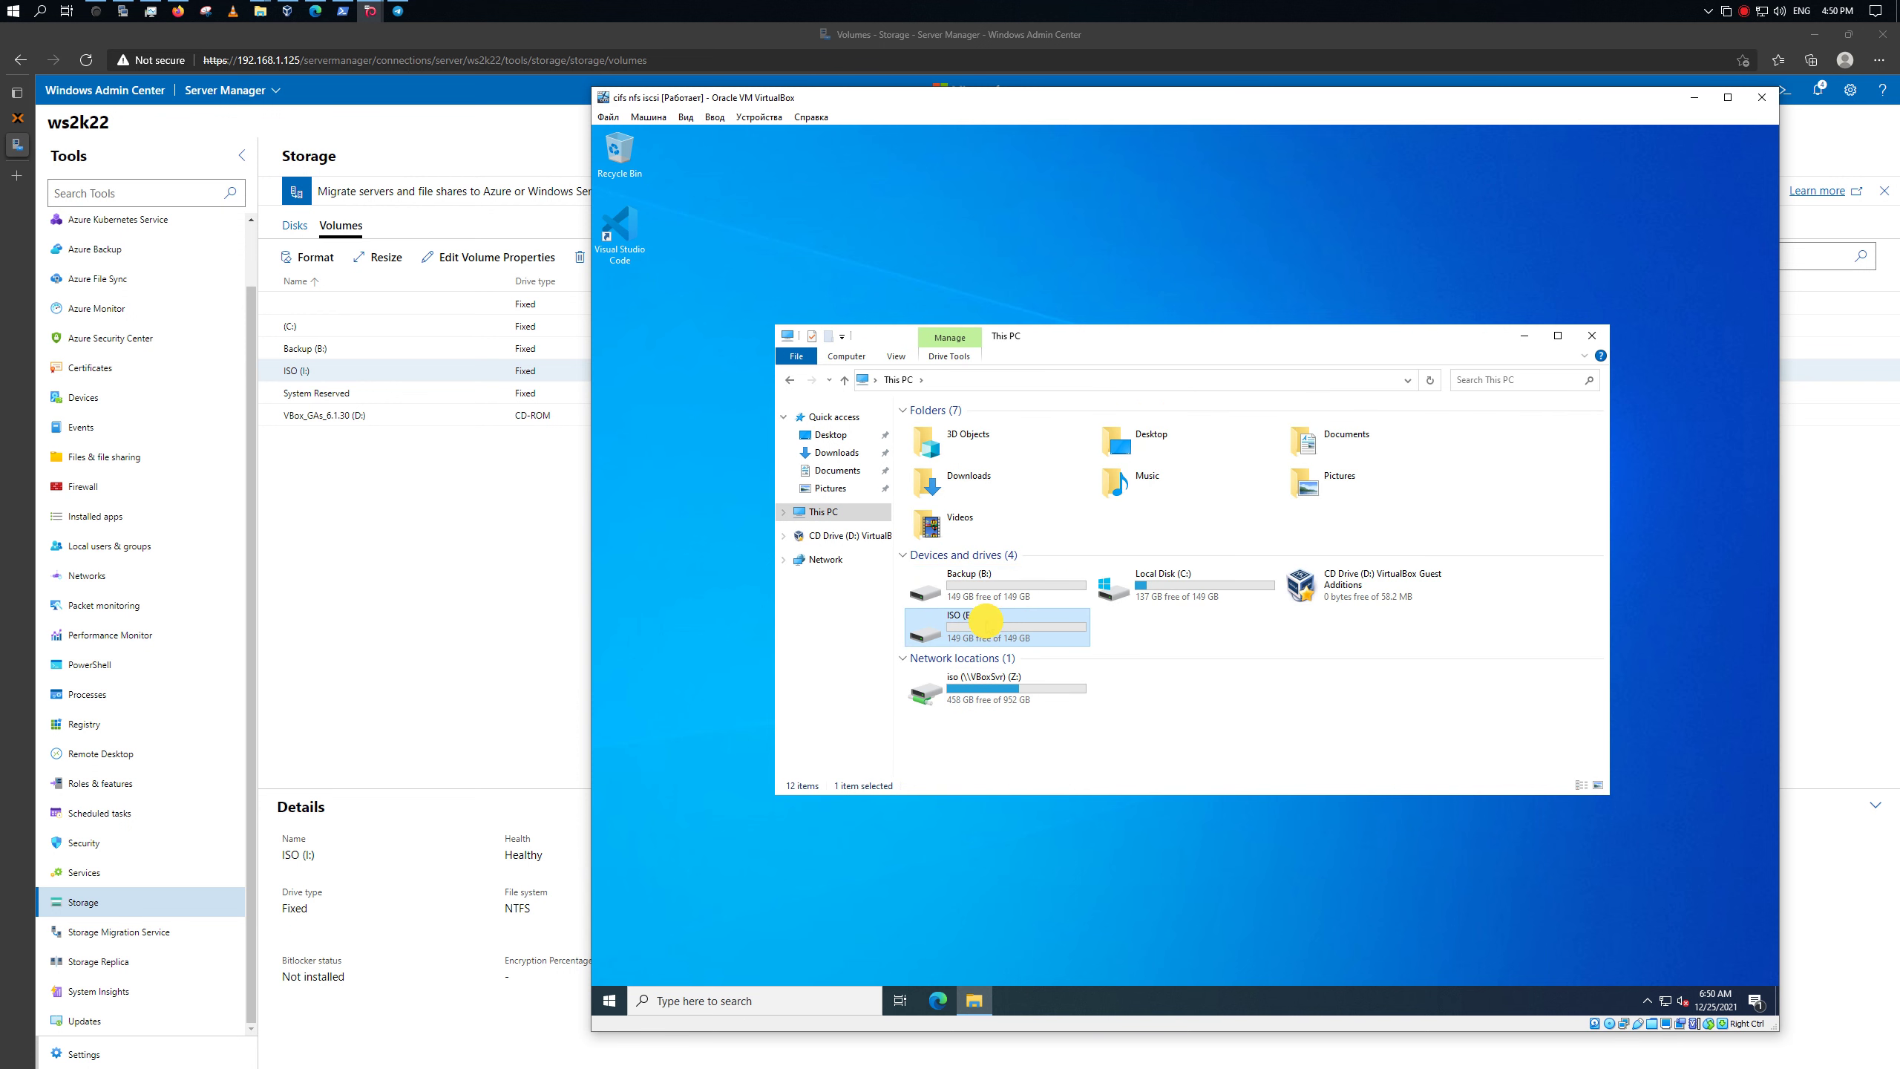
pyautogui.doubleClick(984, 625)
# Paste the two ISO images into ISO (E:), show the copy details, and return to Windows Admin Center
pyautogui.hotkey('ctrl', 'v')
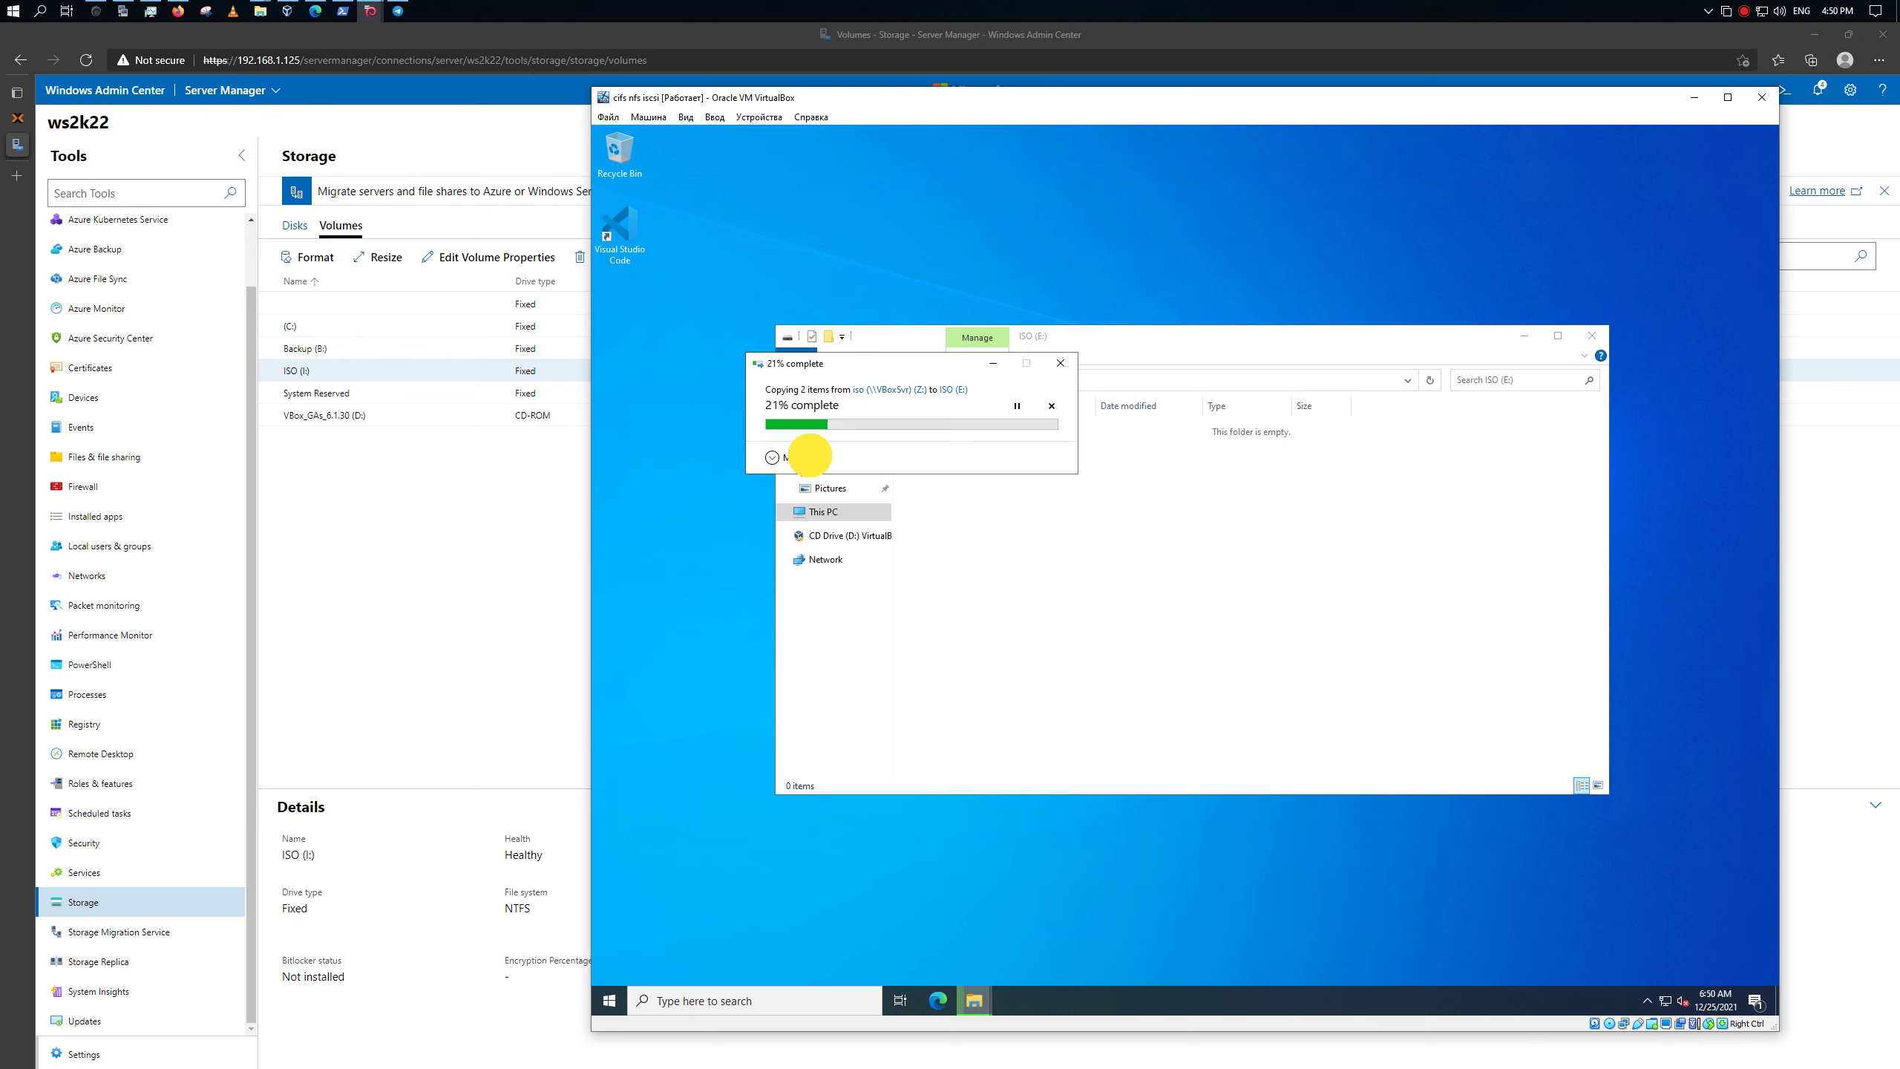
pyautogui.click(801, 458)
pyautogui.moveTo(1440, 696); pyautogui.dragTo(1441, 696)
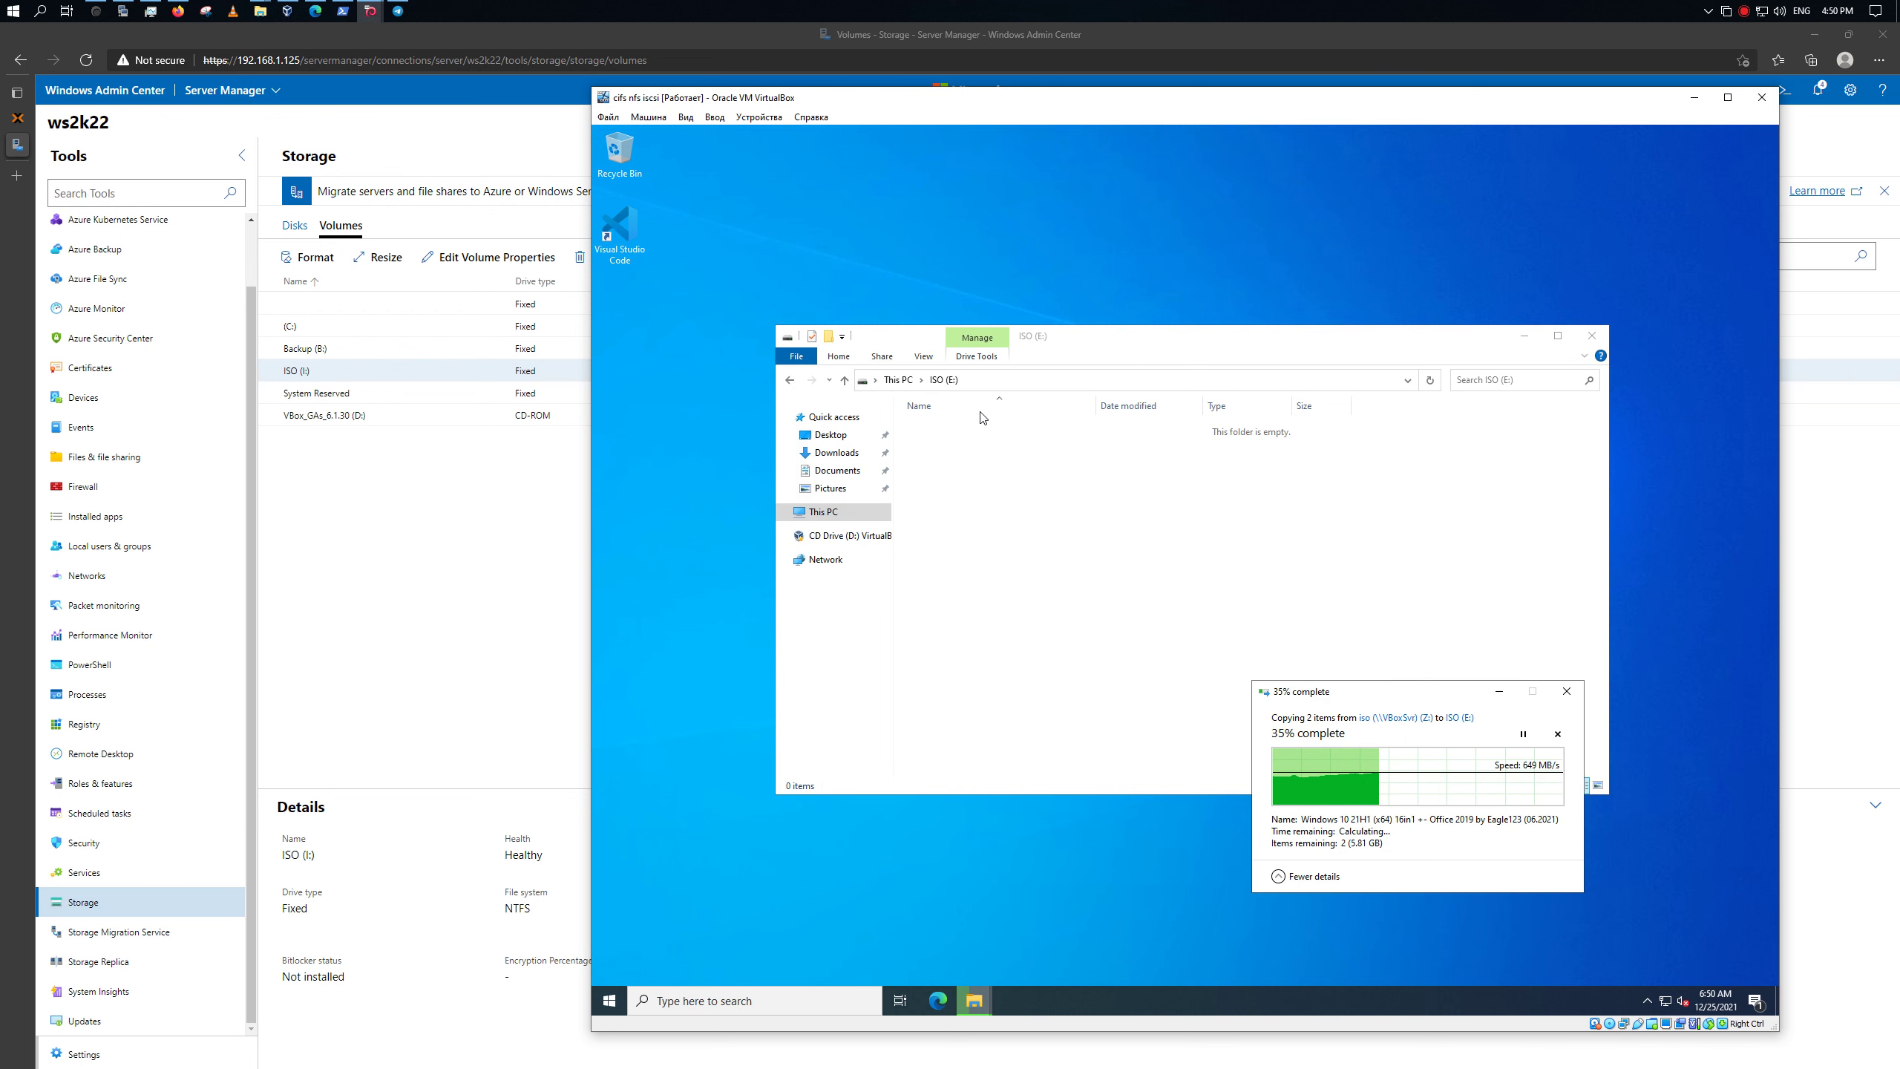
pyautogui.click(901, 379)
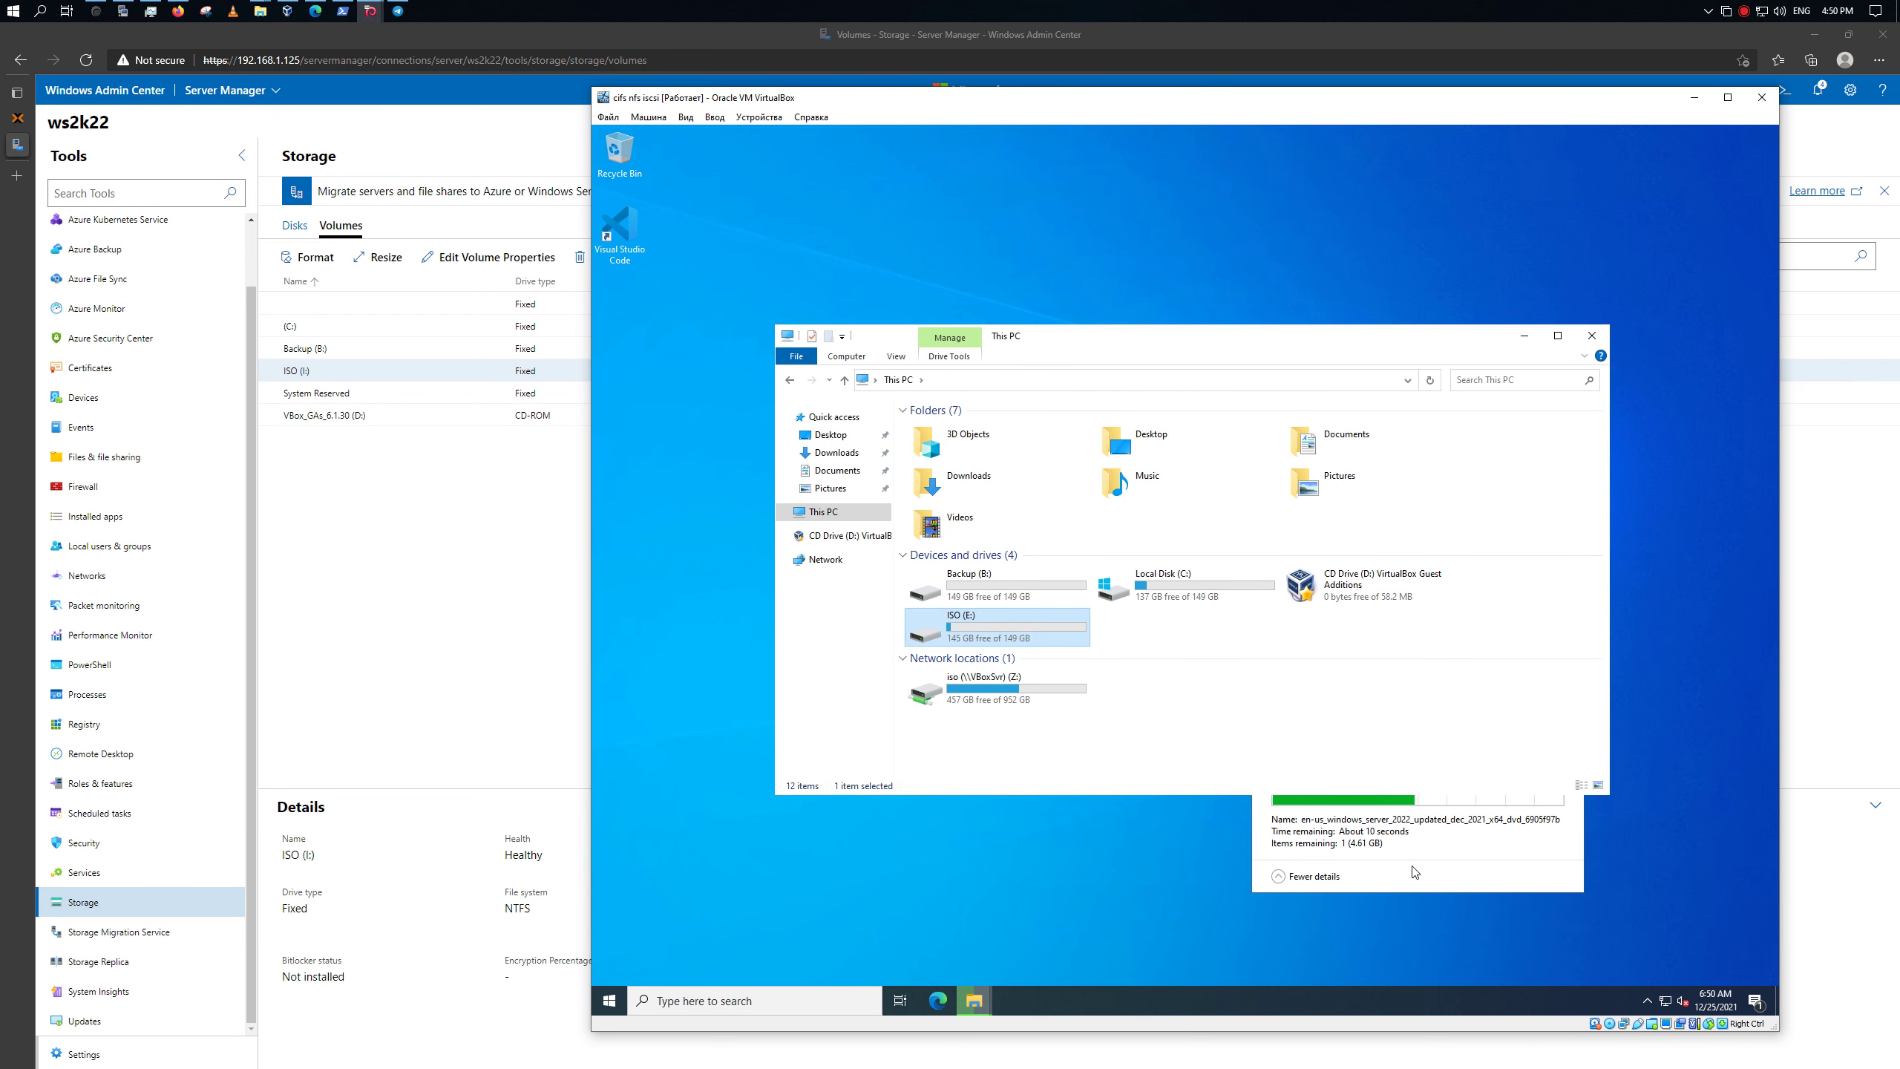
pyautogui.click(1395, 846)
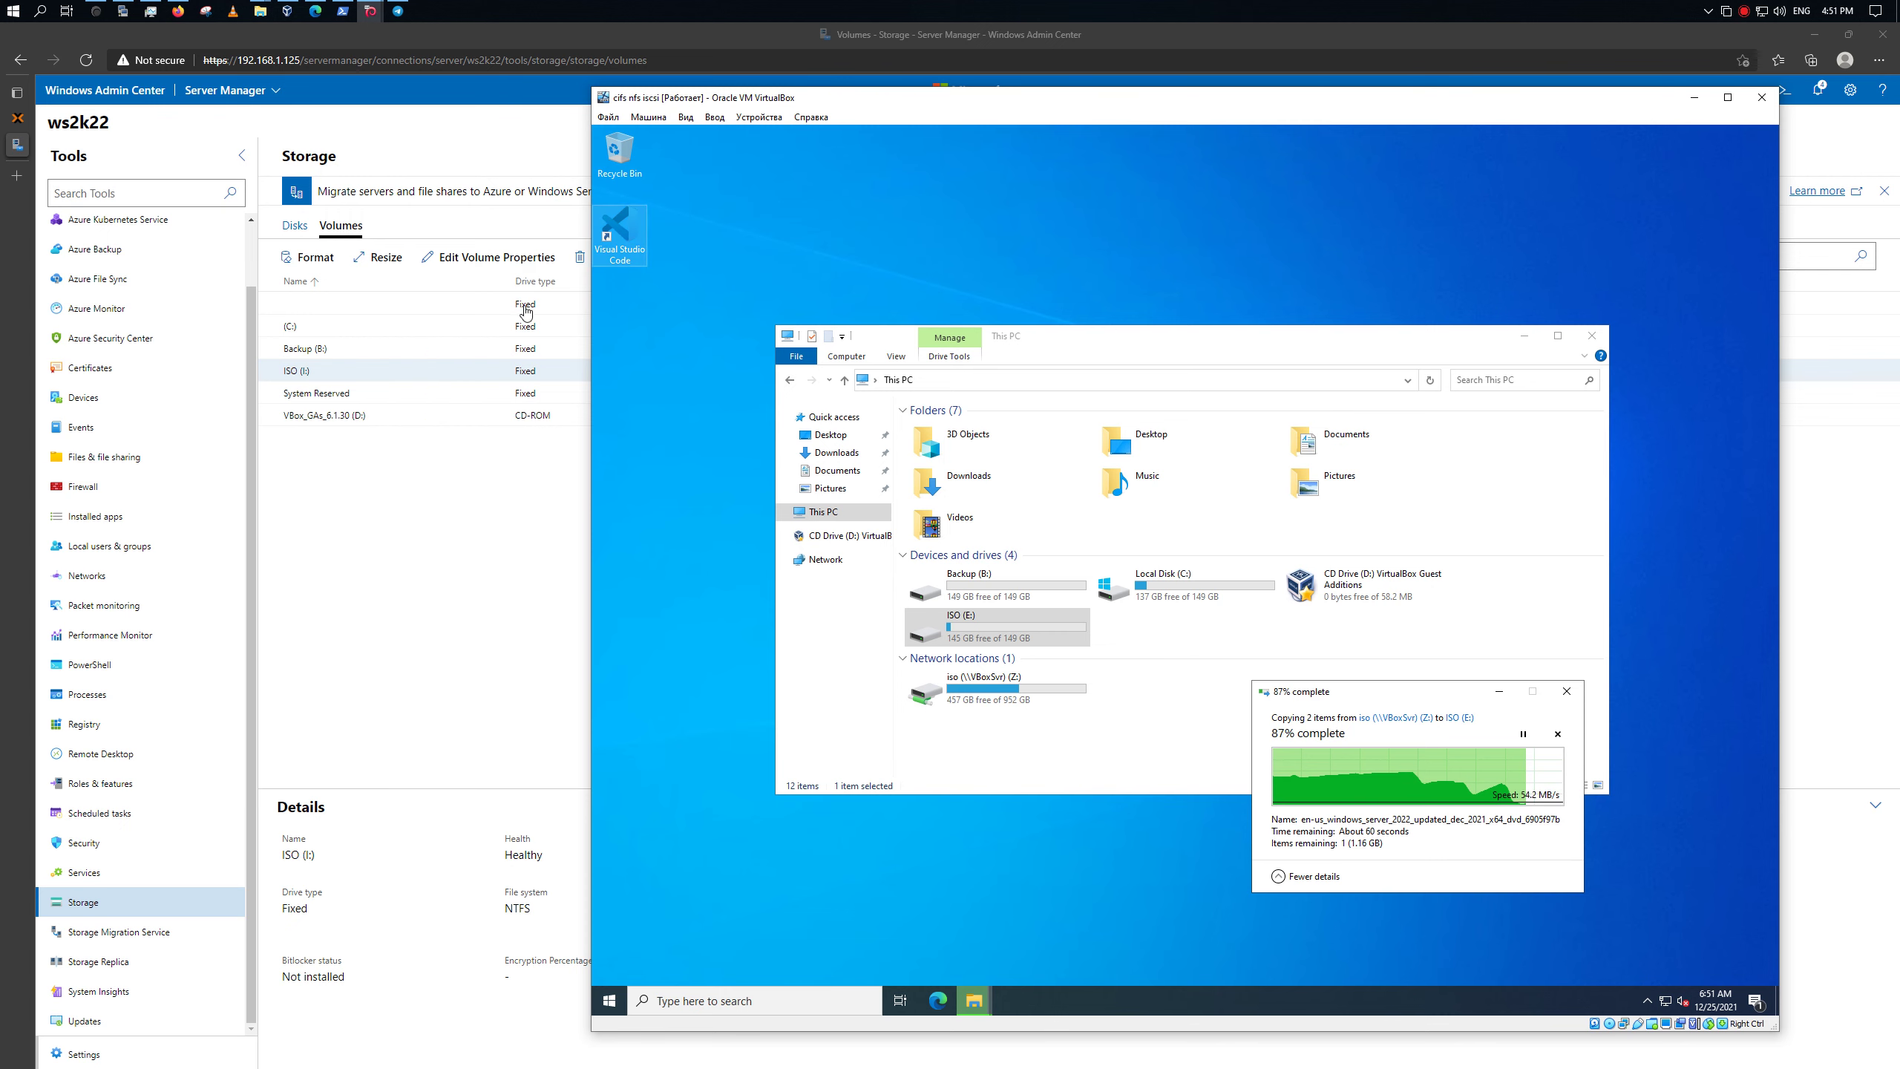
pyautogui.click(404, 374)
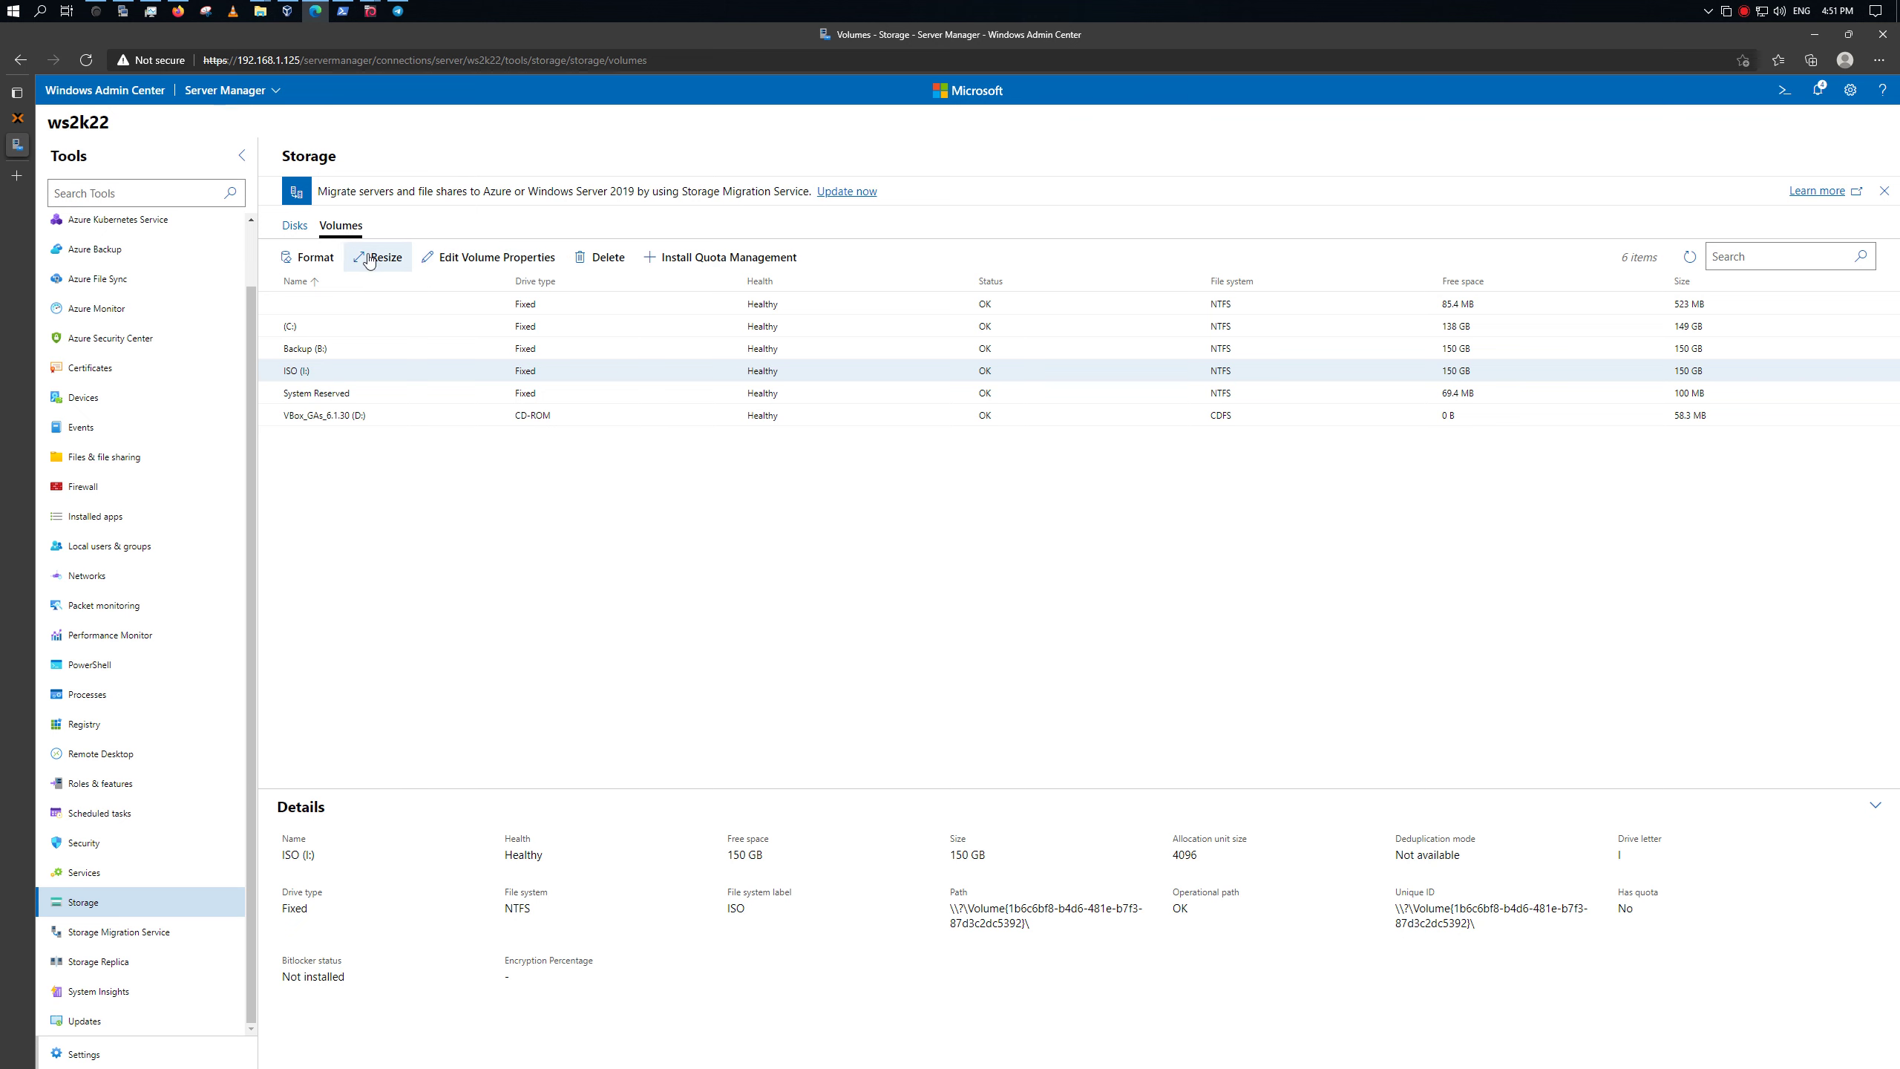
# In Files & file sharing, browse the ISO (E:) drive and check its properties
pyautogui.click(127, 457)
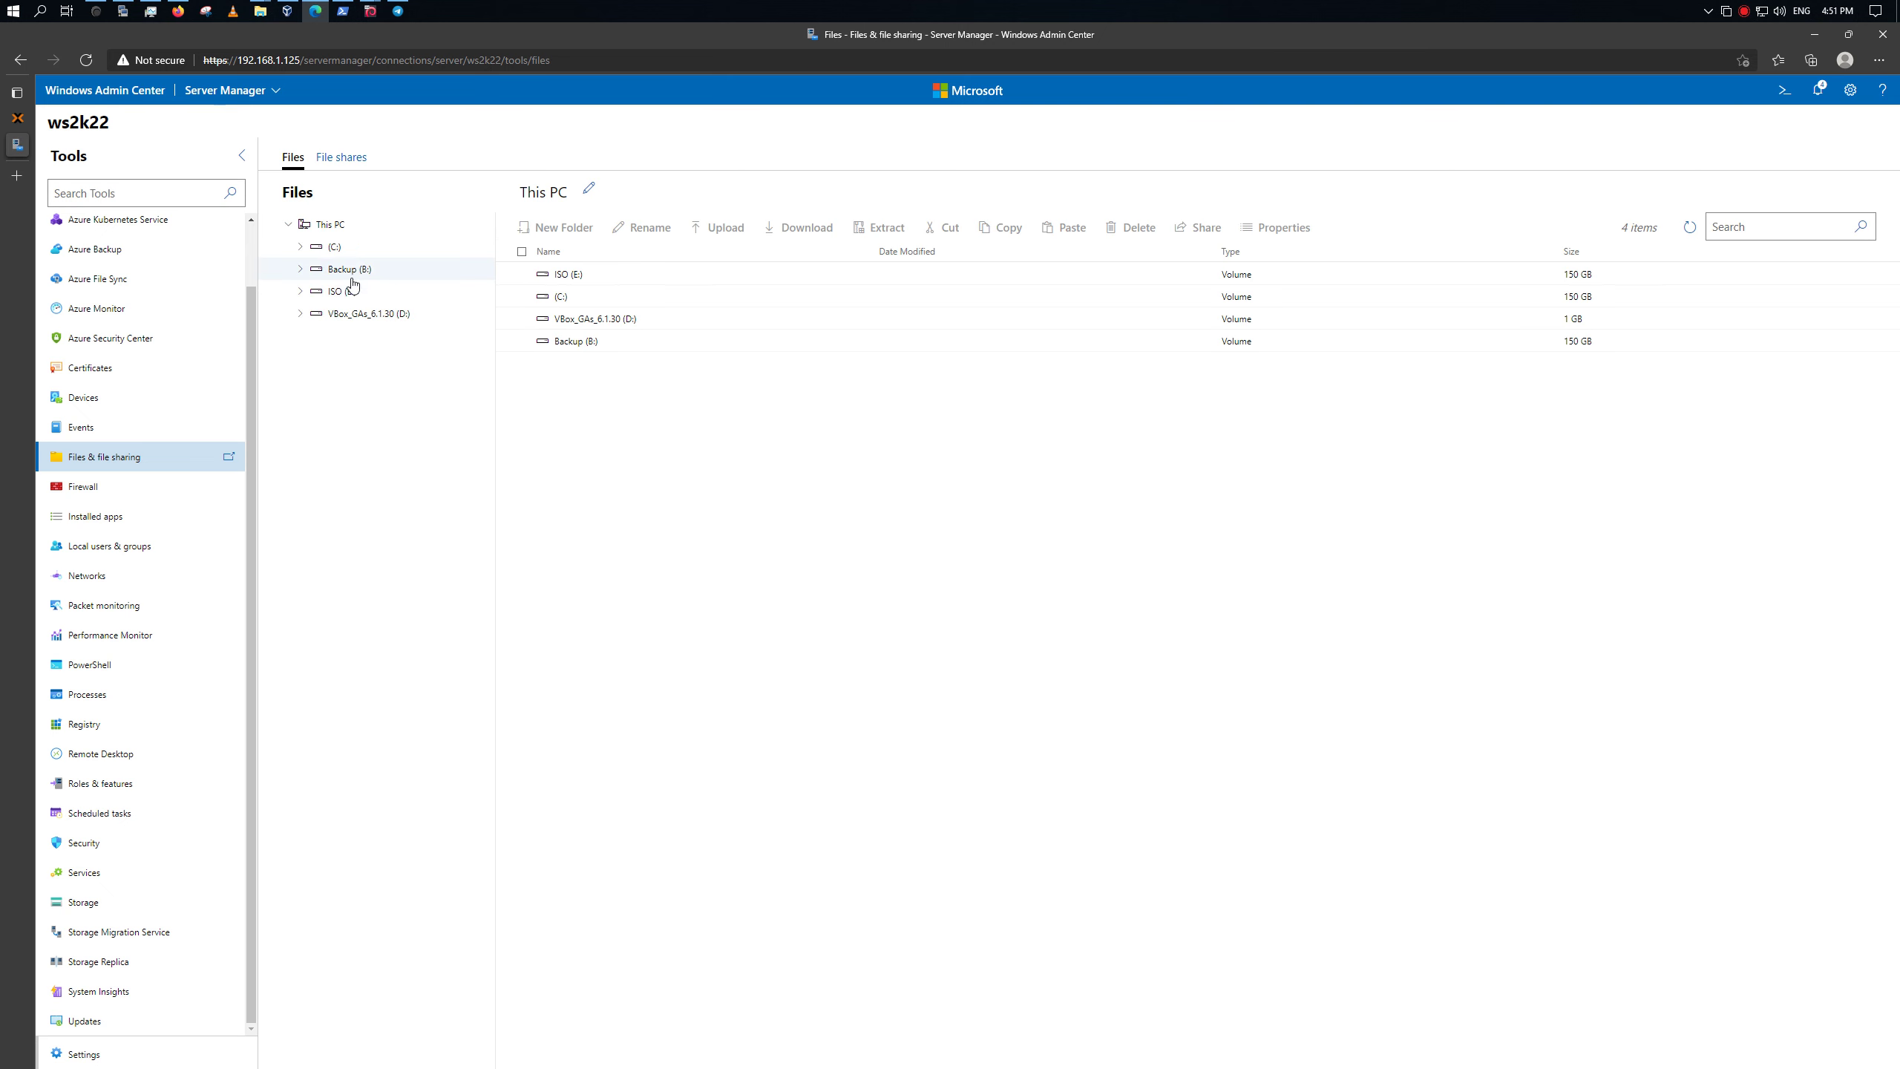
pyautogui.click(349, 292)
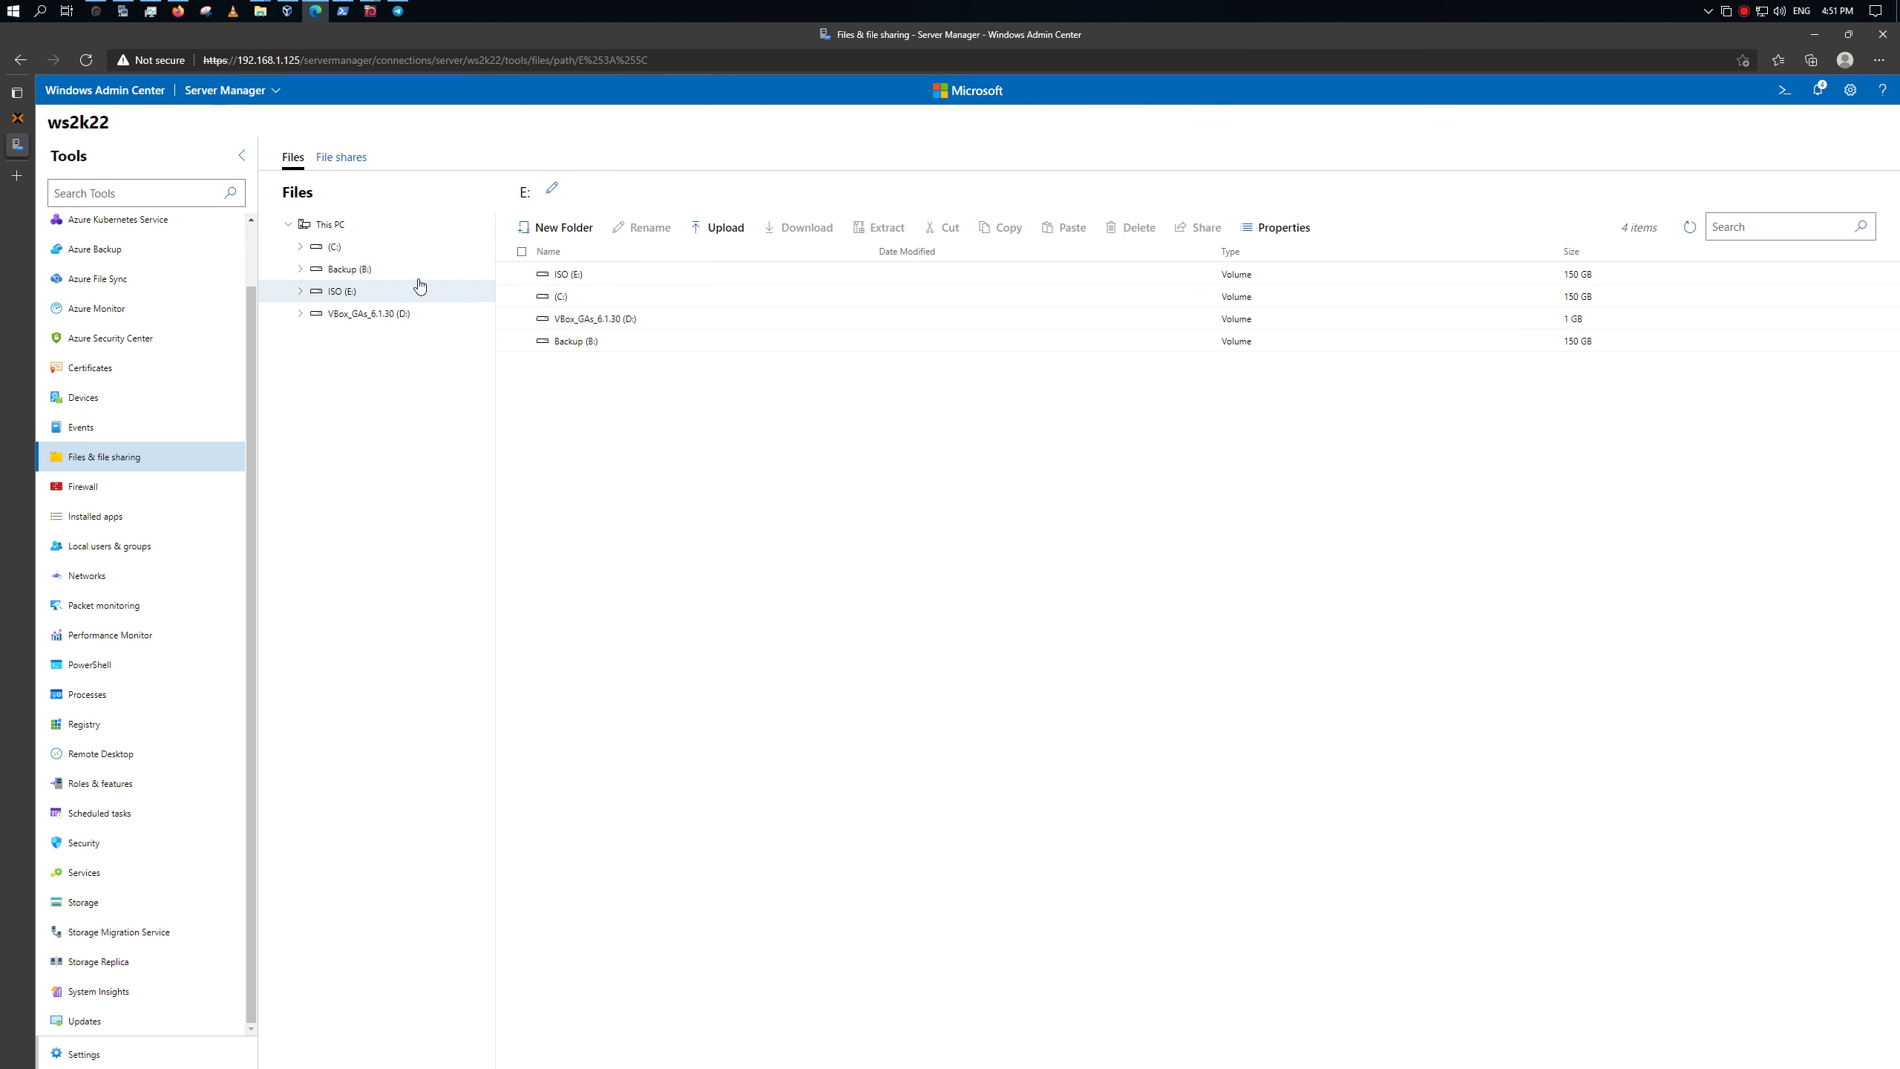
pyautogui.click(1302, 234)
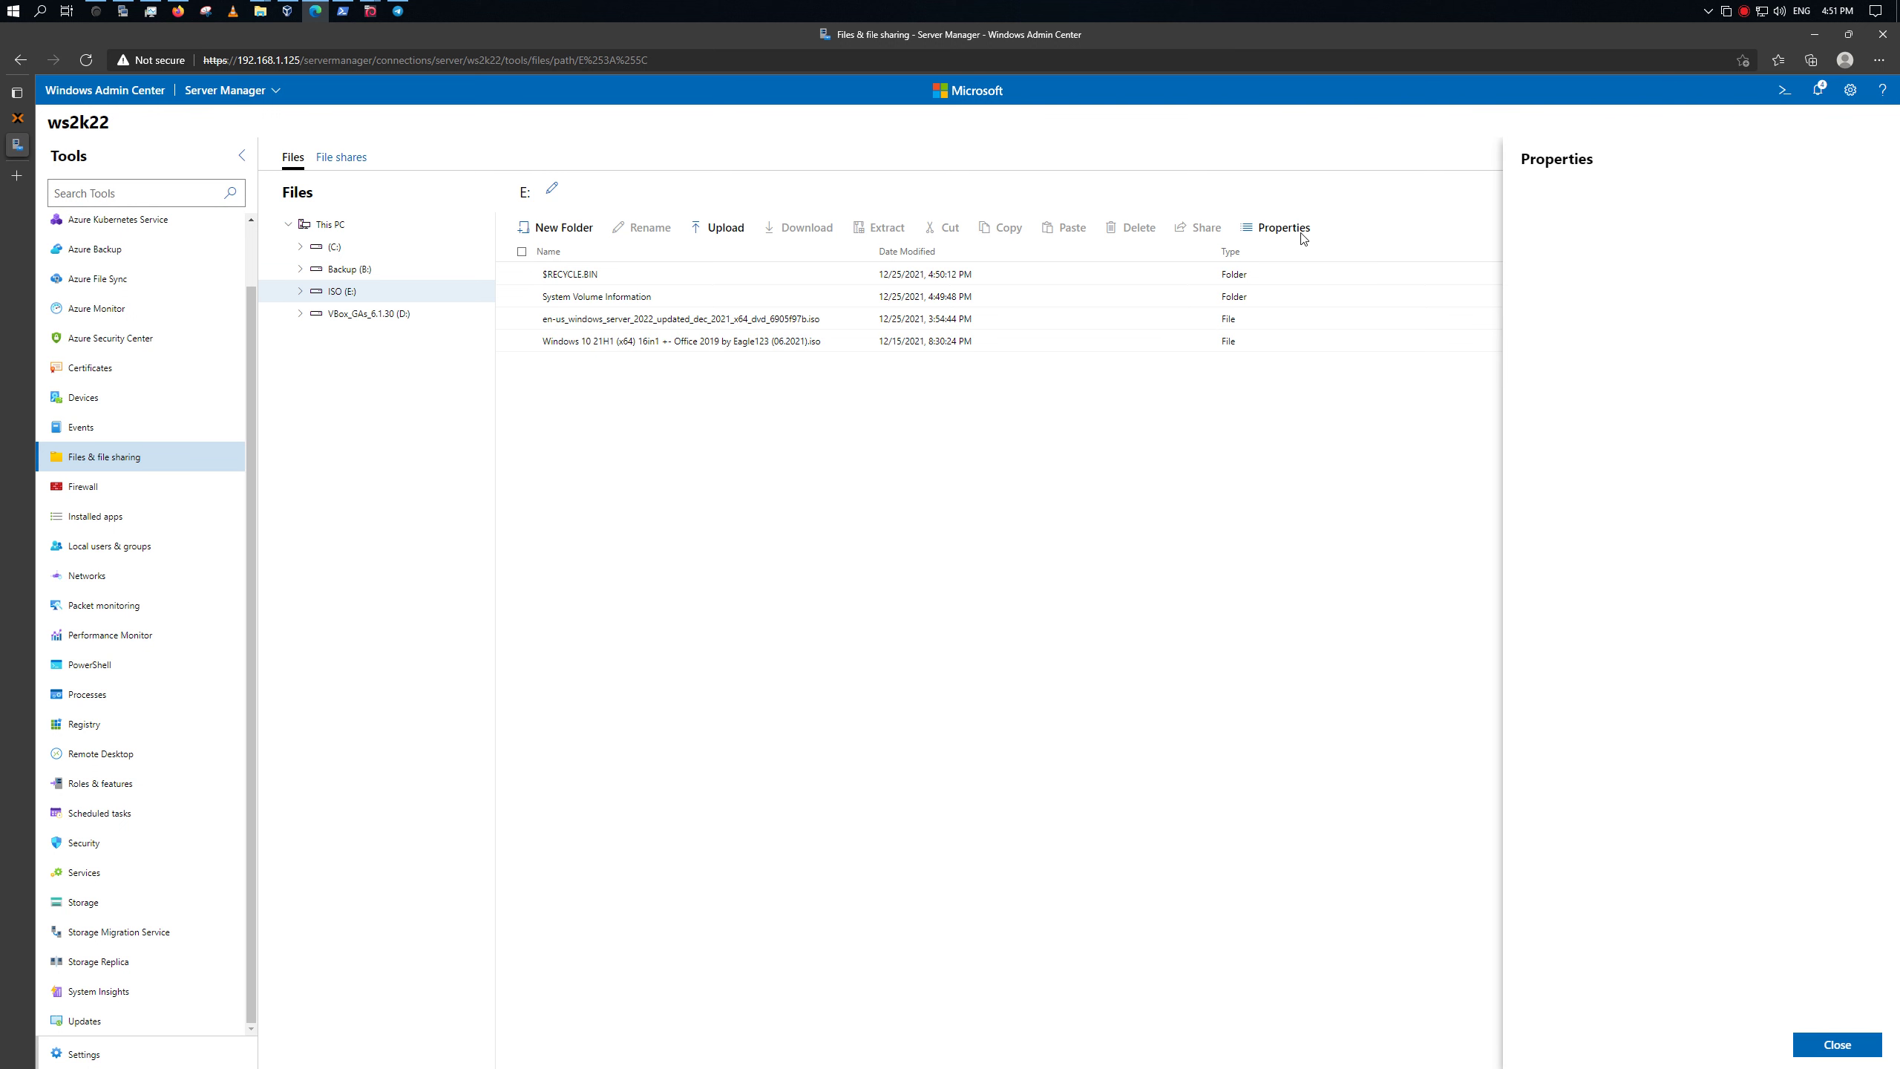
pyautogui.click(1835, 1044)
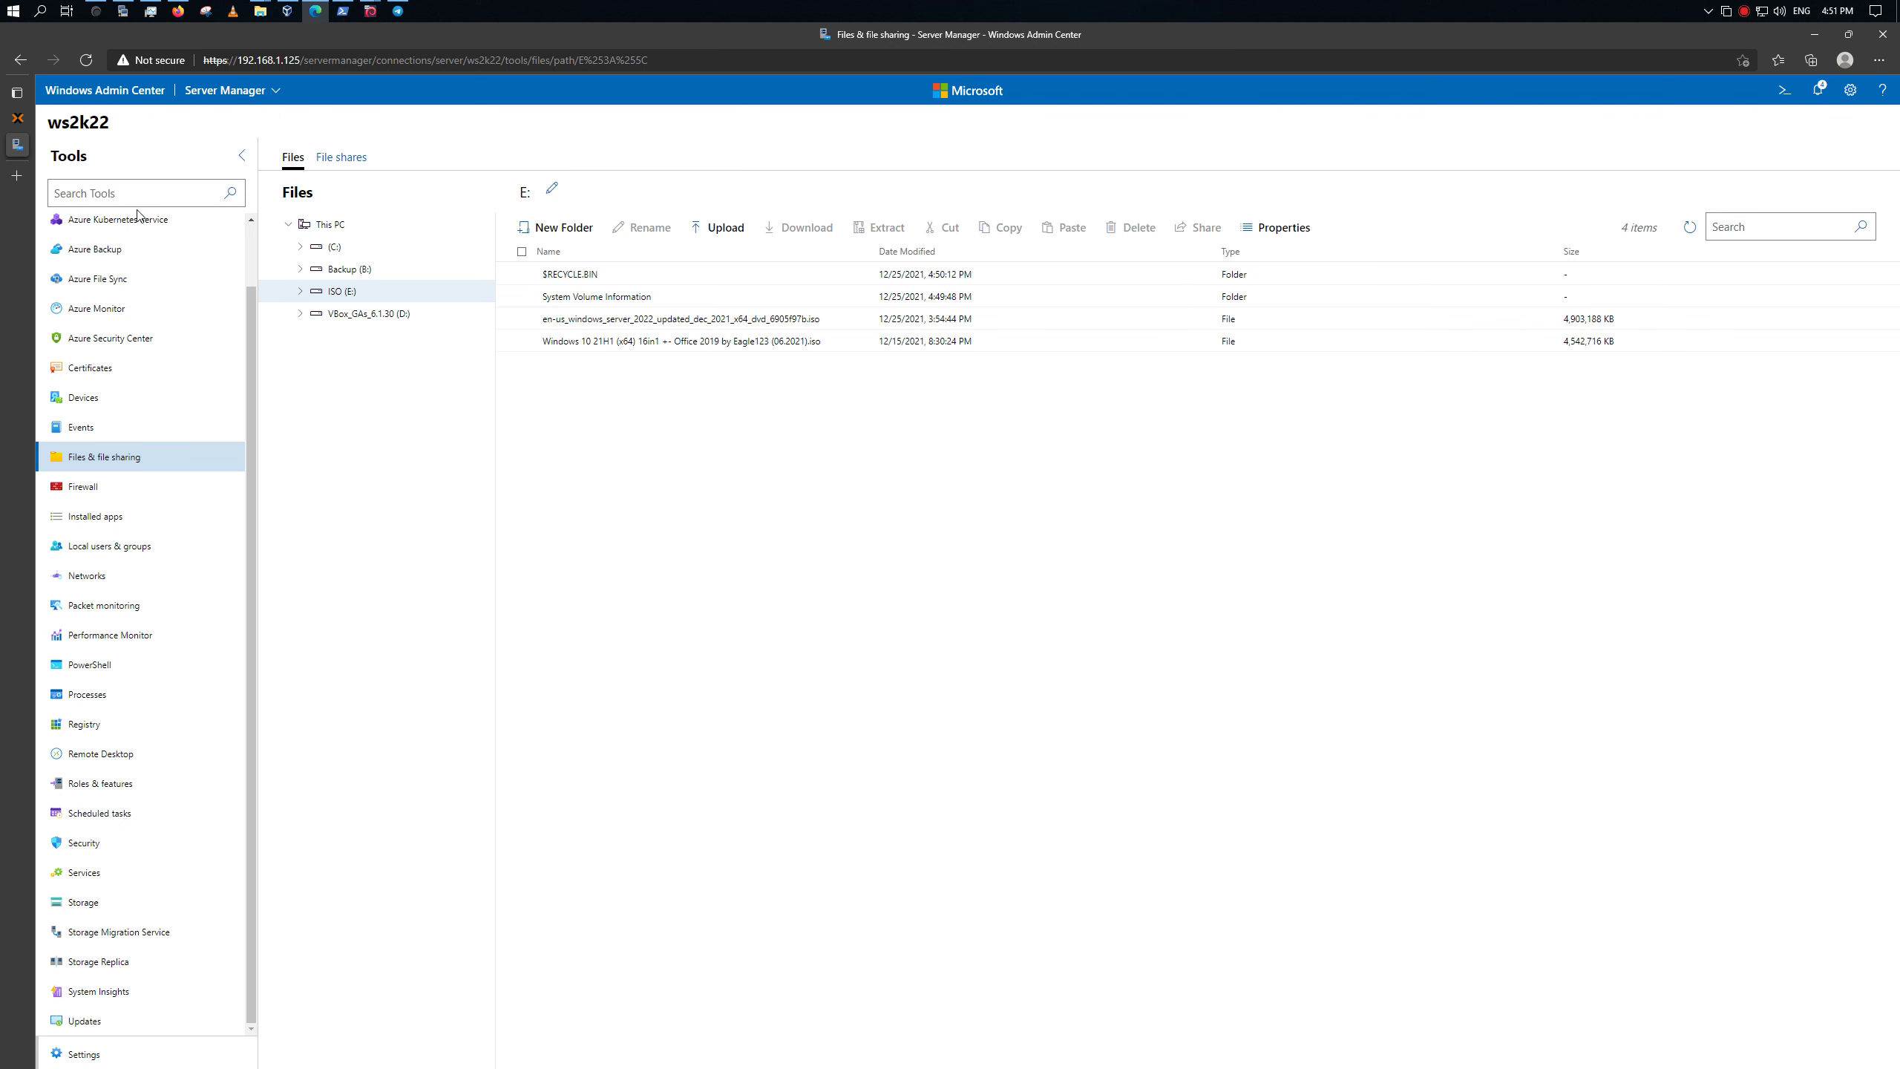
# Review the existing C$ and E$ shares in the File shares list, then start a new share
pyautogui.click(353, 164)
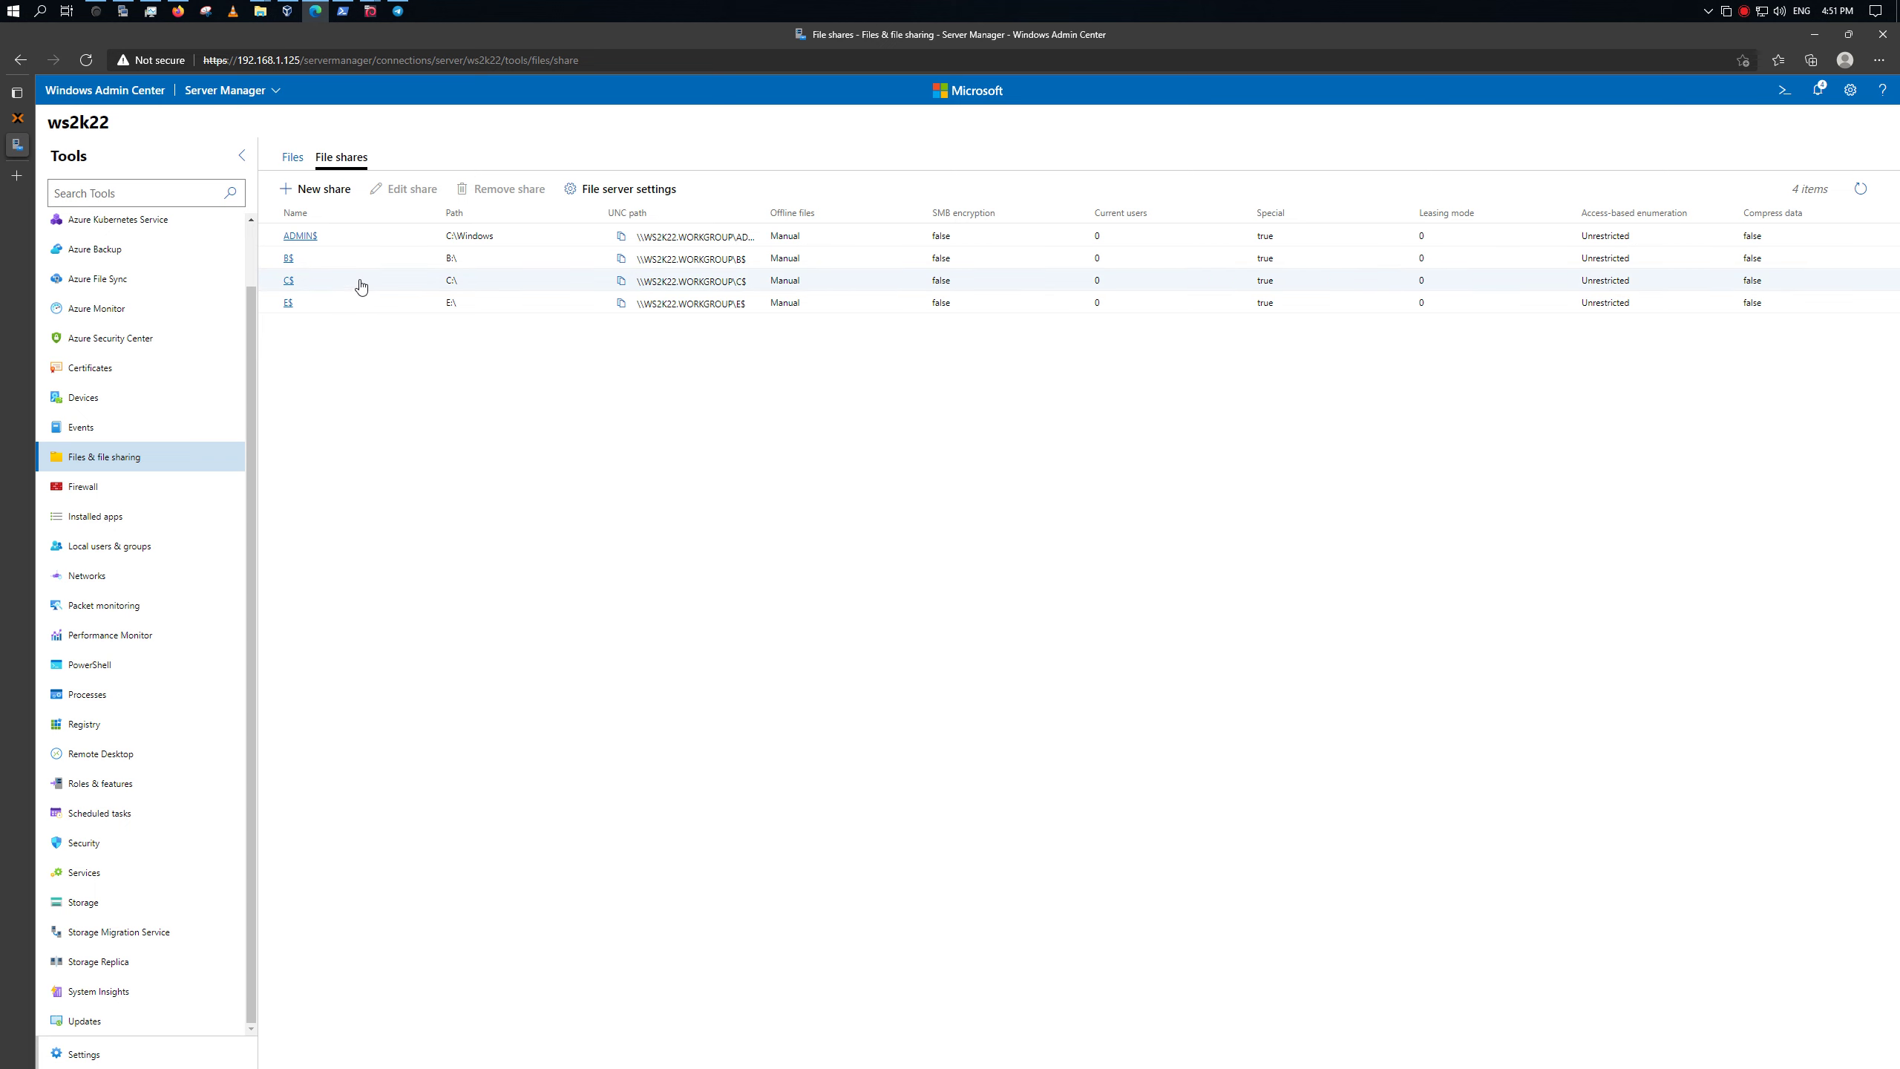
pyautogui.click(286, 283)
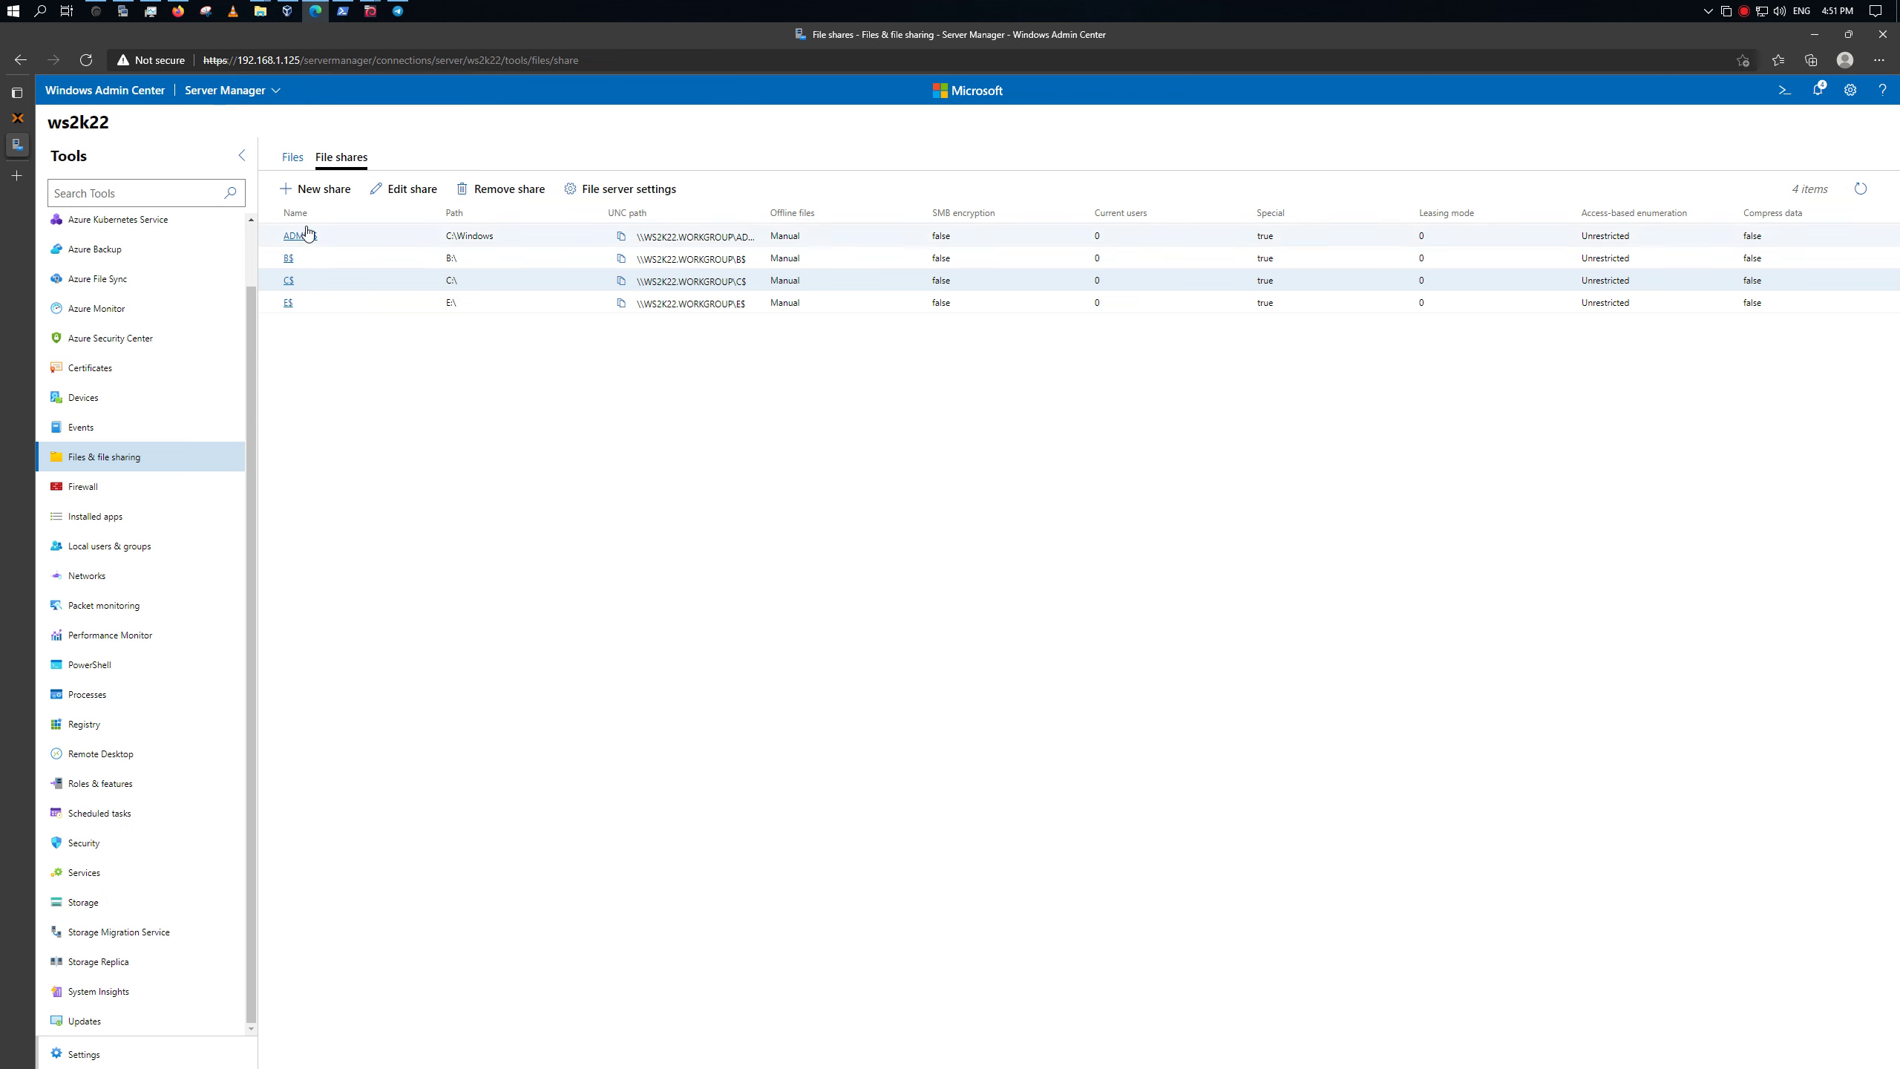
pyautogui.click(294, 158)
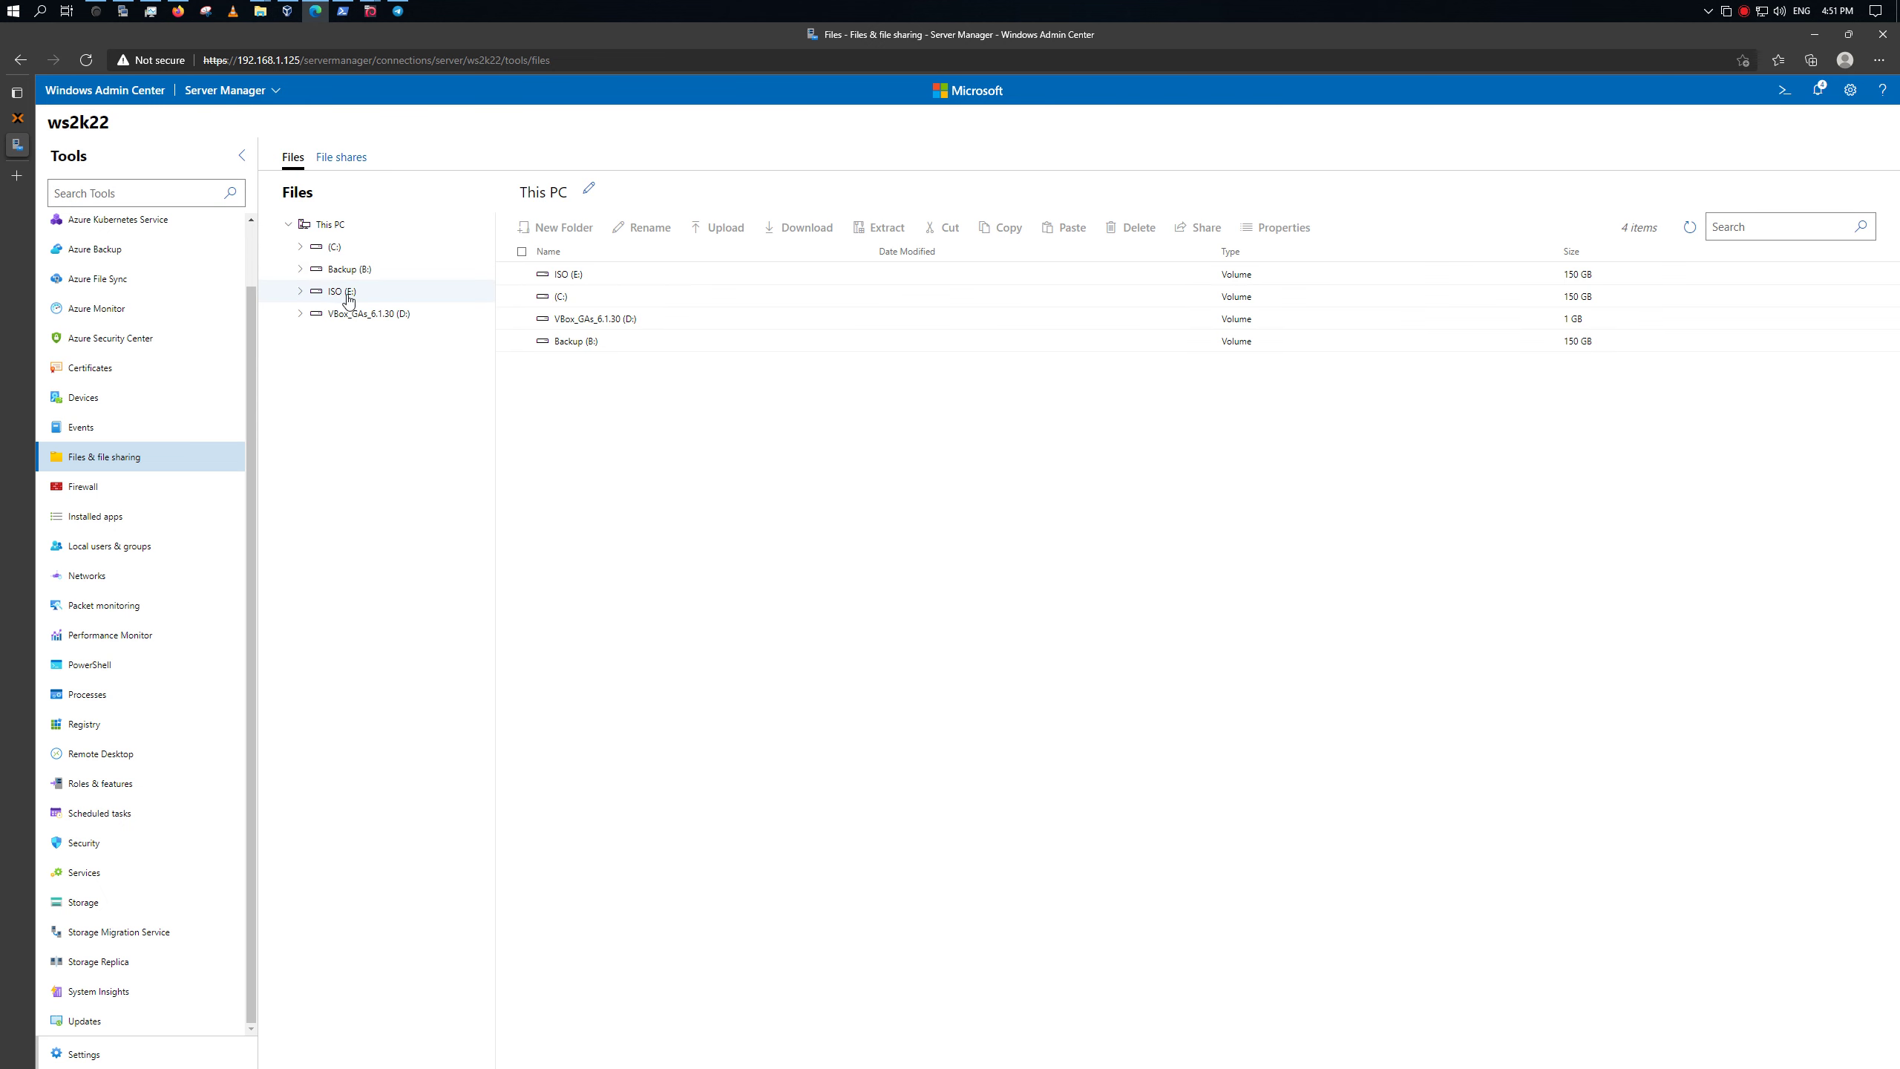
pyautogui.click(333, 157)
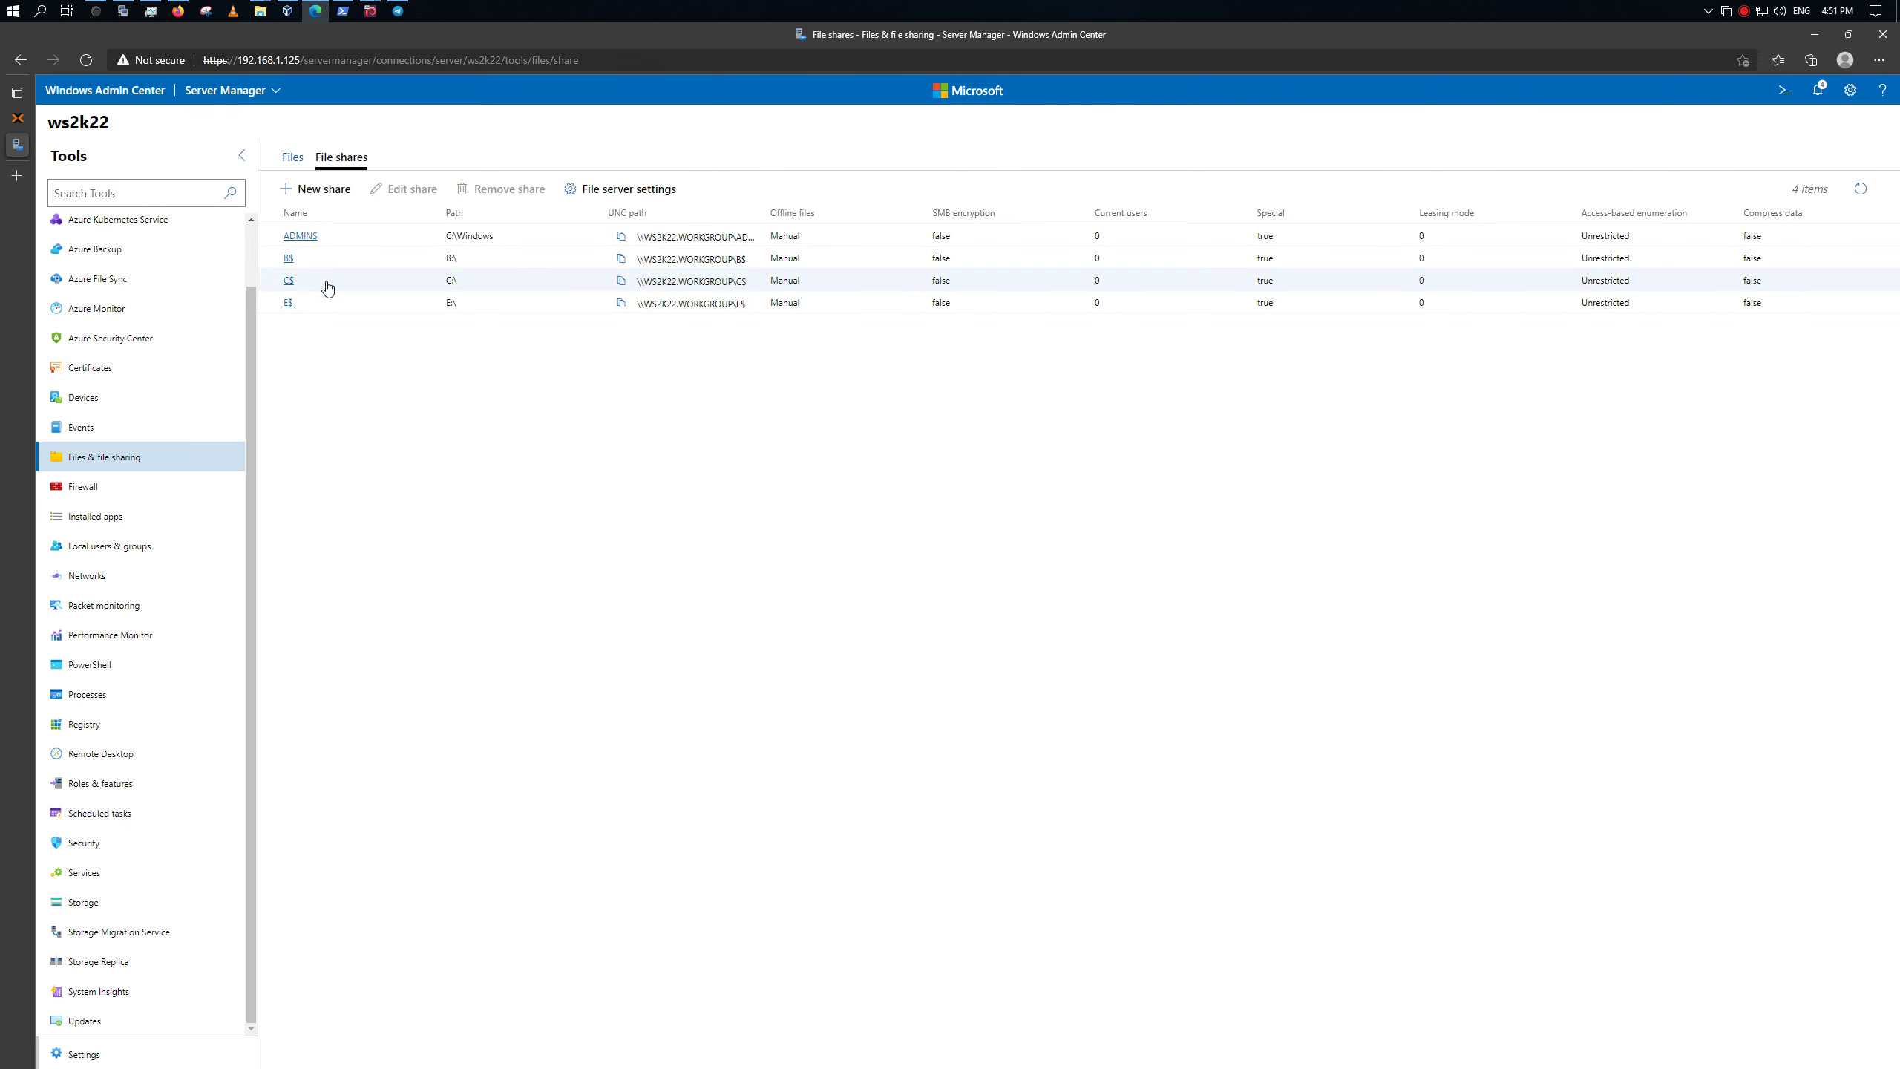
pyautogui.click(297, 303)
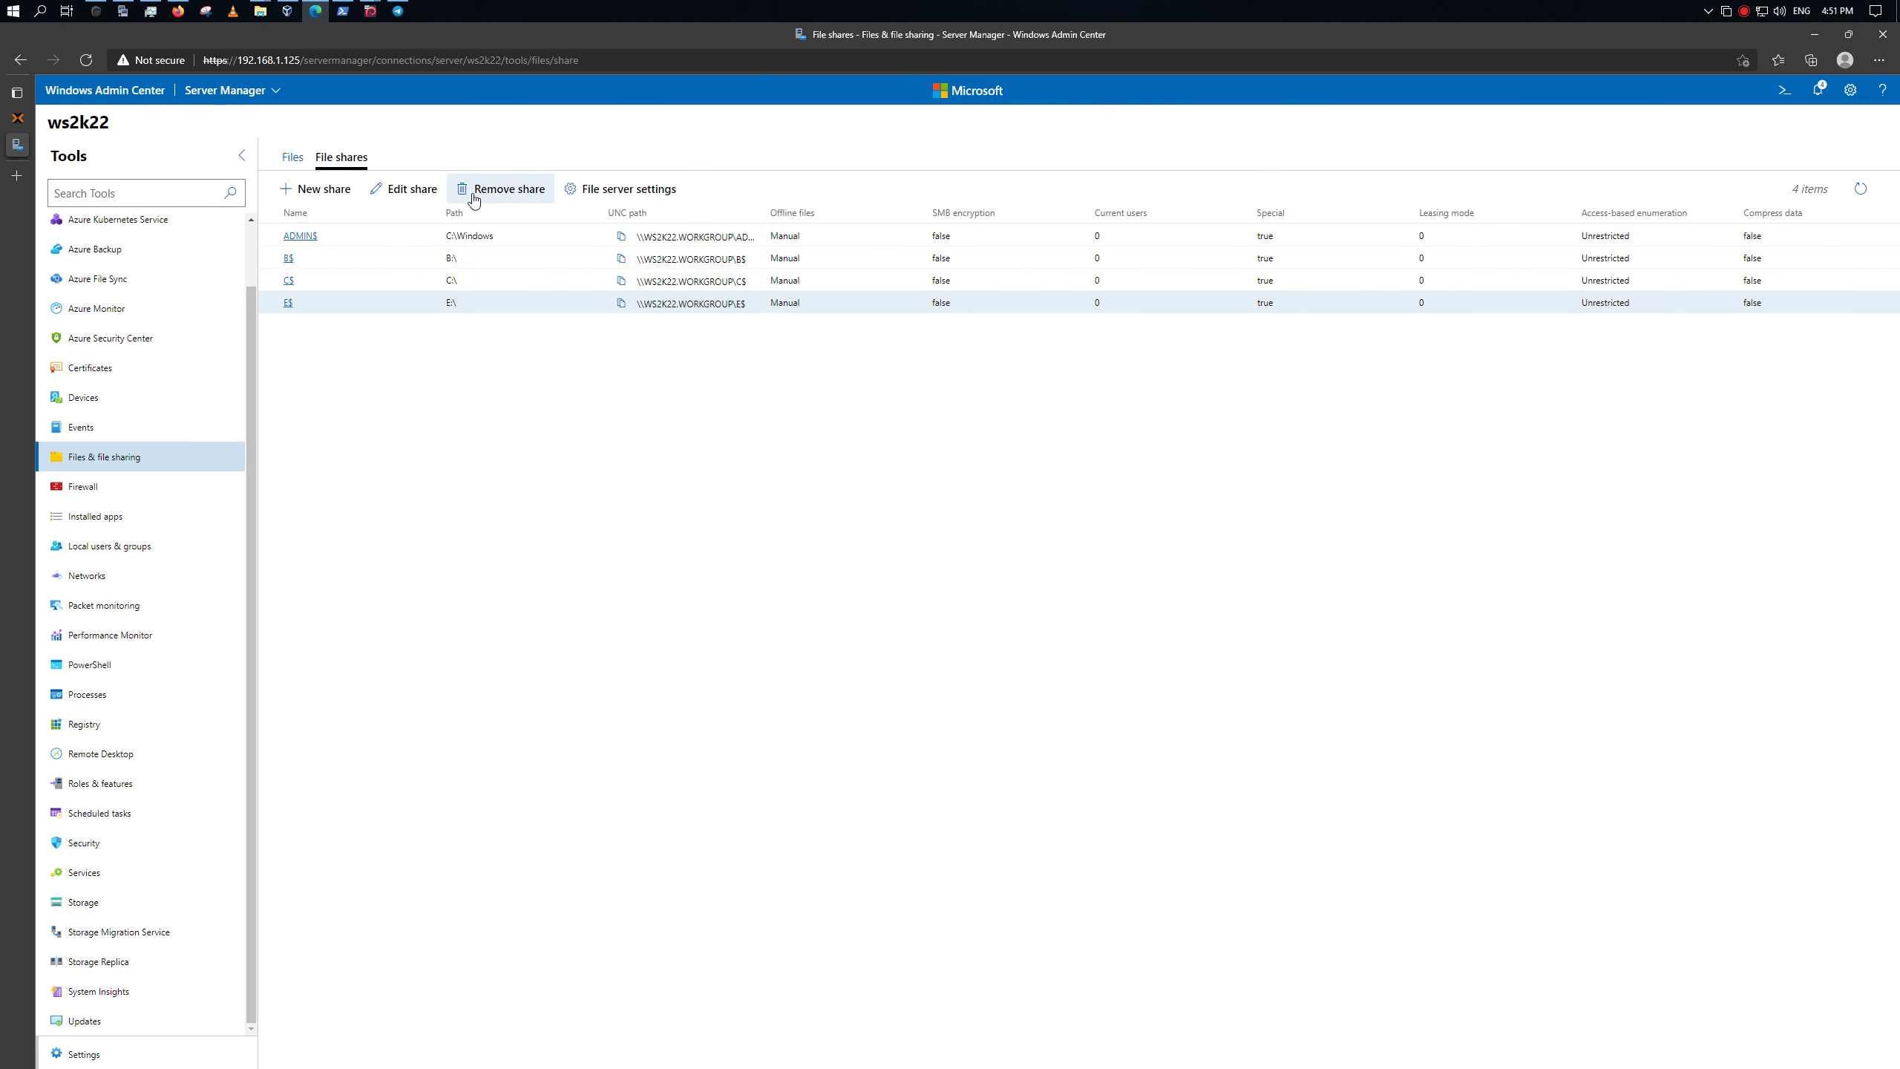
pyautogui.click(315, 190)
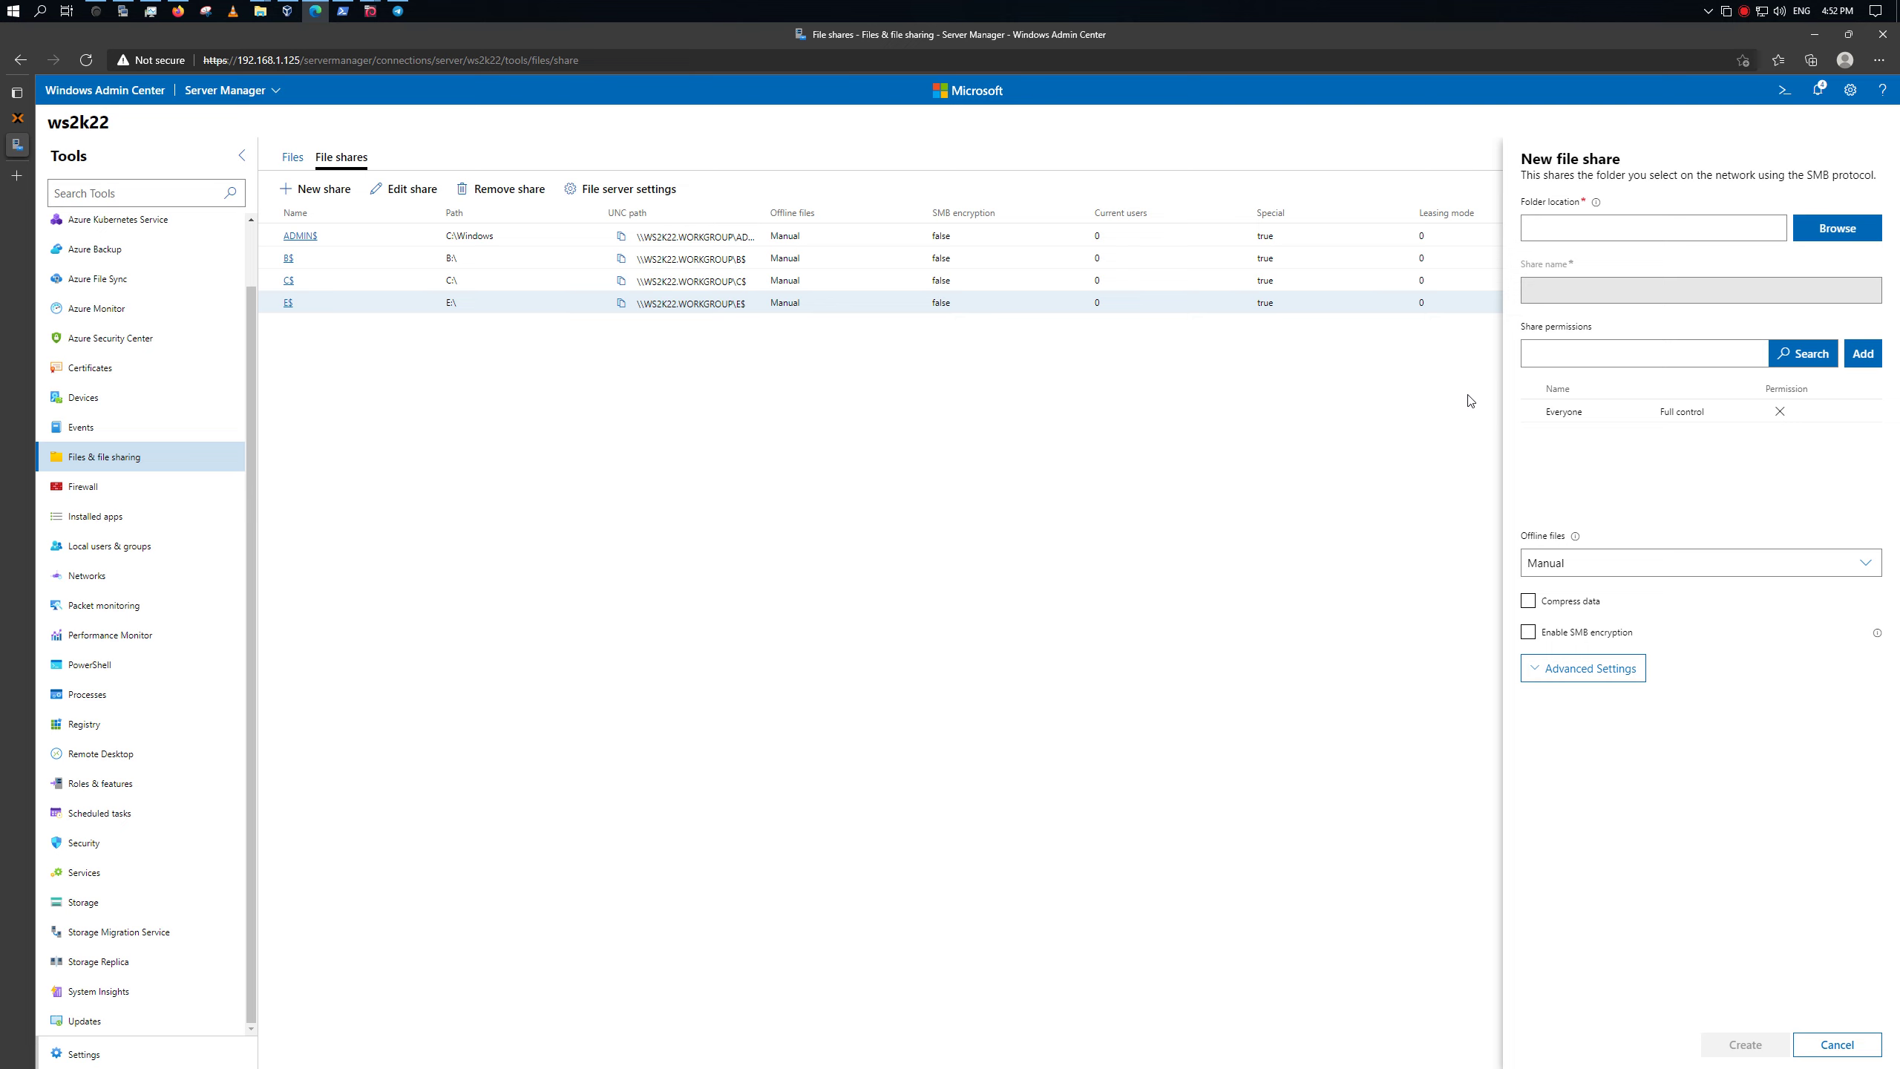
# Pick E:\ as the folder location and name the share iso-system
pyautogui.click(1835, 228)
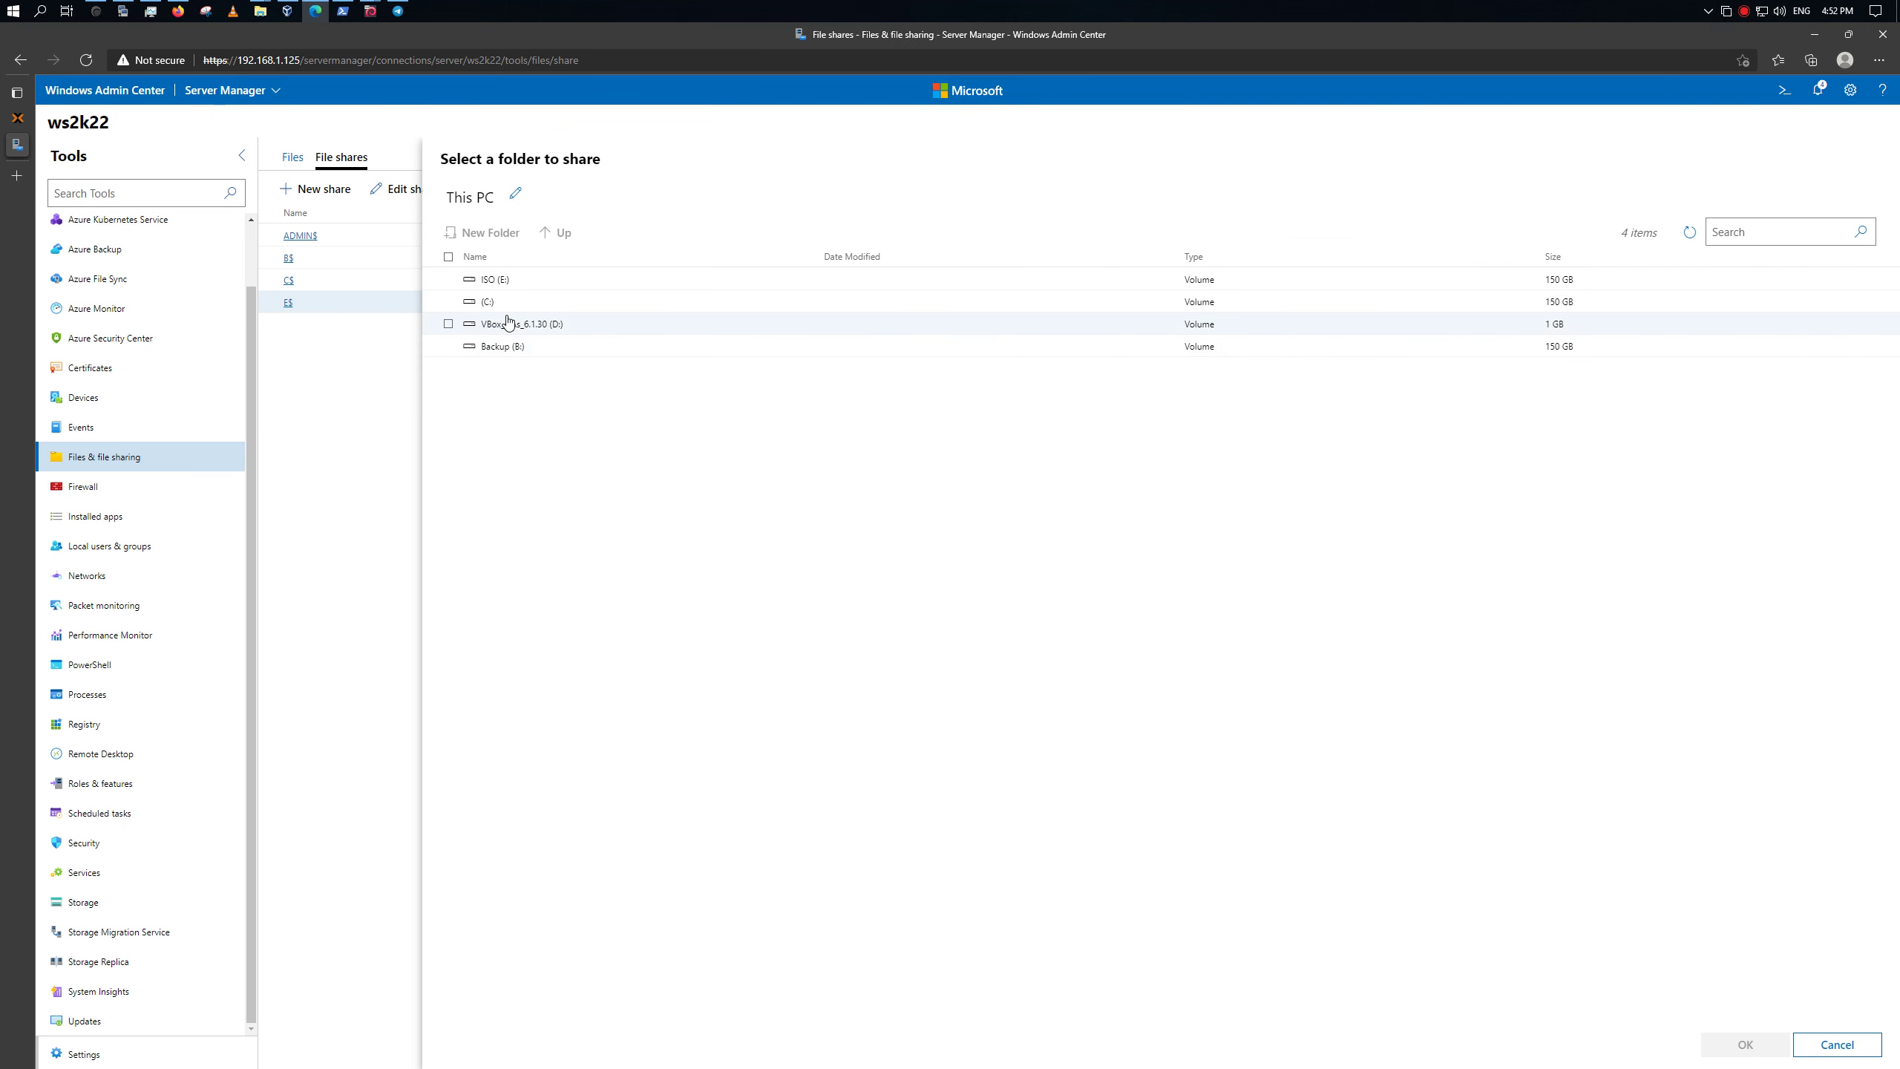
pyautogui.click(510, 279)
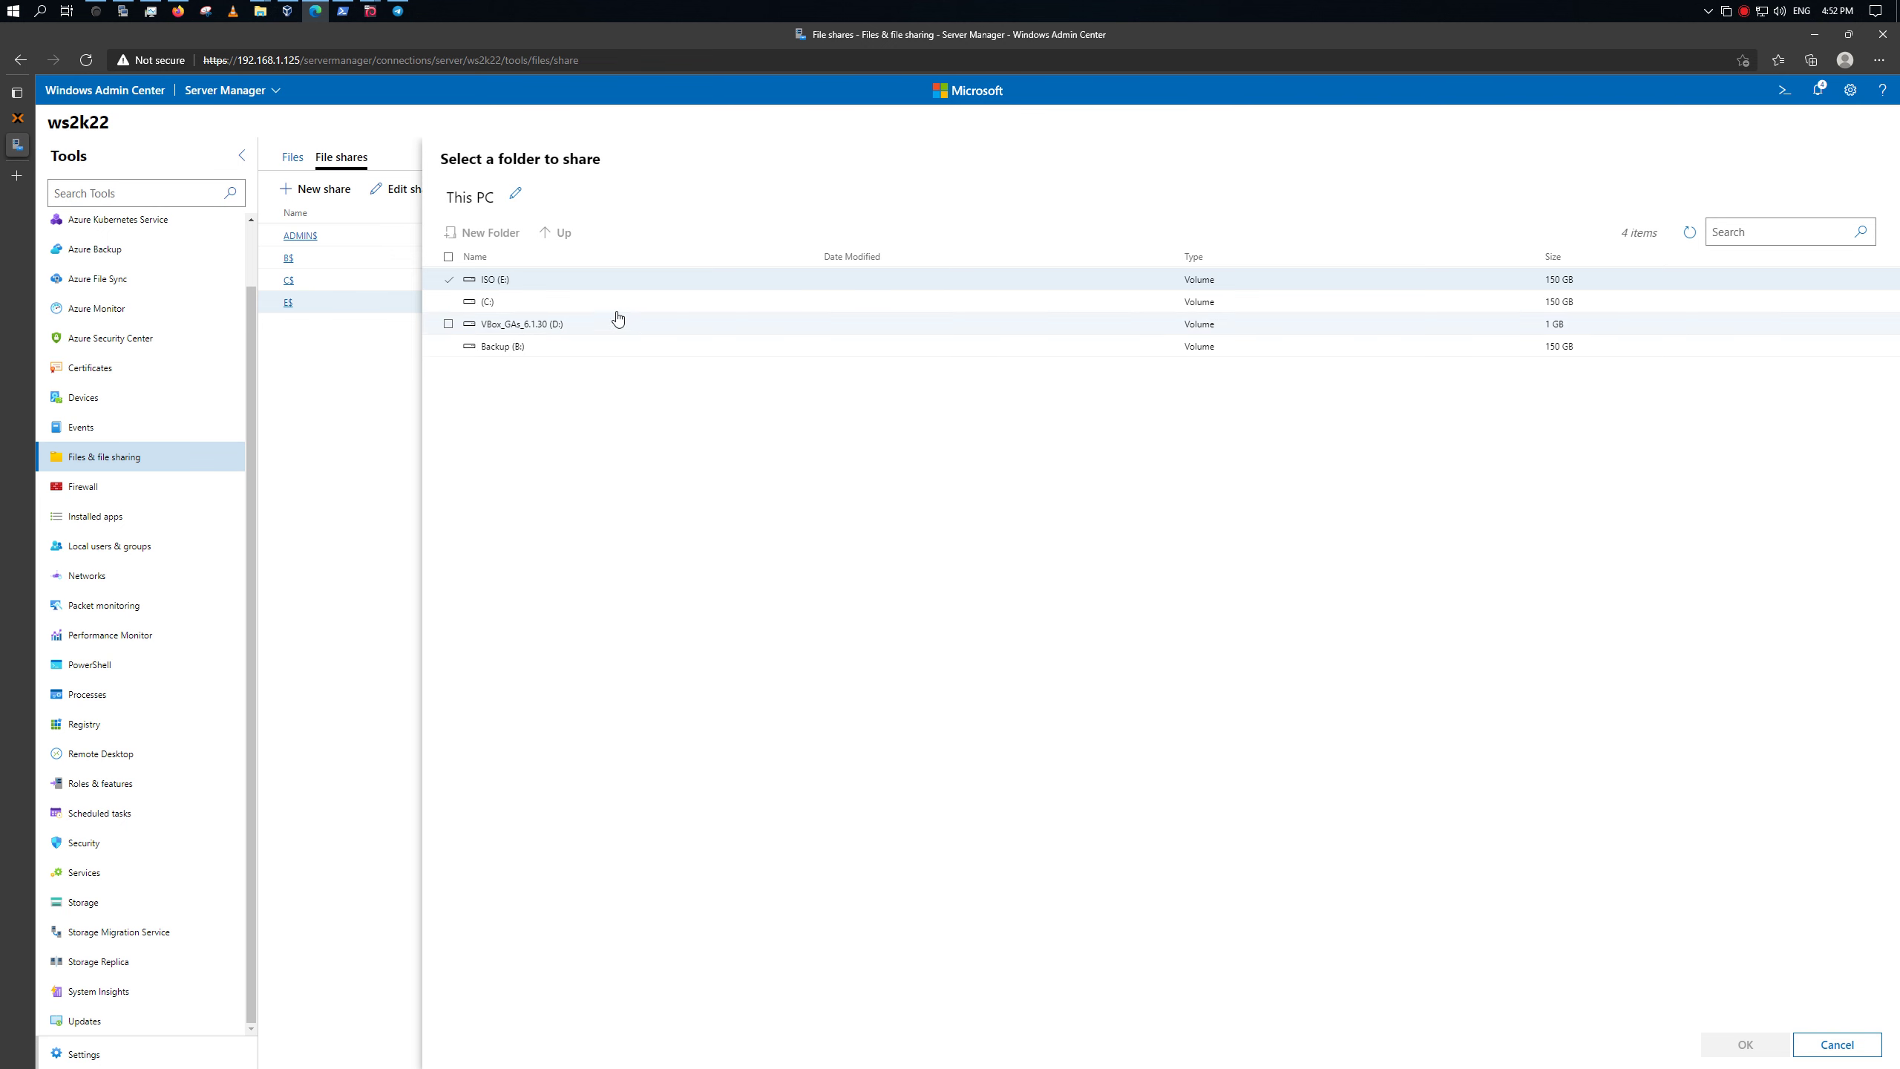
pyautogui.doubleClick(489, 282)
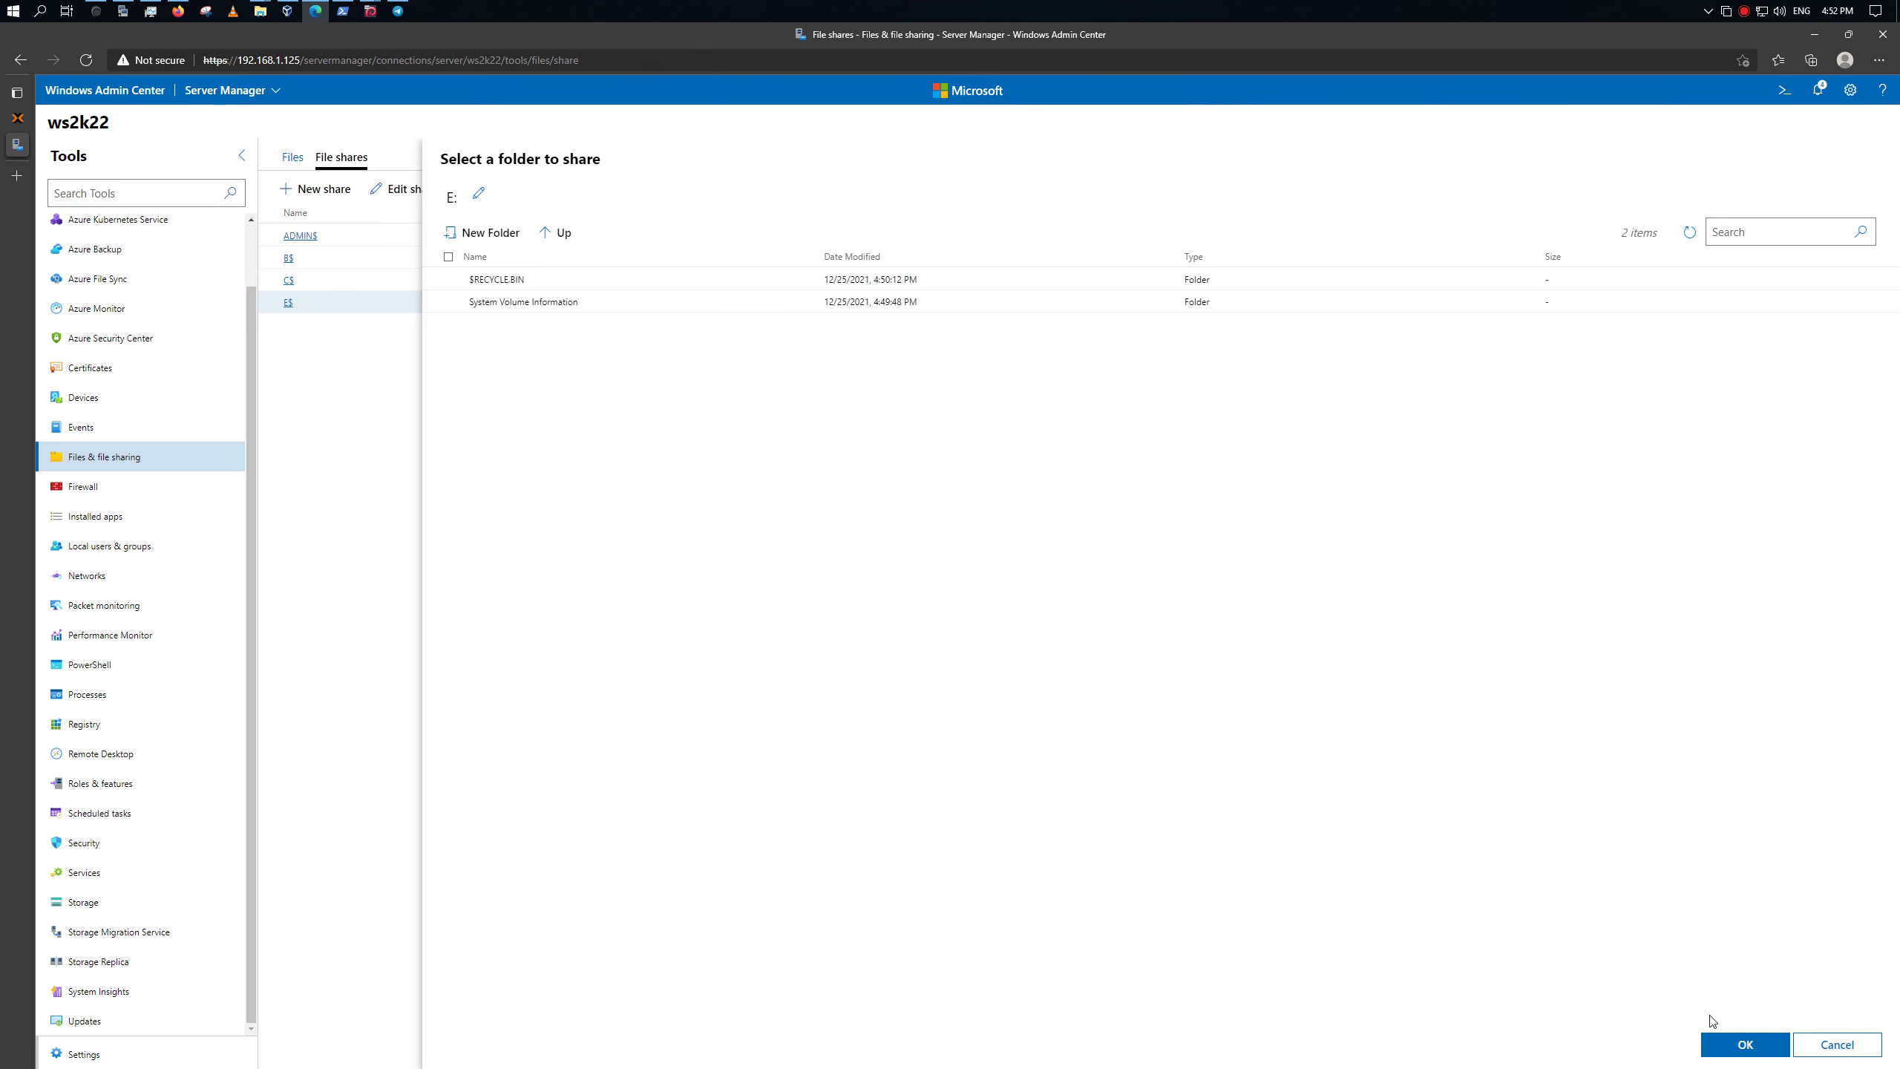
pyautogui.click(1724, 1042)
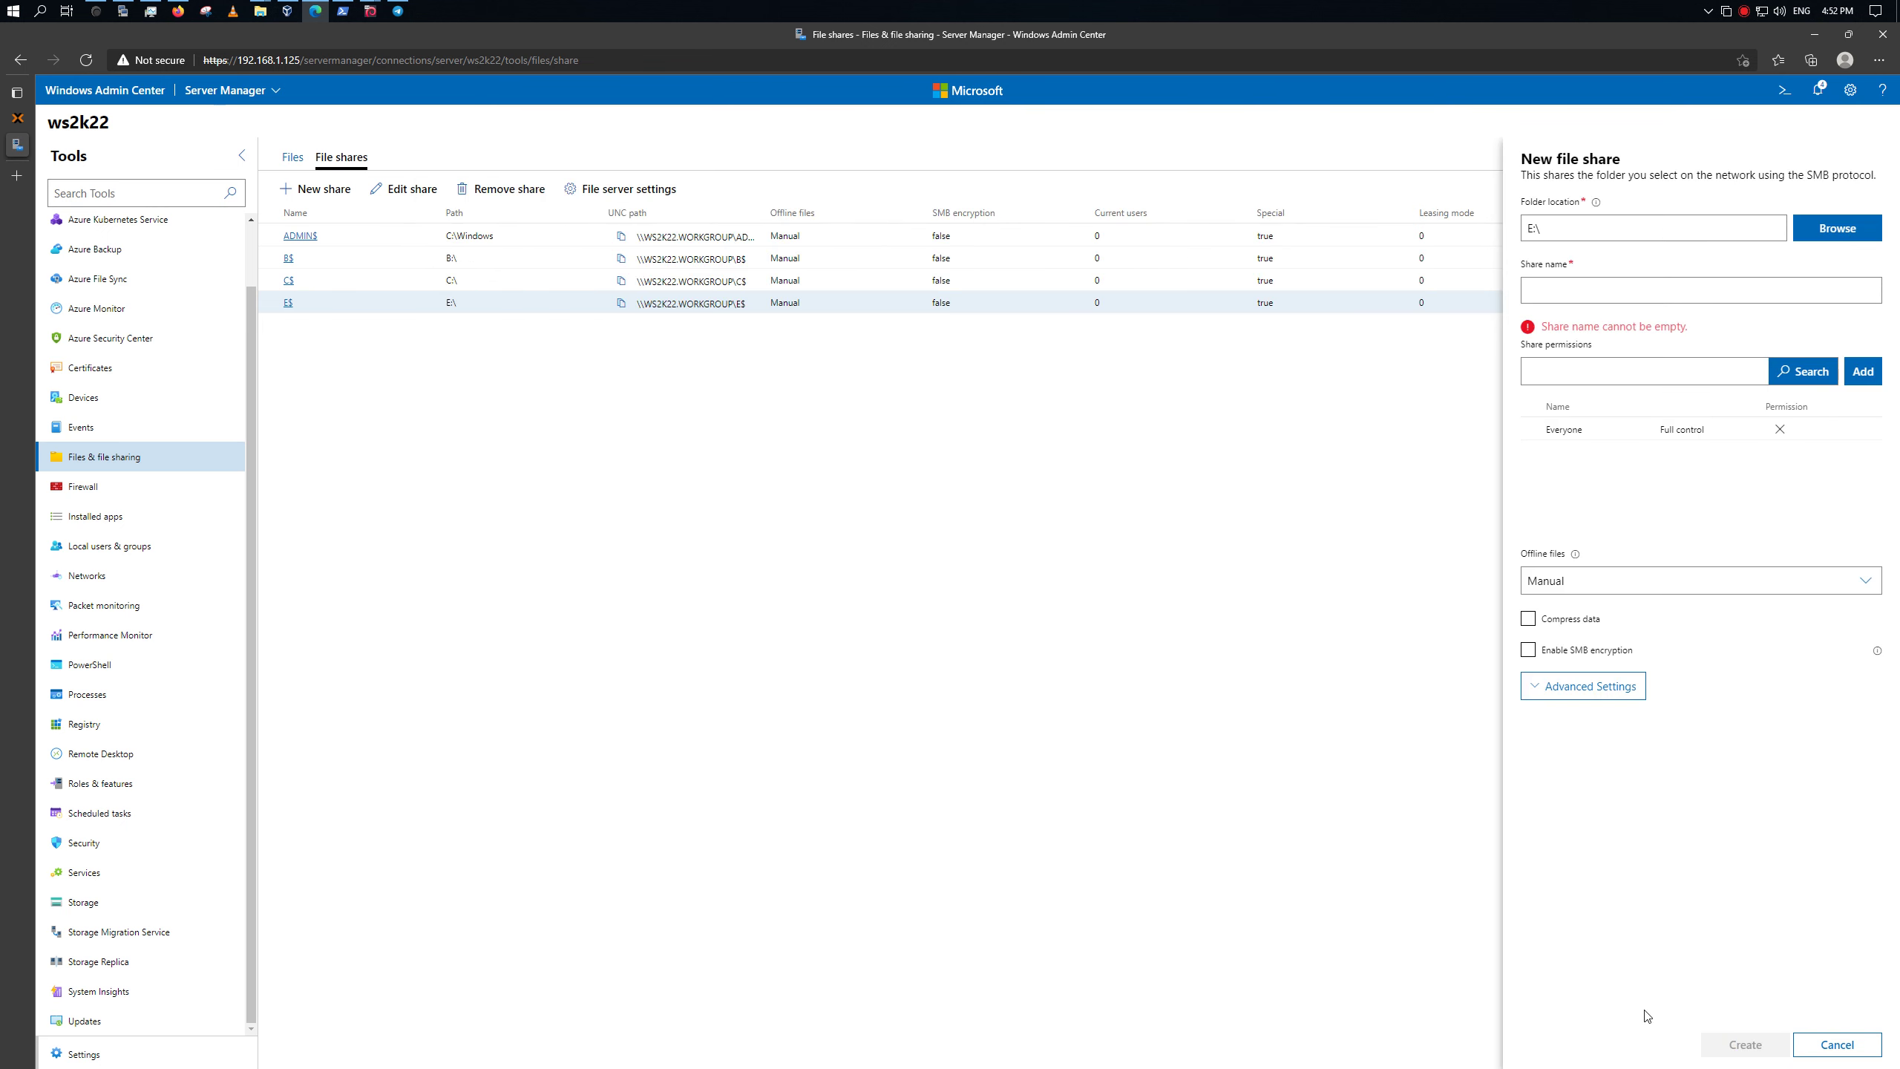
pyautogui.click(1640, 289)
pyautogui.write('iso')
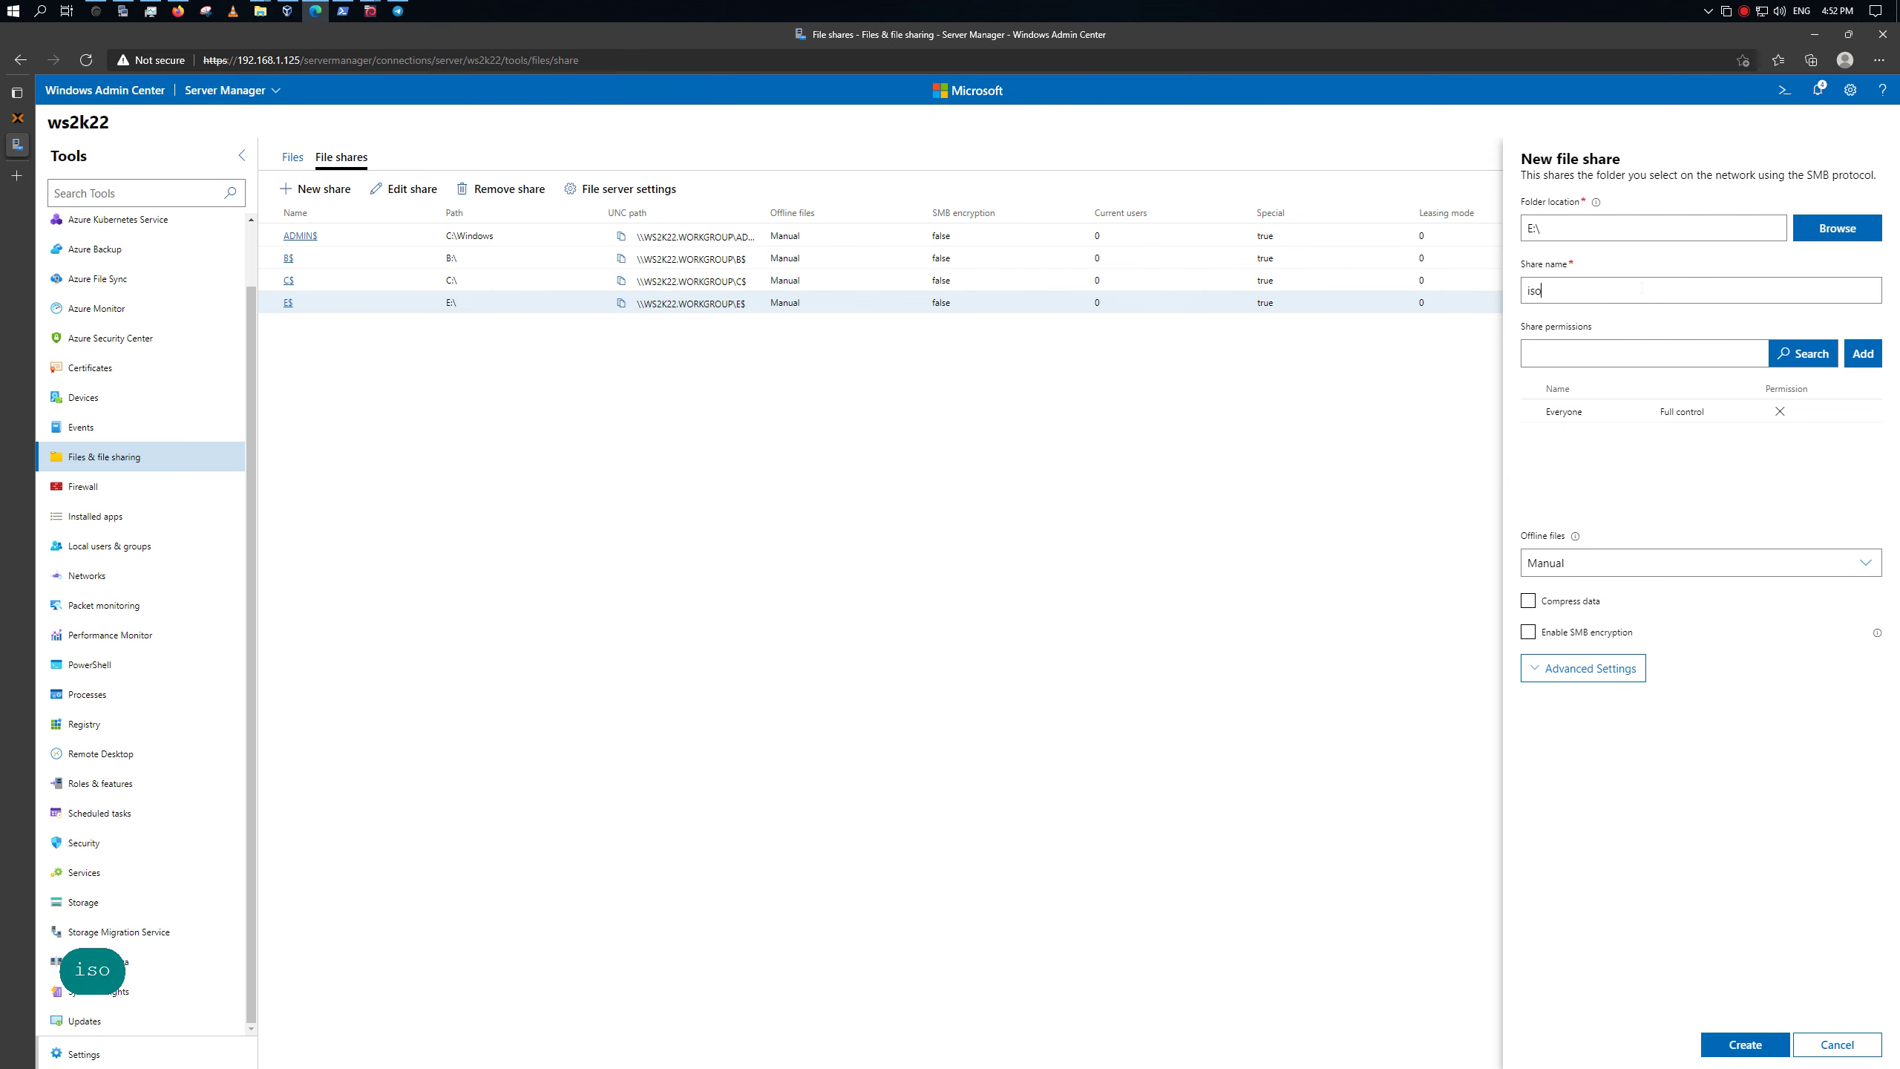
pyautogui.write('-system')
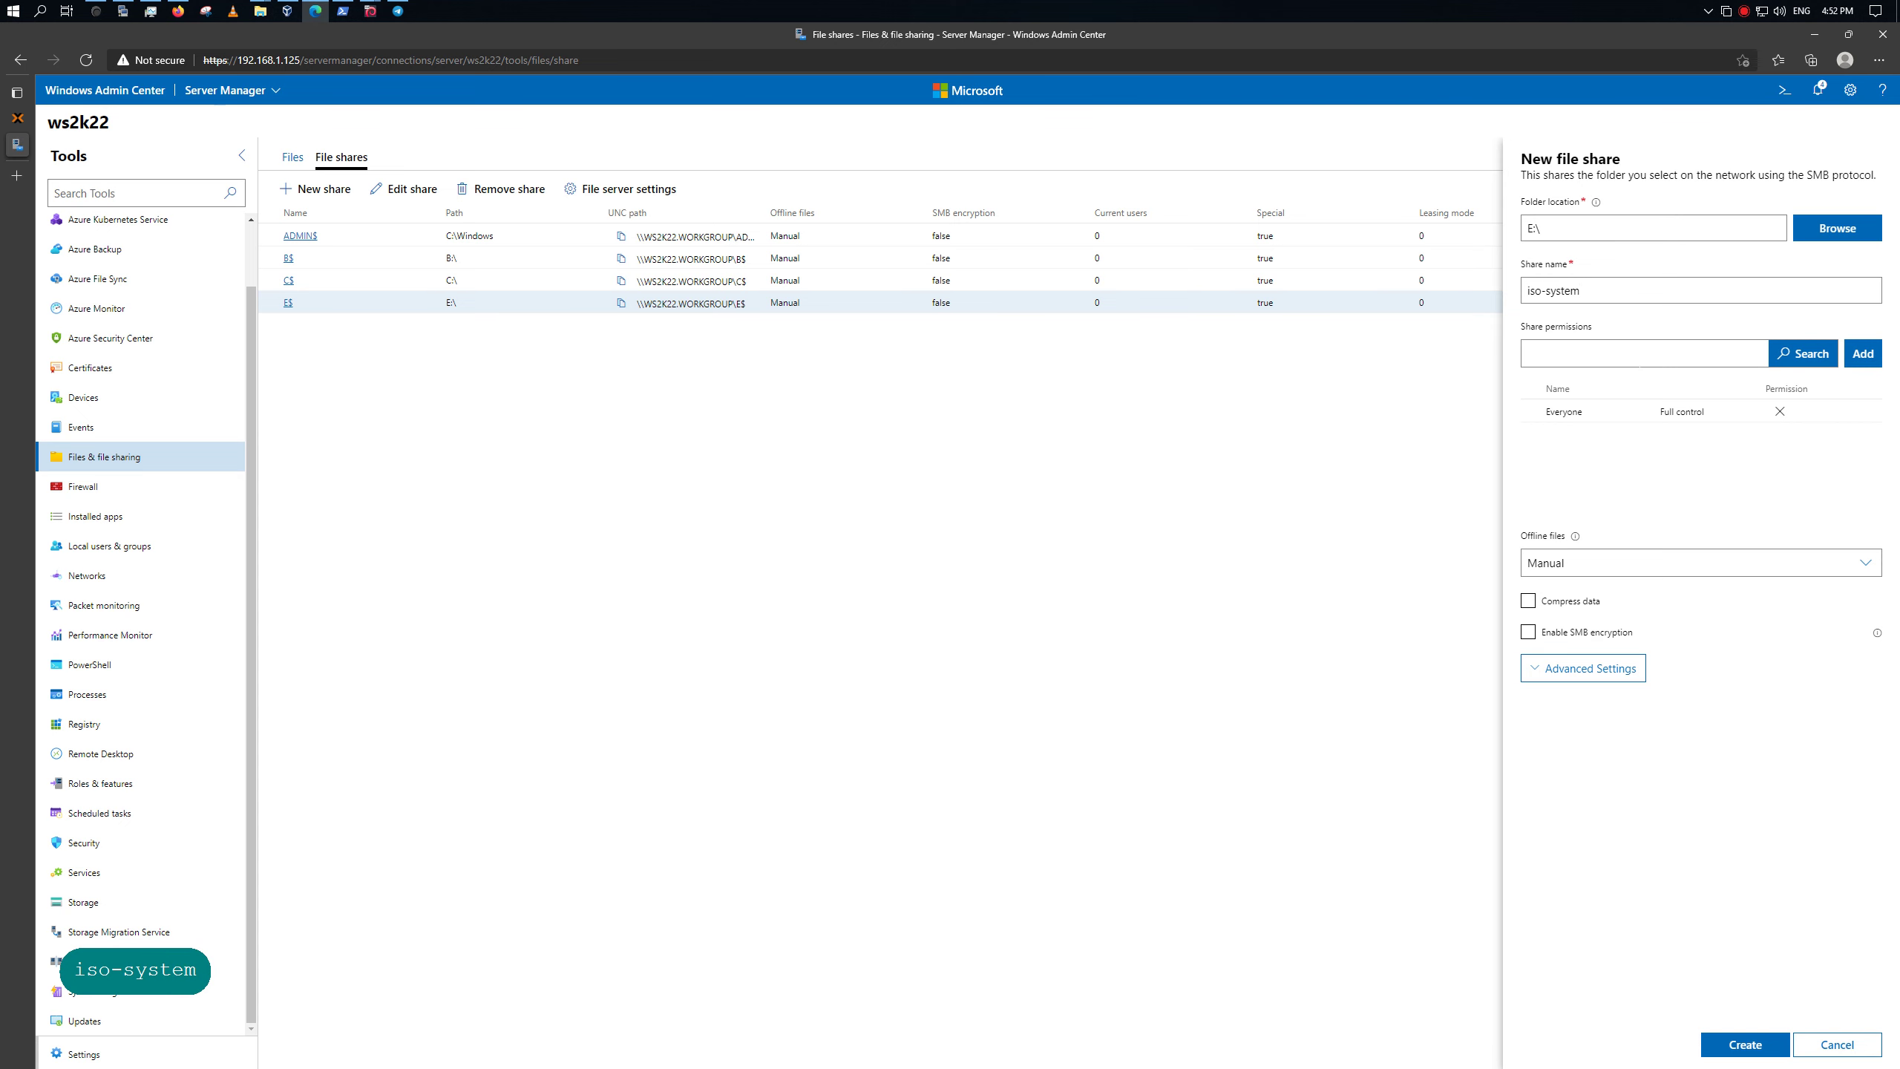
pyautogui.click(1535, 288)
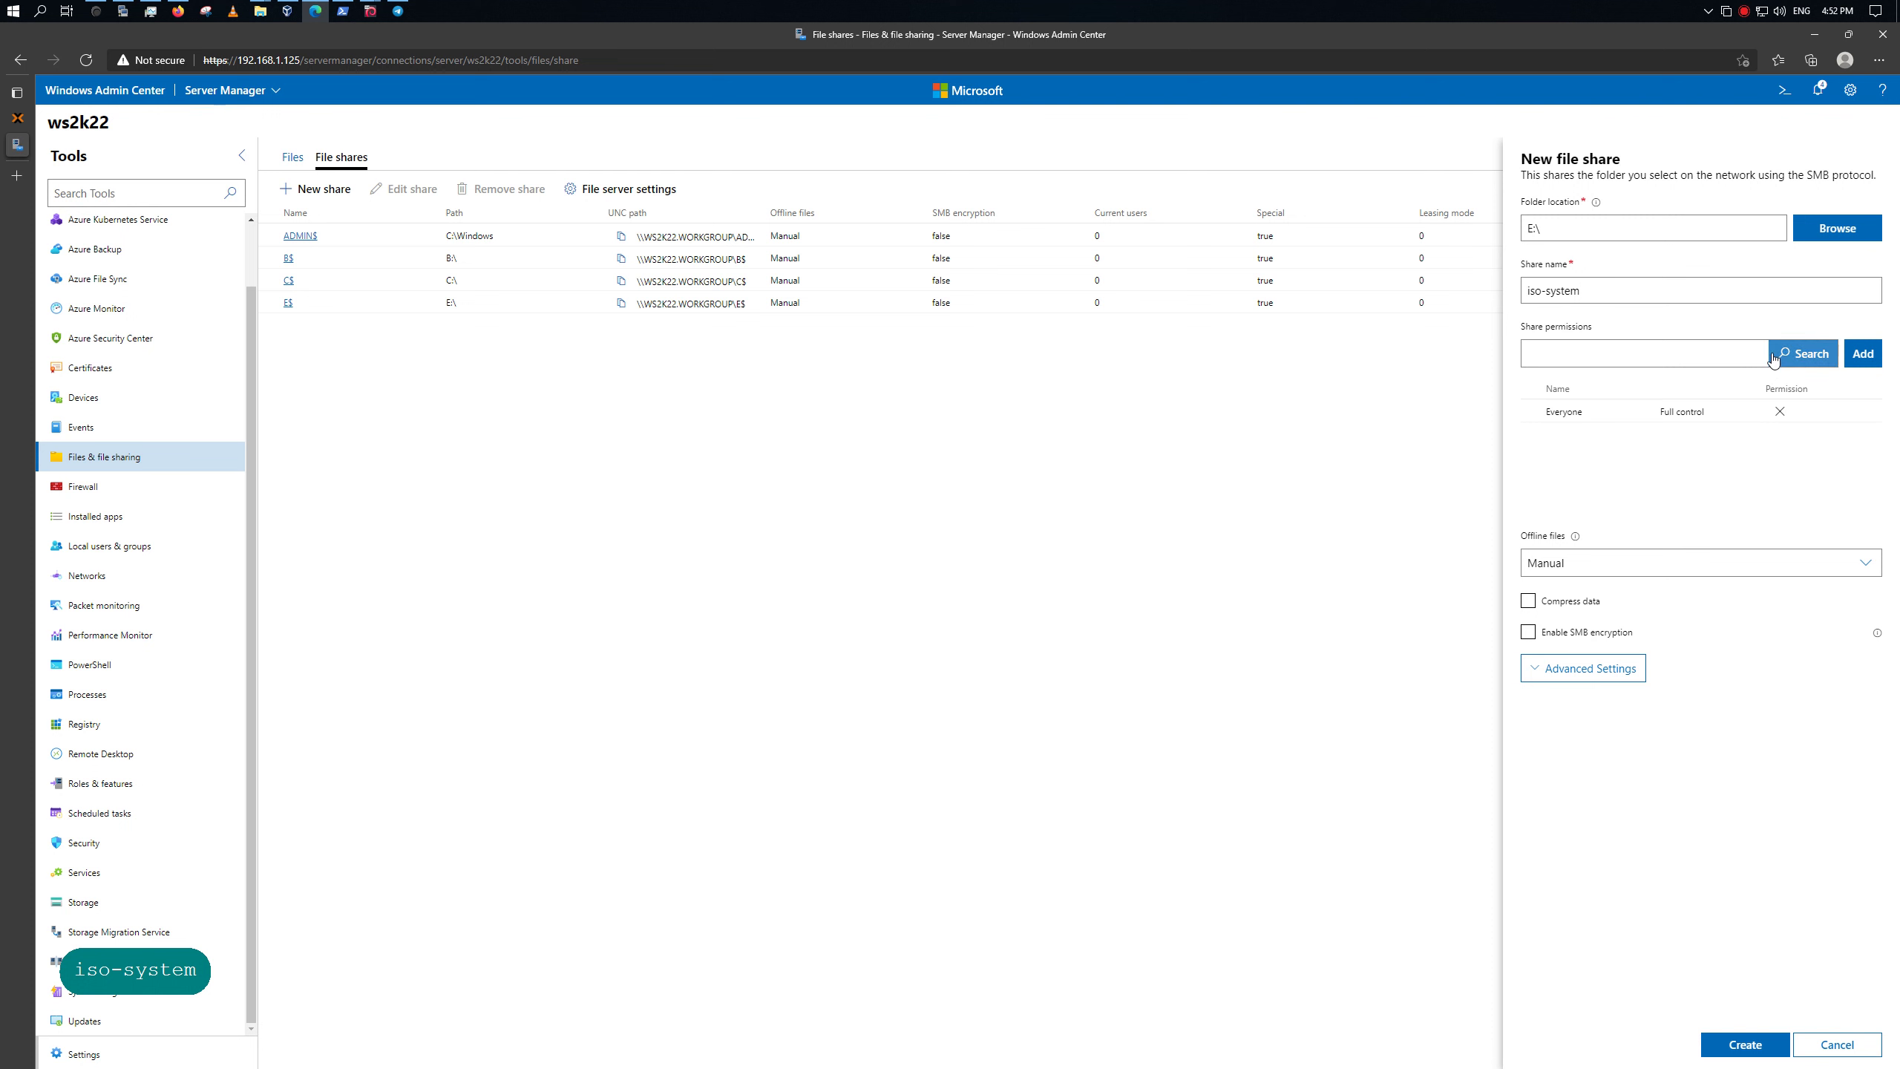
# Leave the share permissions with Everyone at Full control
pyautogui.click(1806, 343)
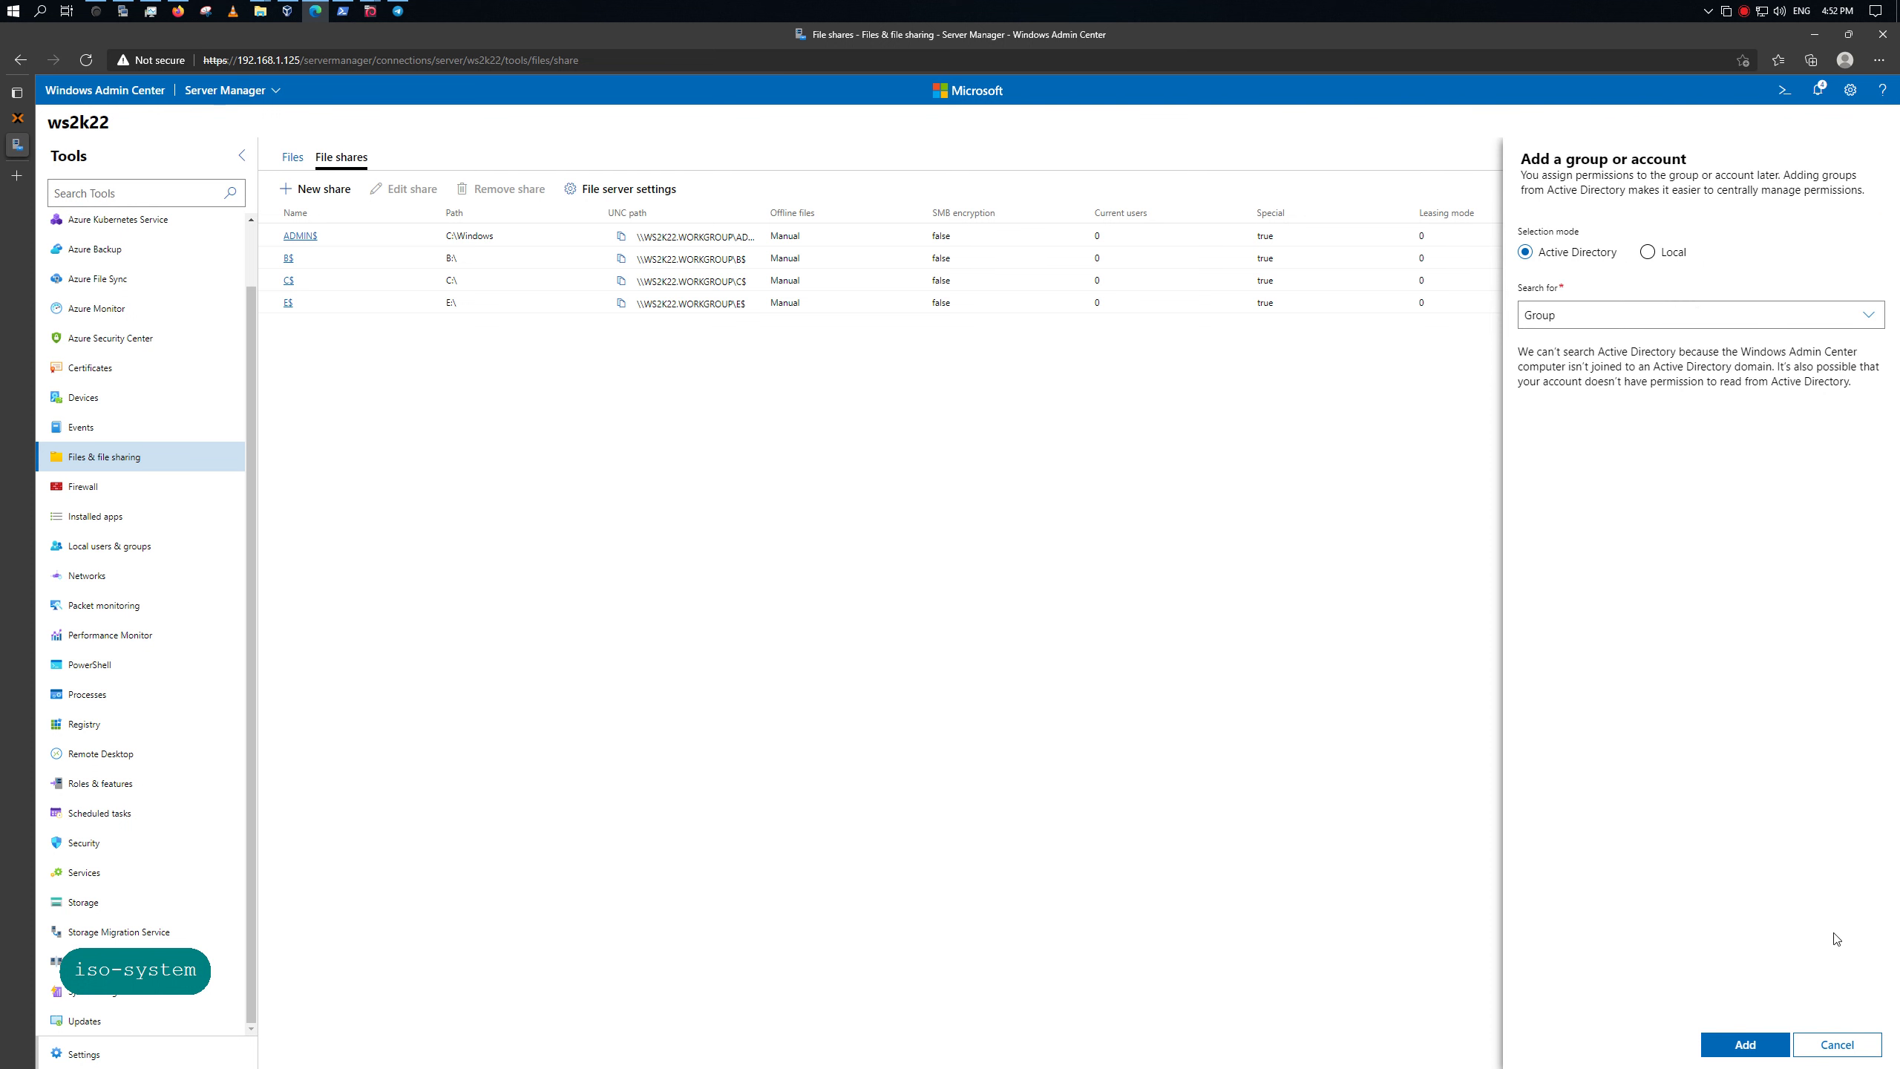
pyautogui.click(1835, 1044)
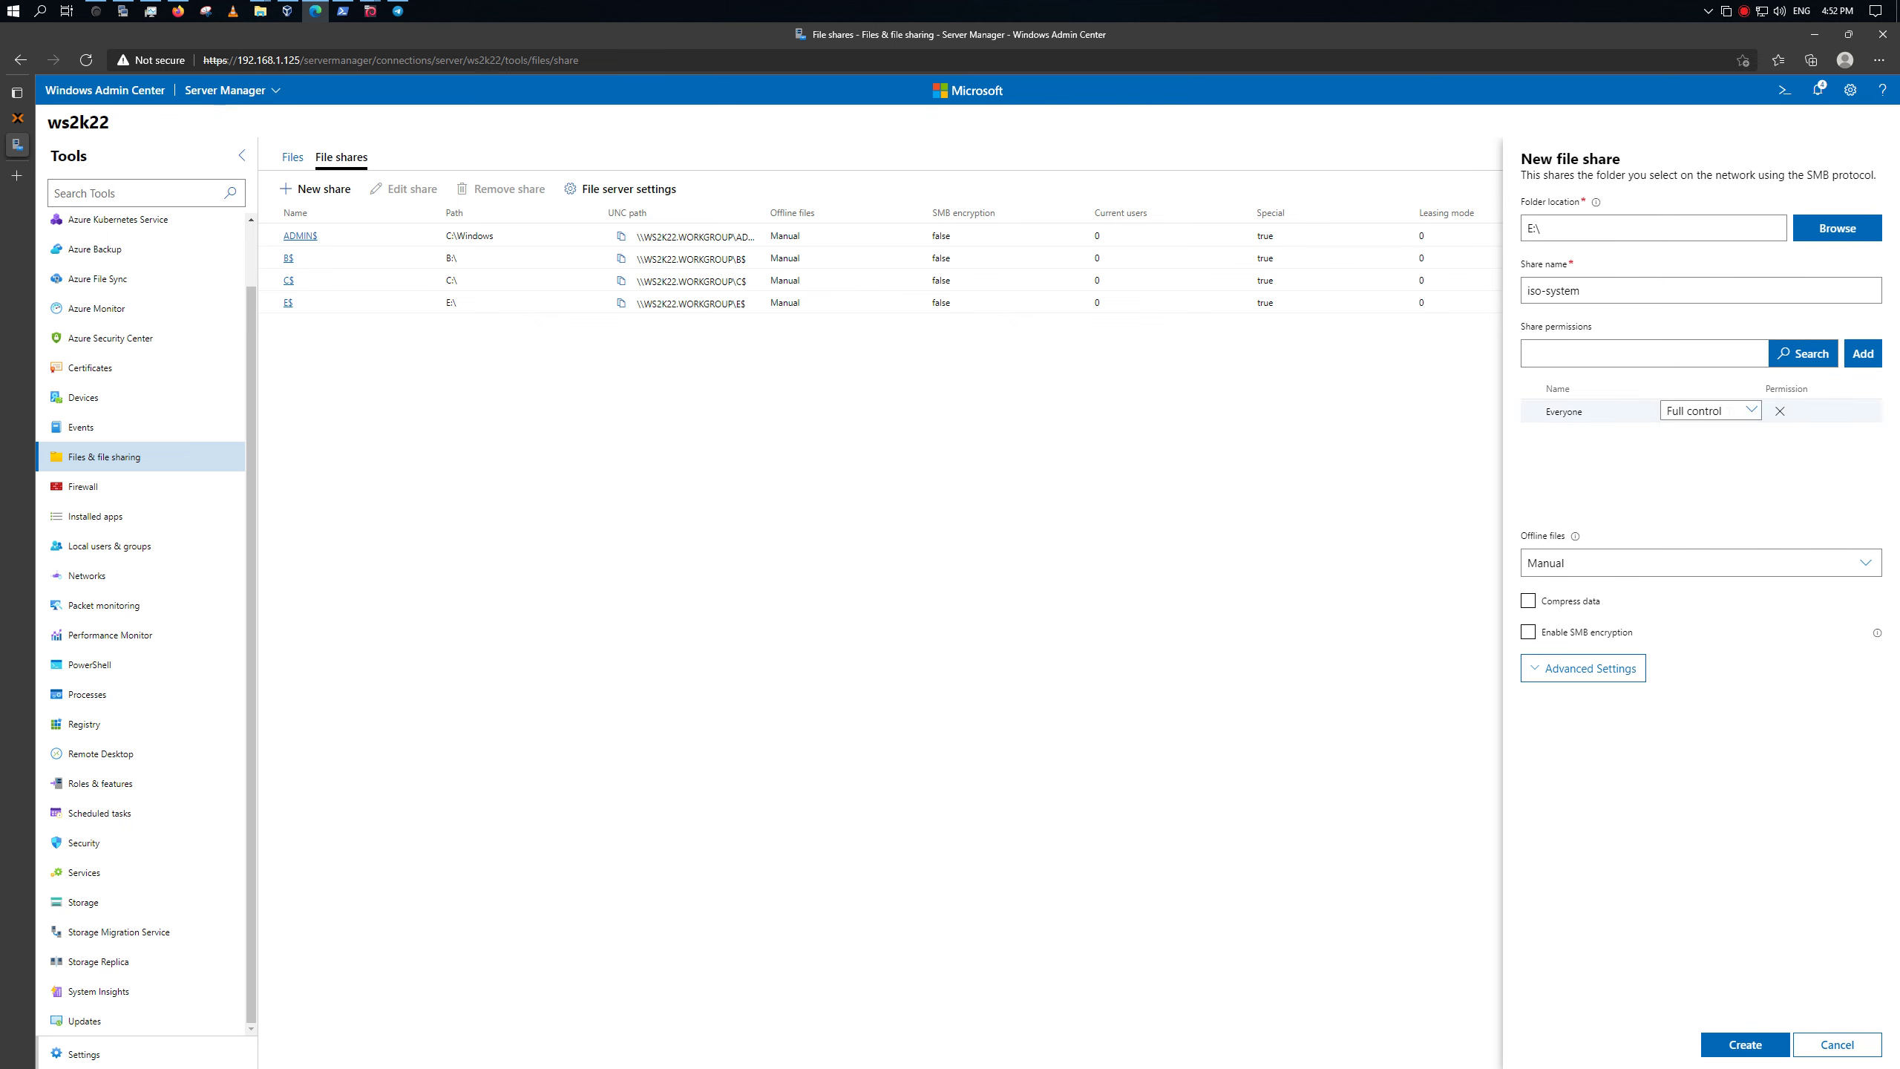
pyautogui.click(1720, 411)
pyautogui.click(1716, 433)
pyautogui.click(1752, 411)
pyautogui.click(1752, 411)
# Keep offline files at Manual, check Advanced Settings, and create the iso-system share
pyautogui.click(1662, 570)
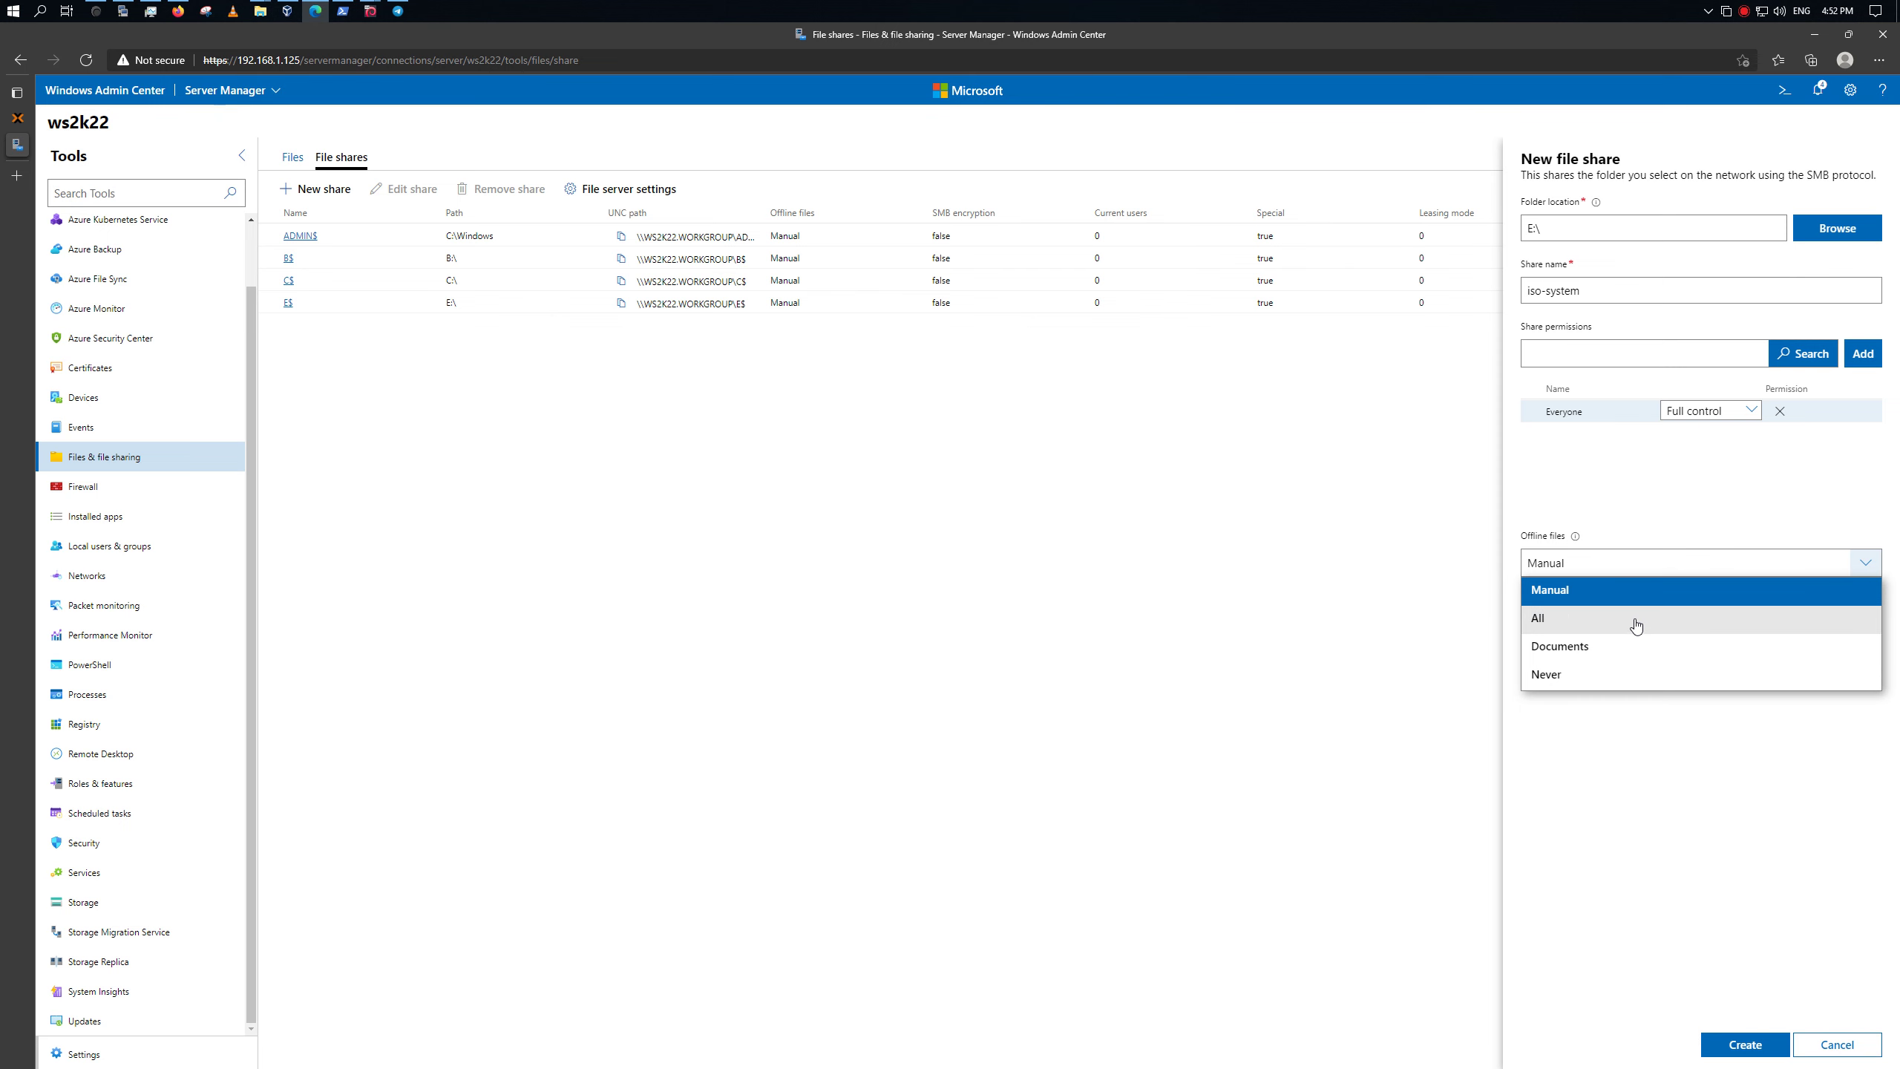
pyautogui.click(1579, 501)
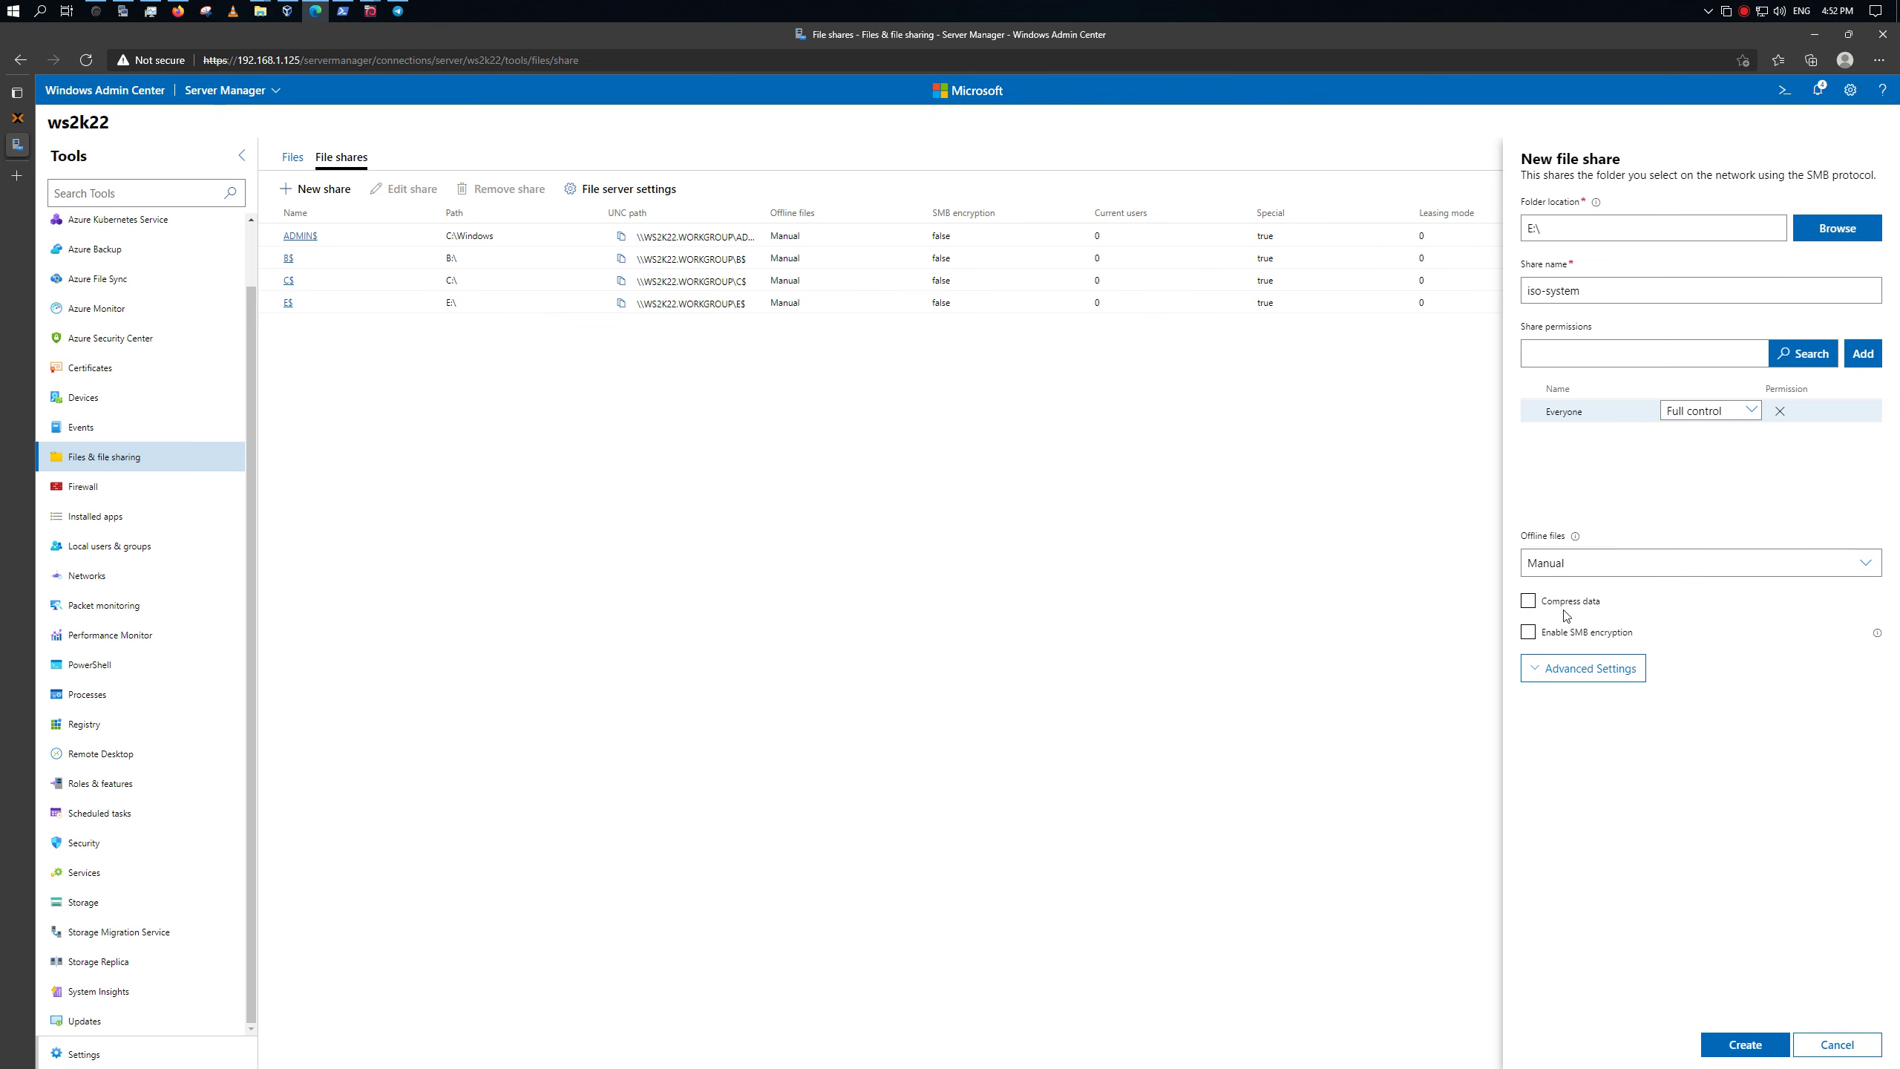
pyautogui.click(1587, 673)
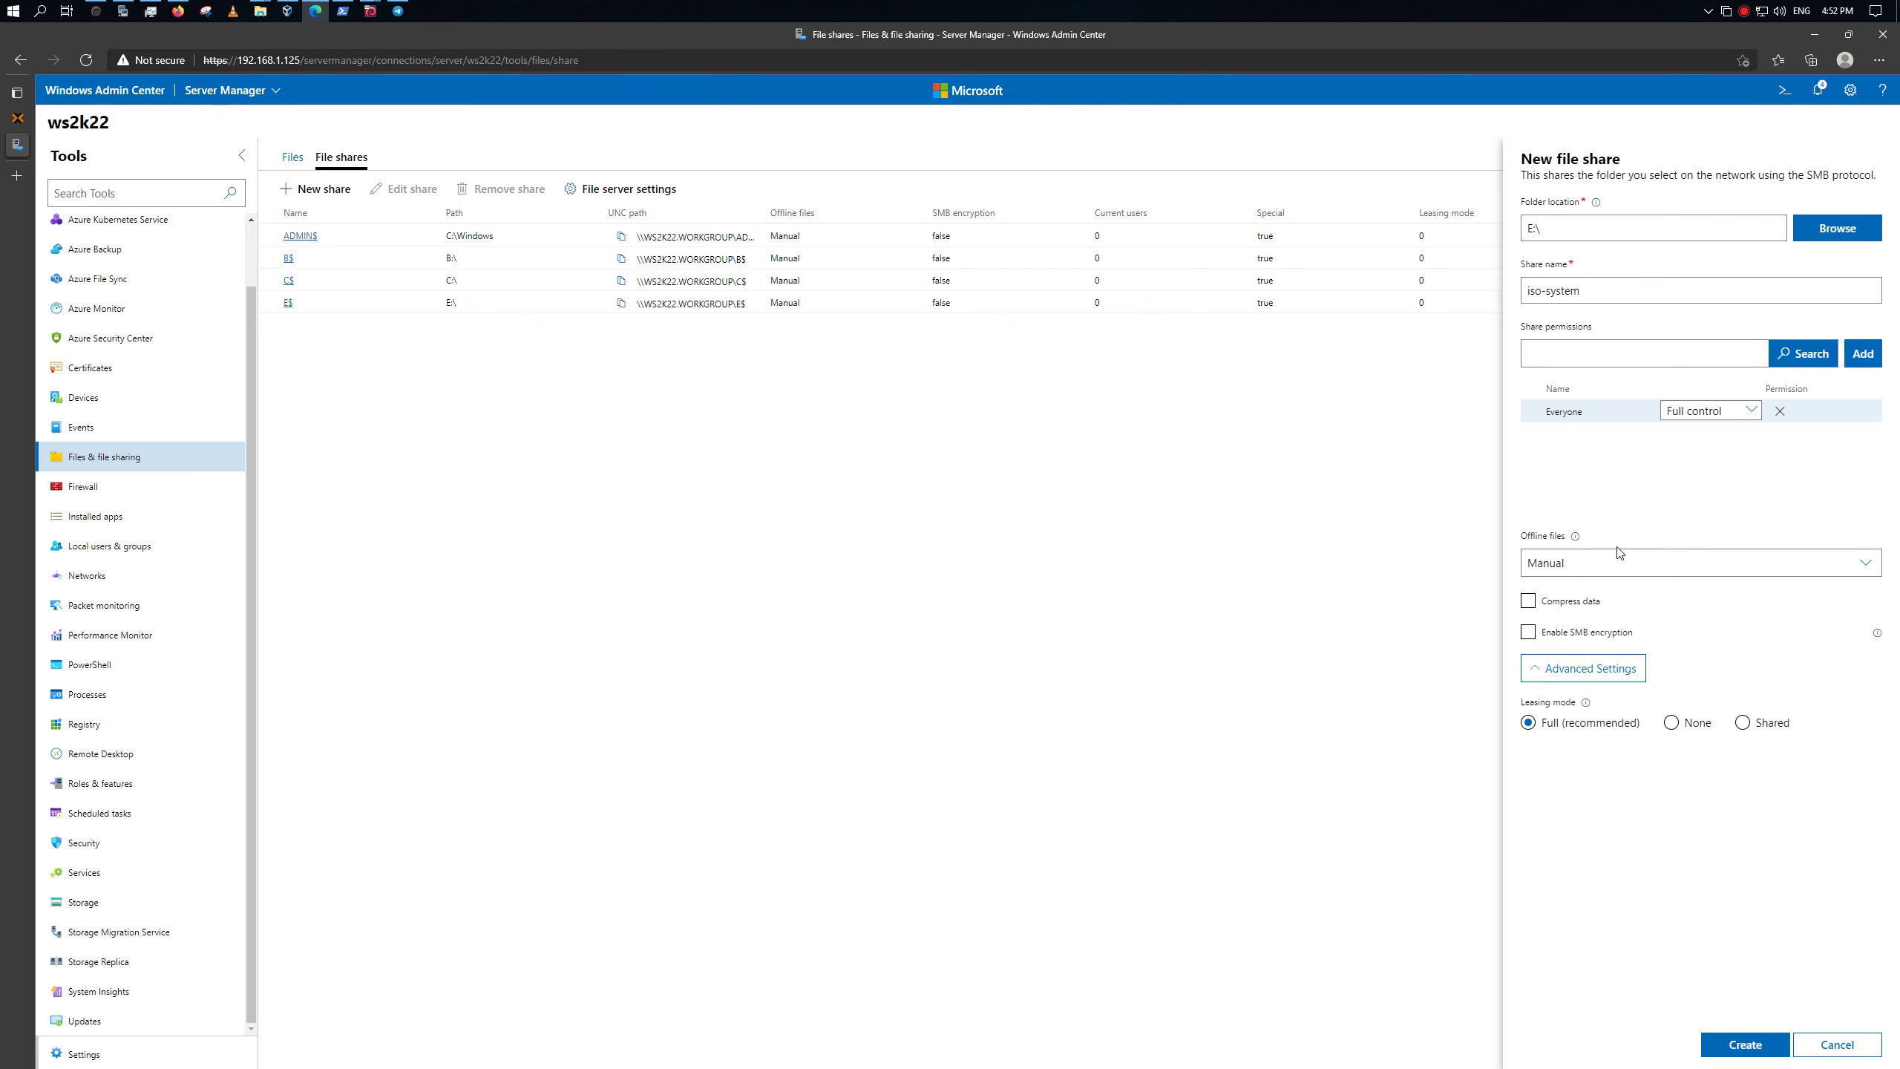
pyautogui.click(1631, 565)
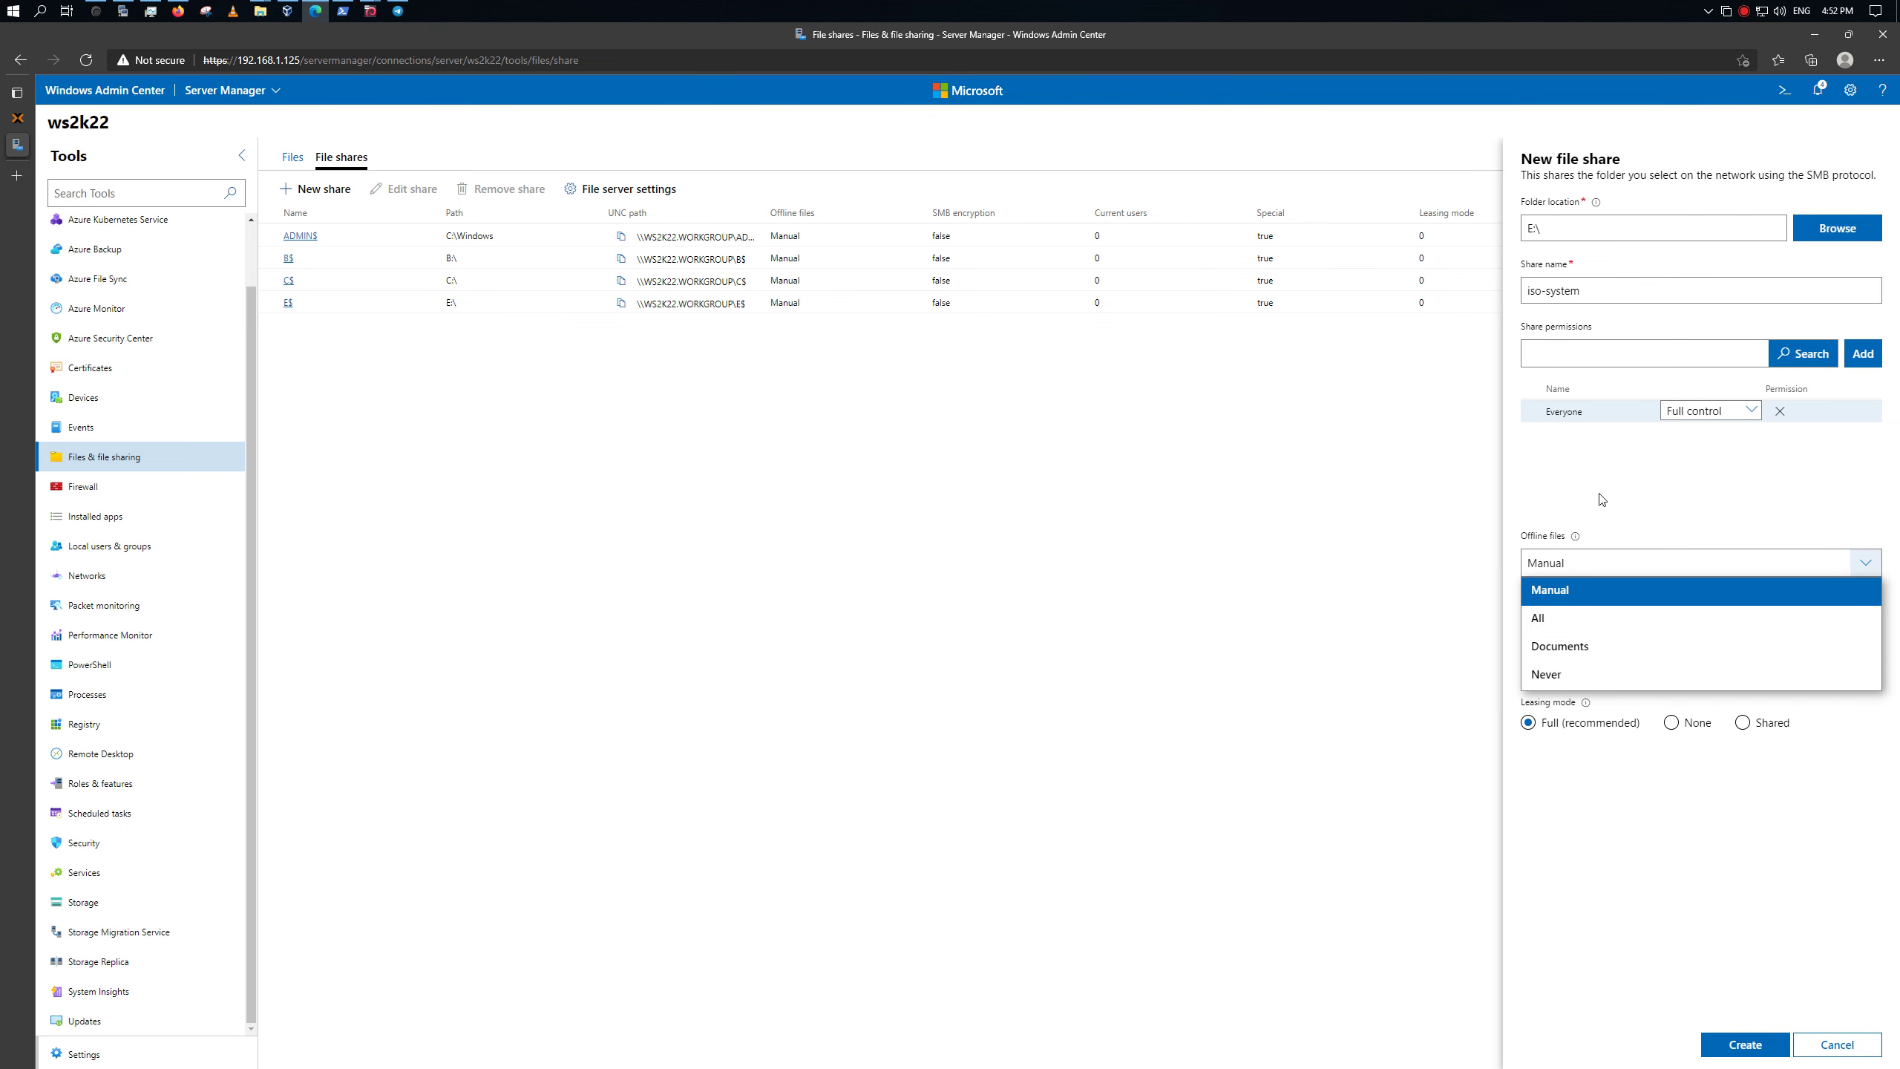
pyautogui.click(1655, 485)
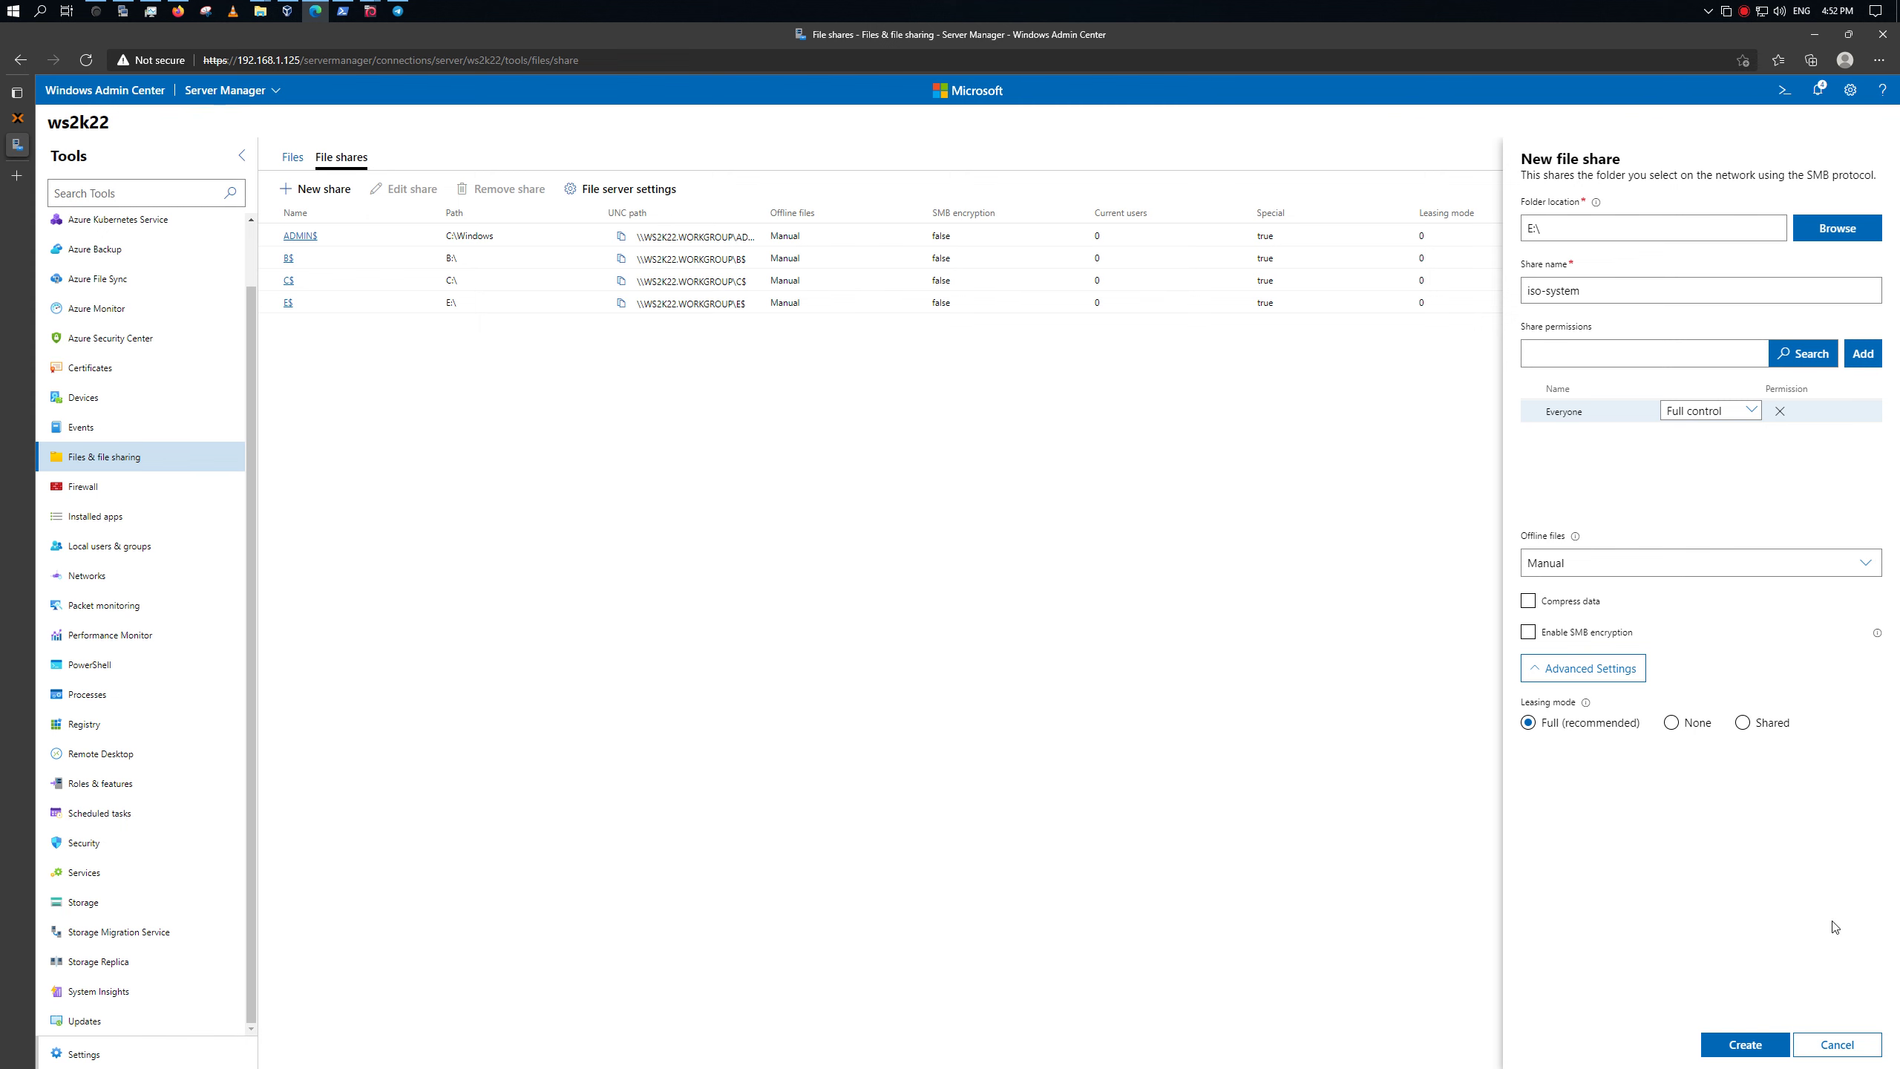
pyautogui.click(1719, 1036)
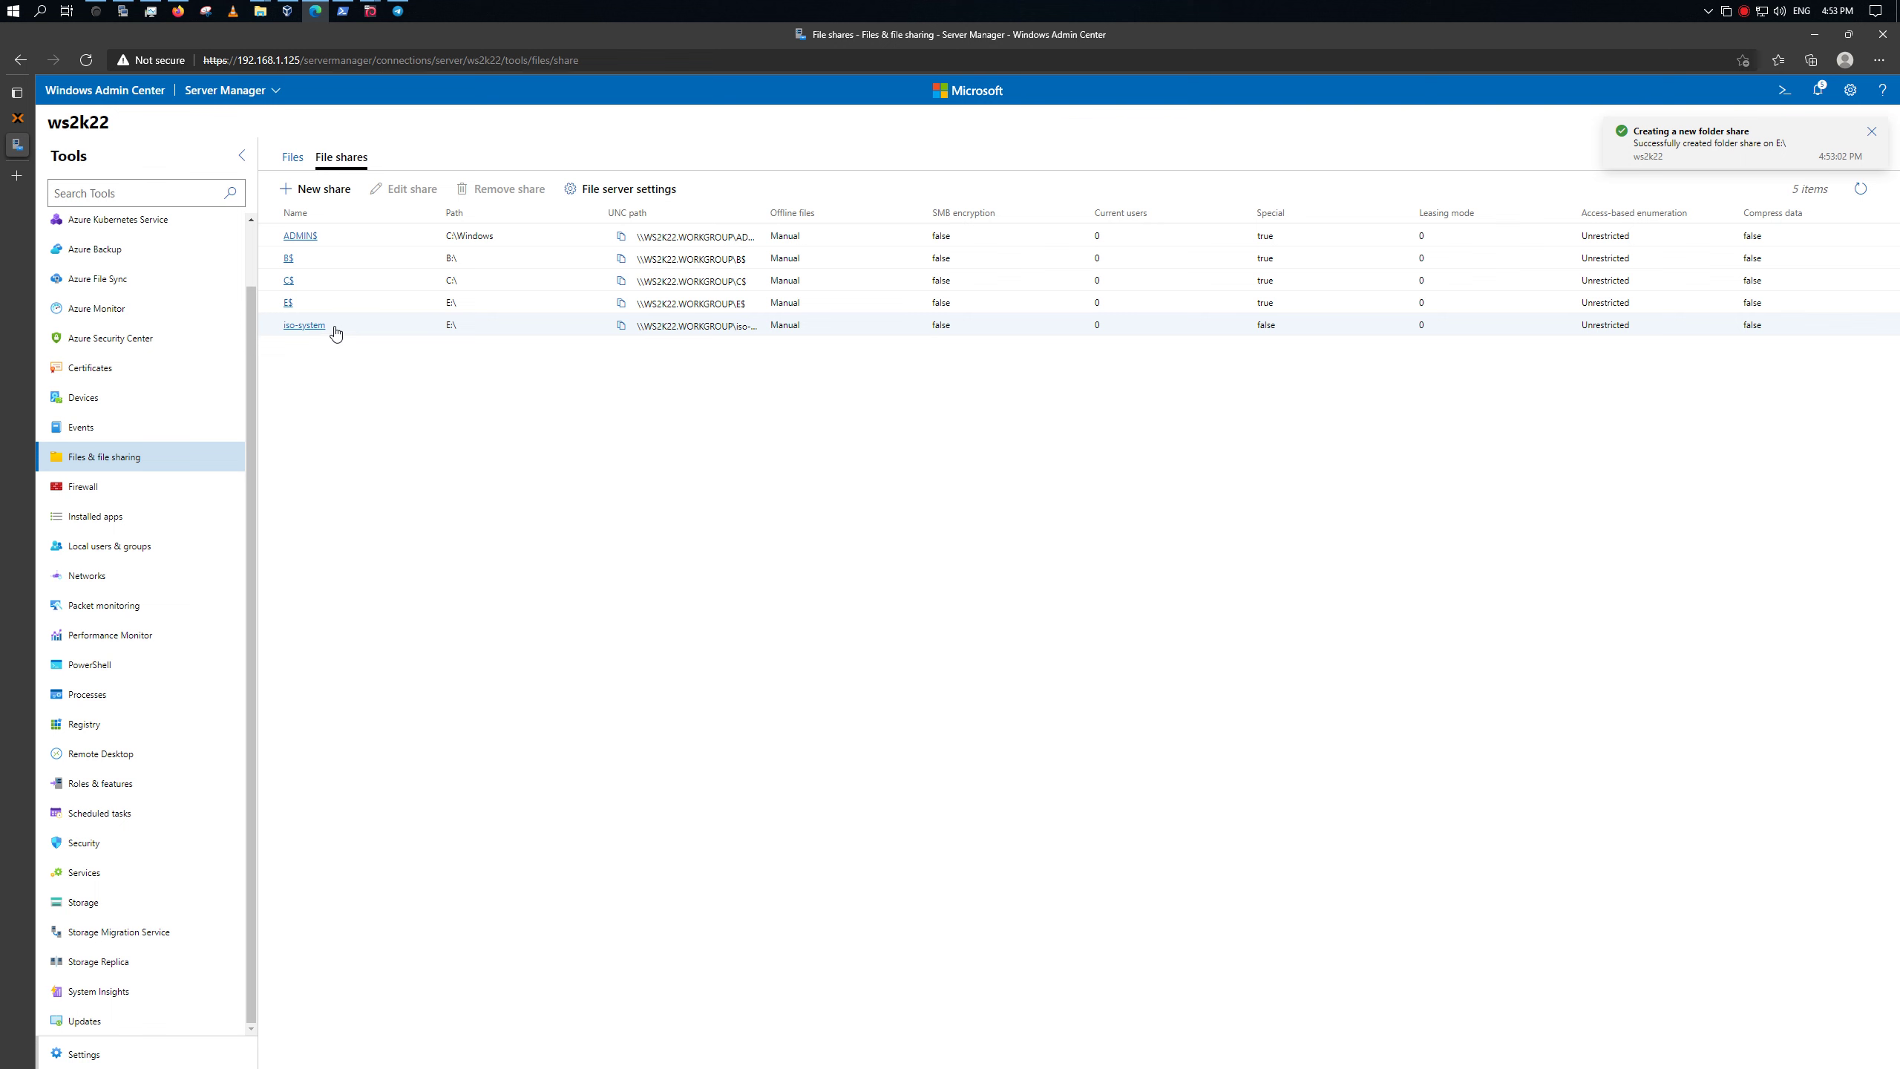
# Open the iso-system share's settings and copy its network path
pyautogui.click(305, 330)
pyautogui.click(305, 327)
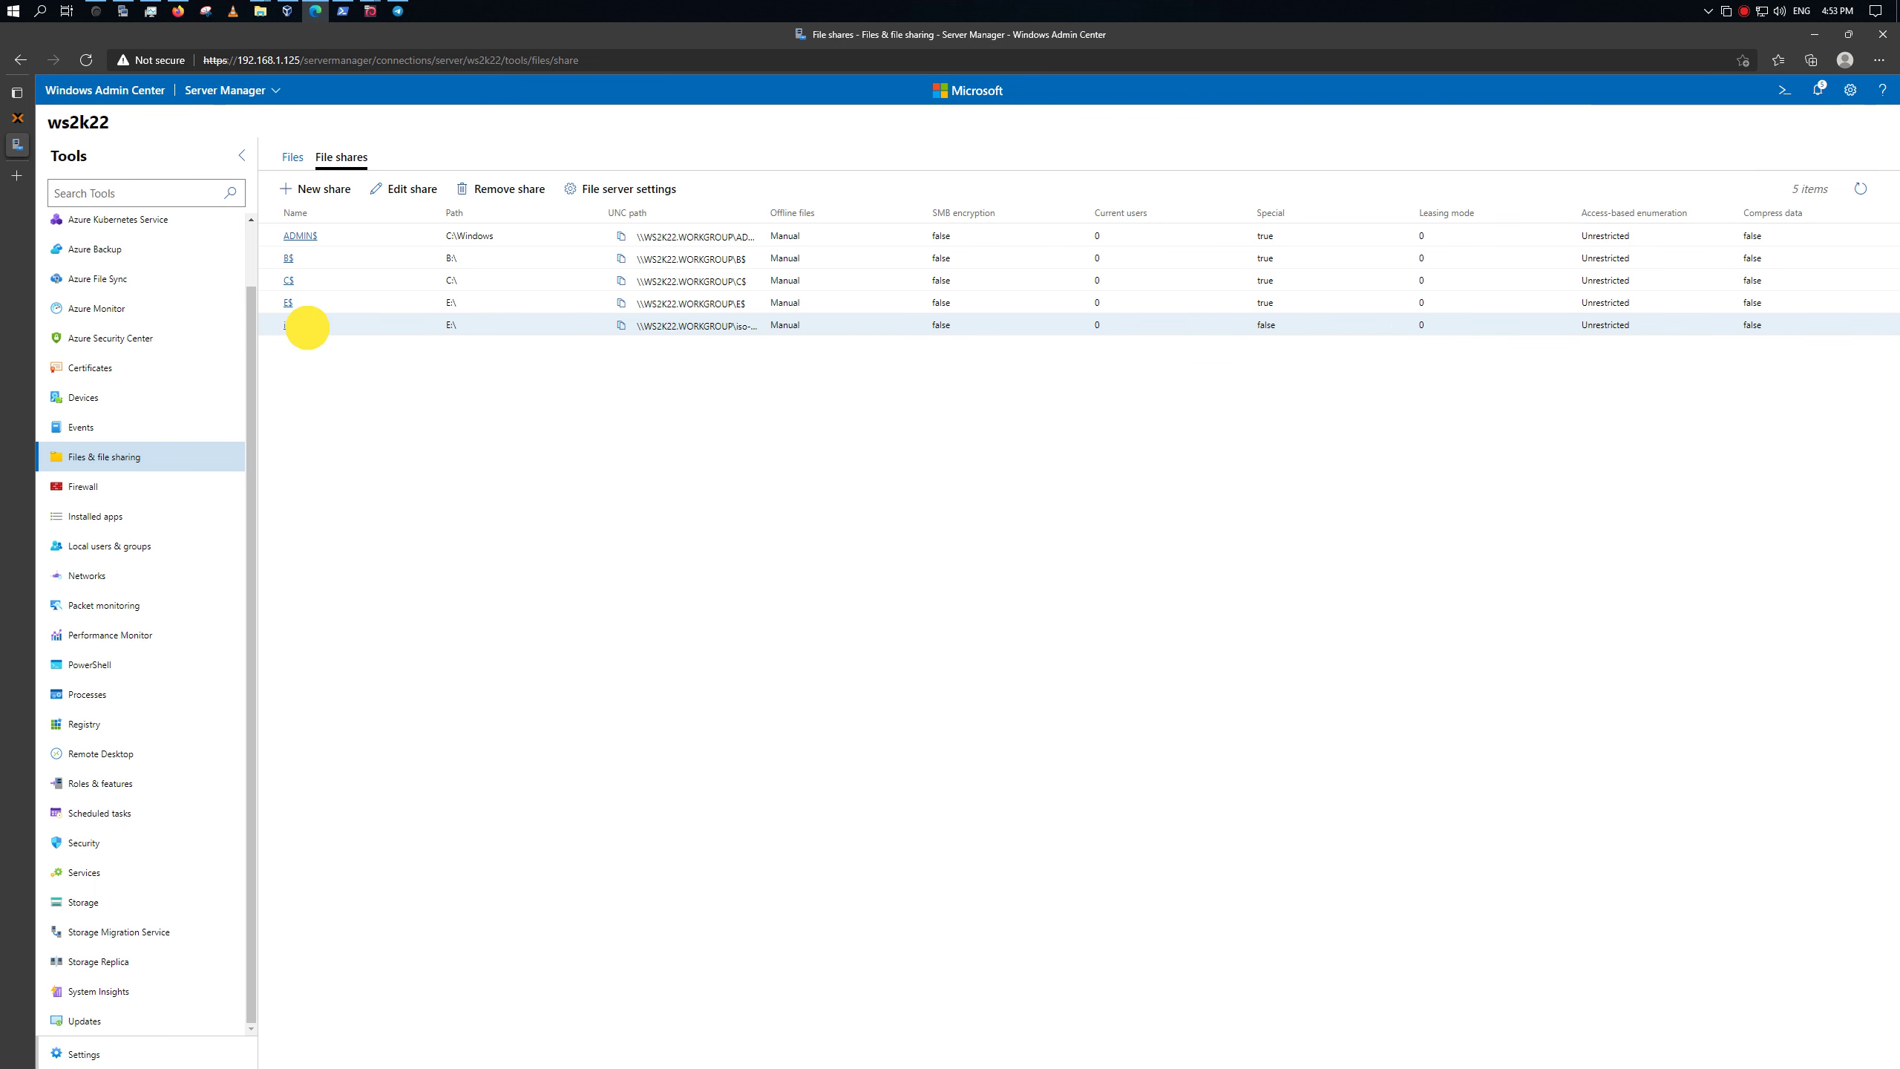
pyautogui.moveTo(1629, 258); pyautogui.dragTo(1506, 256)
pyautogui.rightClick(1537, 259)
pyautogui.click(1562, 271)
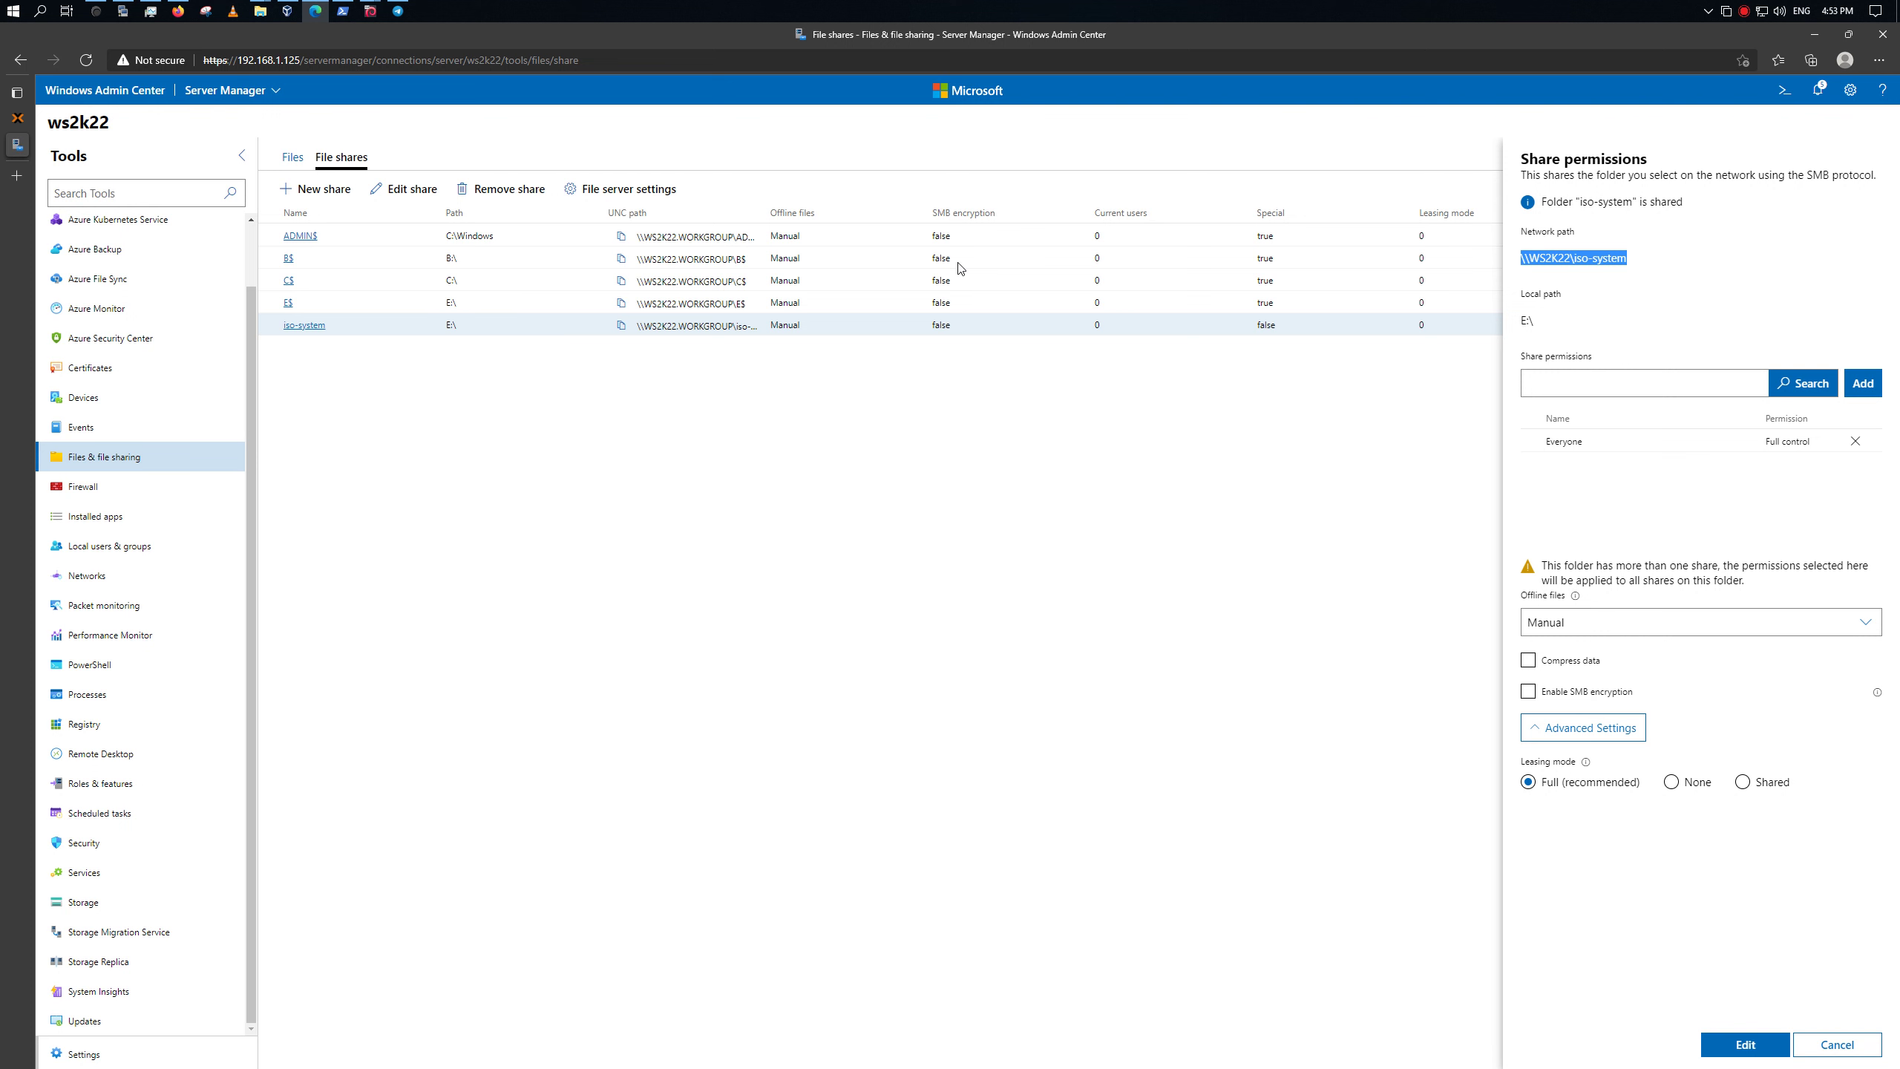
pyautogui.click(530, 6)
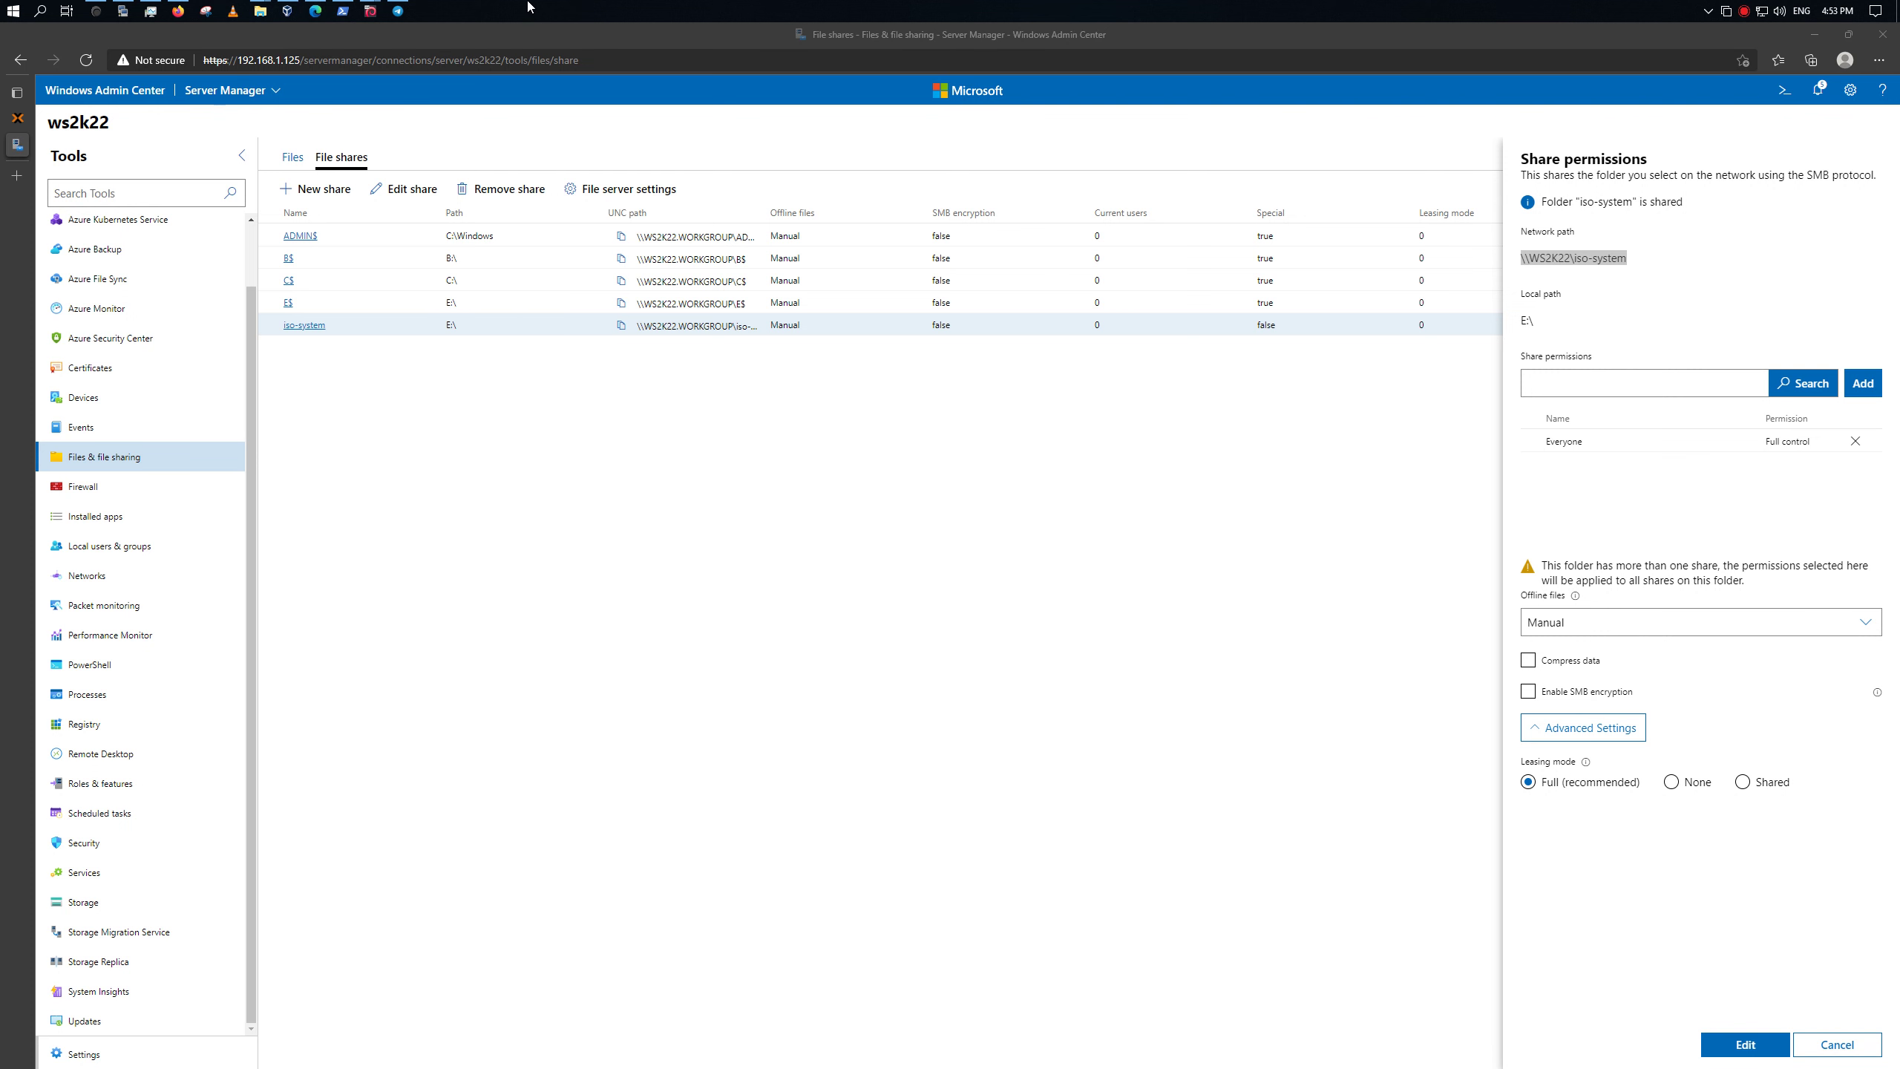
pyautogui.hotkey('shift', 'F9')
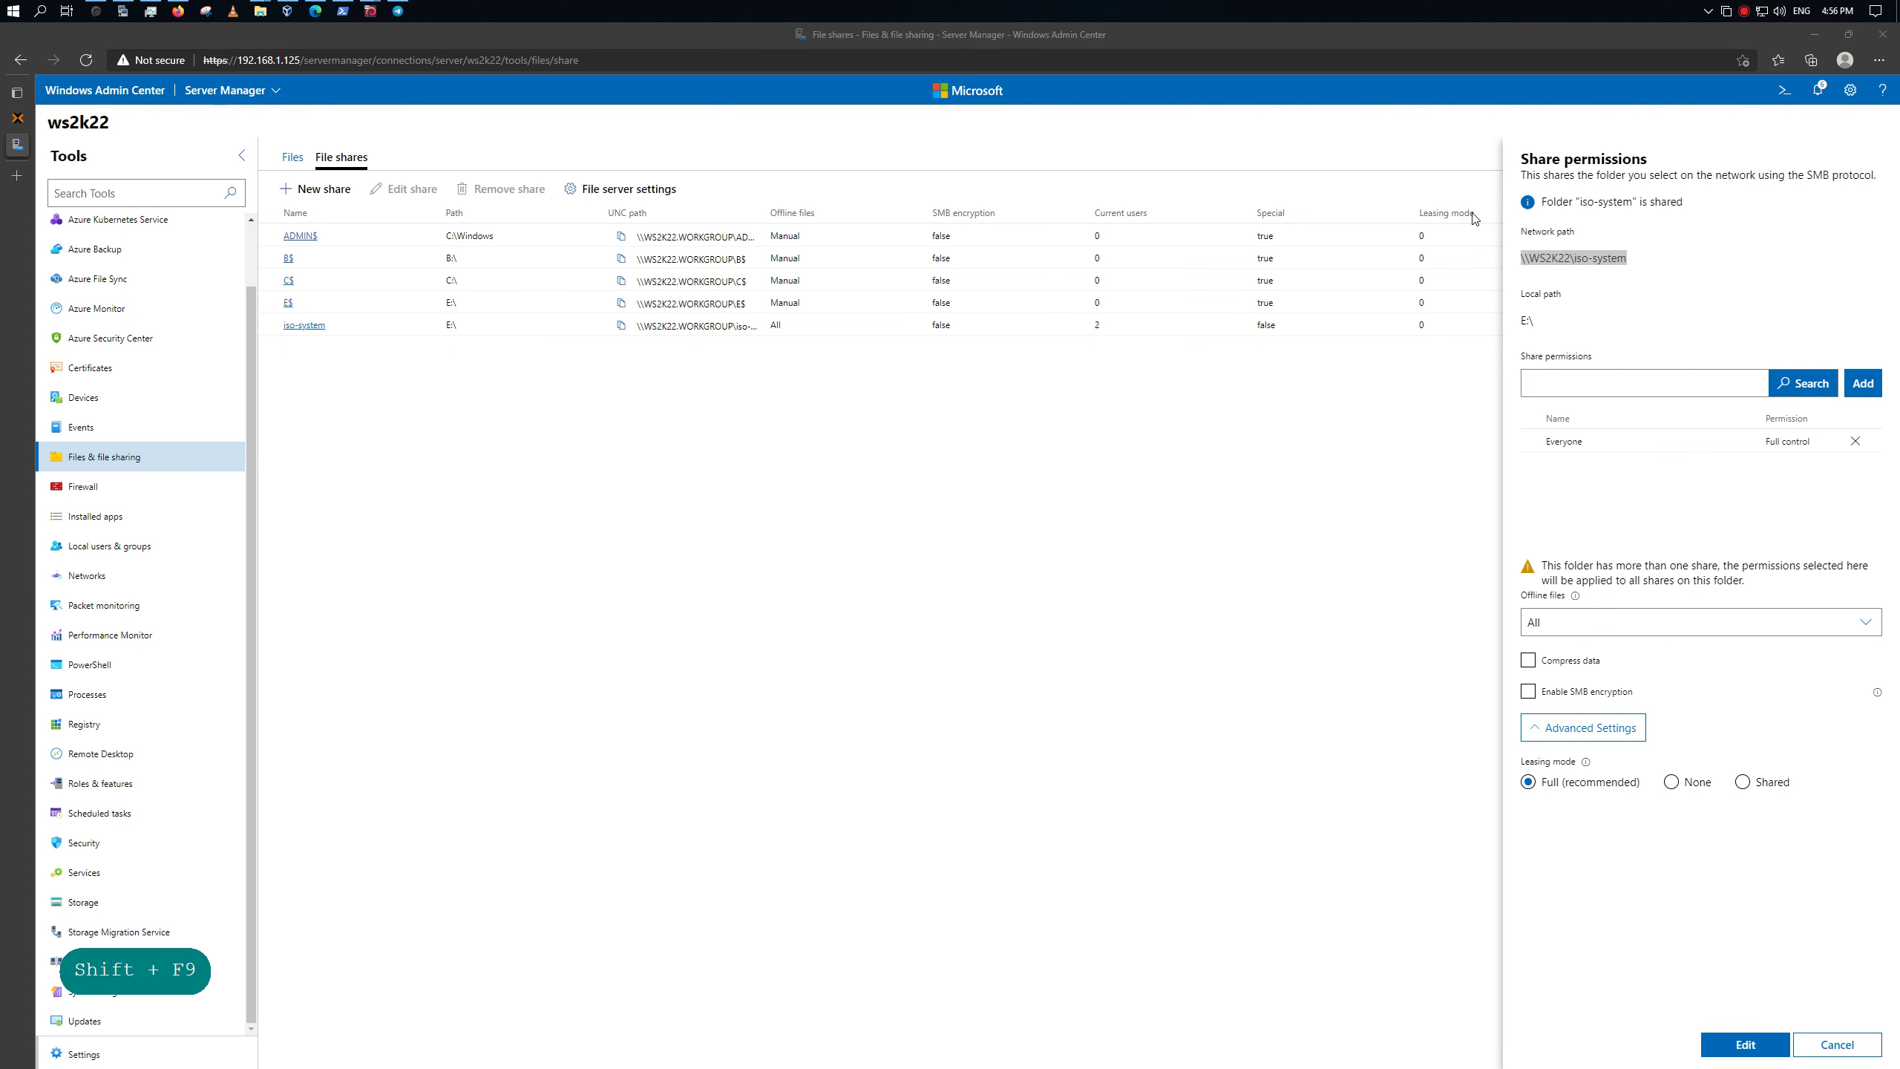
# Add the local Guest user to the share permissions and save the change
pyautogui.click(1799, 381)
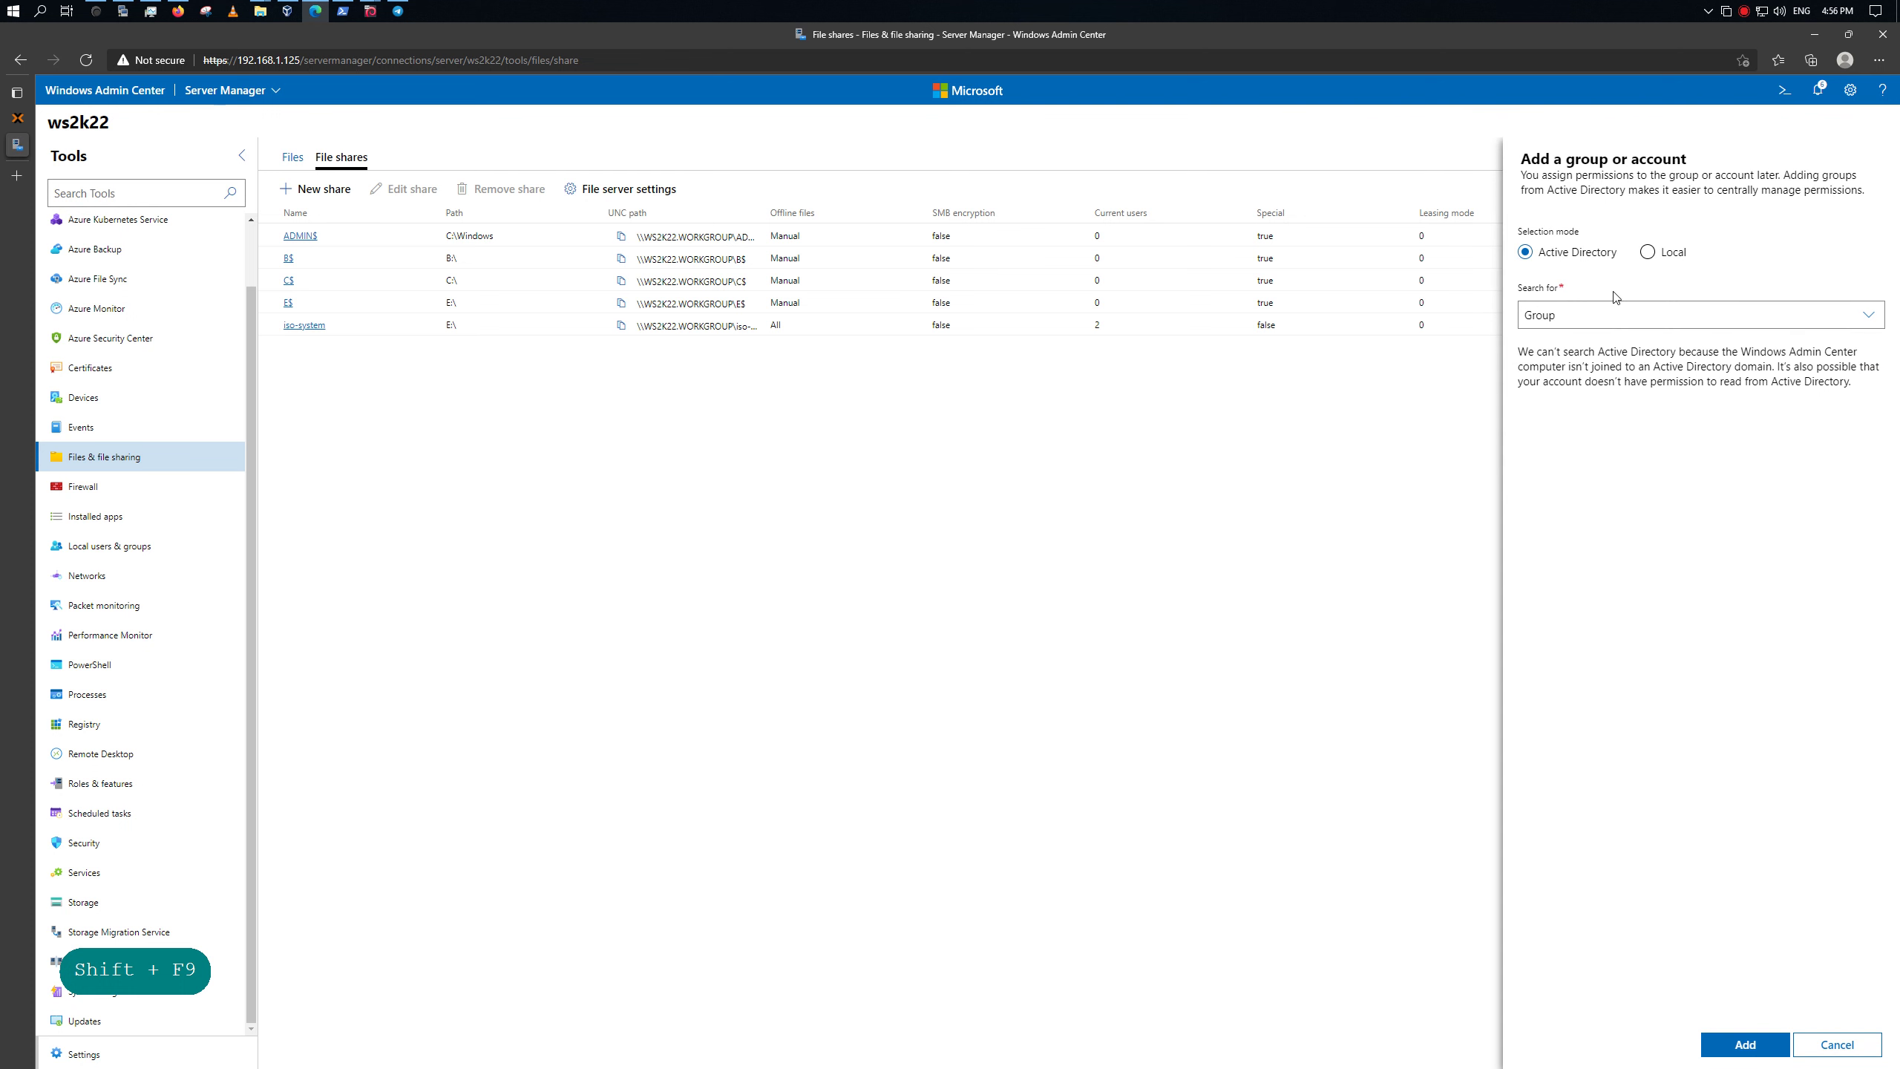
pyautogui.click(1653, 253)
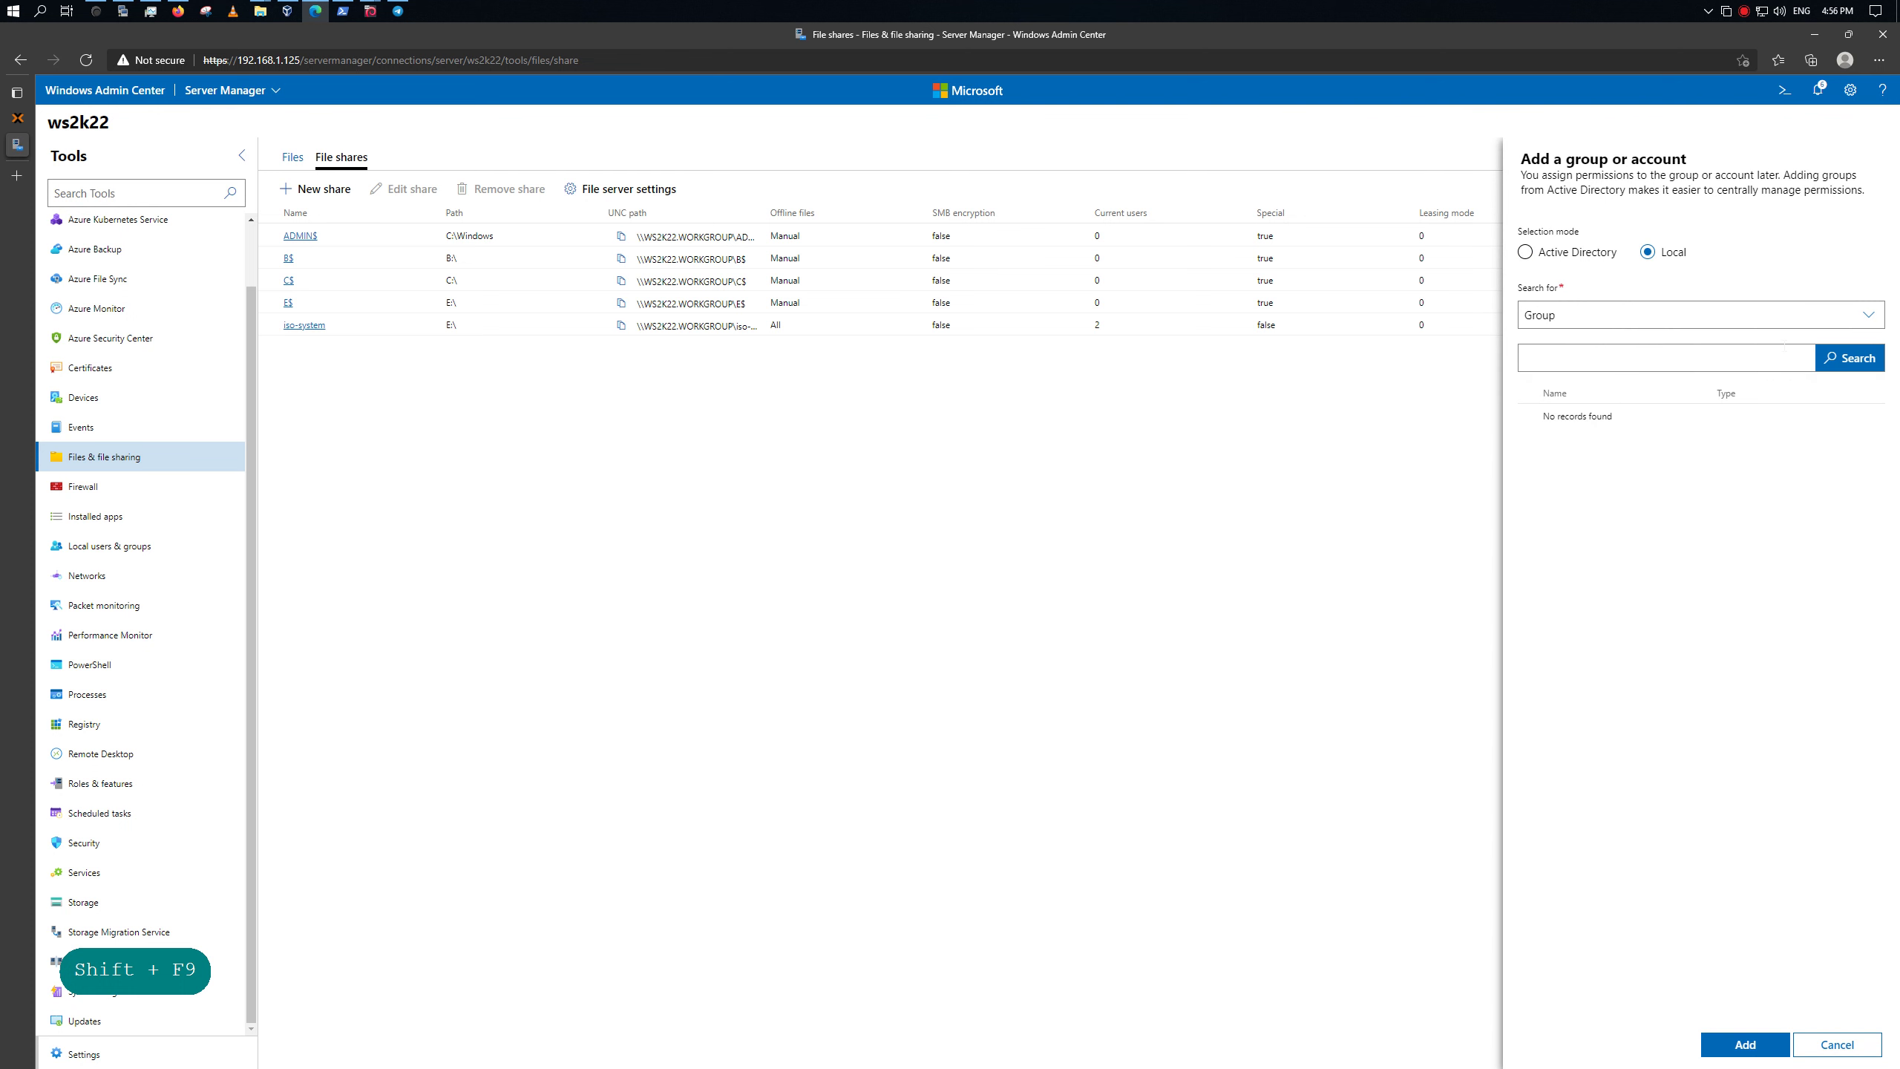
pyautogui.click(1846, 358)
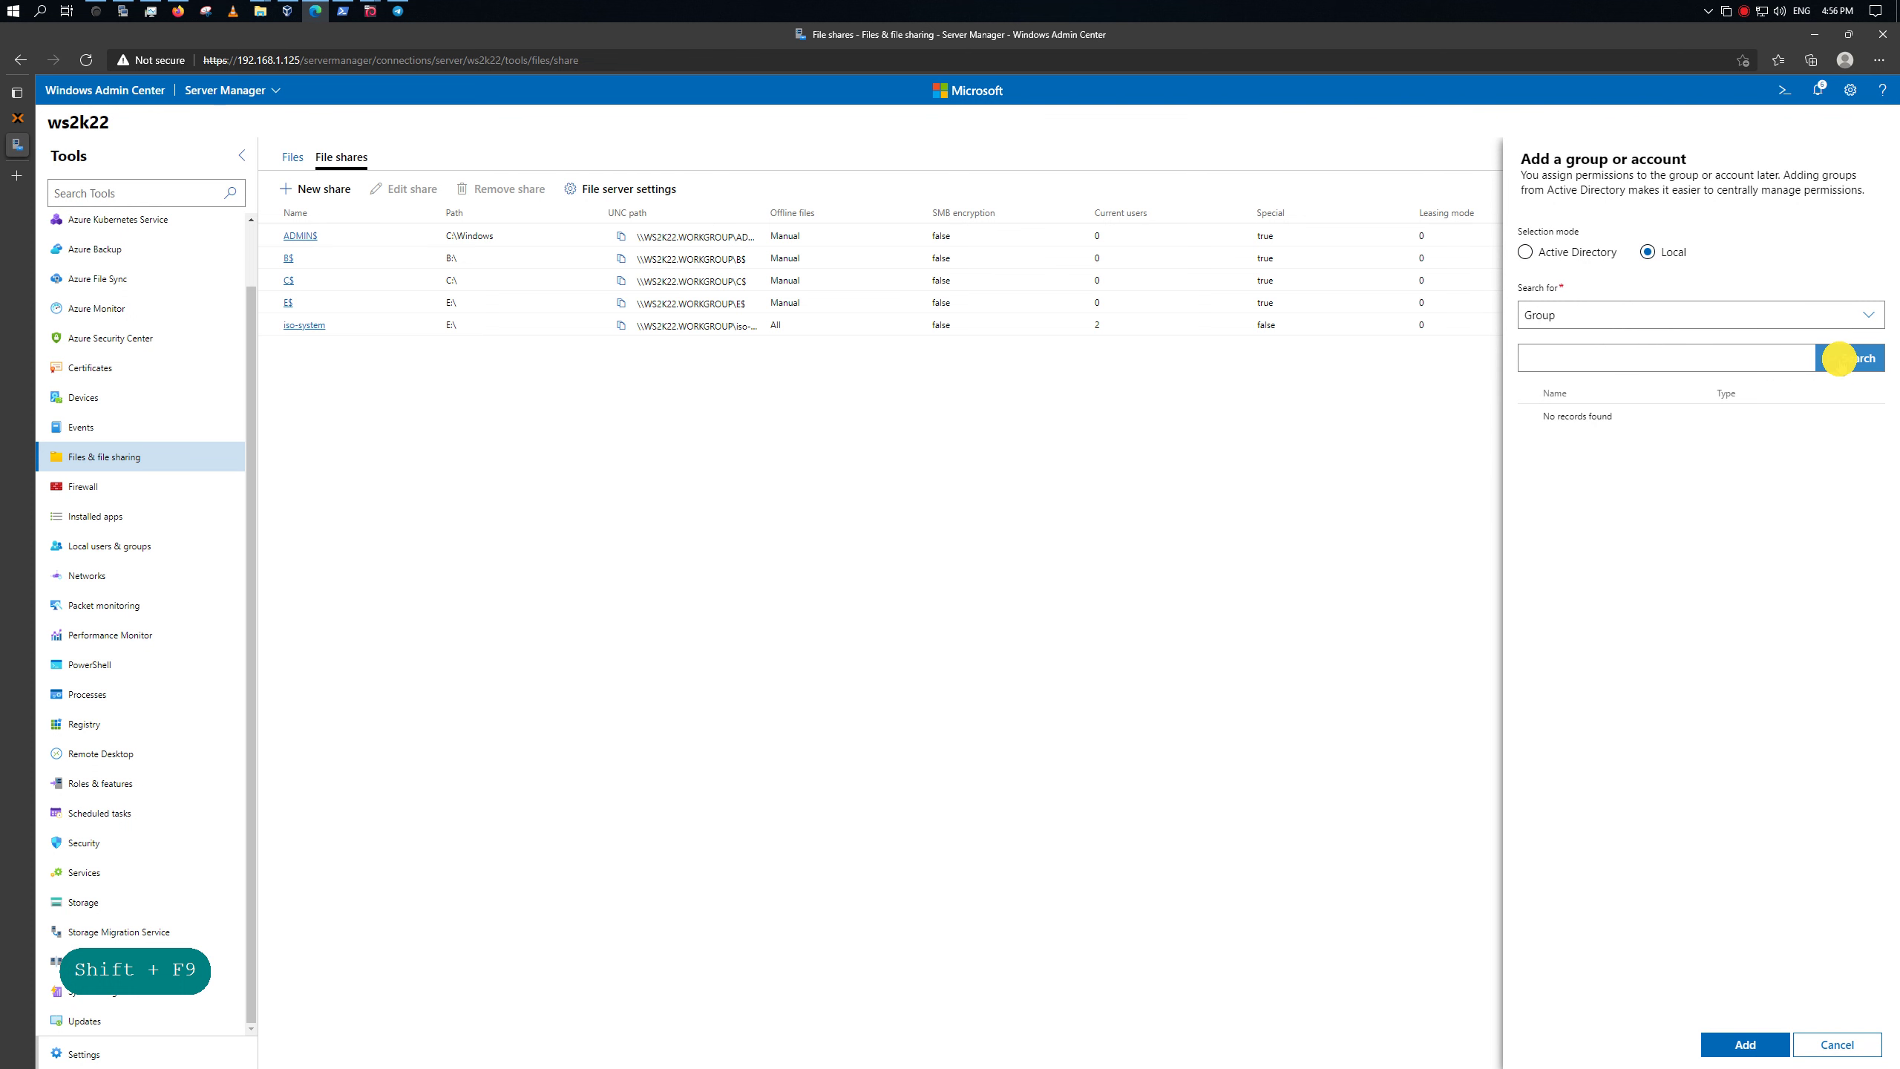
pyautogui.click(1708, 316)
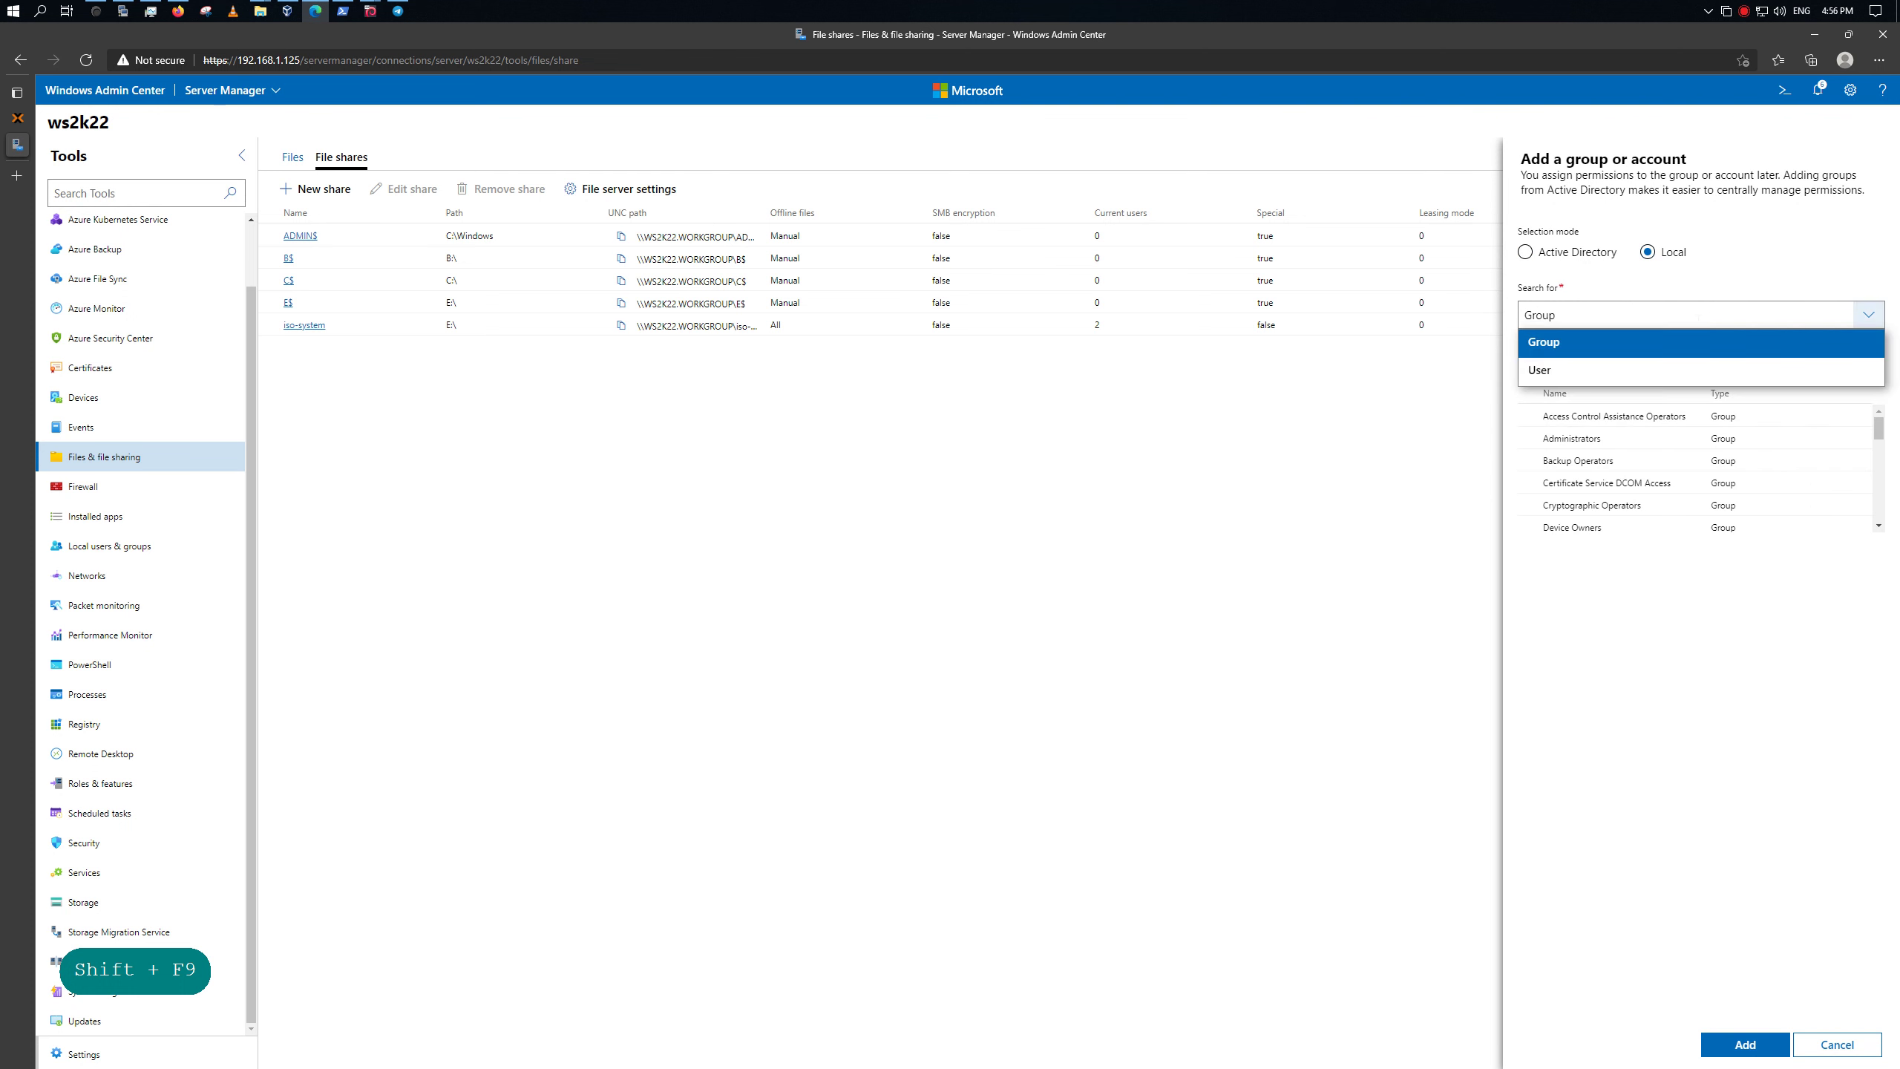
pyautogui.click(1668, 370)
pyautogui.click(1852, 364)
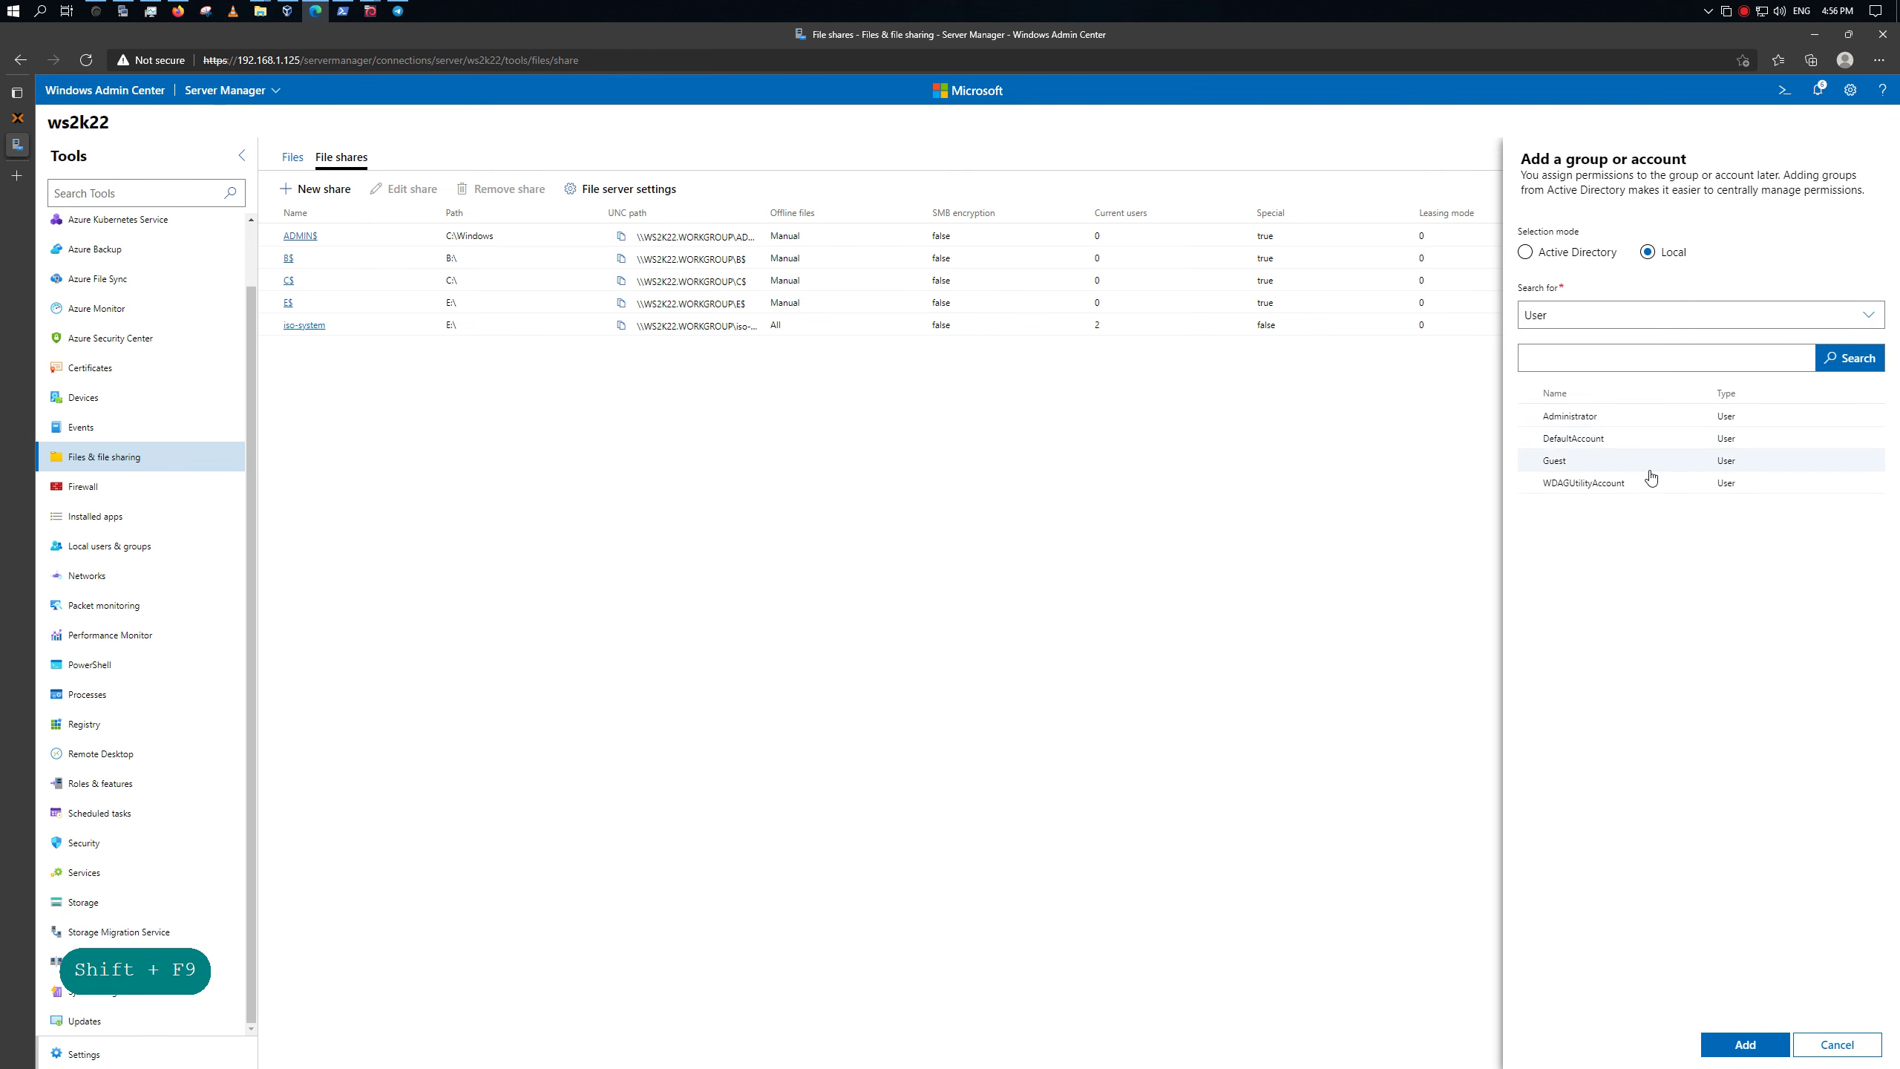
pyautogui.click(1676, 462)
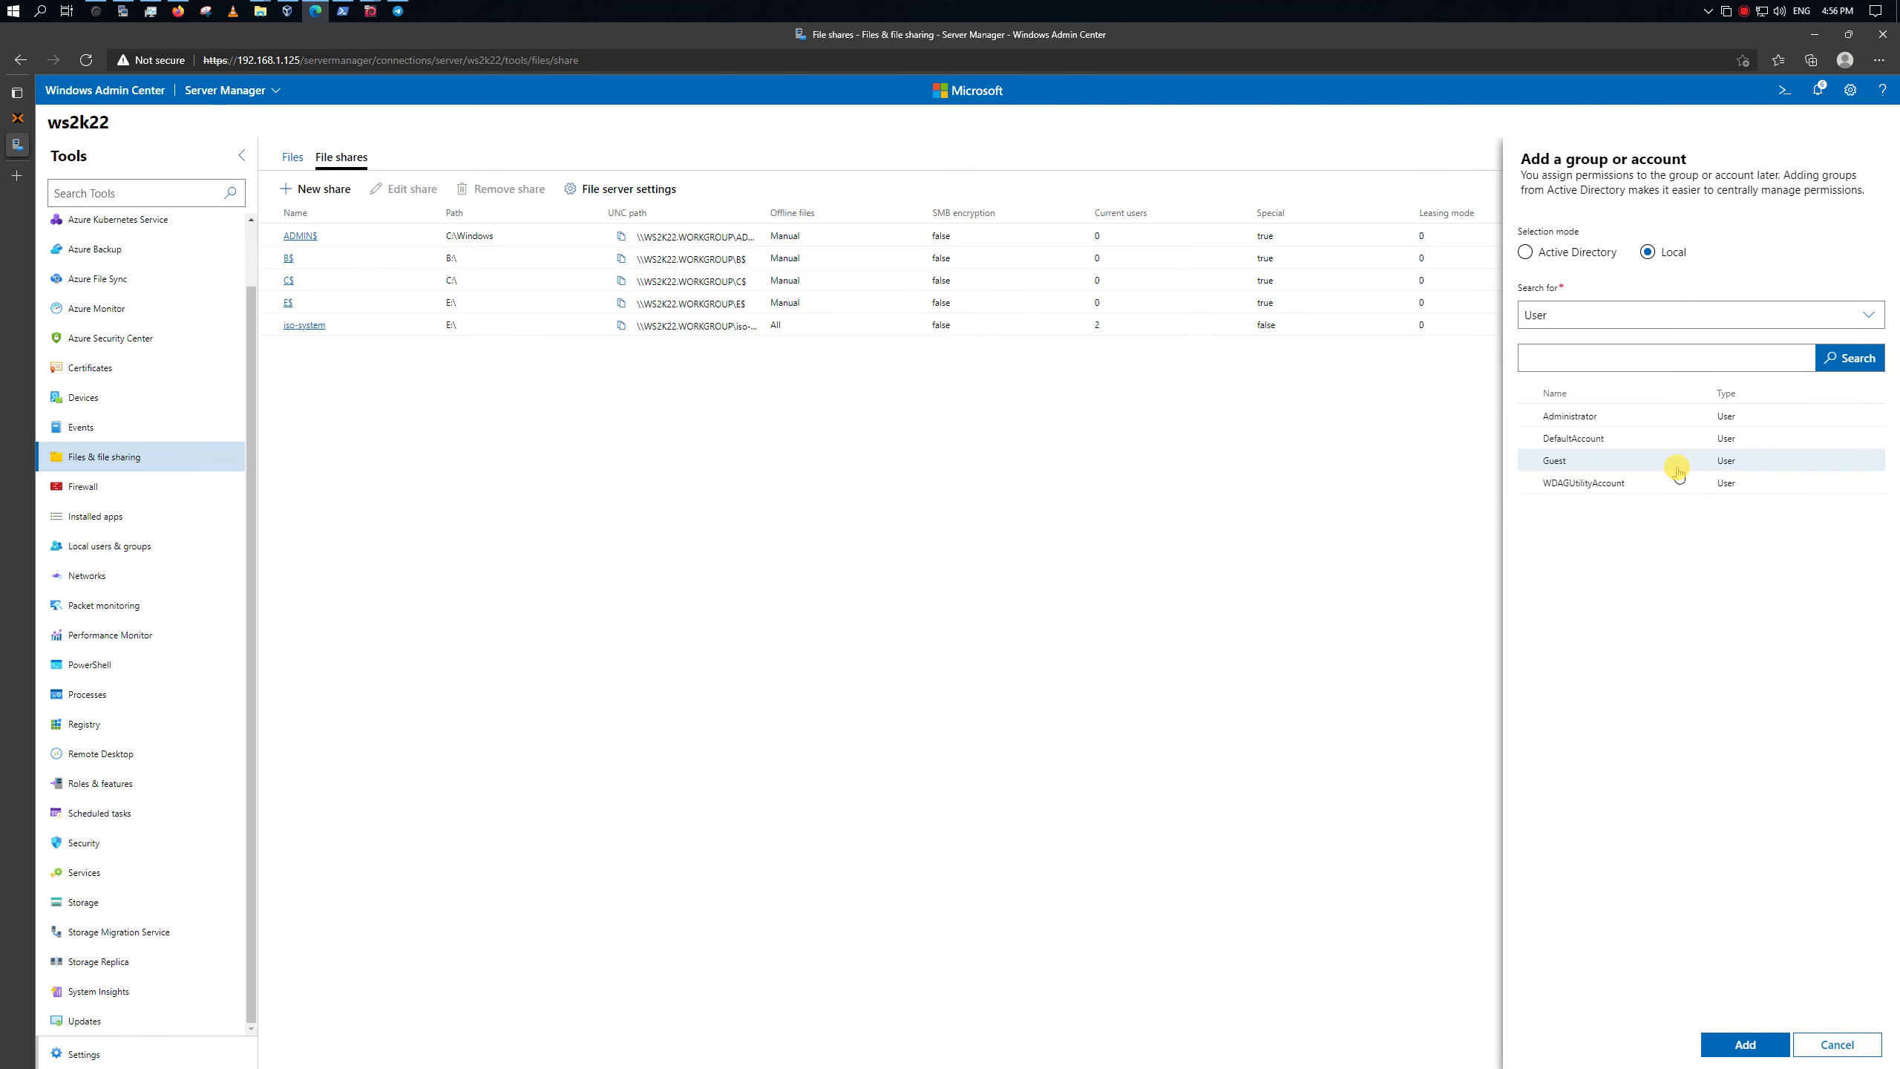
pyautogui.click(1745, 1051)
pyautogui.click(1741, 1046)
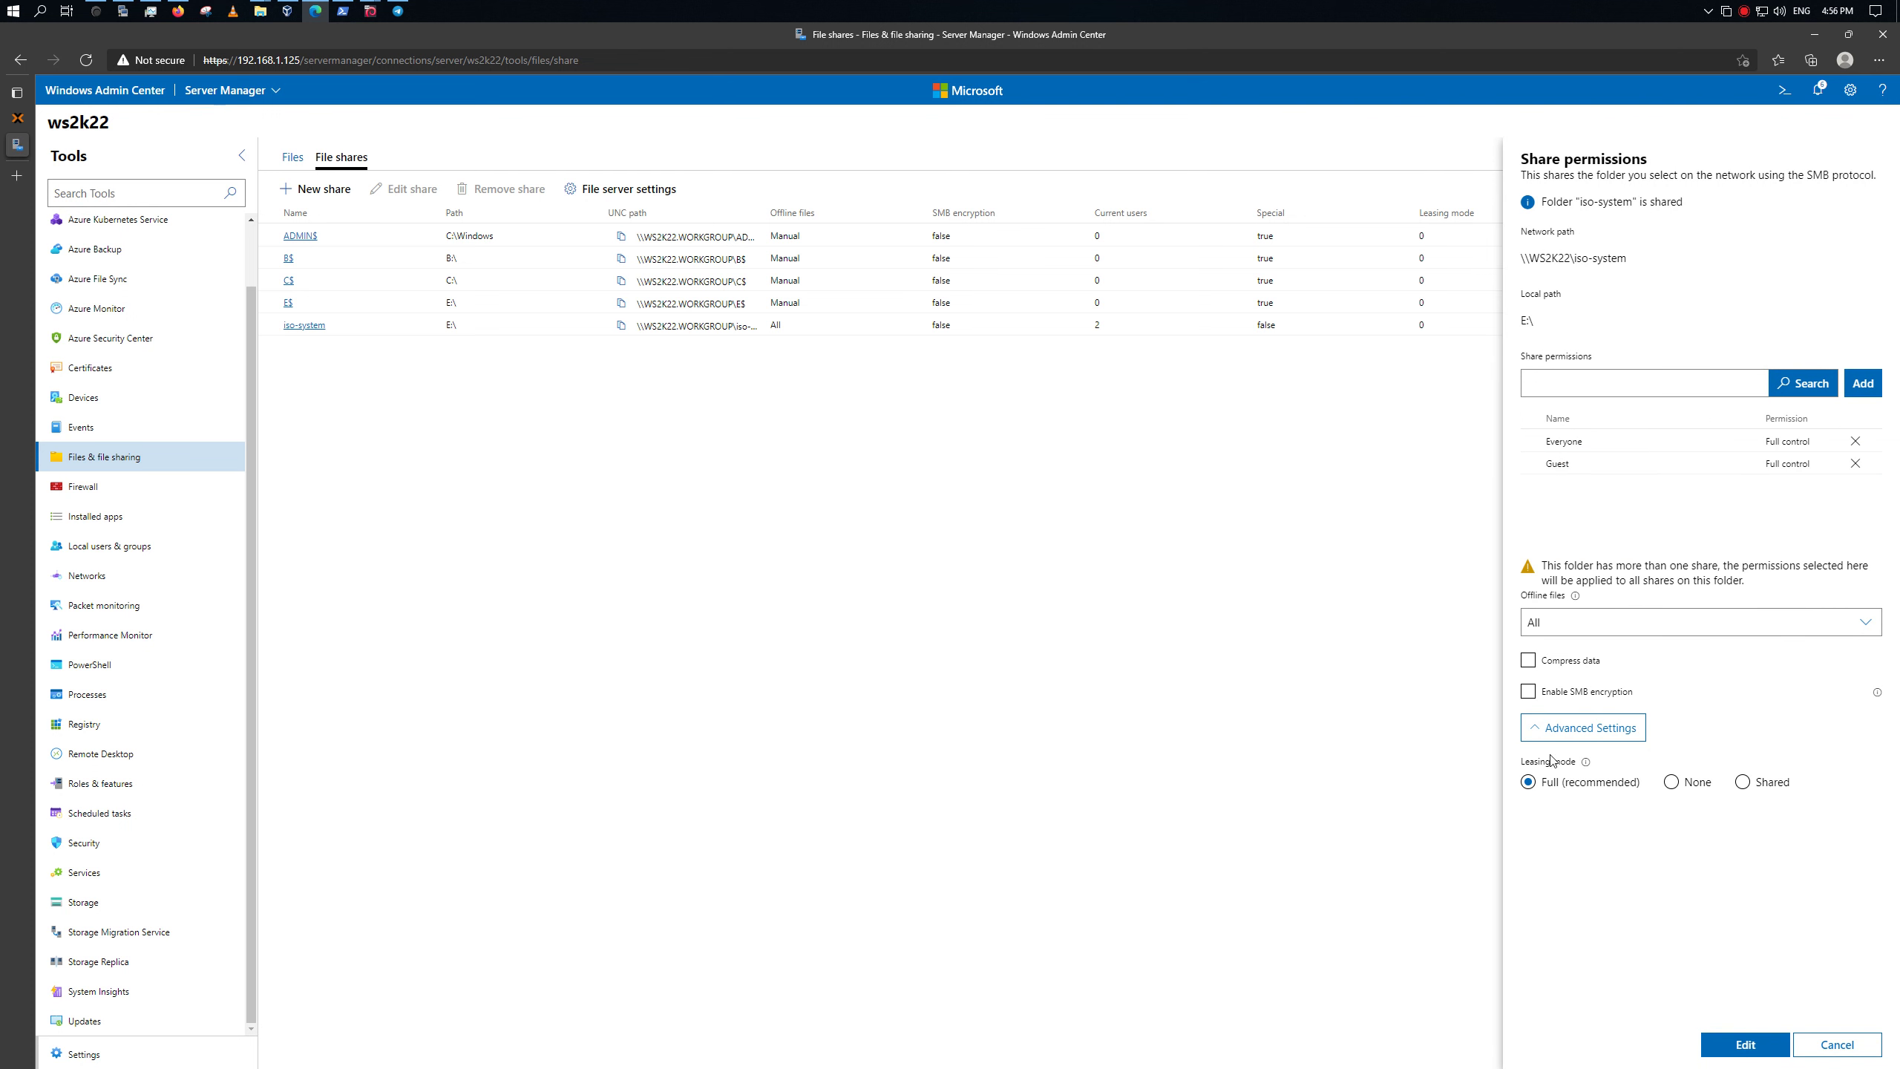
pyautogui.click(1737, 1045)
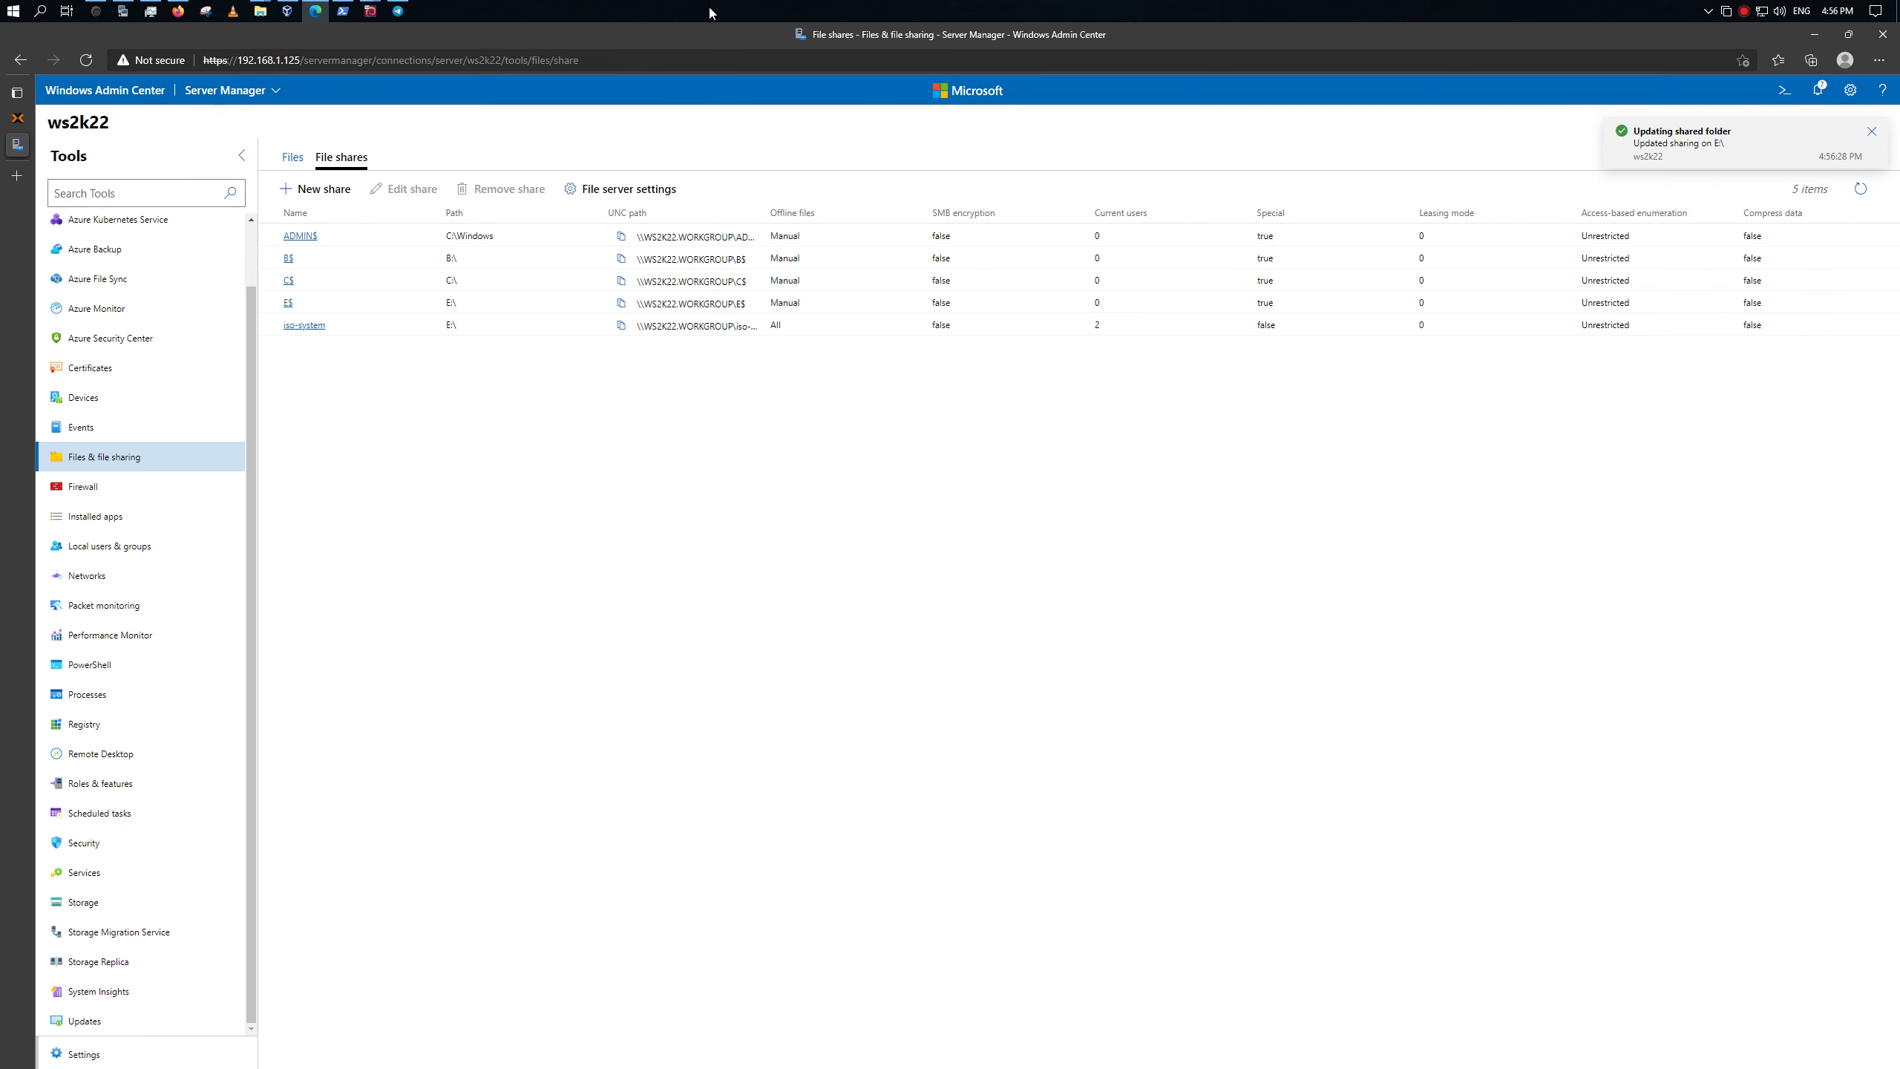
pyautogui.click(646, 8)
# Abandon the Directory storage form and start adding SMB/CIFS storage instead
pyautogui.hotkey('shift', 'F9')
pyautogui.hotkey('shift', 'F9')
pyautogui.hotkey('shift', 'F9')
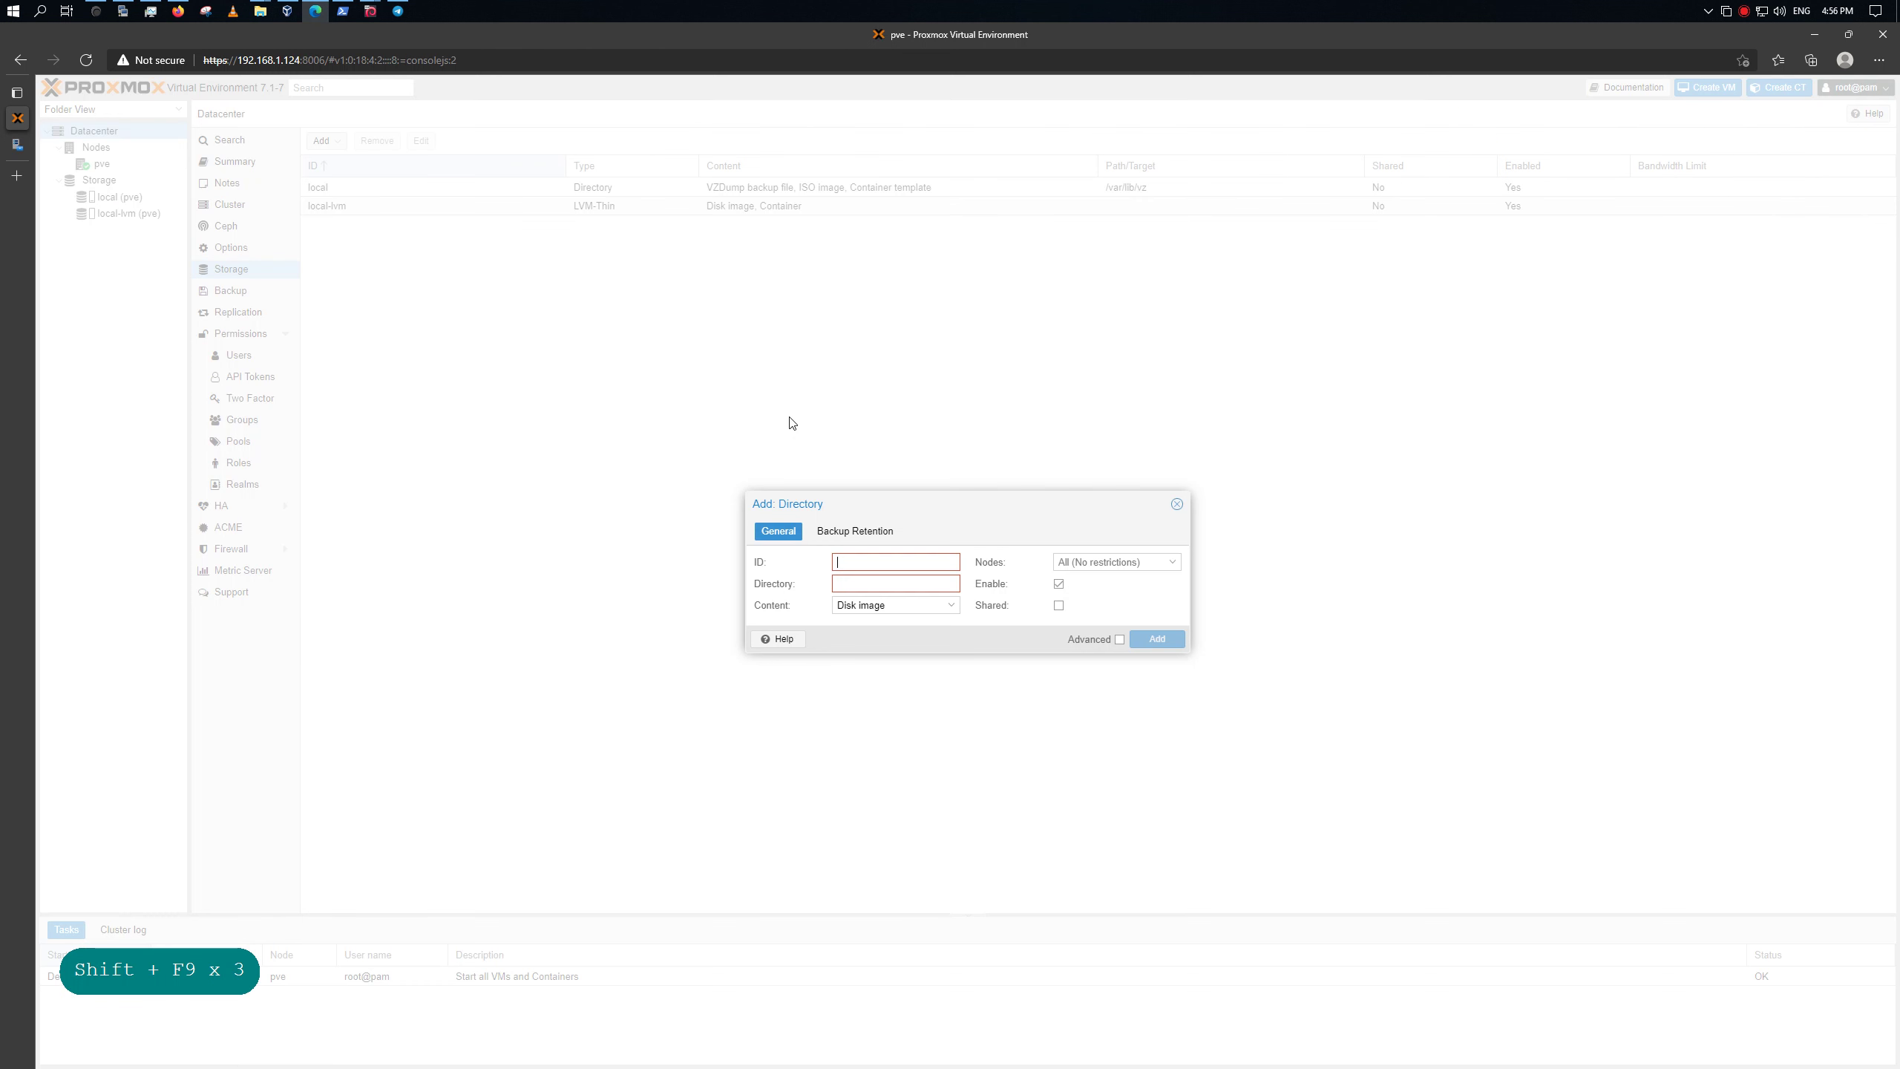
pyautogui.click(913, 561)
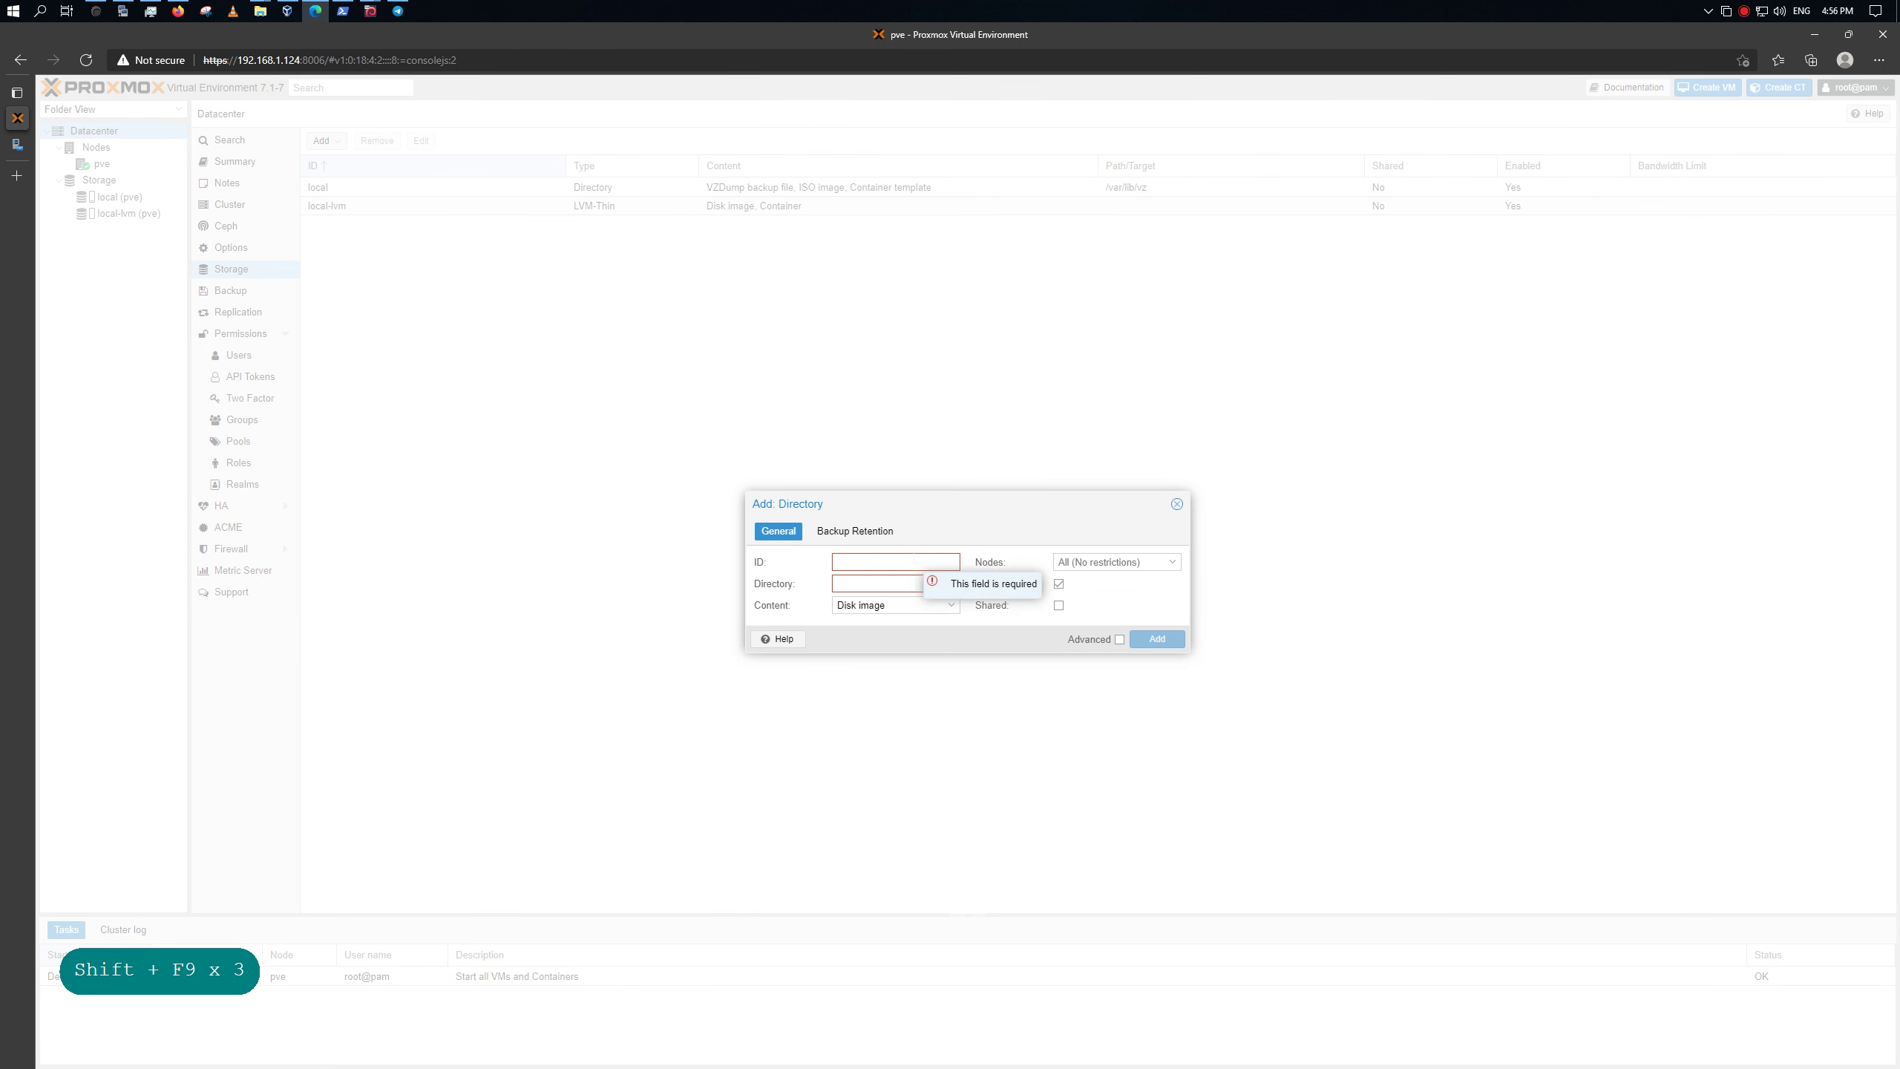
pyautogui.write('iso')
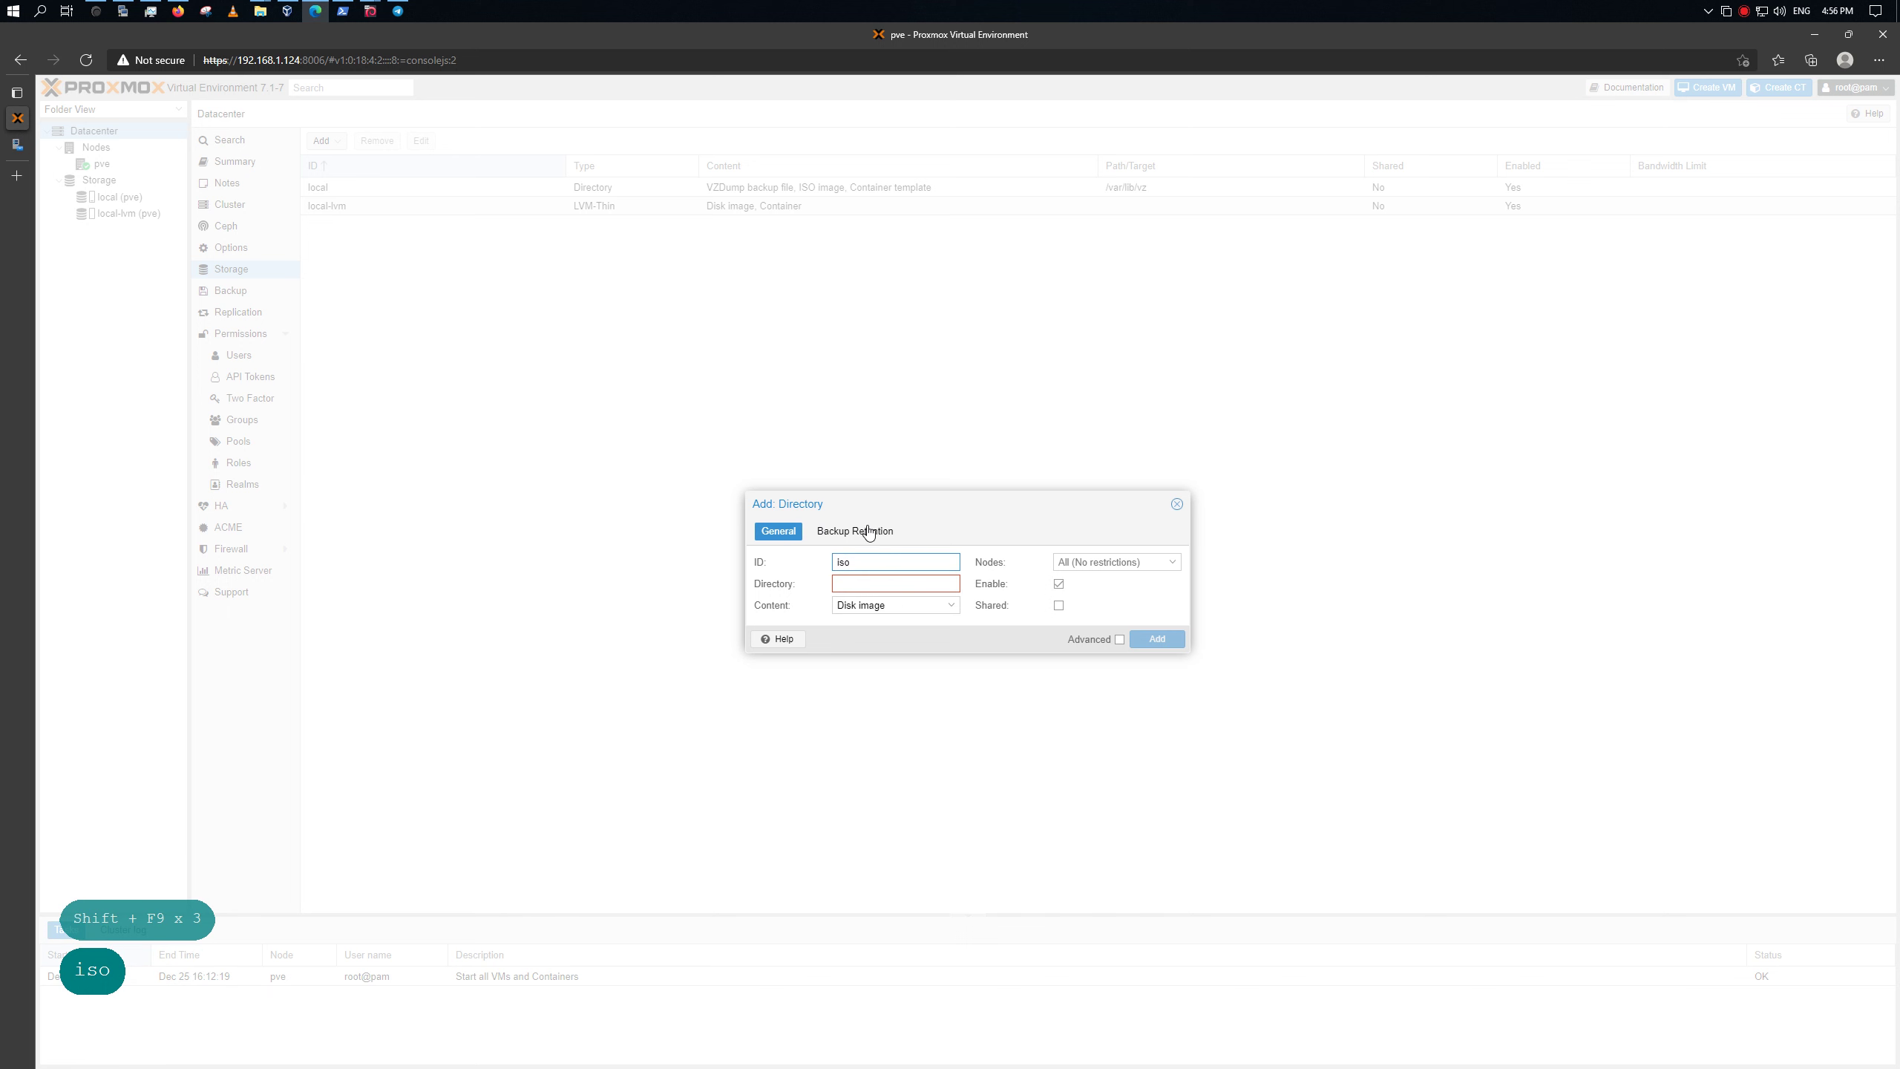
pyautogui.click(1177, 506)
pyautogui.click(325, 141)
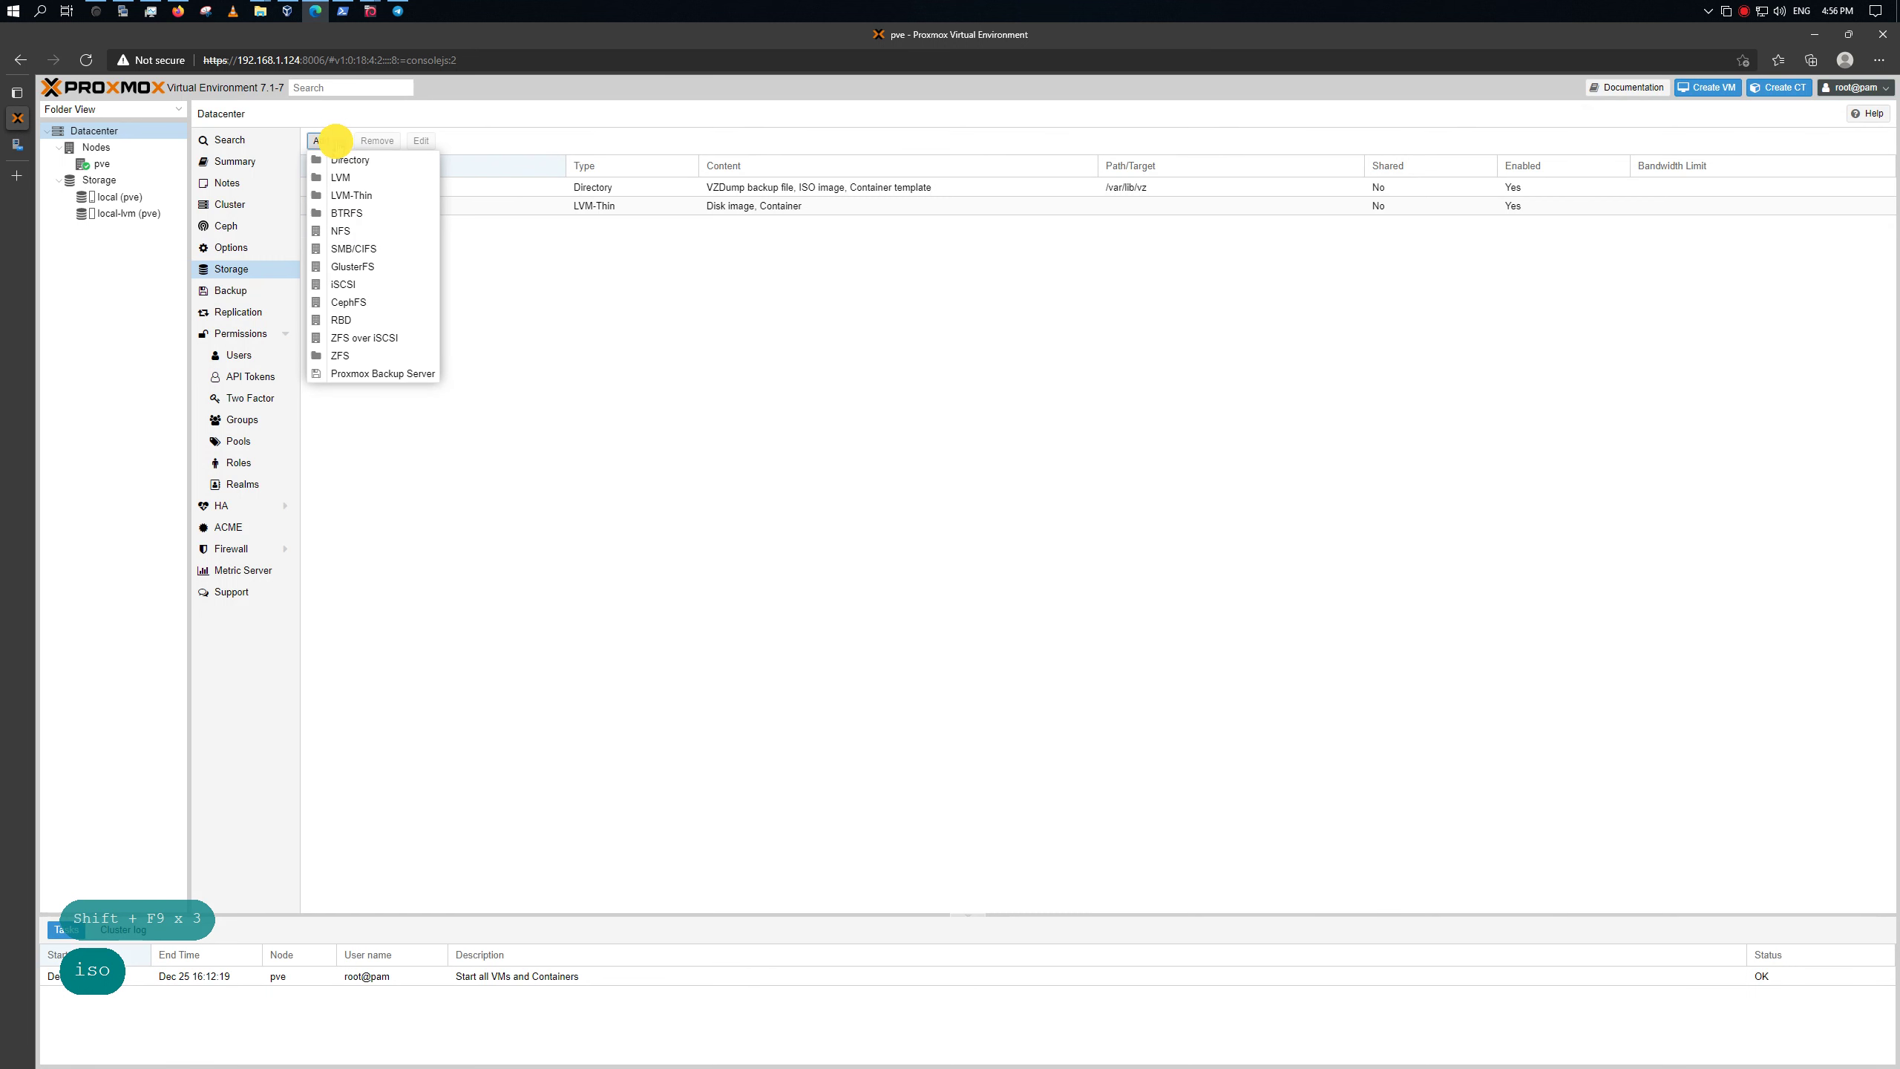
pyautogui.click(390, 249)
# Paste the share's UNC path into ID and Server, trimming them to iso-system and WS2K22
pyautogui.write('\\\\WS2K22\\iso-system')
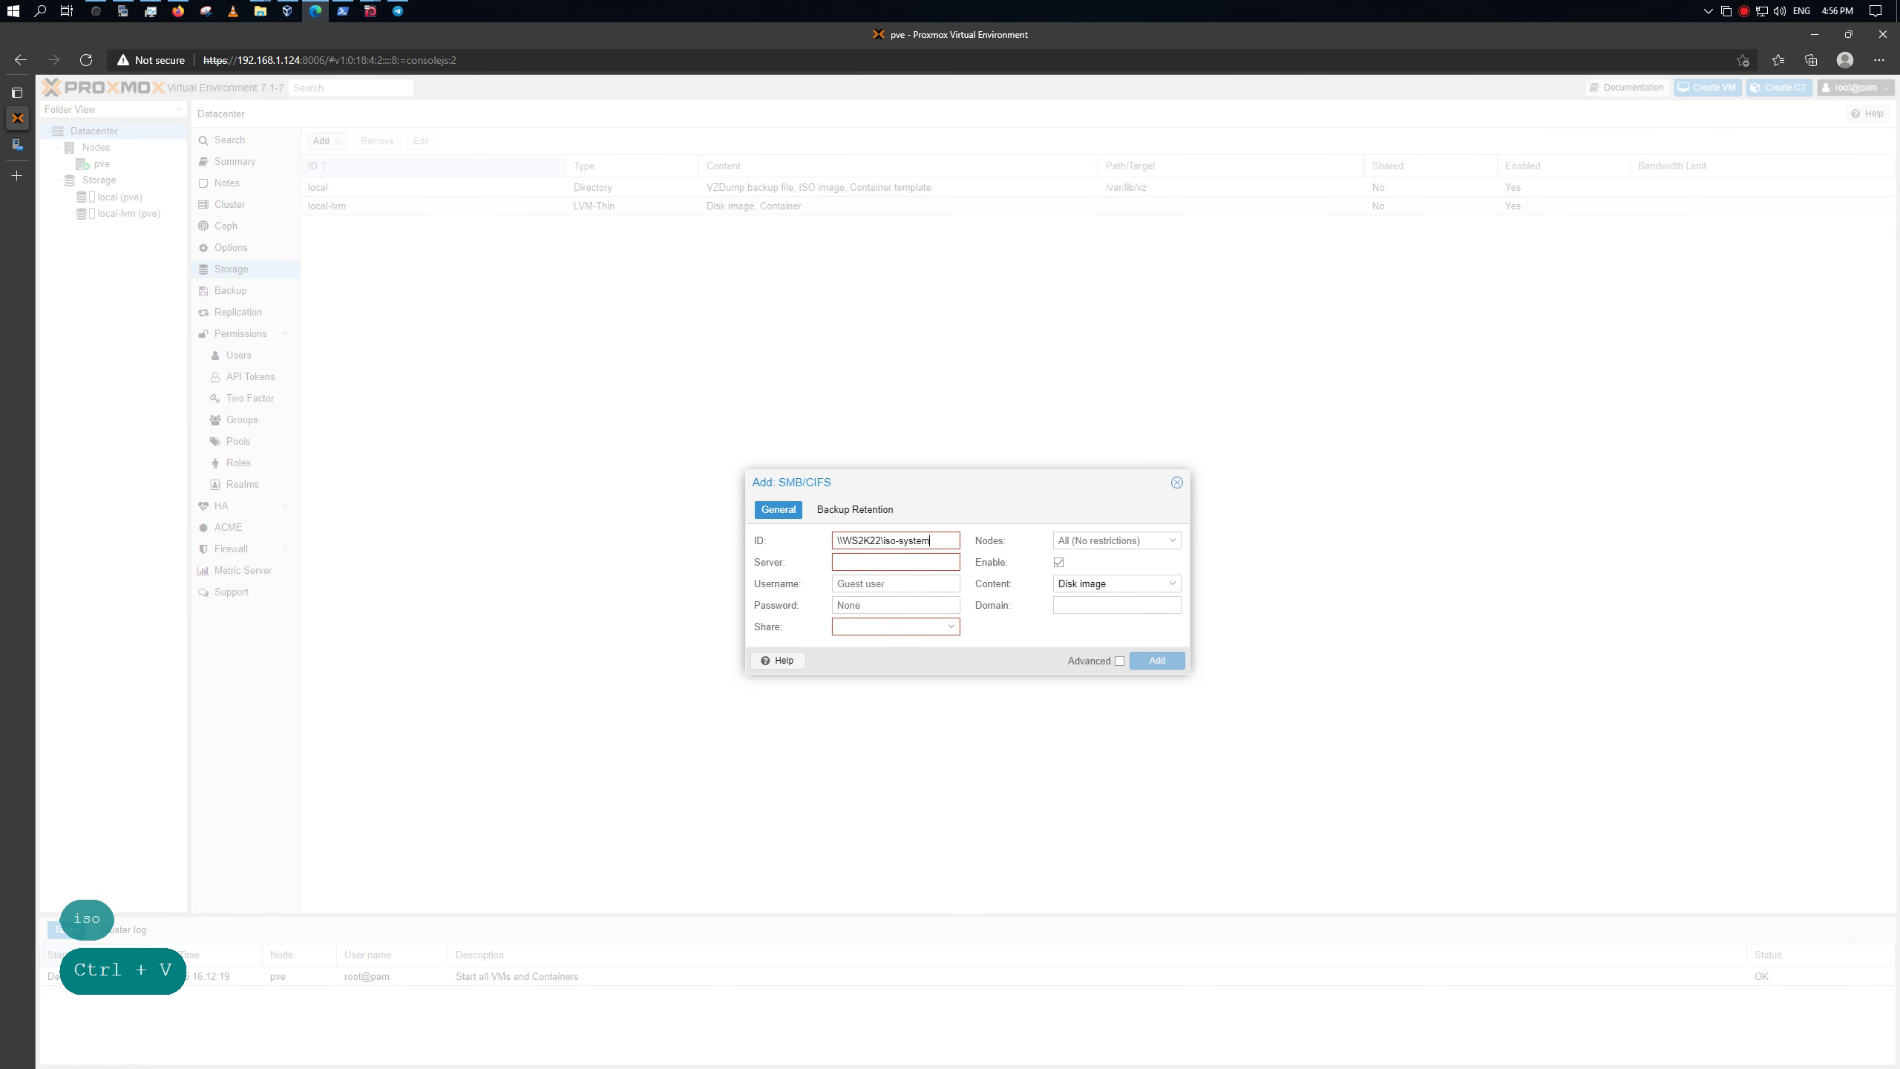
pyautogui.click(891, 562)
pyautogui.write('\\\\WS2K22\\iso-system')
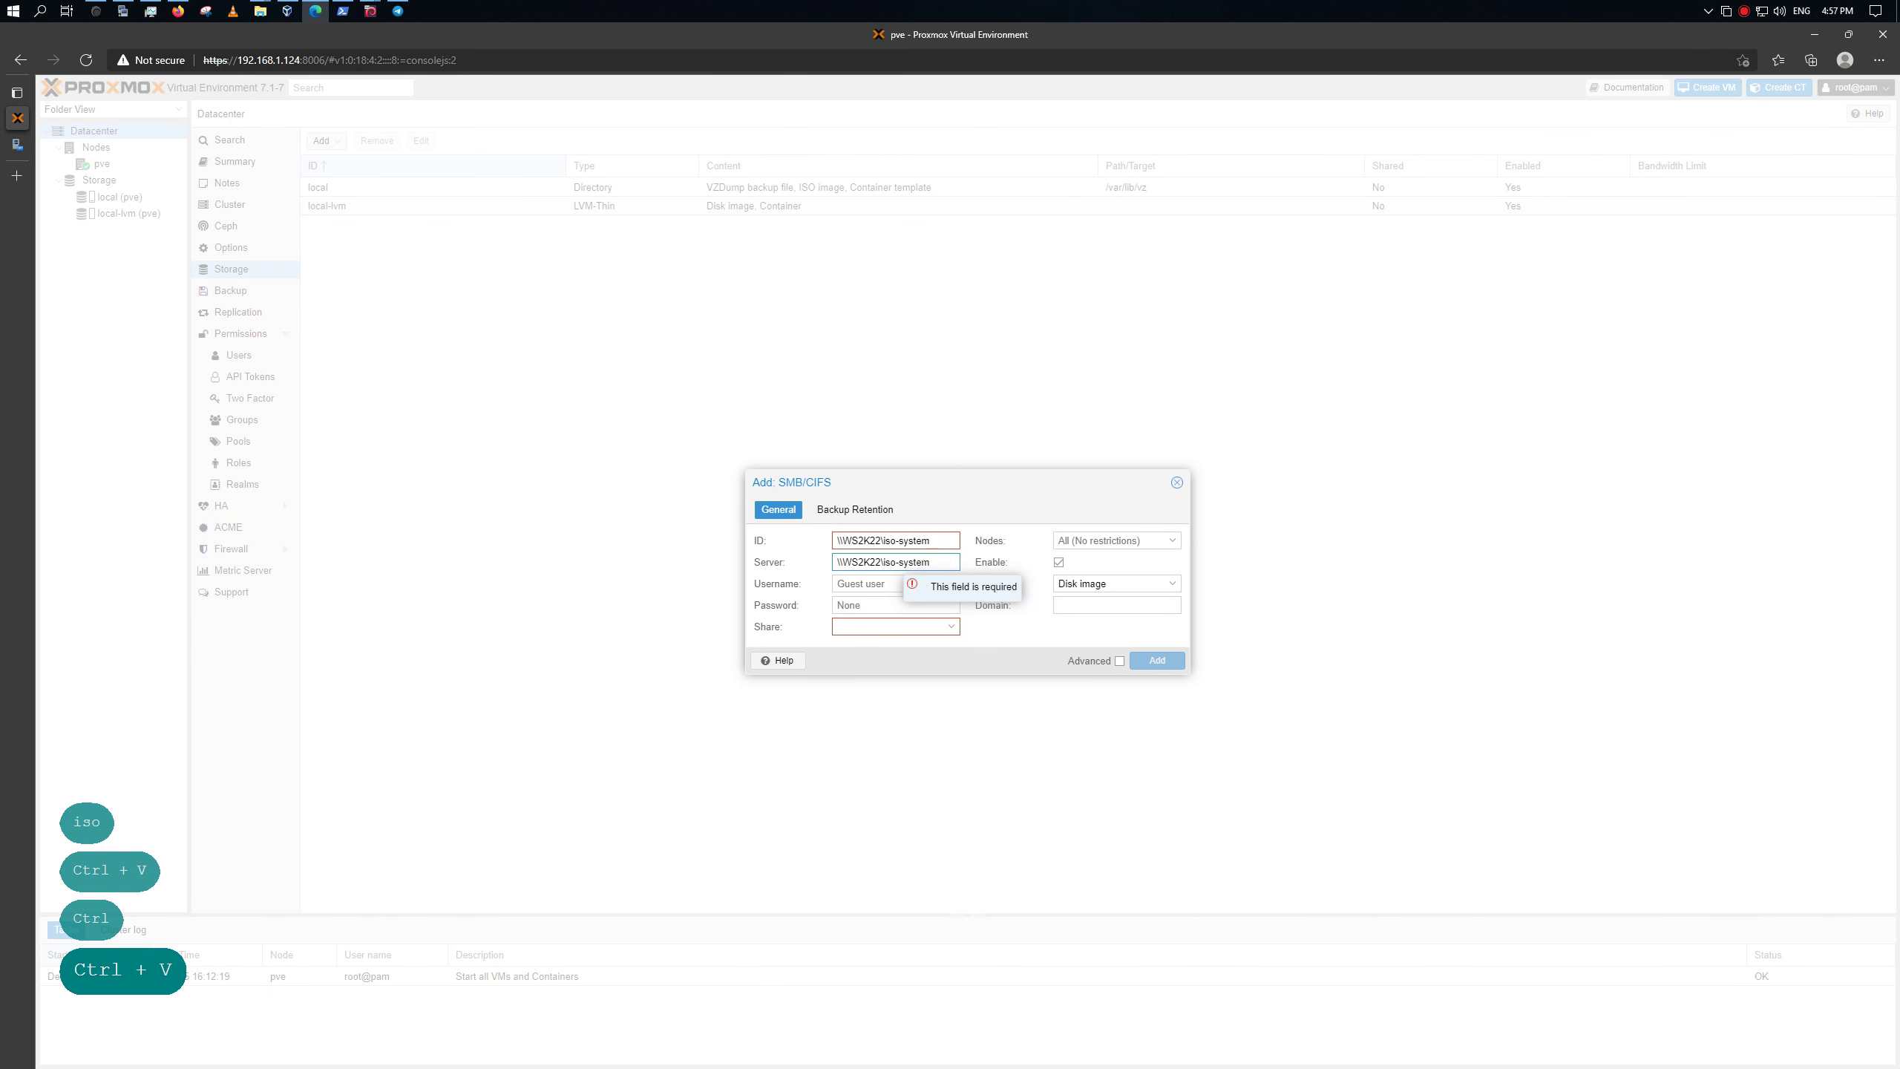
pyautogui.moveTo(881, 562); pyautogui.dragTo(739, 520)
pyautogui.press('BackSpace')
pyautogui.click(843, 561)
pyautogui.press('Delete')
pyautogui.press('Delete')
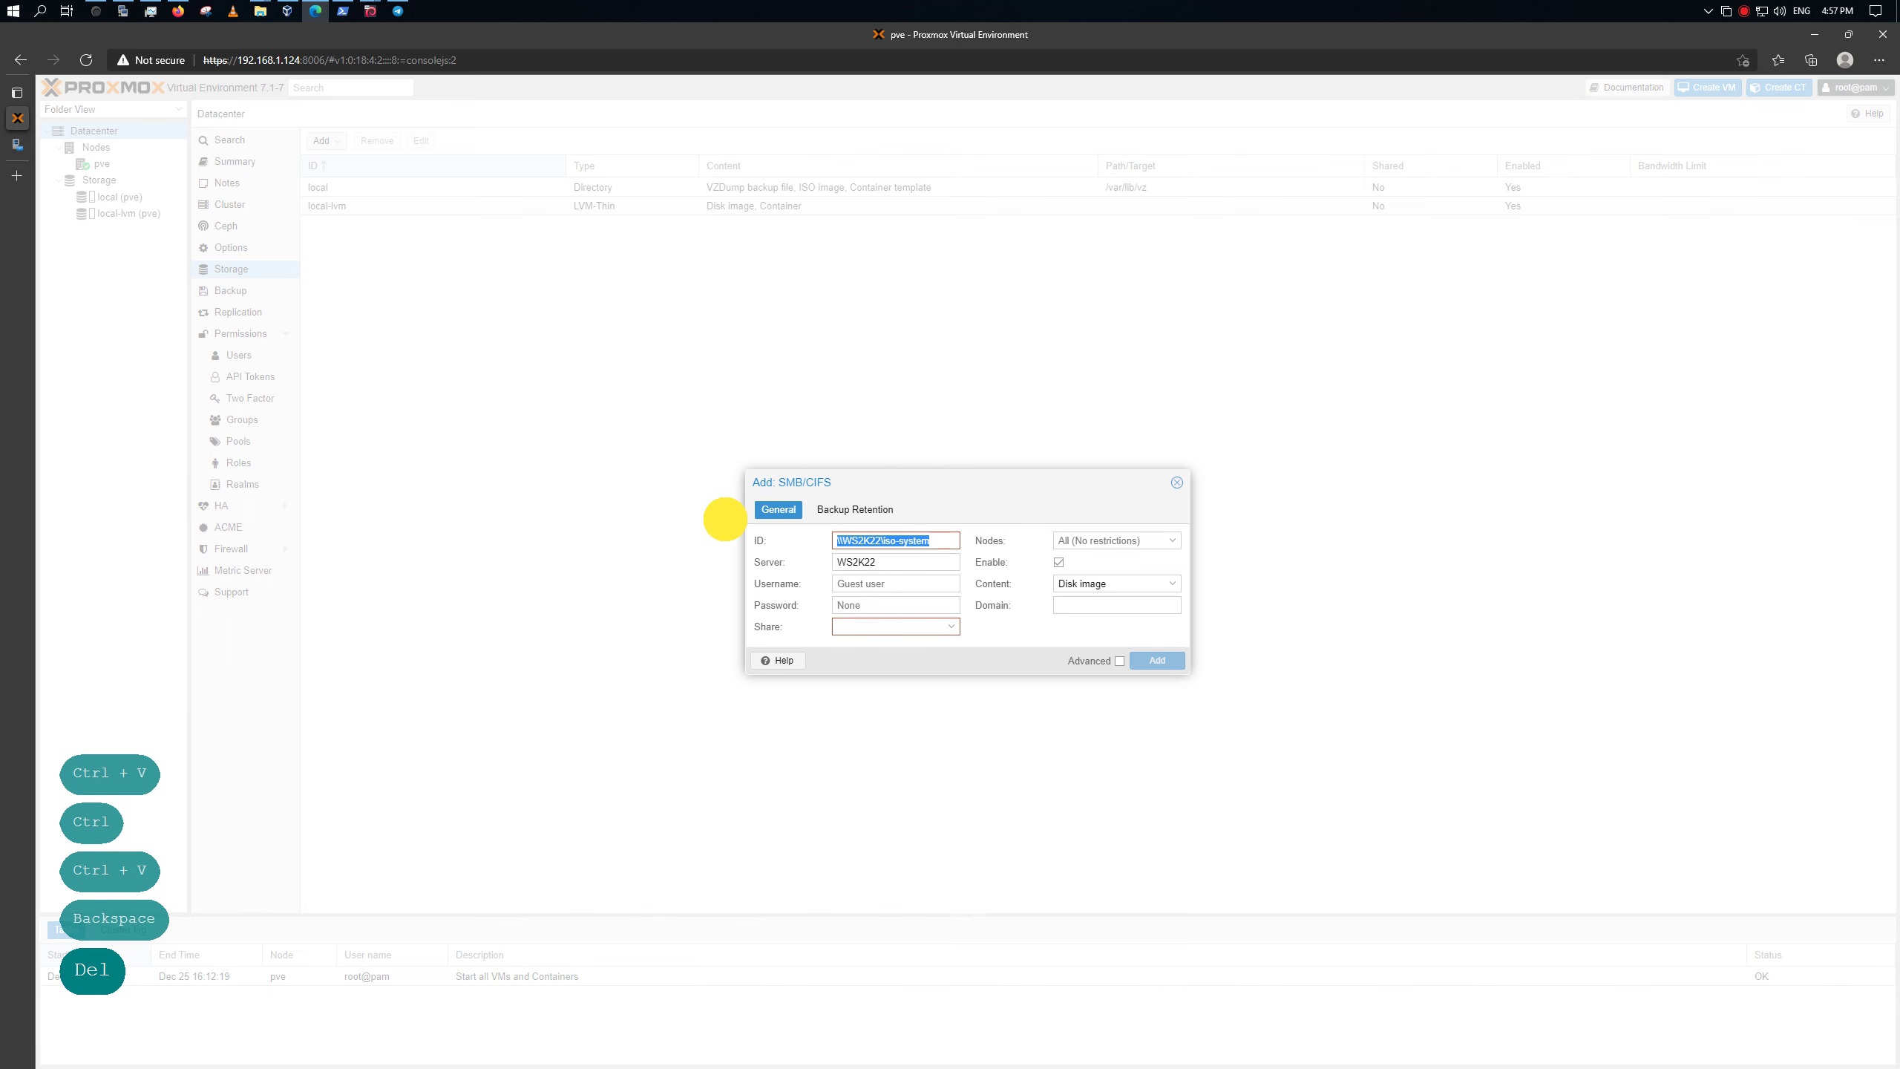
pyautogui.click(898, 540)
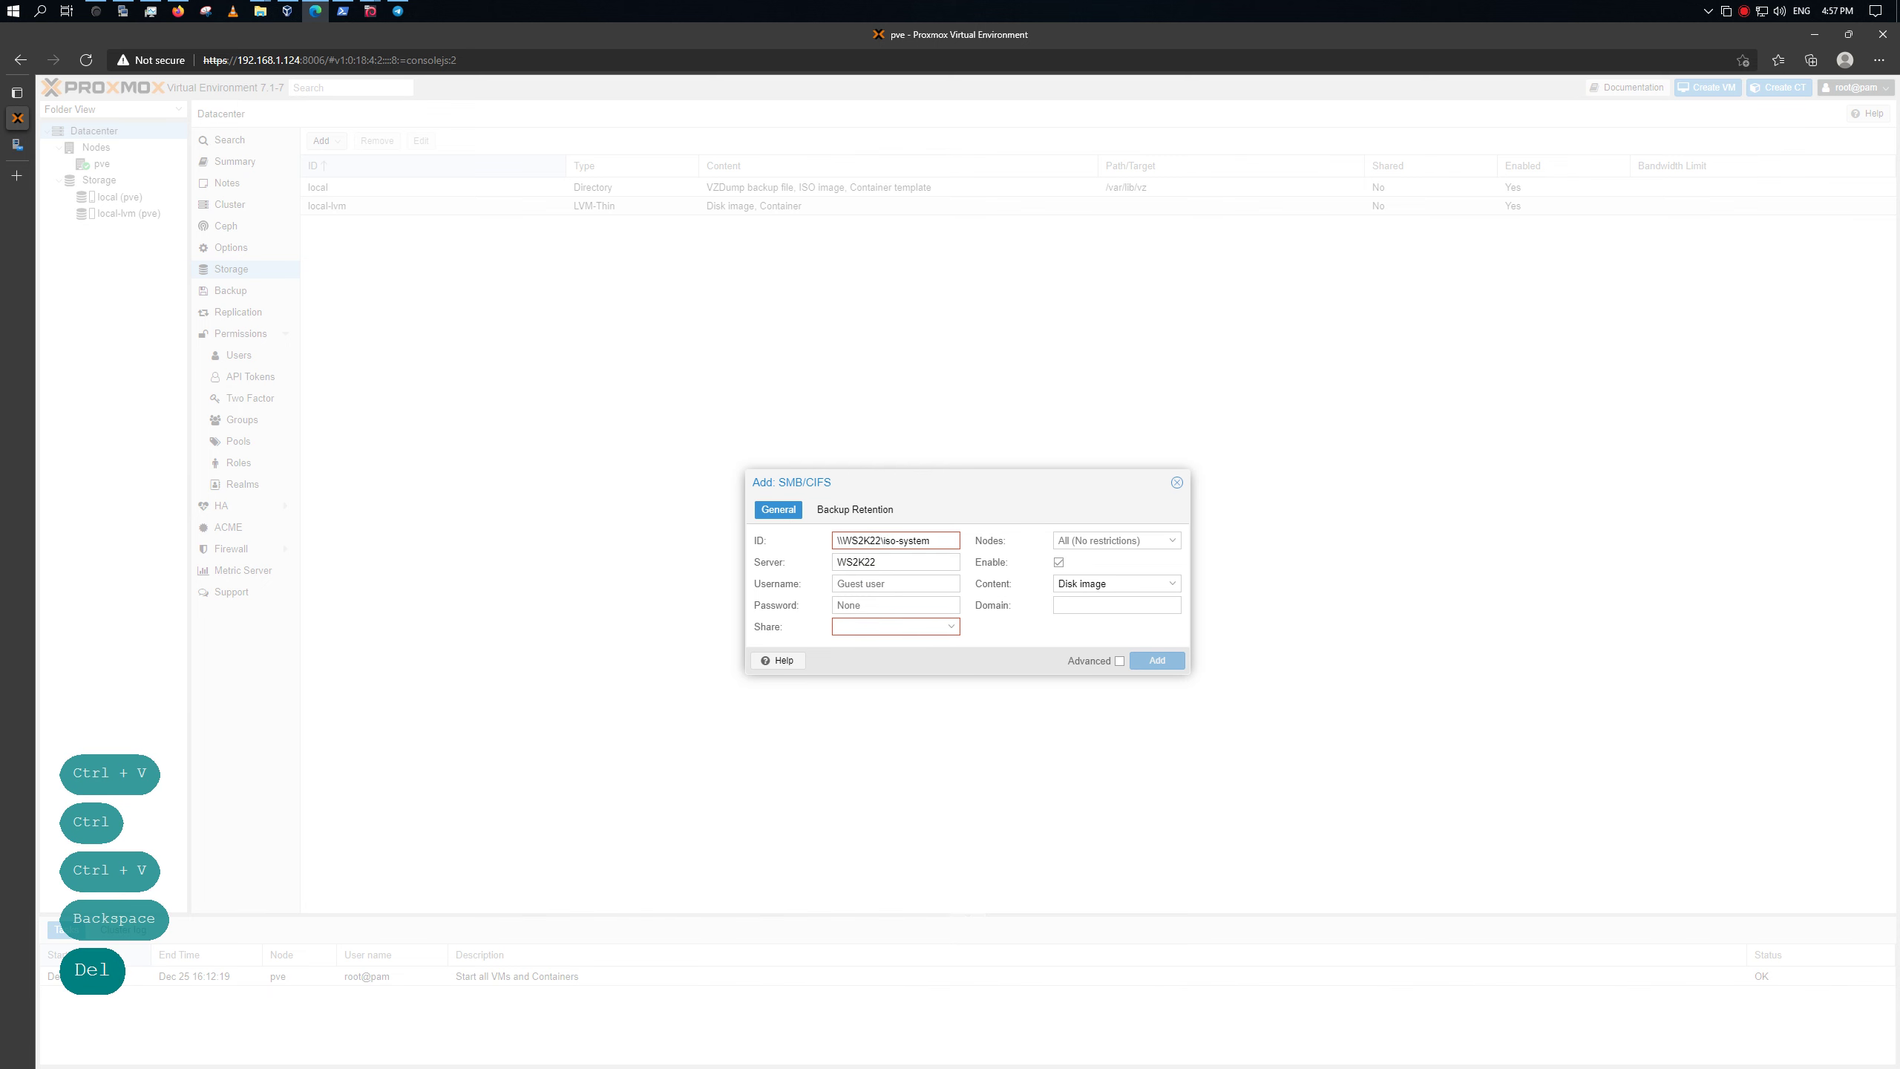
pyautogui.moveTo(885, 540); pyautogui.dragTo(649, 509)
pyautogui.press('Delete')
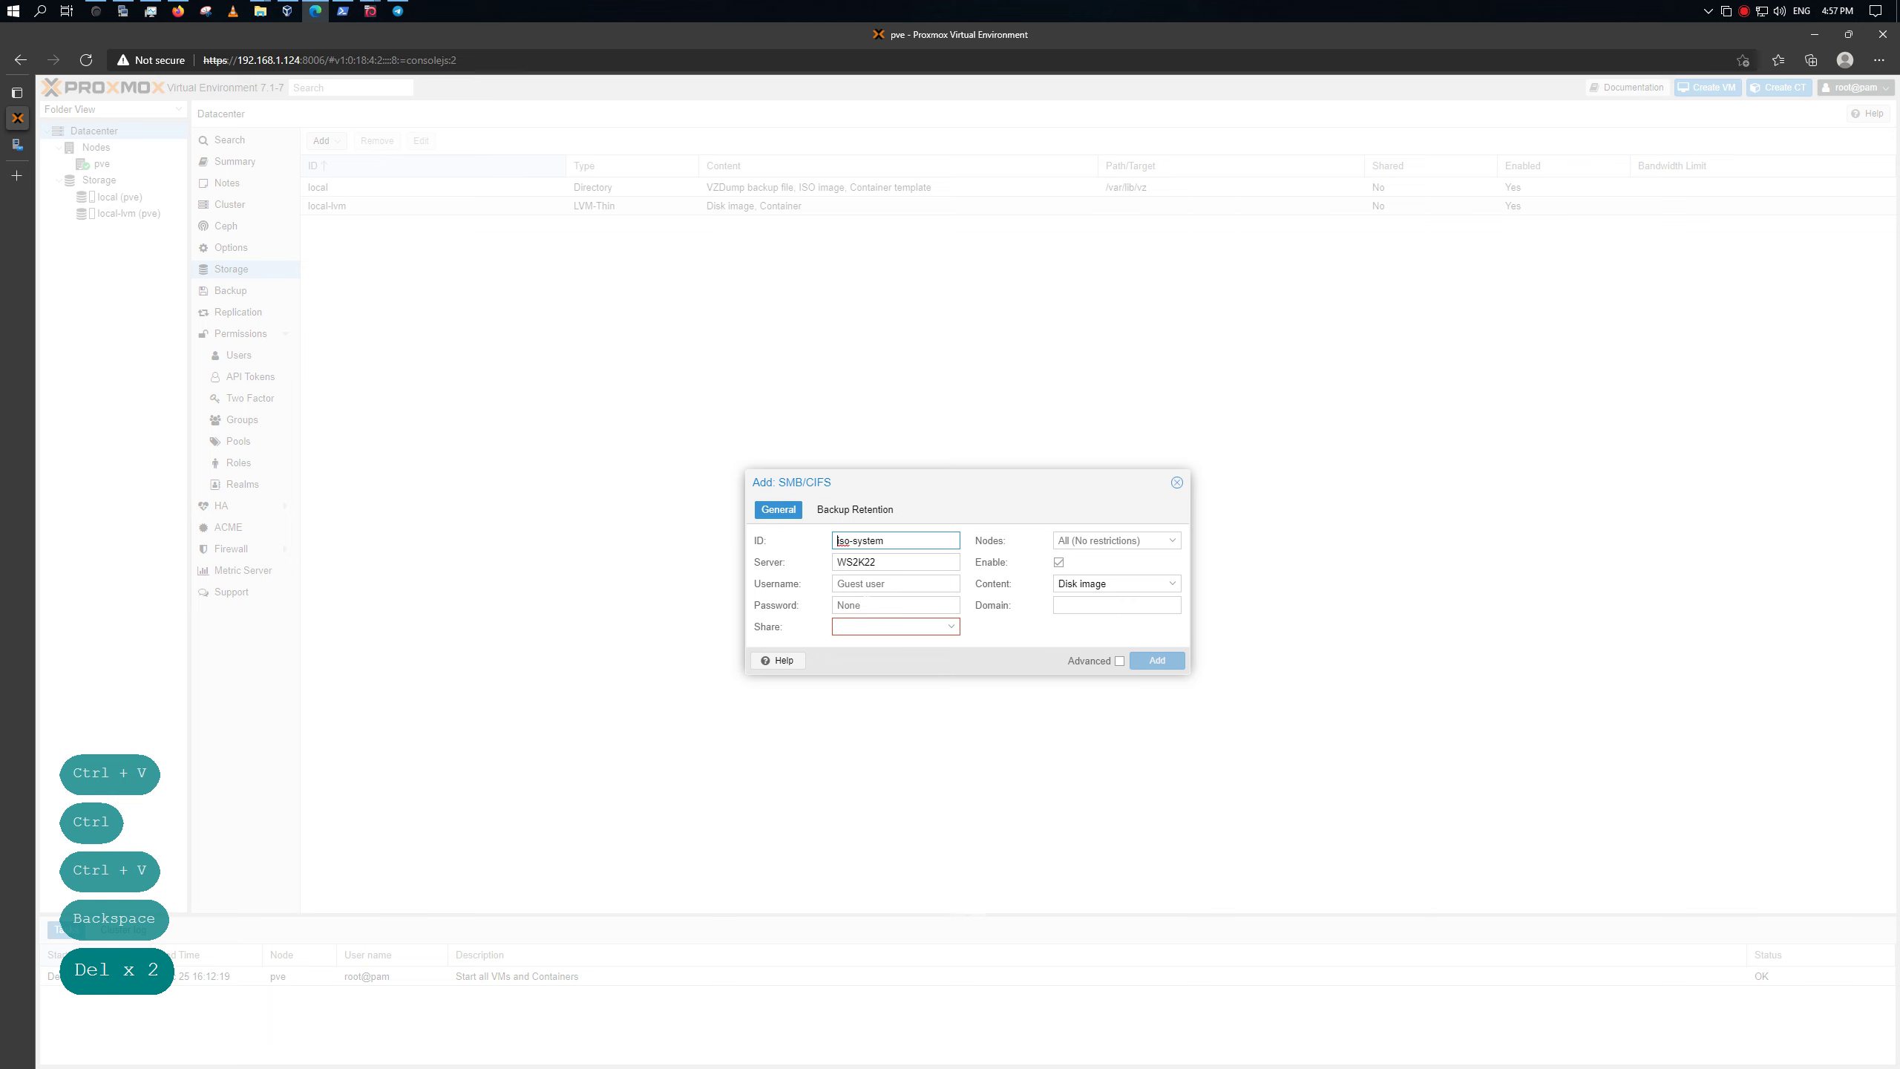
# Enter username Administrator and the account password, then try loading the share list, which fails
pyautogui.click(849, 584)
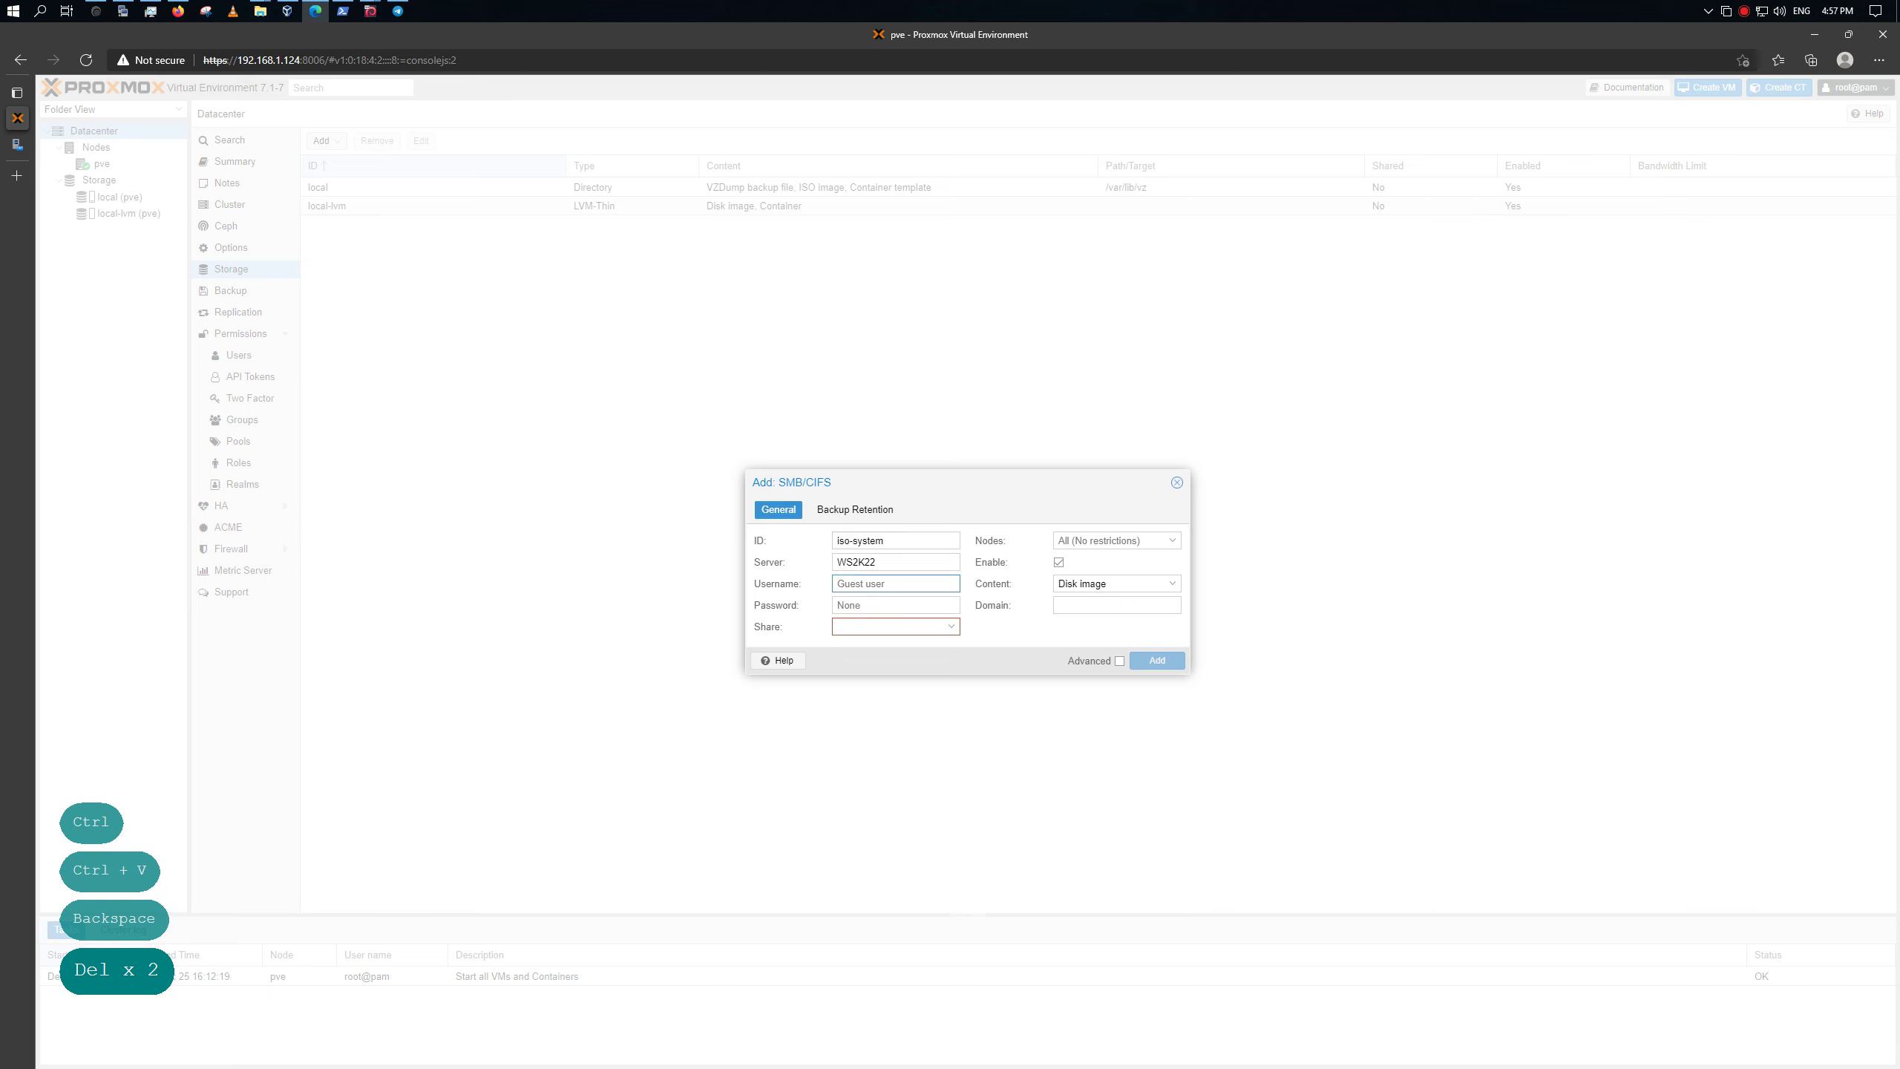
pyautogui.click(947, 632)
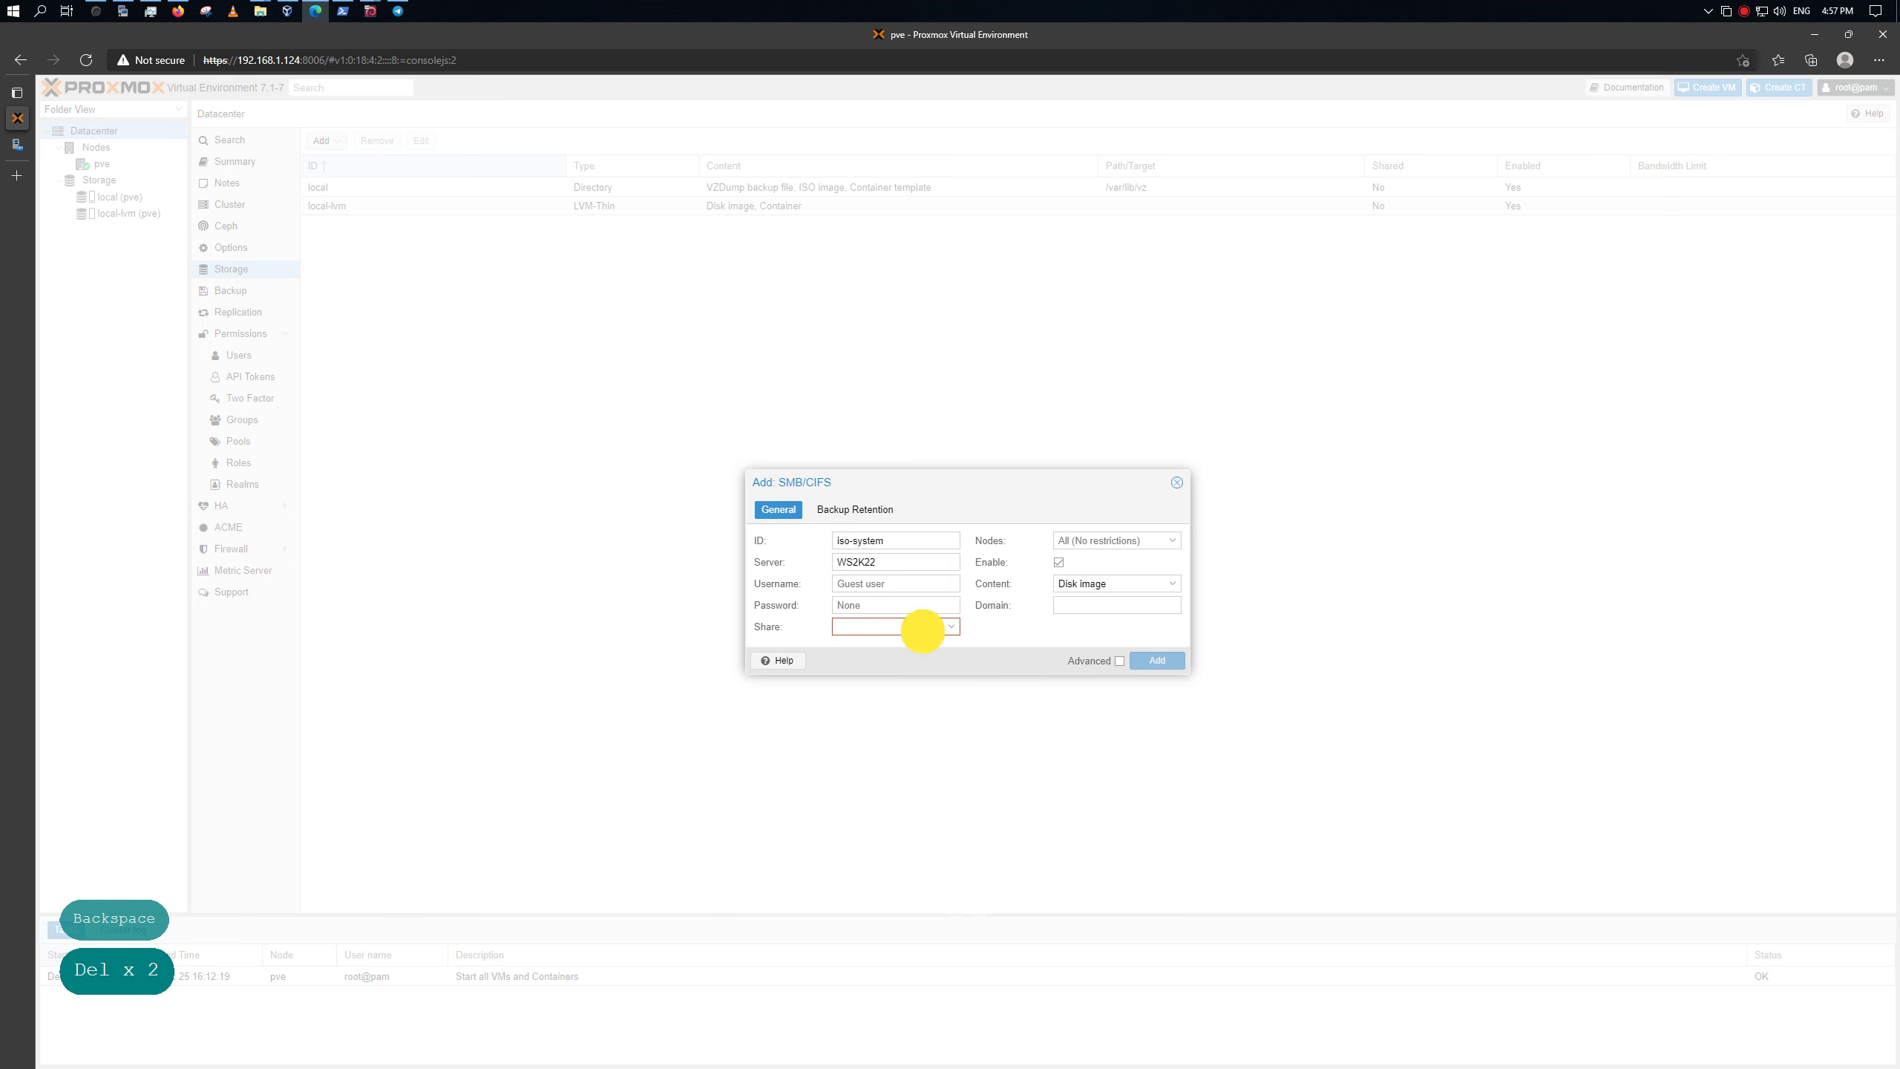
pyautogui.click(905, 605)
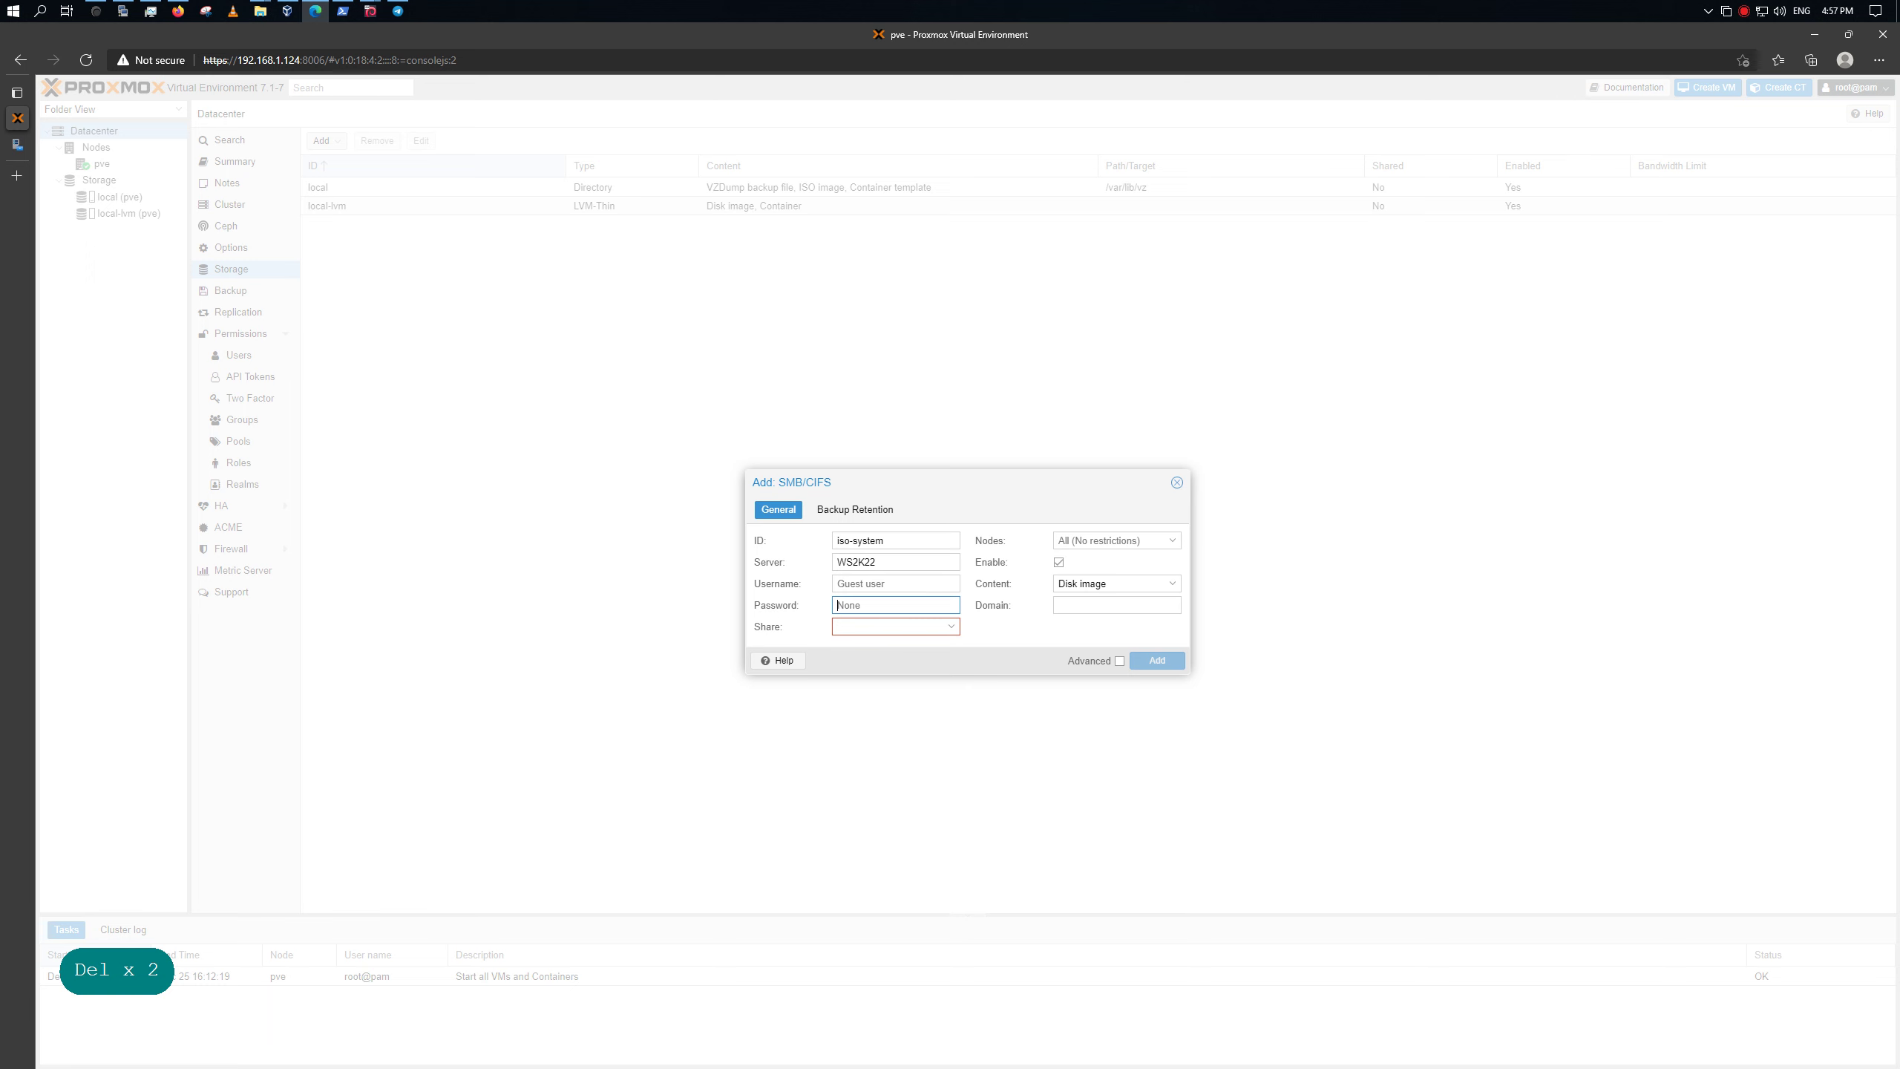
pyautogui.click(913, 584)
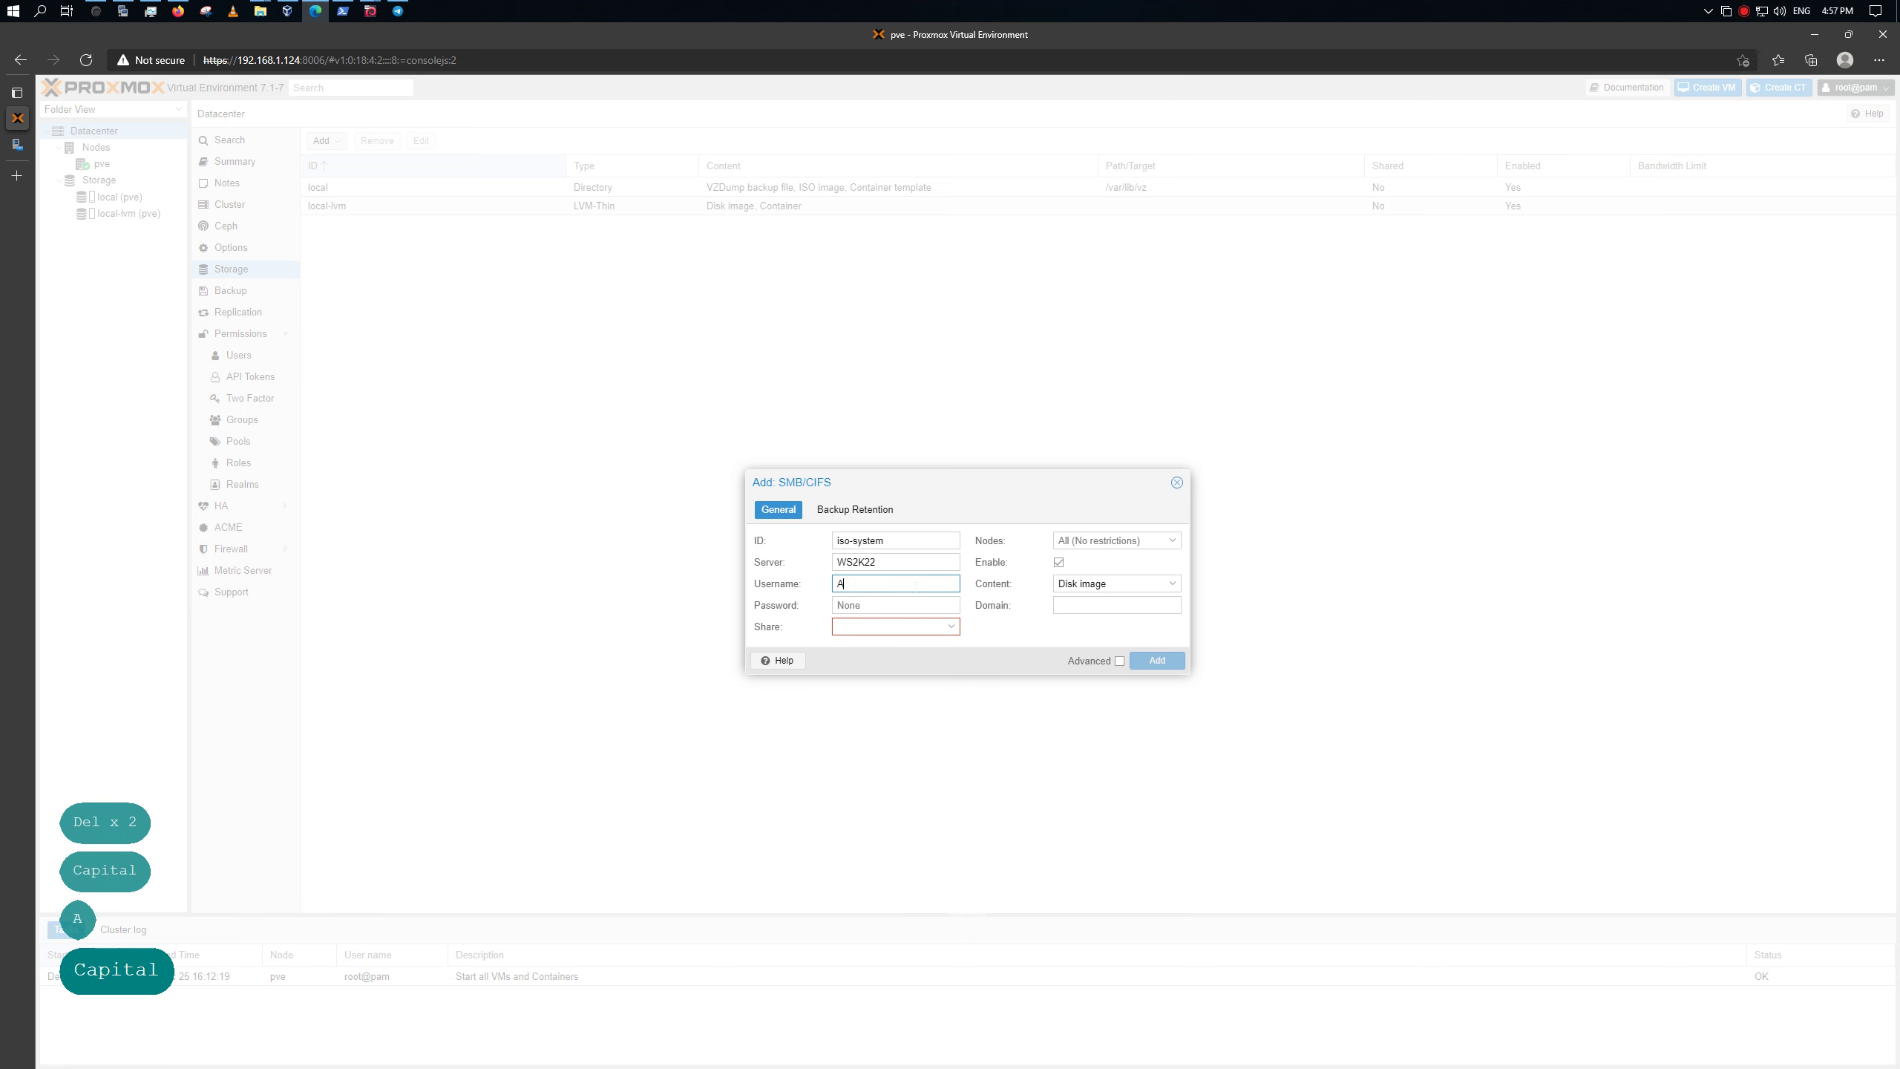
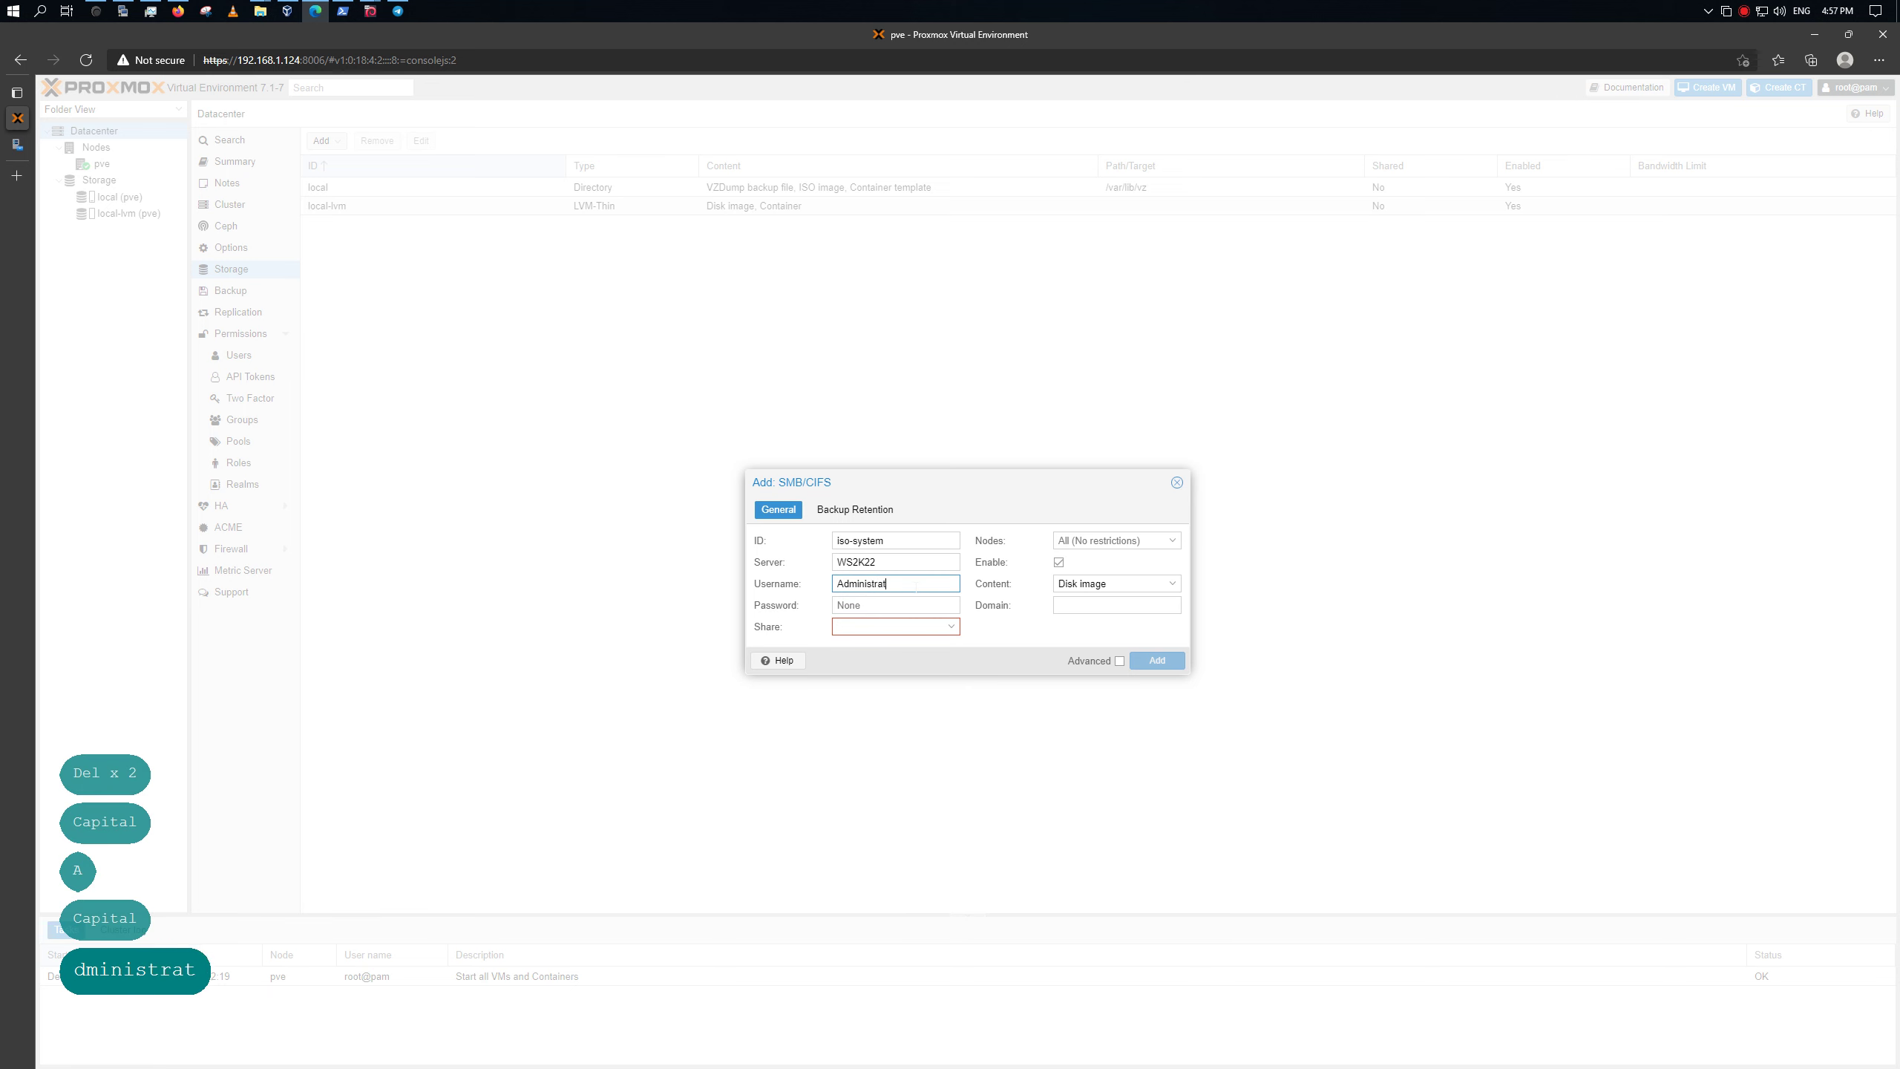
pyautogui.press('Tab')
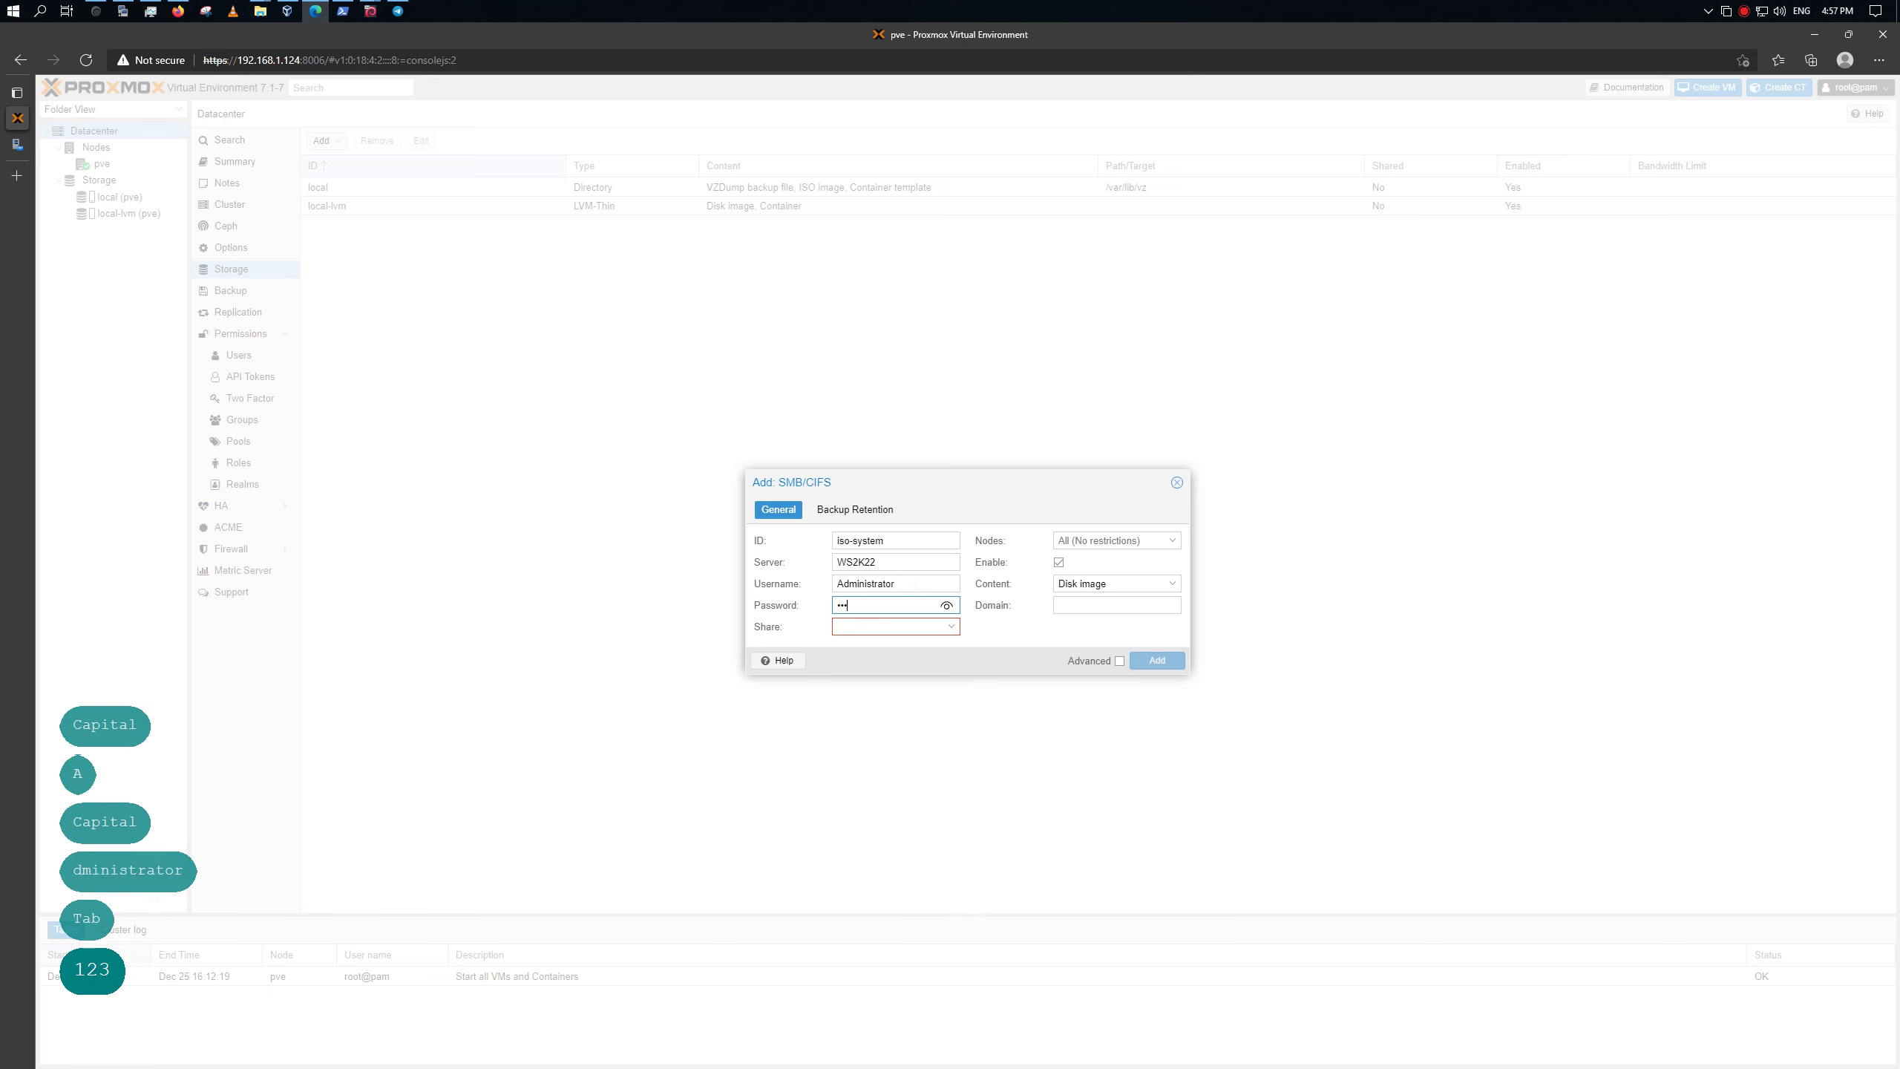
pyautogui.press('BackSpace')
pyautogui.press('BackSpace')
pyautogui.press('BackSpace')
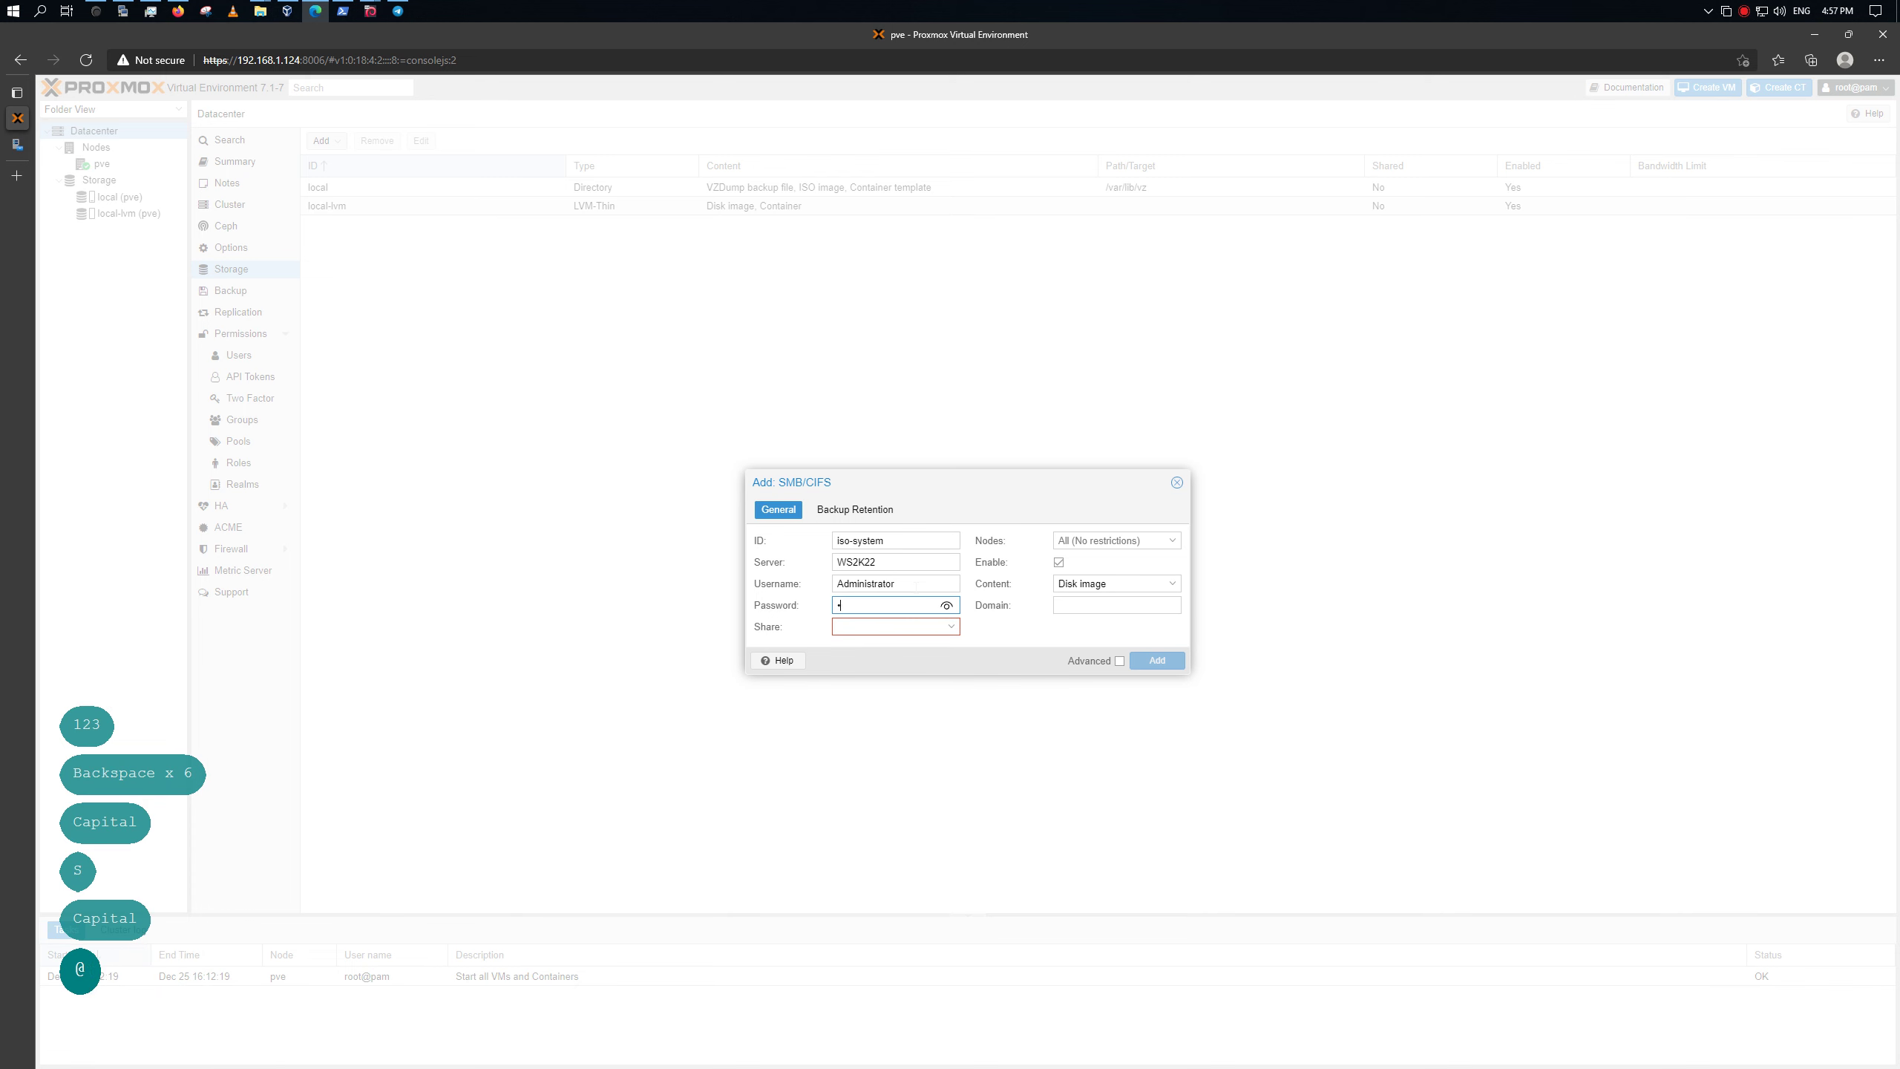
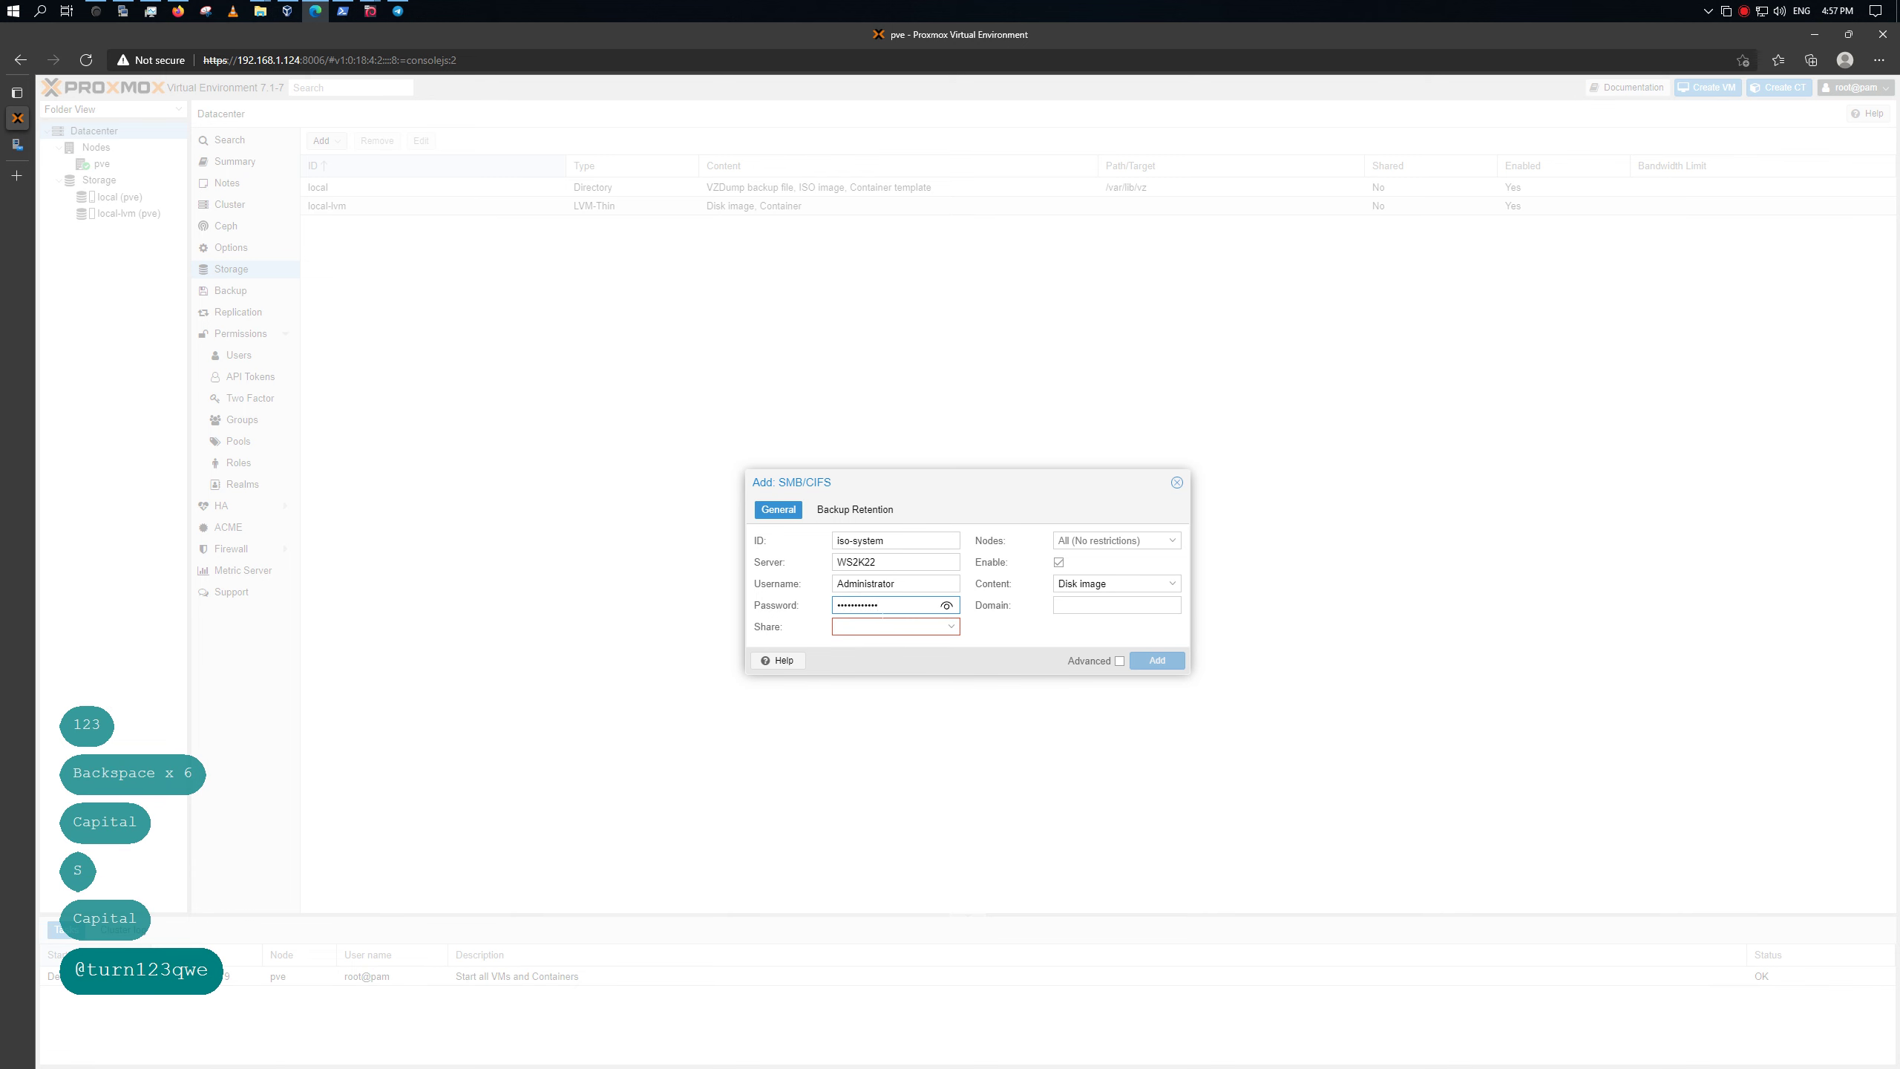
pyautogui.click(951, 627)
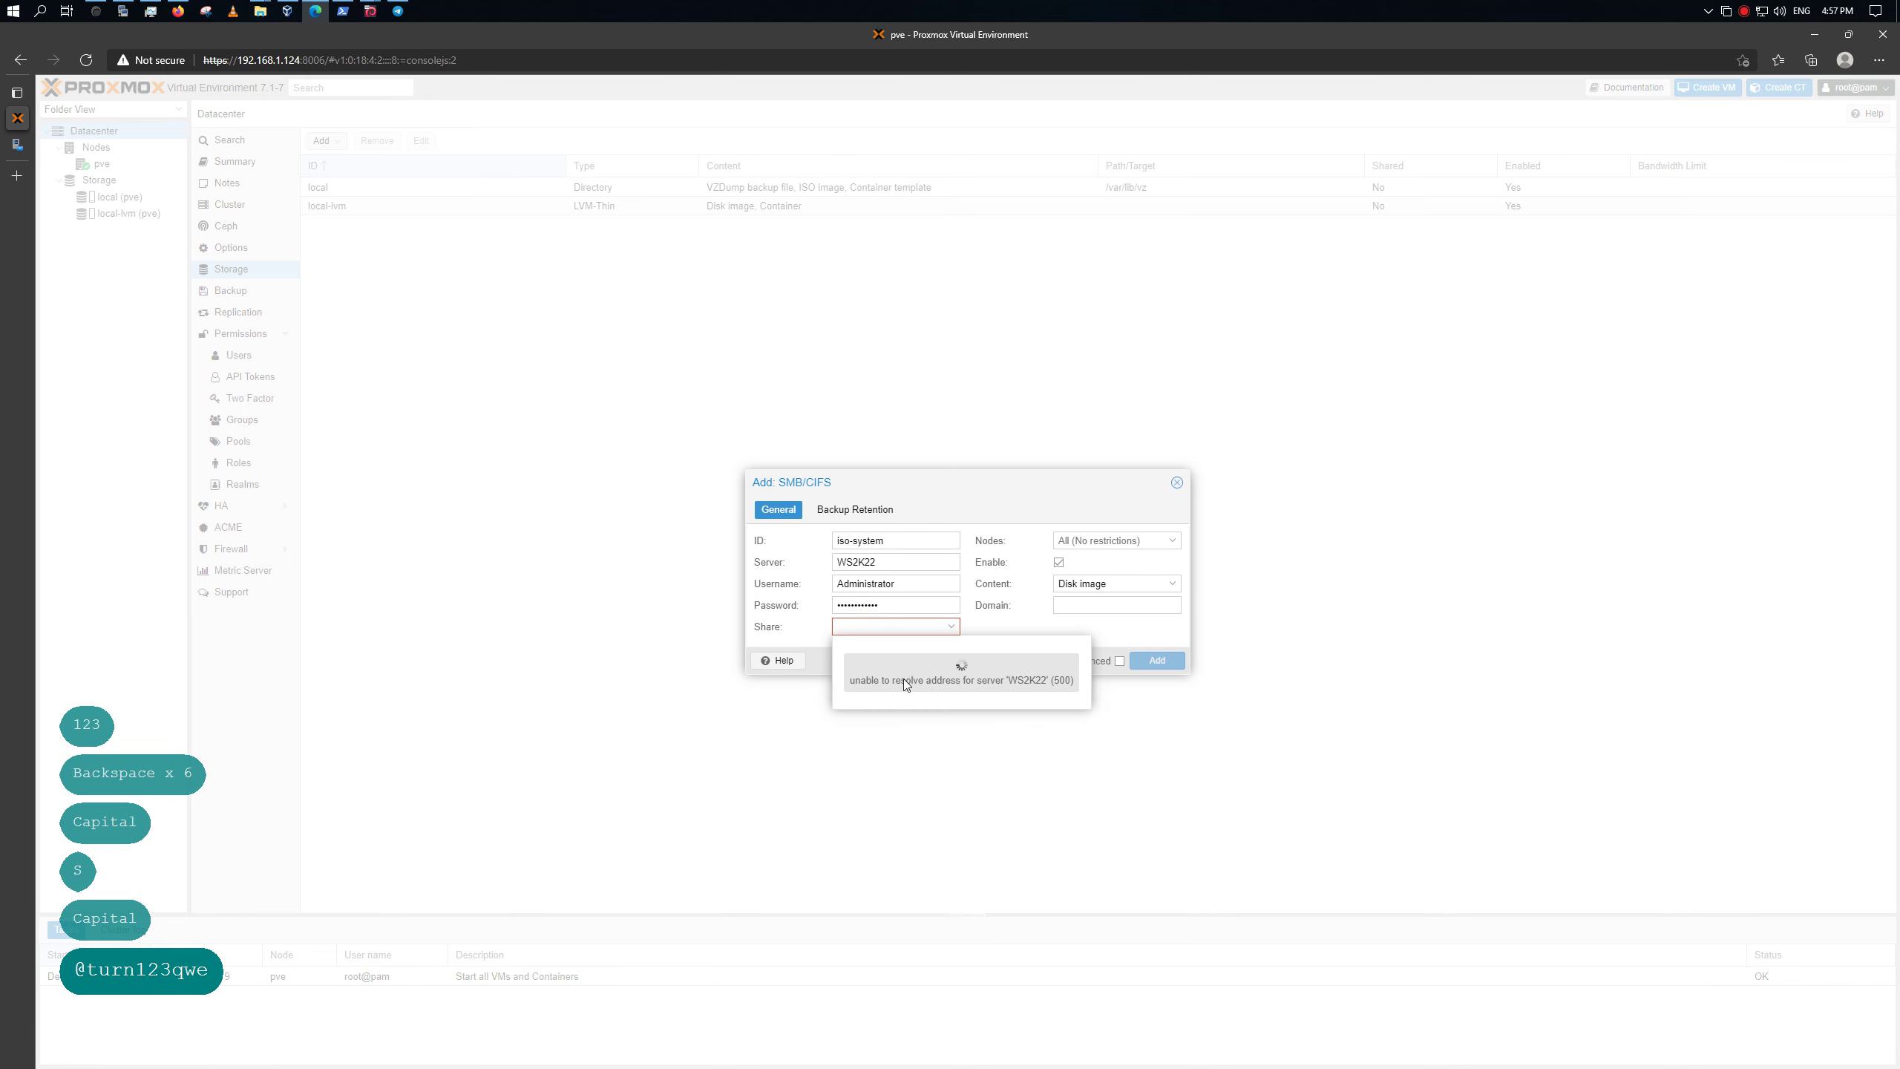
pyautogui.click(1016, 626)
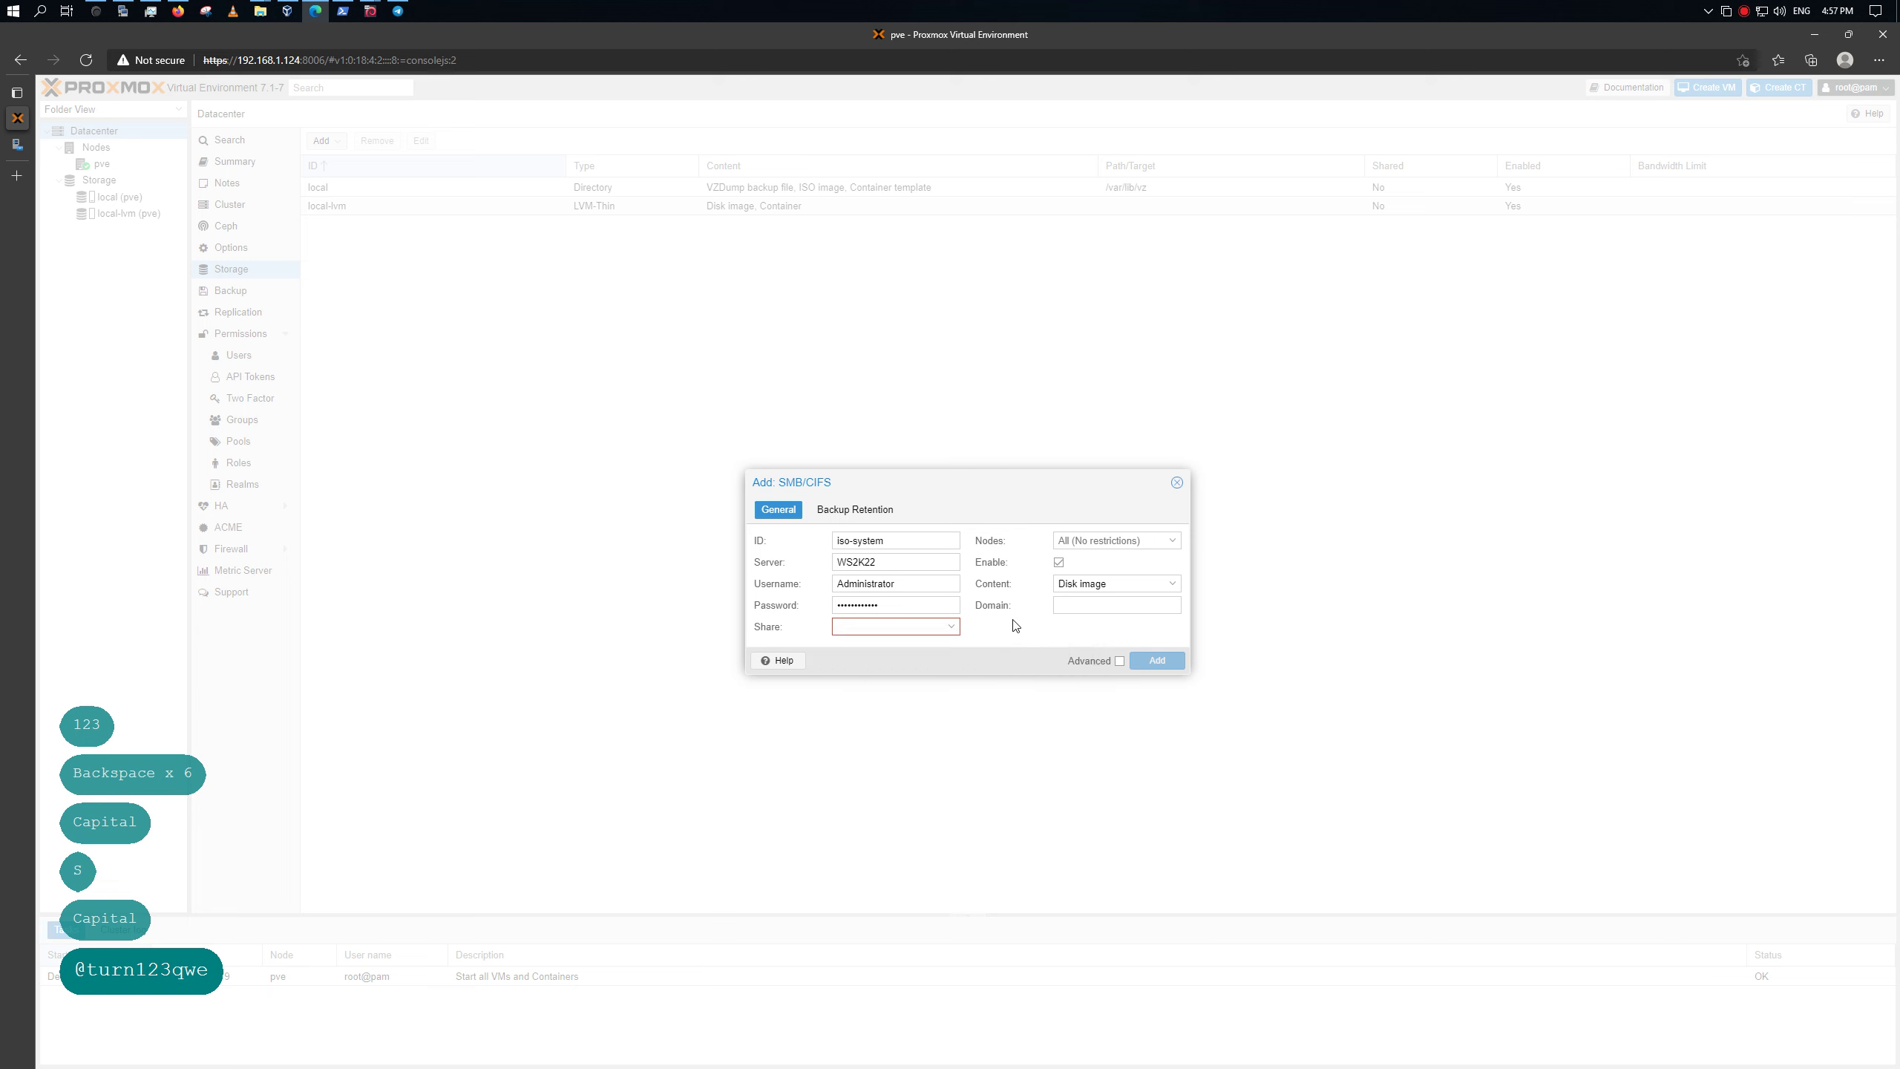
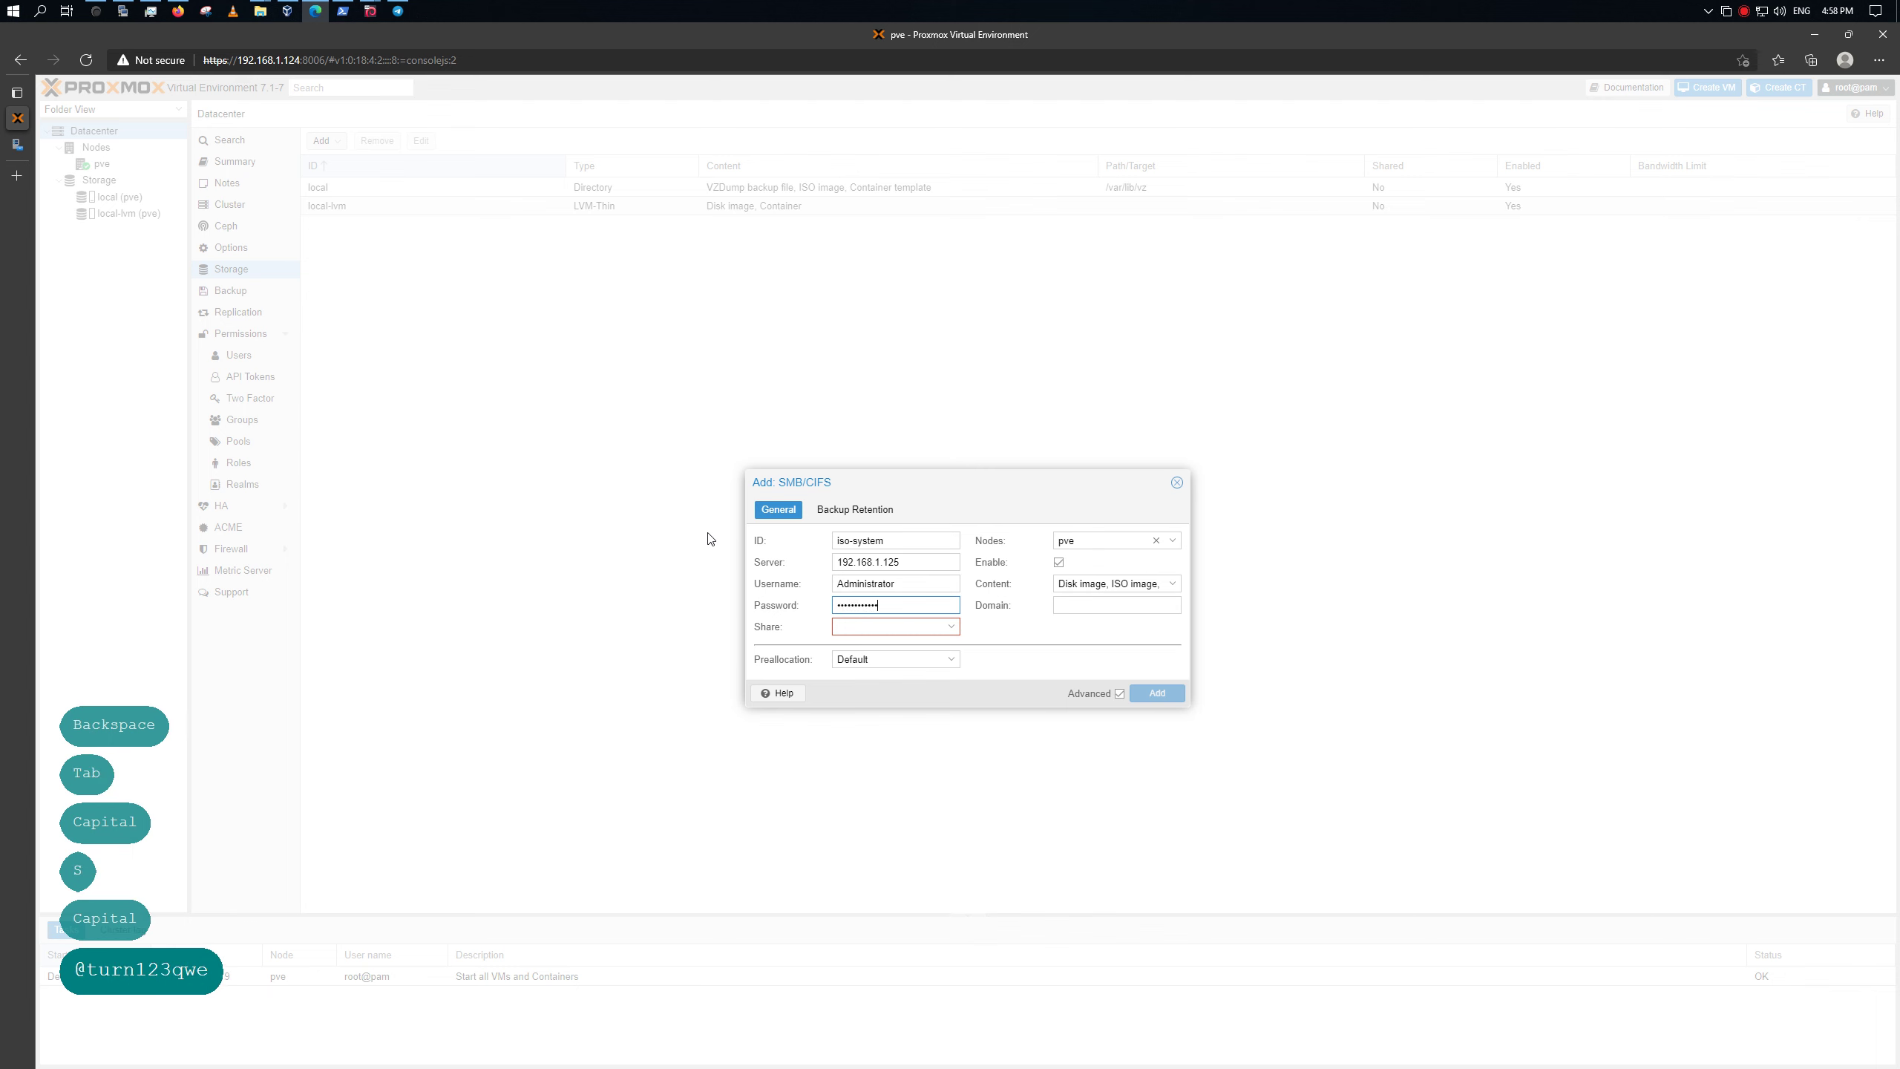
# Enter the account password, choose the iso-system share, and leave Preallocation at Default
pyautogui.click(954, 631)
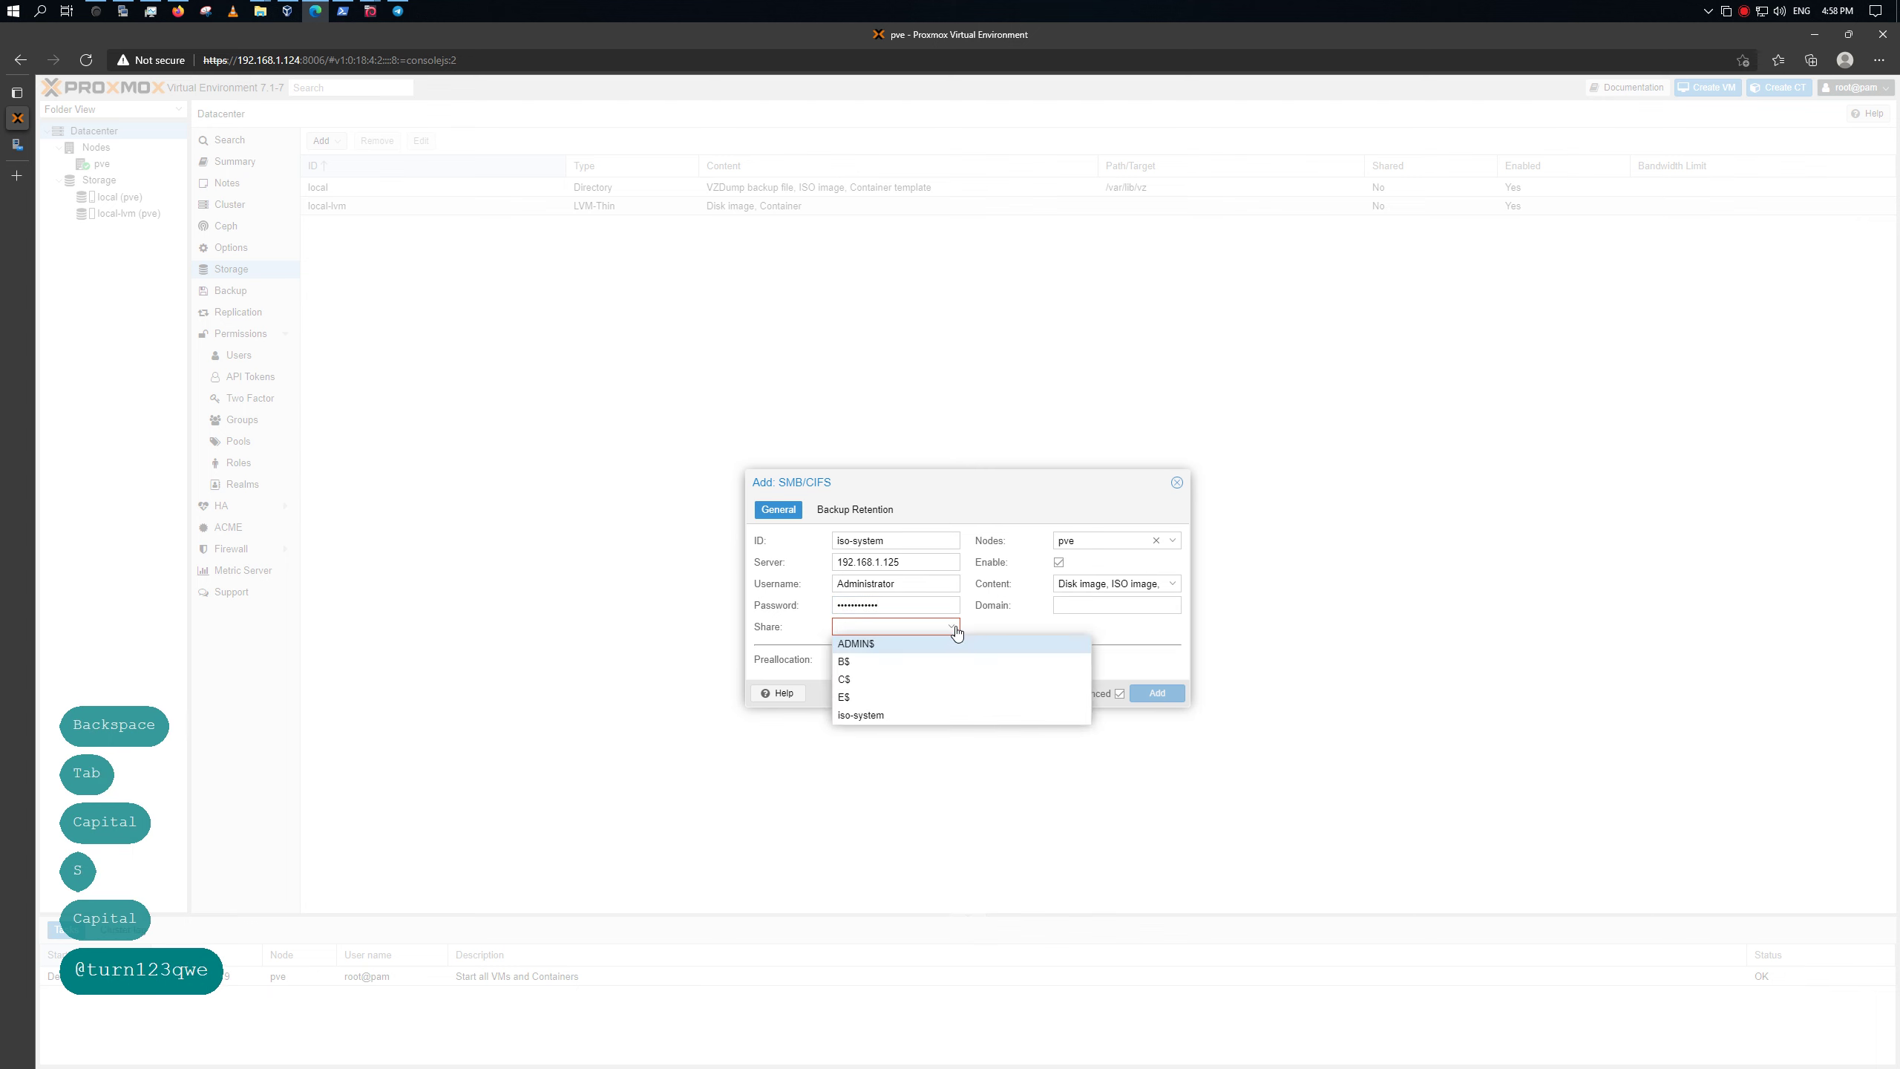
pyautogui.click(897, 719)
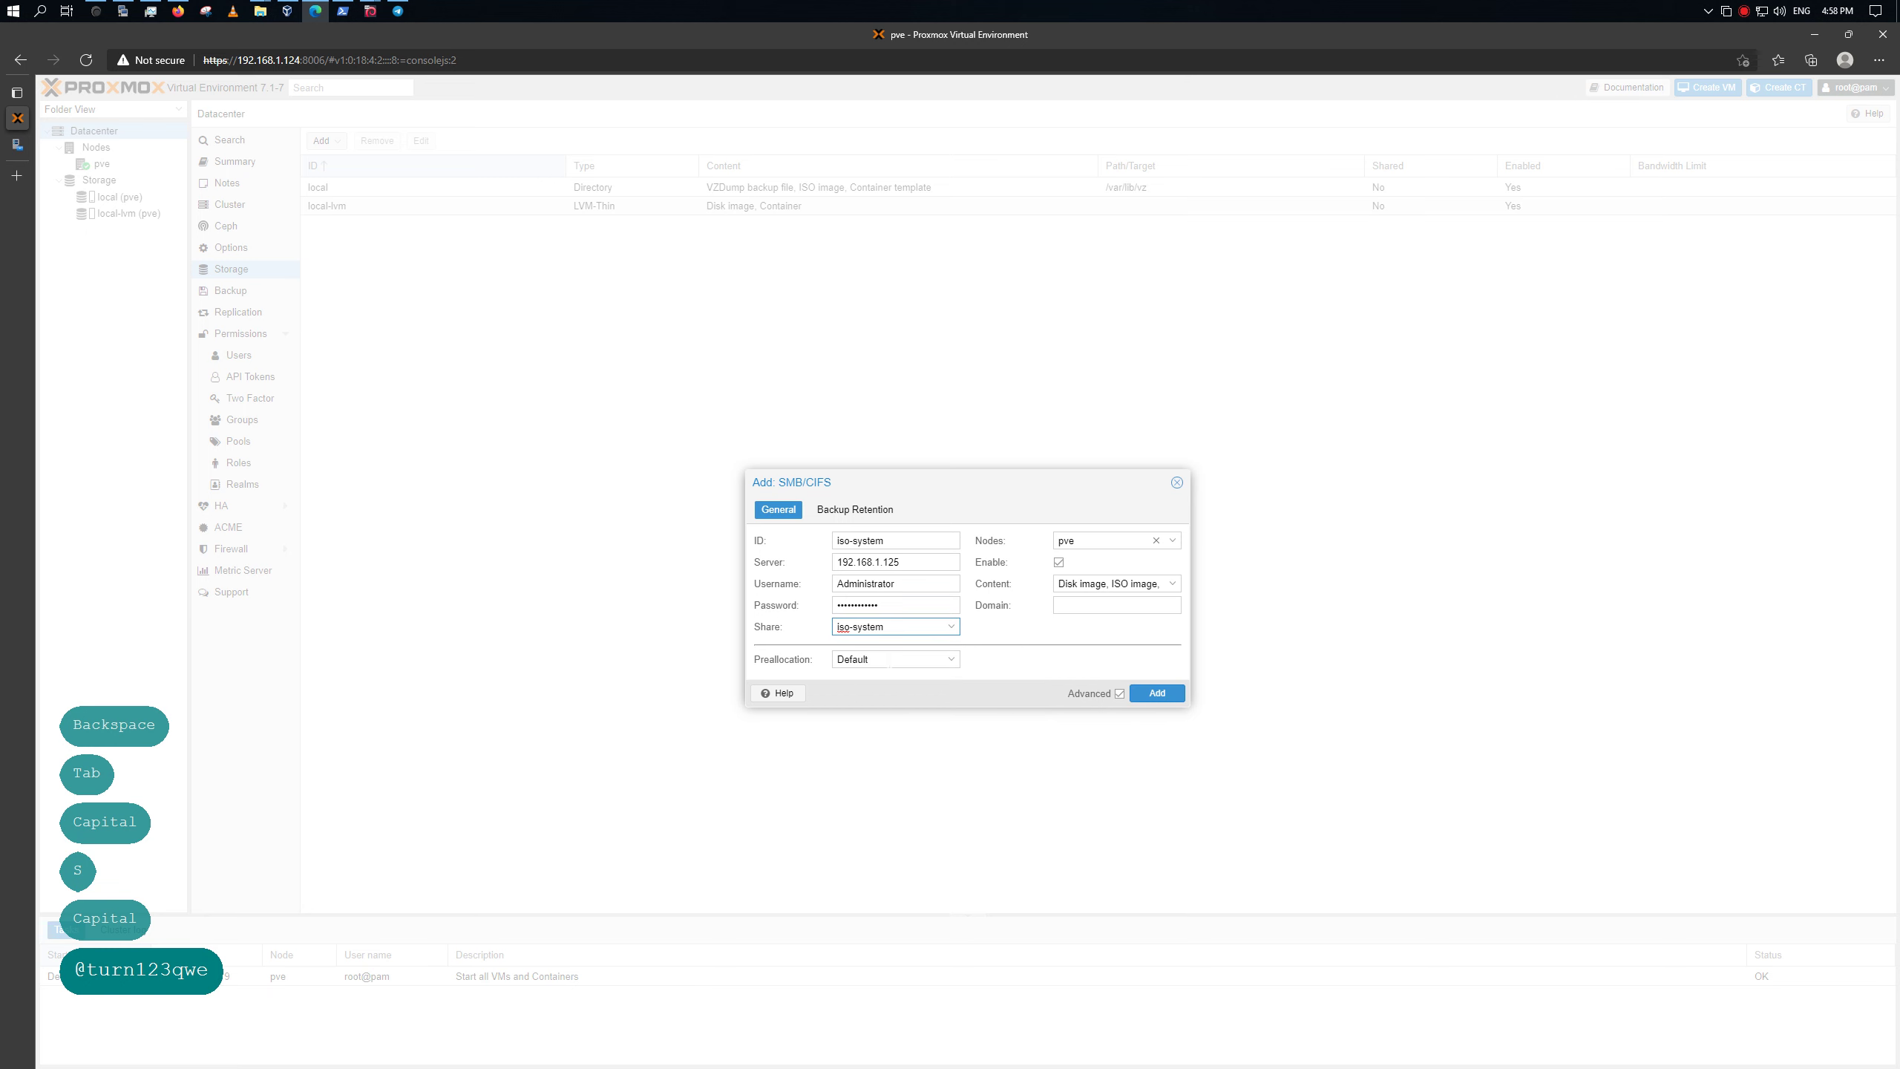
pyautogui.click(894, 659)
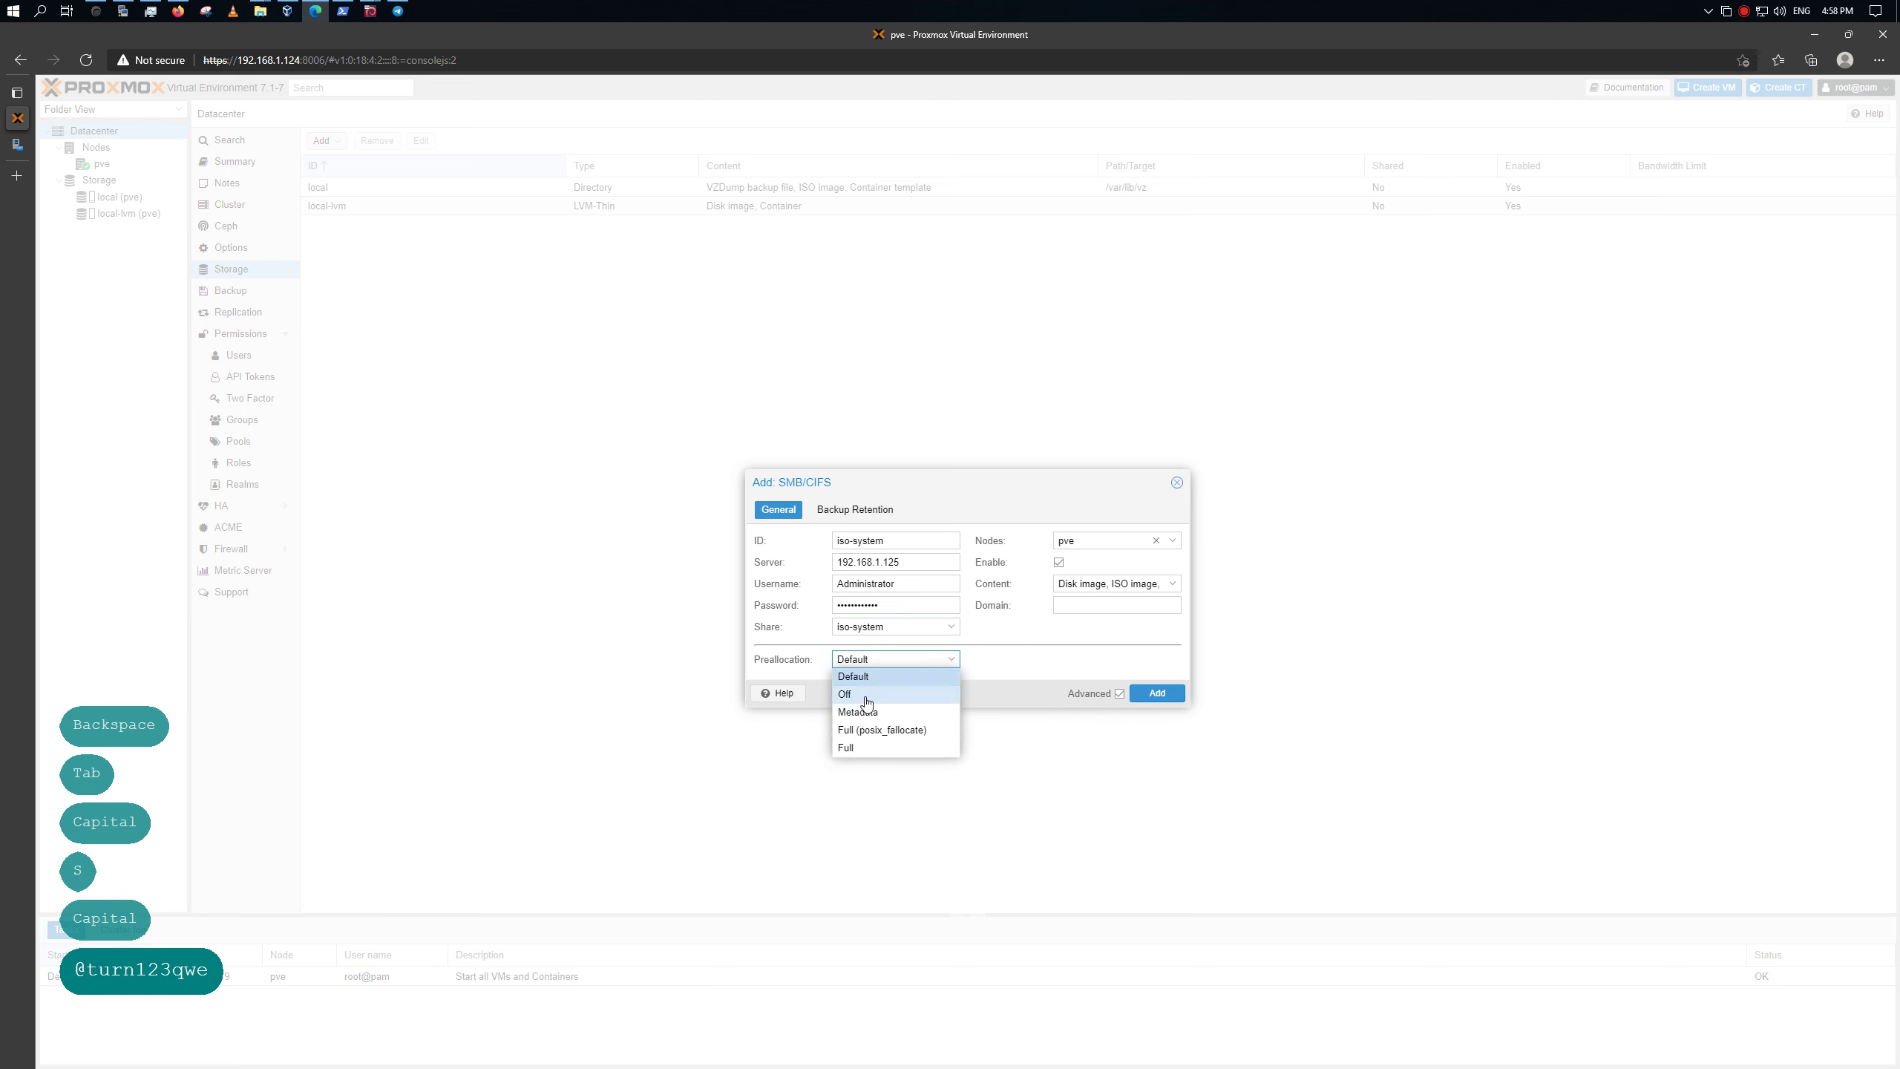
pyautogui.click(934, 746)
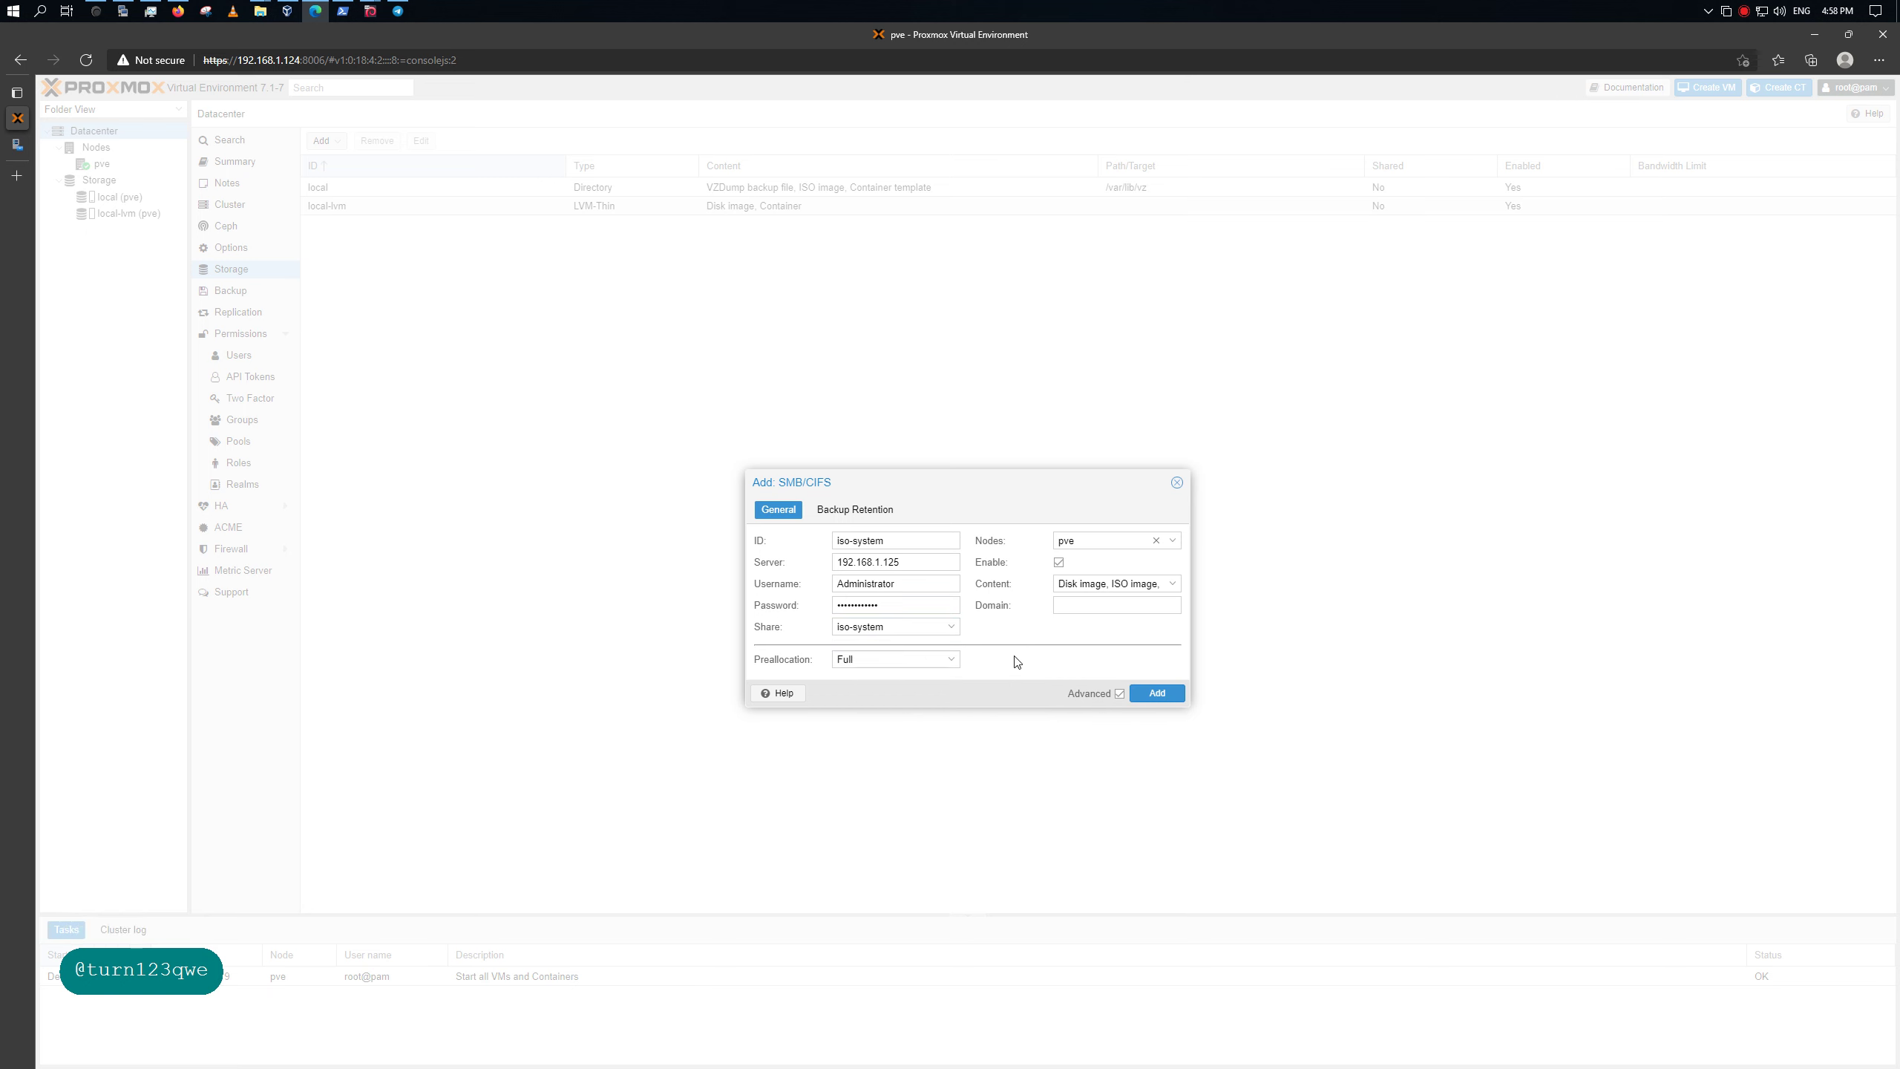
pyautogui.click(939, 659)
pyautogui.click(932, 676)
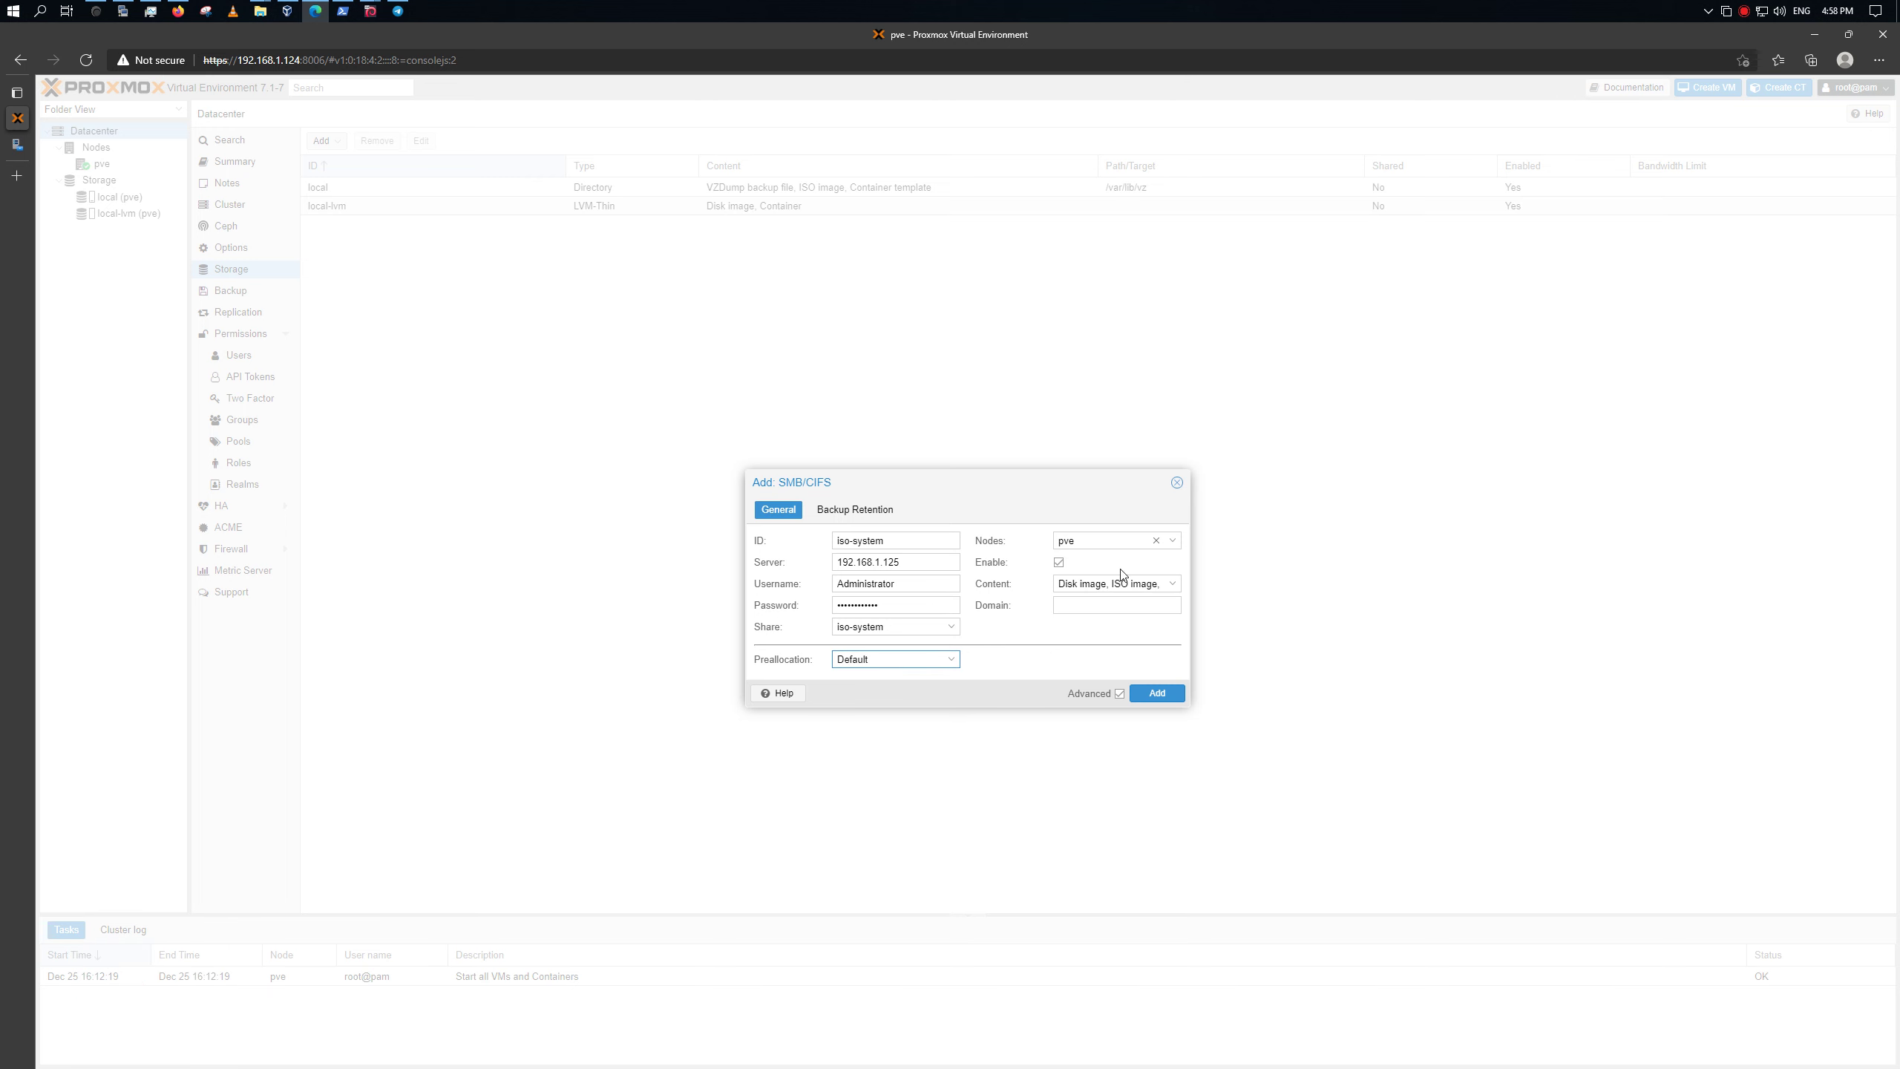
# Restrict the storage content to ISO image only and add the iso-system storage
pyautogui.click(1170, 588)
pyautogui.click(1112, 603)
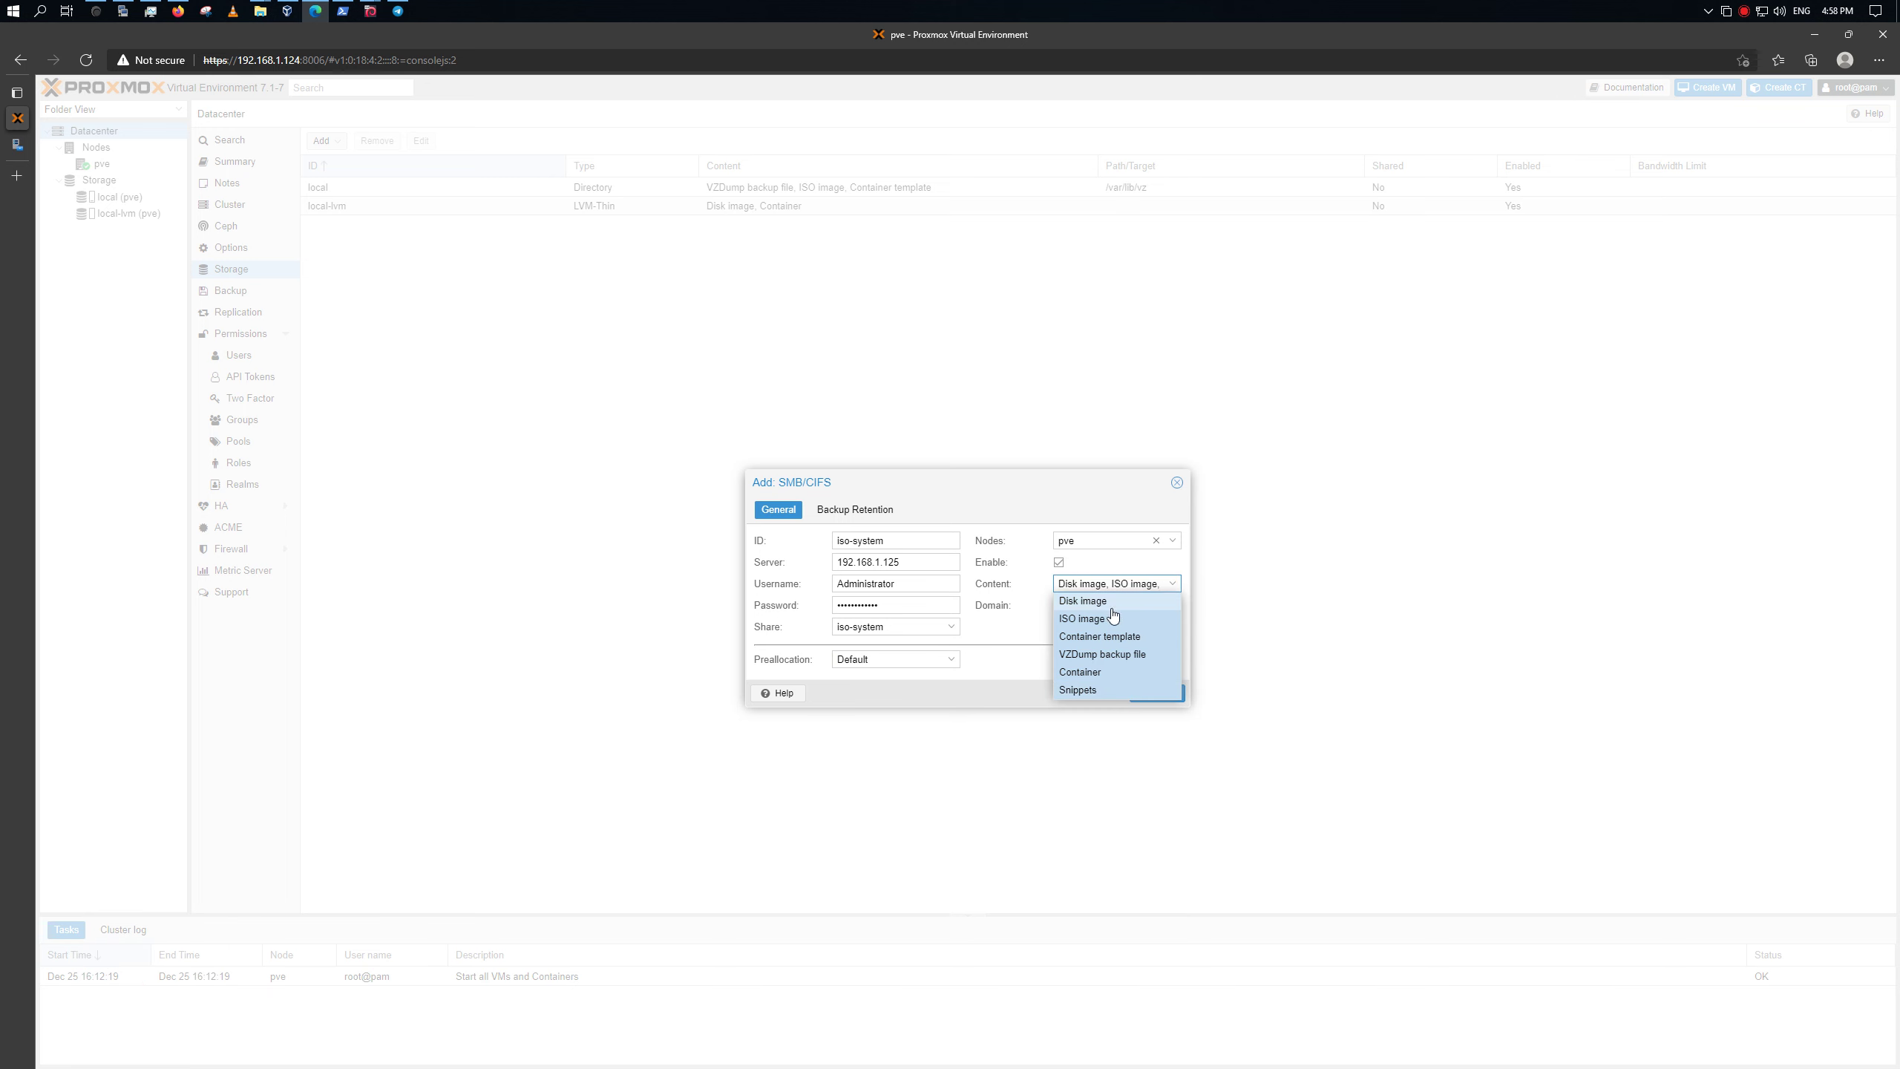
pyautogui.click(1115, 637)
pyautogui.click(1111, 671)
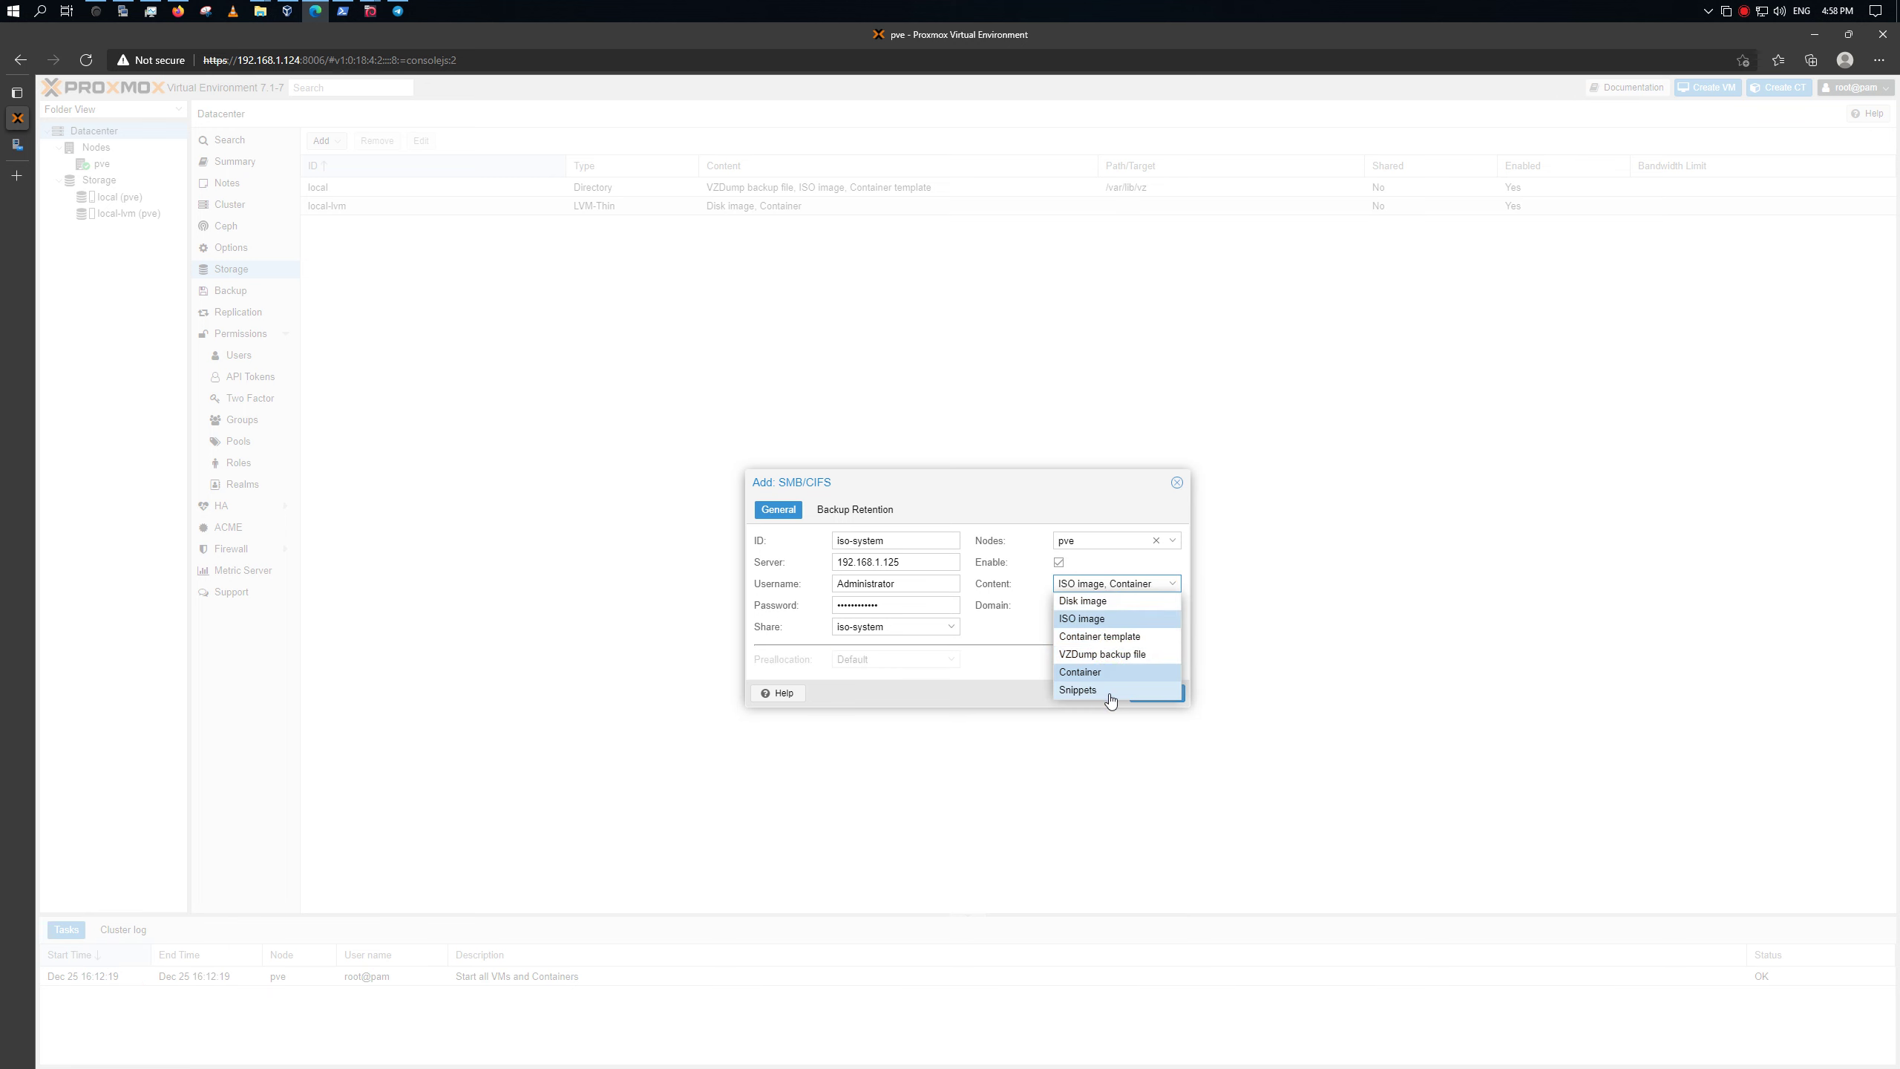
pyautogui.click(1097, 672)
pyautogui.click(983, 681)
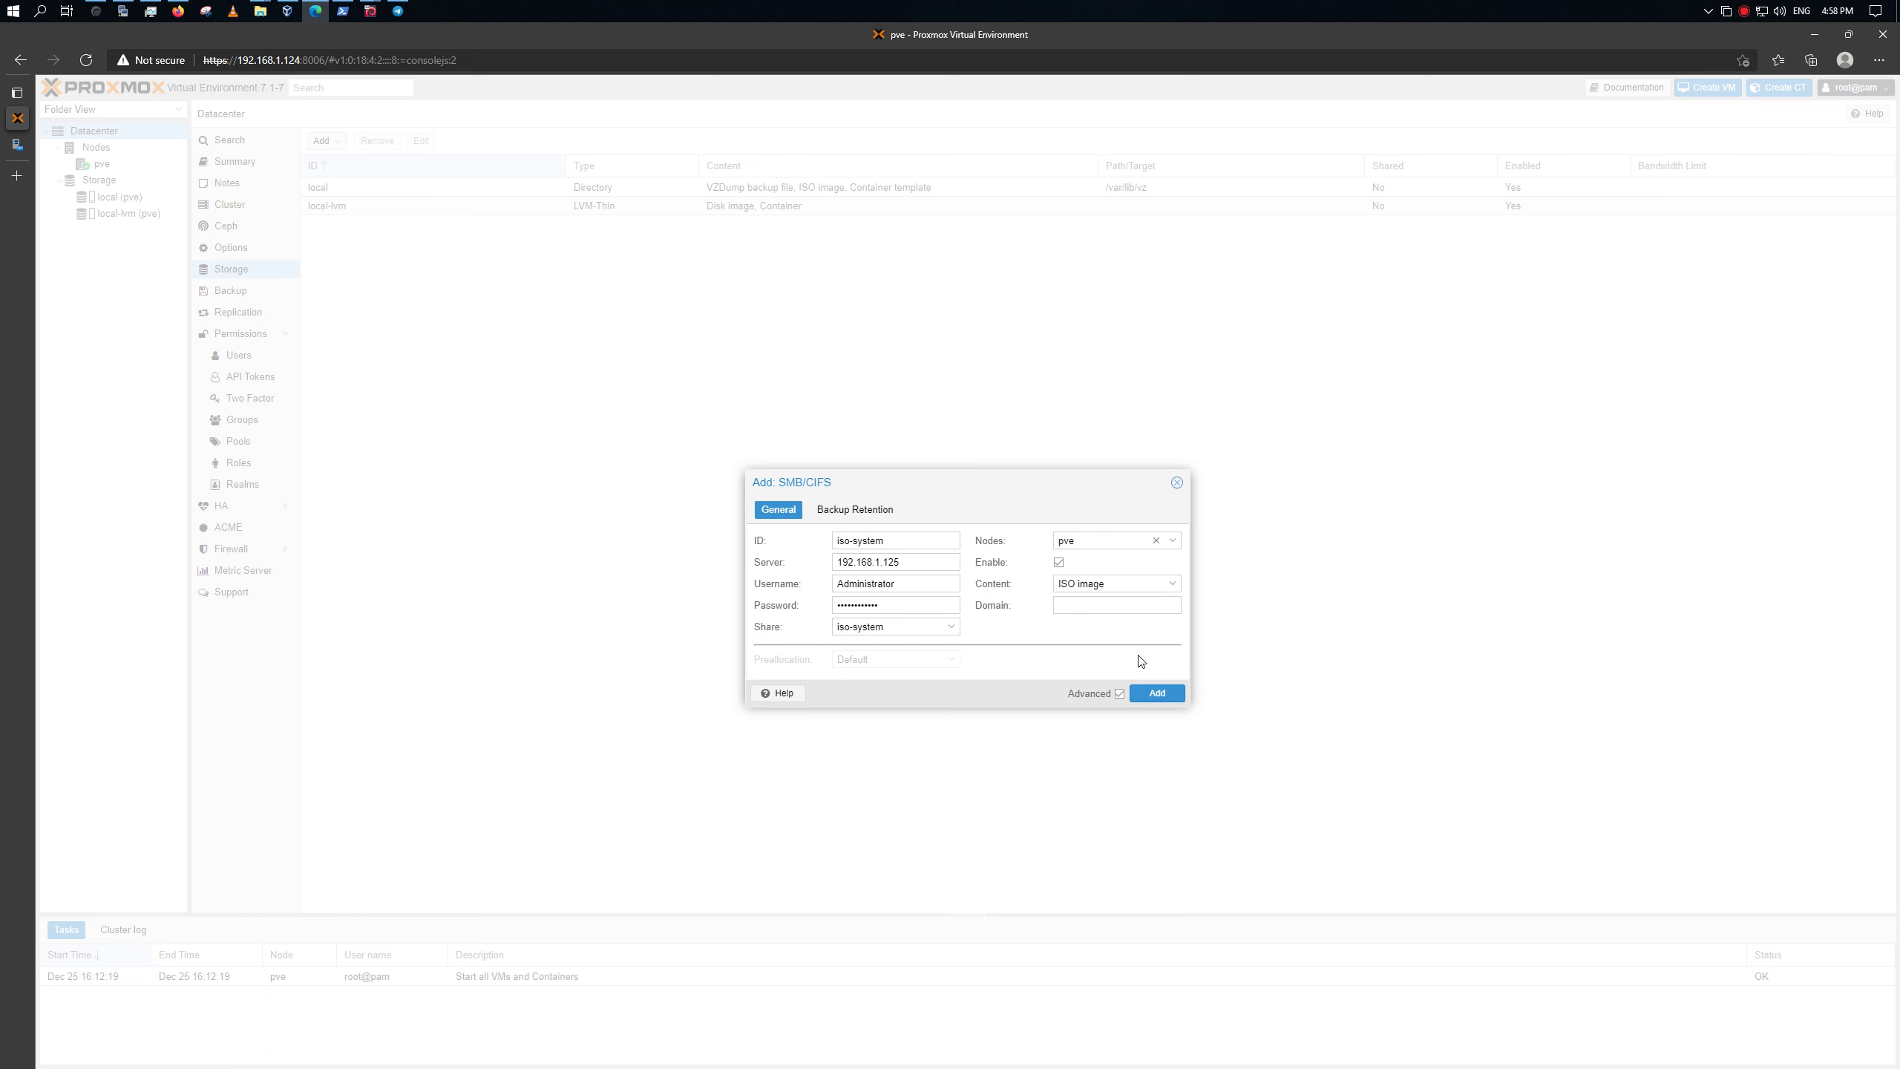
pyautogui.click(1141, 693)
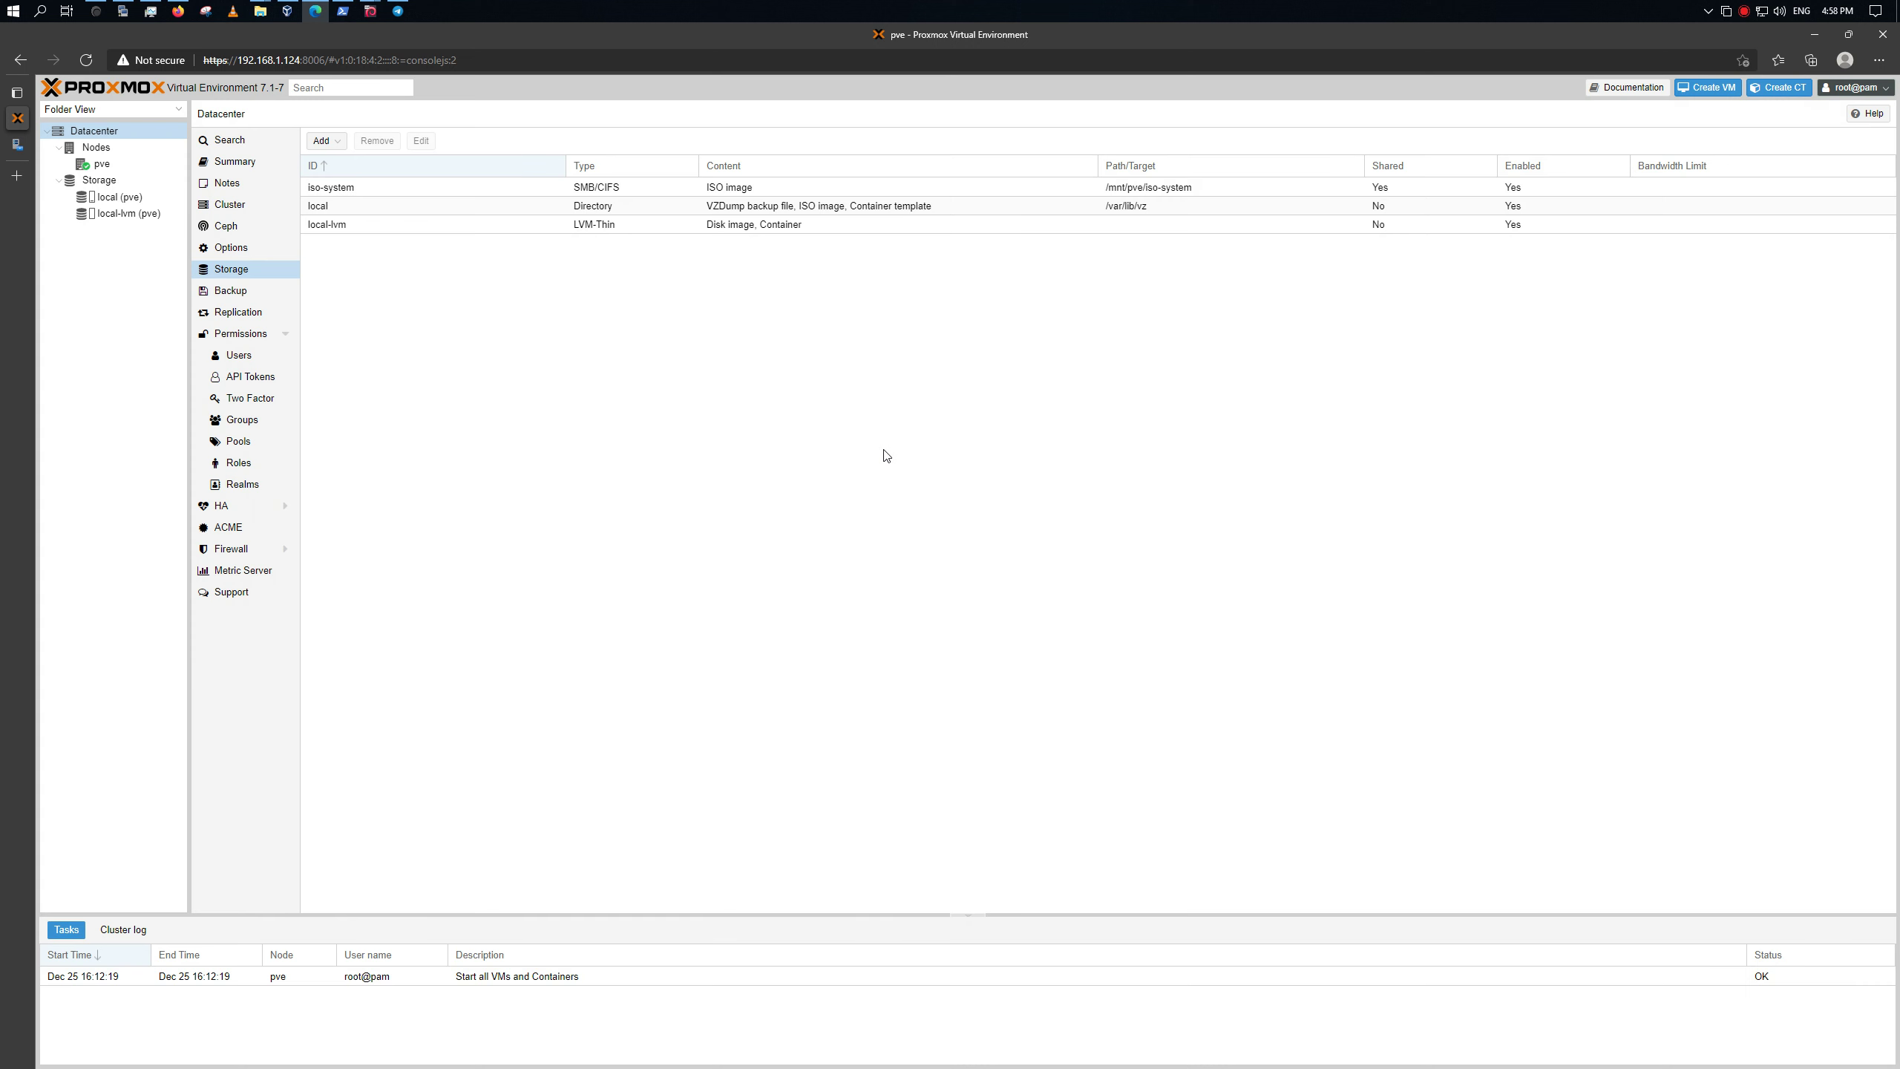
# Select the iso-system storage and compare its empty ISO Images list with its Permissions
pyautogui.click(533, 212)
pyautogui.click(513, 225)
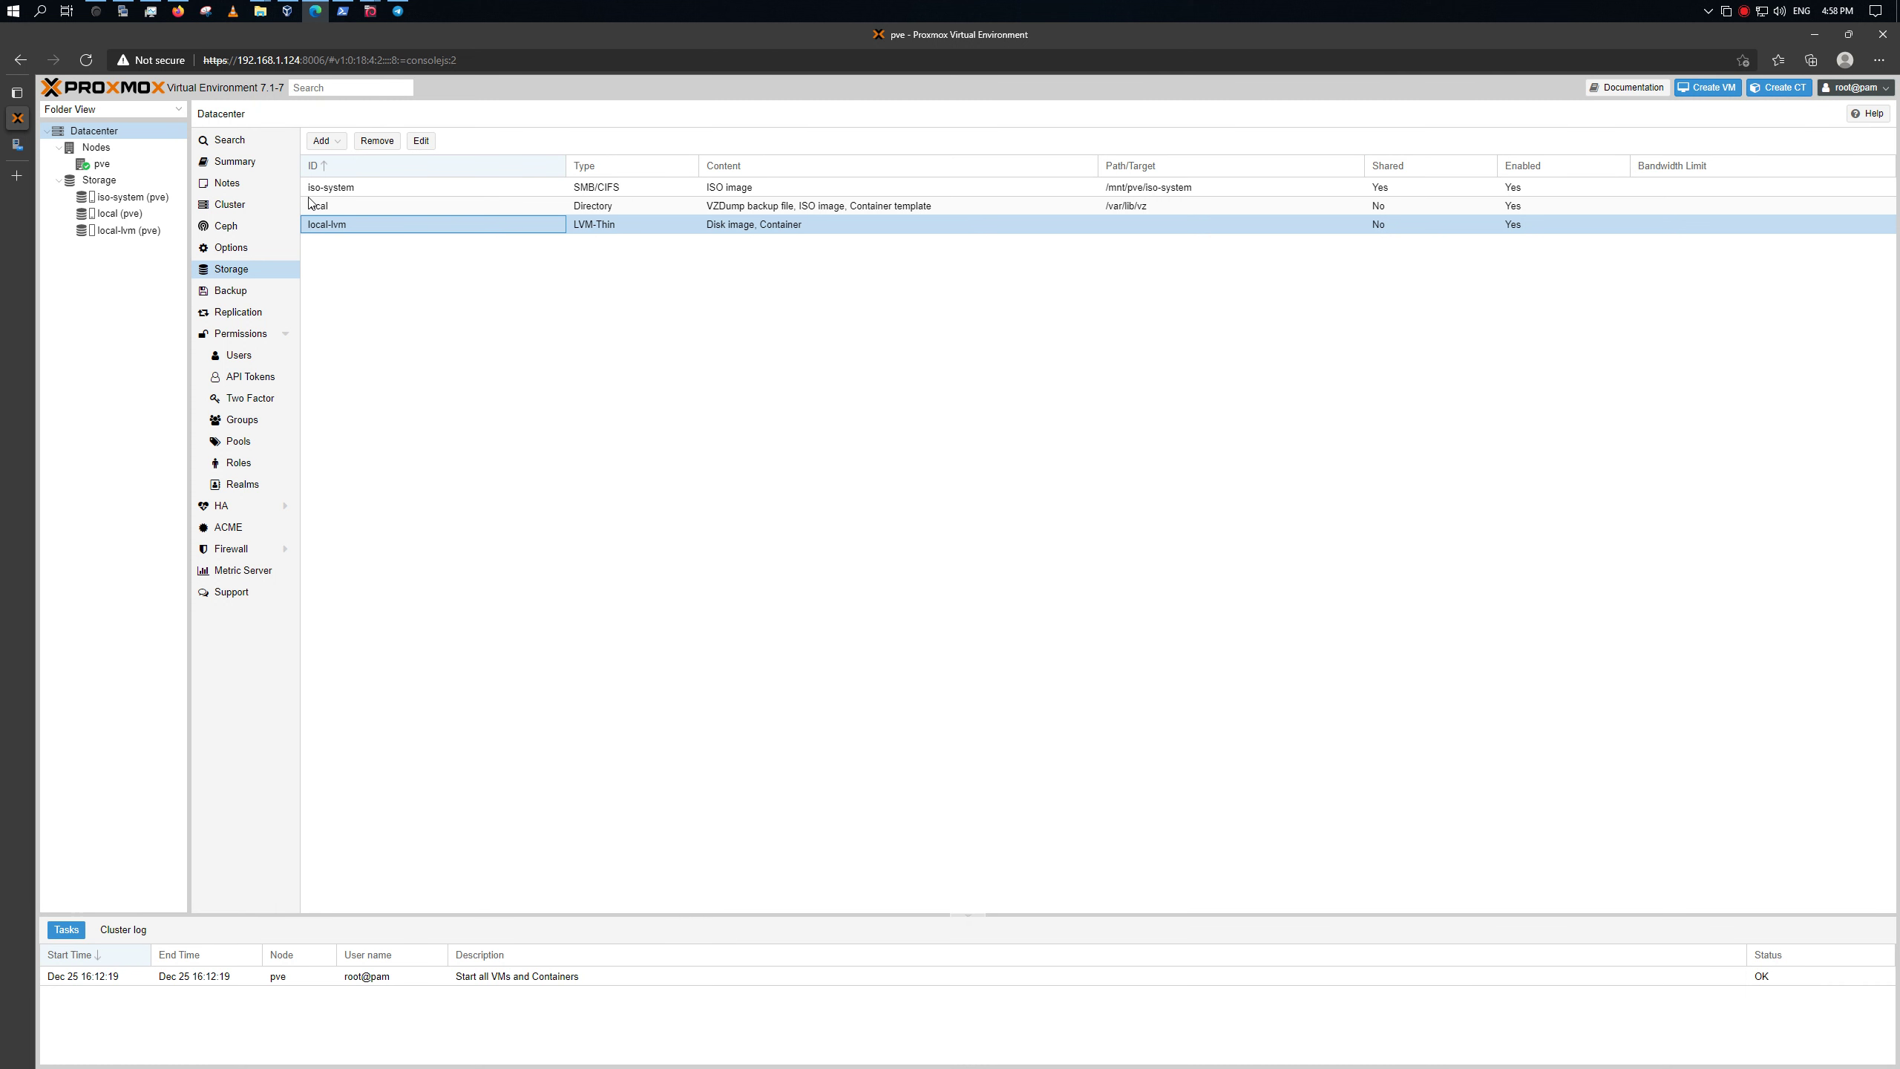
pyautogui.click(134, 196)
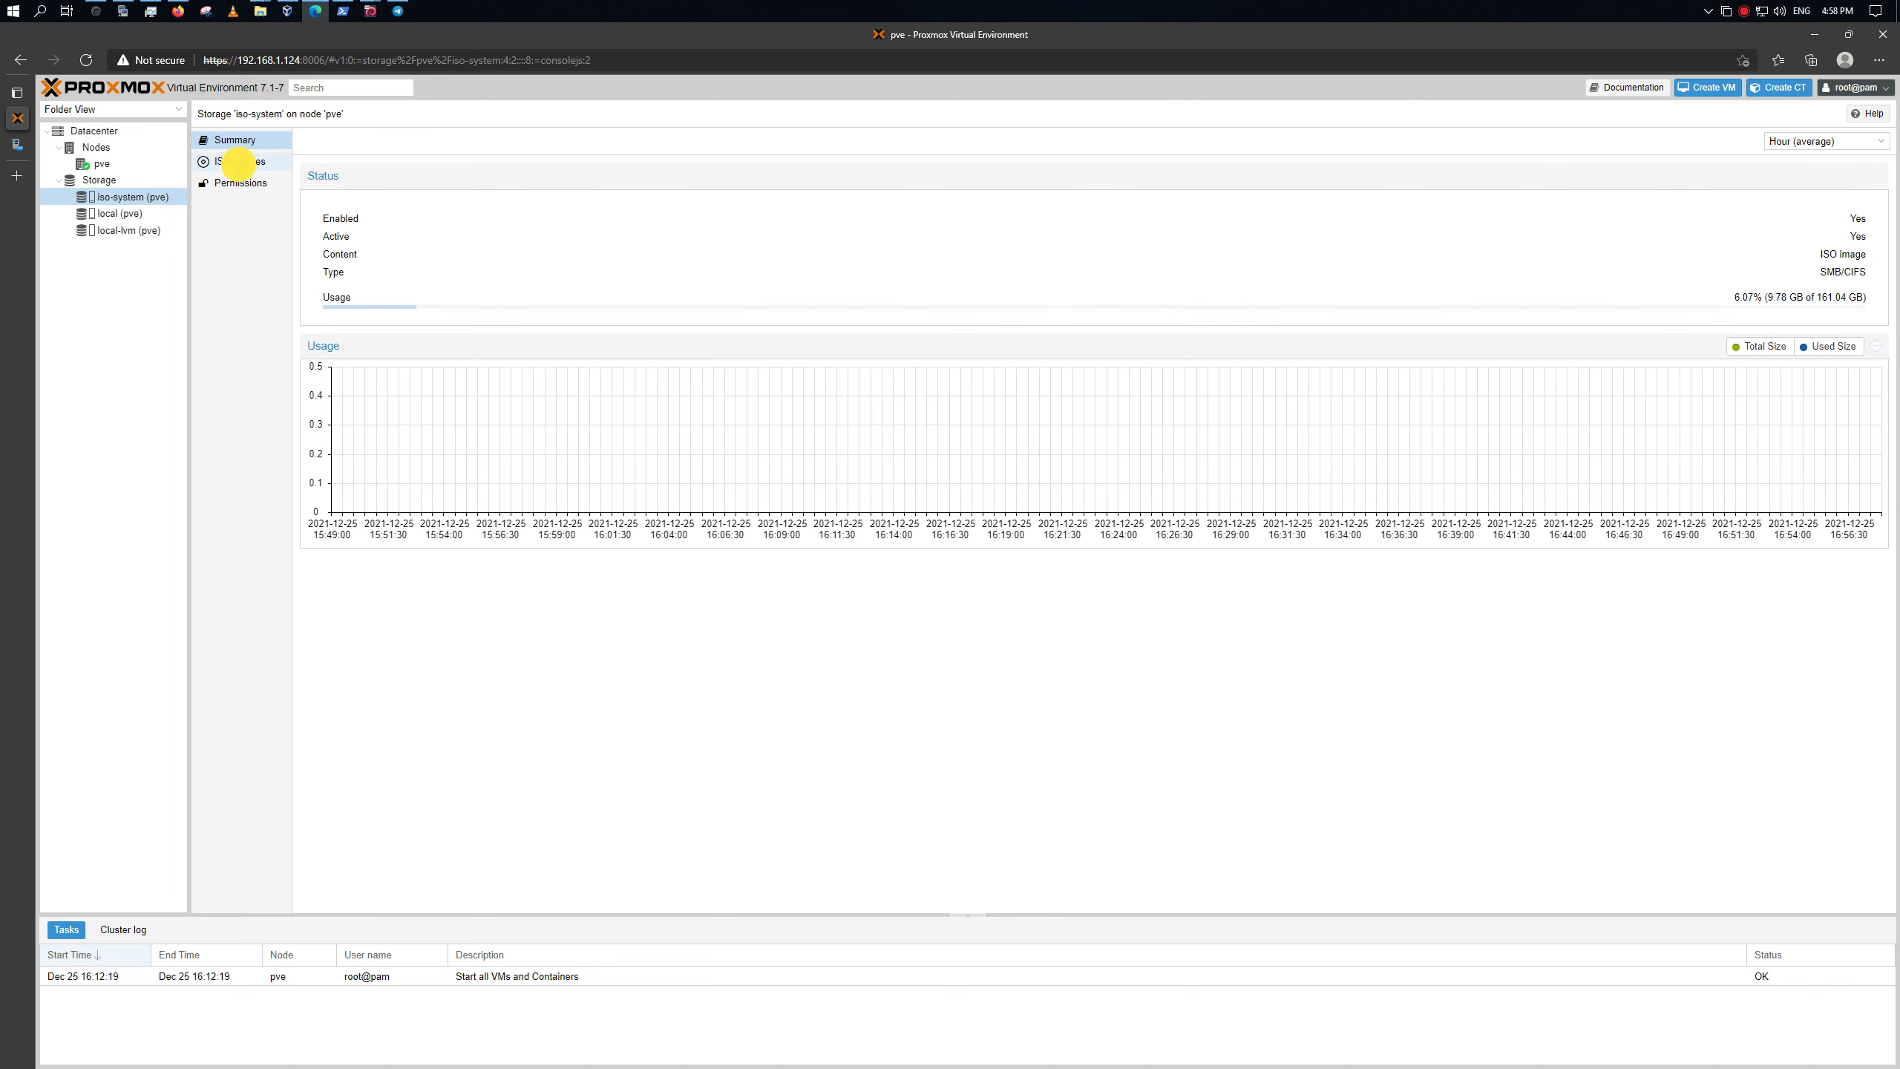
pyautogui.click(239, 161)
pyautogui.click(241, 183)
pyautogui.click(242, 159)
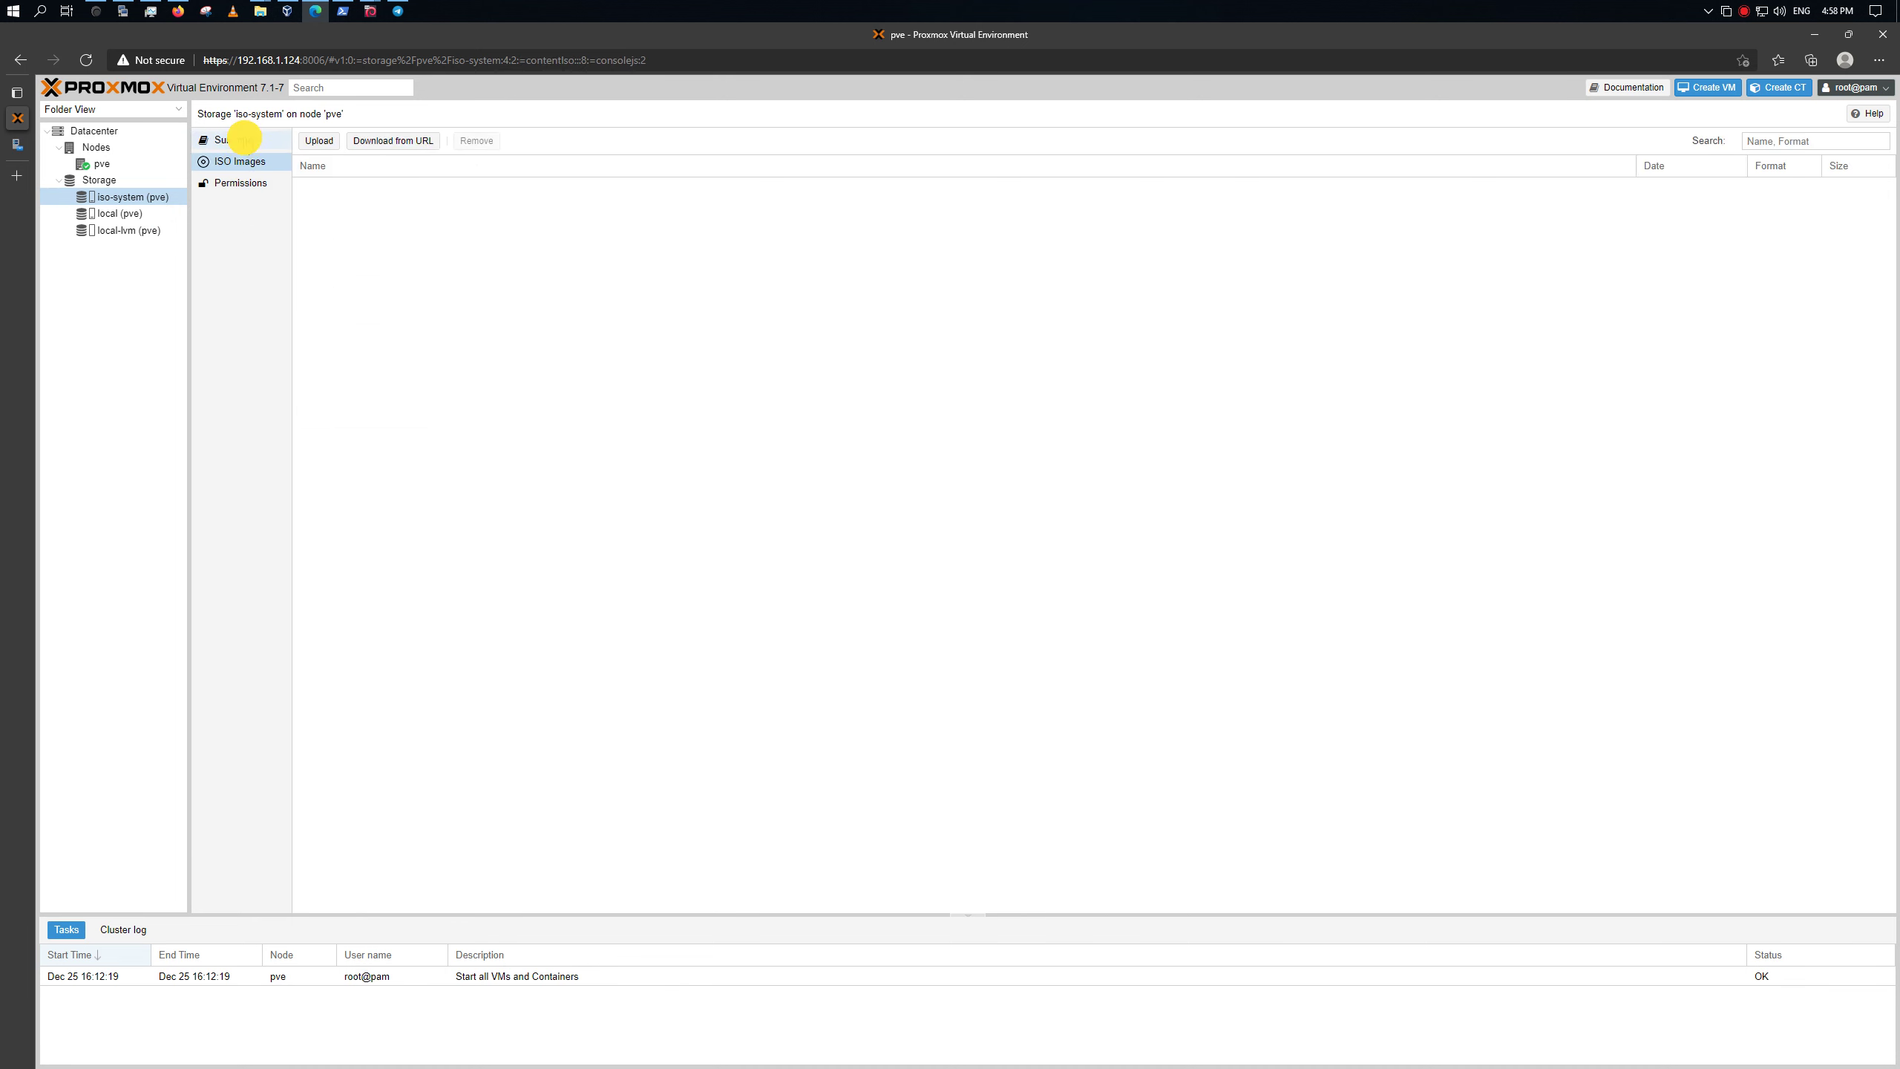
pyautogui.click(241, 161)
pyautogui.click(241, 182)
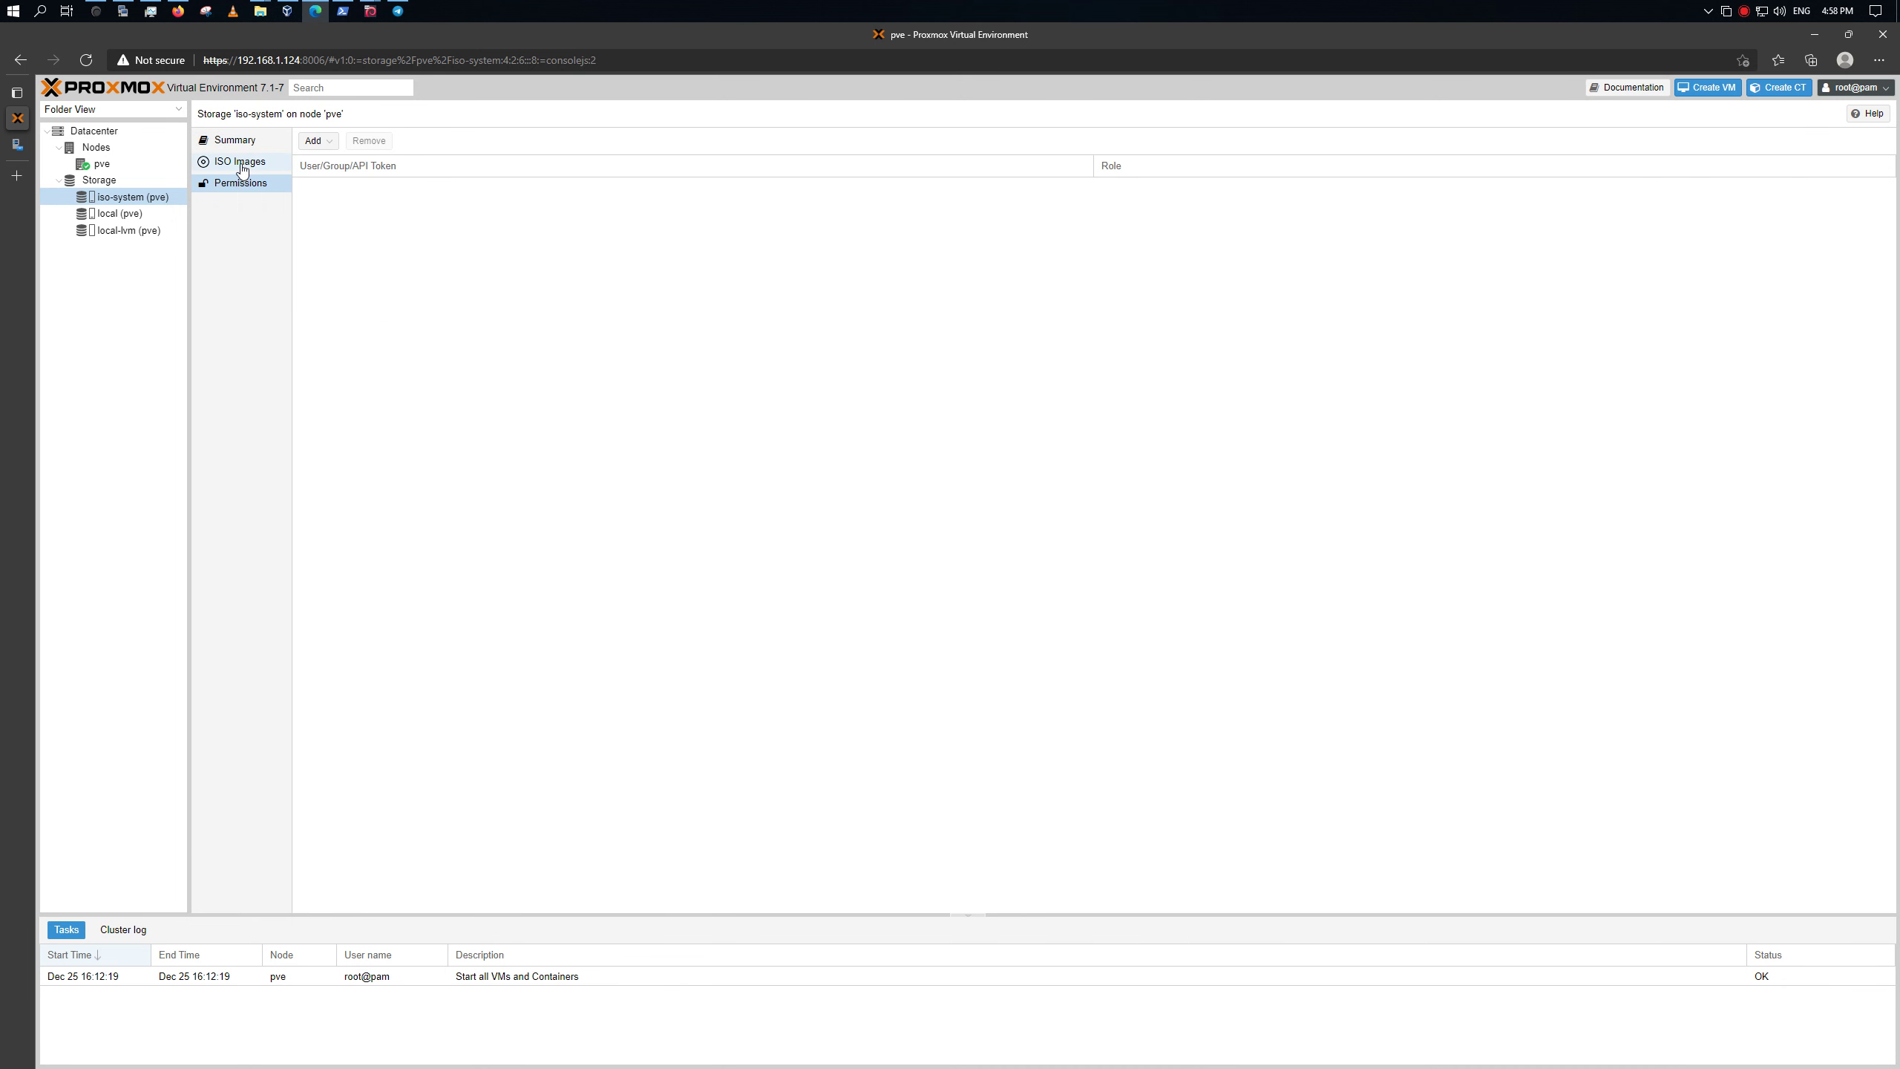
pyautogui.click(242, 166)
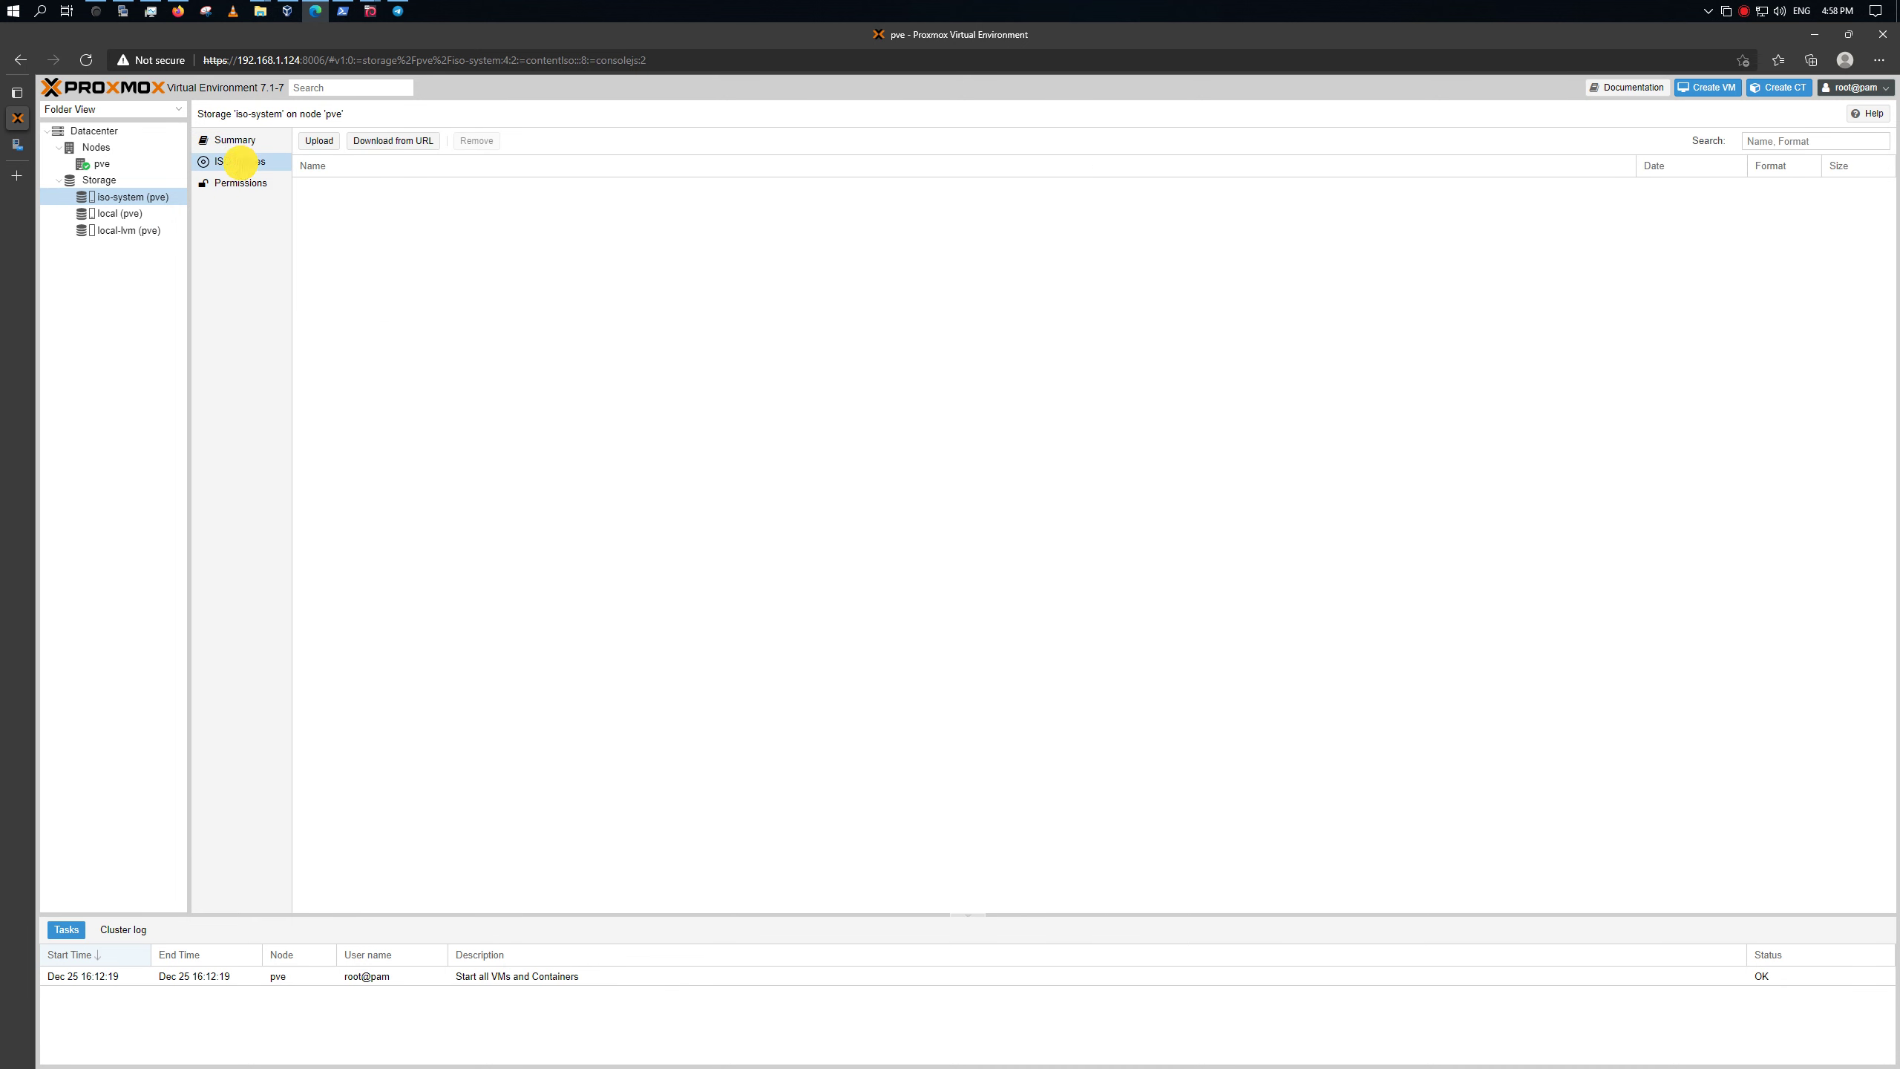
# Open the ISO upload dialog, cancel it without a file, and minimize the VirtualBox manager
pyautogui.click(317, 144)
pyautogui.click(1097, 482)
pyautogui.click(285, 11)
pyautogui.click(285, 11)
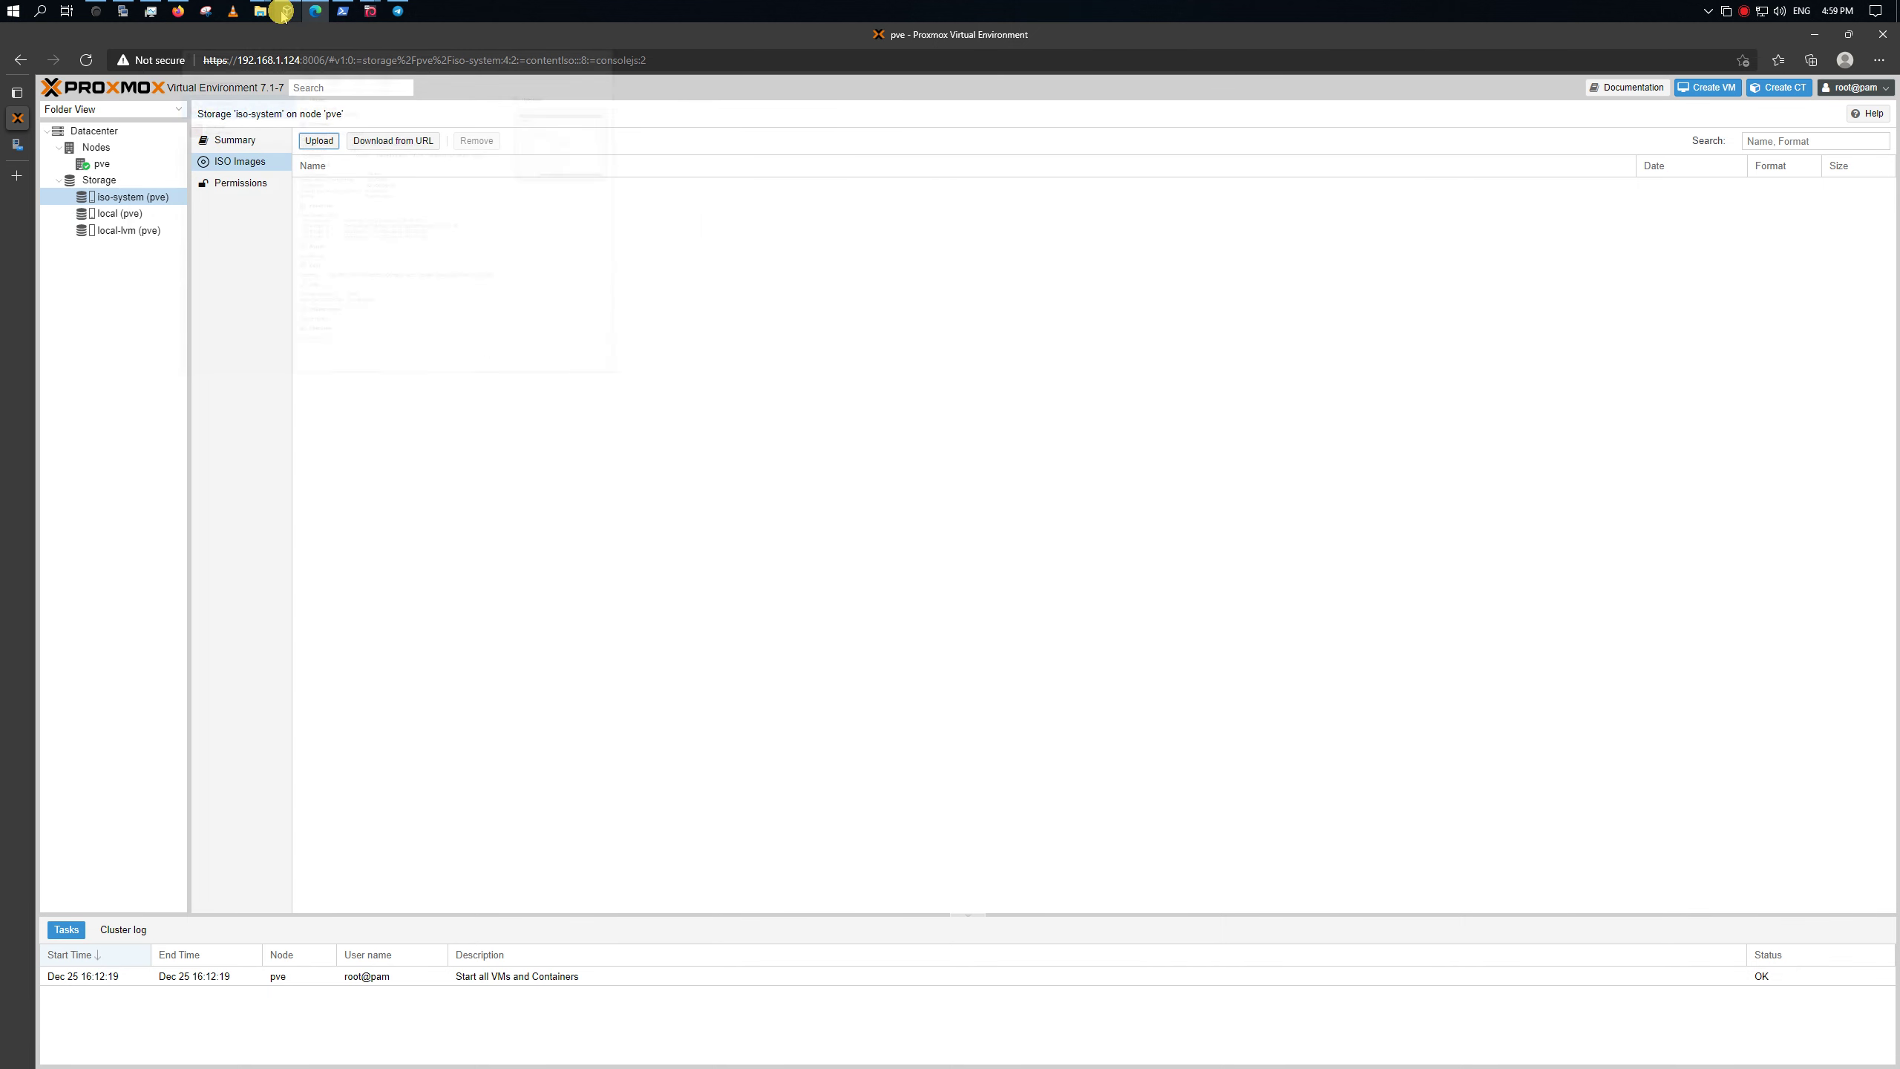
pyautogui.moveTo(263, 17)
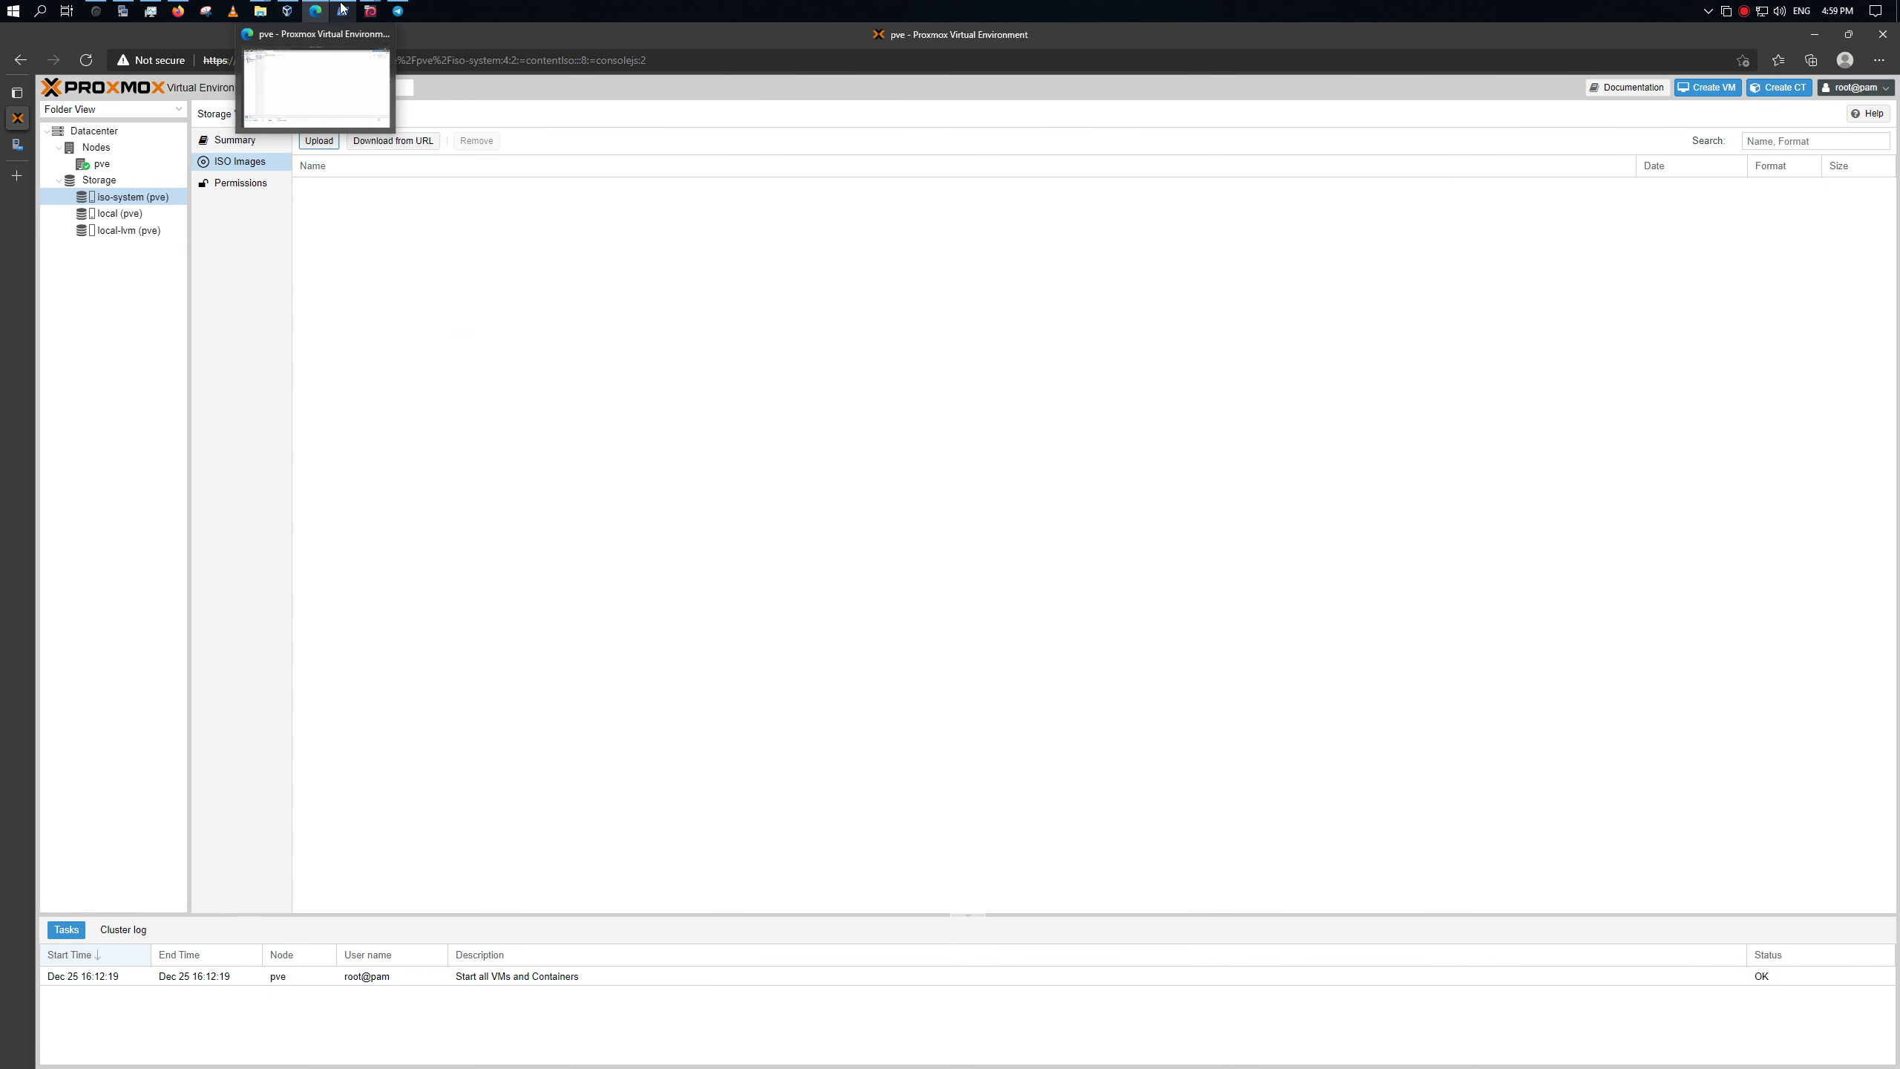
# In the Windows Server VM, close the network windows and browse the iso-system share's template\iso folder
pyautogui.click(404, 66)
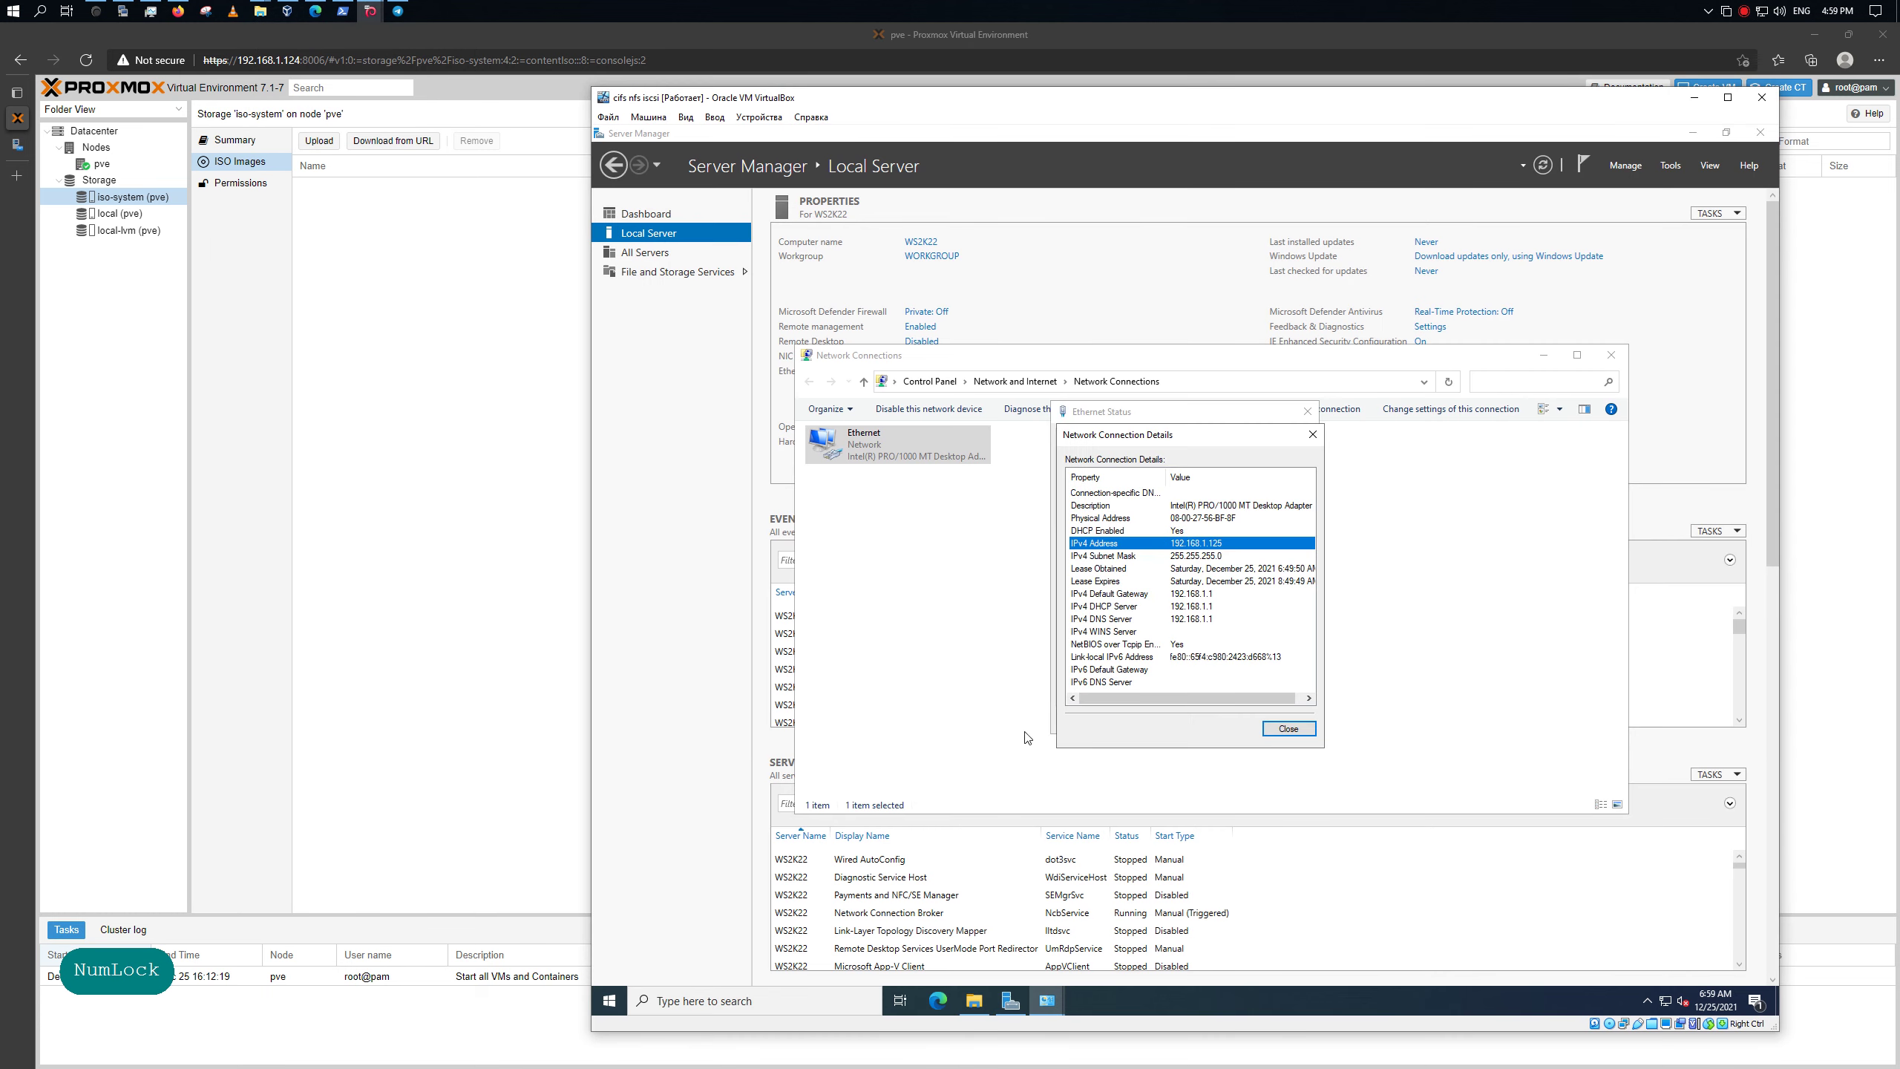
pyautogui.click(1290, 727)
pyautogui.click(1289, 717)
pyautogui.click(1610, 355)
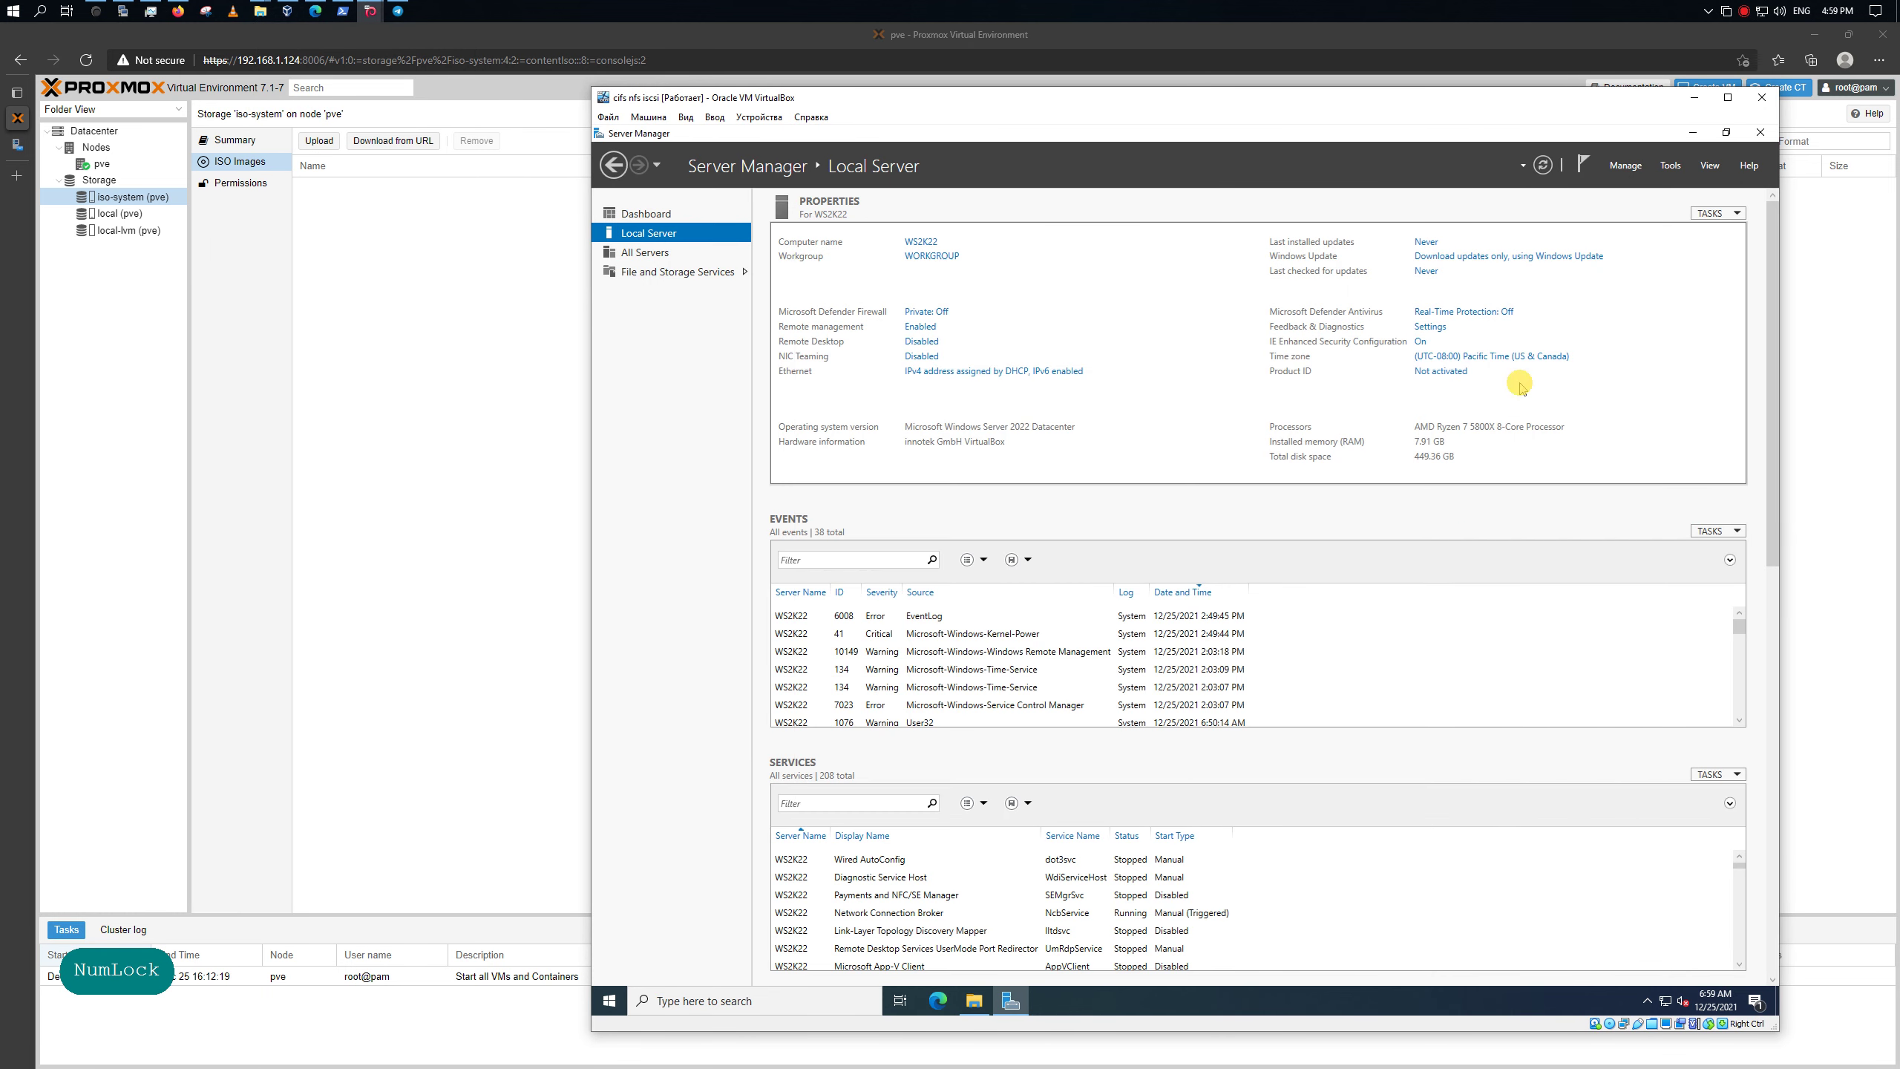
pyautogui.click(974, 1001)
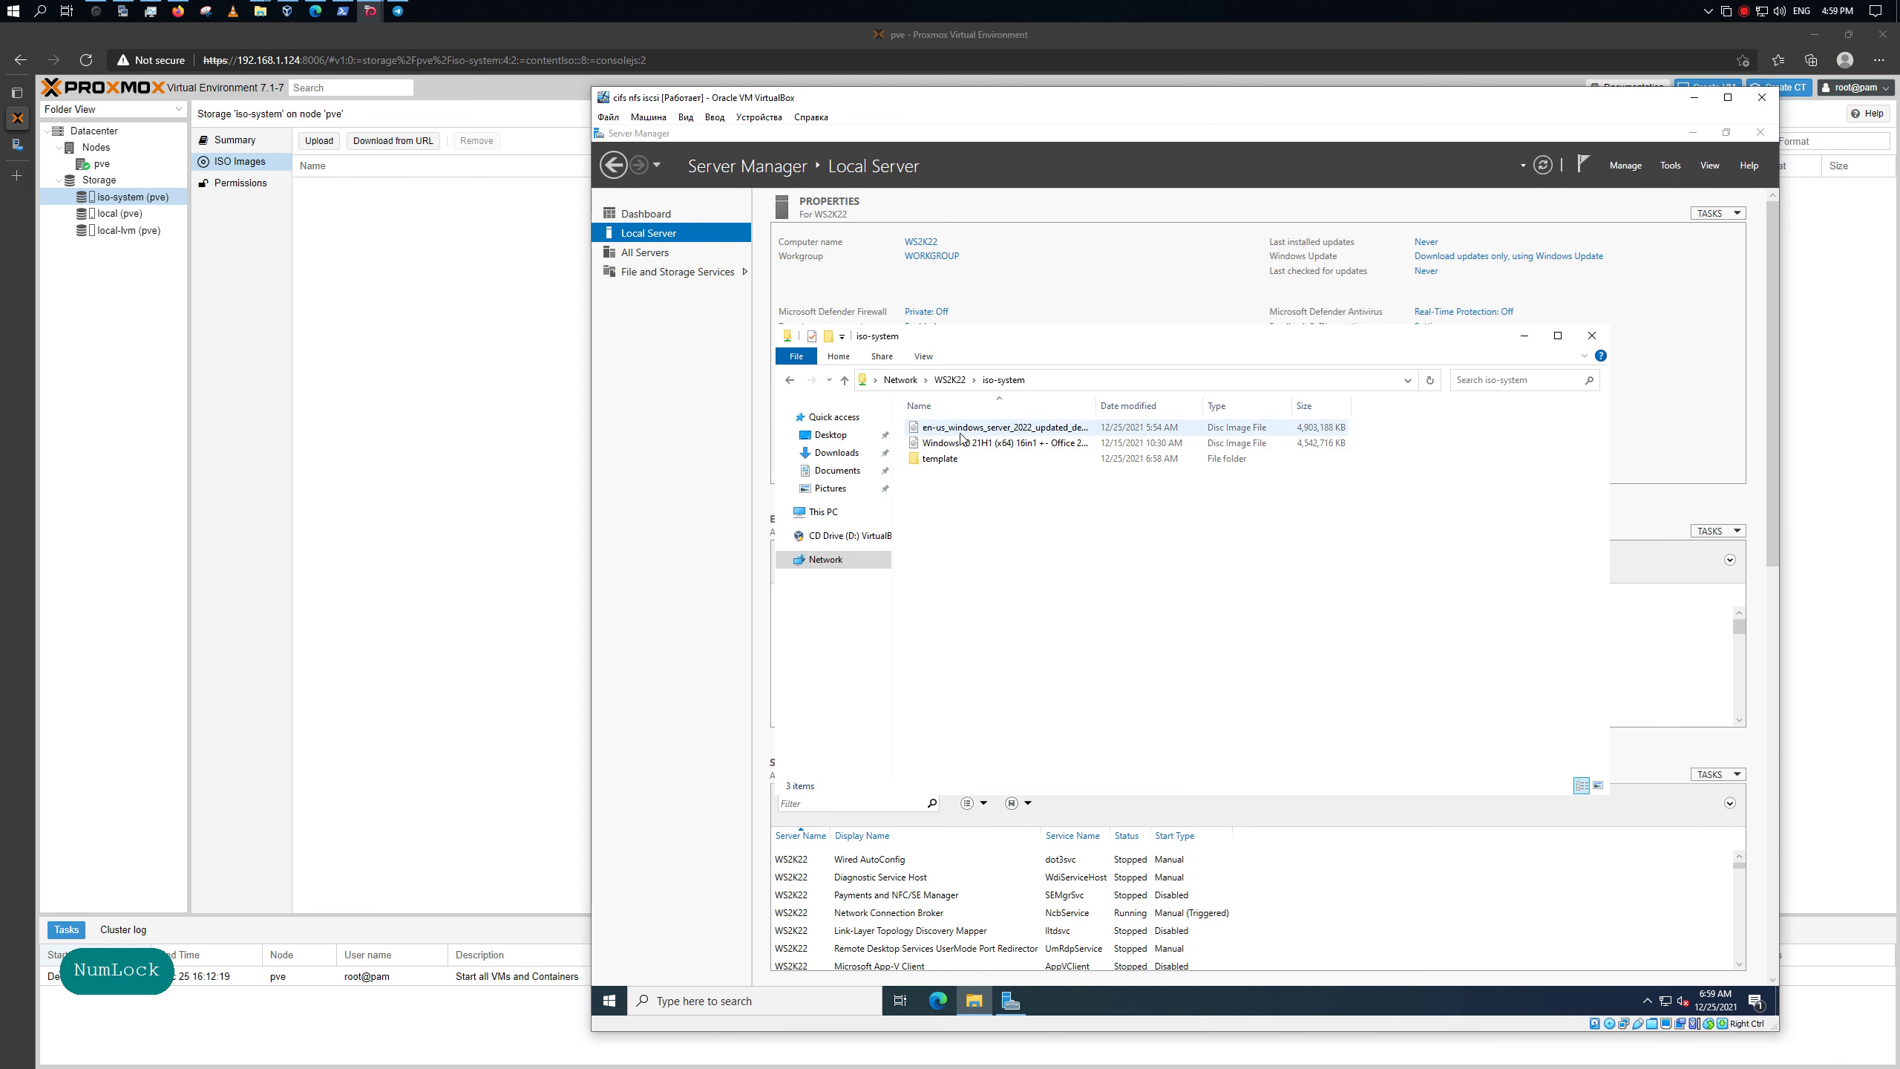
pyautogui.doubleClick(942, 459)
pyautogui.doubleClick(927, 426)
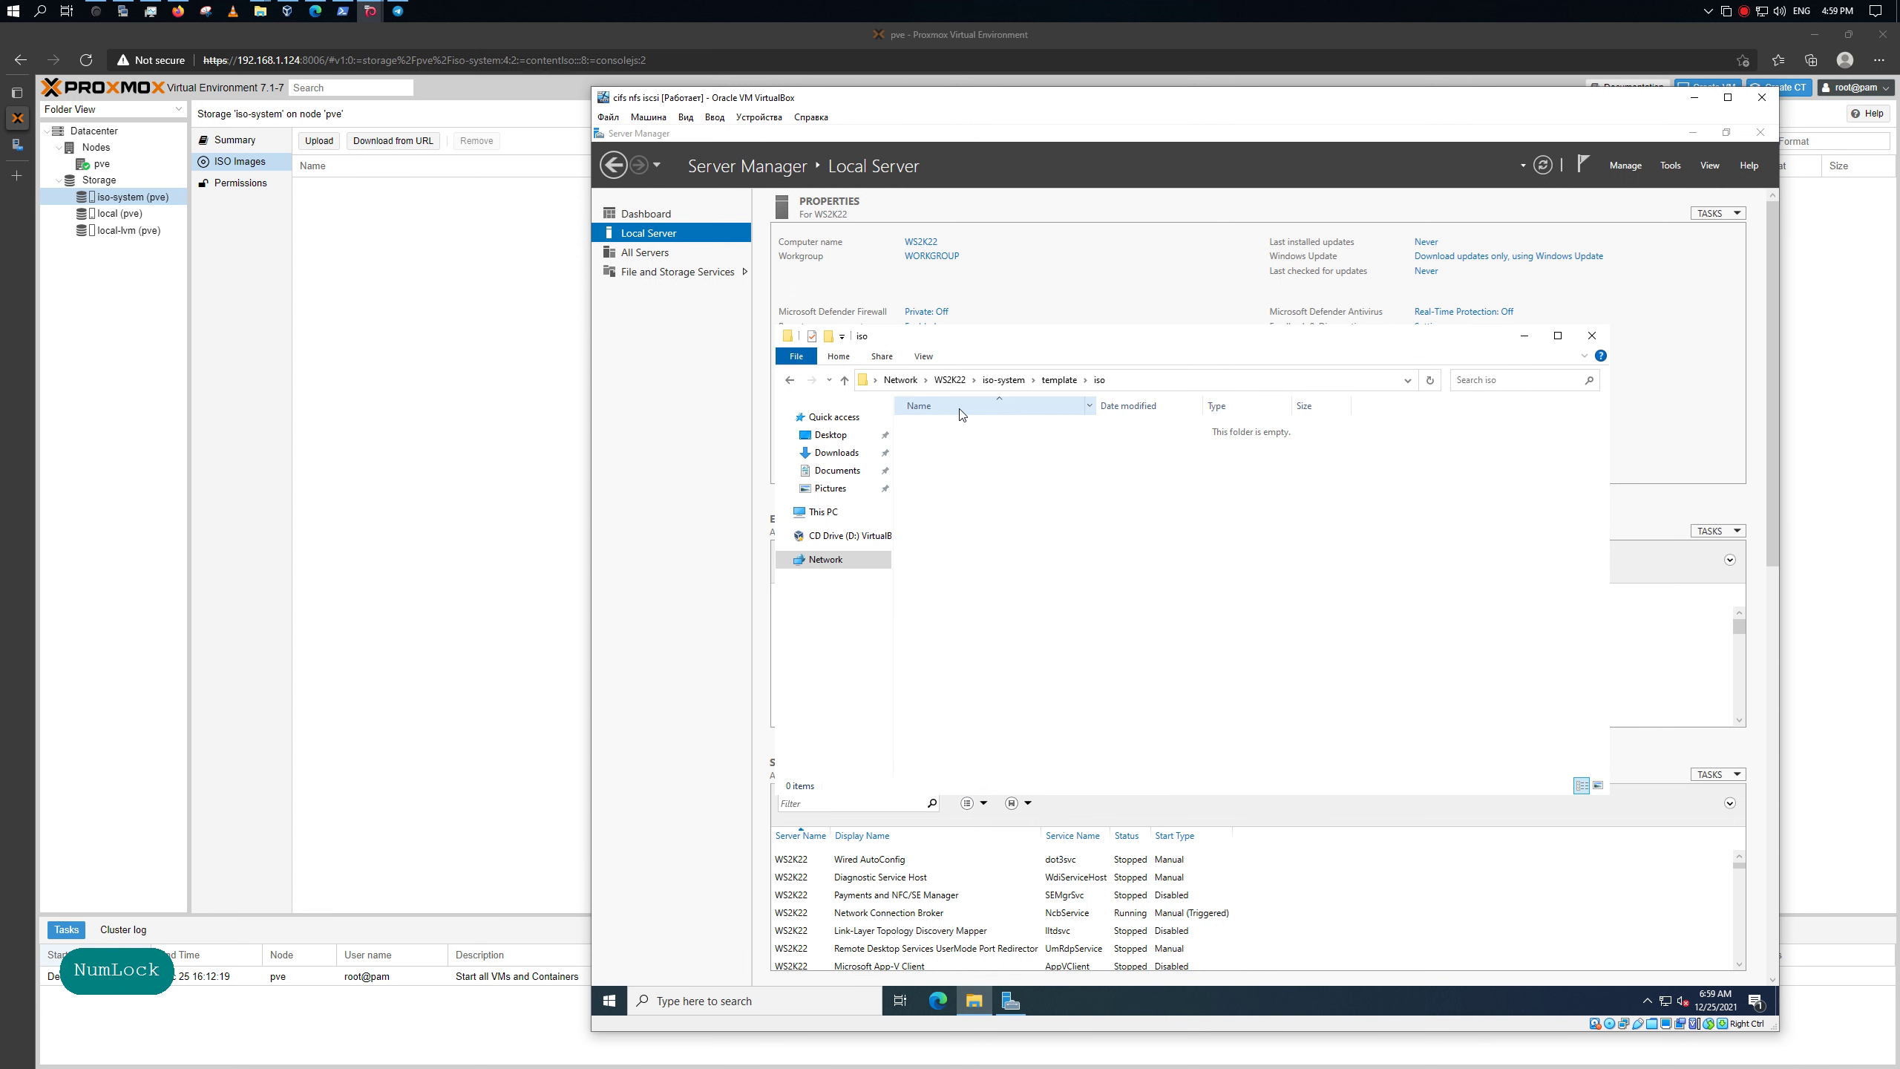
pyautogui.click(1055, 377)
pyautogui.click(1003, 379)
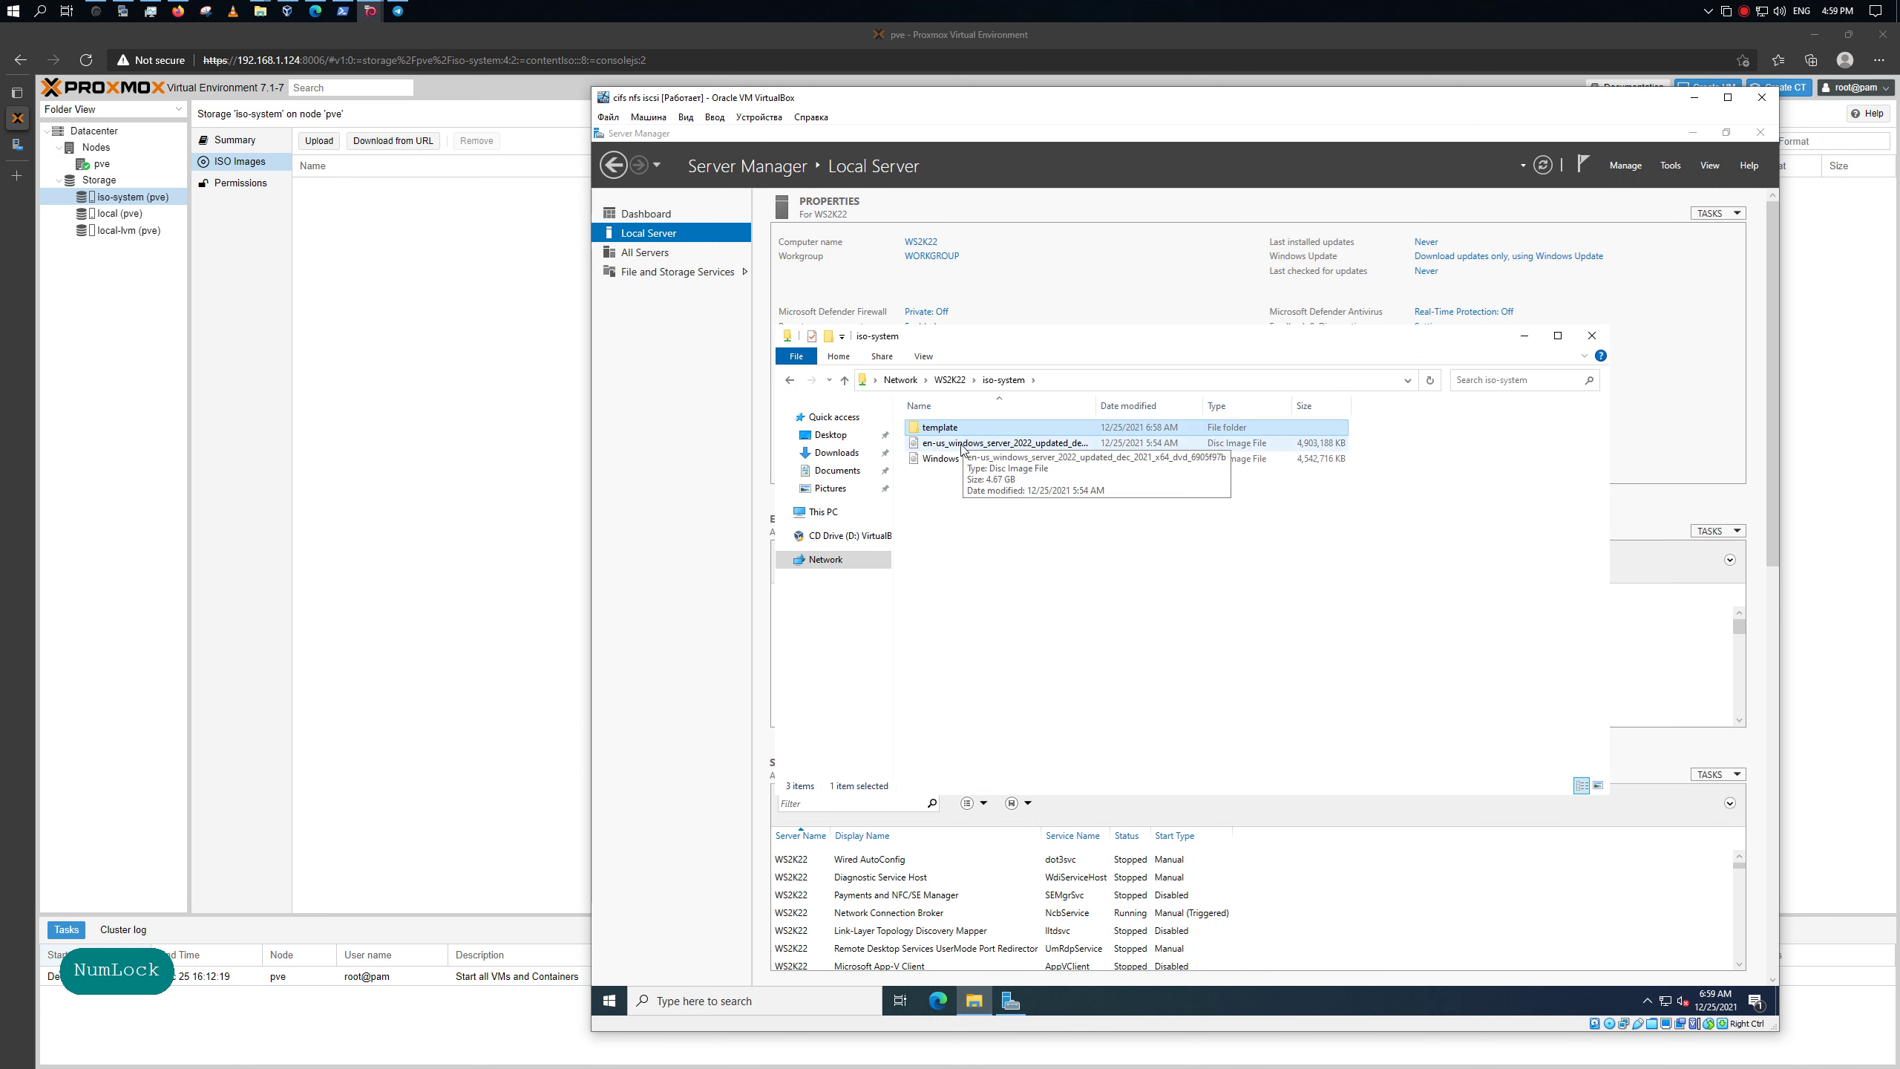
# Cut both ISO files from the share root, paste them into template\iso, and verify them there
pyautogui.moveTo(968, 497); pyautogui.dragTo(978, 438)
pyautogui.hotkey('ctrl', 'x')
pyautogui.doubleClick(940, 427)
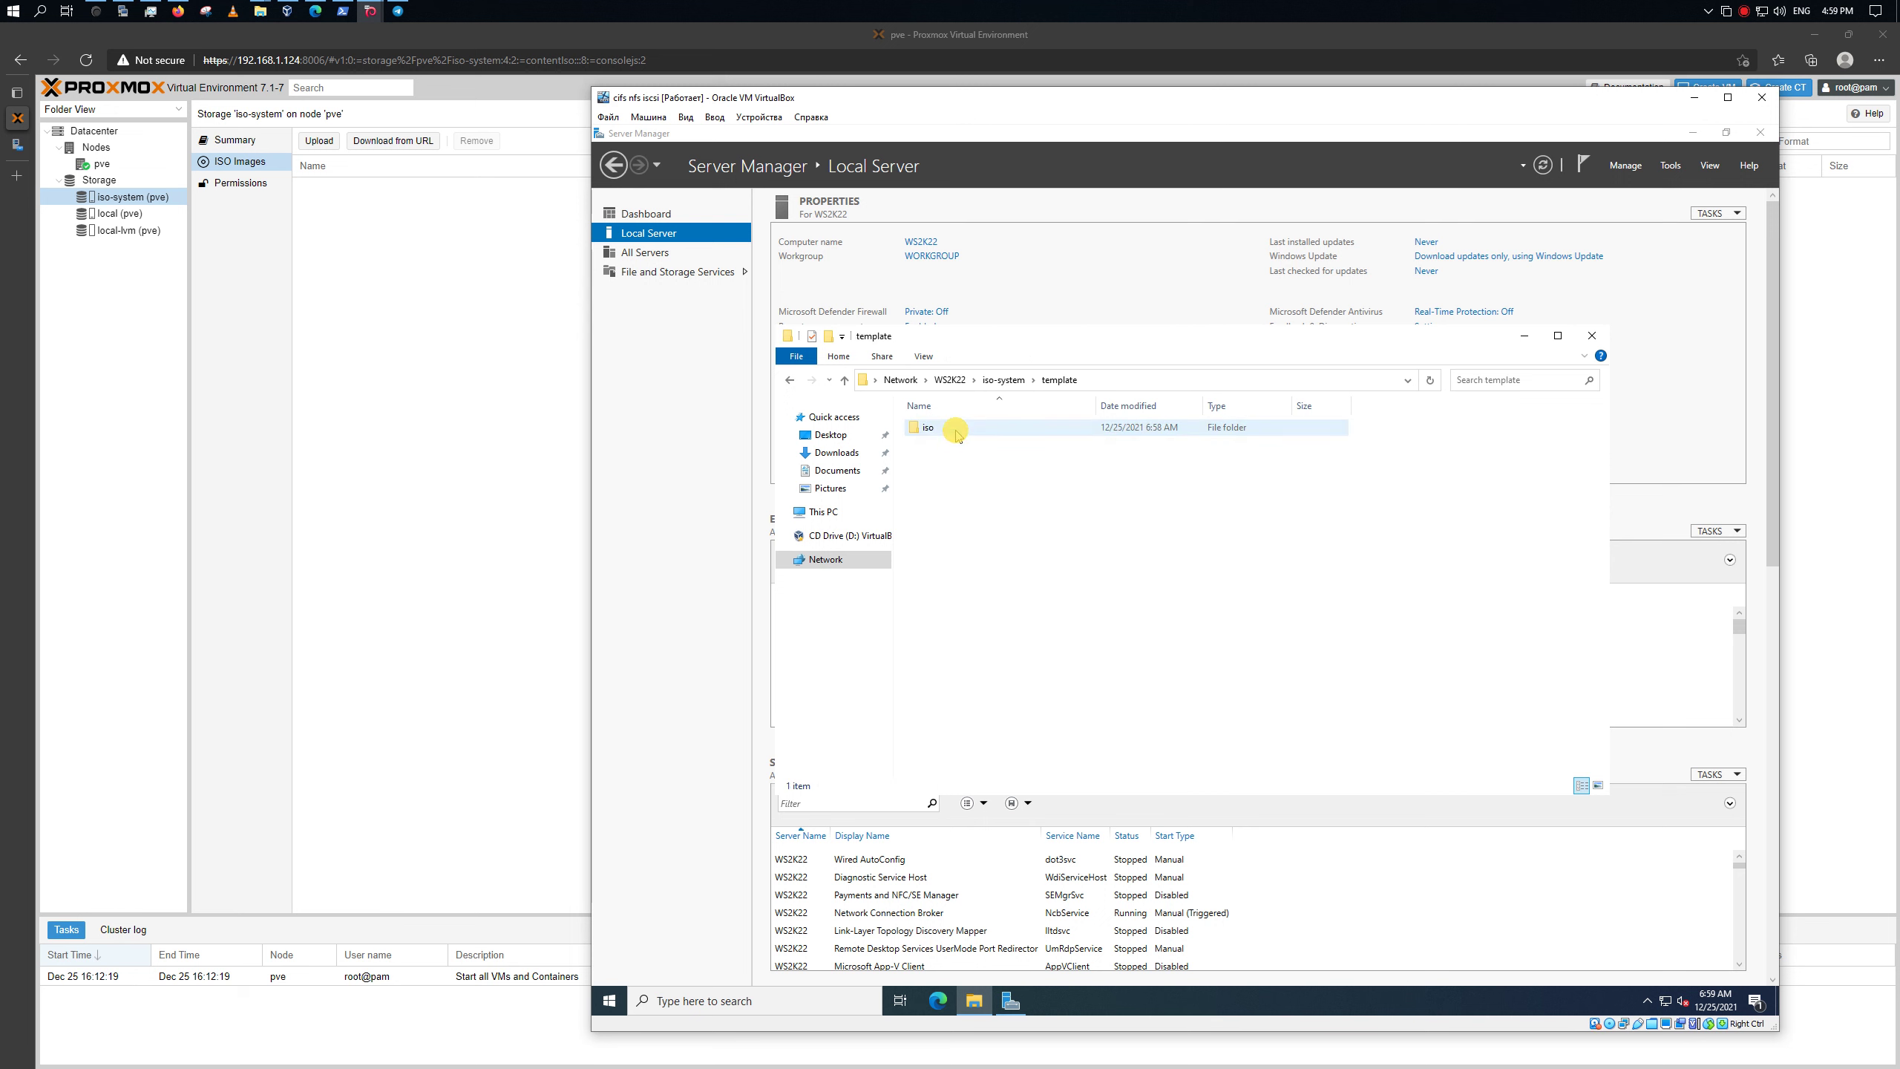
pyautogui.doubleClick(944, 428)
pyautogui.hotkey('ctrl', 'v')
pyautogui.click(1055, 380)
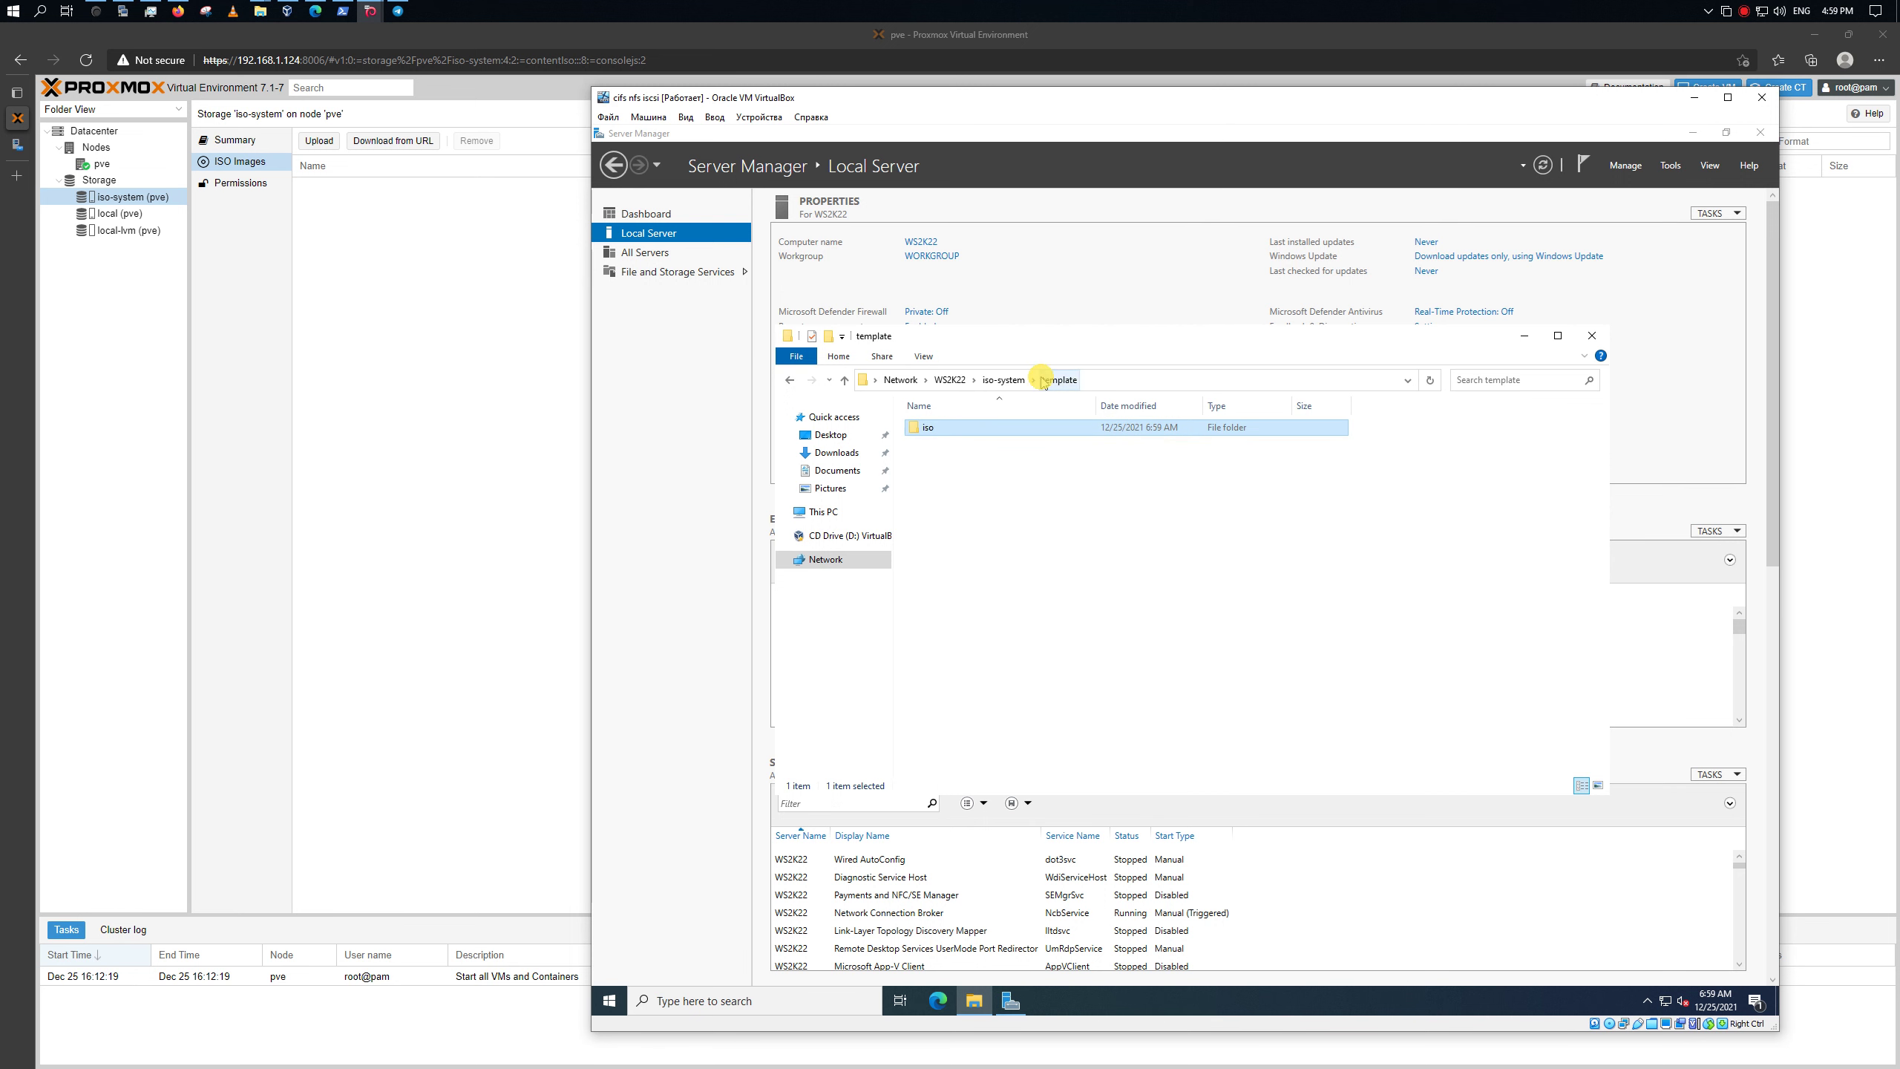
pyautogui.click(1003, 380)
pyautogui.doubleClick(980, 427)
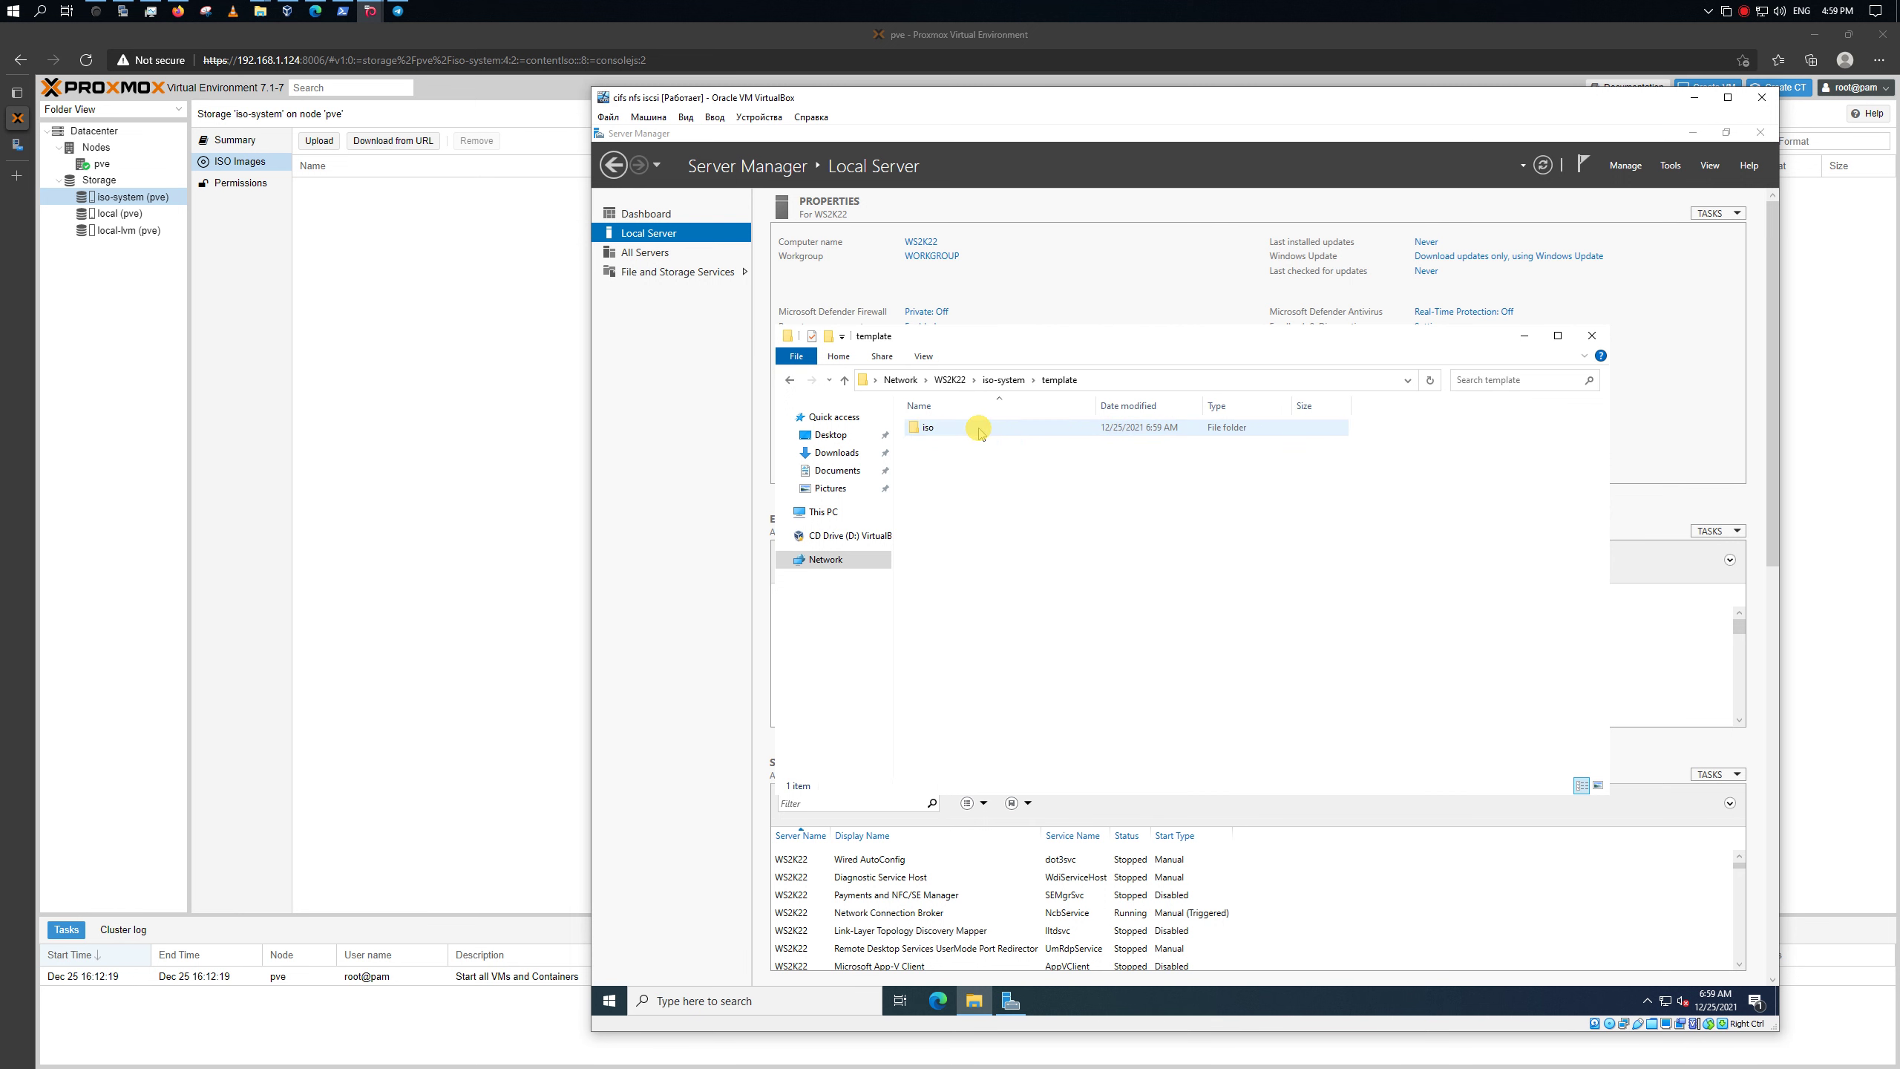
pyautogui.doubleClick(980, 427)
pyautogui.press('Num_Lock')
pyautogui.press('Num_Lock')
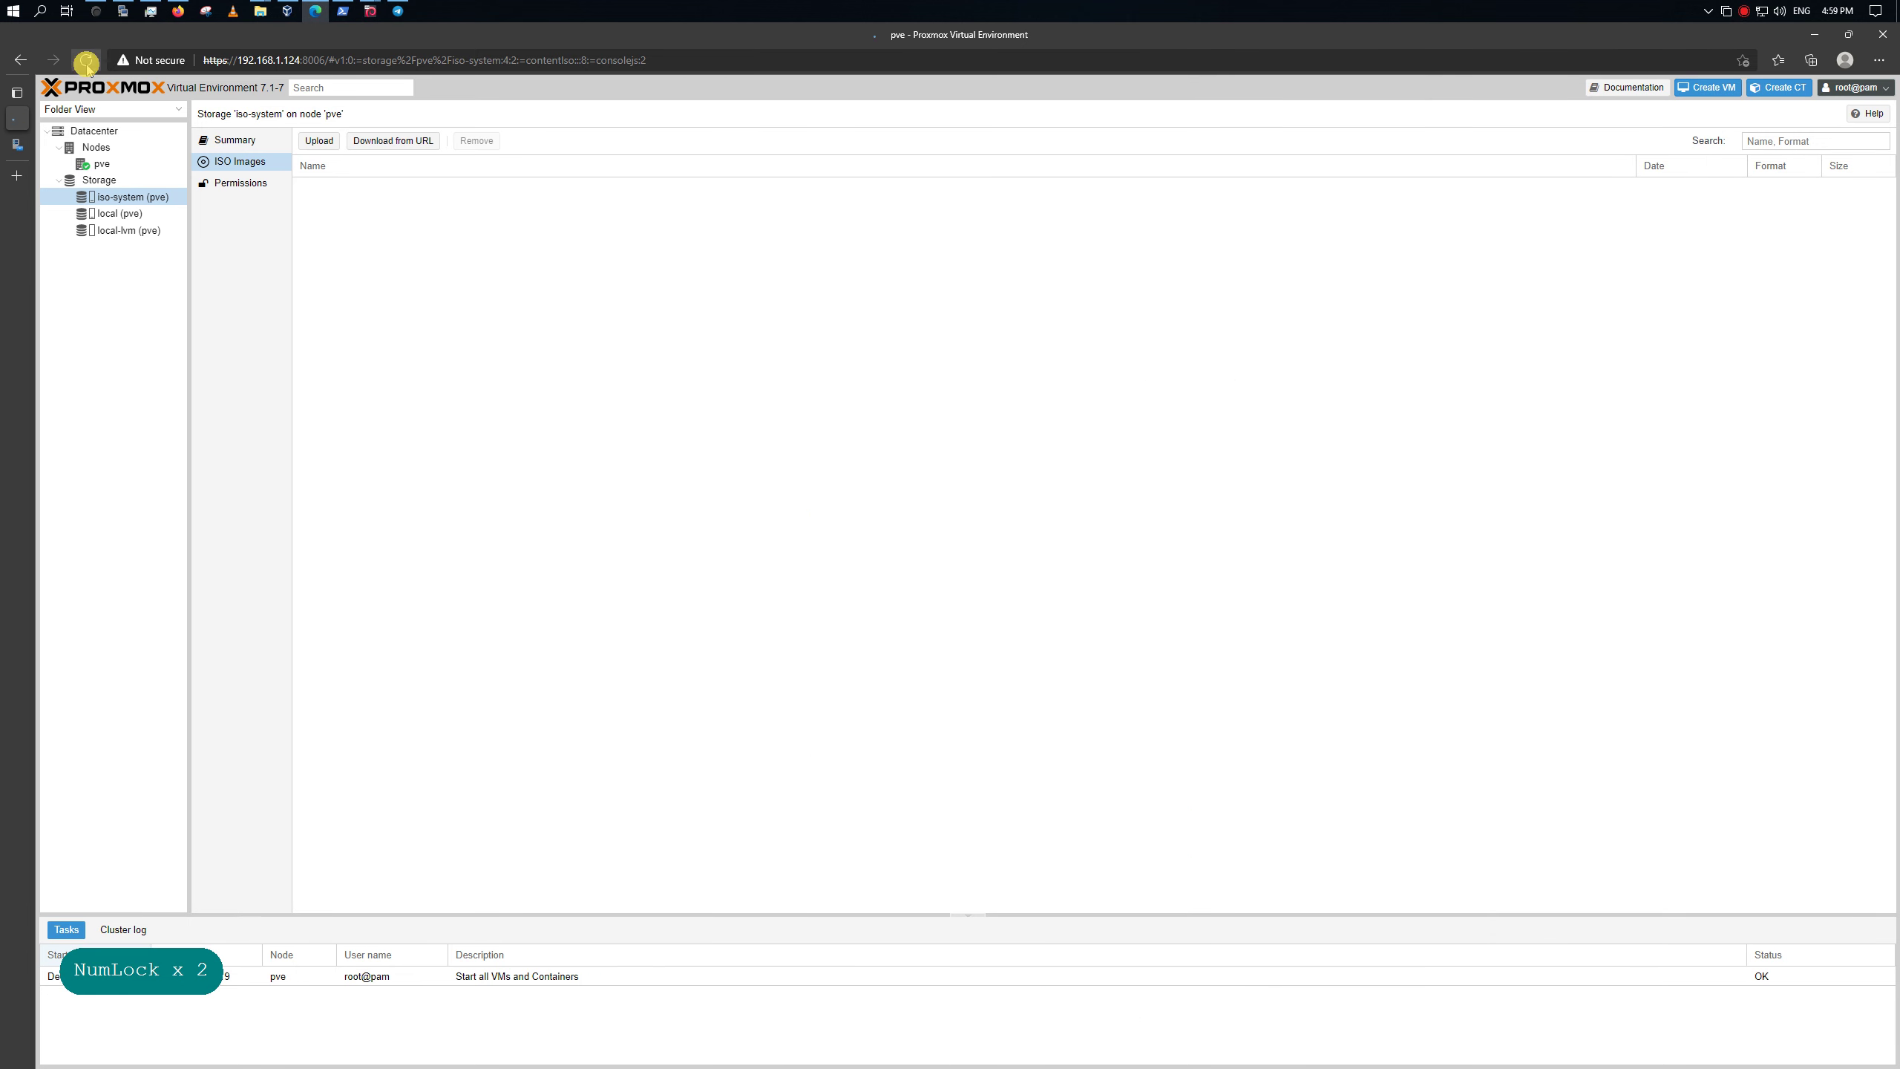
# Select the Windows 10 and Server 2022 ISO entries in the iso-system list
pyautogui.click(389, 192)
pyautogui.click(401, 205)
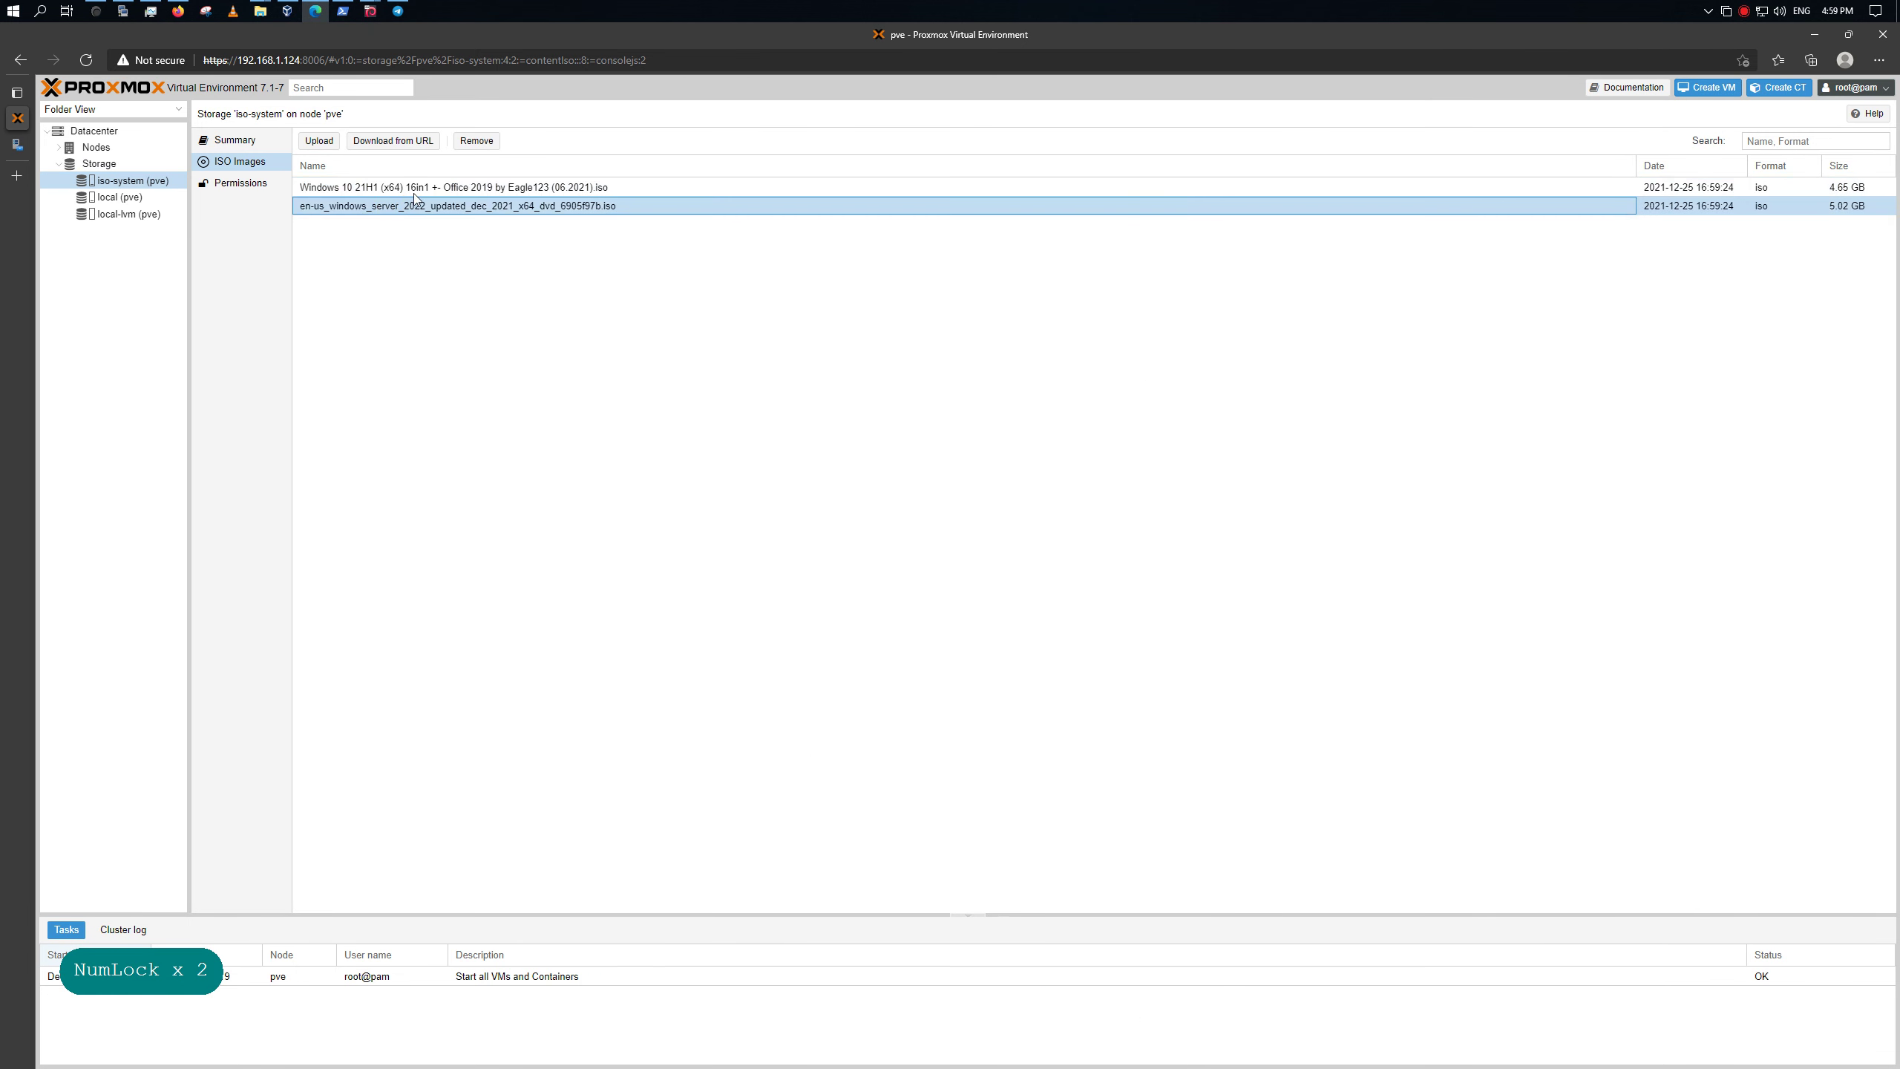
pyautogui.click(410, 190)
pyautogui.click(415, 202)
pyautogui.click(417, 189)
pyautogui.click(416, 204)
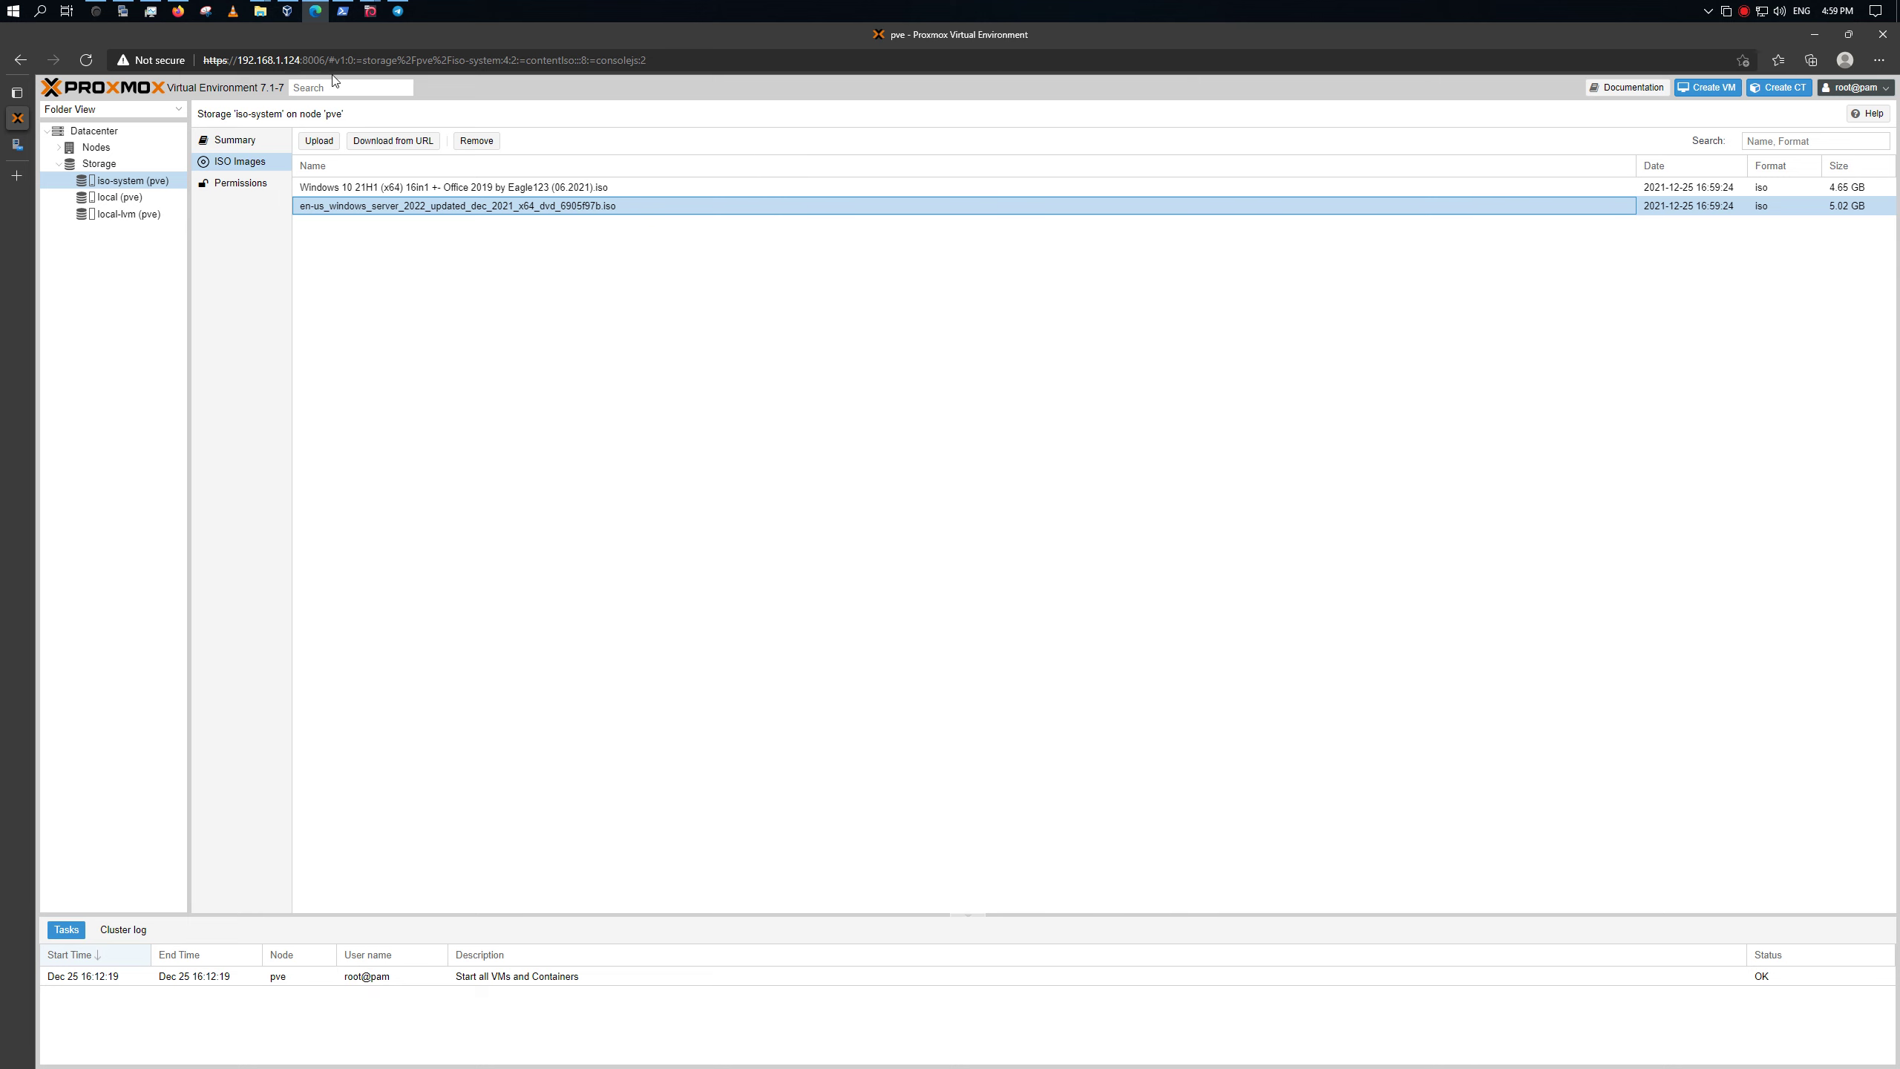
pyautogui.moveTo(345, 16)
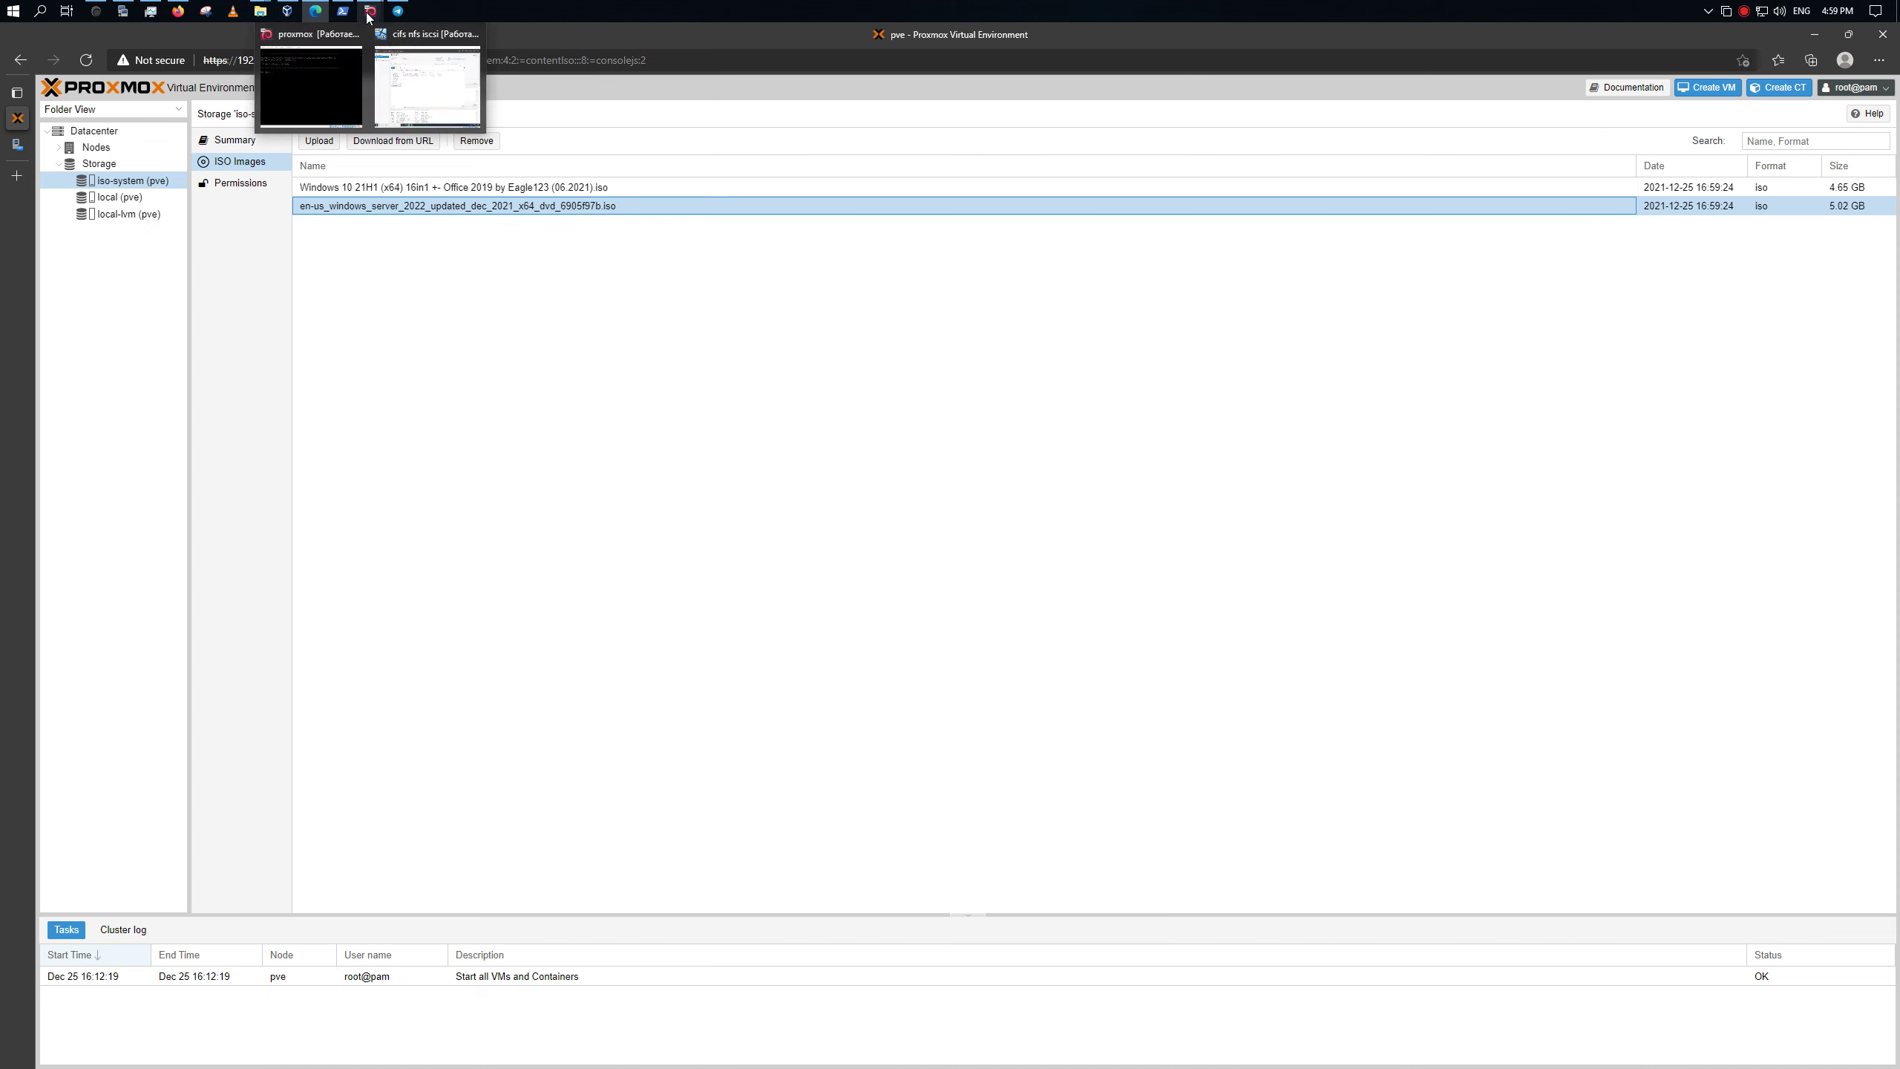
pyautogui.click(402, 323)
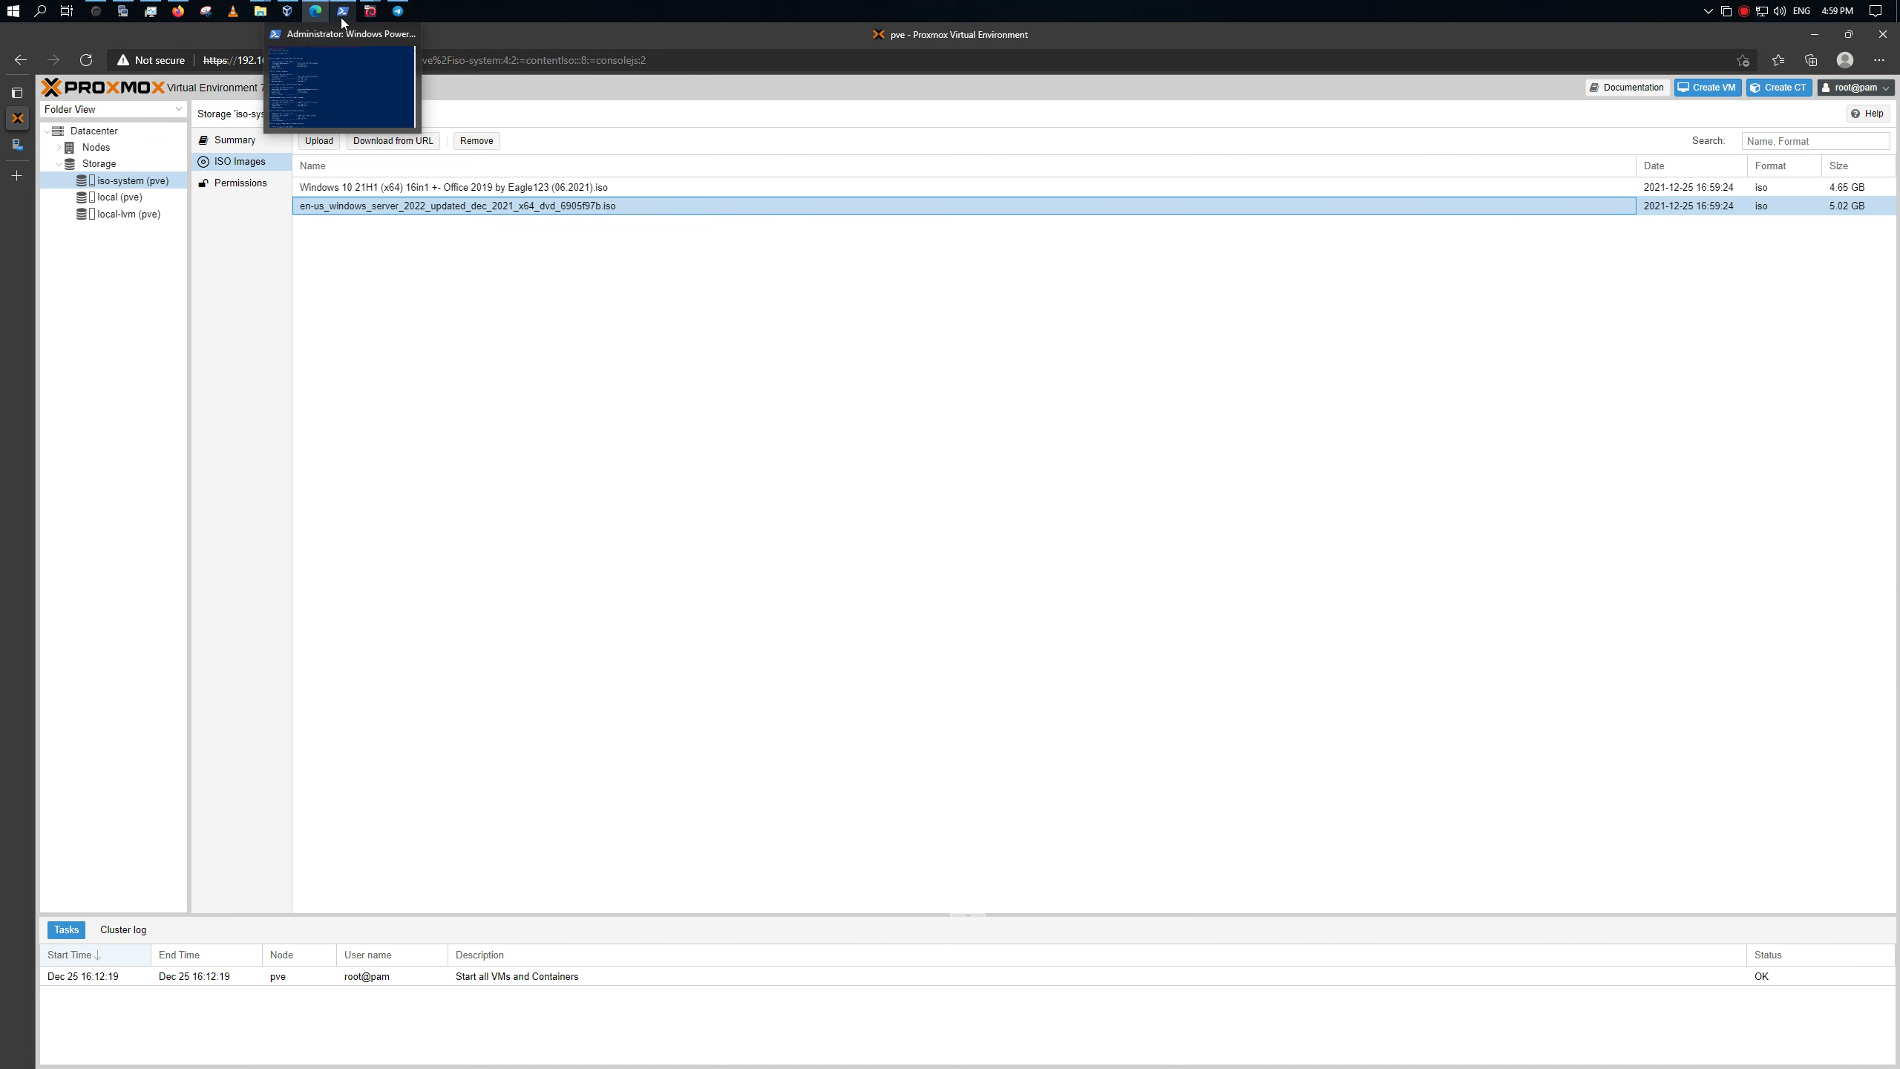
pyautogui.moveTo(372, 6)
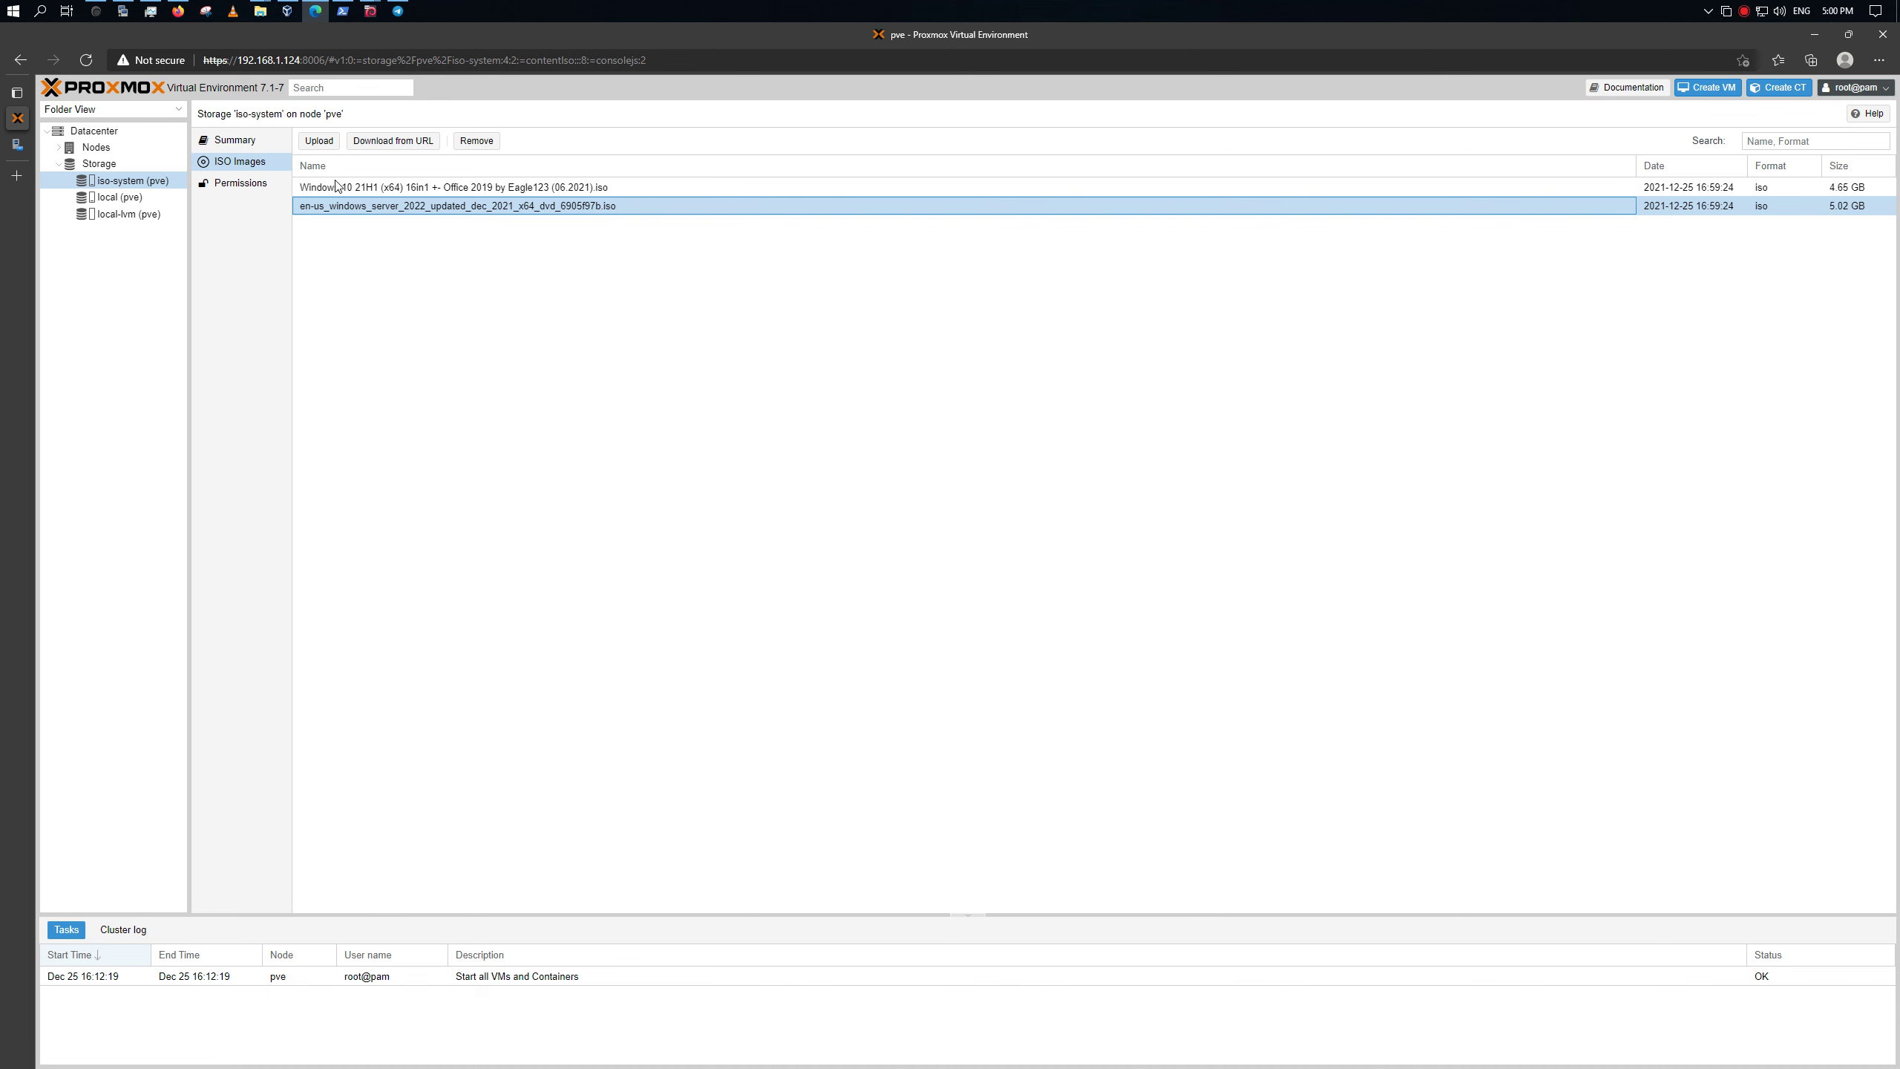
# Browse the pve node and its iso-system, local and local-lvm storages, ending on iso-system's ISO images
pyautogui.click(65, 150)
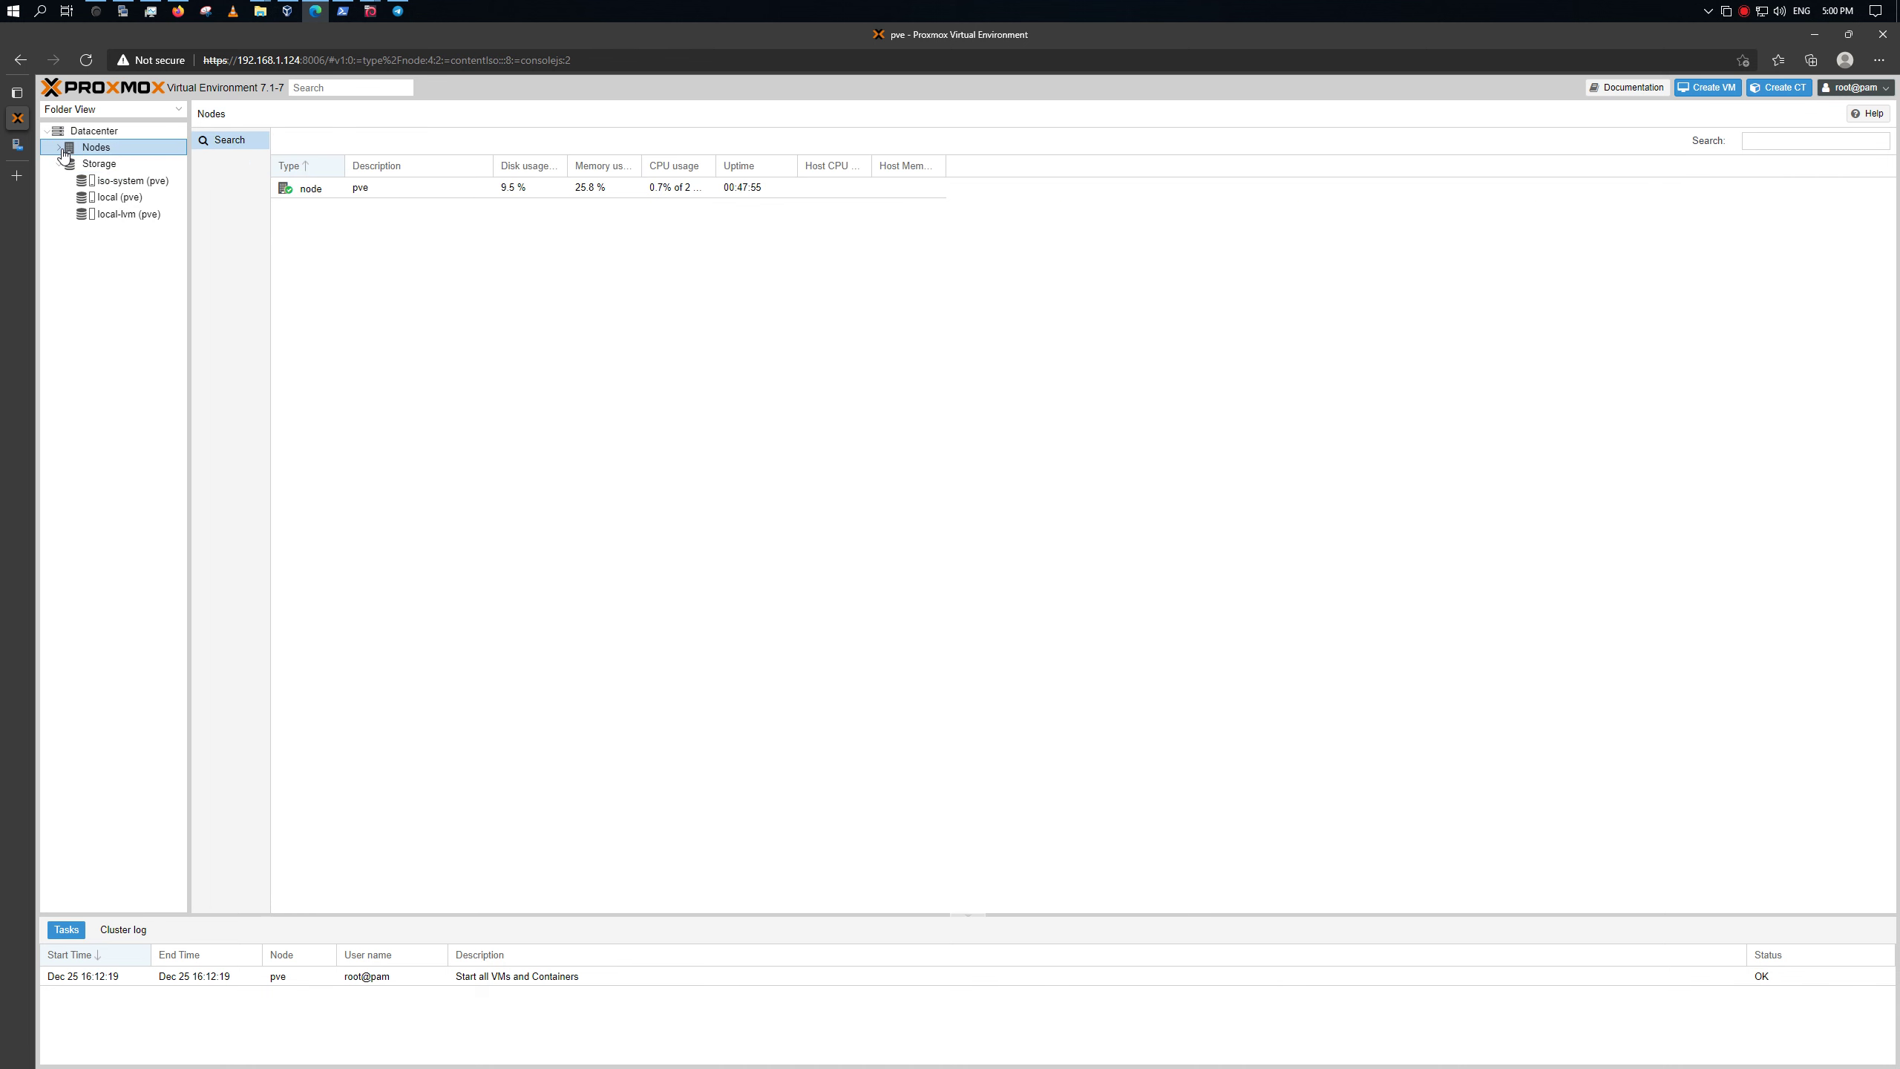
pyautogui.click(60, 147)
pyautogui.click(88, 163)
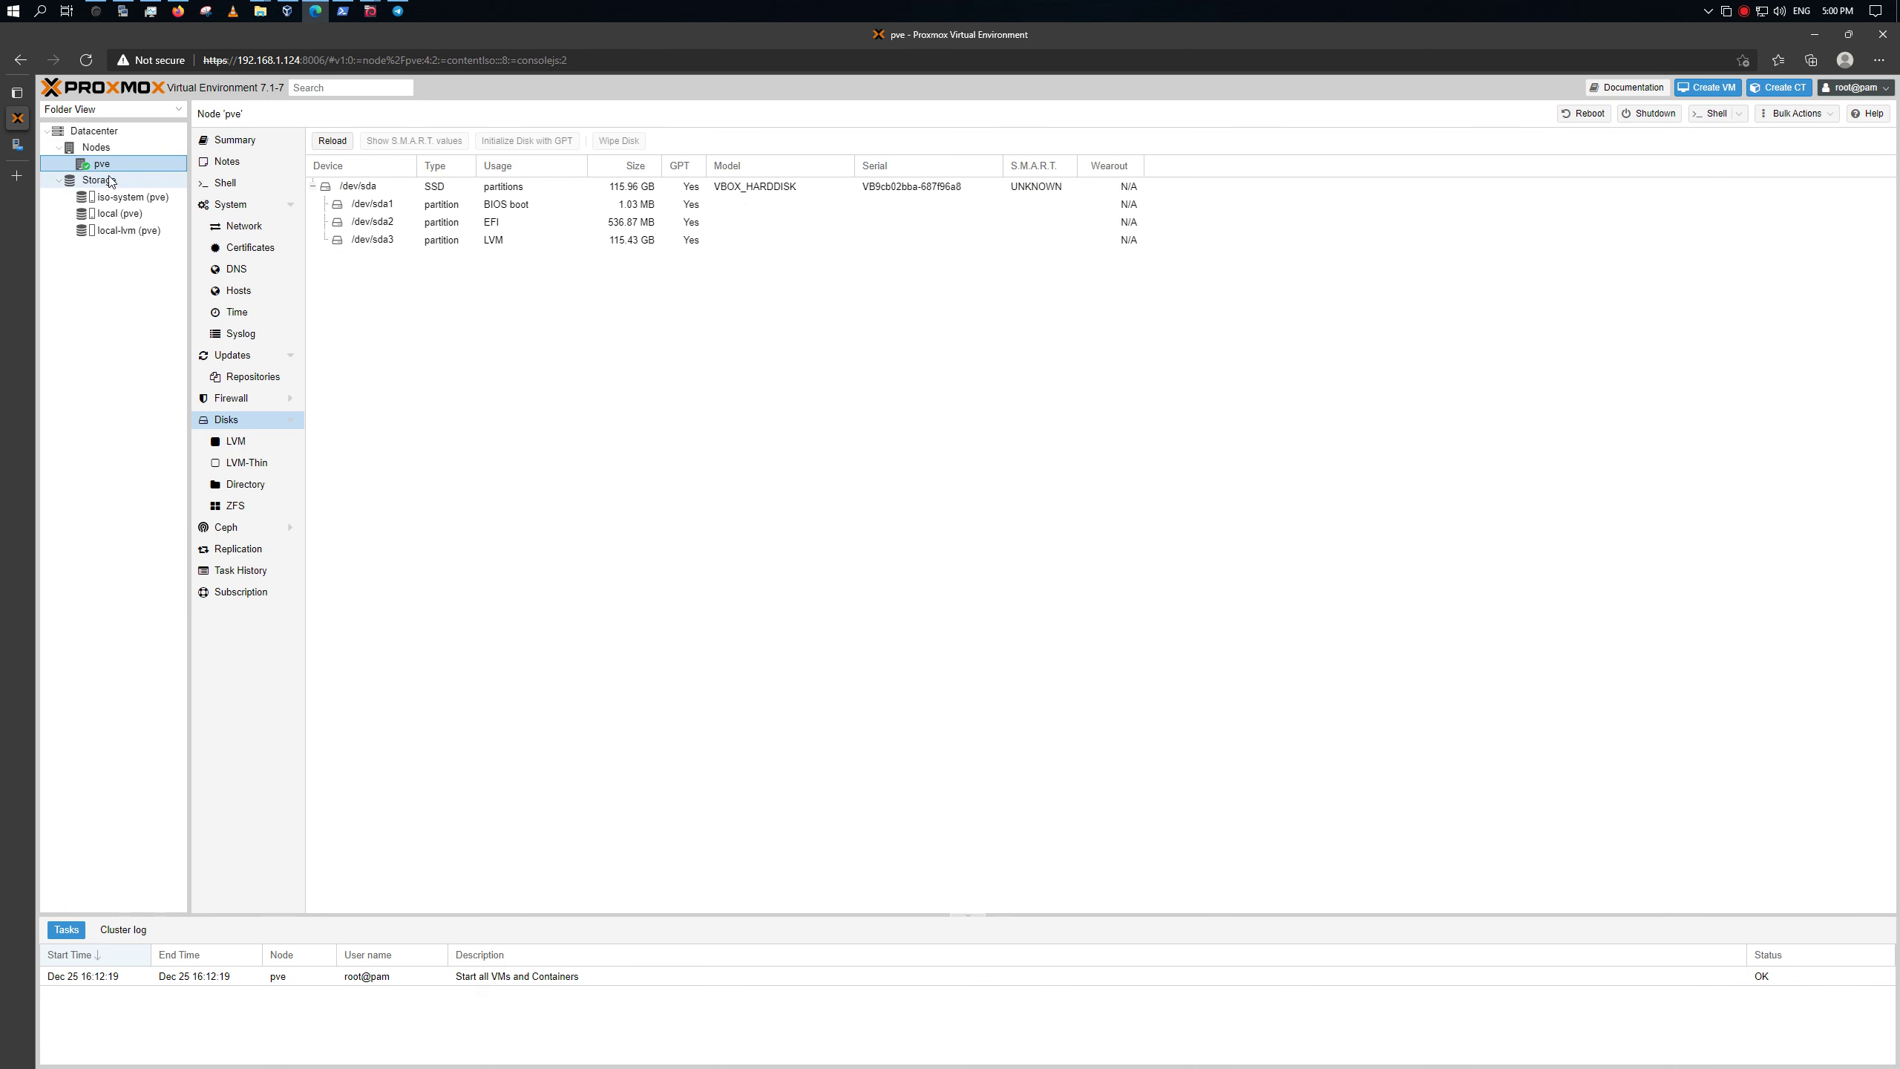
pyautogui.click(127, 197)
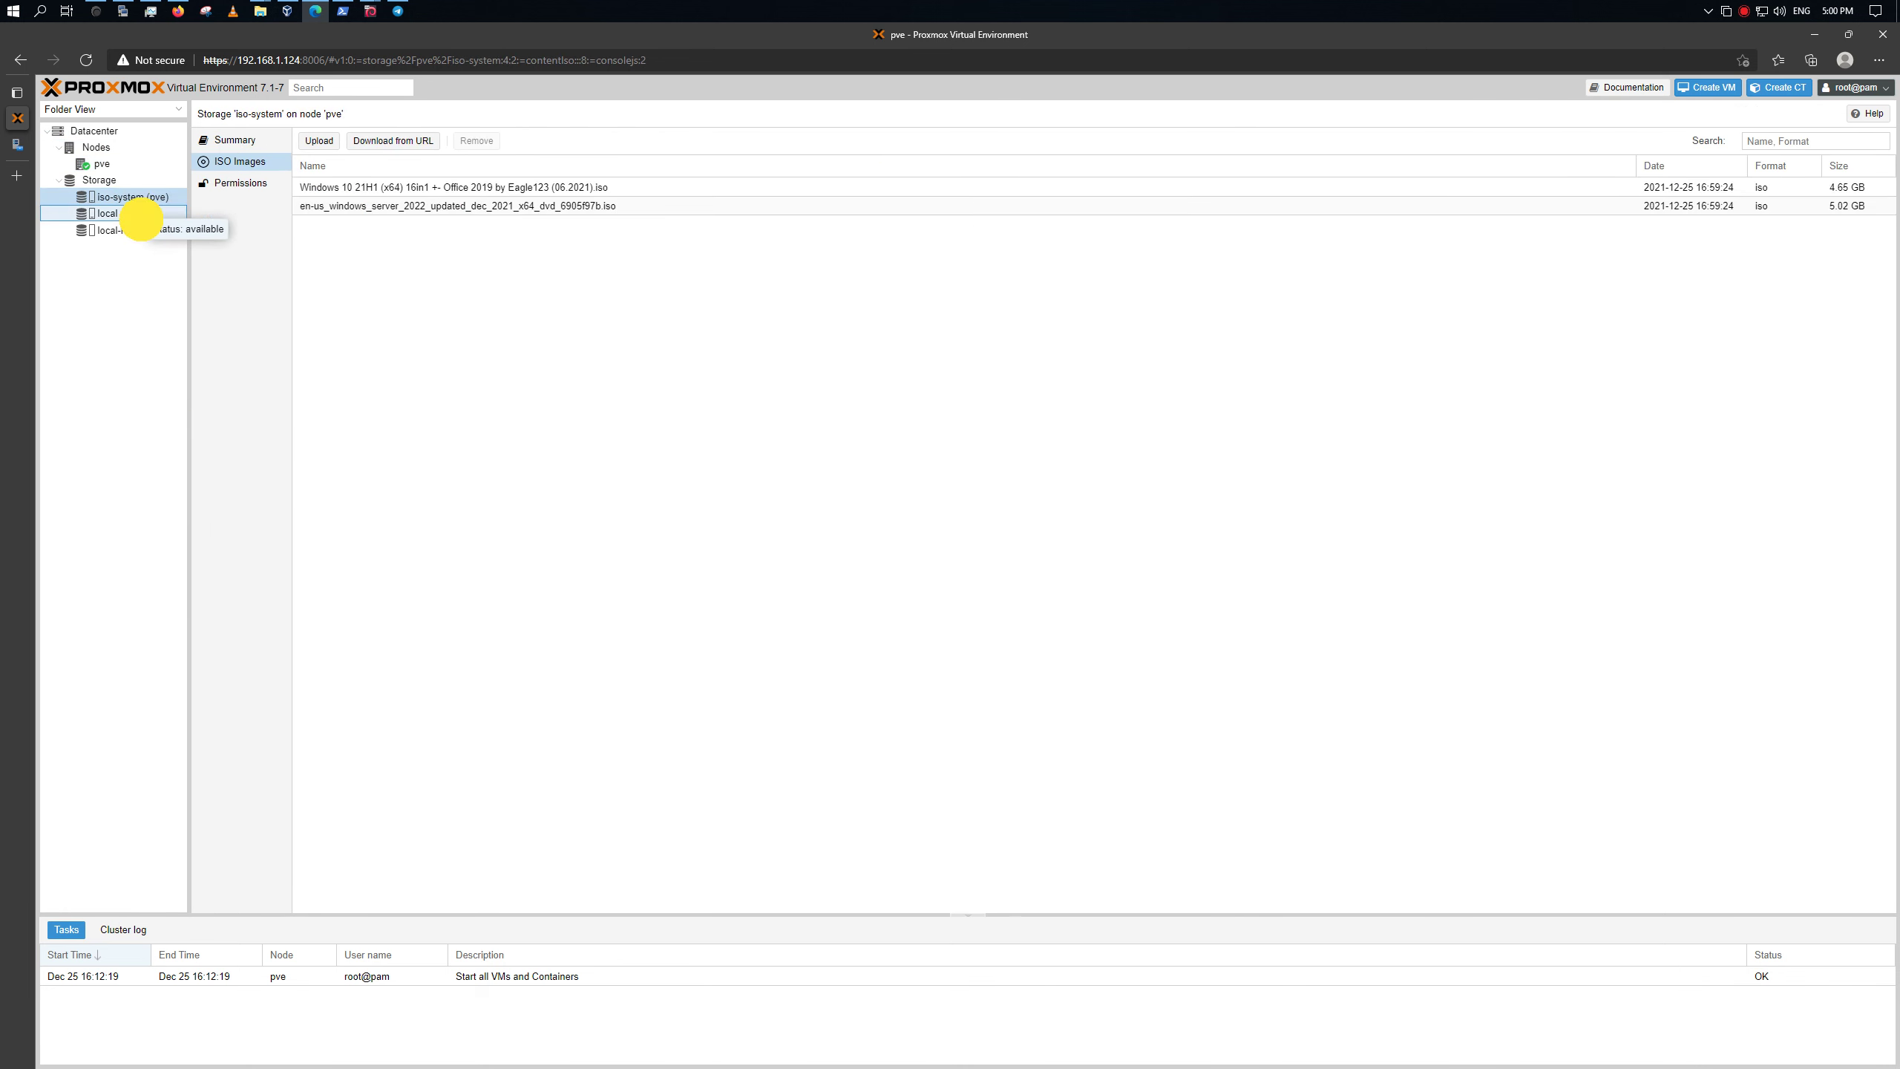
pyautogui.click(138, 215)
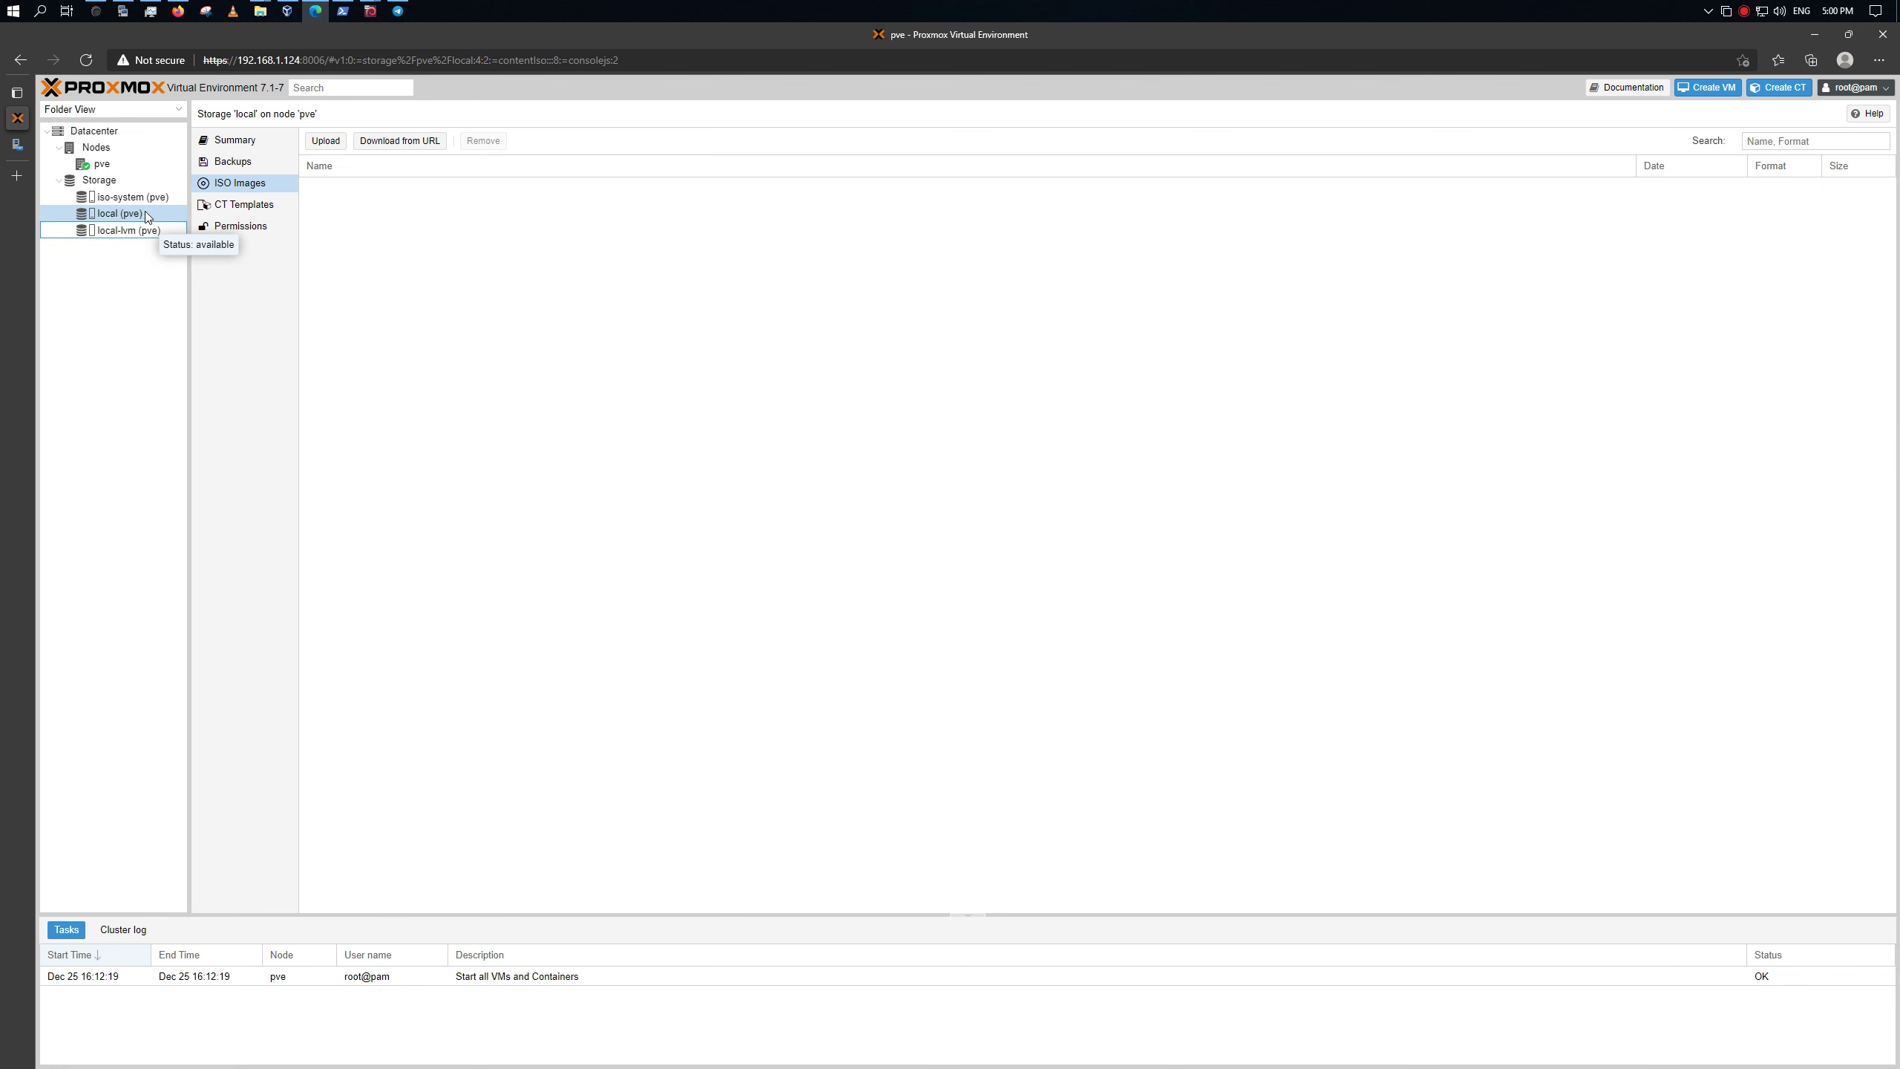
pyautogui.press('Down')
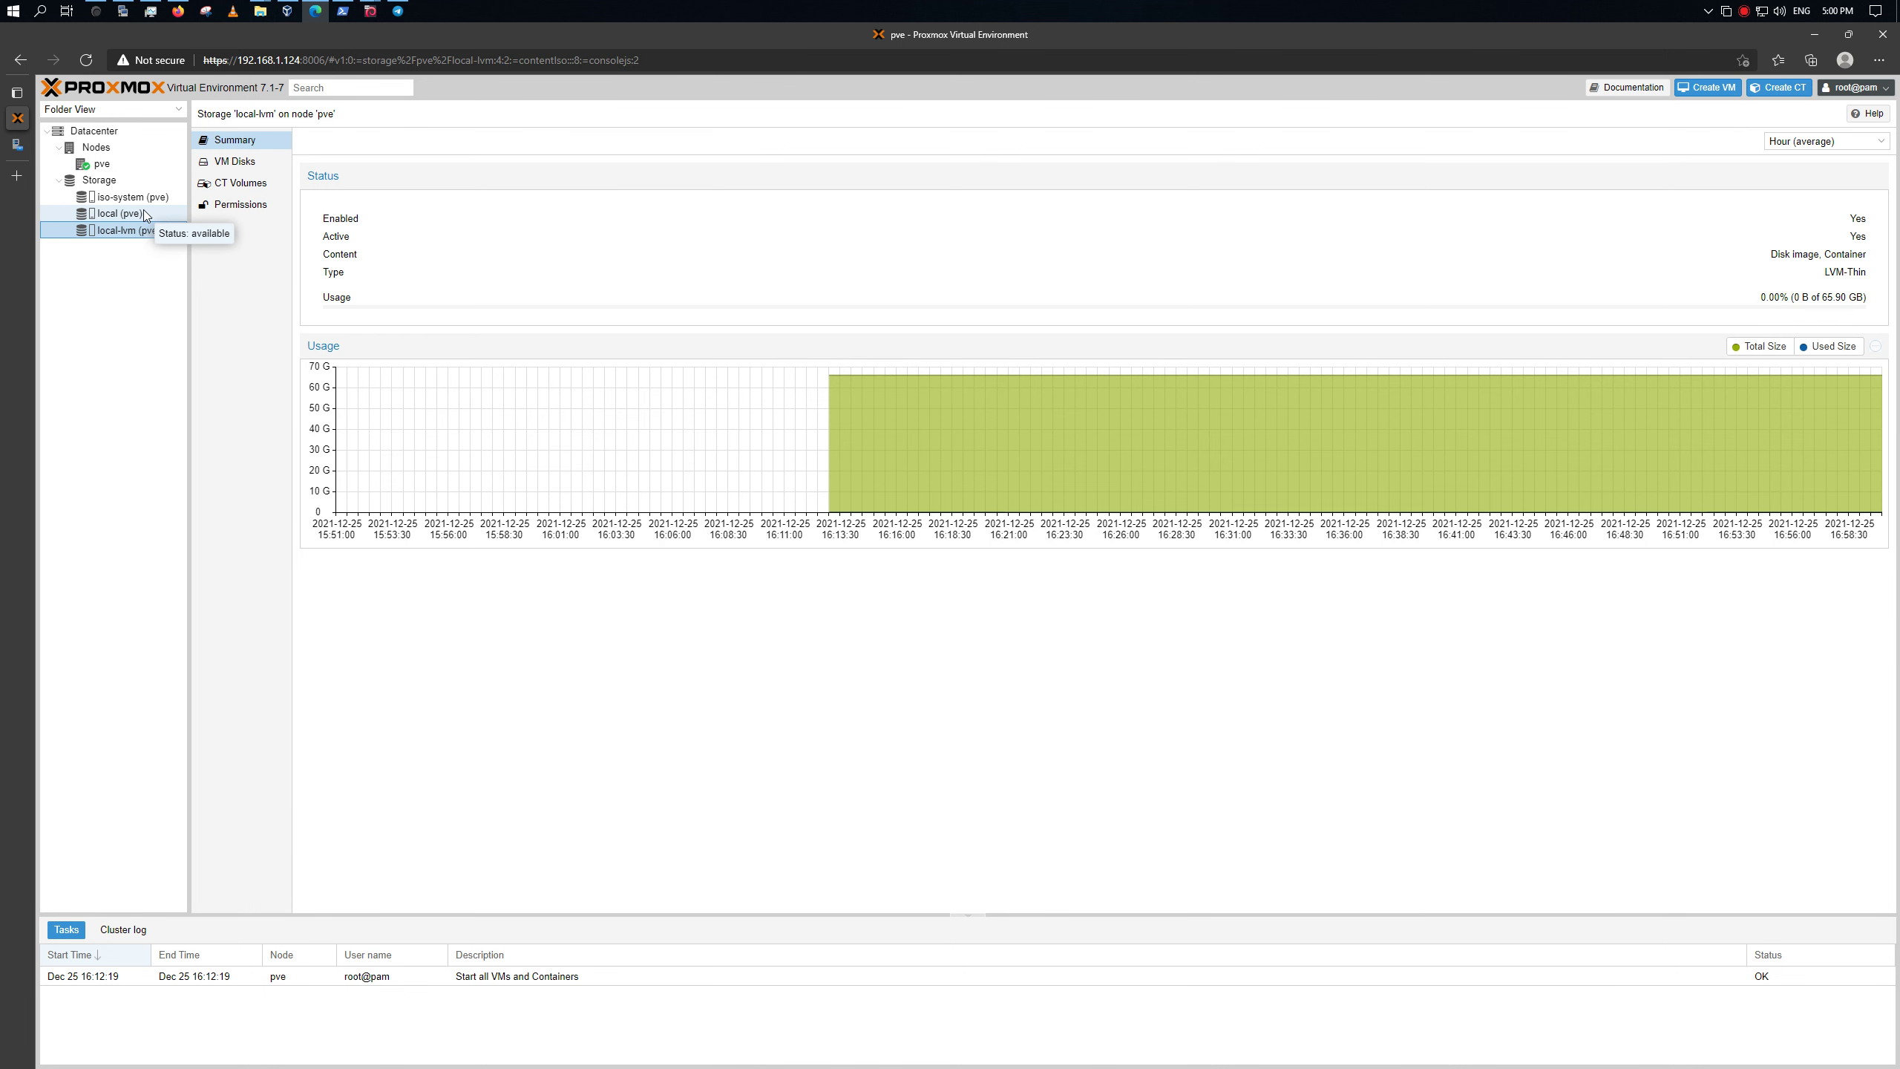
pyautogui.click(142, 213)
pyautogui.click(235, 141)
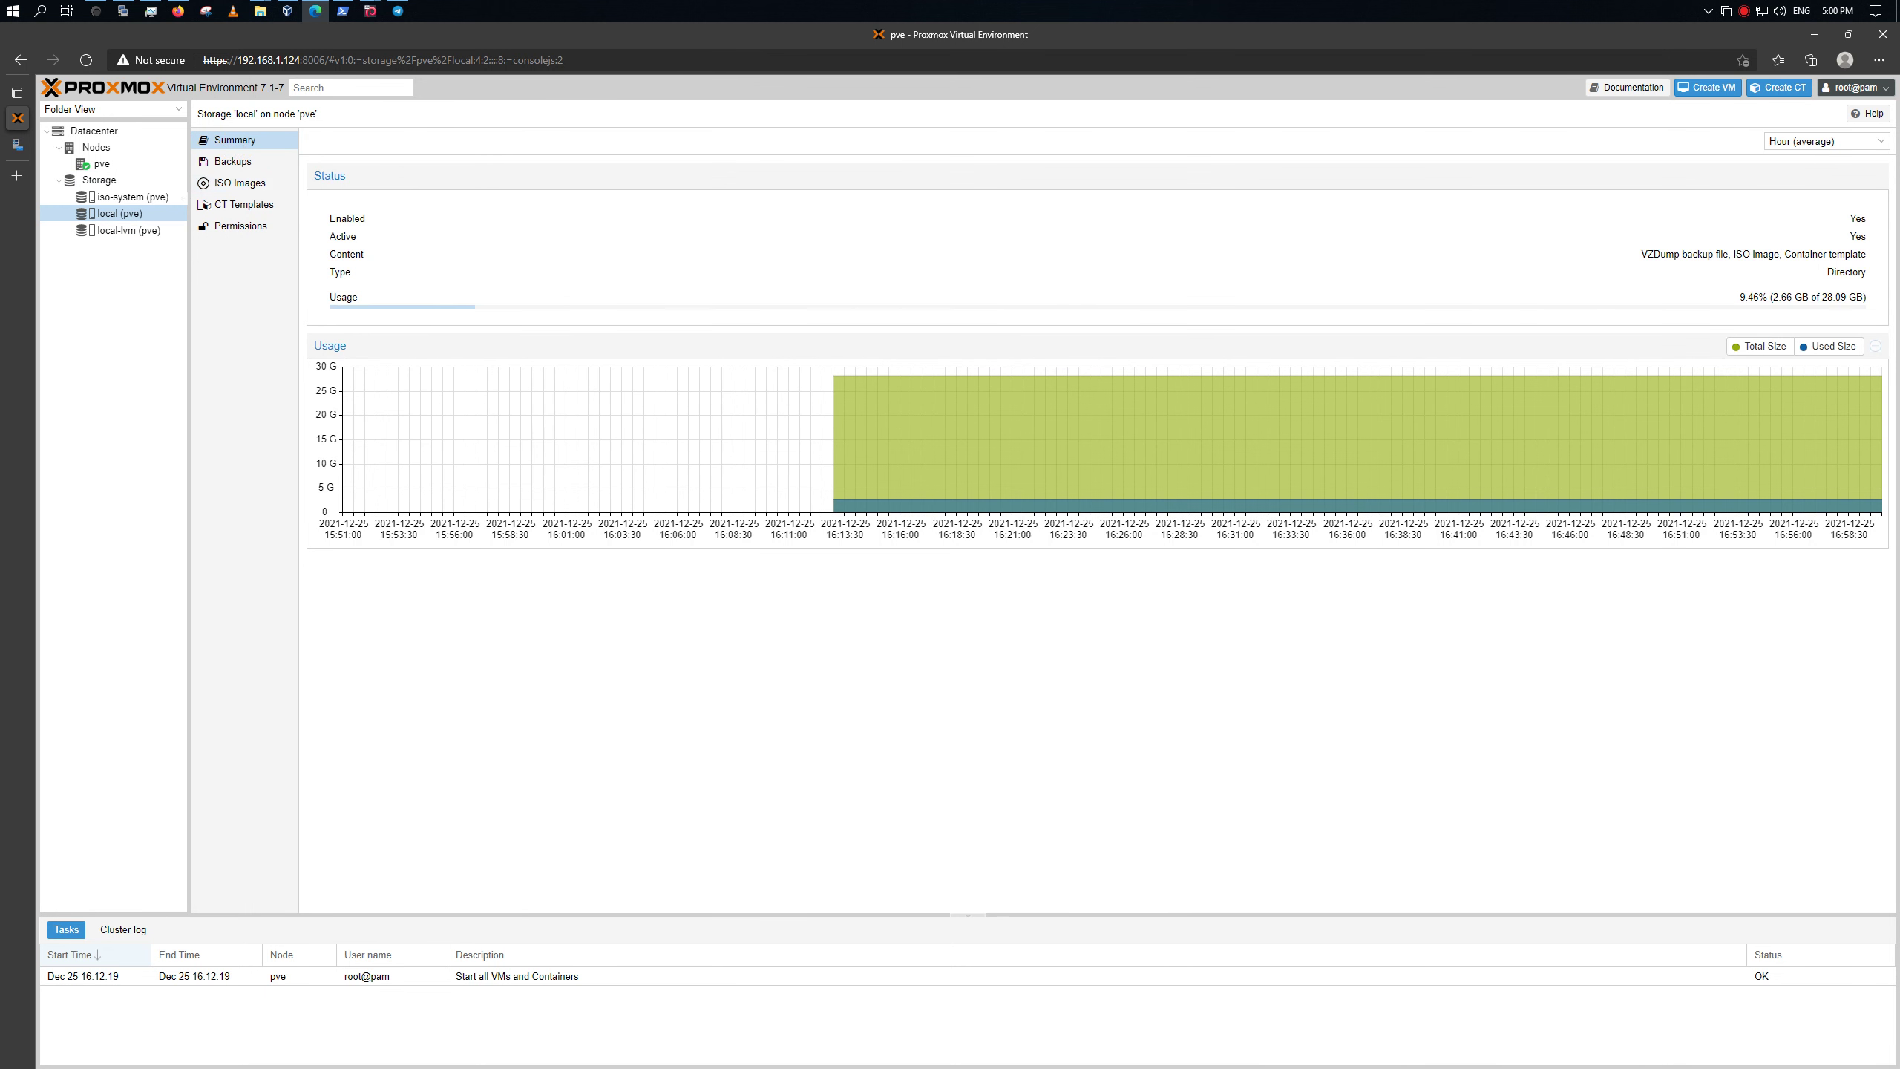
pyautogui.click(136, 197)
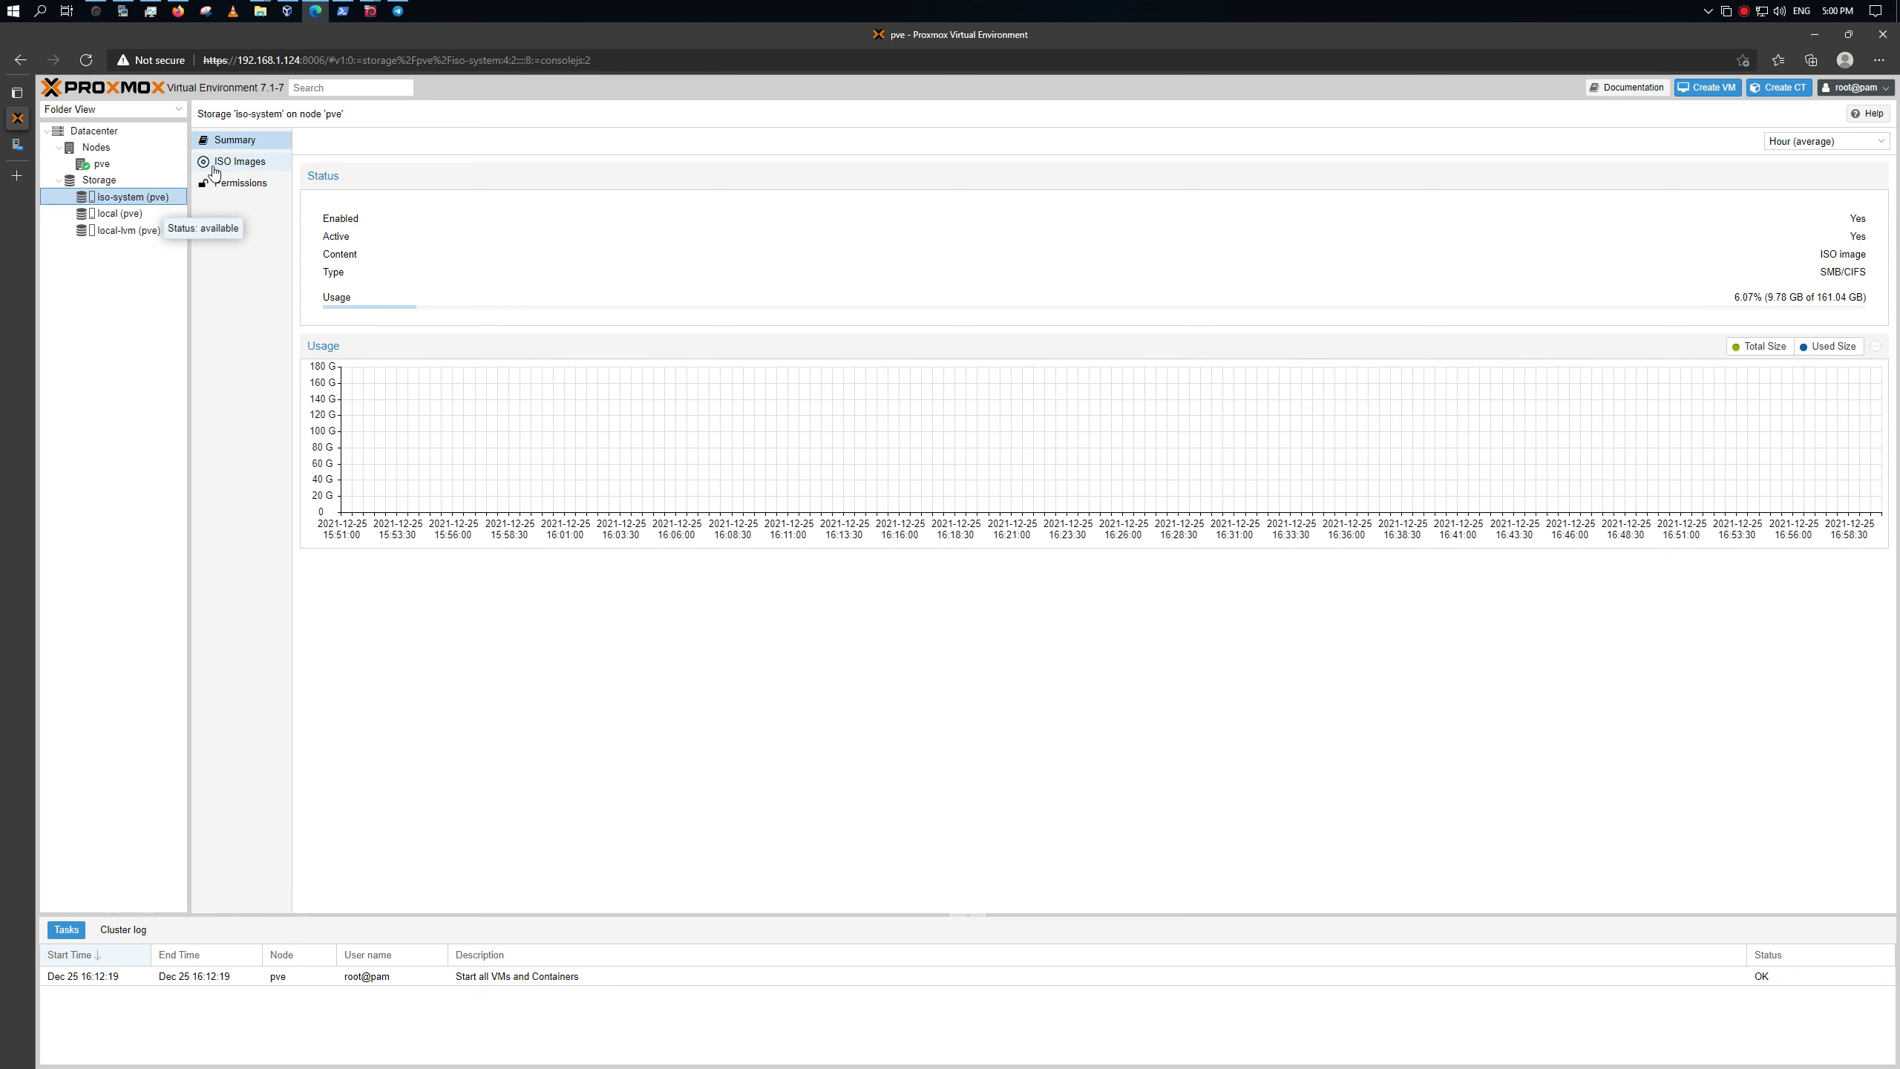
pyautogui.click(239, 162)
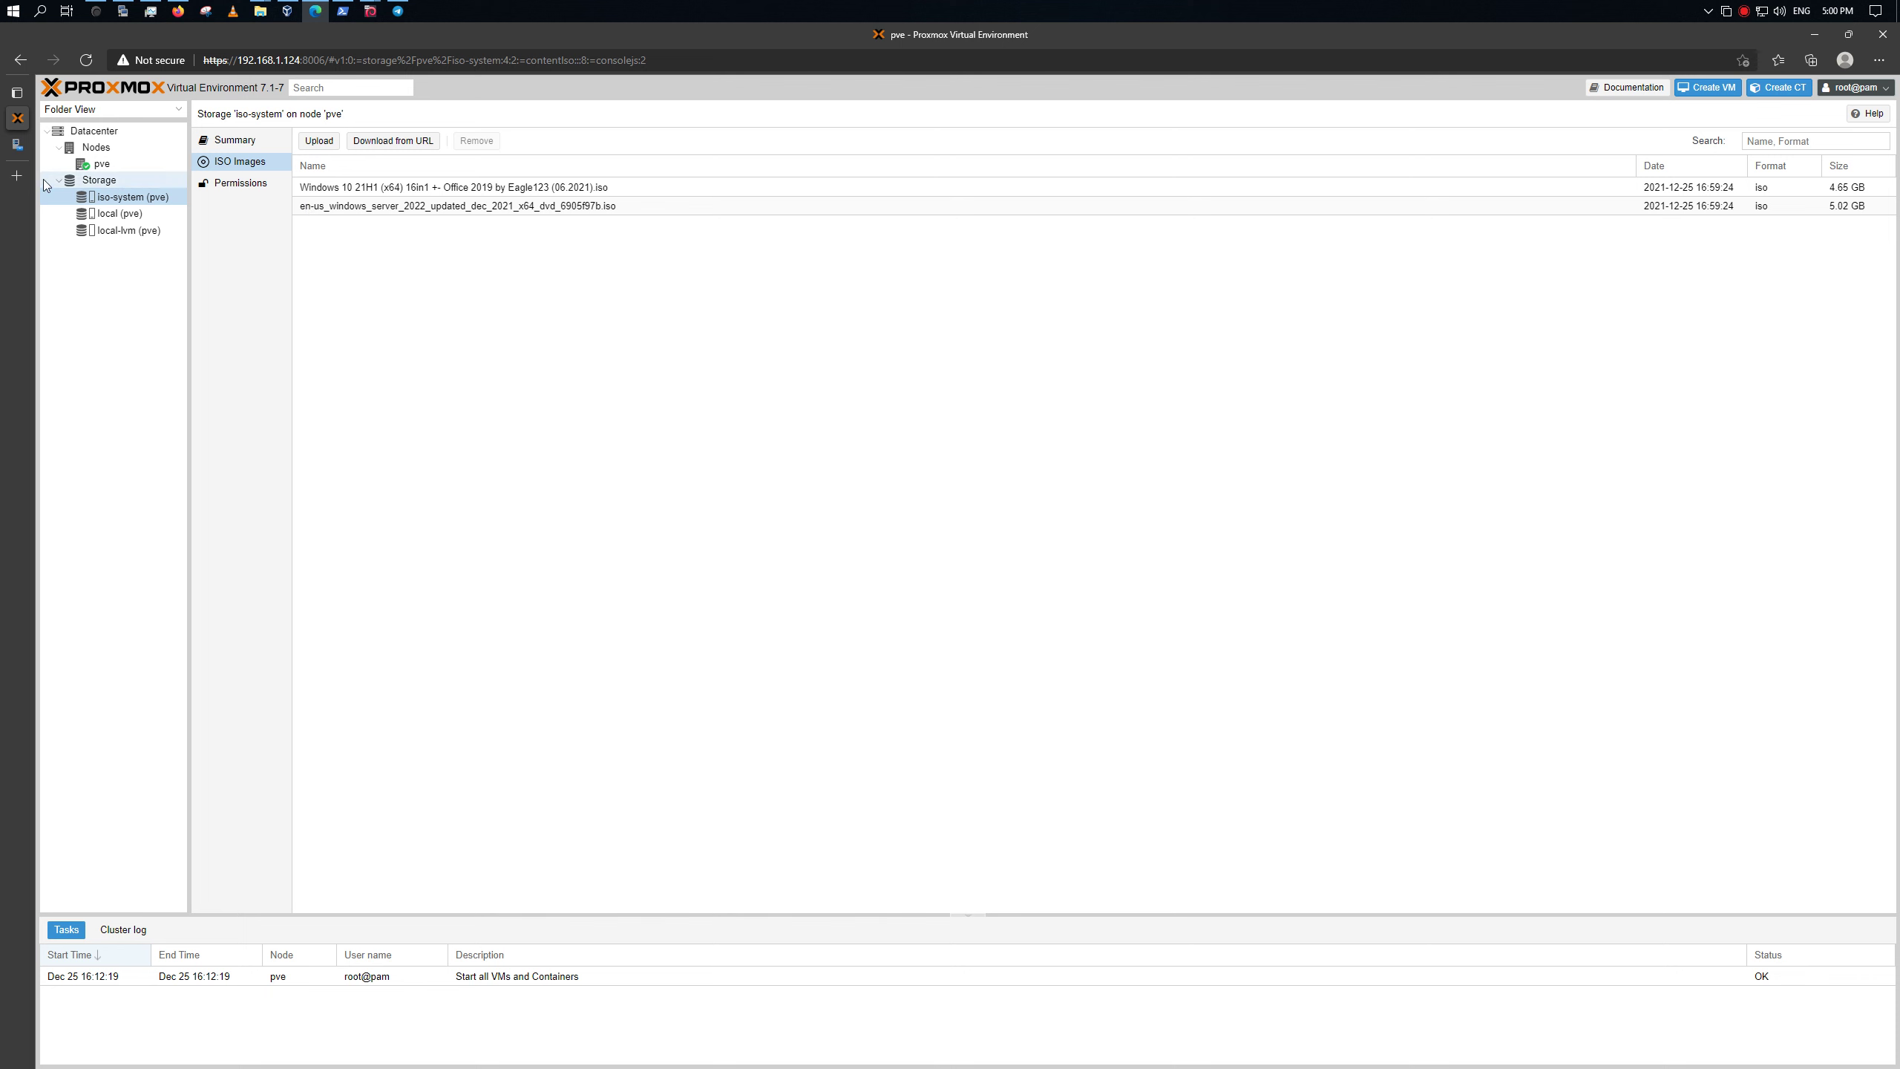
pyautogui.moveTo(21, 176)
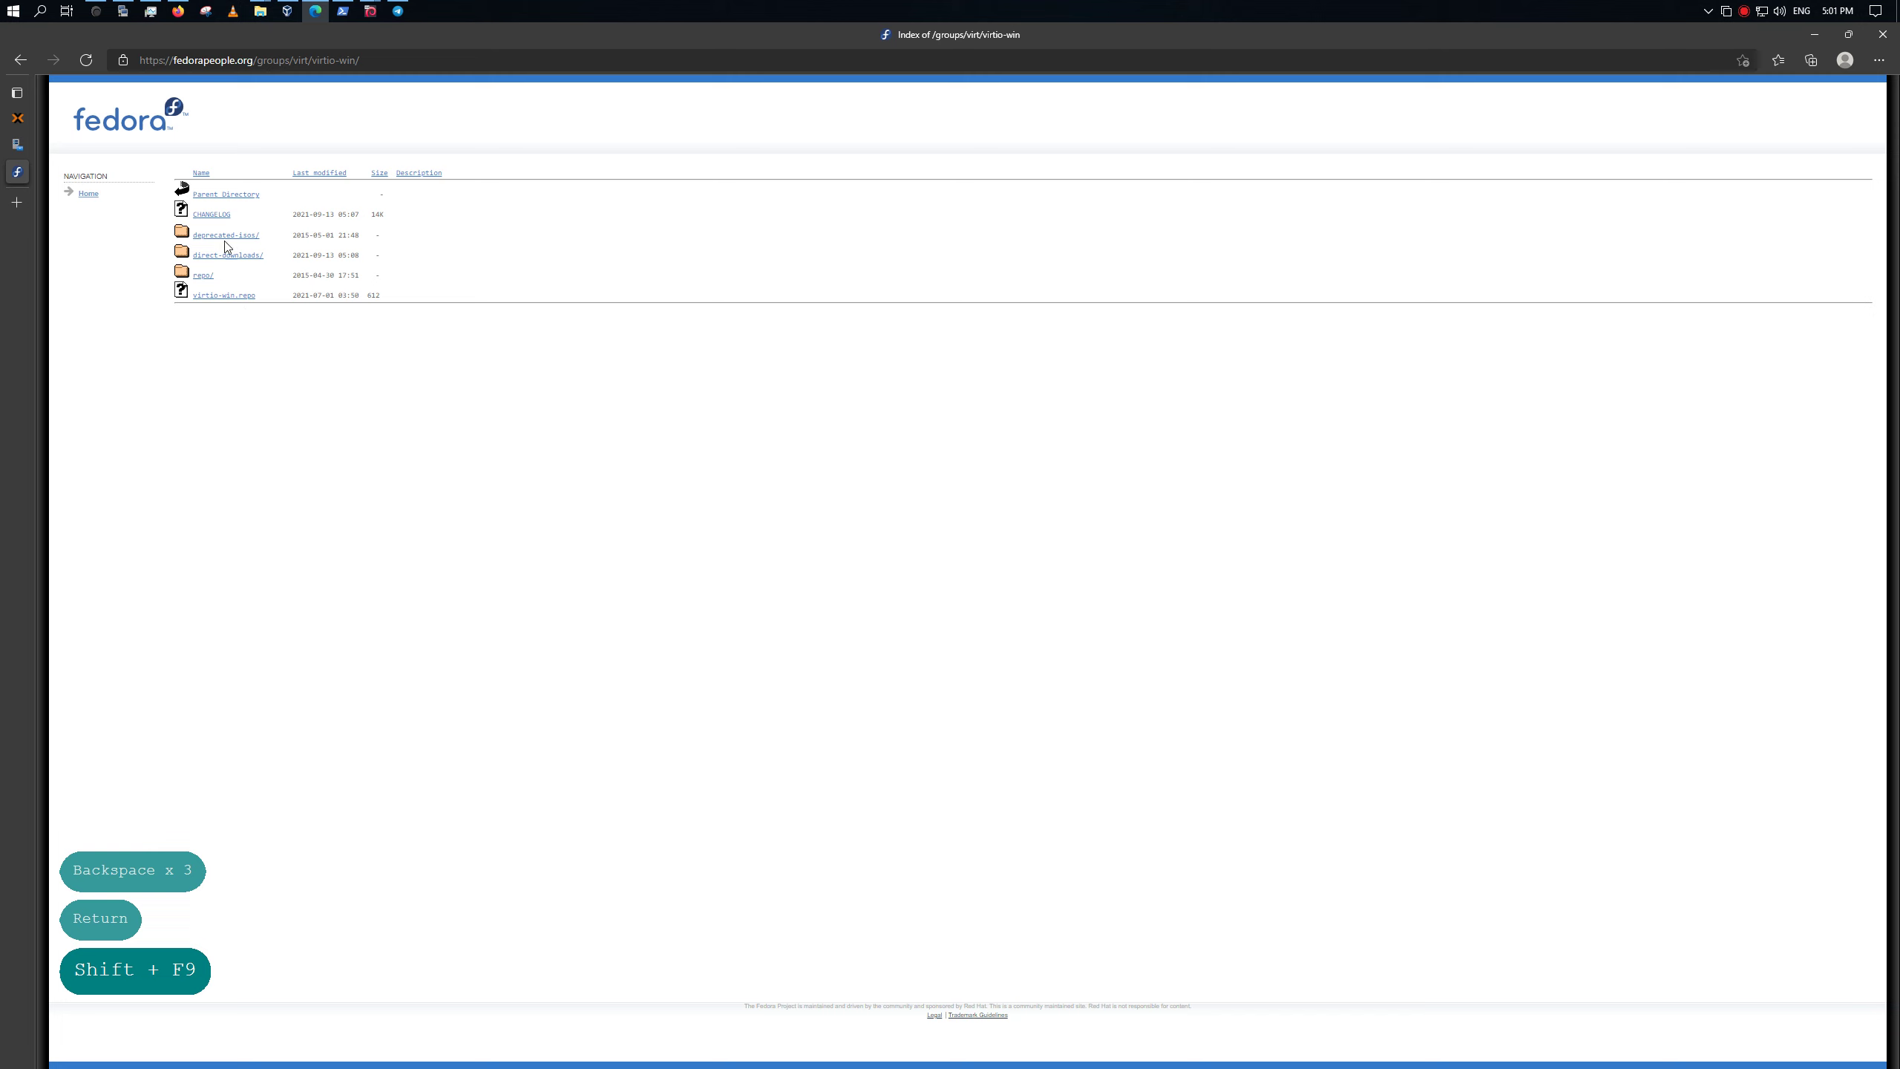
# Download virtio-win-0.1-100.iso from deprecated-isos/latest on fedorapeople.org and check the full downloads list
pyautogui.click(239, 236)
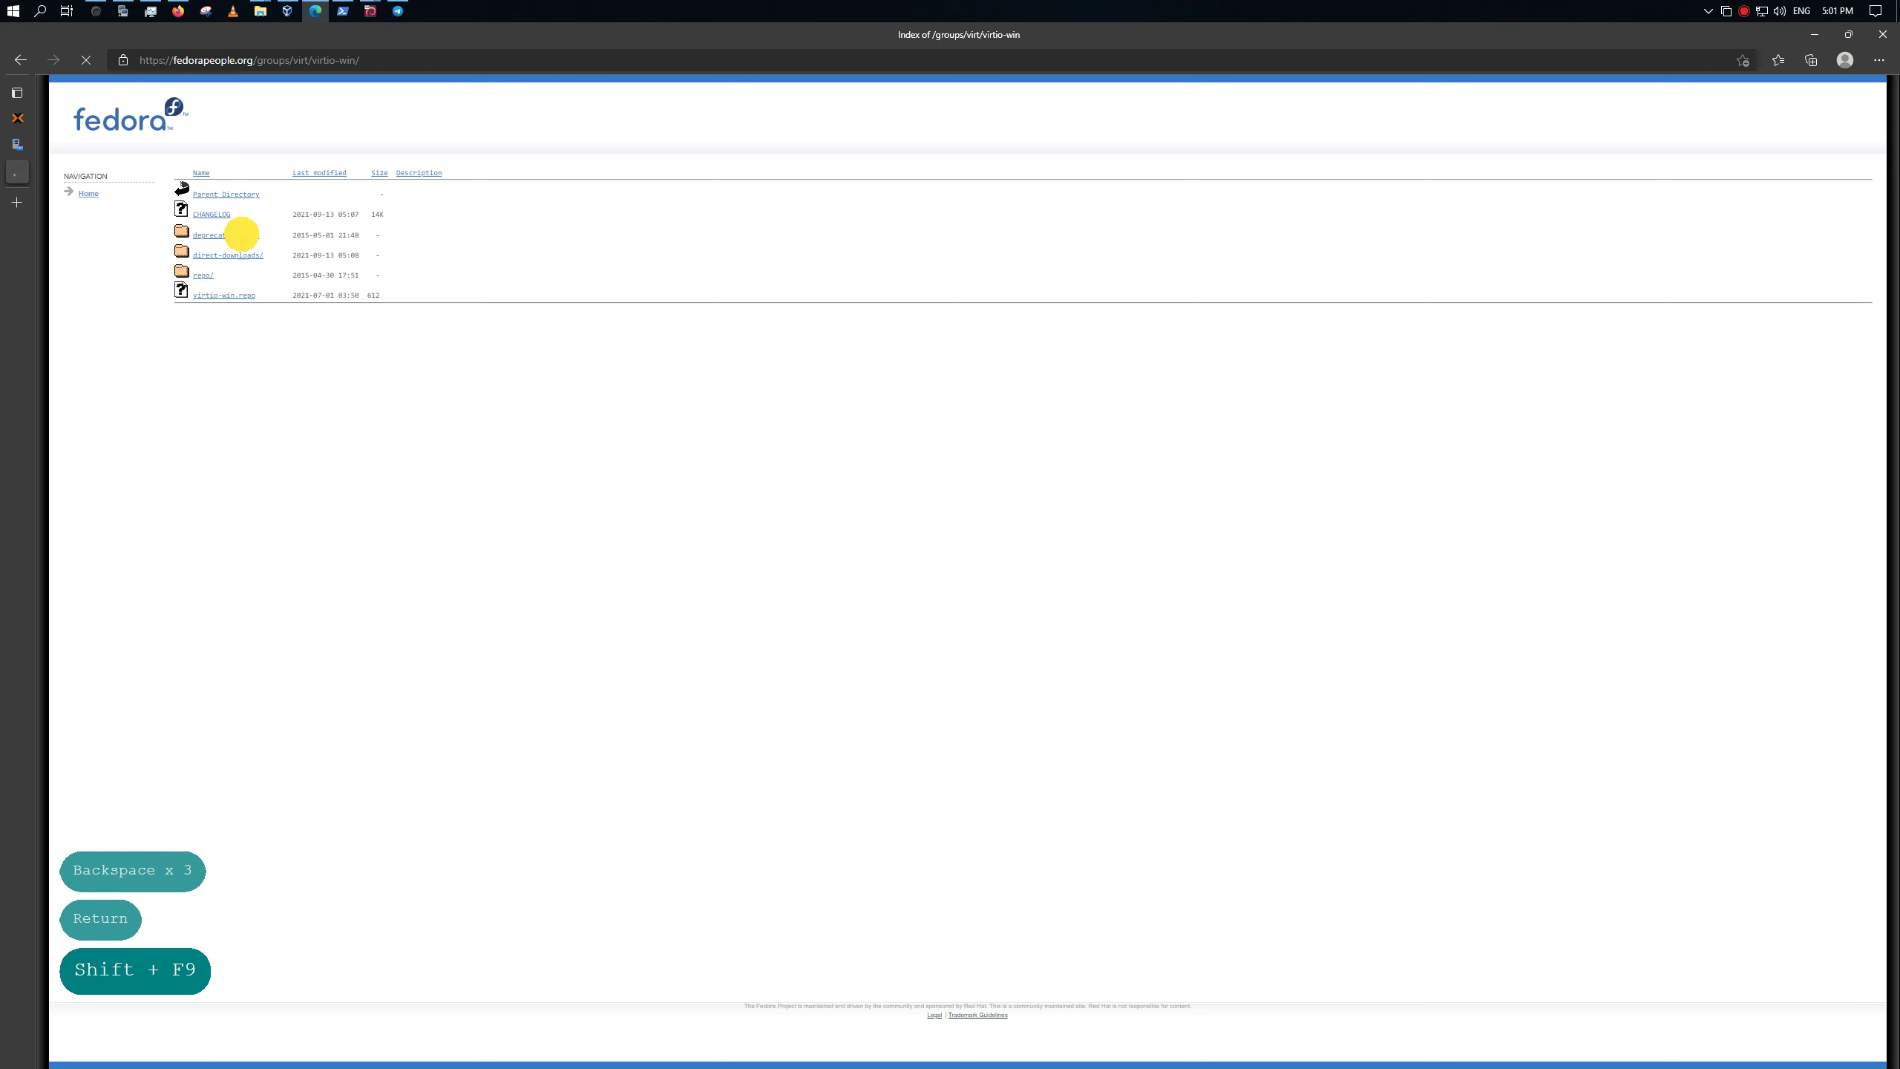
pyautogui.click(20, 60)
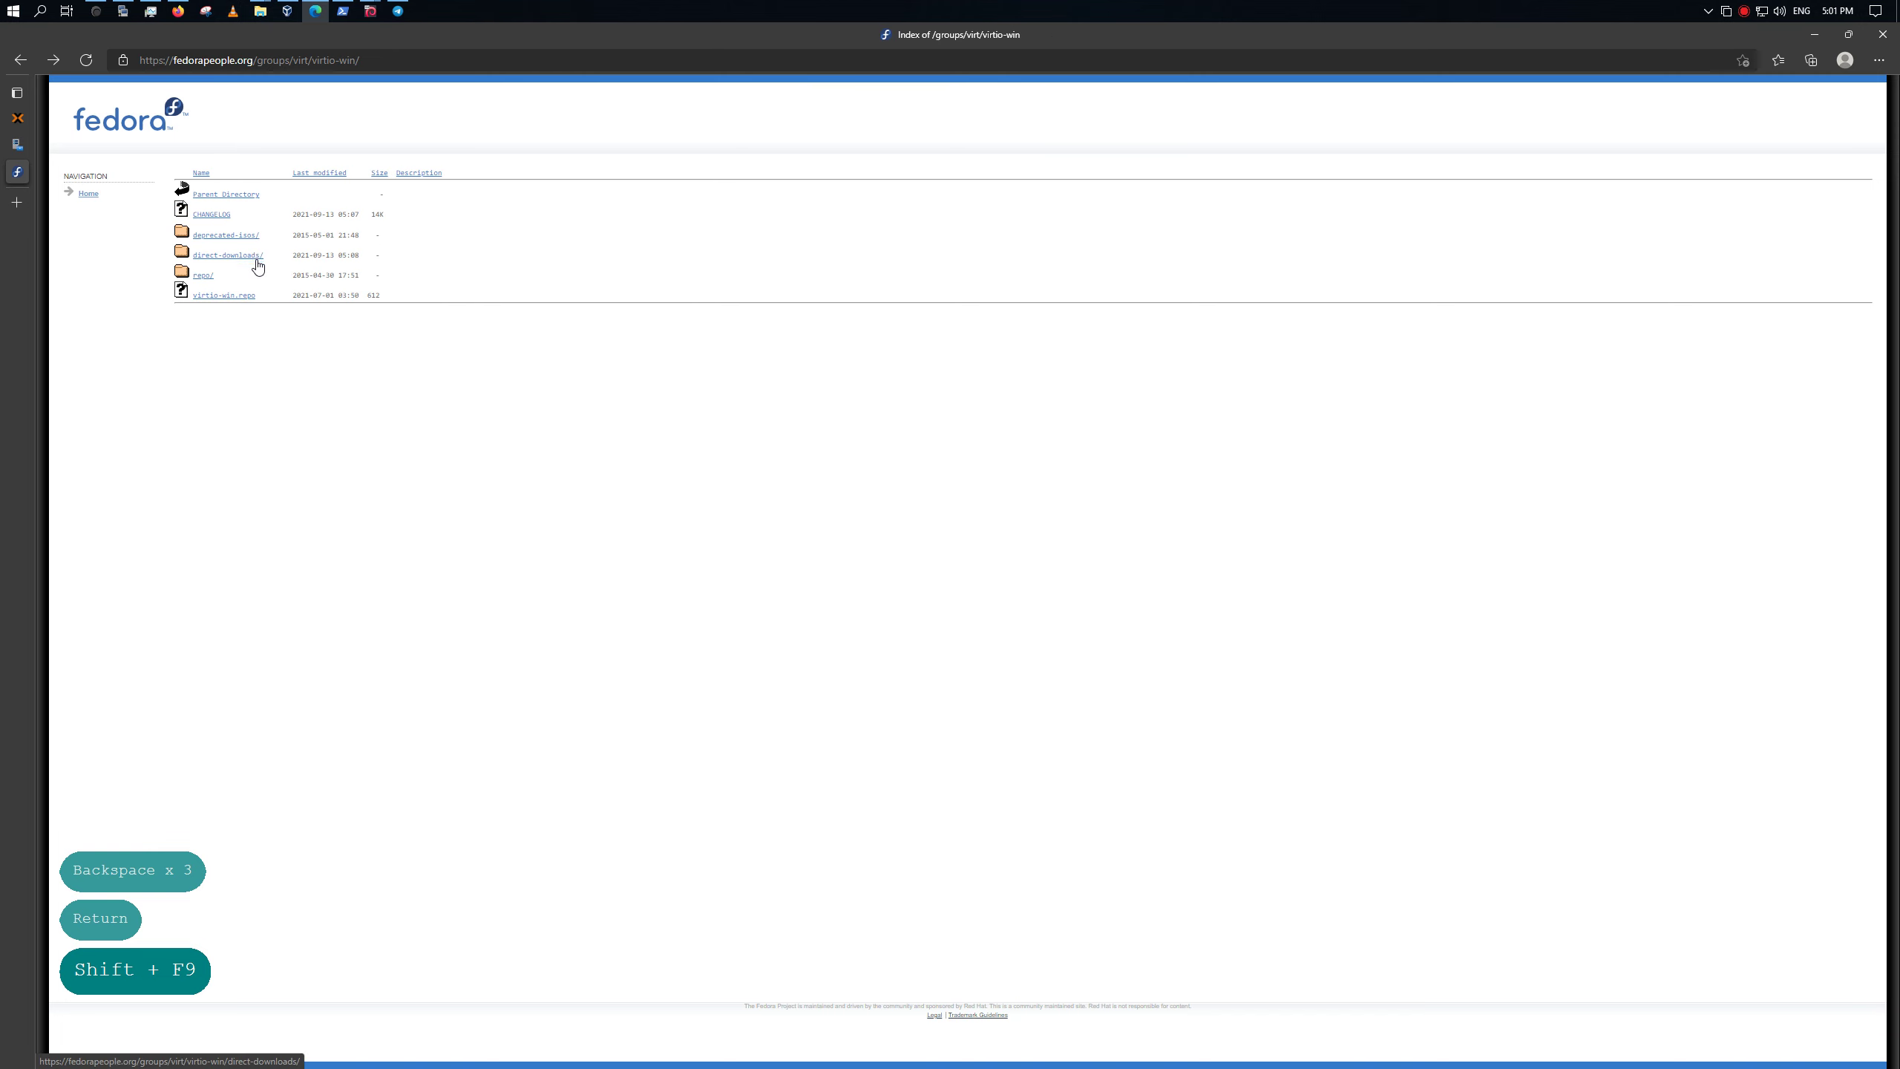
pyautogui.click(237, 236)
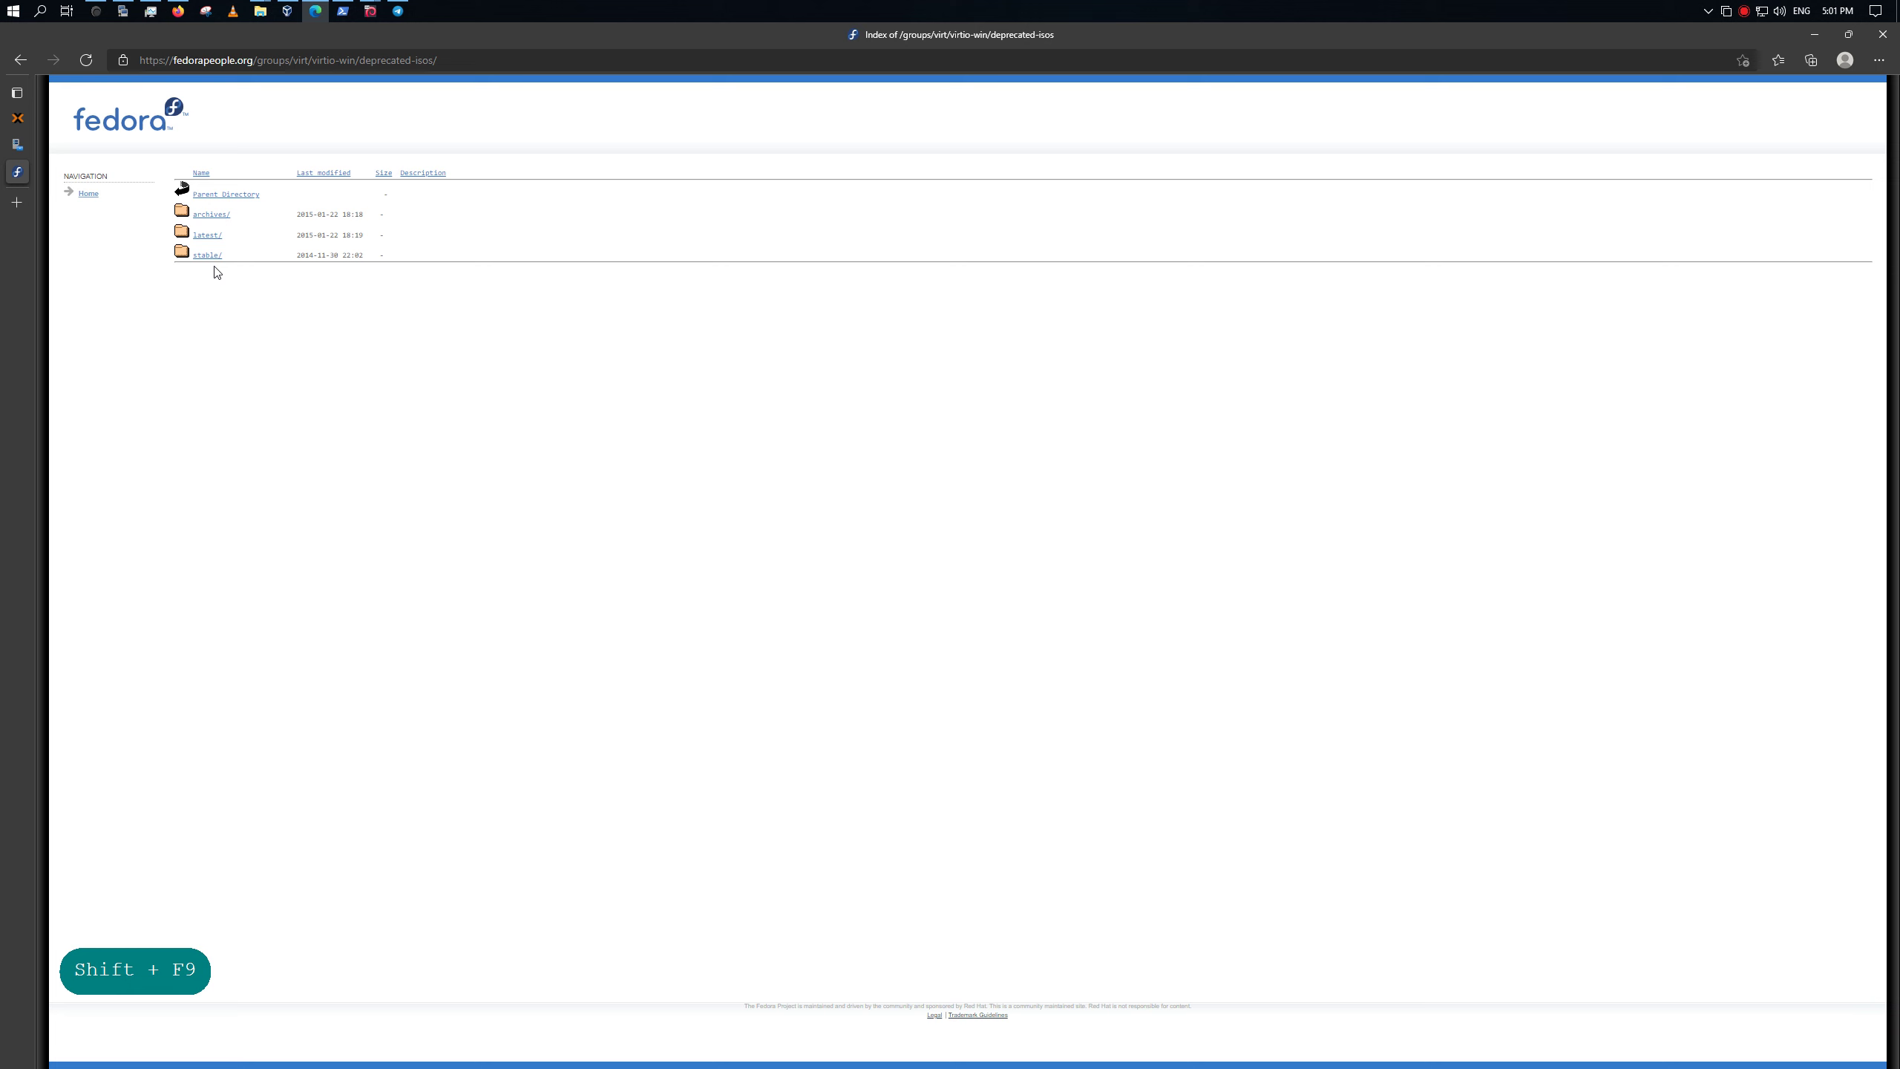
pyautogui.click(208, 235)
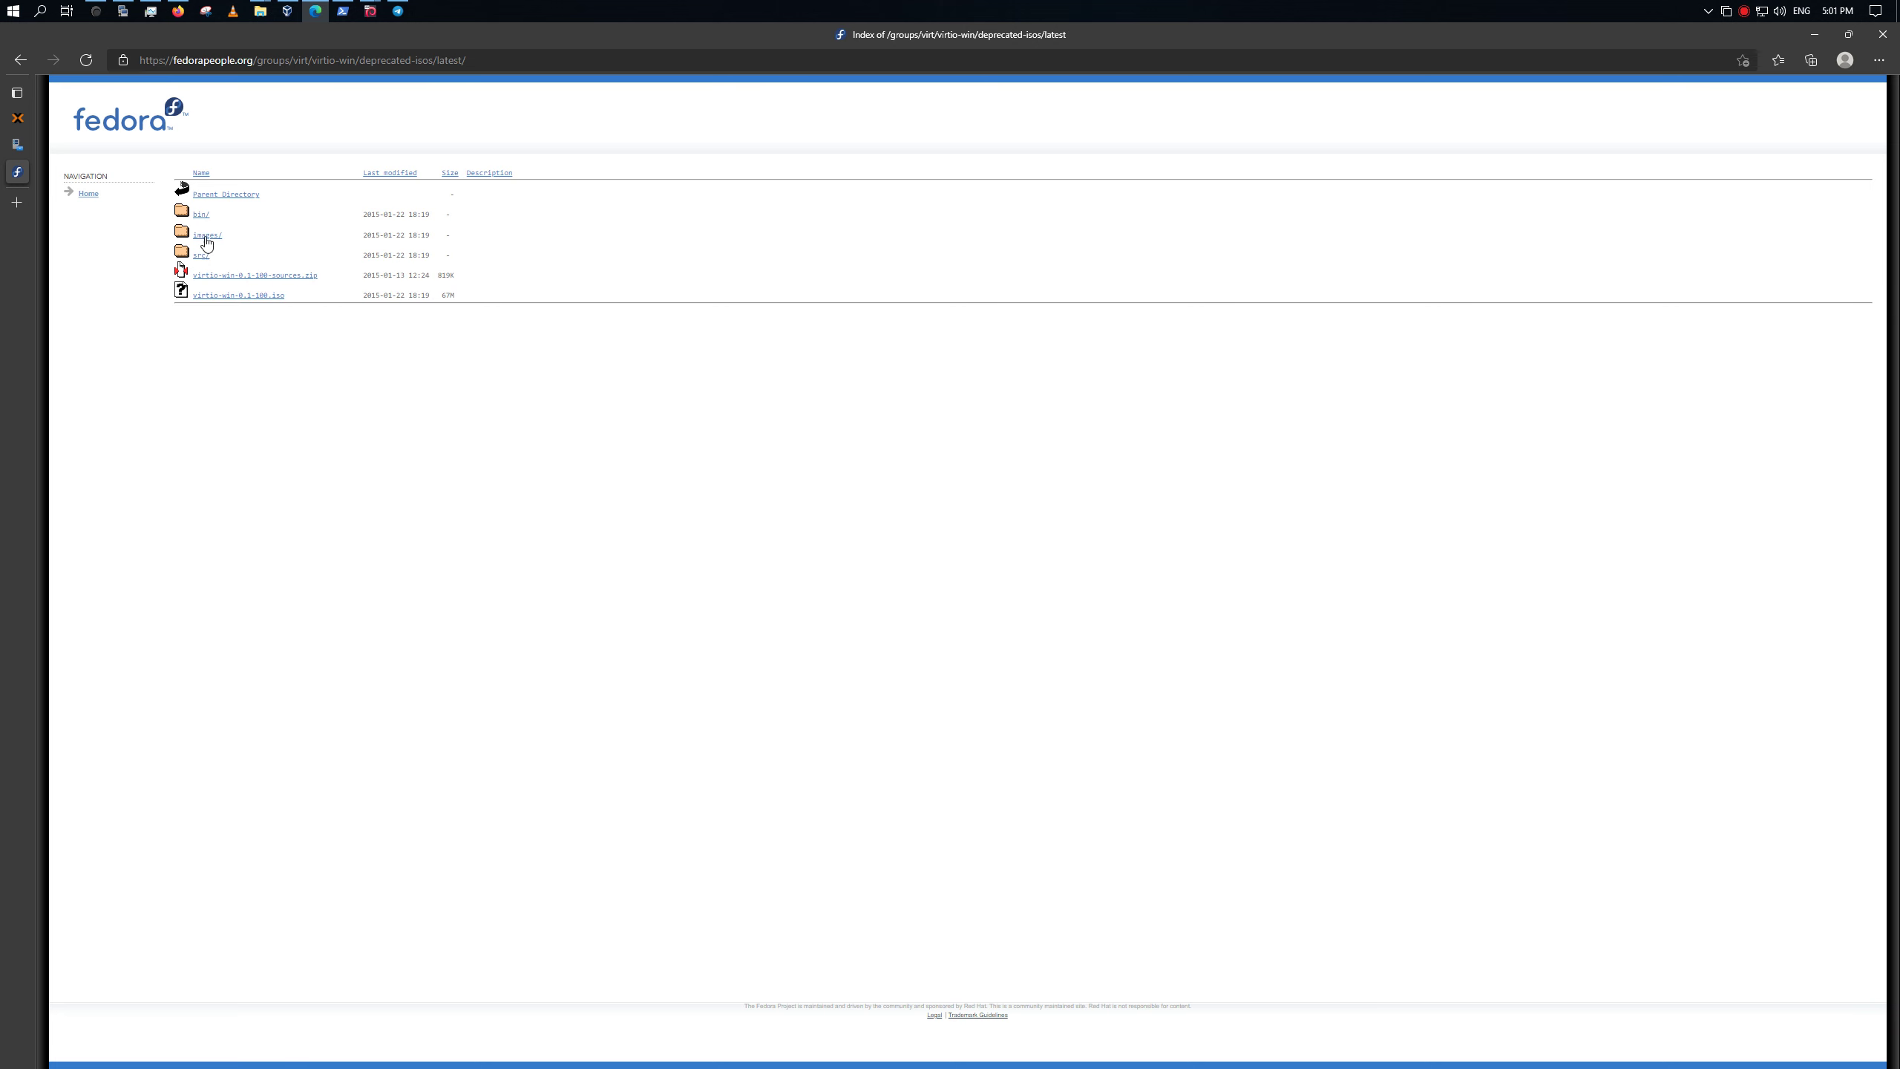
pyautogui.click(231, 297)
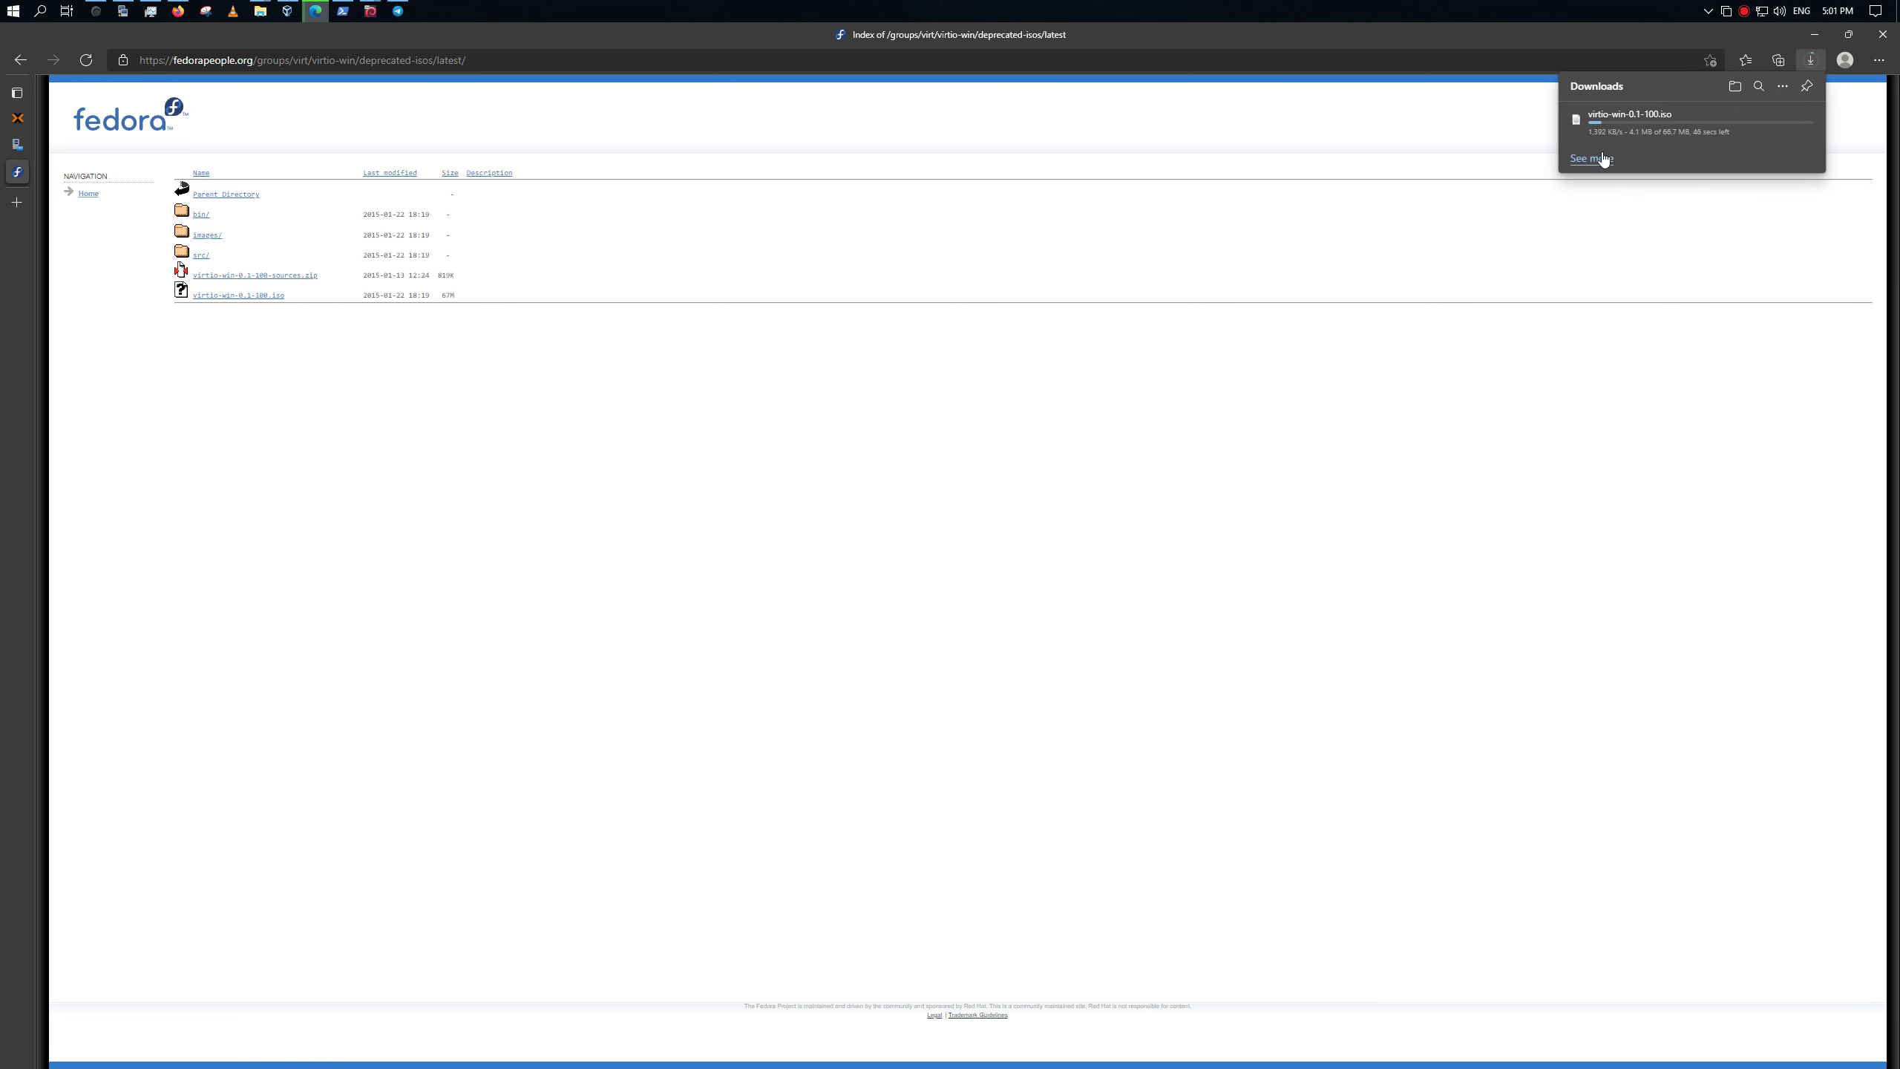
pyautogui.click(1592, 158)
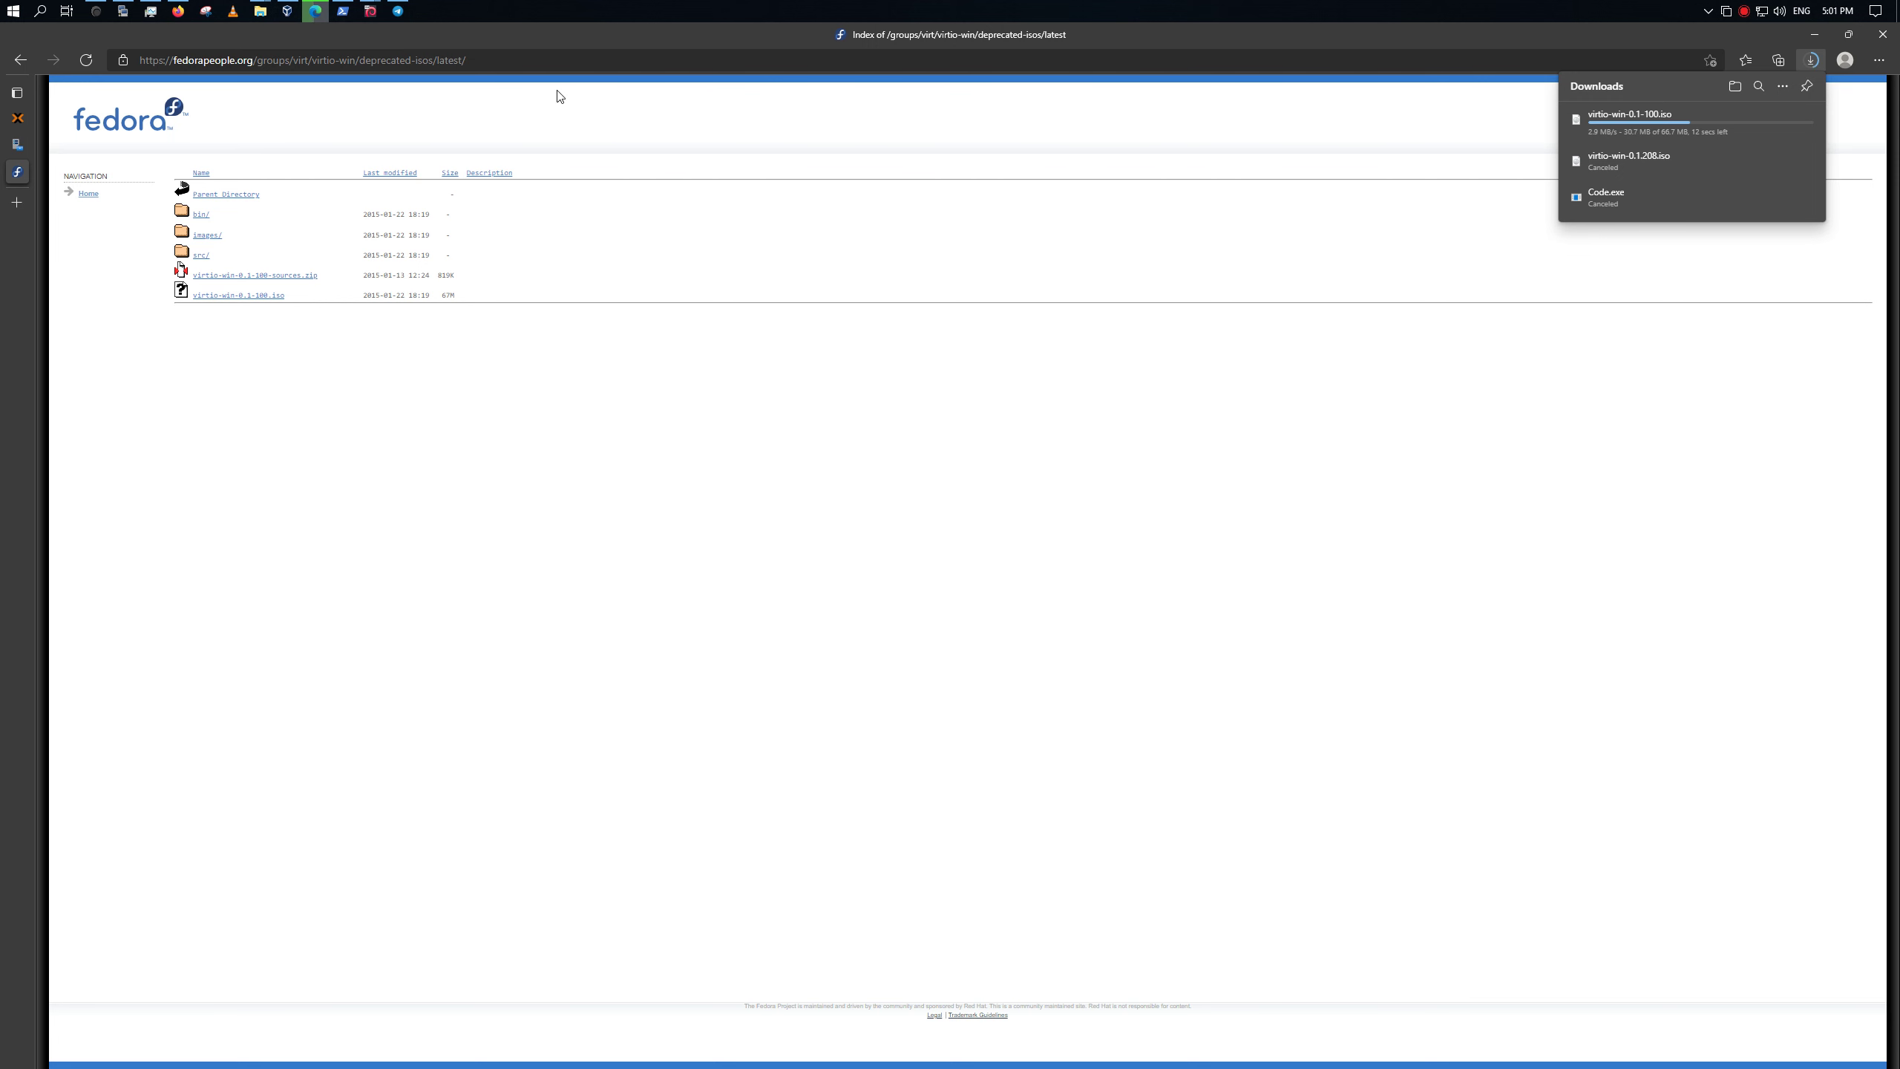
pyautogui.click(17, 145)
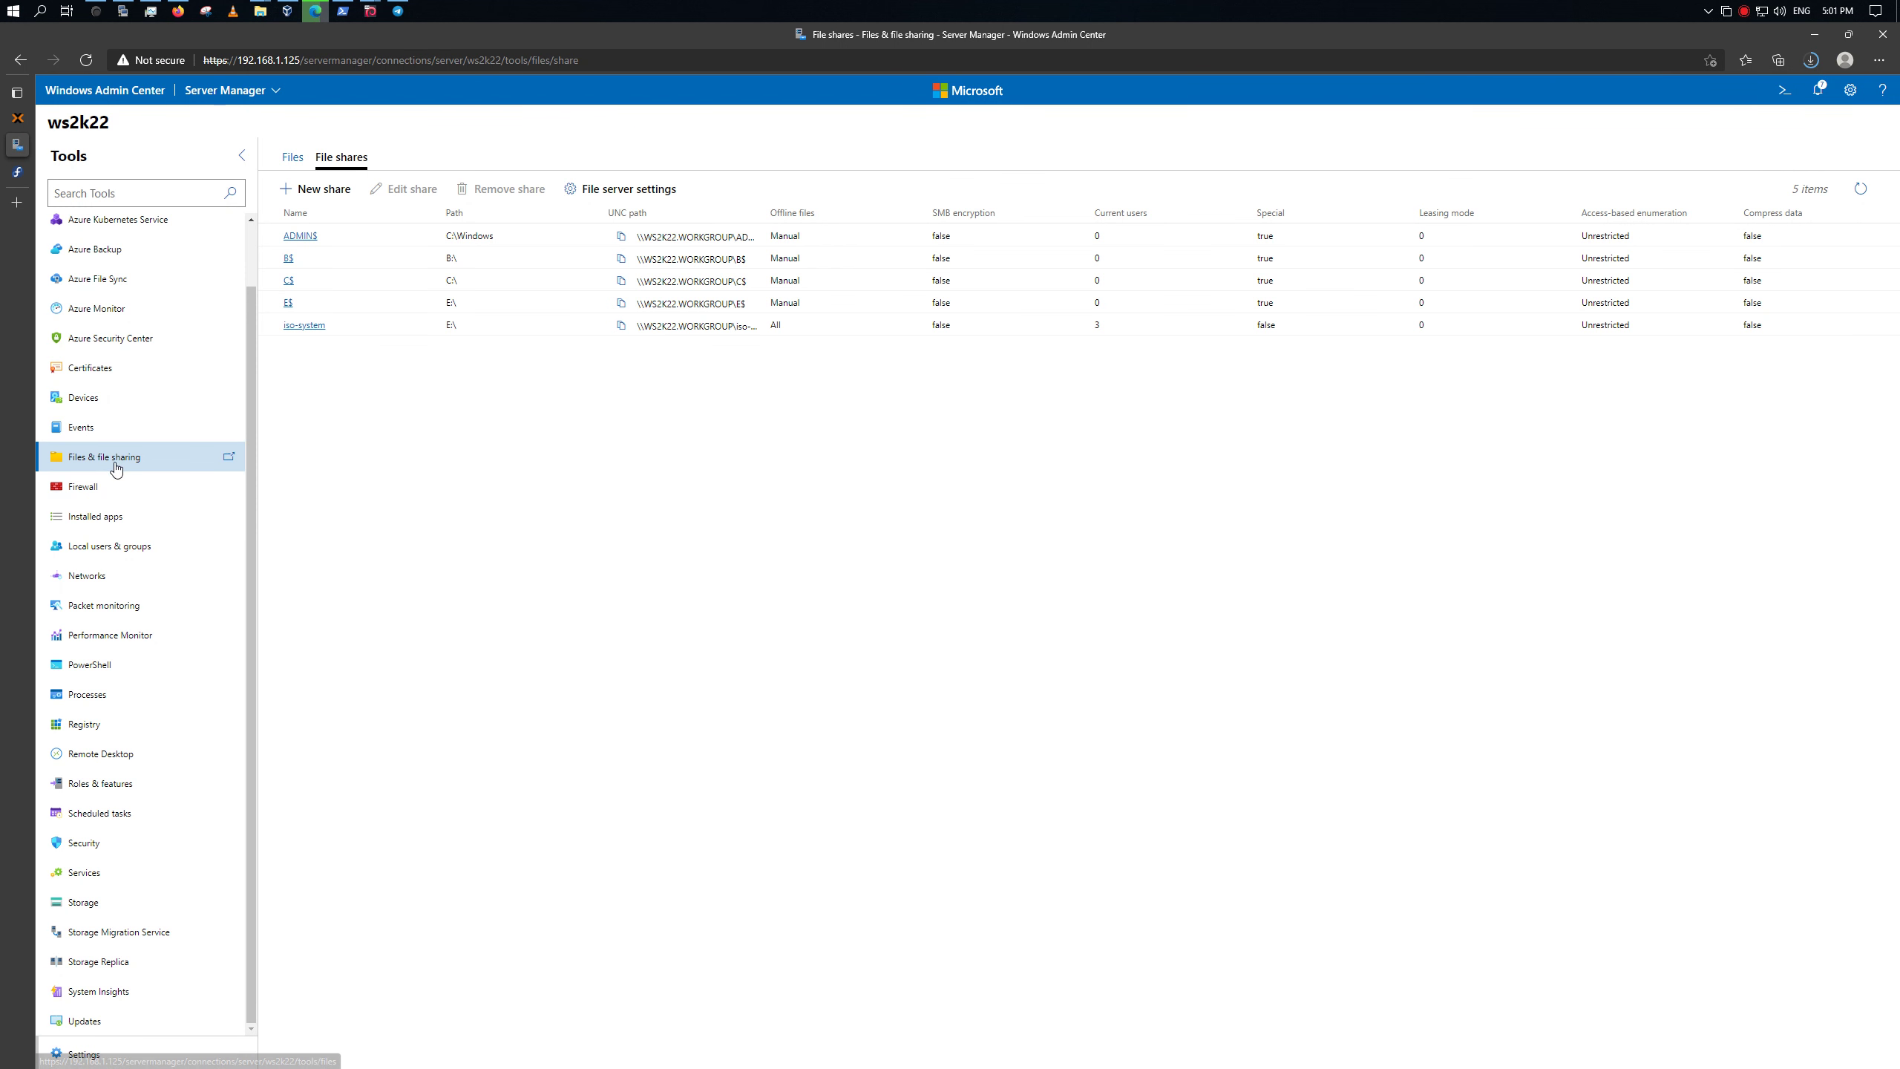
# Browse to E:\template\iso in Files and upload virtio-win-0.1-100.iso into it
pyautogui.click(292, 171)
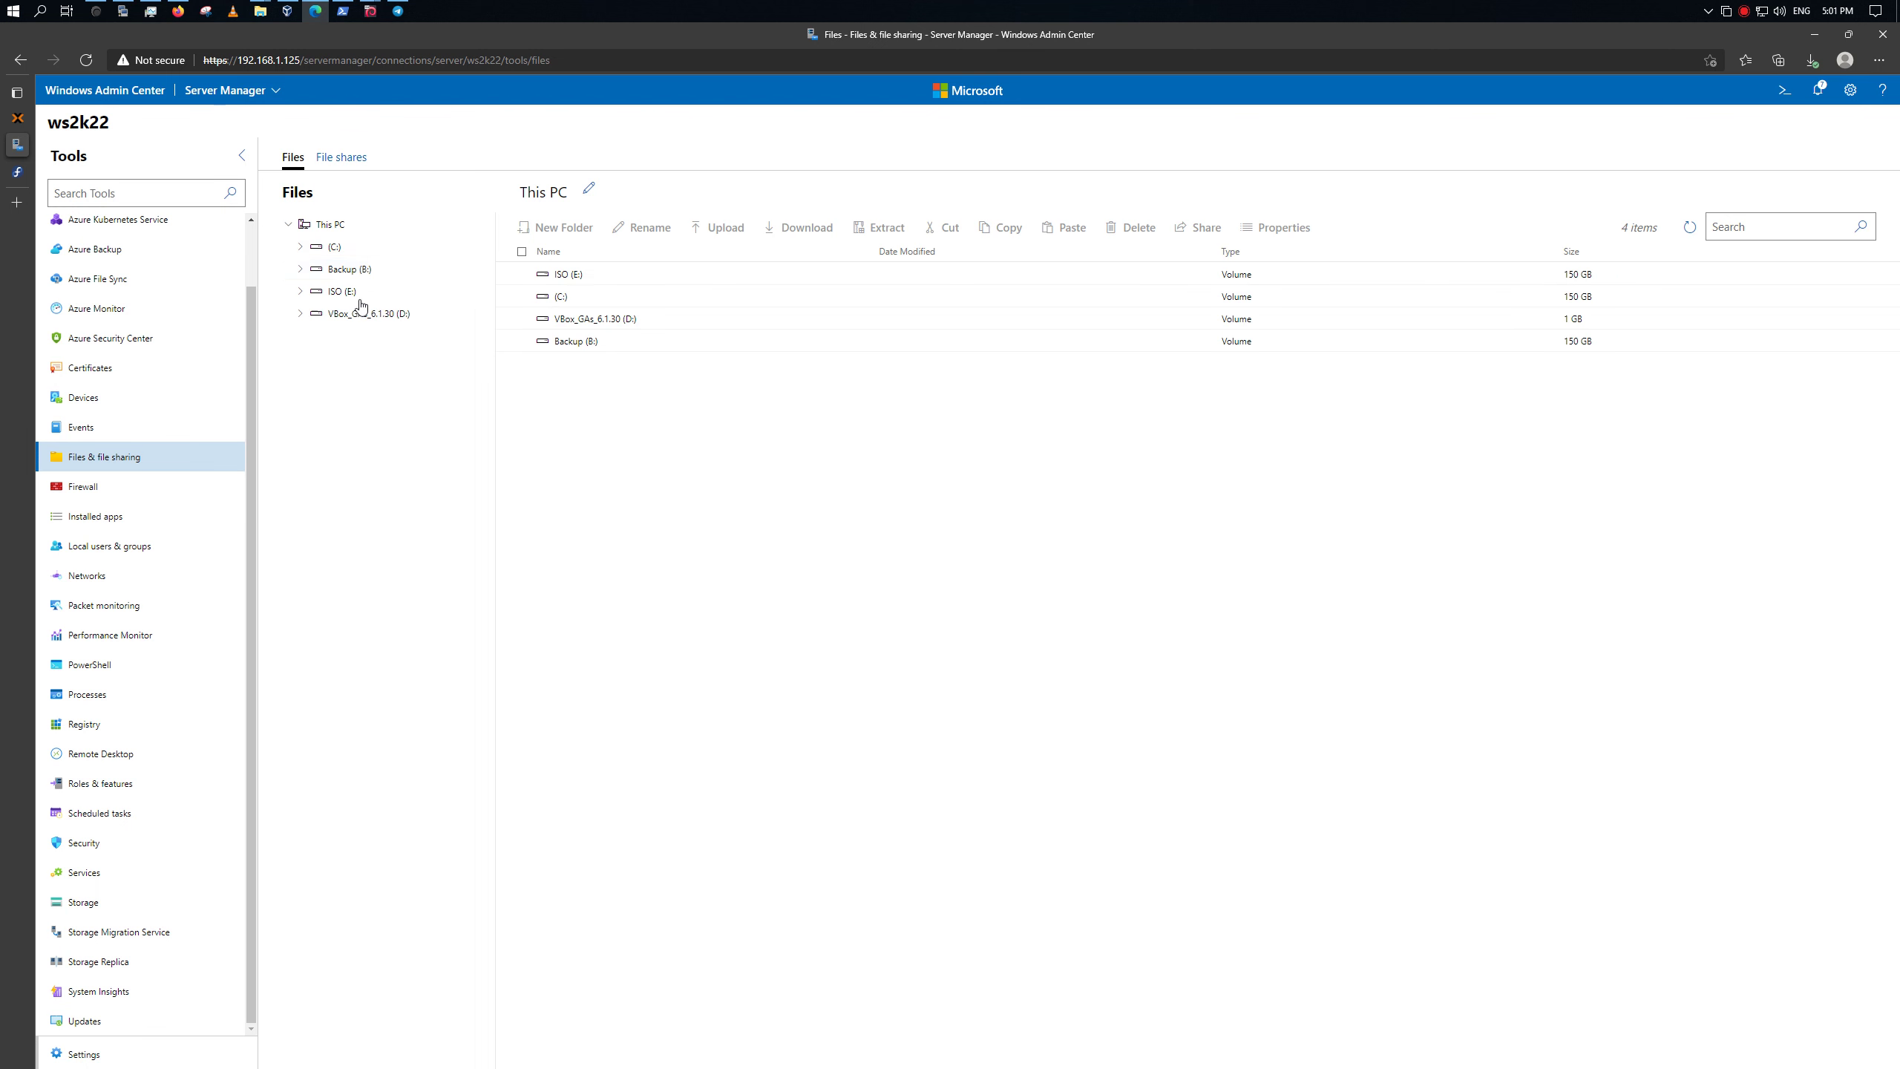
pyautogui.click(366, 271)
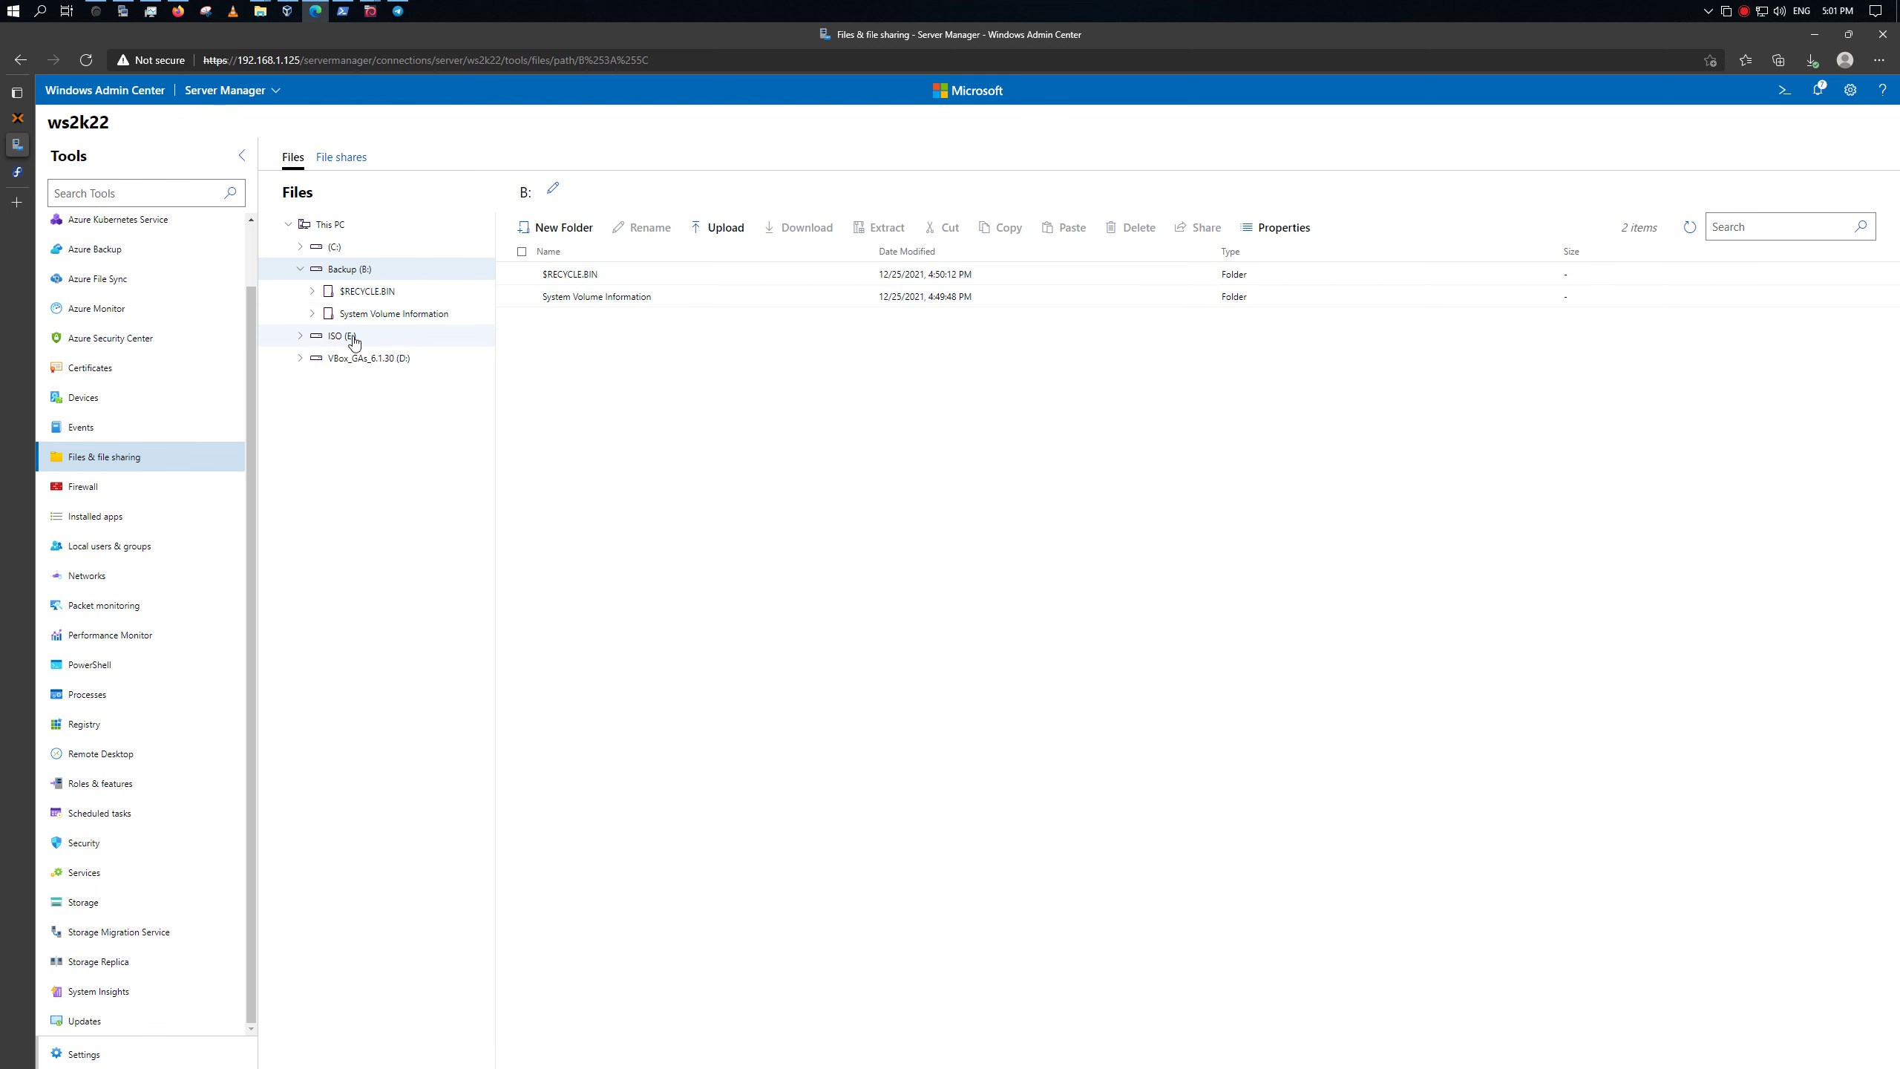
pyautogui.click(355, 337)
pyautogui.click(359, 403)
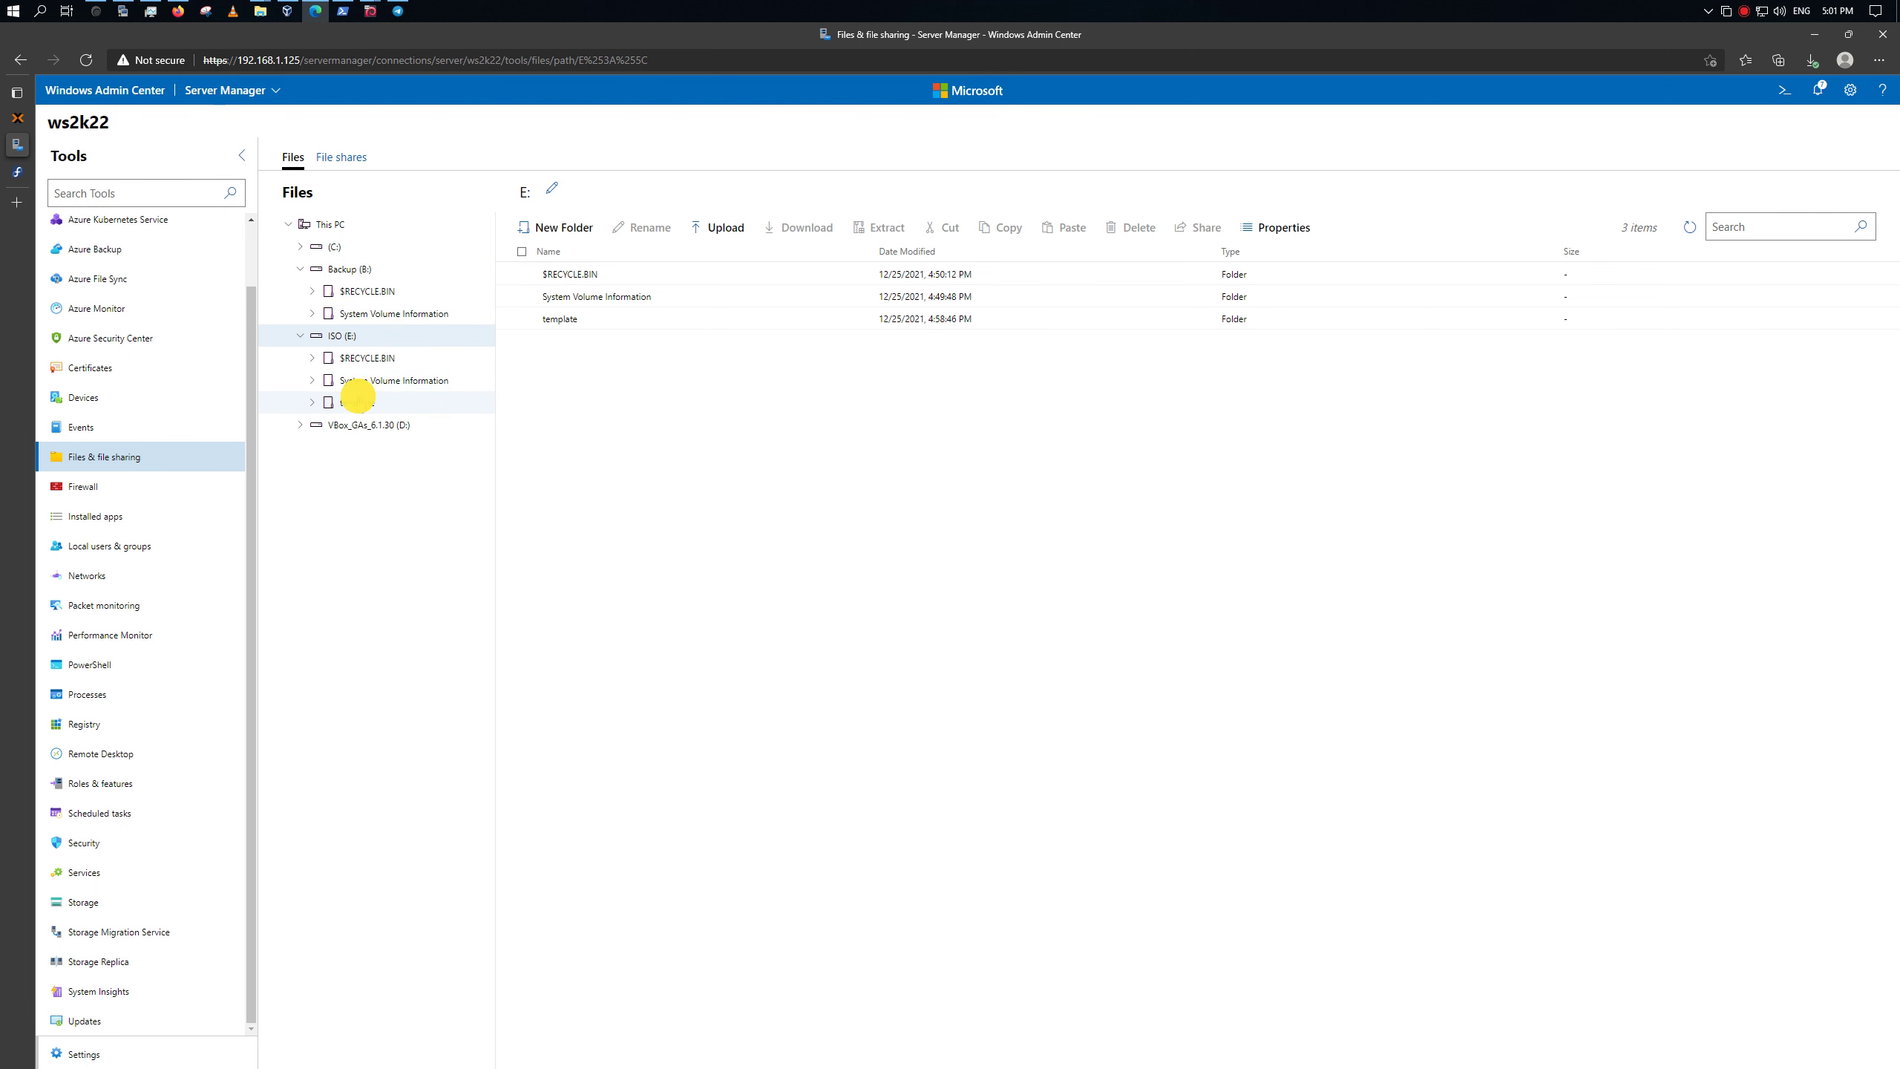
pyautogui.click(357, 424)
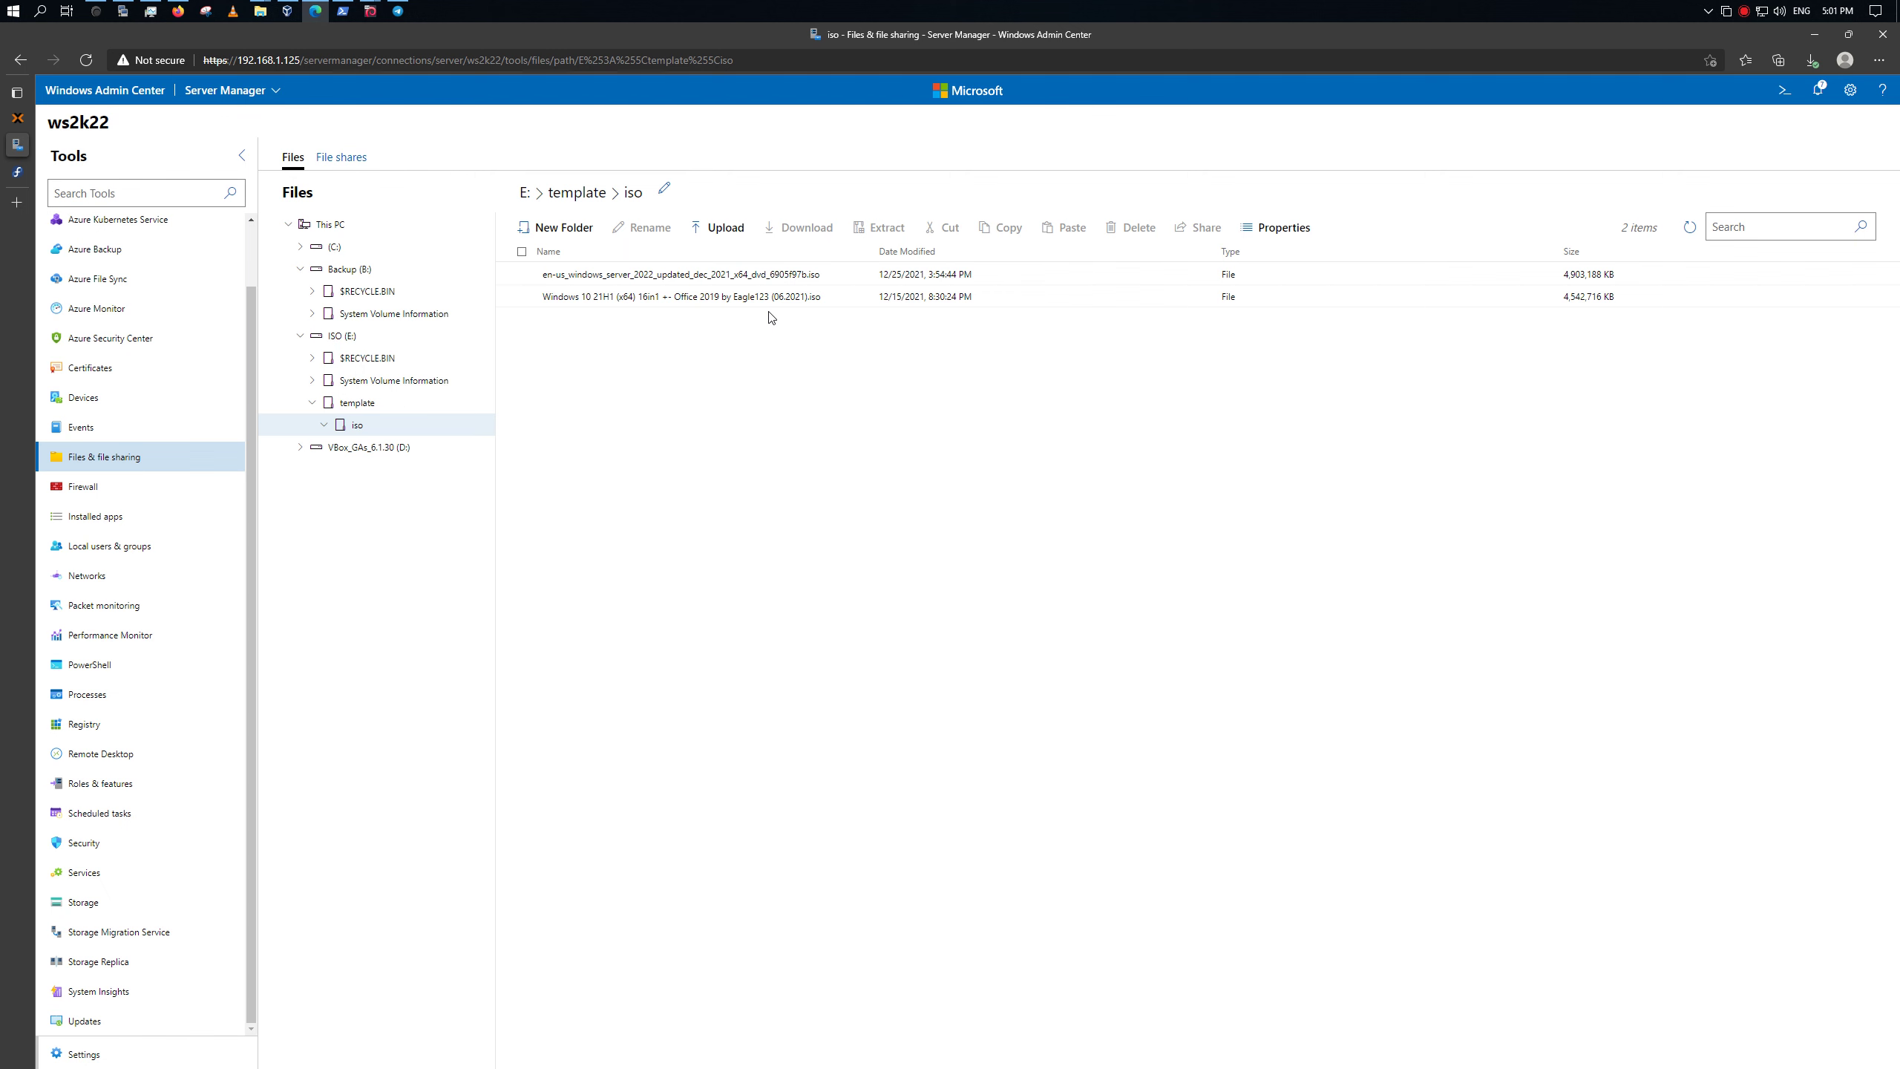
pyautogui.click(726, 228)
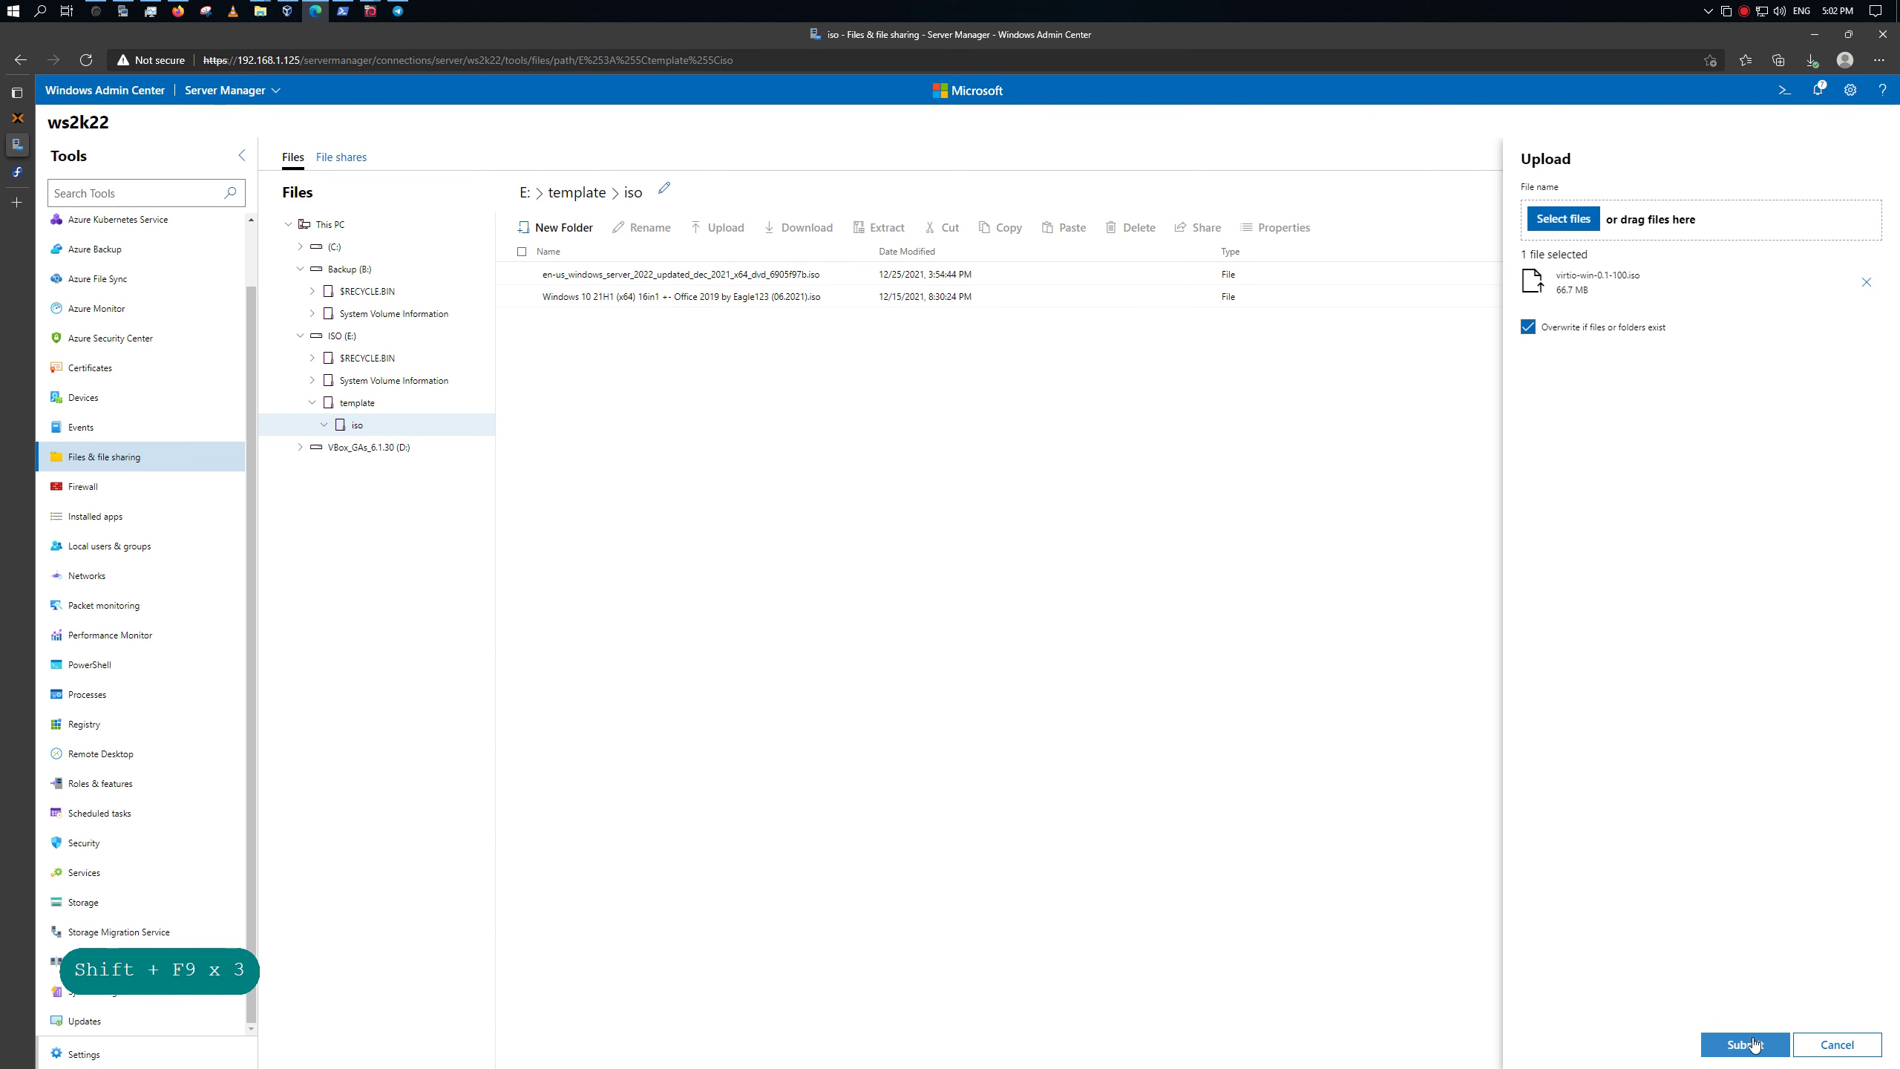
pyautogui.click(1745, 1044)
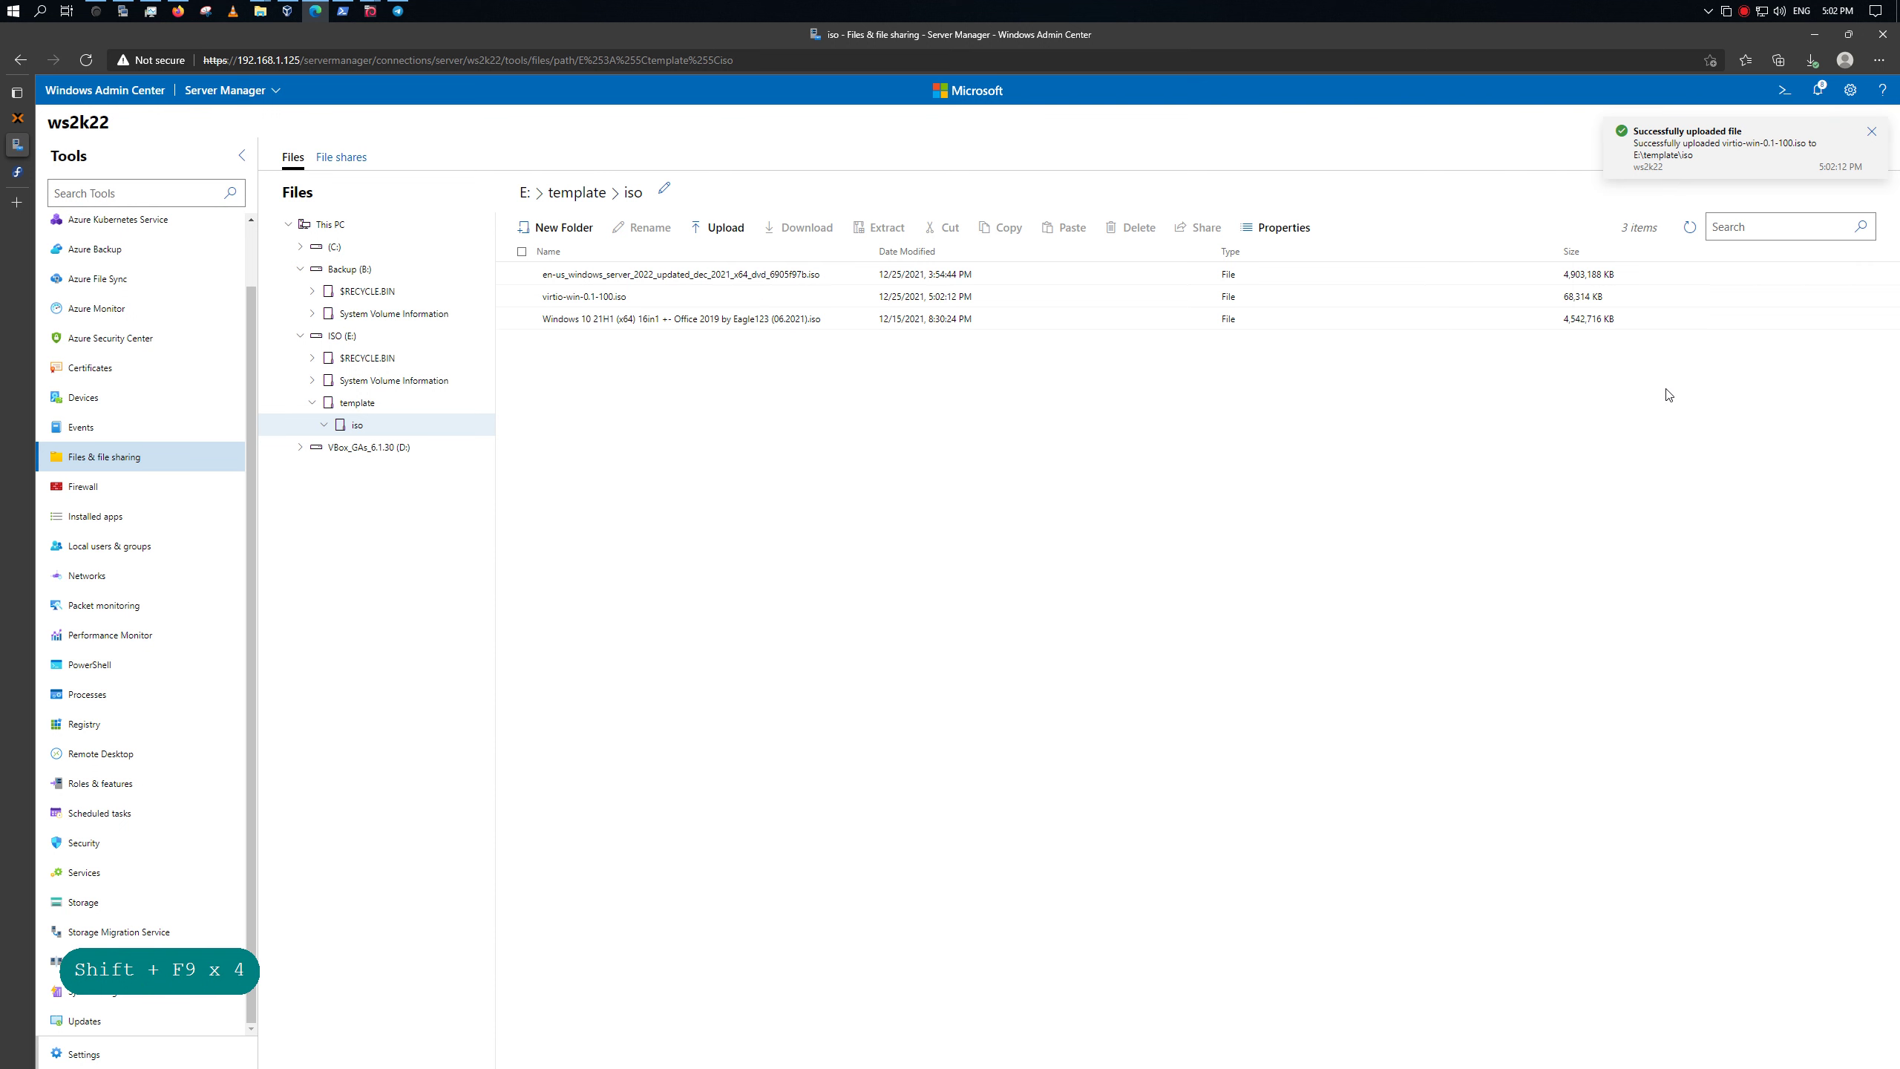
pyautogui.click(1872, 131)
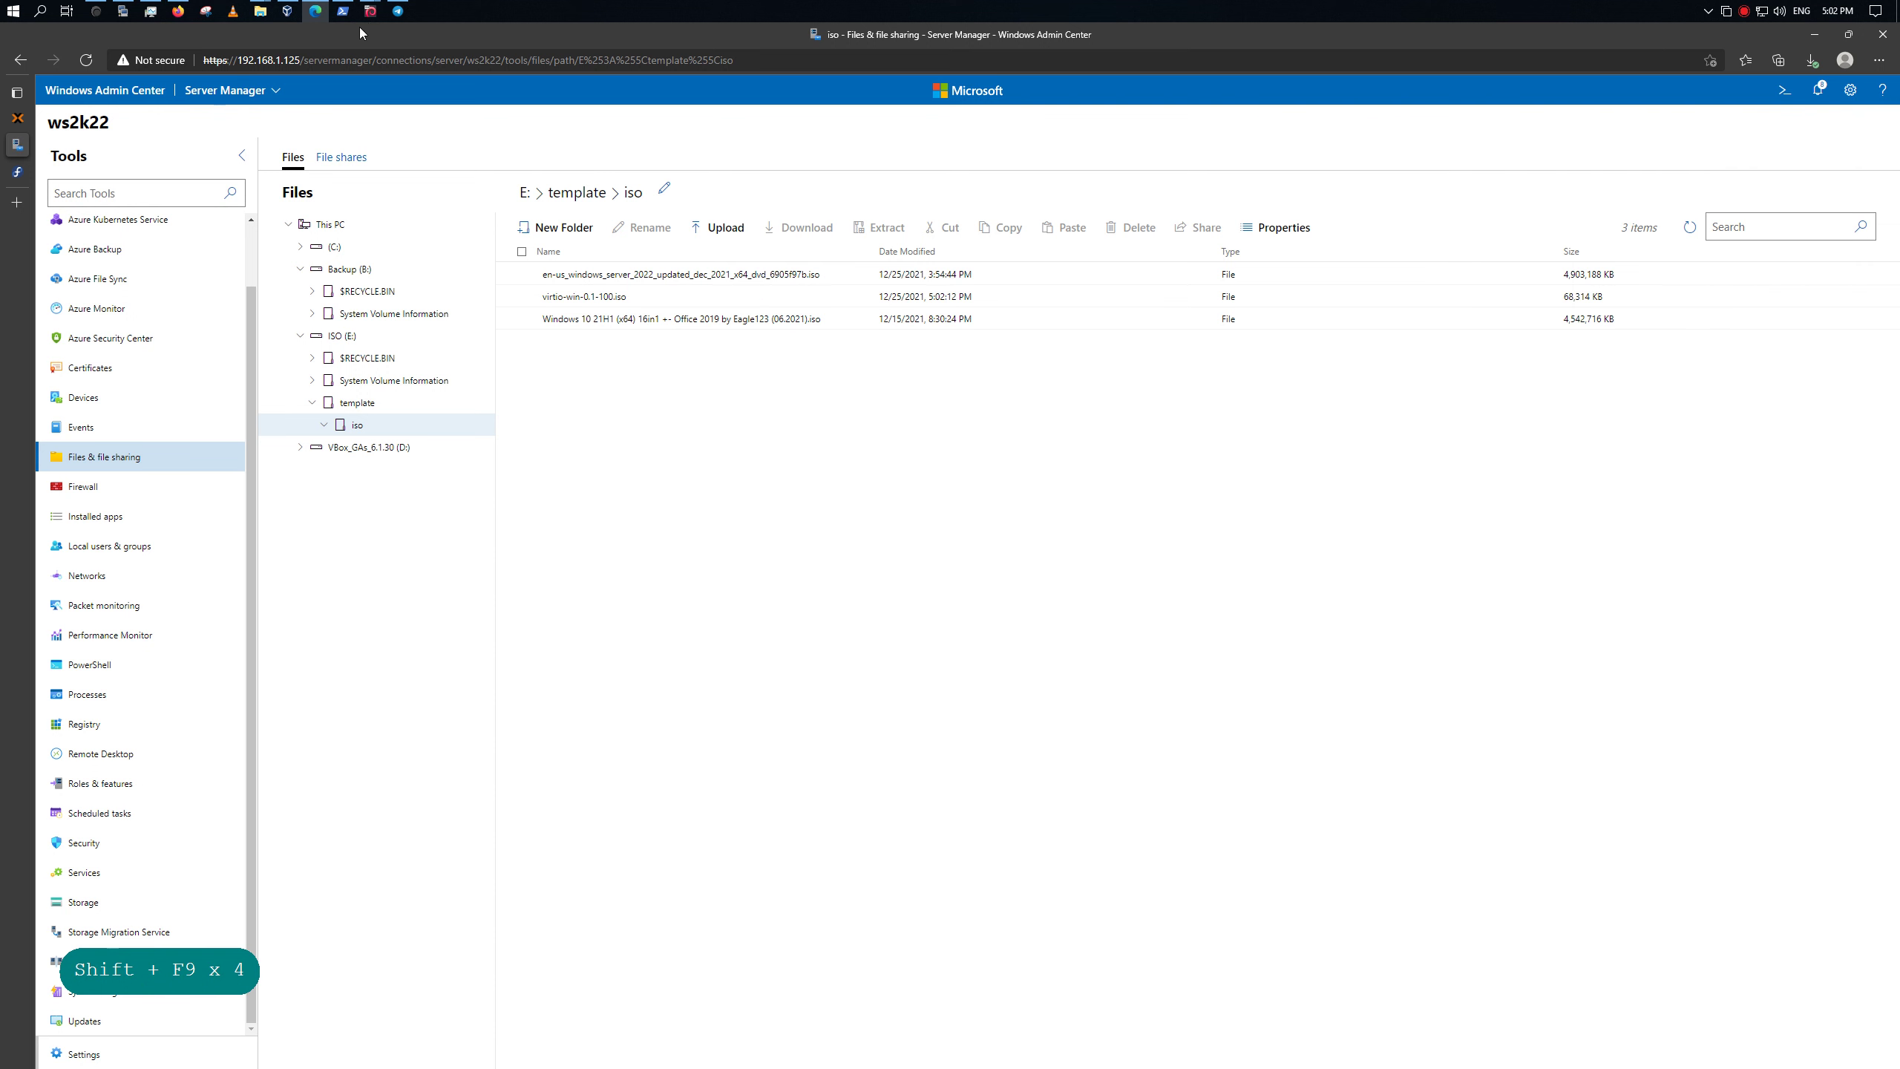
# Refresh the VM's iso folder listing to show virtio-win-0.1-100, then return to Proxmox
pyautogui.click(368, 82)
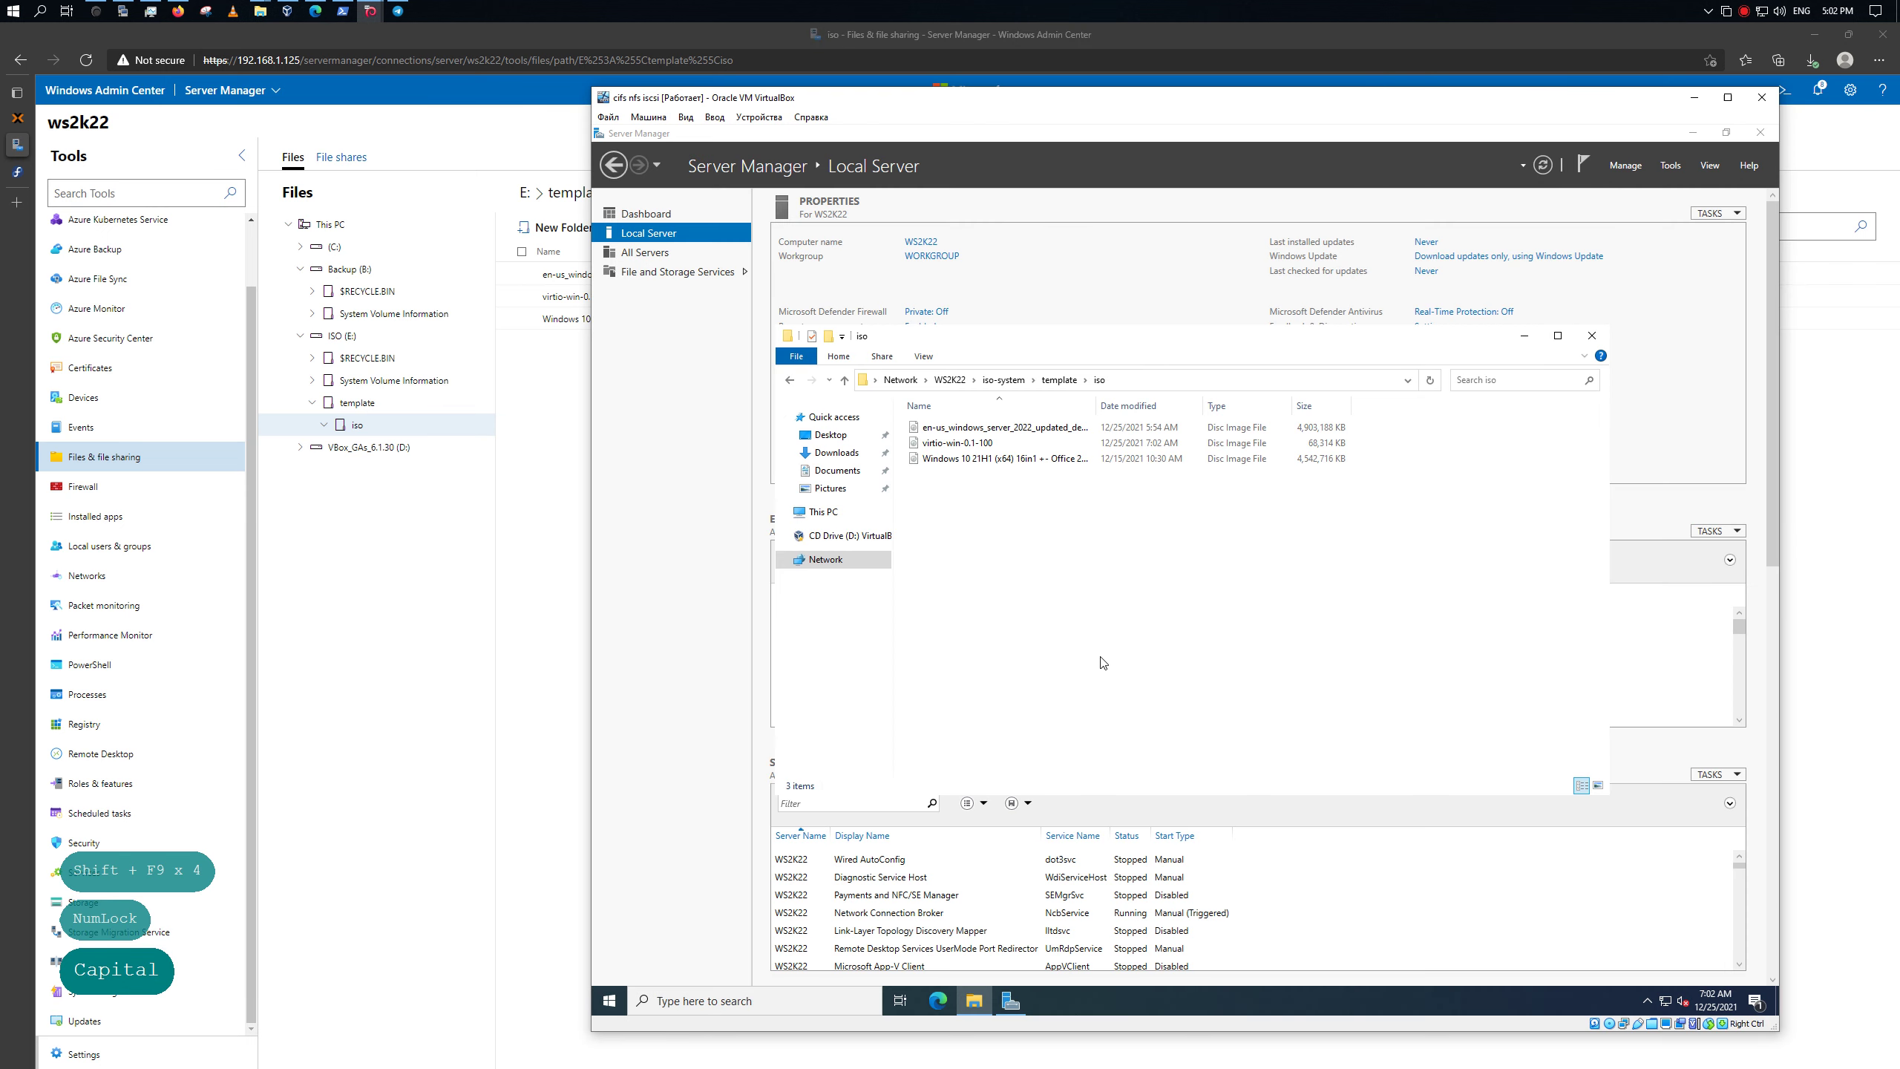
pyautogui.rightClick(1029, 541)
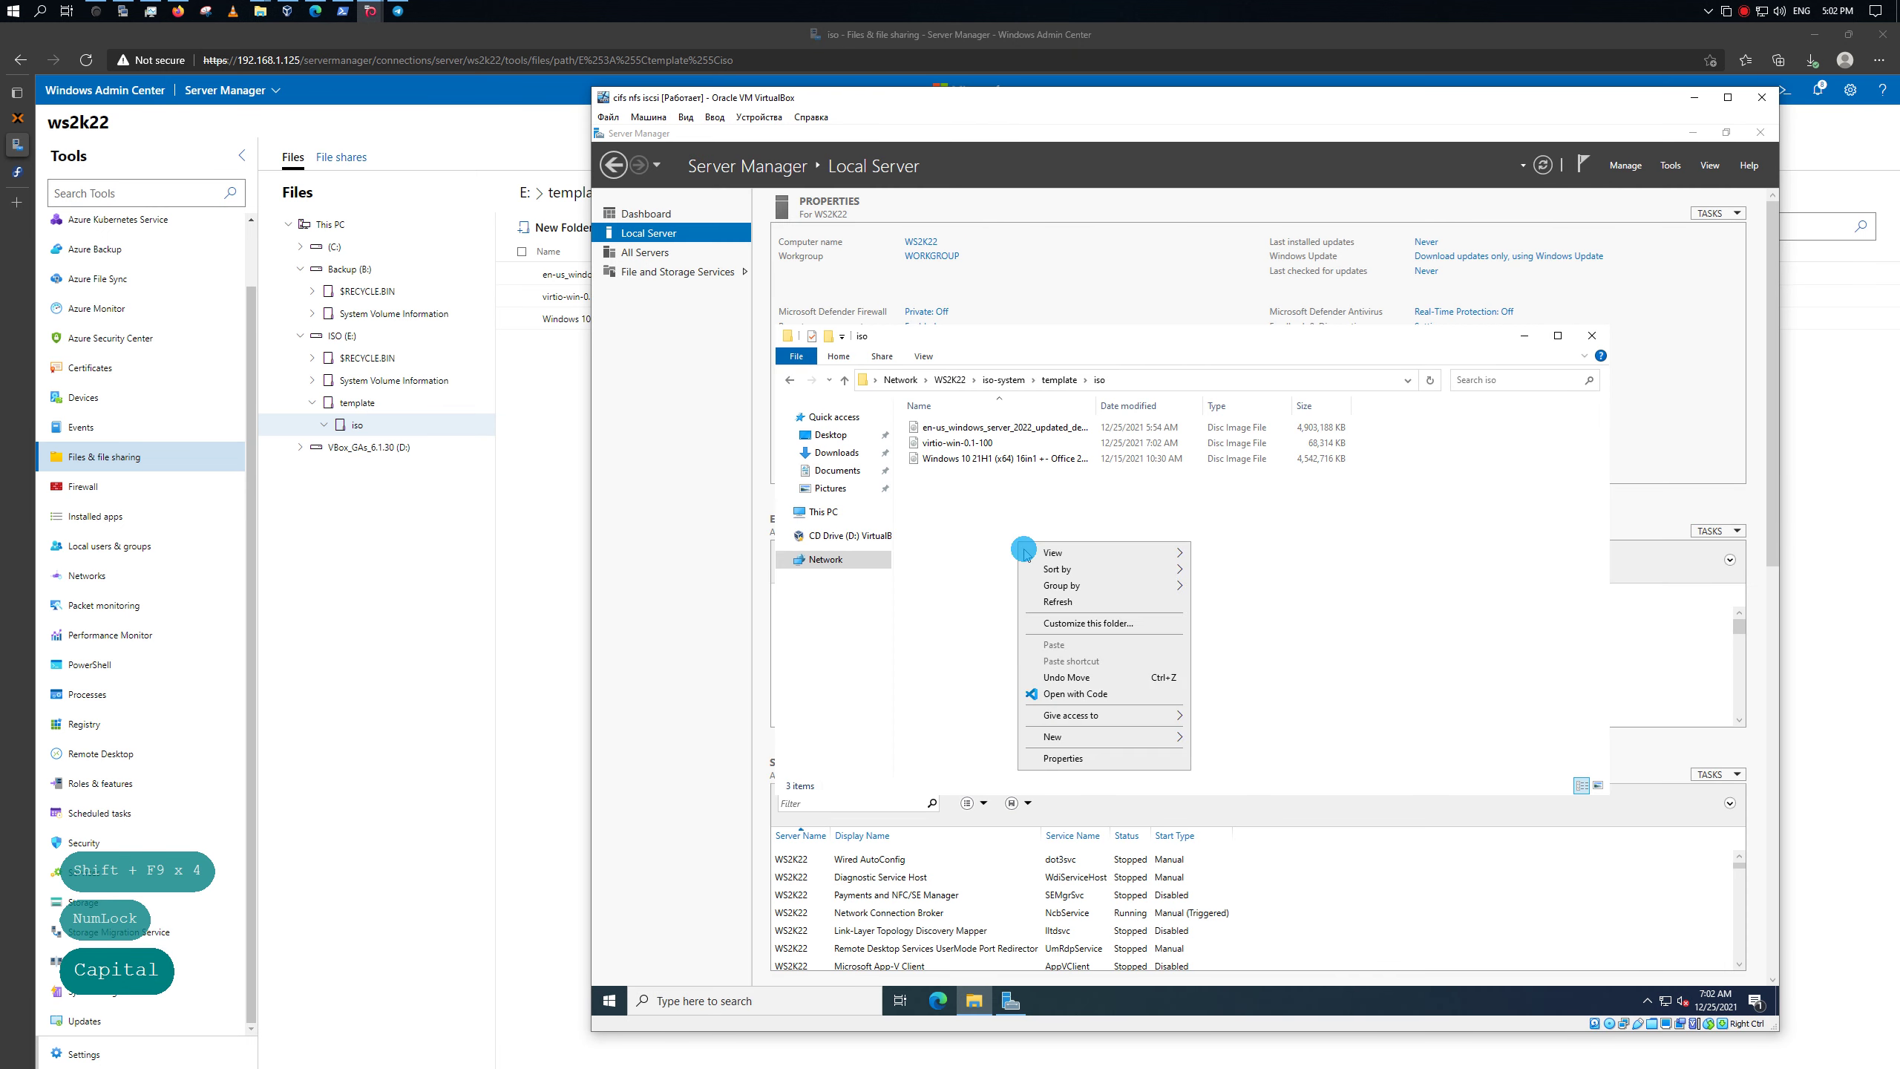
pyautogui.click(1048, 605)
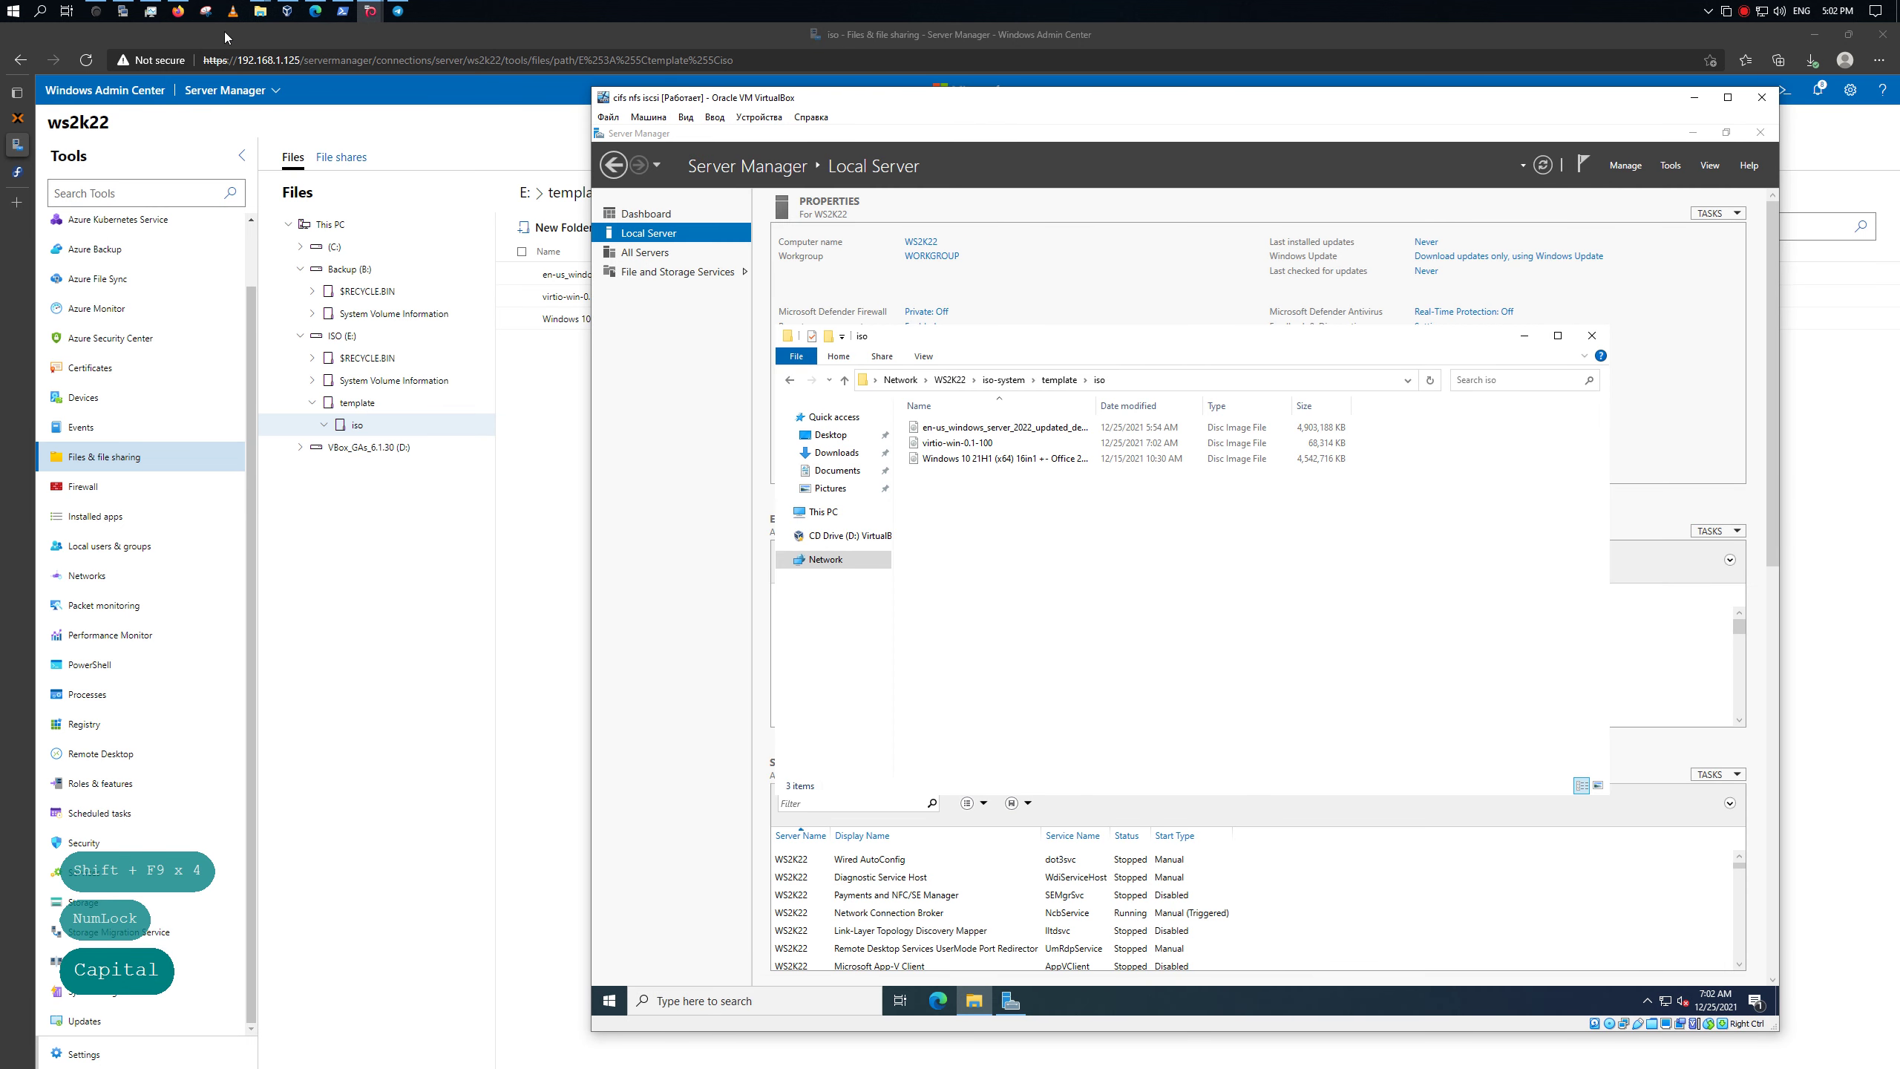
pyautogui.click(17, 117)
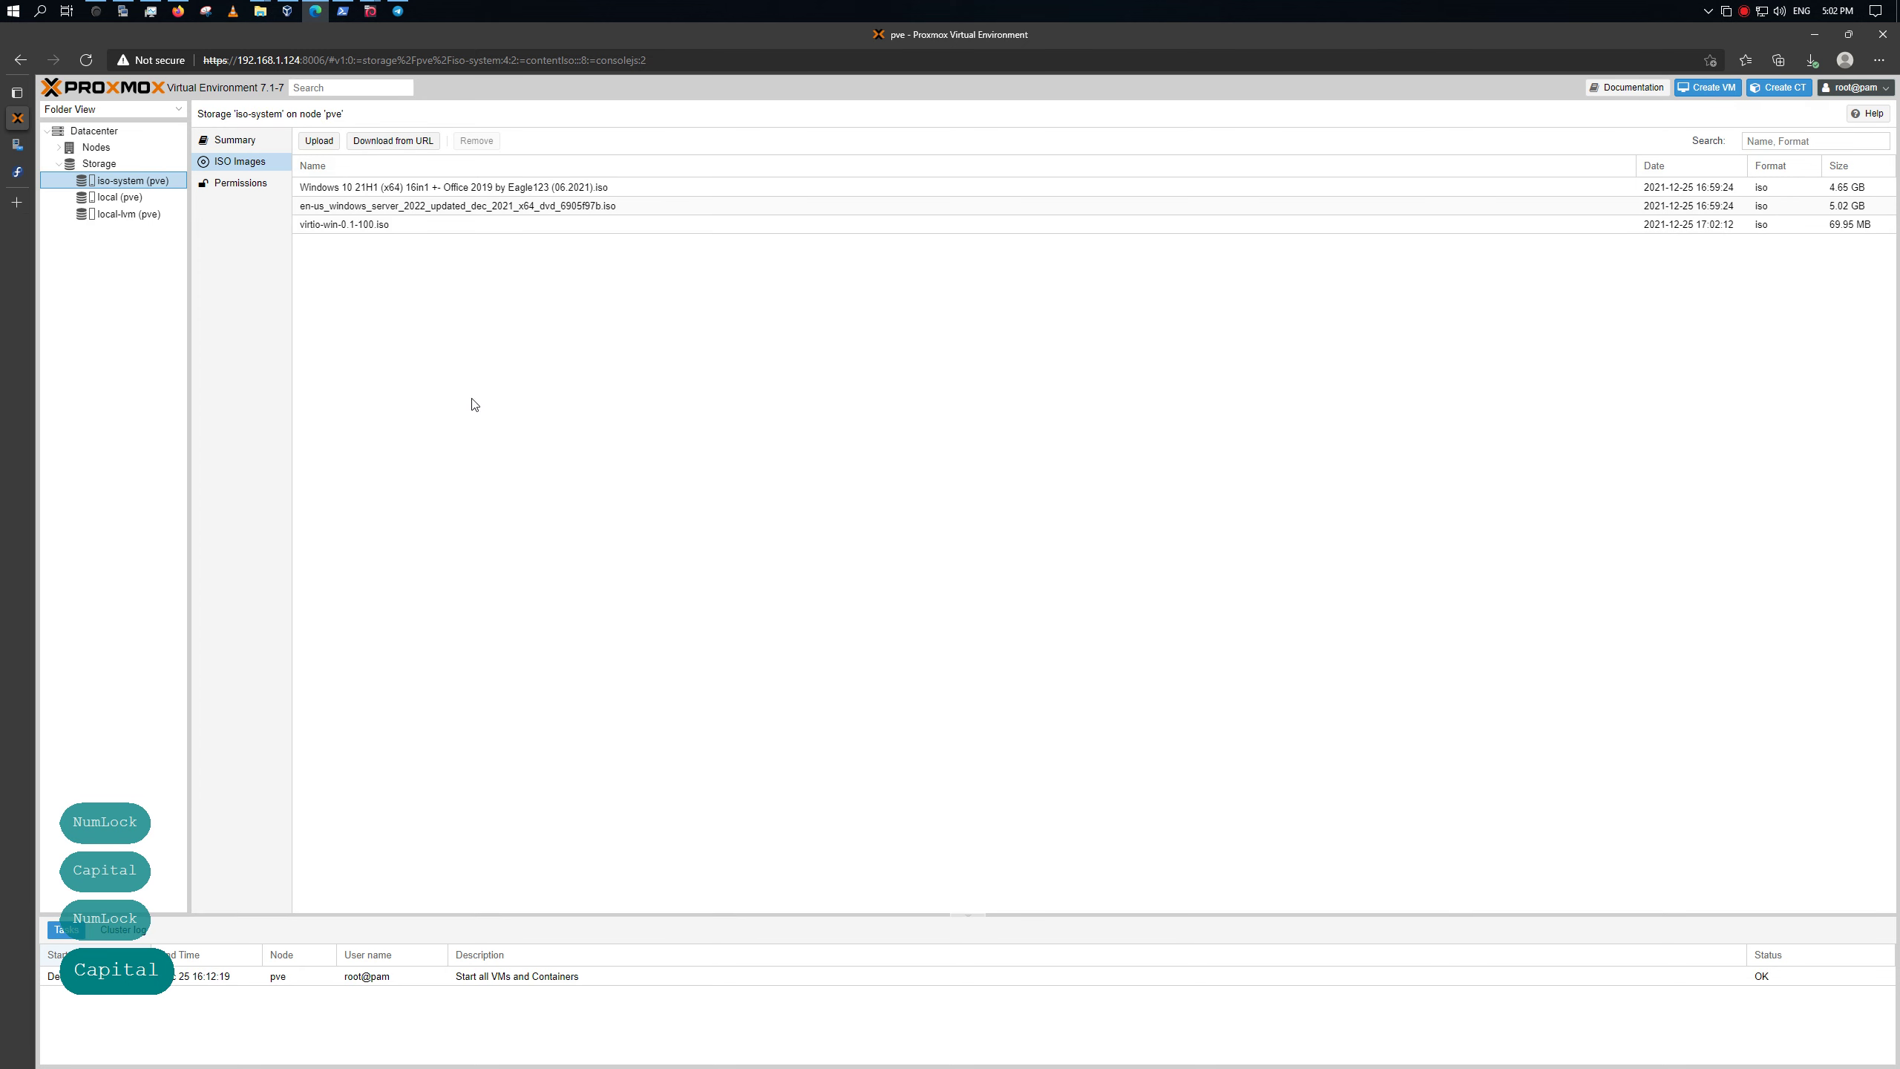
# Select the virtio-win-0.1-100.iso entry, then remove iso-system from Datacenter storage and confirm
pyautogui.click(482, 225)
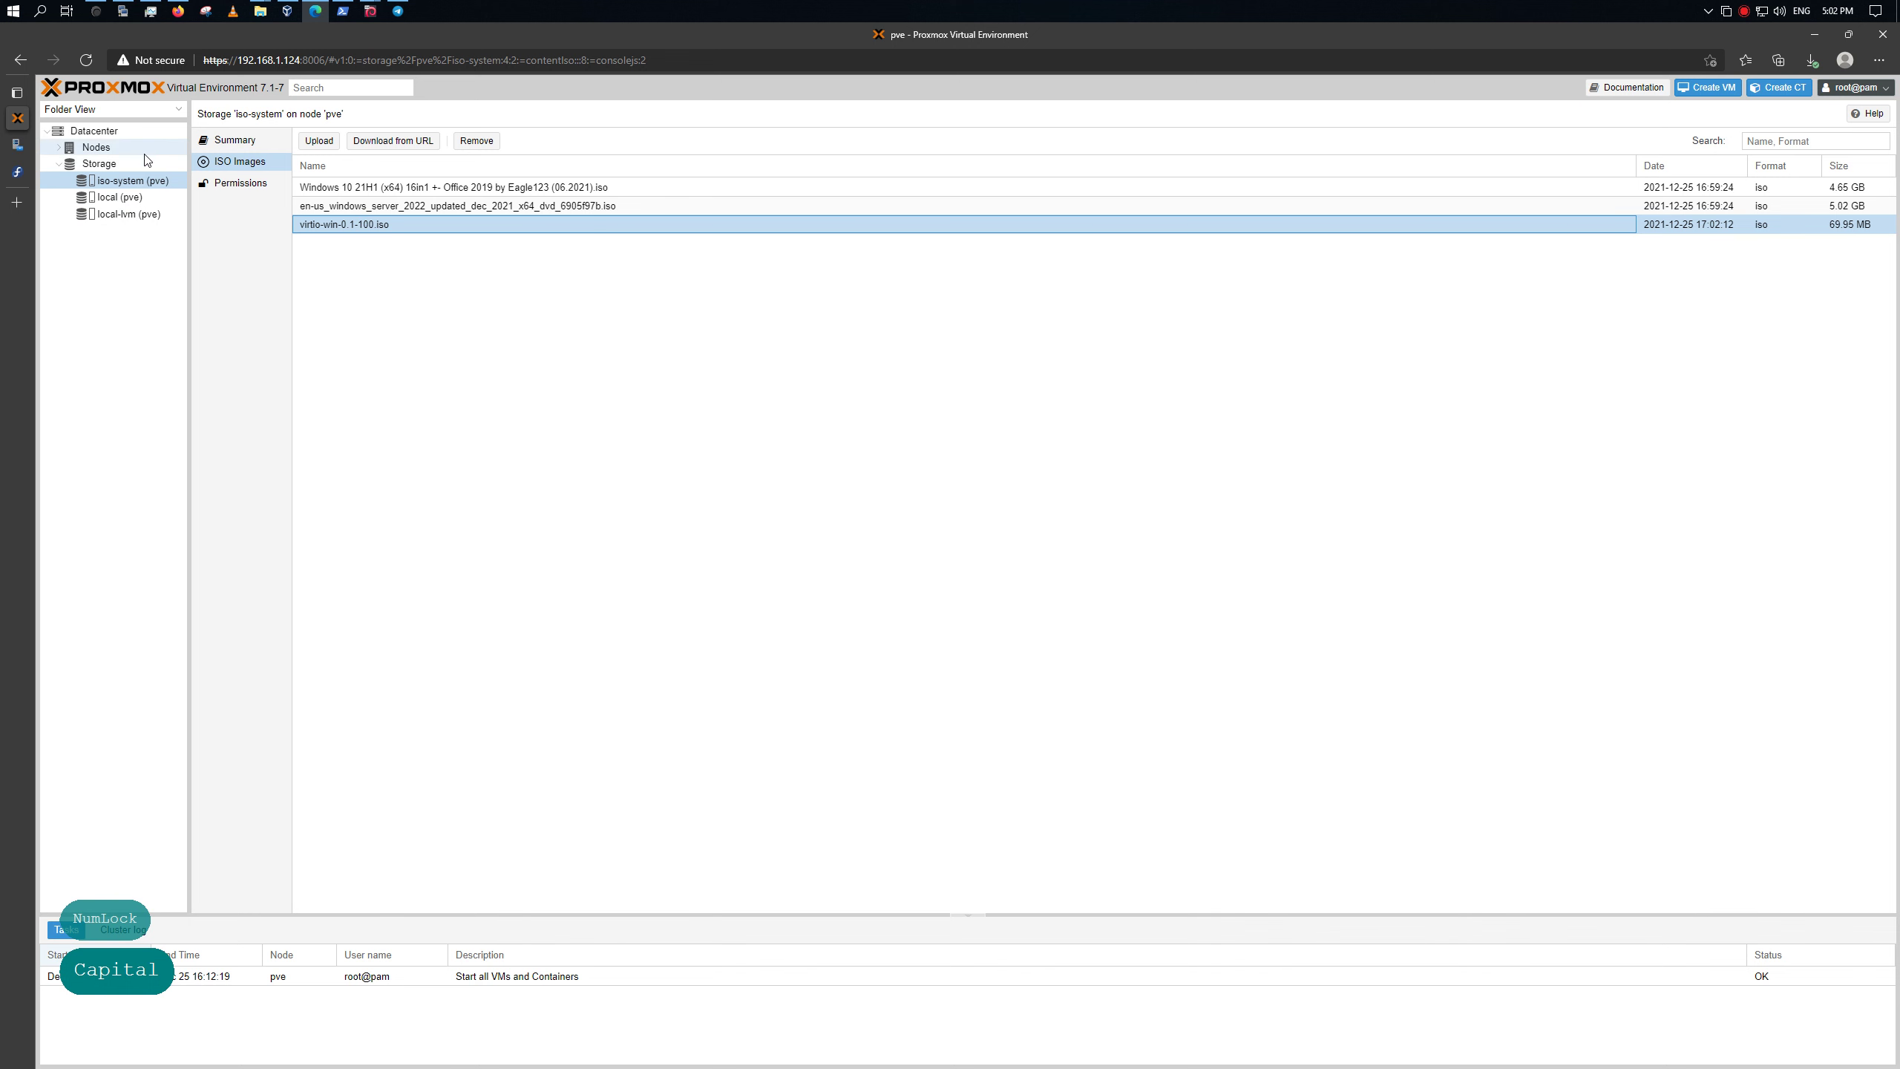
pyautogui.click(130, 131)
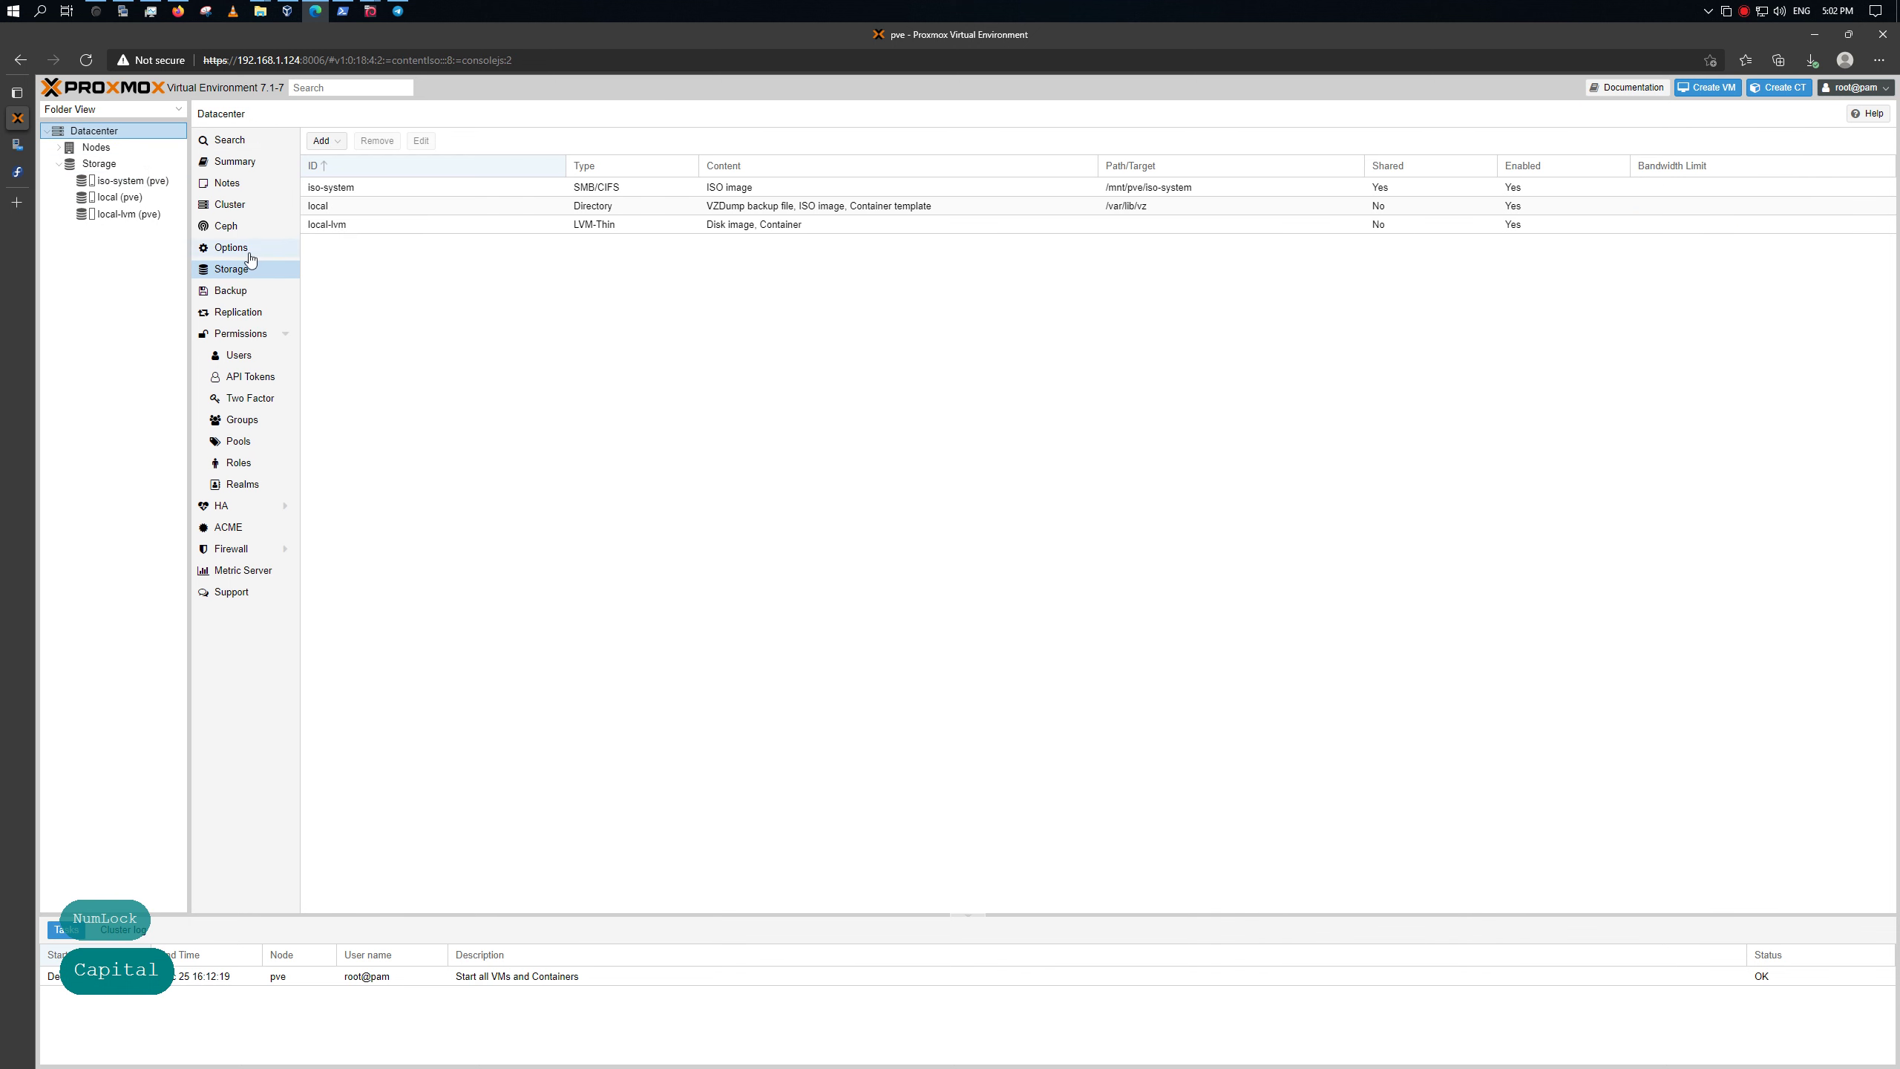
pyautogui.click(377, 184)
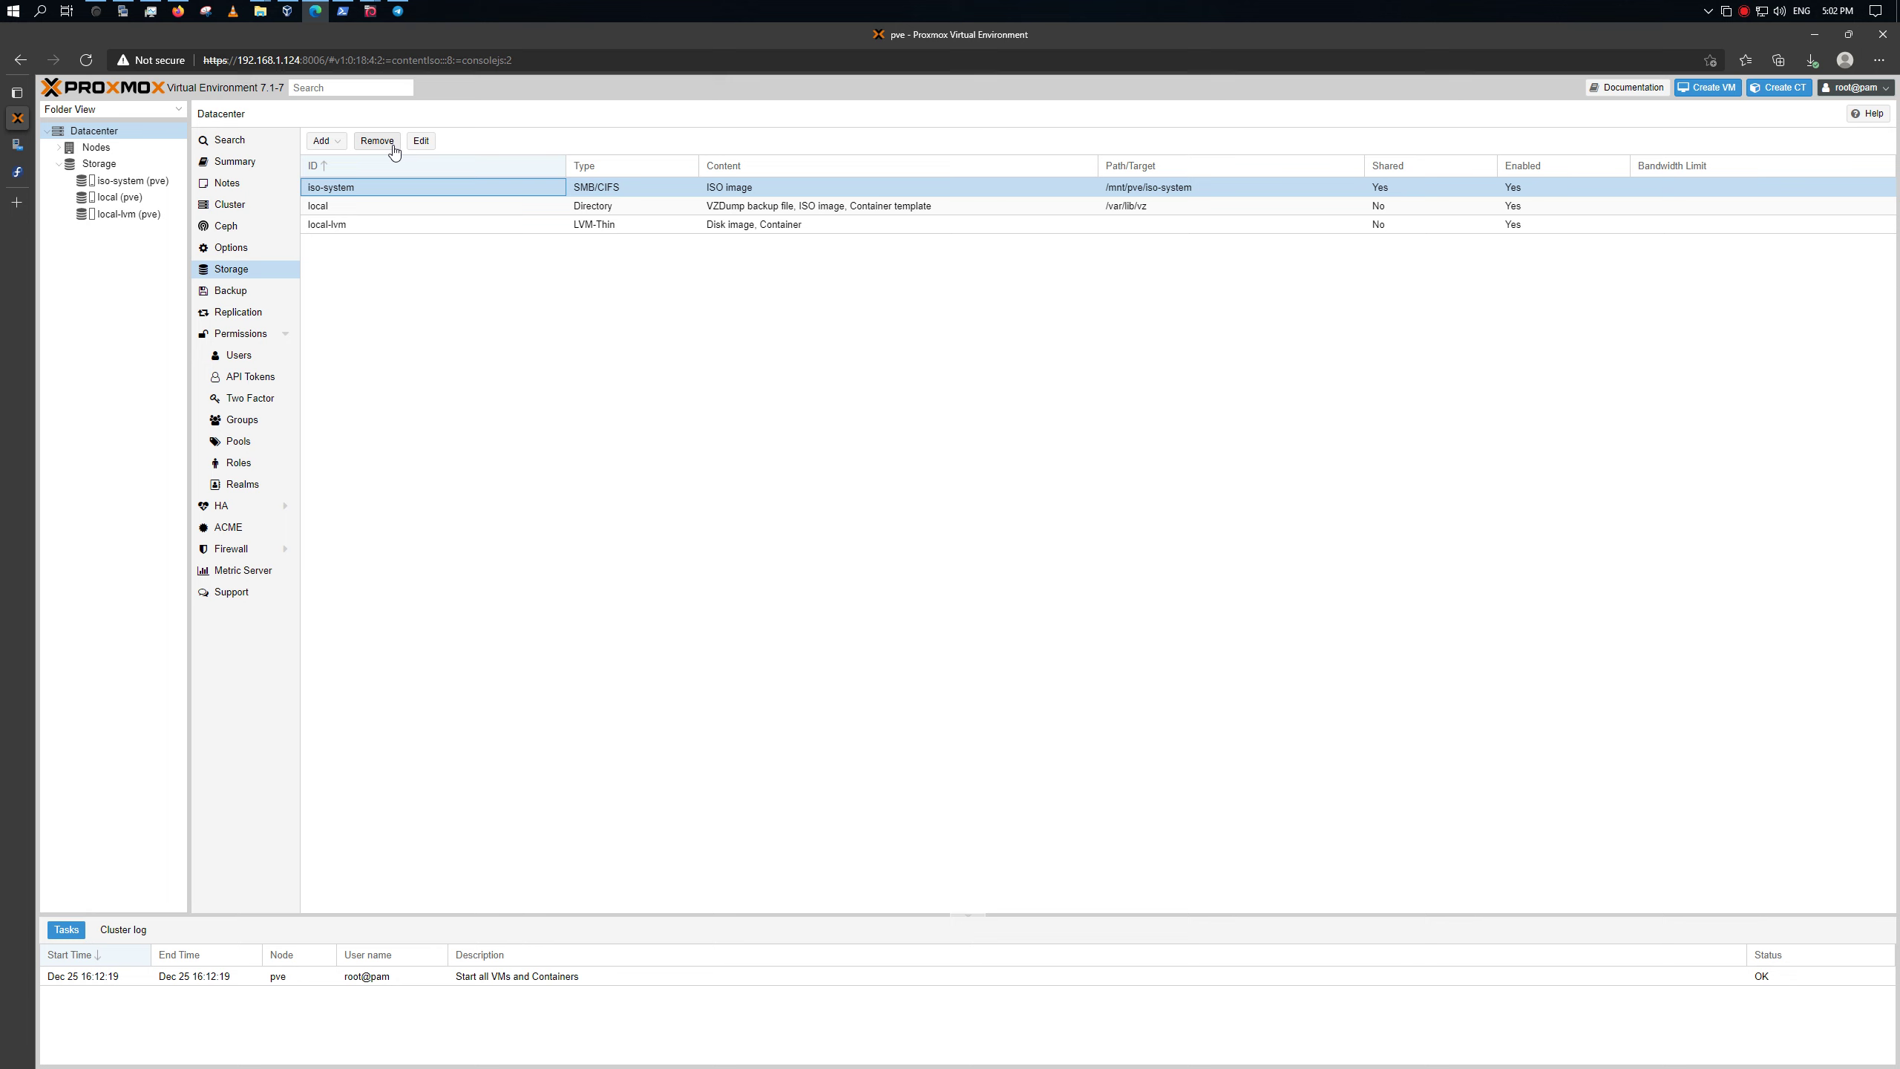
pyautogui.click(378, 141)
pyautogui.click(937, 605)
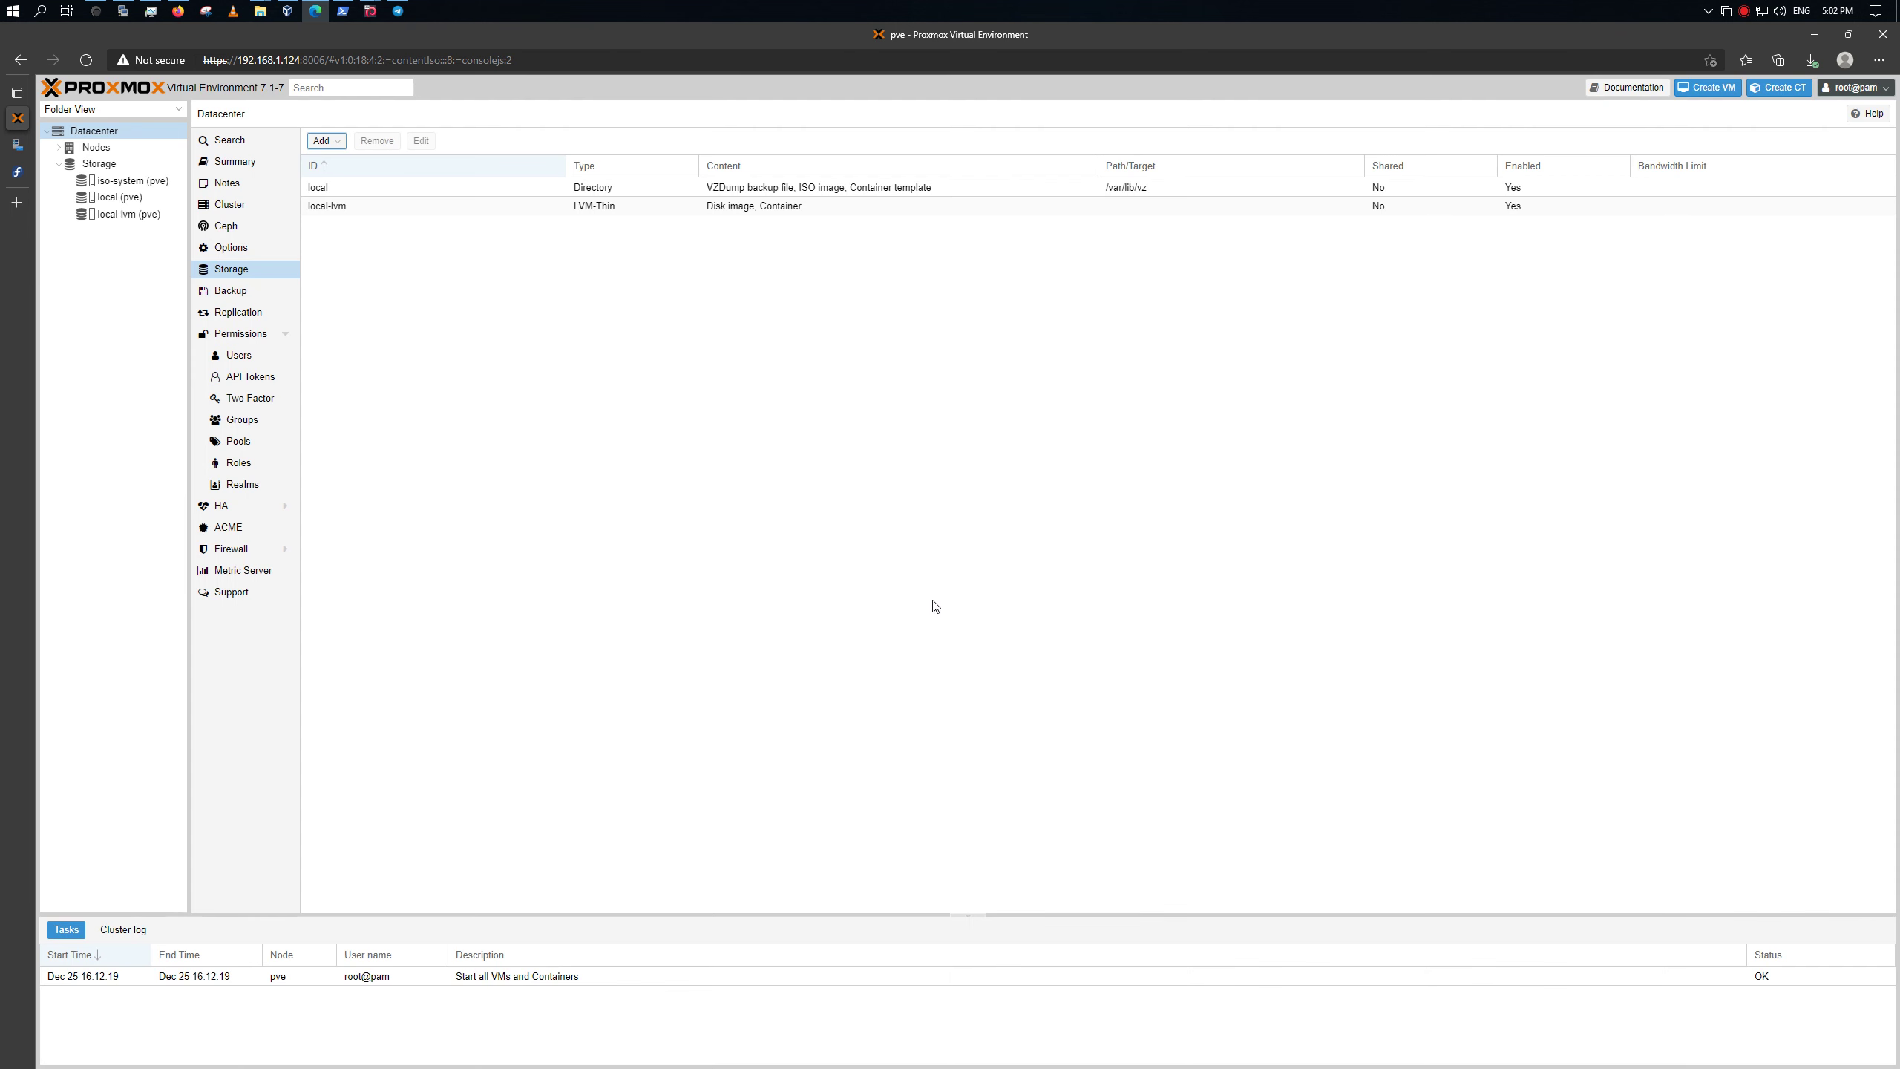